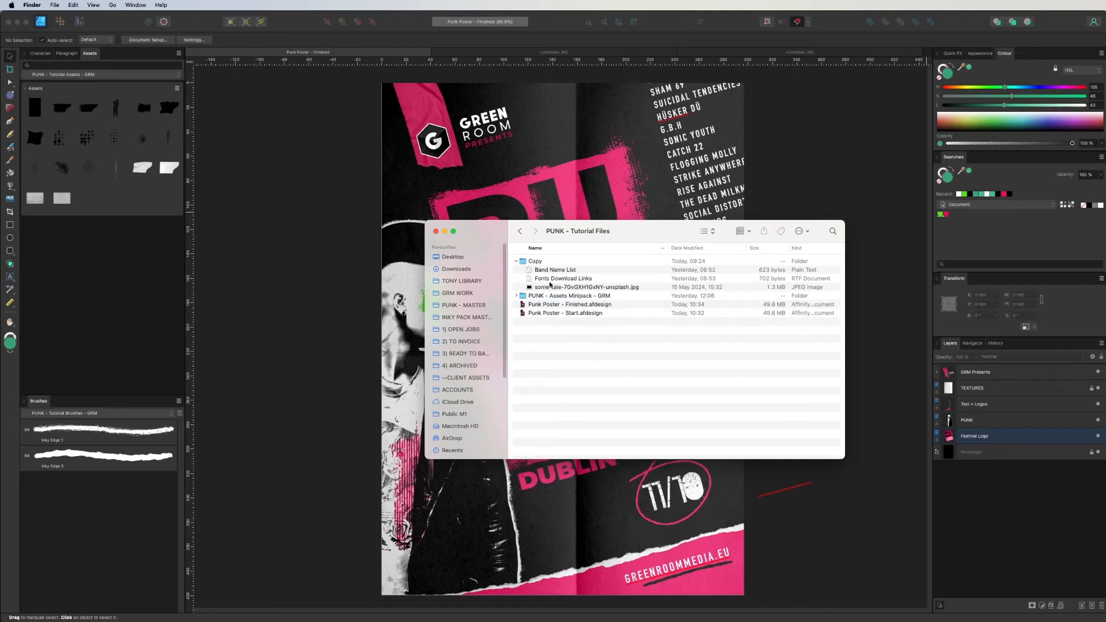
Step: Examine the supplied tutorial files: the band name list, the font download links and the some-tale Unsplash photo
left_click_drag(1103, 427, 858, 110)
left_click_drag(1103, 277, 302, 106)
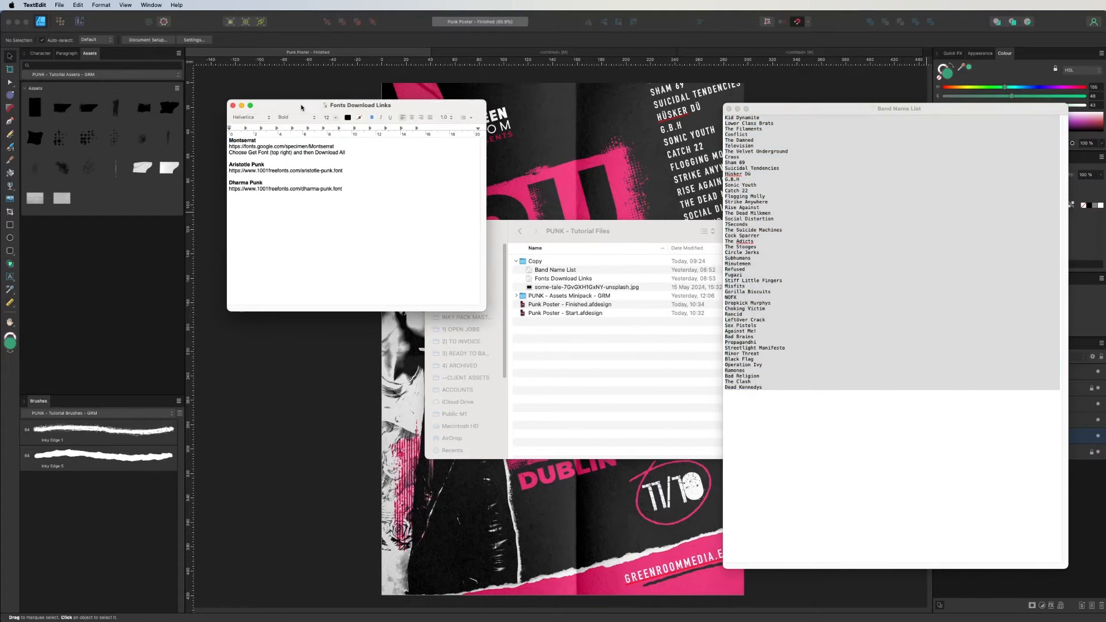
left_click(546, 331)
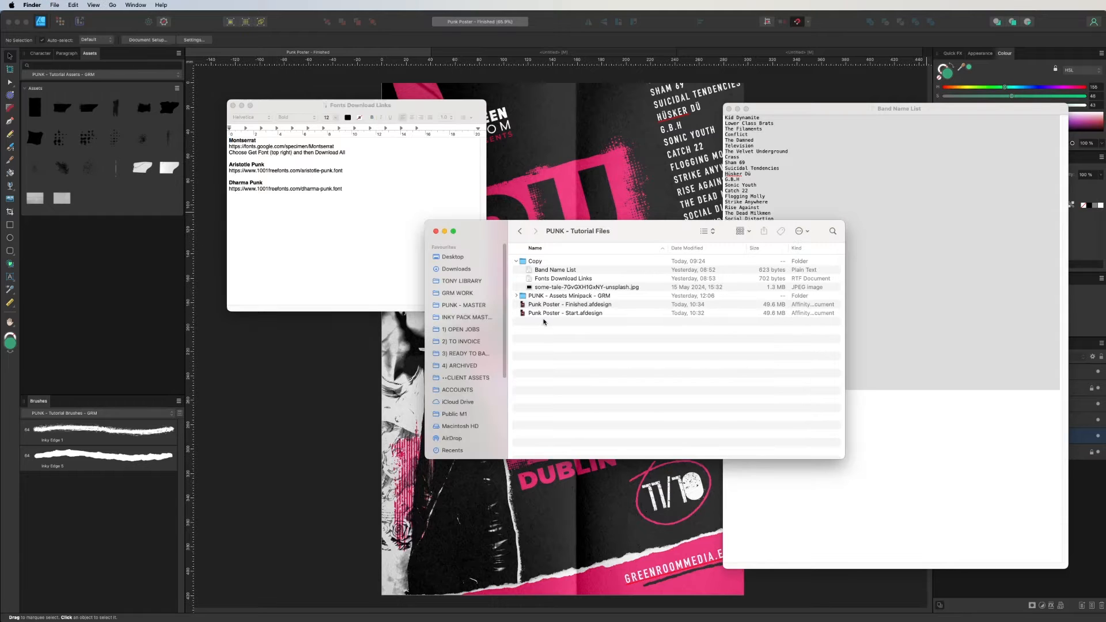
left_click(548, 289)
key("space")
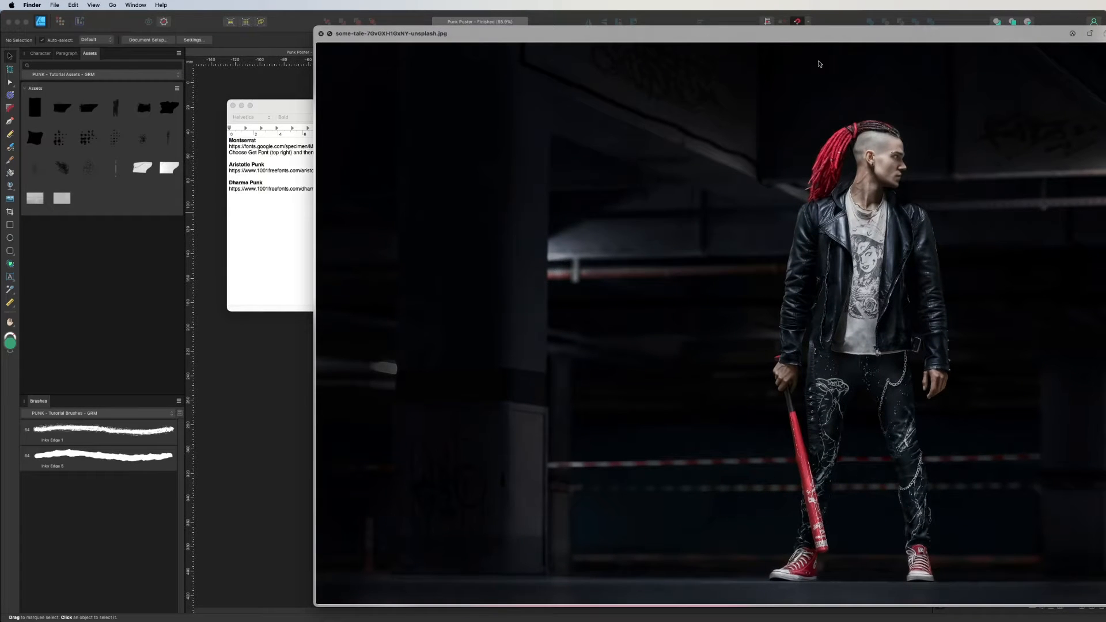
left_click_drag(836, 38, 596, 32)
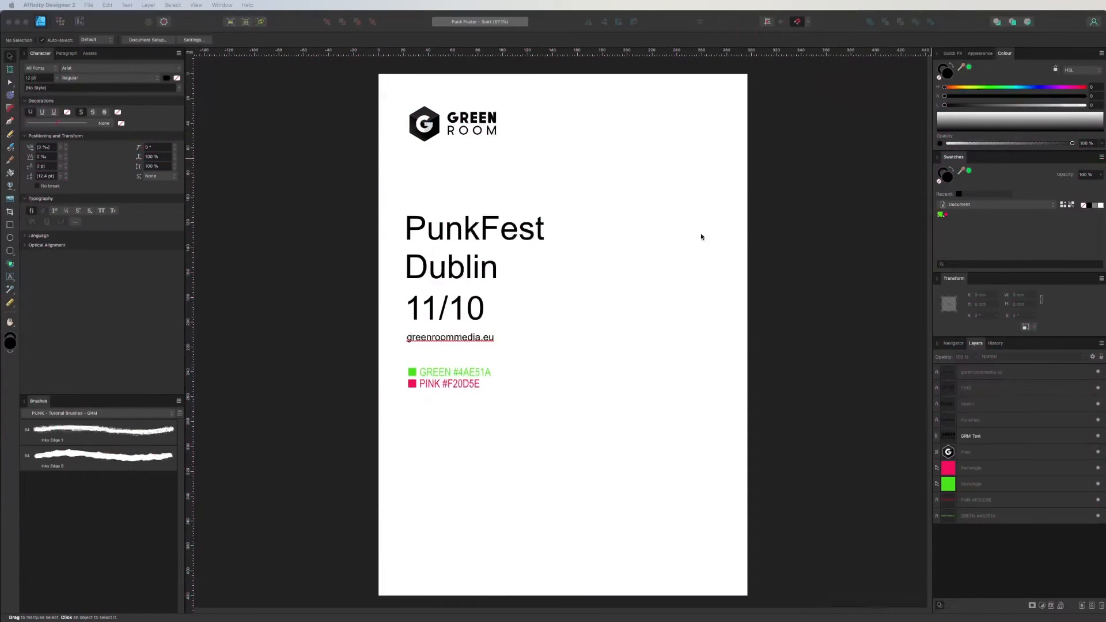
Step: Add a new layer to the Punk Poster - Start document and name it Festival Logo
left_click_drag(595, 232, 730, 242)
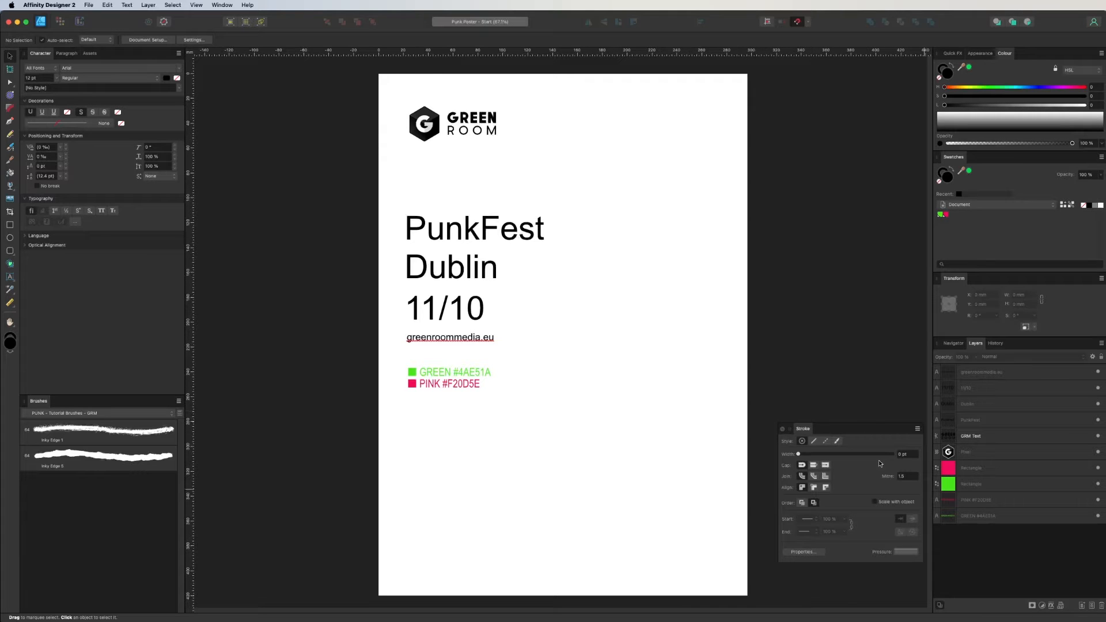
left_click(458, 239)
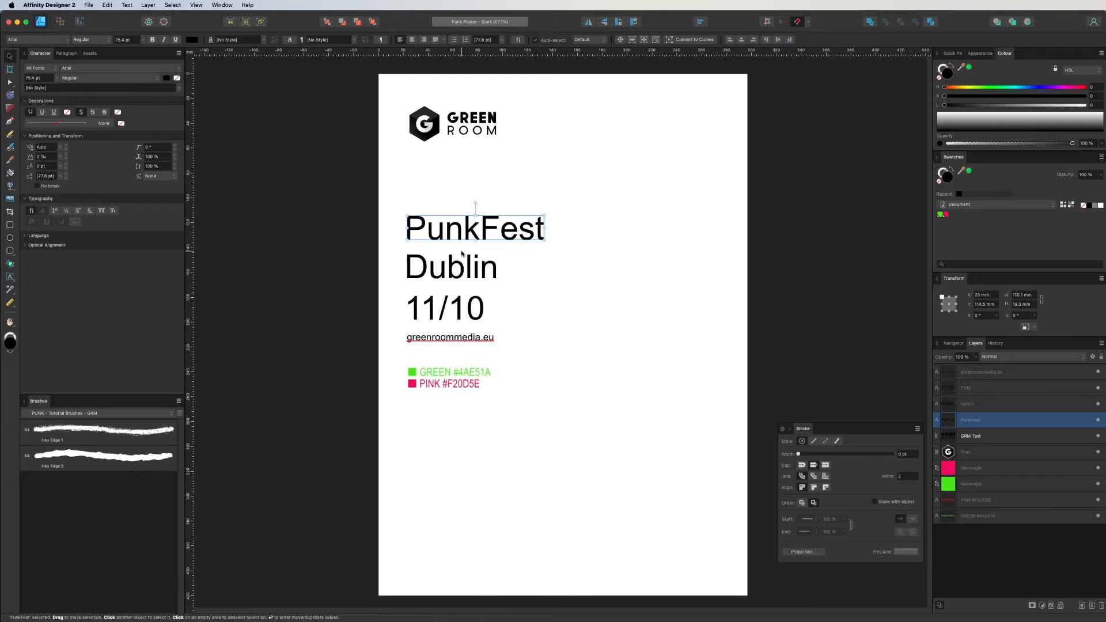
left_click(1082, 607)
double_click(967, 374)
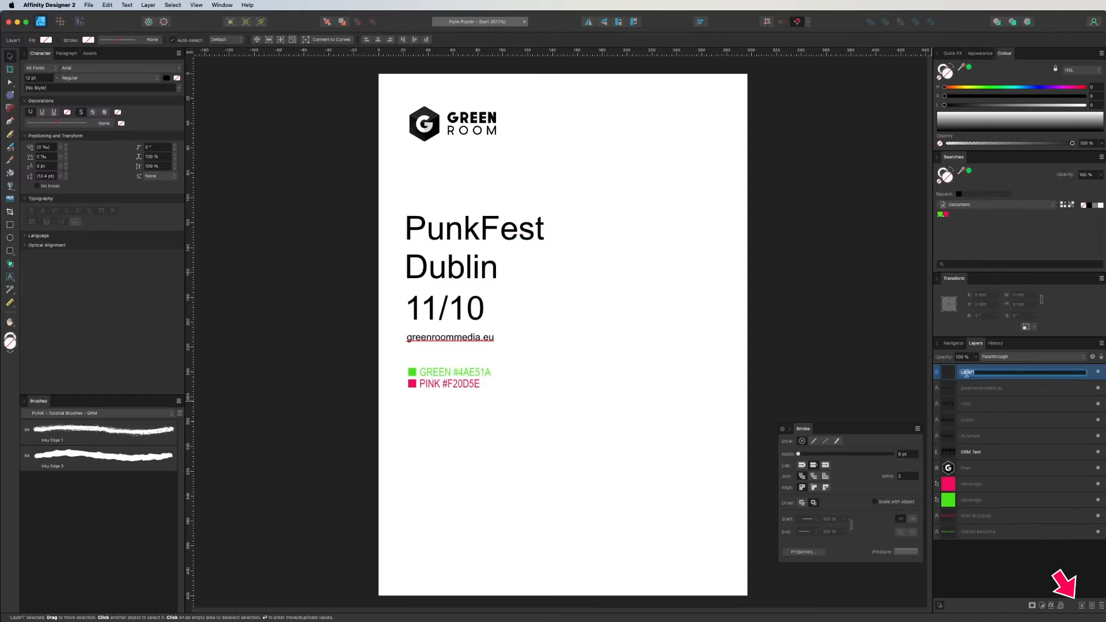
type("Festival Logo")
key("Return")
Step: Move the PunkFest and Dublin texts into the Festival Logo layer and isolate that layer
left_click(970, 435)
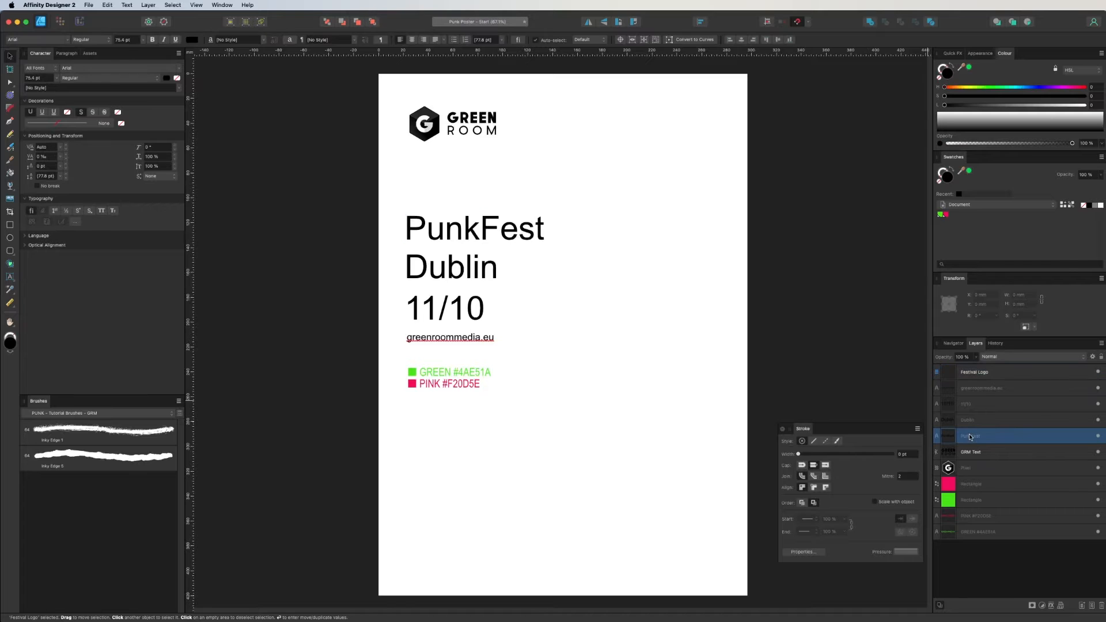
left_click(965, 424, "shift")
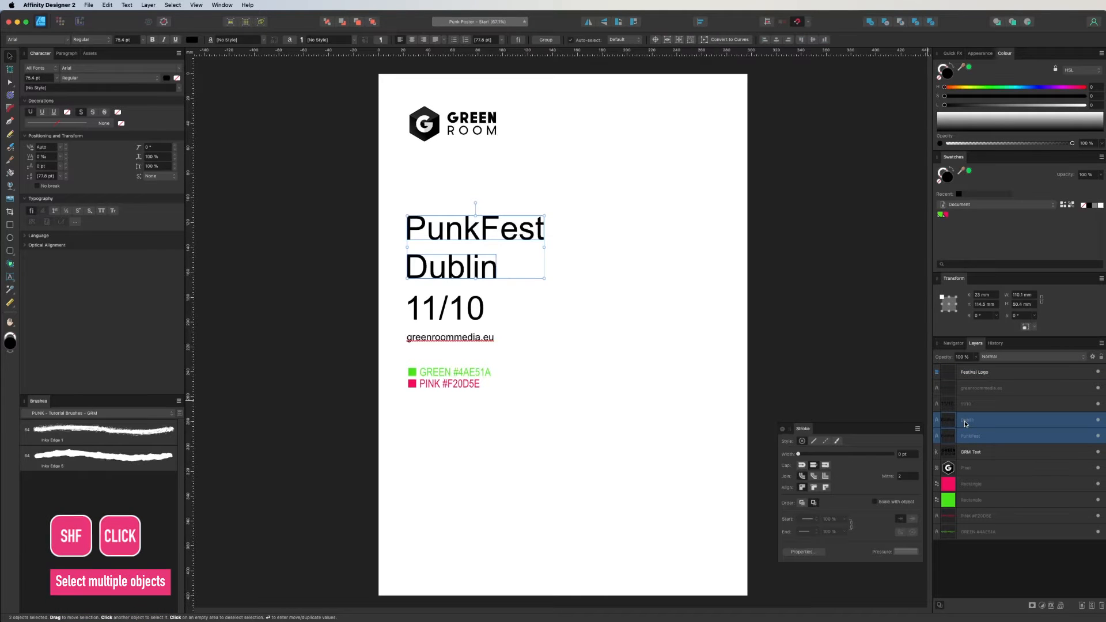
left_click_drag(965, 424, 1098, 503)
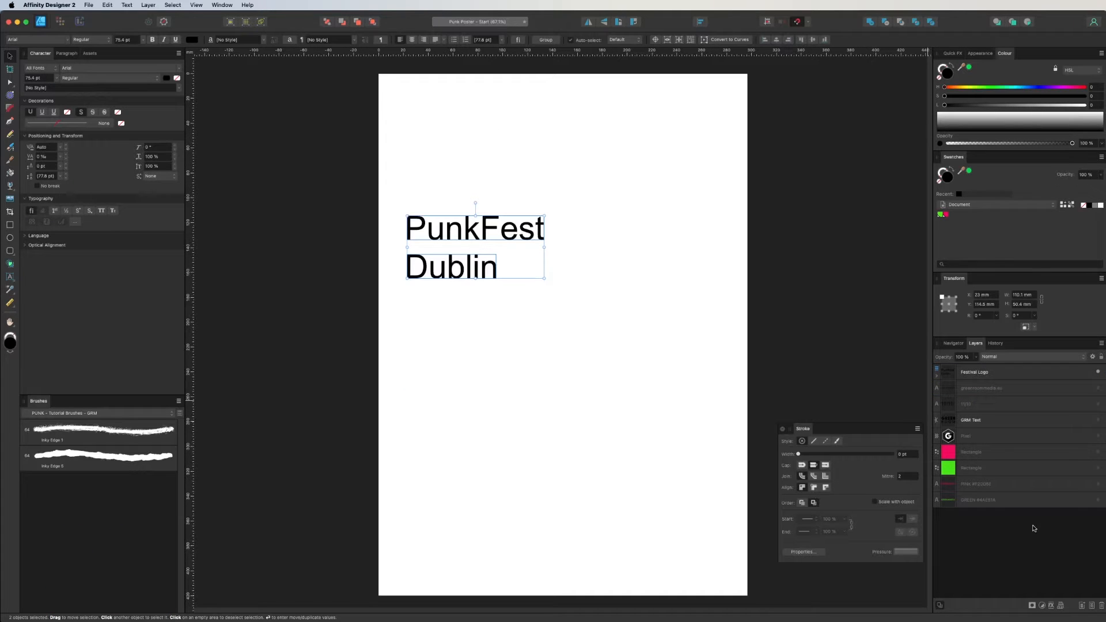
left_click(971, 372)
left_click(549, 338)
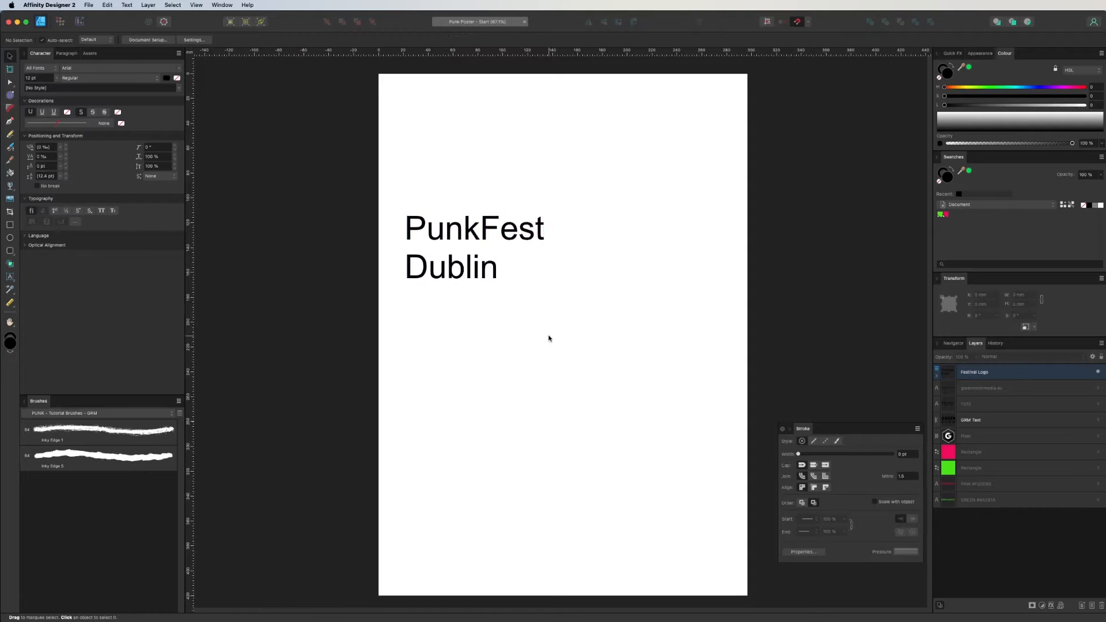
Step: Move the PunkFest and Dublin texts together toward the horizontal centre of the page
left_click(466, 237)
left_click(447, 277, "shift")
left_click_drag(438, 231, 531, 245)
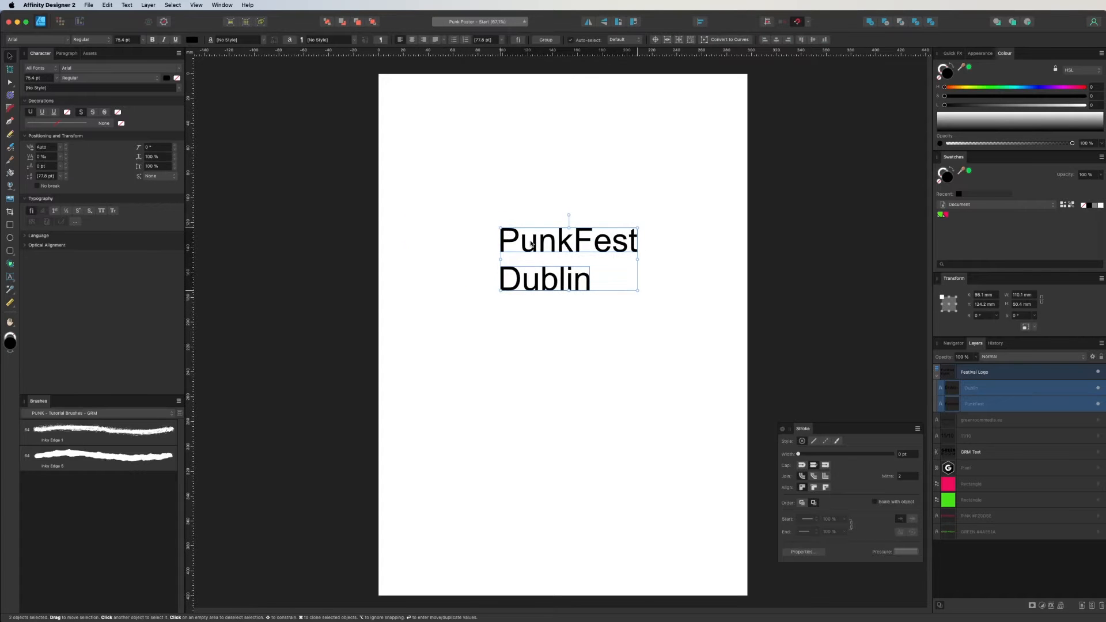
left_click(516, 347)
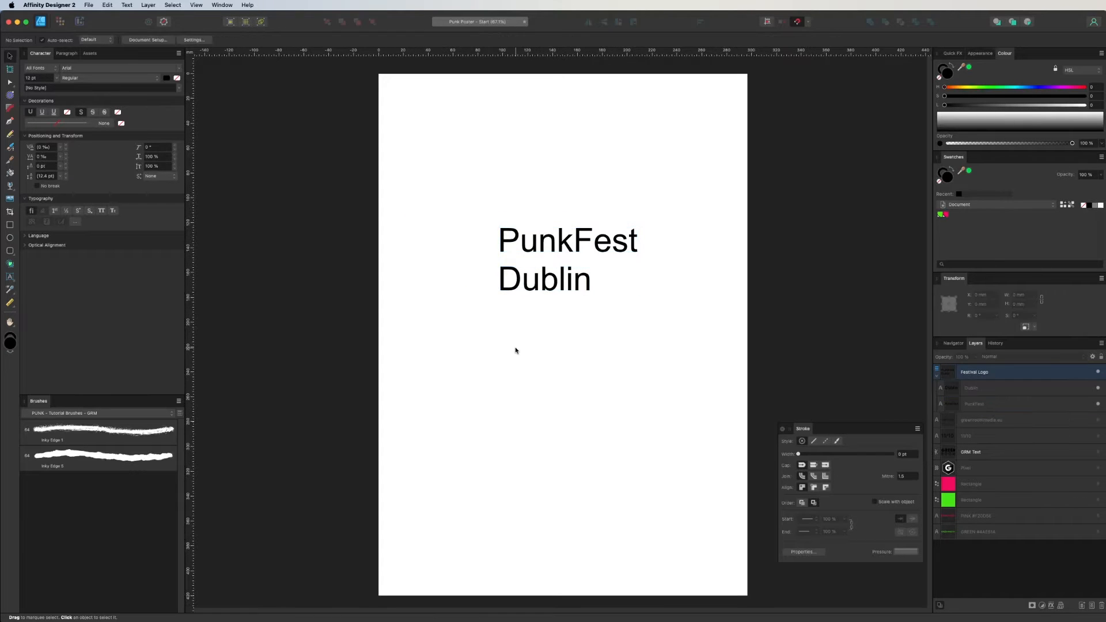
Step: Cut the word Fest out of the PunkFest text and paste it as a separate text object below Dublin
double_click(574, 240)
left_click_drag(574, 240, 662, 242)
key("super+x")
key("Escape")
left_click(507, 330)
key("super+v")
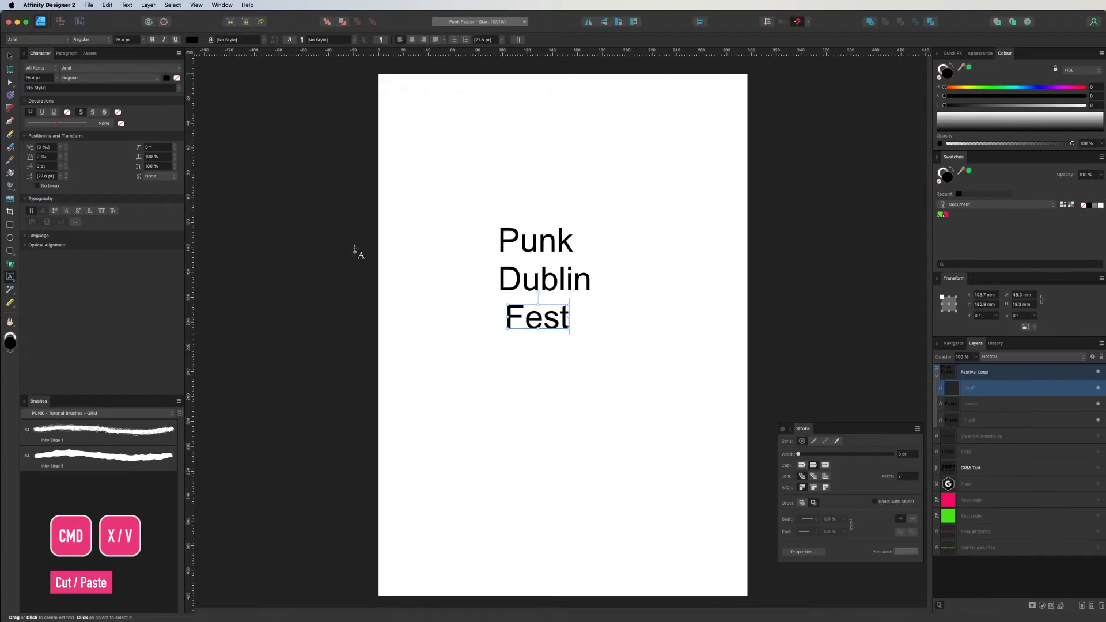
Step: Reposition the separate words so Punk sits higher on the page and Dublin sits below Fest
left_click(10, 56)
left_click(442, 354)
left_click_drag(546, 284, 545, 383)
left_click_drag(530, 249, 548, 234)
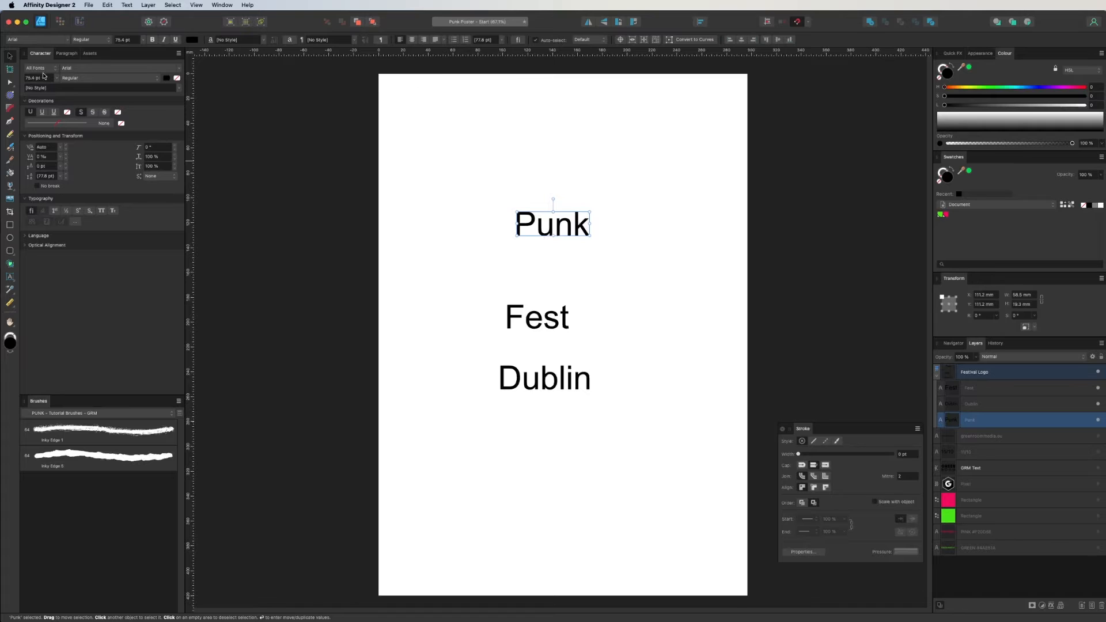
Step: Set the Punk text's font to Montserrat in the Black weight
left_click(77, 66)
left_click(78, 66)
key("BackSpace")
key("BackSpace")
key("BackSpace")
key("BackSpace")
key("BackSpace")
type("mont")
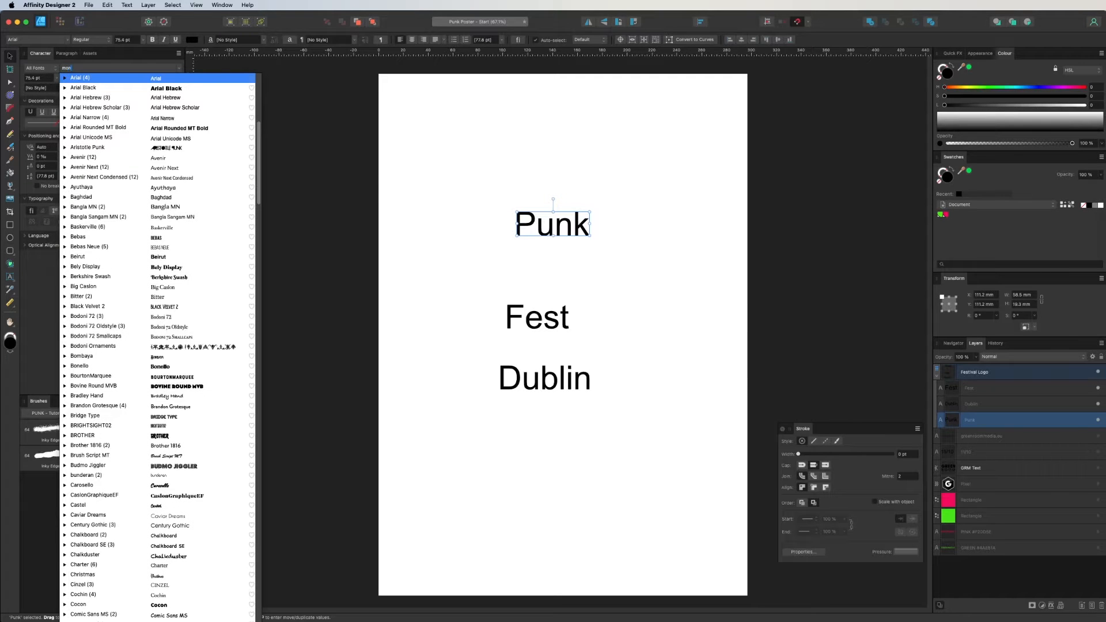
key("Down")
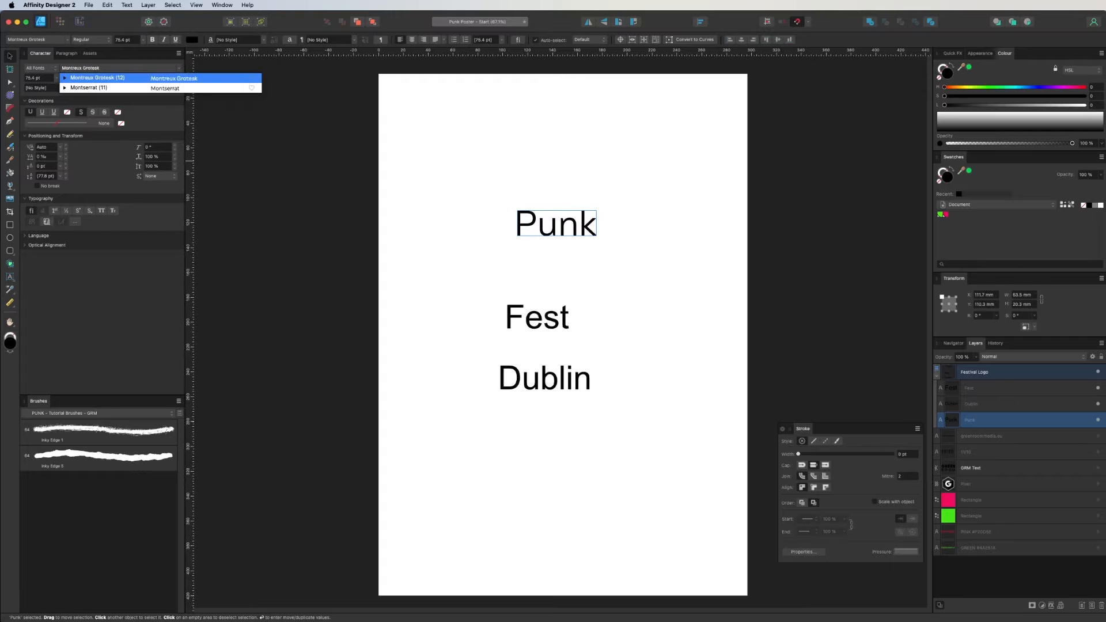
key("Down")
key("Return")
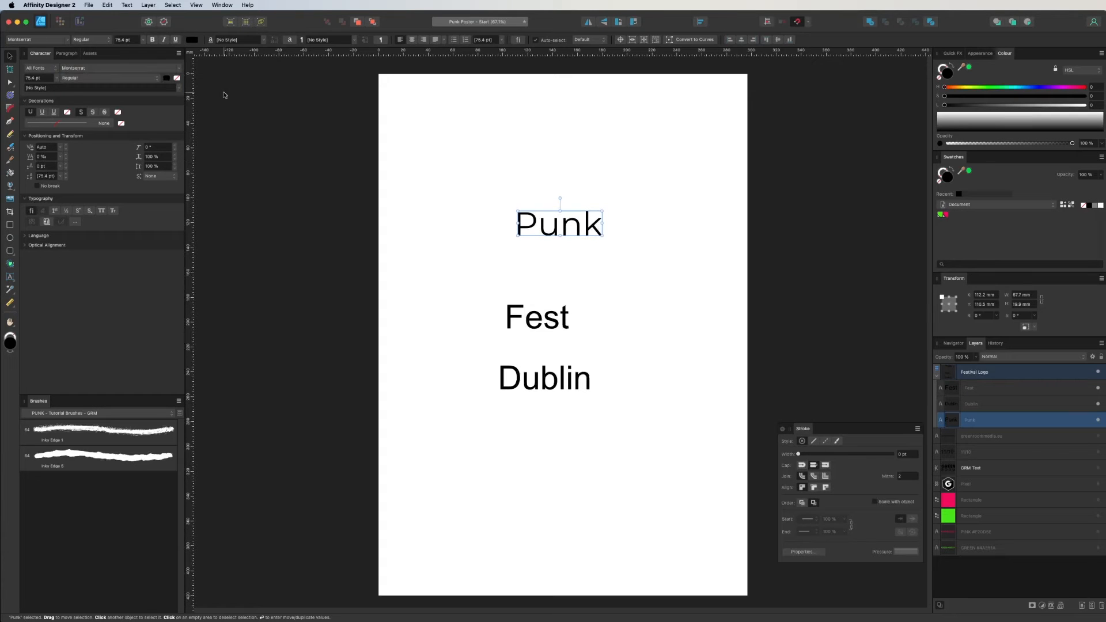
left_click(112, 78)
left_click(104, 145)
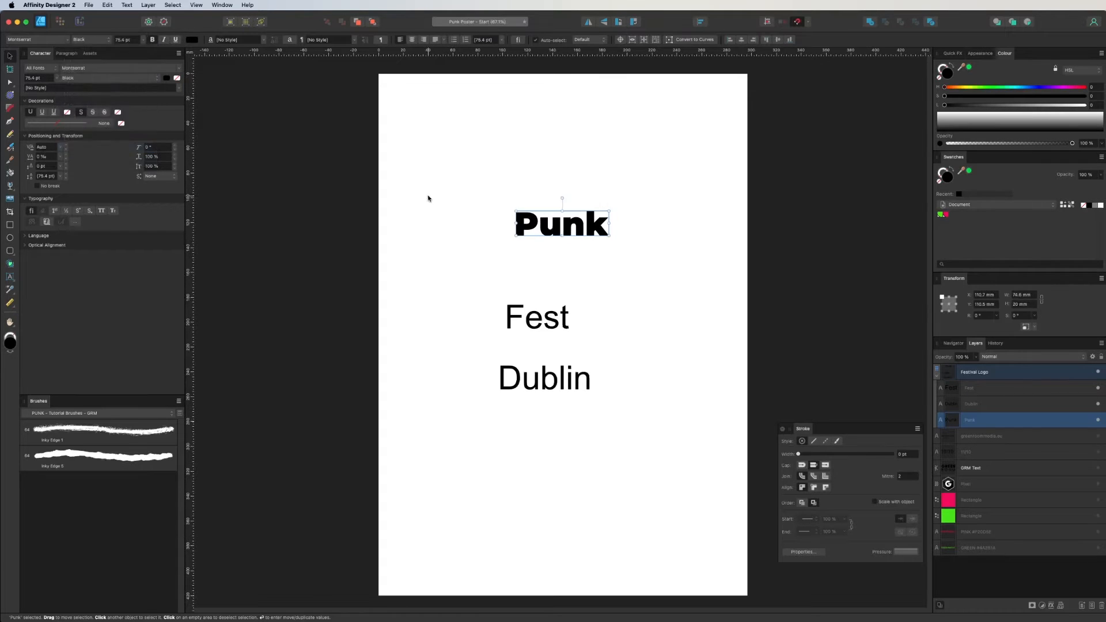
Step: Retype the Punk text in capitals as PUNK and break it into two lines, PU over NK
double_click(550, 227)
type("PUNK")
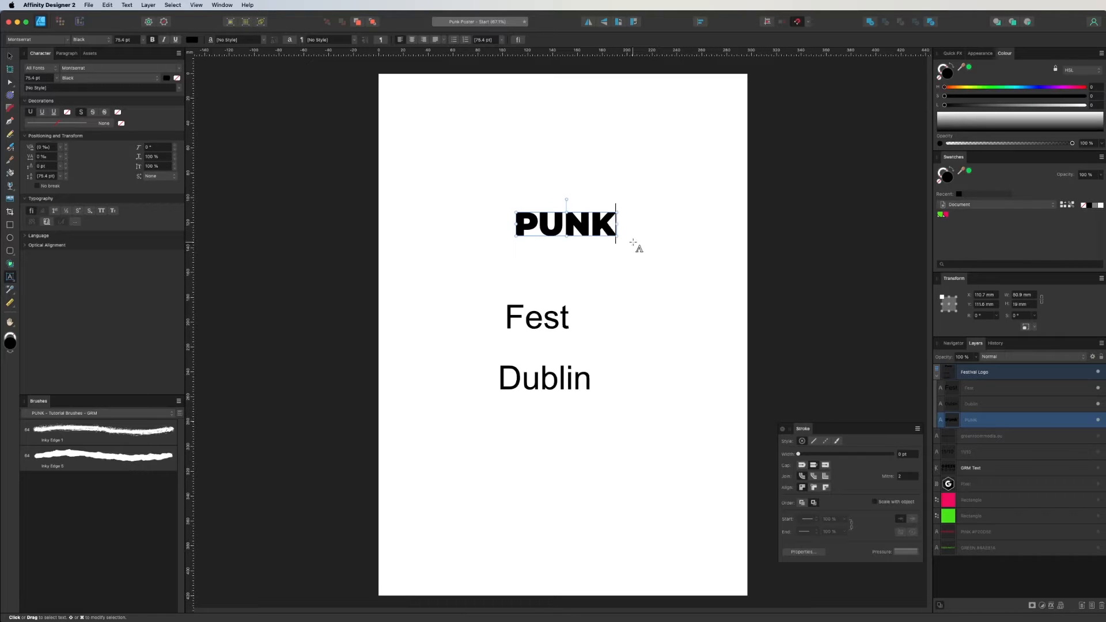
key("Escape")
left_click(565, 222)
key("Return")
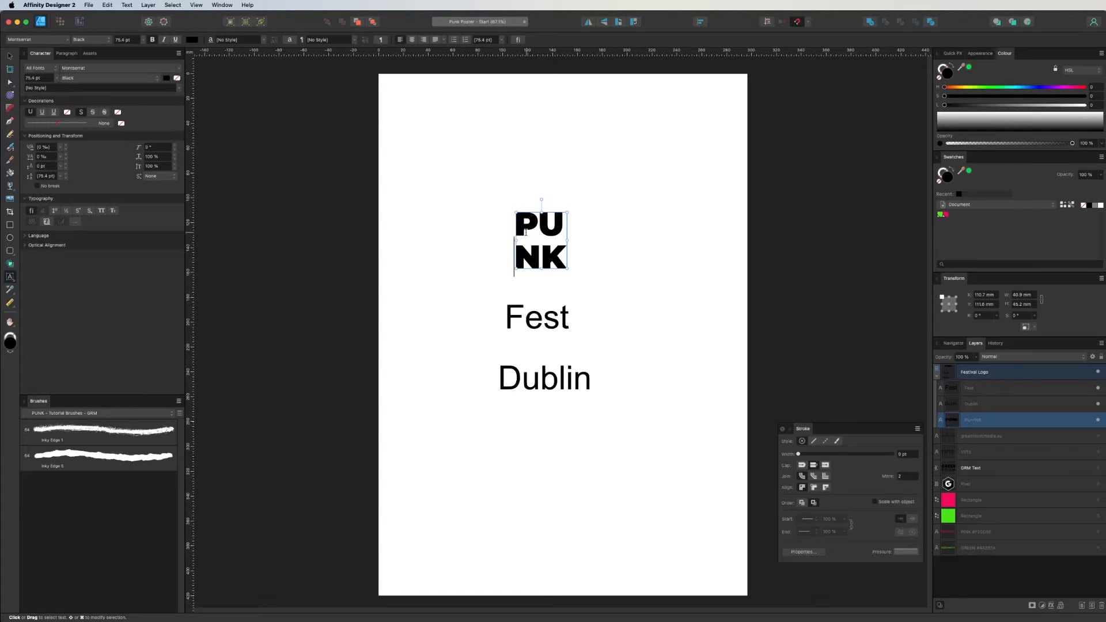
left_click(12, 57)
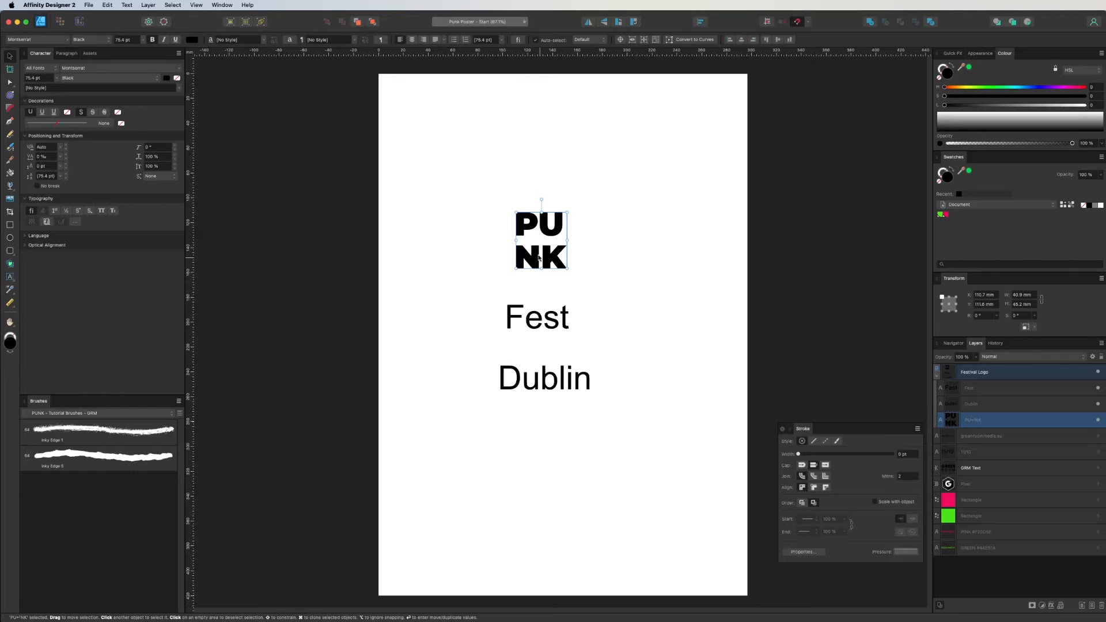
Step: Set the leading of the two-line PUNK text to 60 pt
key("super+1")
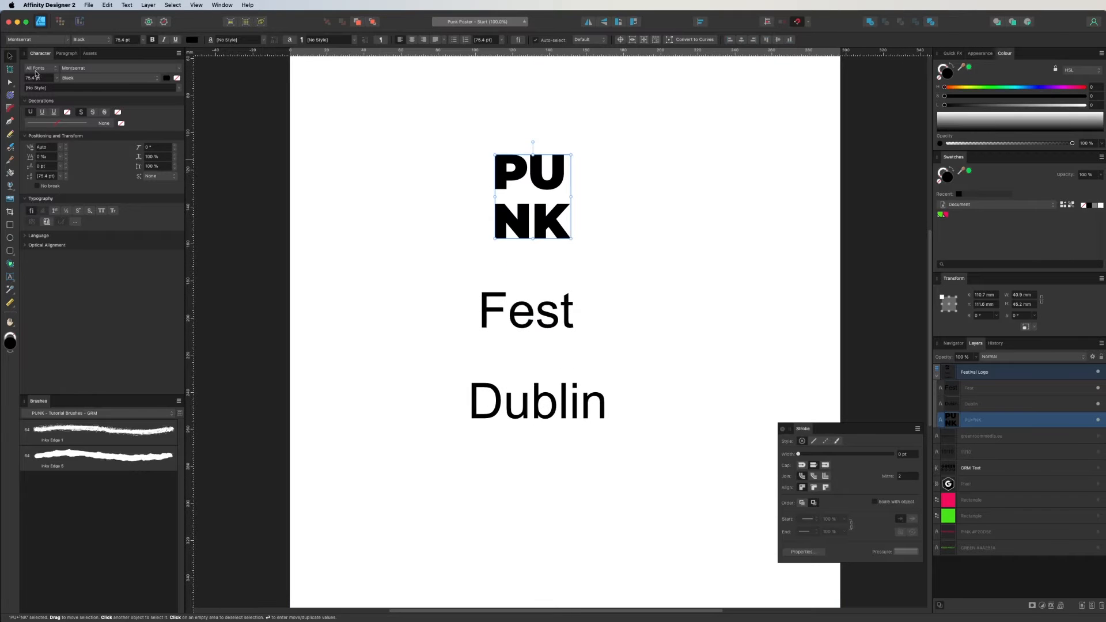
left_click(40, 176)
type("60")
key("Return")
left_click(38, 176)
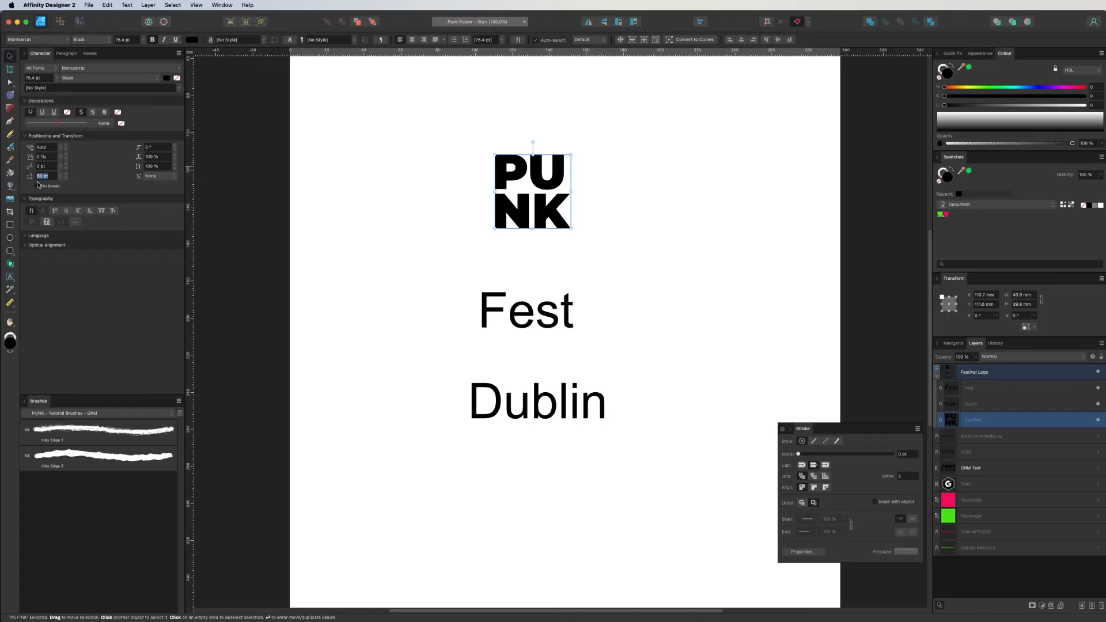
Step: Enlarge the PUNK text to about 162 pt and line up the Fest text beneath its left edge
left_click_drag(571, 229, 660, 302)
mouse_move(508, 321)
left_mouse_down()
mouse_move(521, 311)
mouse_move(519, 321)
left_mouse_up()
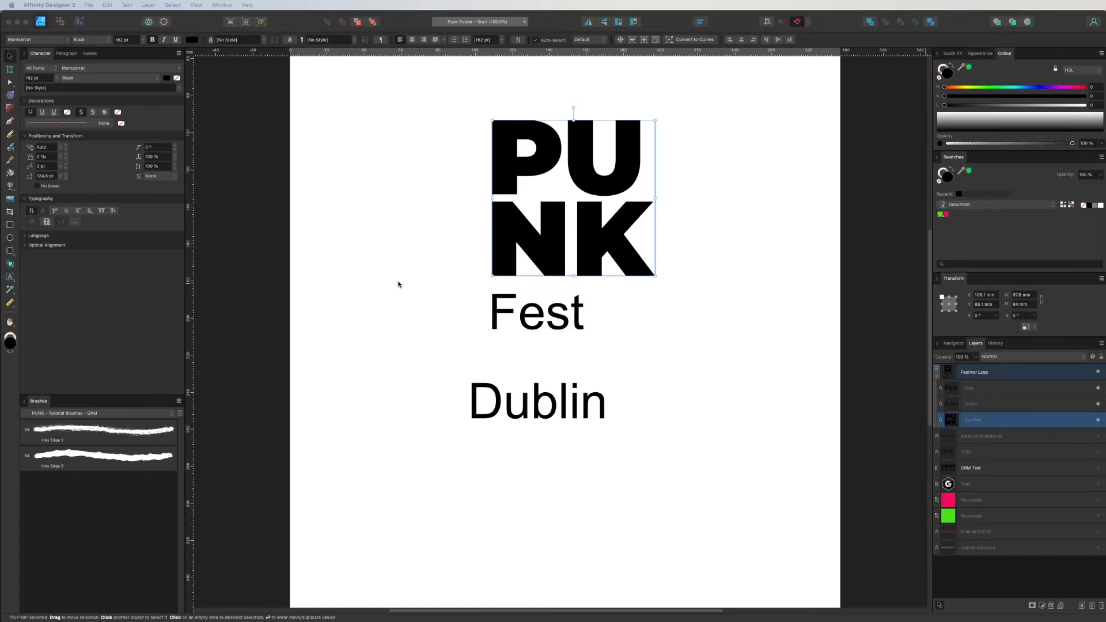
left_click(419, 291)
Step: Set the Fest text's font to Dharma Punk 2
left_click(548, 321)
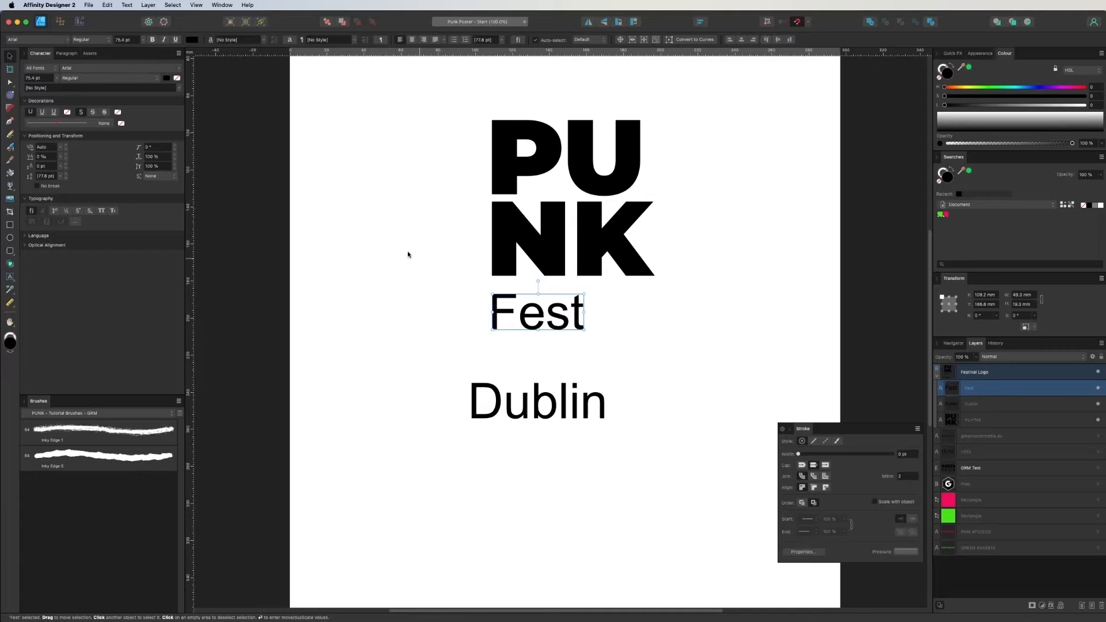
left_click(68, 68)
type("dharma")
left_click(78, 77)
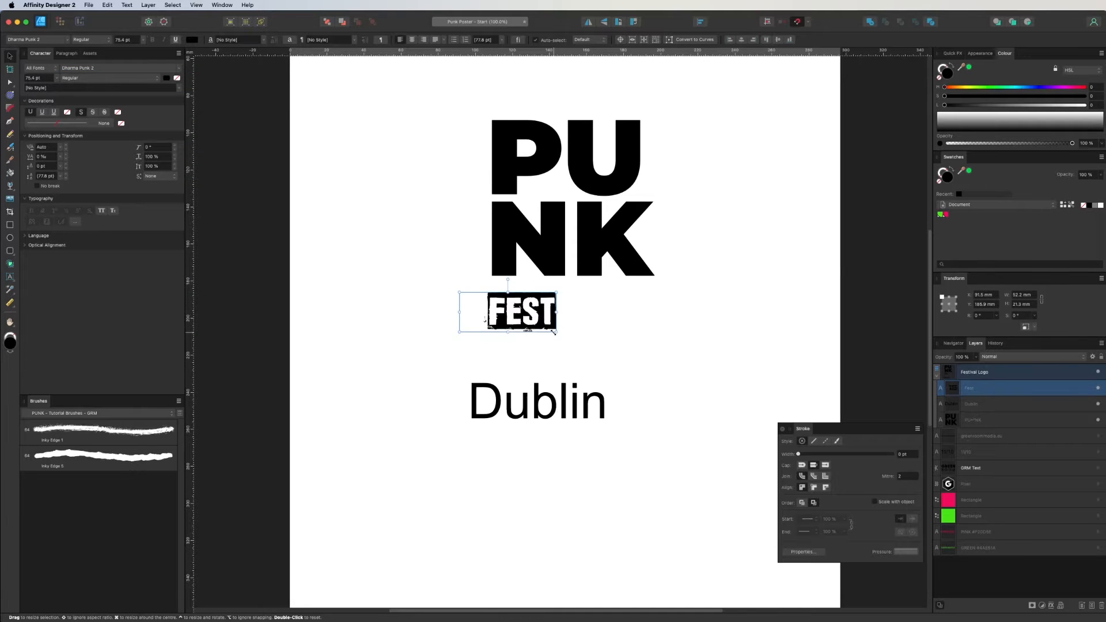
Step: Enlarge the Fest text to about 132 pt and position it directly beneath PUNK
left_click_drag(554, 331, 621, 356)
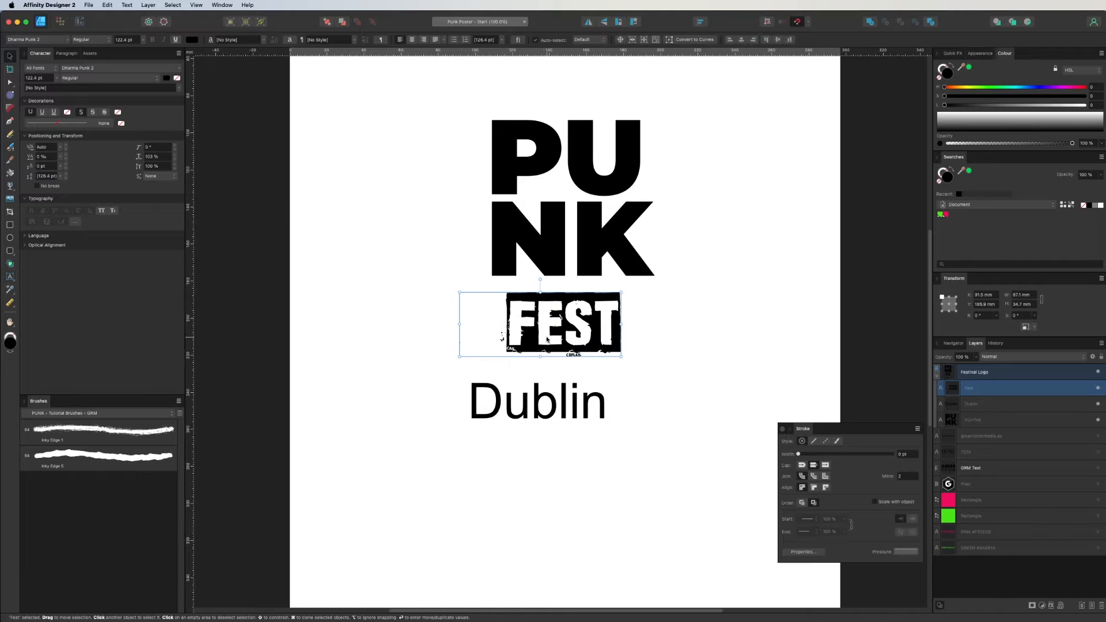
left_click_drag(547, 339, 536, 336)
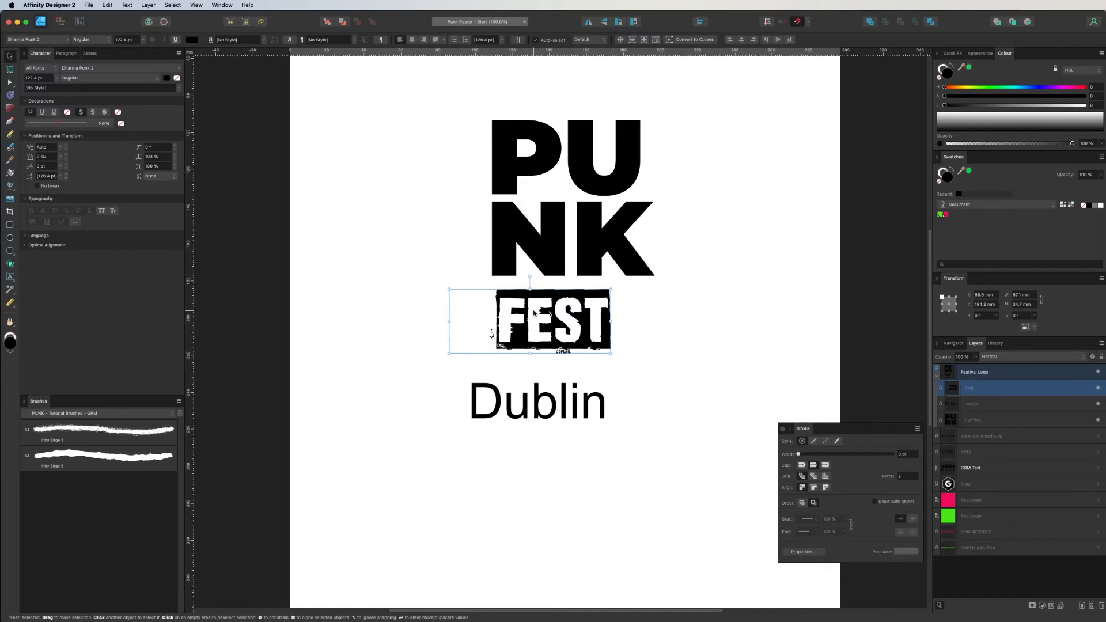
left_click_drag(553, 313, 546, 308)
left_click_drag(604, 347, 617, 353)
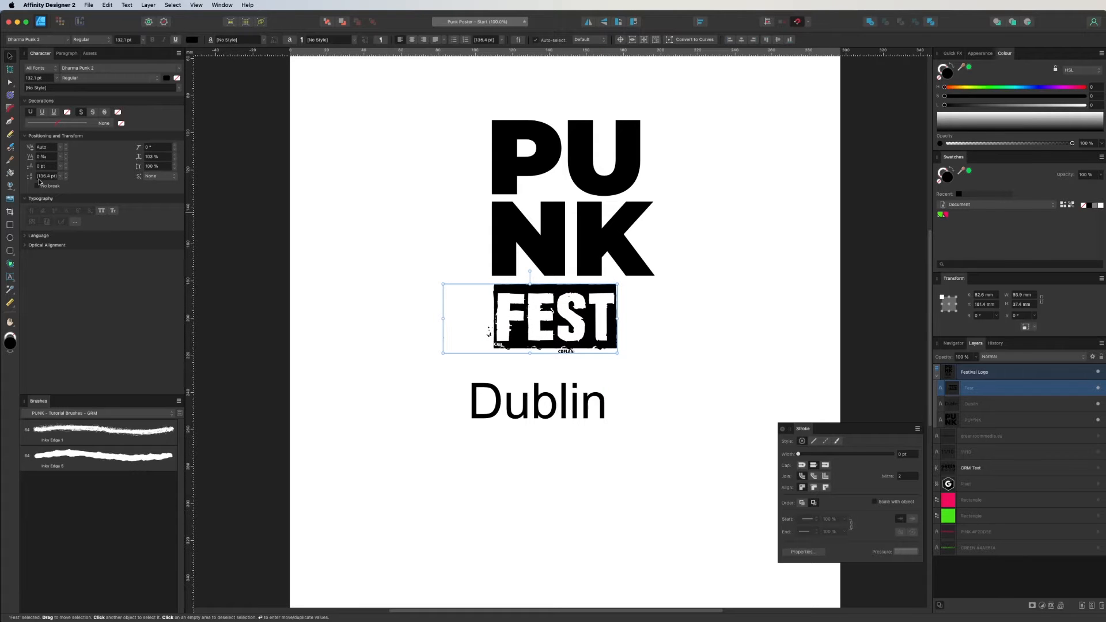
Step: Try tracking values of 200, 20 and 50 ‰ on the Fest text
left_click(41, 156)
type("200")
key("Return")
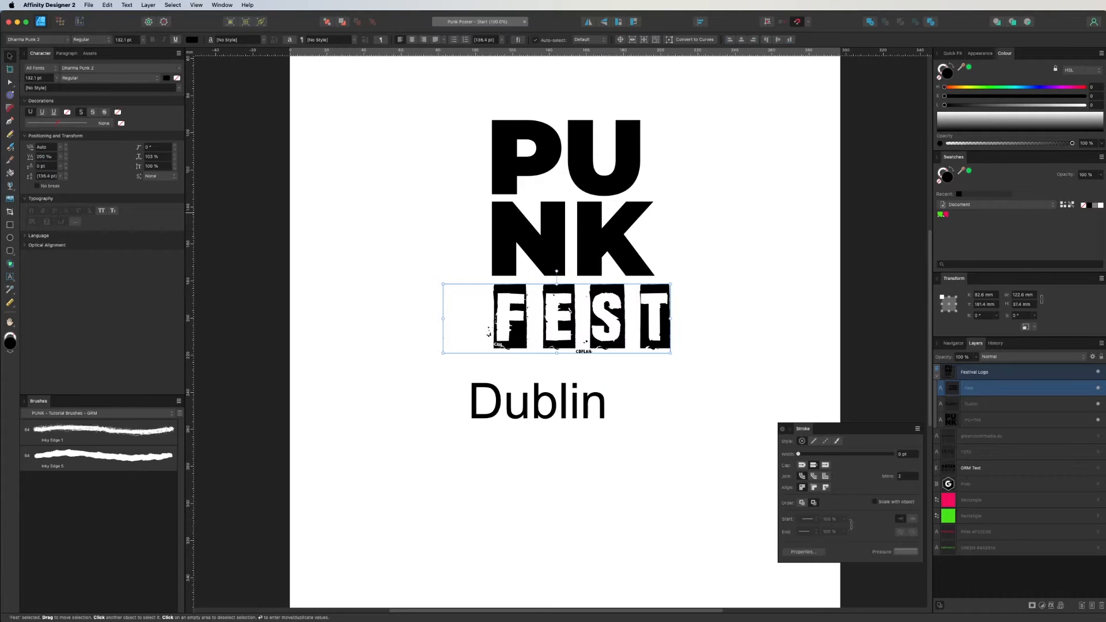
type("20")
key("Return")
left_click(39, 157)
type("50")
key("Return")
Step: Set the Fest text's tracking to 60 ‰
left_click(36, 156)
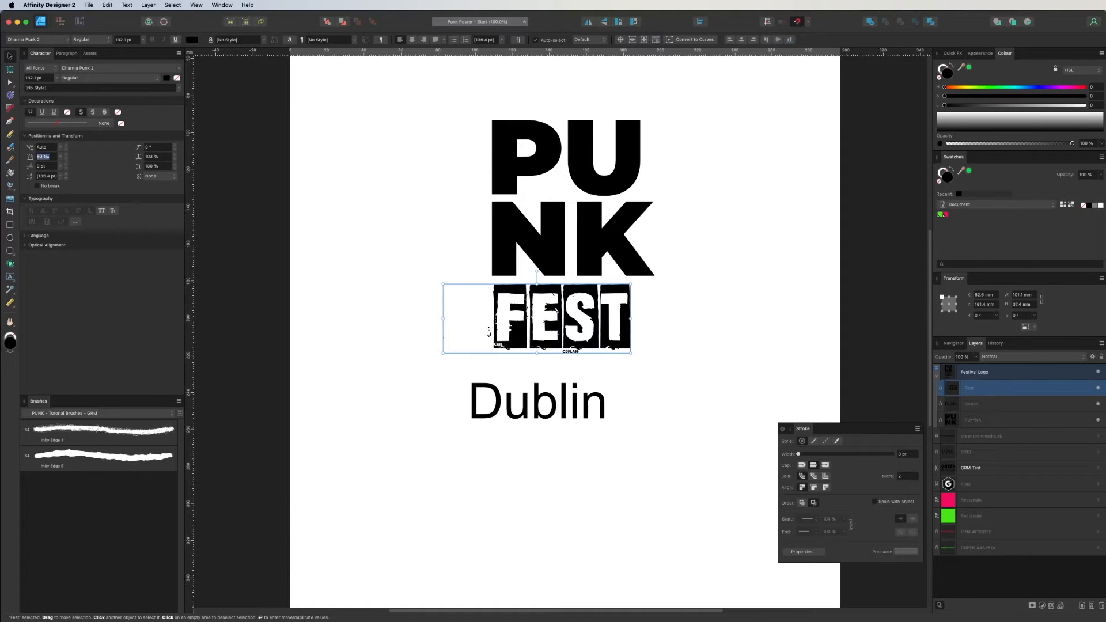
type("60")
key("Return")
Step: Scale the Fest text to about 155 pt and position it to match the width of PUNK above
mouse_move(631, 352)
left_mouse_down()
mouse_move(657, 352)
mouse_move(644, 359)
left_mouse_up()
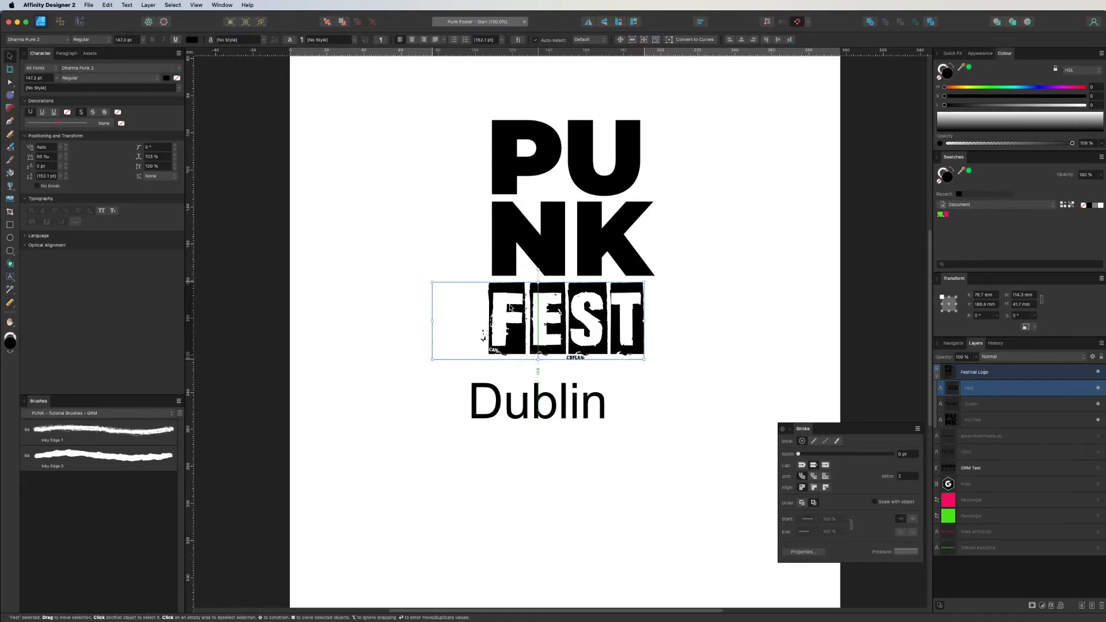
left_click_drag(530, 325, 531, 327)
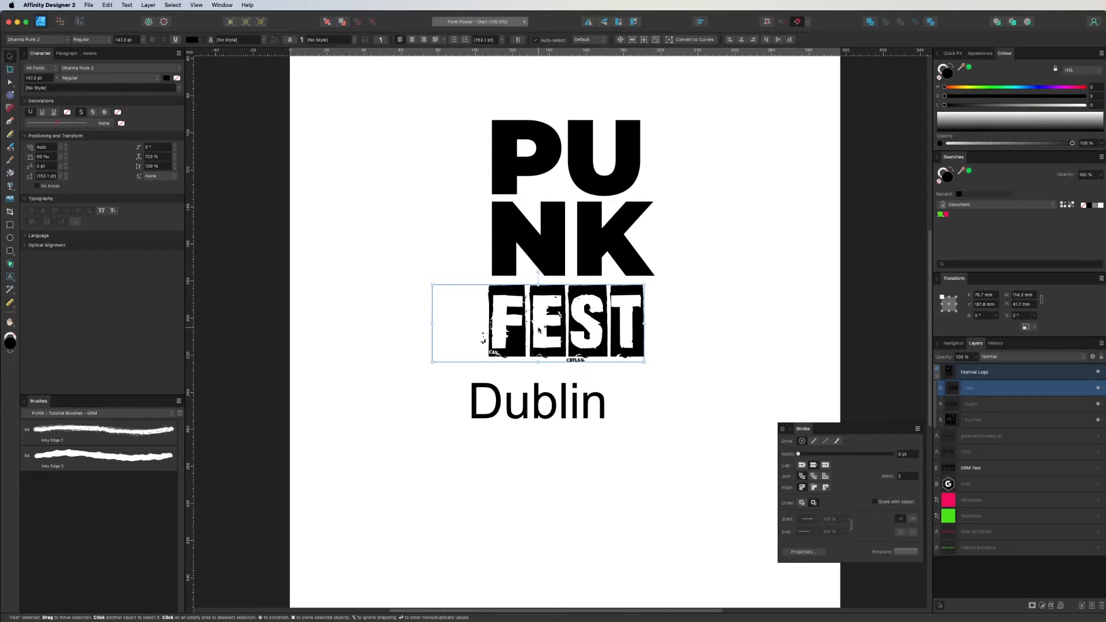
left_click_drag(644, 361, 655, 365)
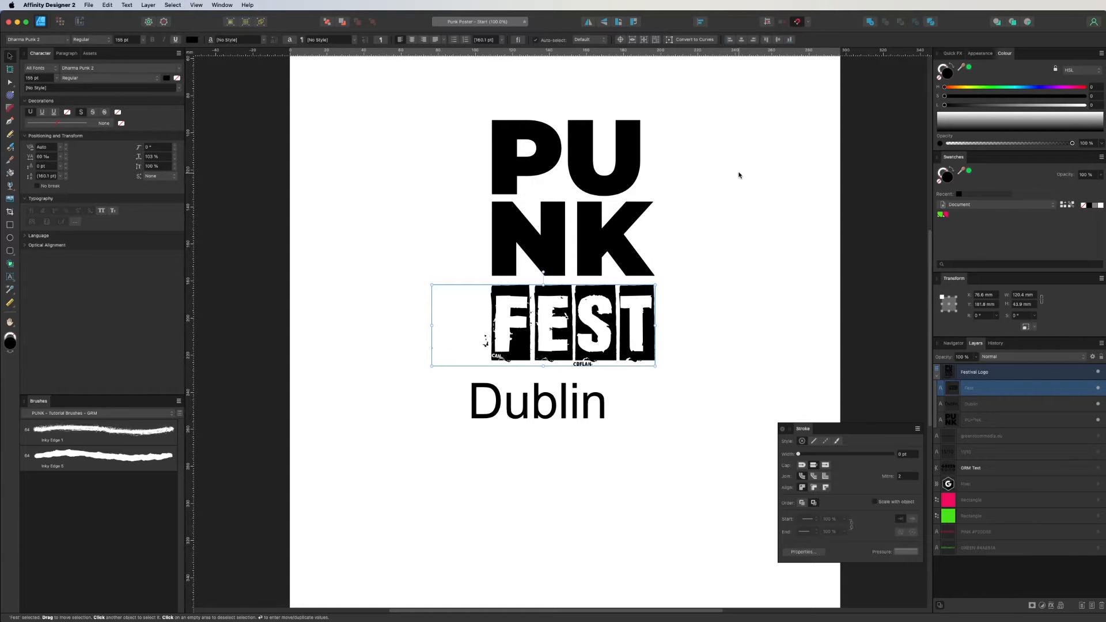
Step: Set the Dublin text in Montserrat Black and apply all caps to it
scroll(713, 185, "left", 1)
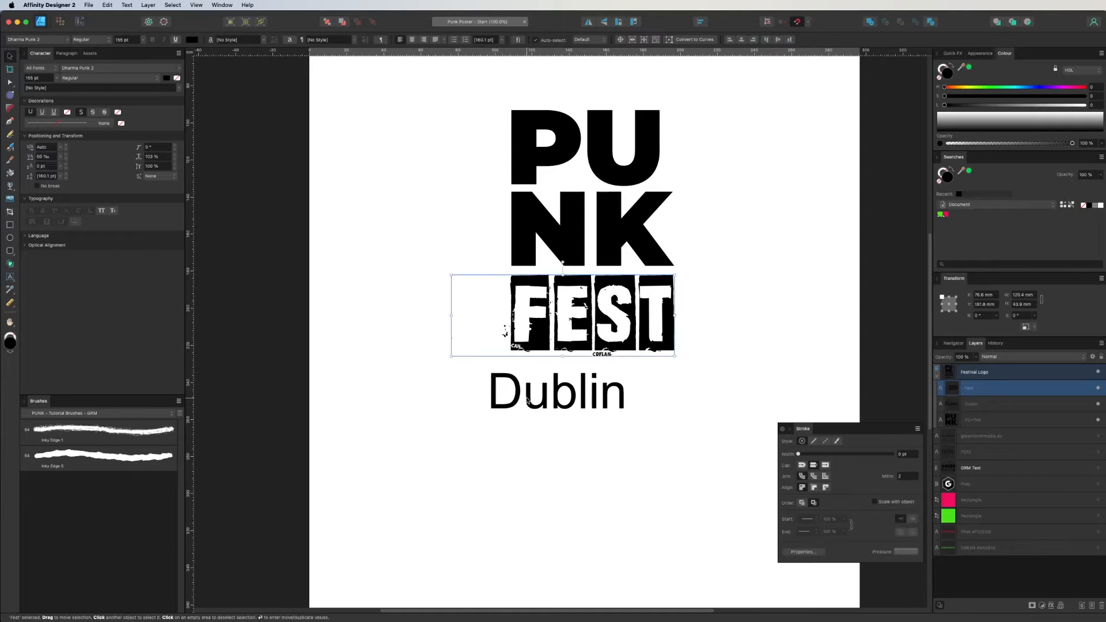
left_click(552, 398)
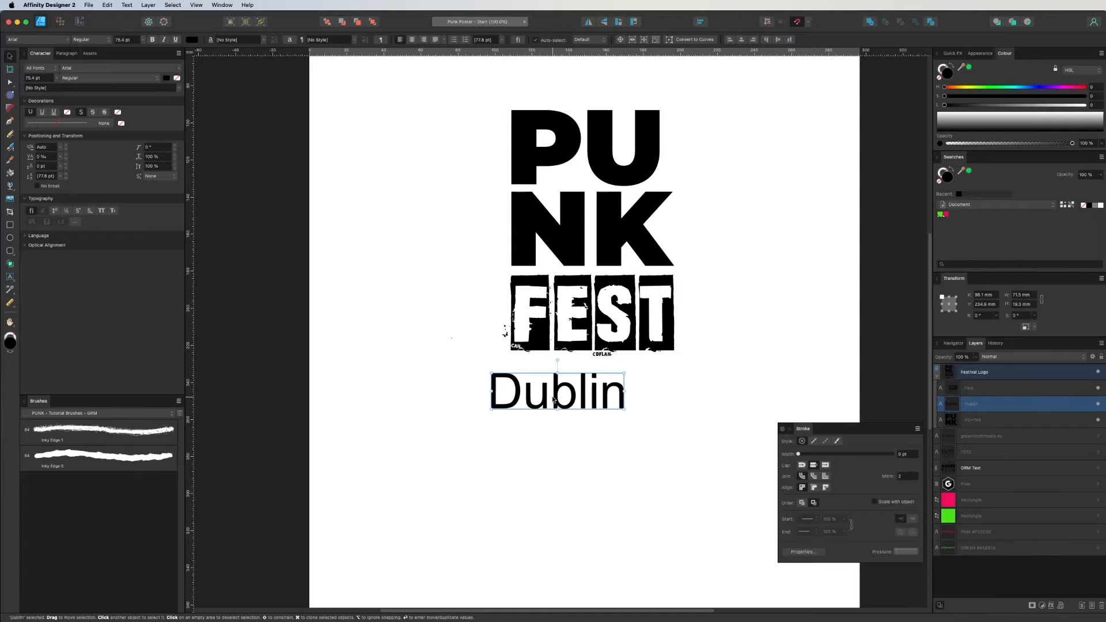
left_click(65, 67)
type("monstt")
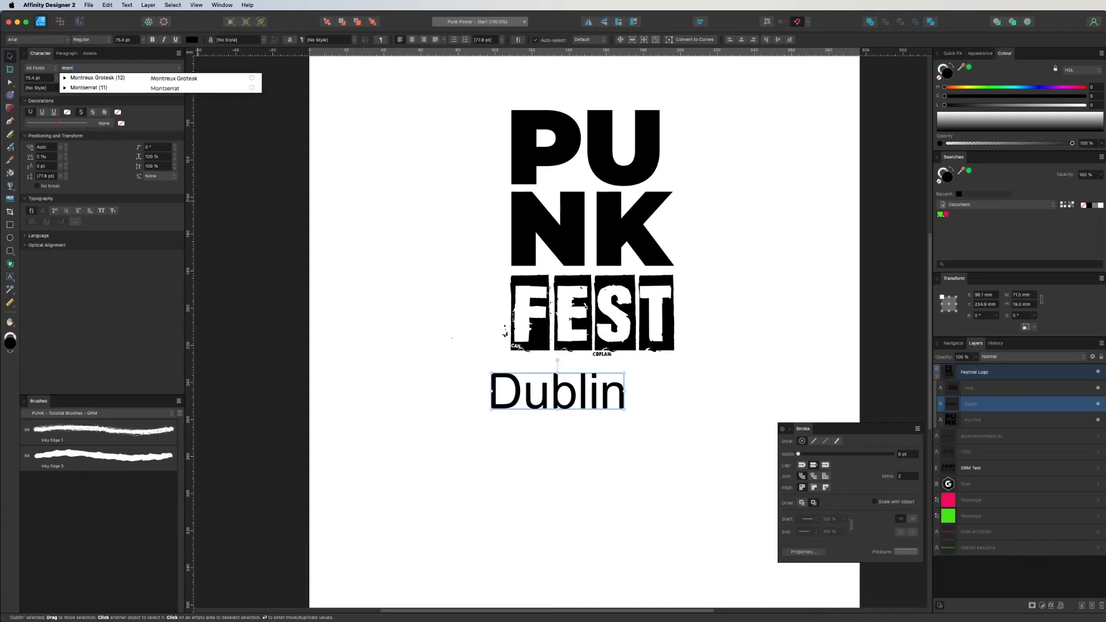
key("Down")
key("Down")
key("Return")
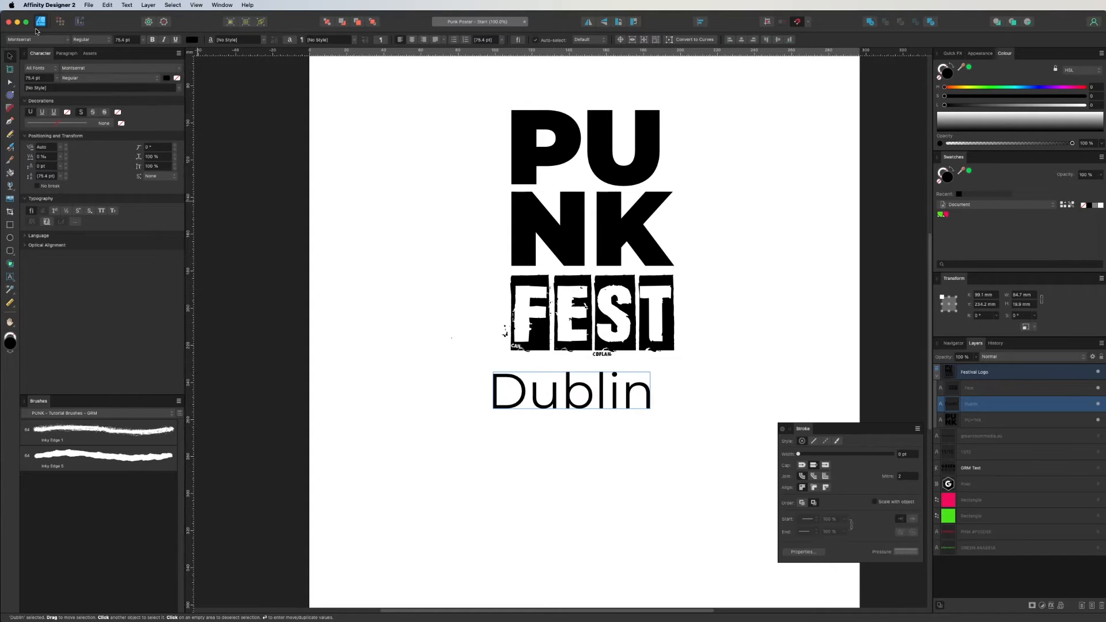
left_click(97, 79)
left_click(96, 151)
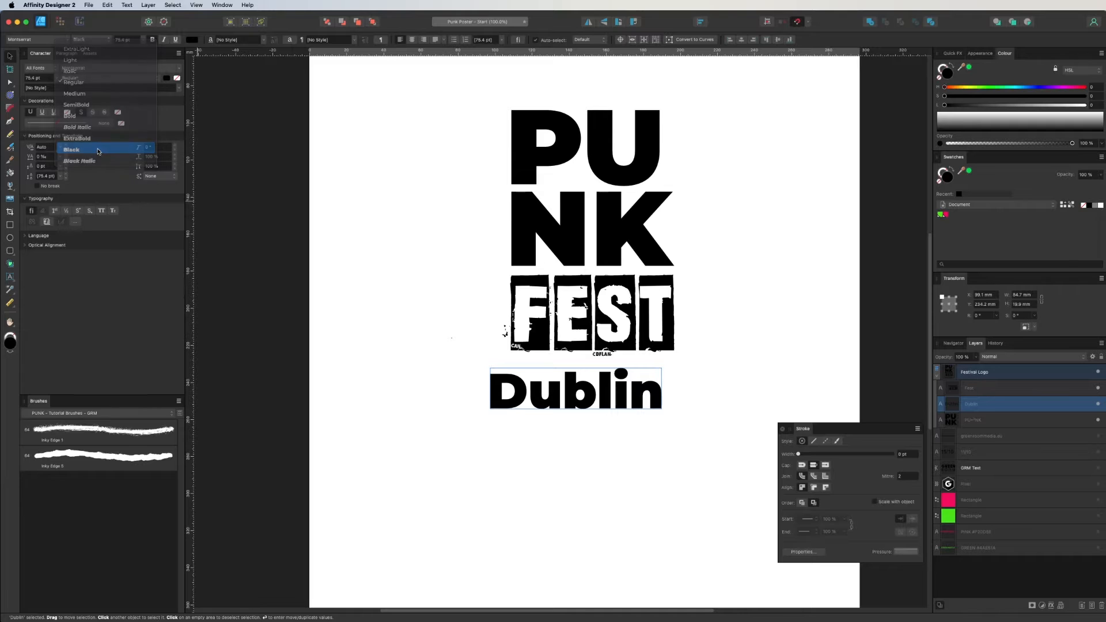
left_click(101, 215)
Step: Left-align the Dublin text beneath FEST and scale it down to about 33.5 pt
left_click_drag(598, 390, 622, 392)
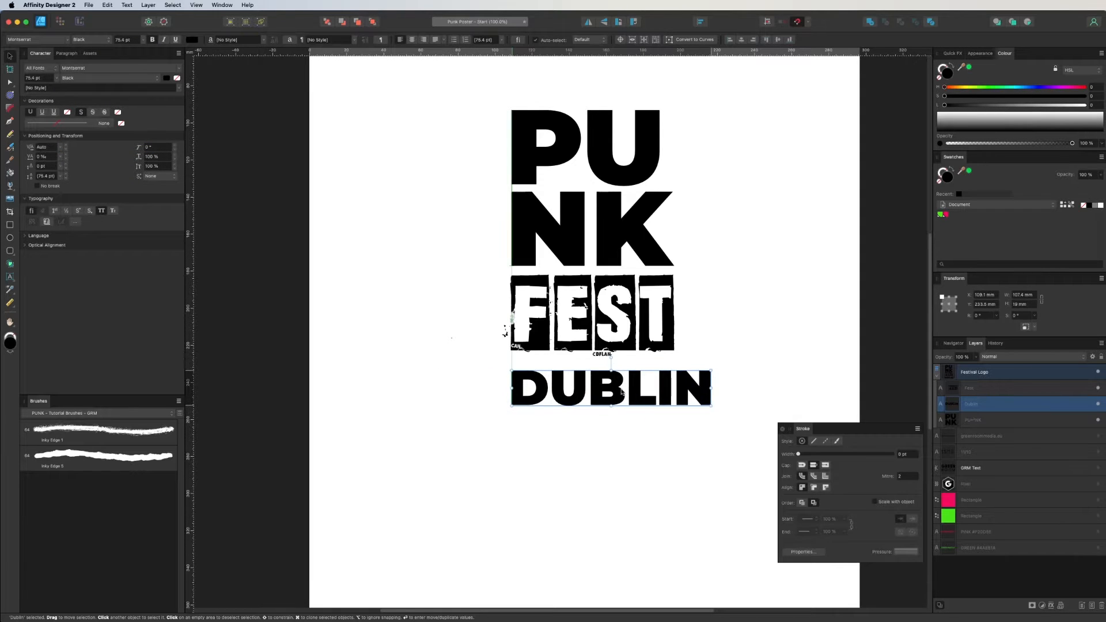
left_click_drag(711, 405, 597, 394)
left_click(498, 421)
left_click(11, 57)
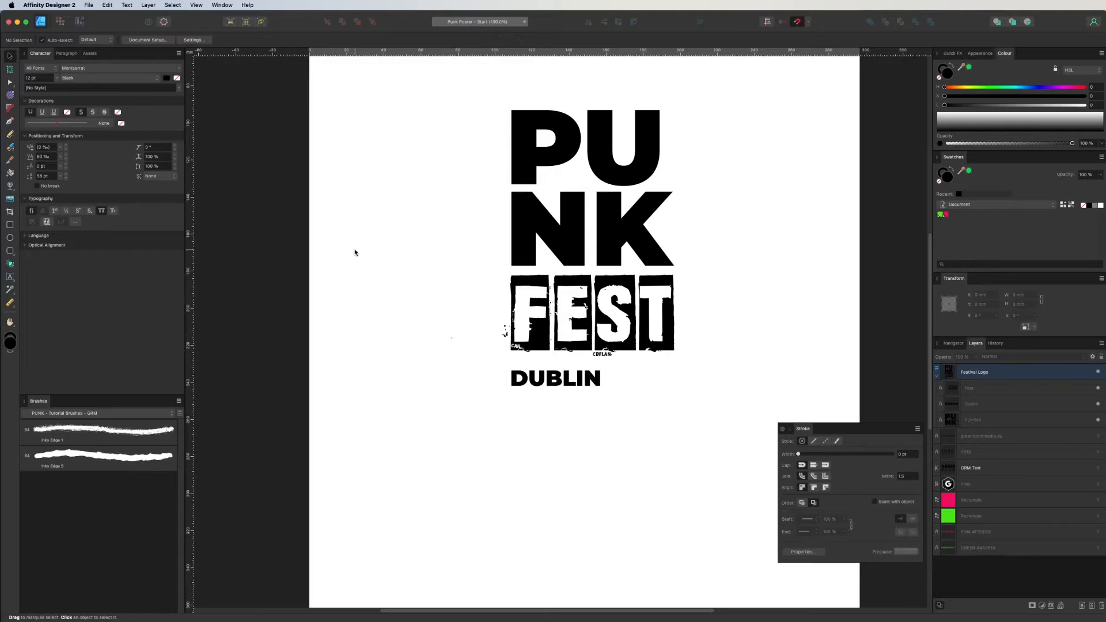
Step: Draw a rectangle about 103 mm wide and 148 mm high over PUNK FEST, fill it with the document's pink swatch, and send it to the back
scroll(468, 353, "up", 3)
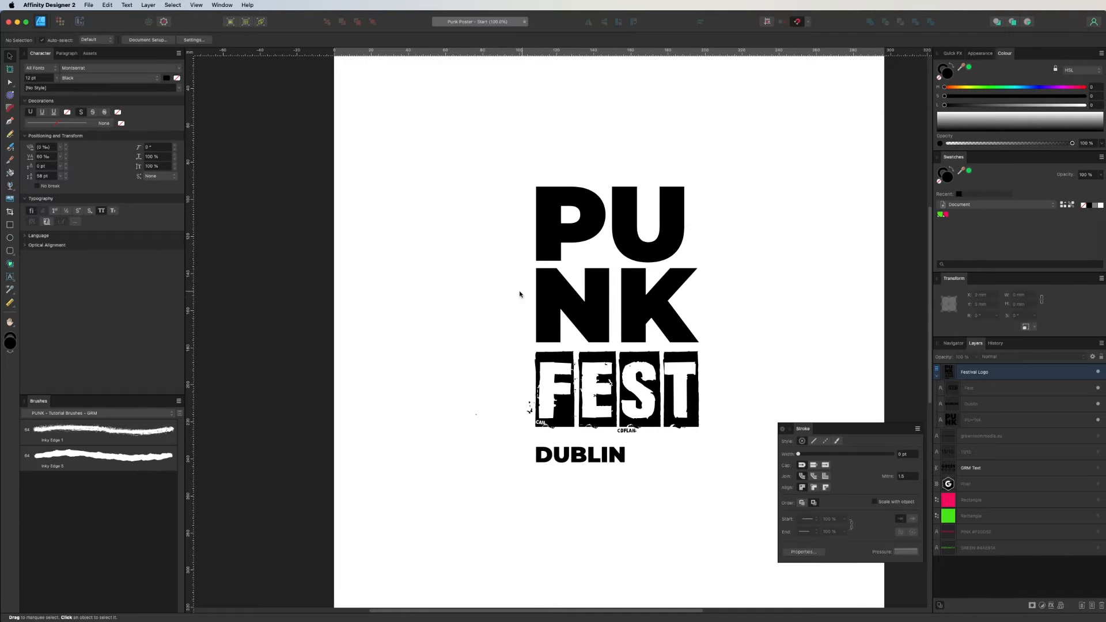
scroll(555, 285, "down", 1)
key("m")
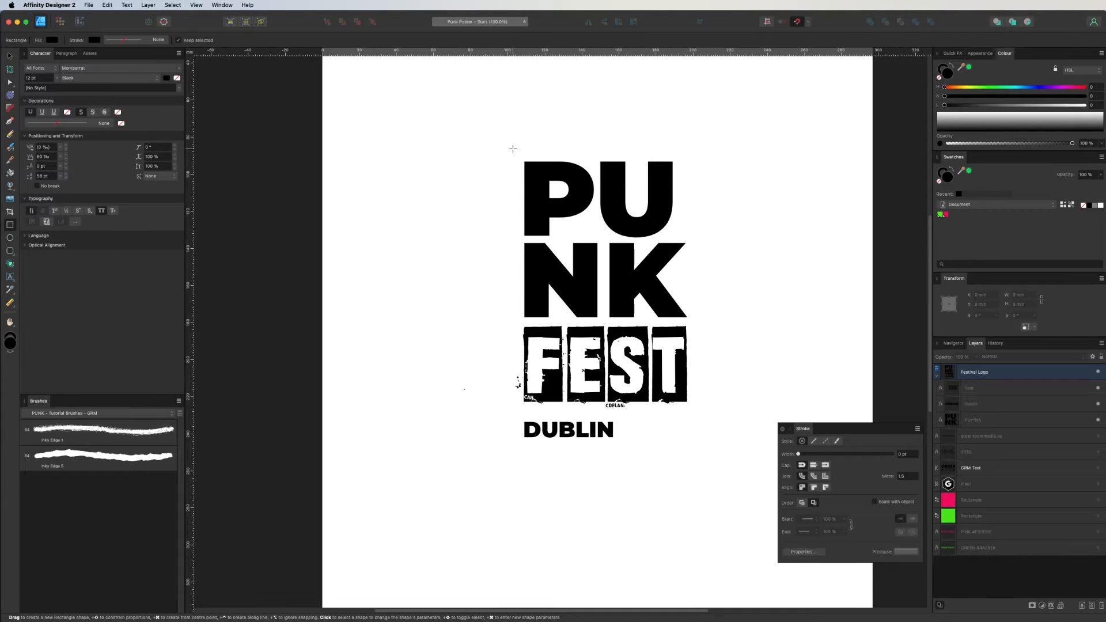
left_click_drag(509, 148, 700, 422)
left_click(945, 214)
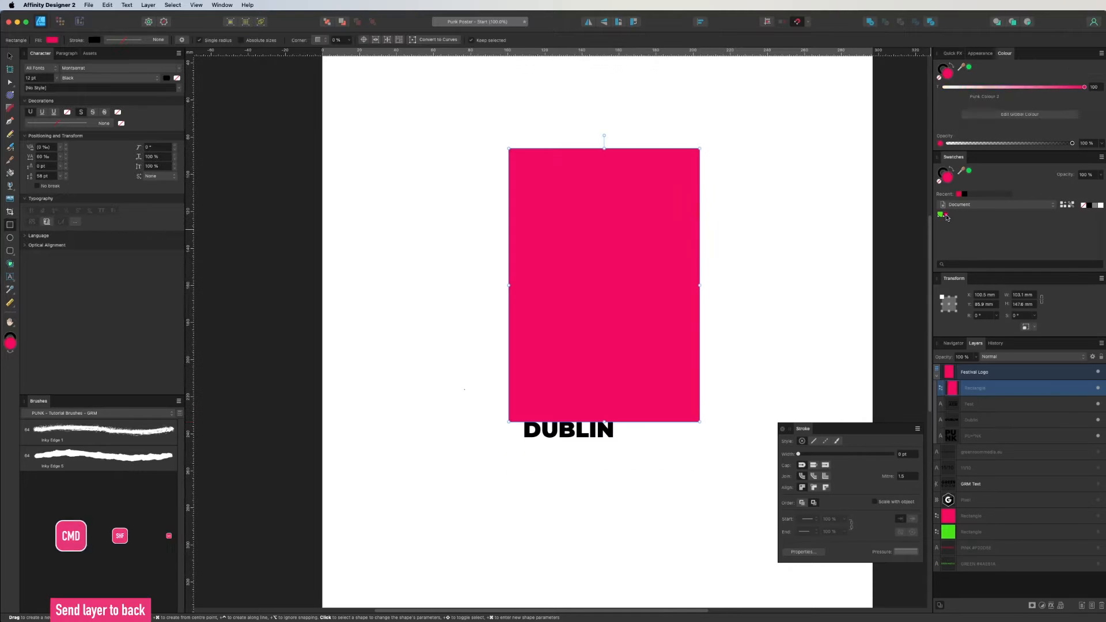
key("super+shift+bracketleft")
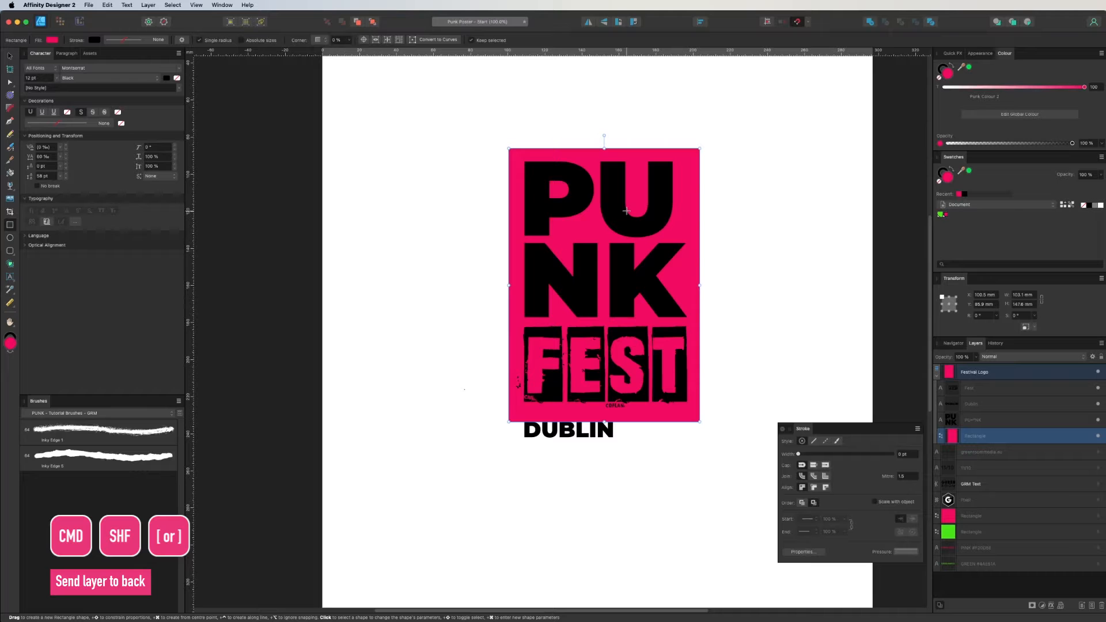
left_click(10, 57)
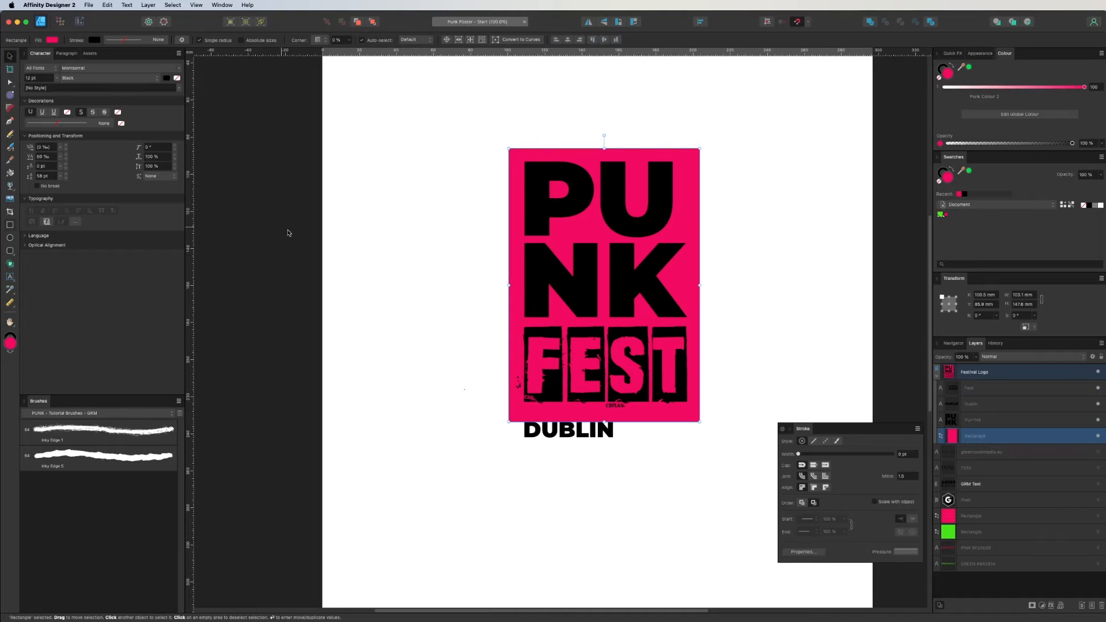
left_click(416, 294)
Step: Draw a rectangle about 308 × 433 mm that covers the whole page and extends slightly past its edges
key("space")
left_click_drag(458, 344, 466, 385)
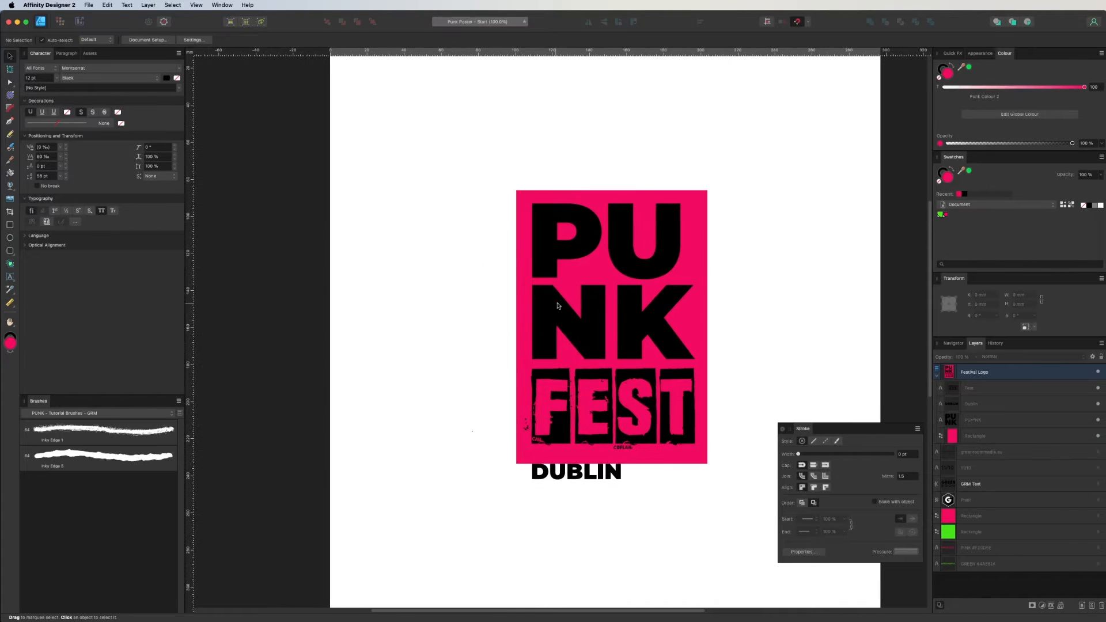
key("super+minus")
key("space")
left_click_drag(775, 252, 773, 197)
key("space")
left_click_drag(748, 280, 742, 300)
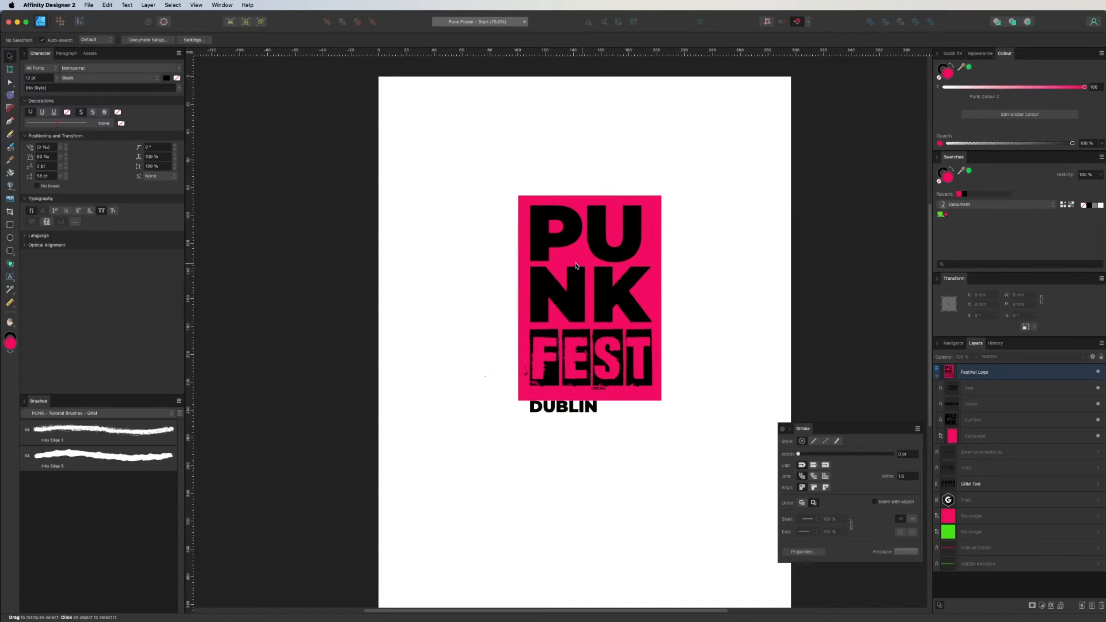
key("m")
left_click_drag(368, 70, 791, 600)
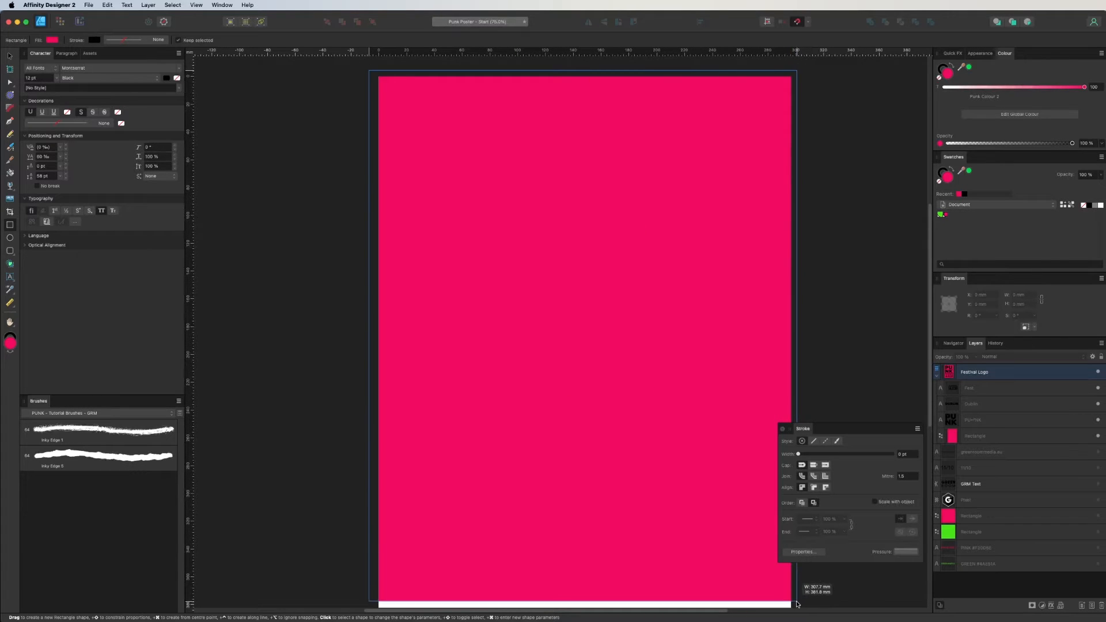
key("super+minus")
left_click_drag(573, 510, 574, 558)
Step: Unlink the page-sized rectangle's fill from its global colour and turn it black by lowering the HSL luminosity to 0
left_click(1101, 53)
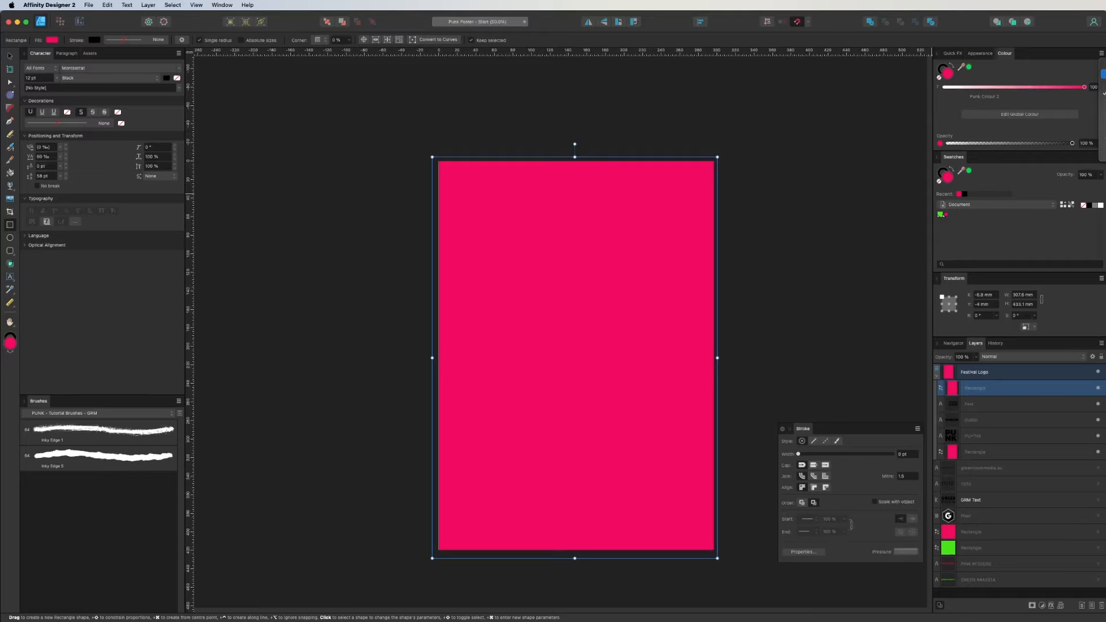
left_click(1103, 73)
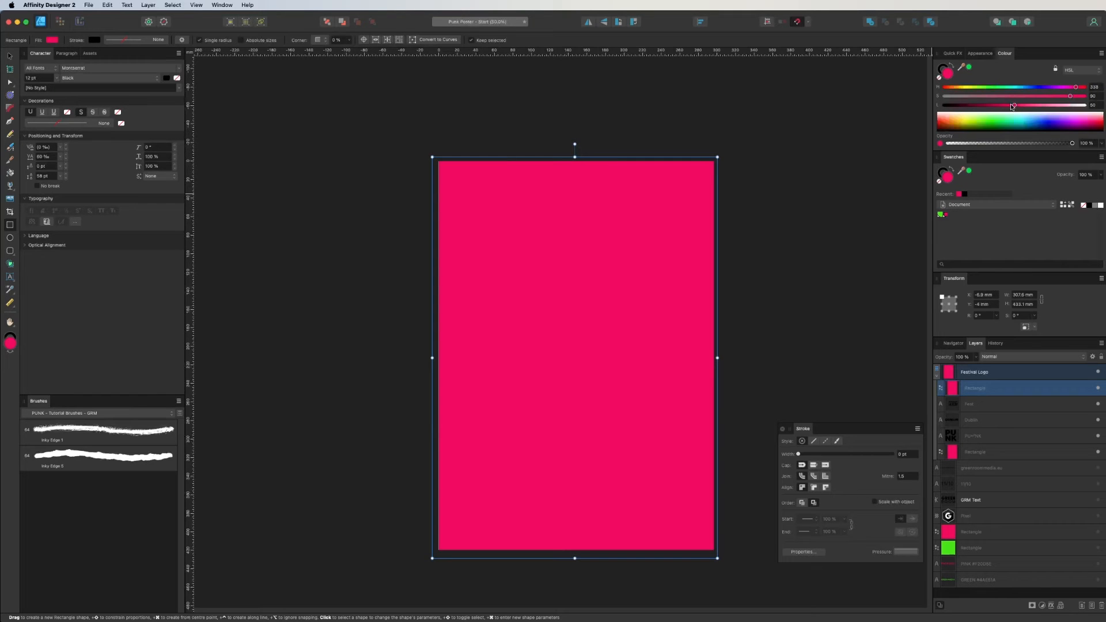
left_click_drag(1013, 106, 847, 108)
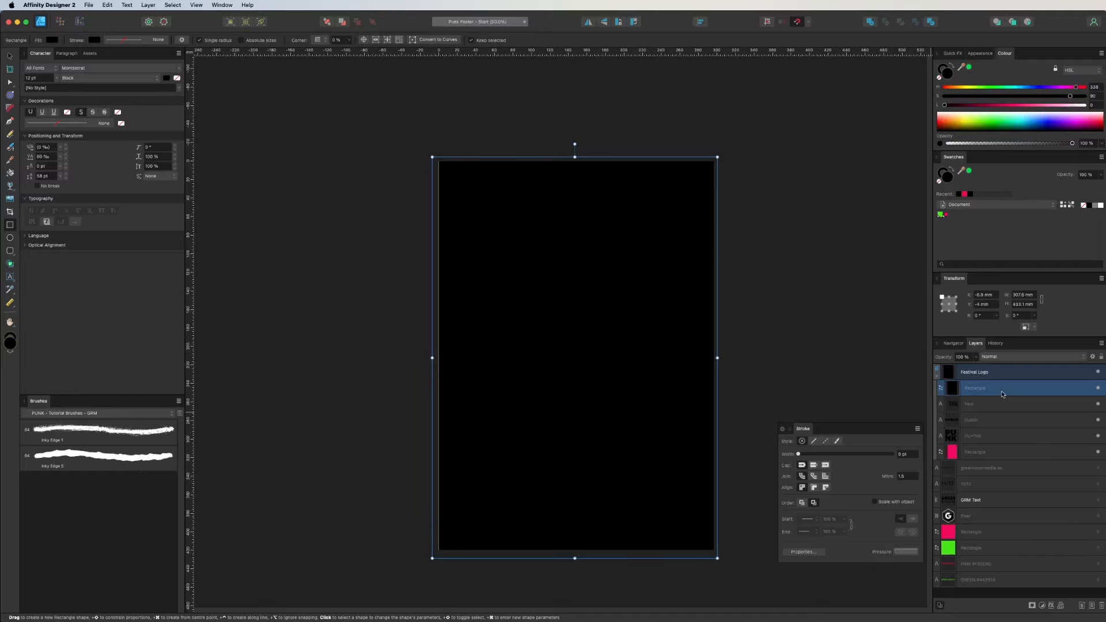
Step: Move the black rectangle out of the Festival Logo layer to directly below it, and lock it
left_click_drag(972, 392, 966, 464)
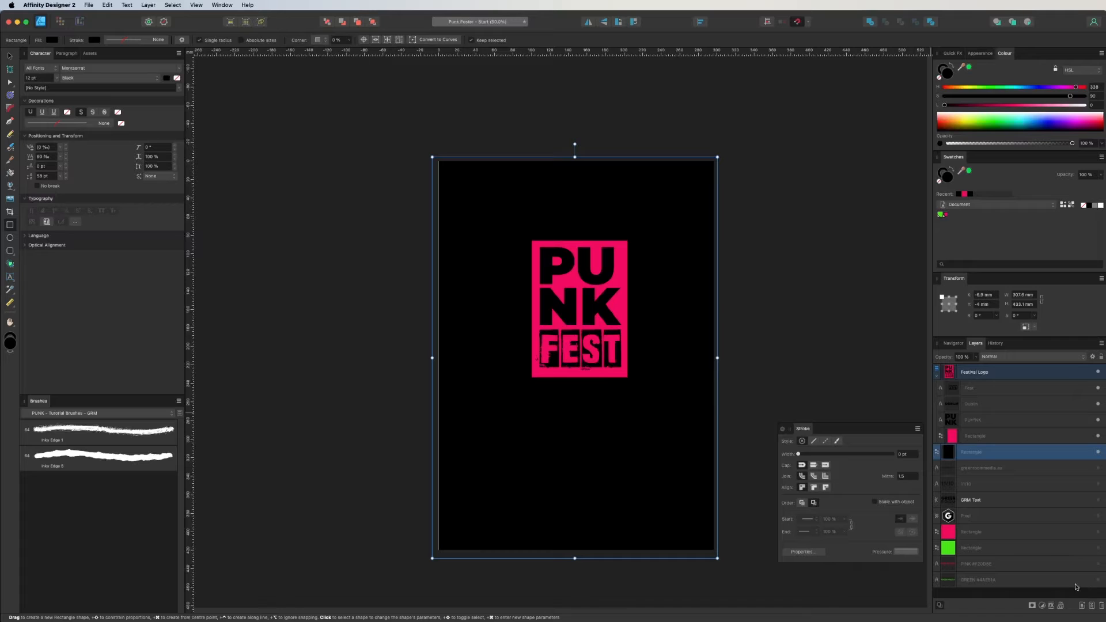
left_click(1092, 454)
left_click(10, 57)
left_click(491, 311)
Step: Recolour the Dublin text with the recently used pink
key("super+plus")
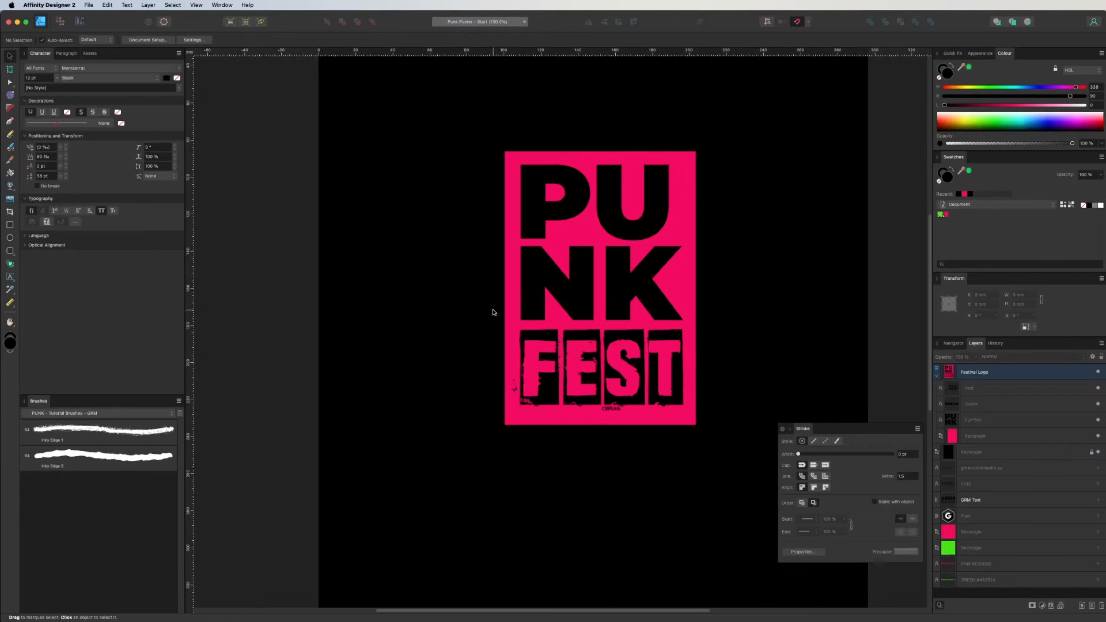
scroll(495, 322, "down", 2)
left_click(545, 389)
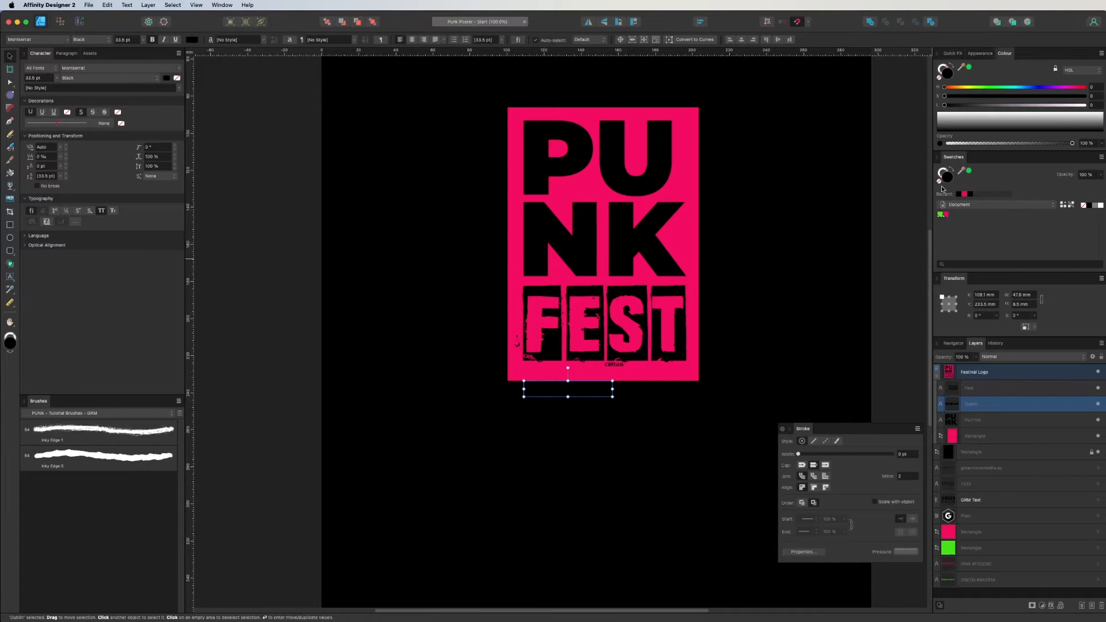
left_click(964, 194)
left_click(494, 366)
Step: Draw a rectangle about 33 × 40 mm on the black area beside the logo and fill it with a teal green
left_click_drag(828, 245, 732, 276)
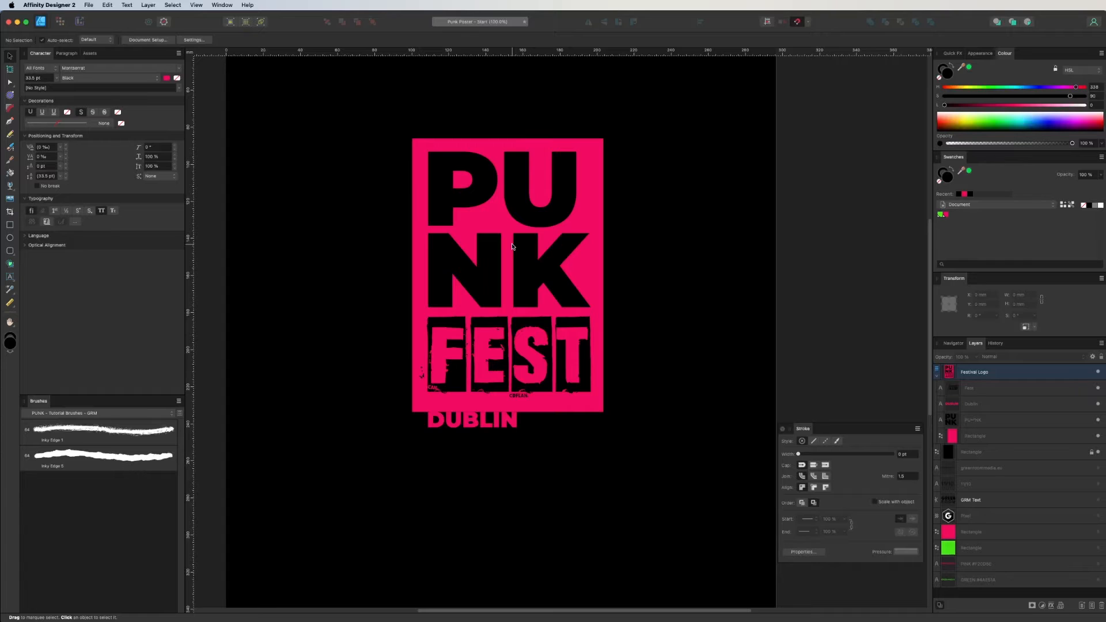
left_click_drag(714, 274, 734, 299)
key("m")
left_click_drag(661, 225, 722, 300)
left_click(1005, 87)
left_click(1011, 96)
left_click(1014, 105)
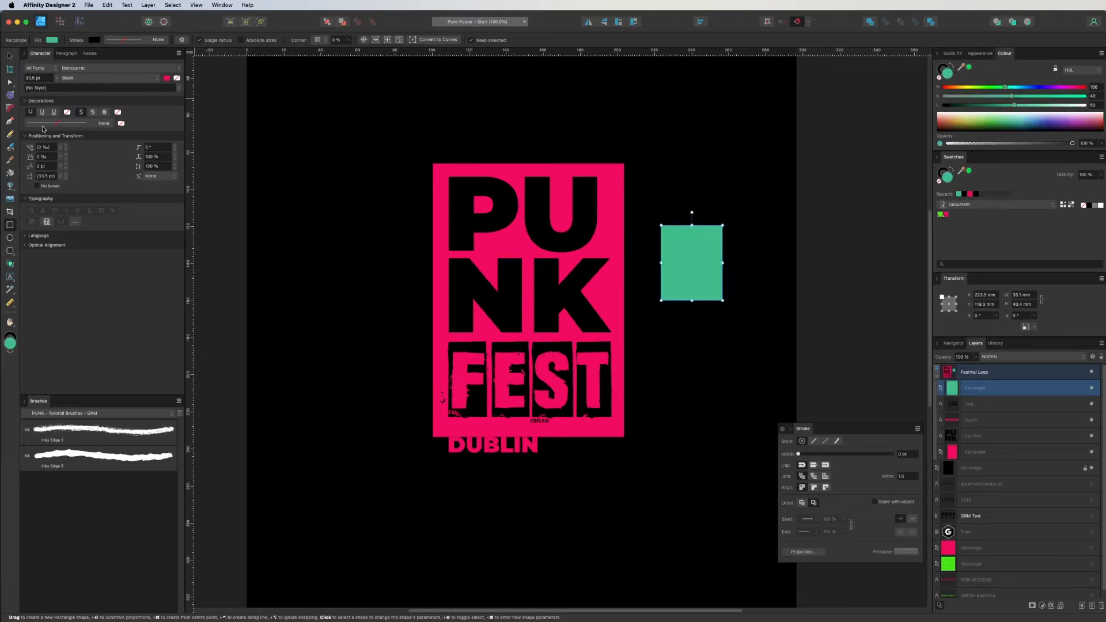
Step: Add a global colour to the document palette, sampled from the teal green rectangle
left_click(1102, 156)
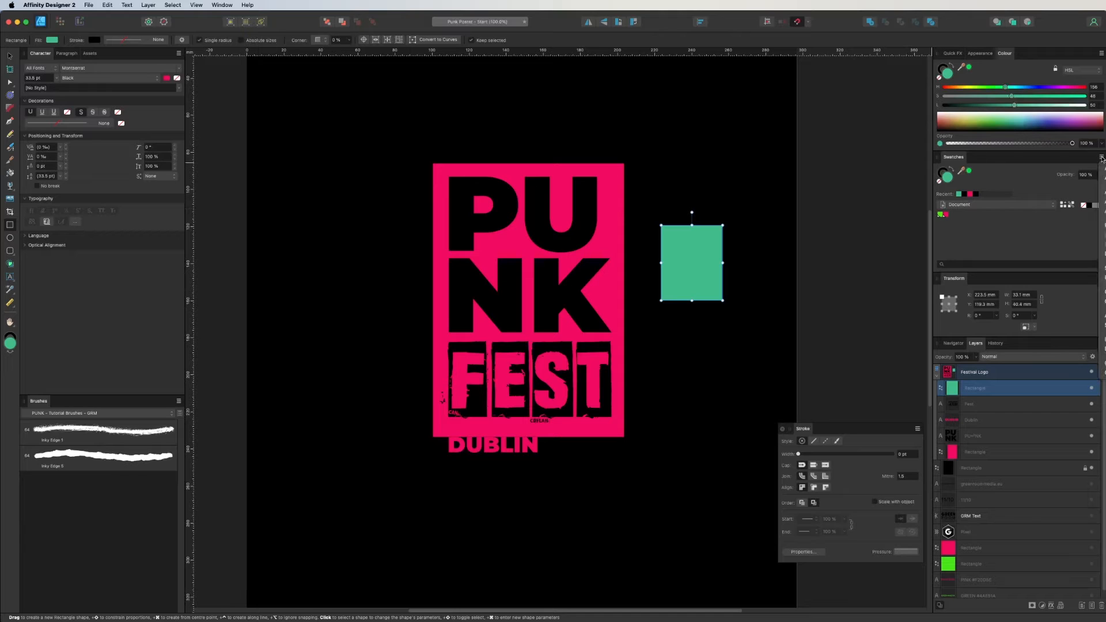
left_click(1104, 168)
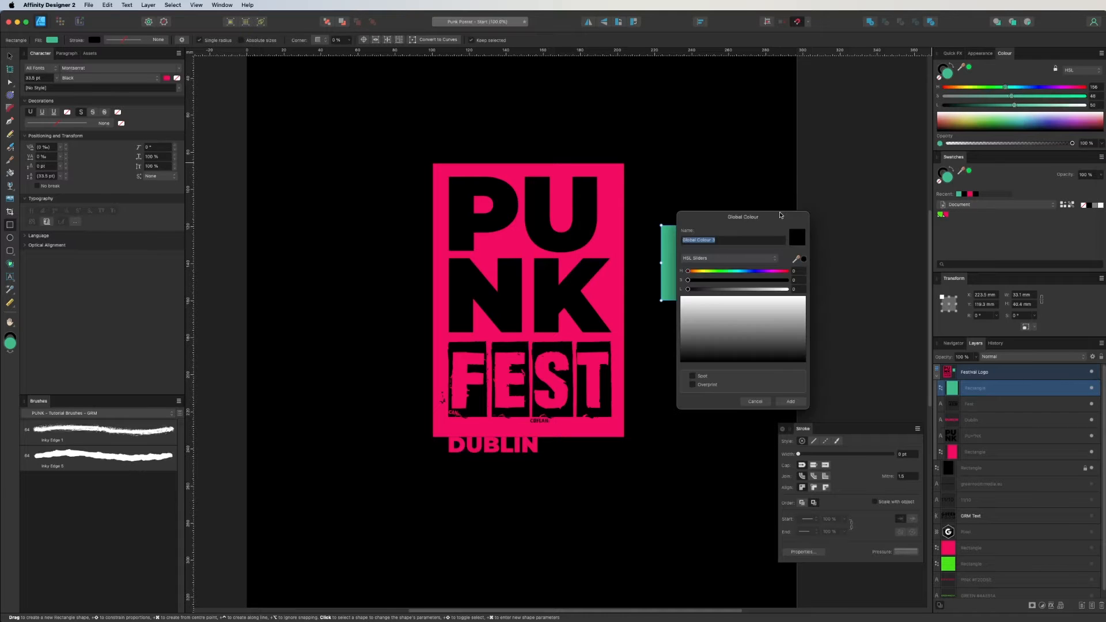
left_click_drag(713, 222, 799, 189)
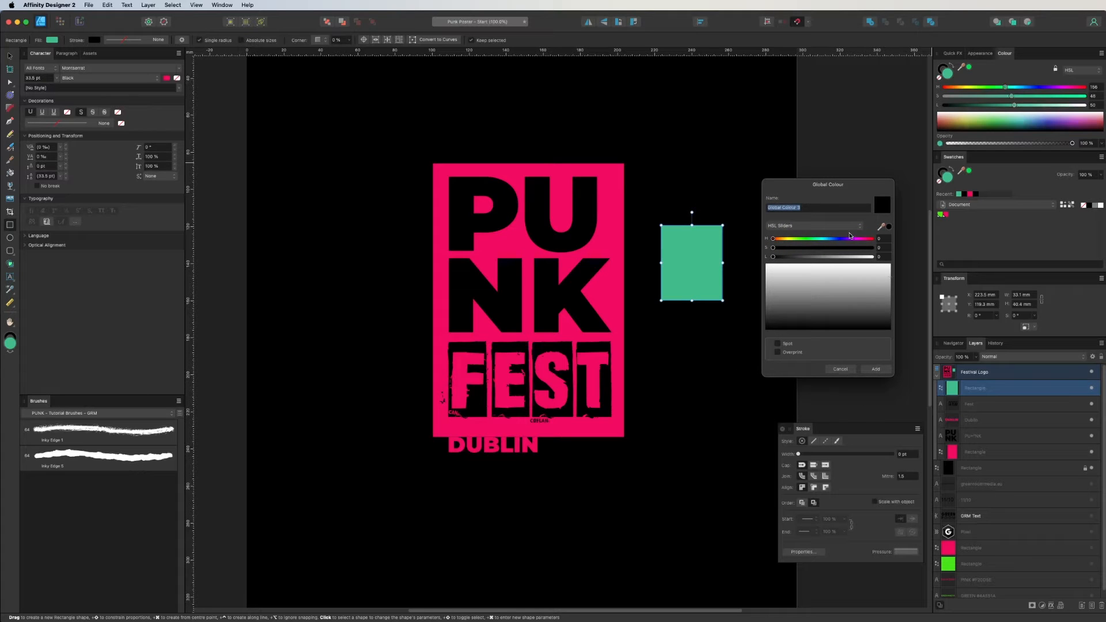
left_click_drag(881, 228, 694, 262)
left_click(889, 228)
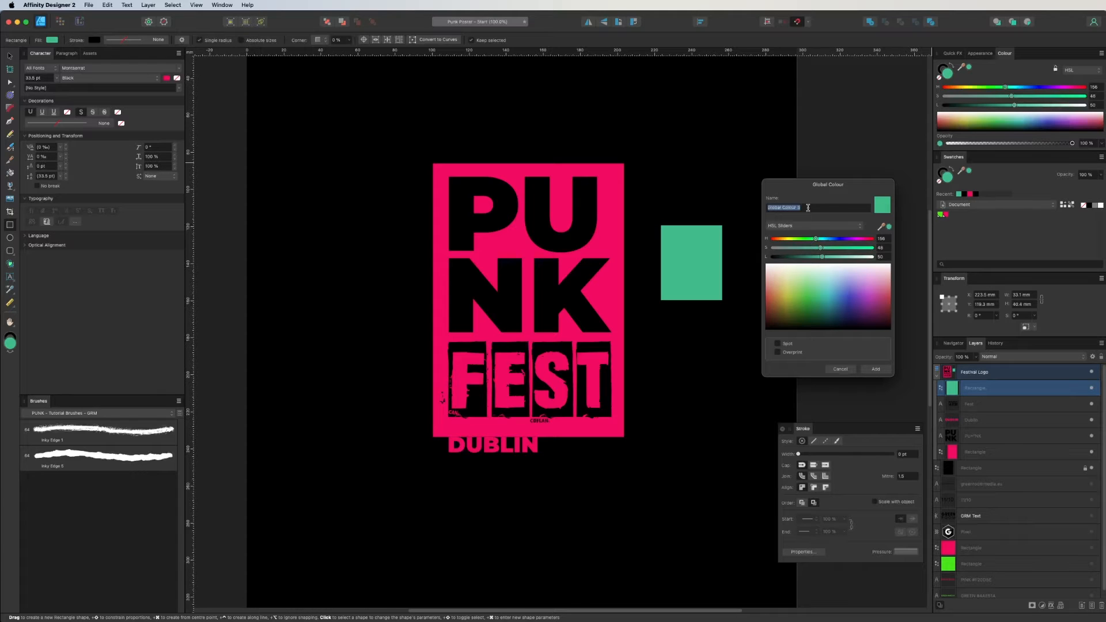
left_click(876, 370)
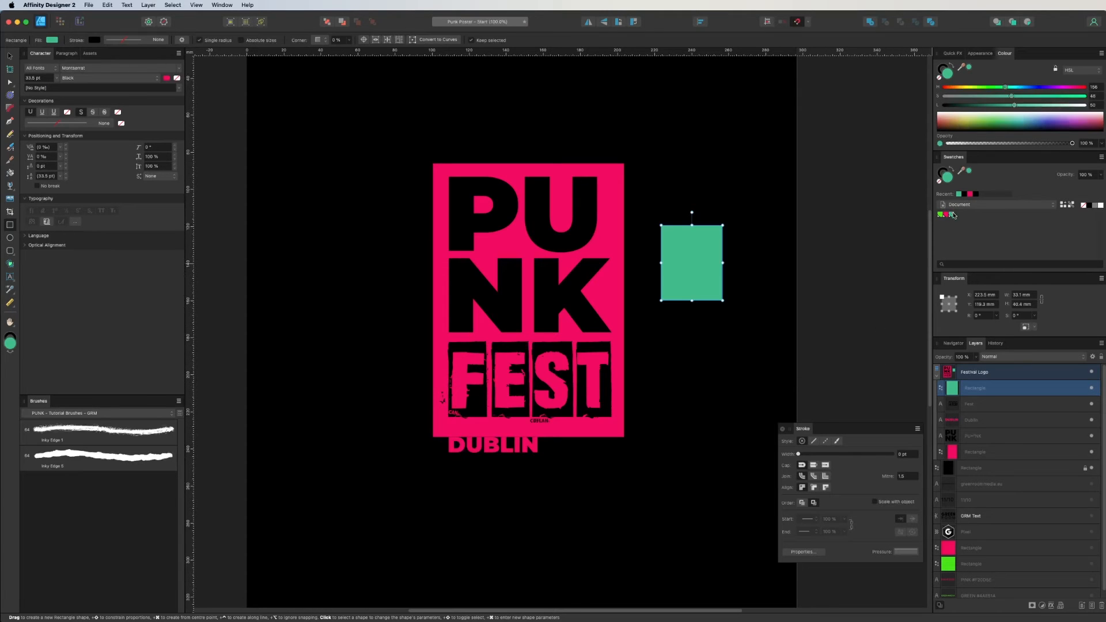
Step: Fill the logo's pink background rectangle with the teal green global swatch
key("v")
left_click(599, 177)
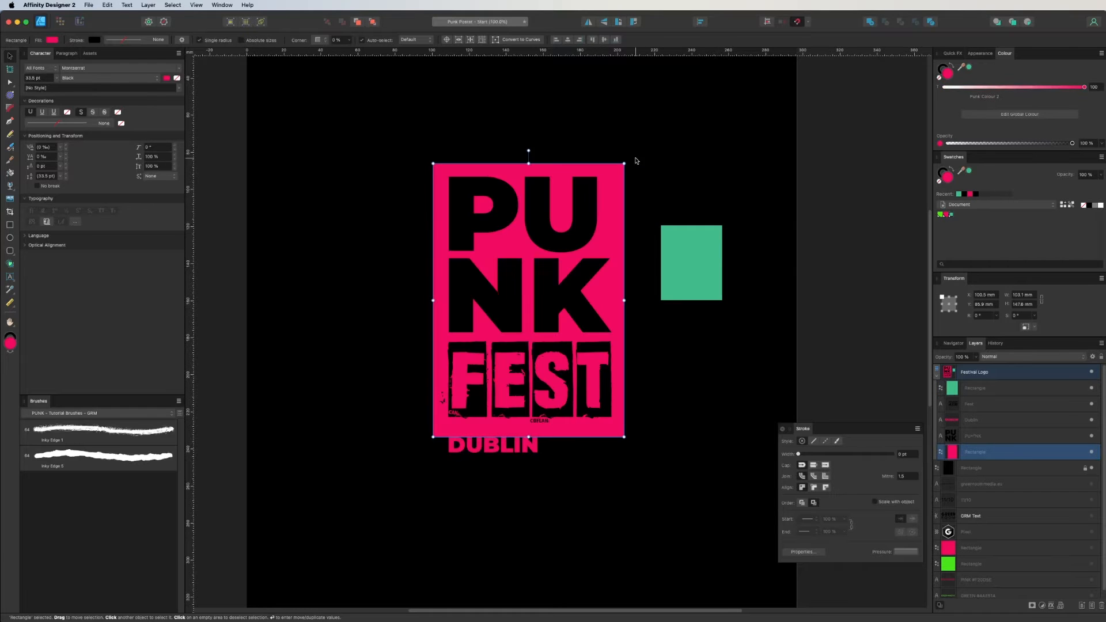
left_click(953, 214)
Step: Edit the teal green global swatch to a light pink with hue 327 and luminosity 67
right_click(951, 214)
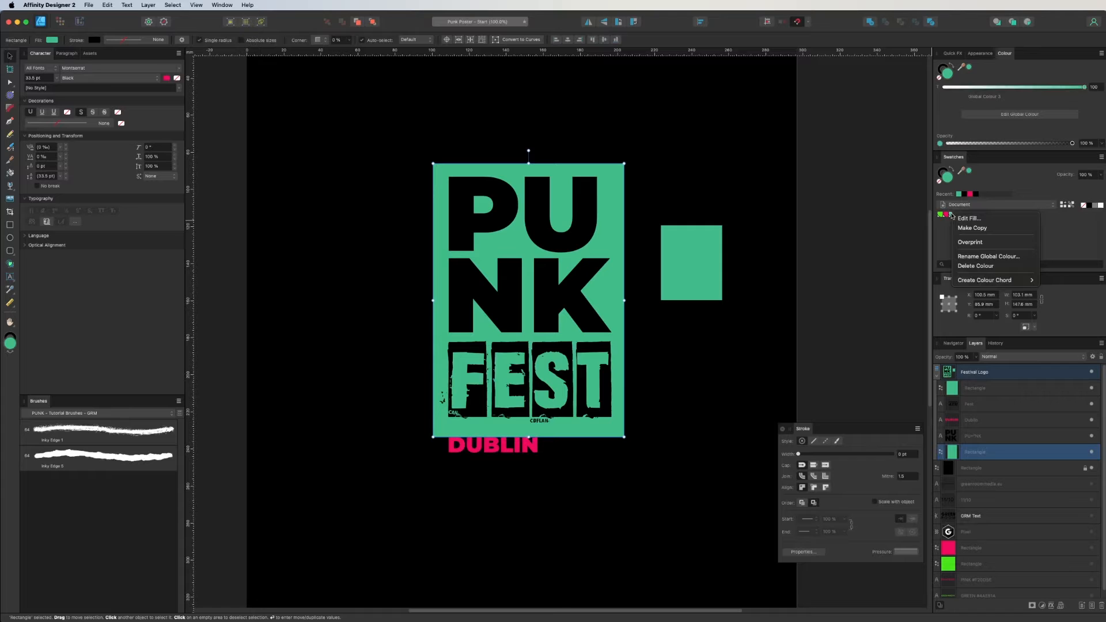
left_click(963, 218)
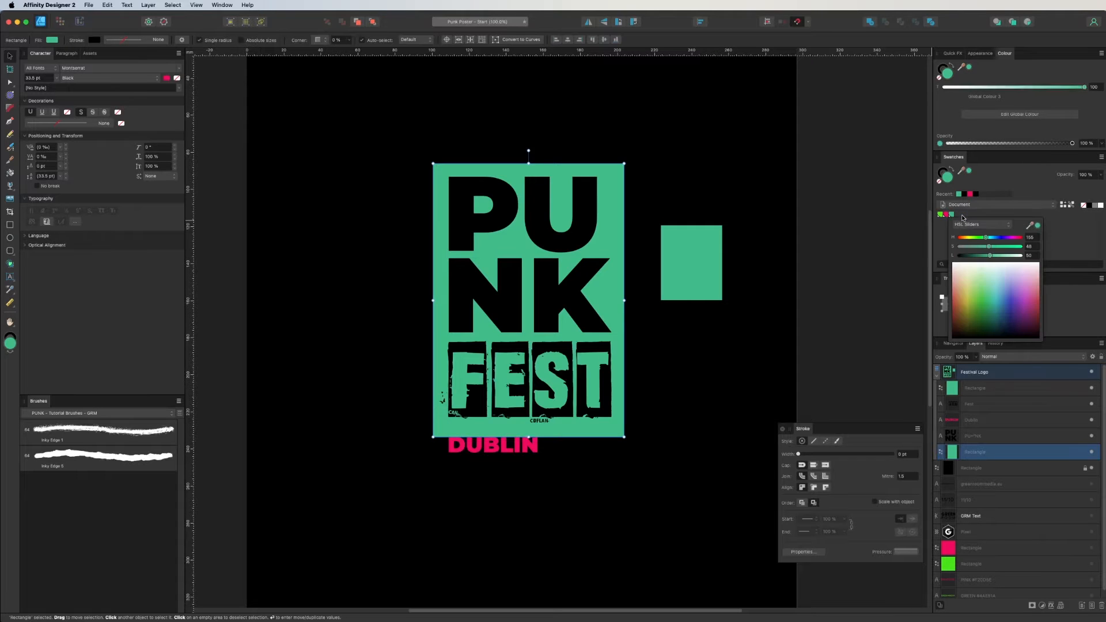
left_click(1000, 237)
left_click(1005, 255)
left_click_drag(1006, 294, 1031, 285)
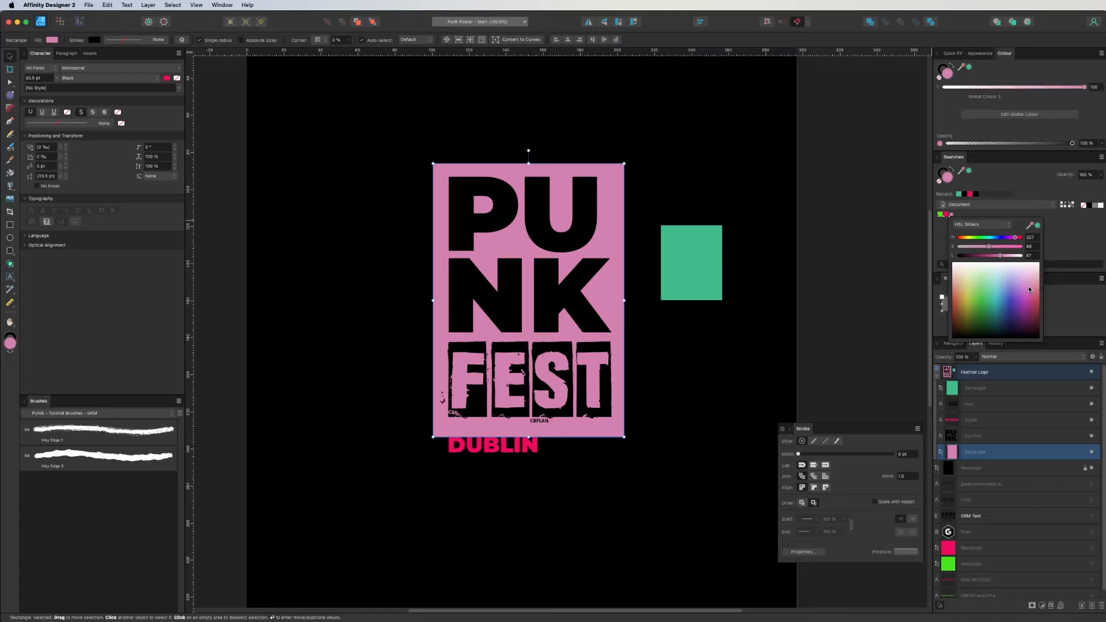
left_click(1102, 313)
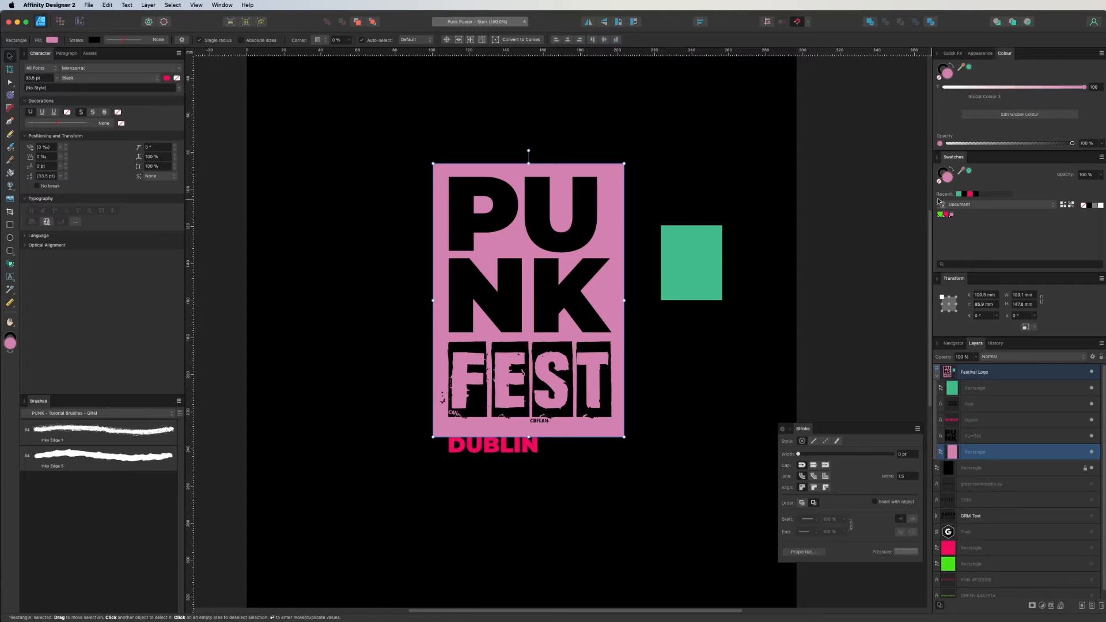
Step: Delete the light pink global swatch from the document palette
right_click(943, 218)
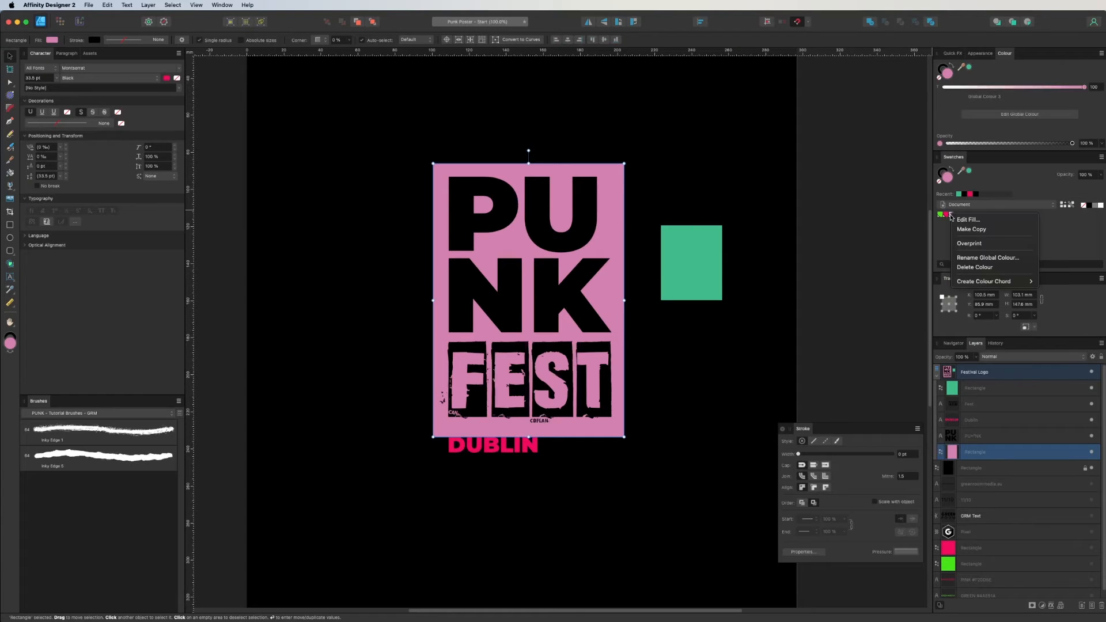
left_click(967, 269)
left_click(579, 350)
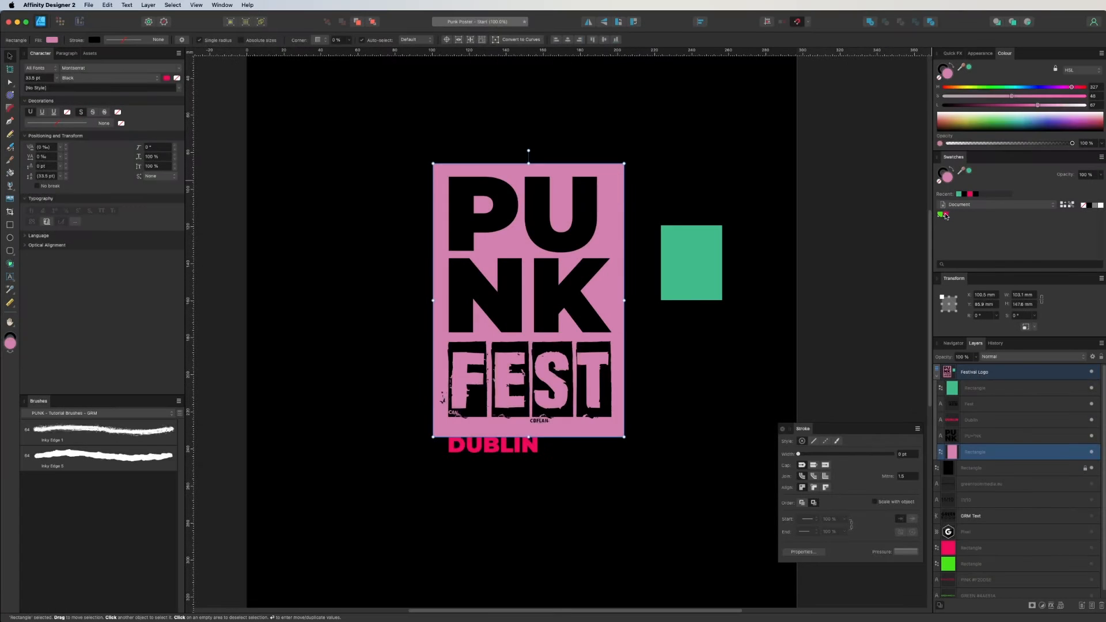
Step: Fill the logo's background rectangle with the hot pink global swatch and trim its upper and lower edges to about 143 mm high
left_click_drag(700, 169, 826, 127)
left_click(620, 136)
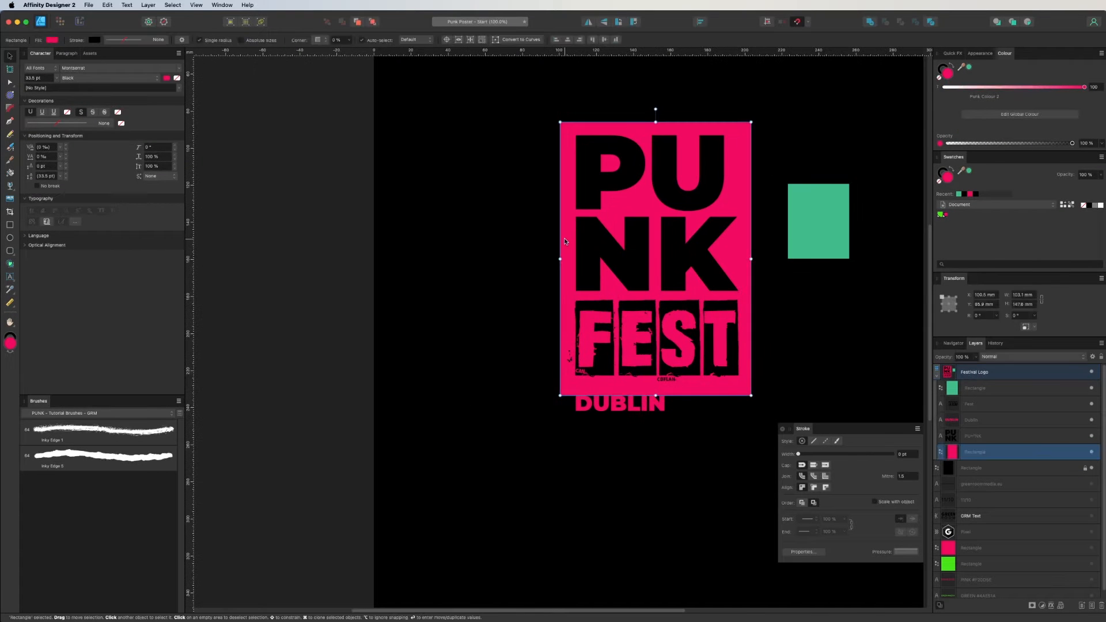
left_click_drag(655, 124, 656, 126)
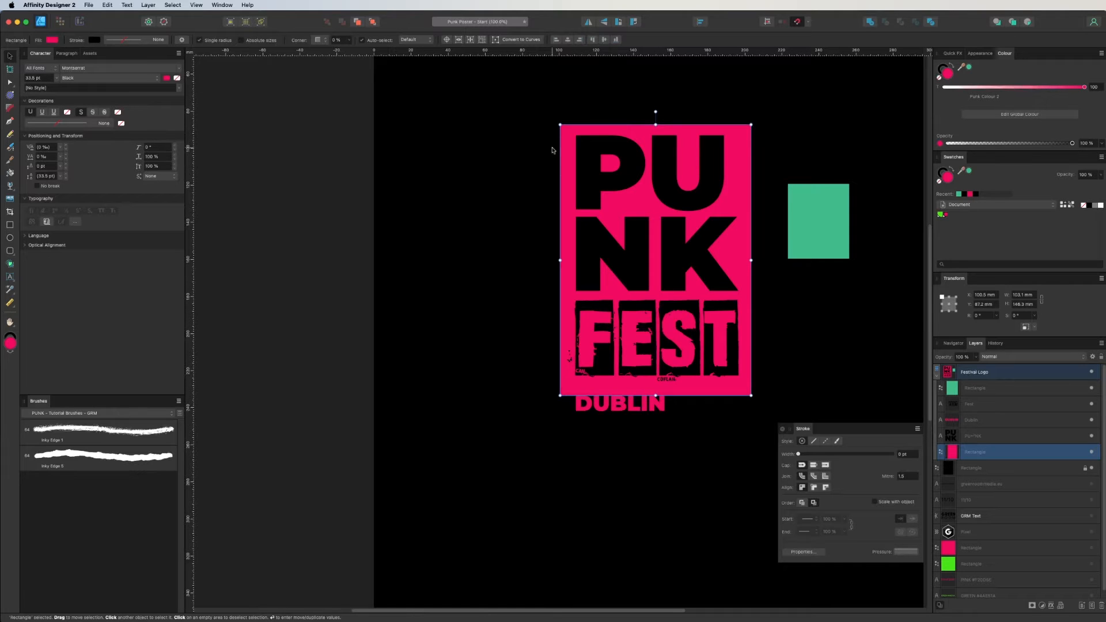
left_click_drag(656, 395, 654, 389)
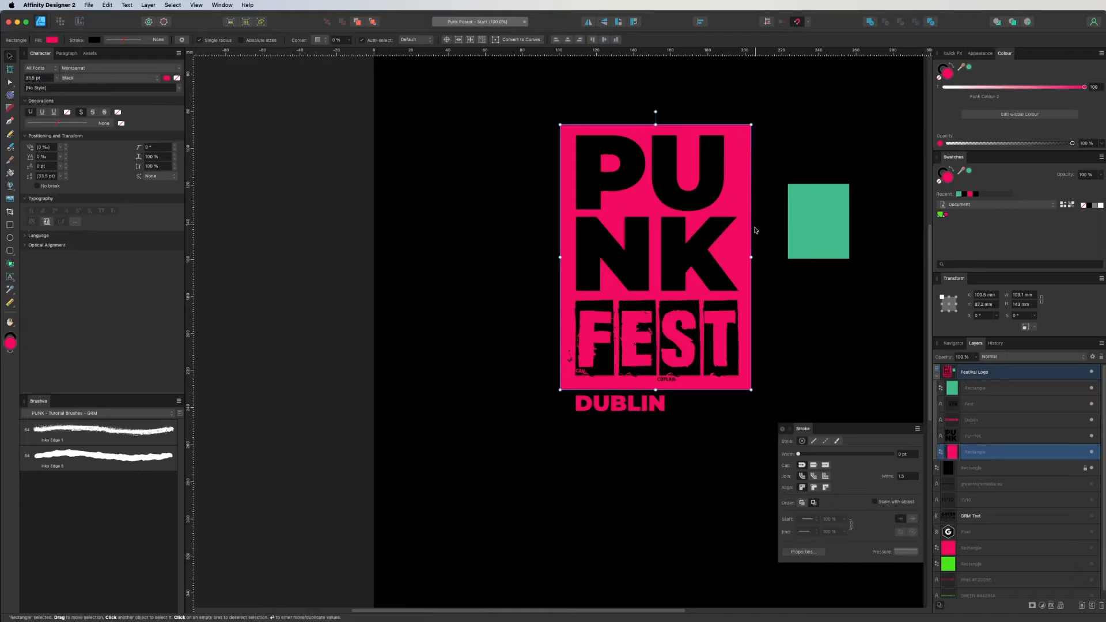
scroll(717, 263, "up", 2)
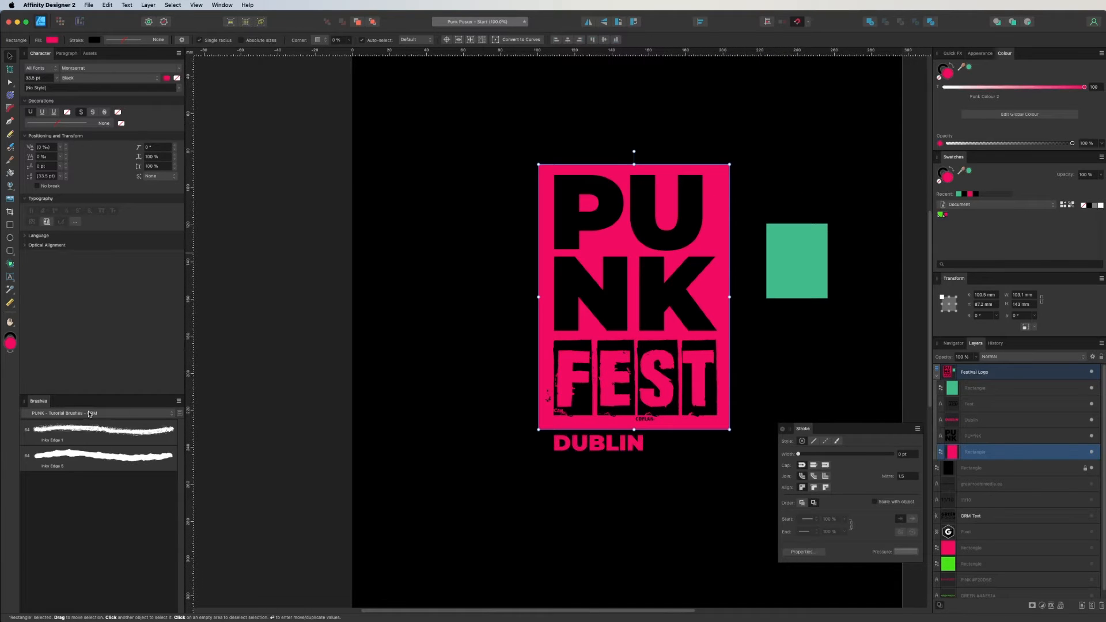
Step: Try the Inky Edge 1 brush as the pink background rectangle's outline, inspect its edges and undo it
left_click(116, 439)
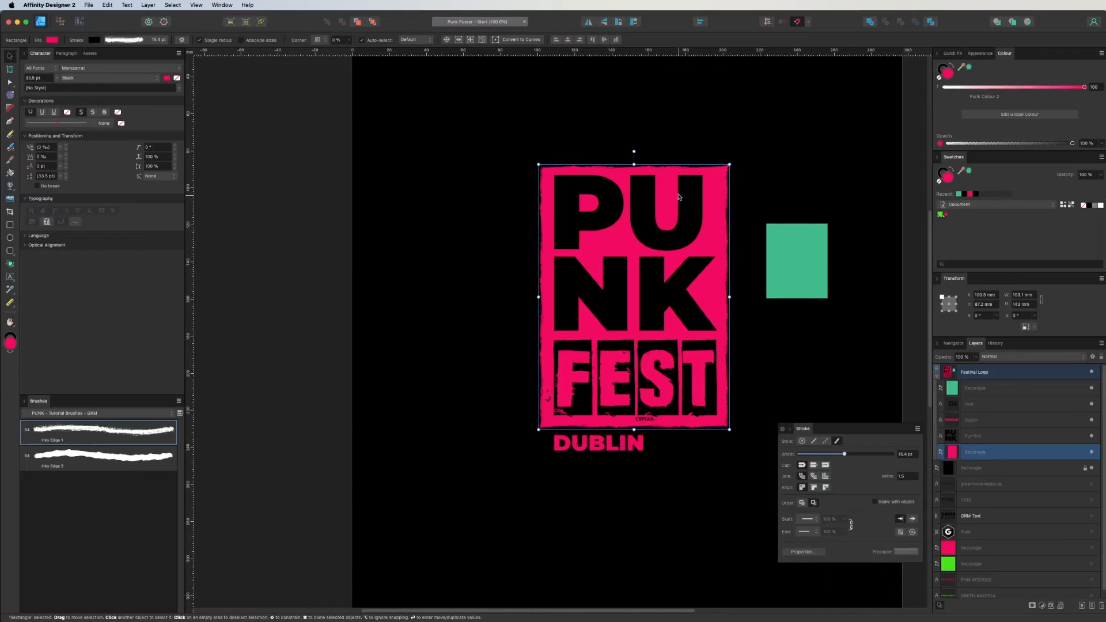
key("super+equal")
key("super+equal")
key("super+minus")
key("super+minus")
key("super+z")
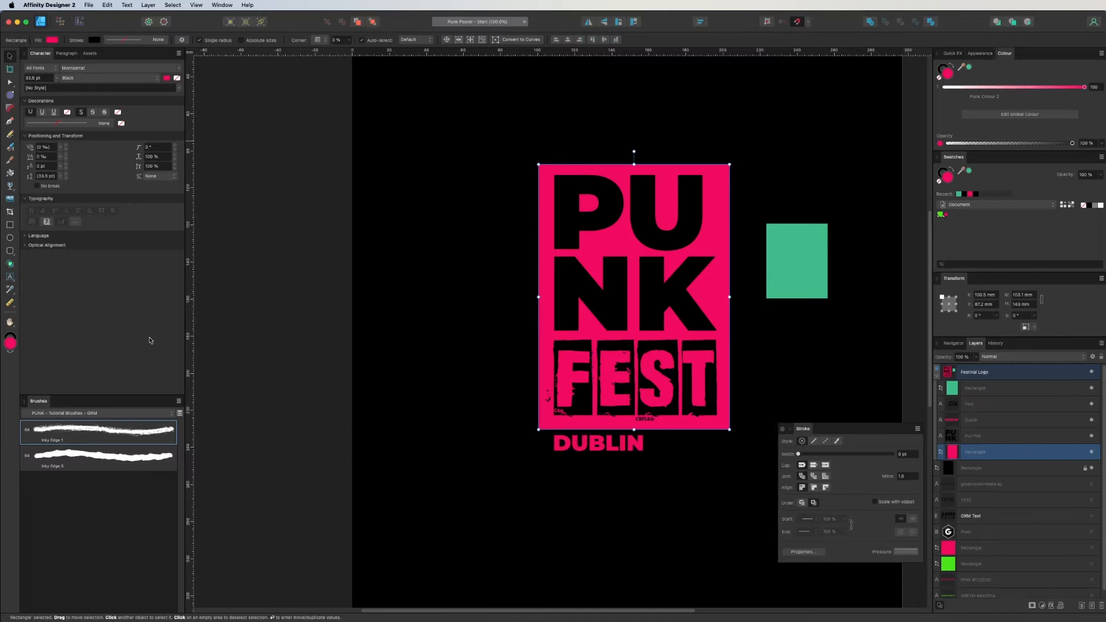
Step: Place the Dots 75 texture asset over the upper part of the rectangle's left edge and fill it with the hot pink swatch
left_click(90, 53)
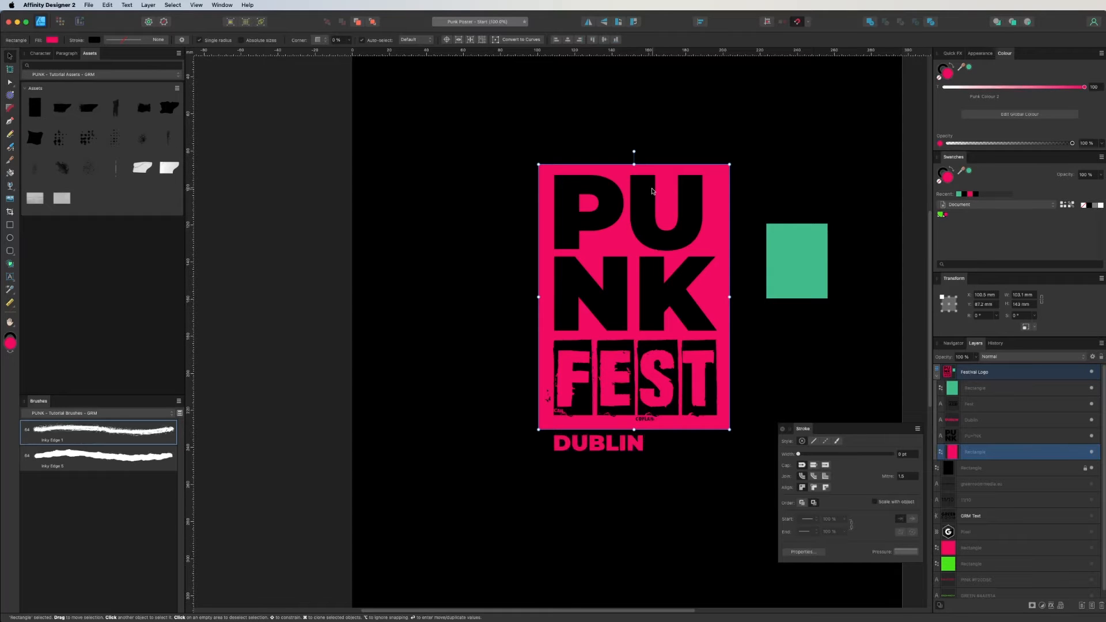
left_click_drag(168, 140, 547, 194)
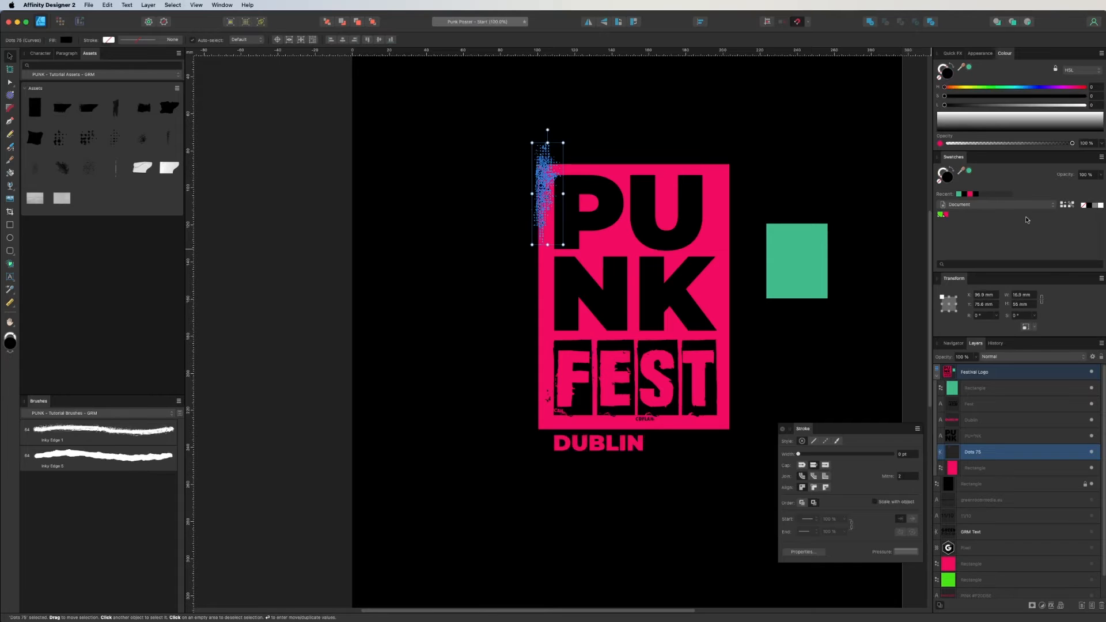
left_click(944, 217)
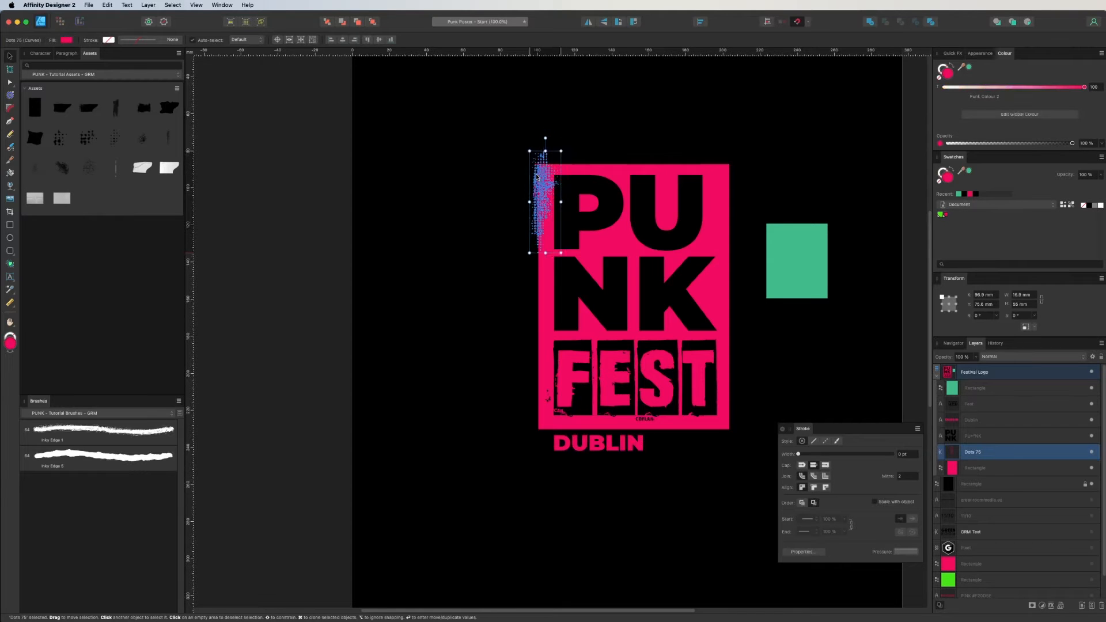
Step: Duplicate the dots texture onto the rectangle's right edge, fill the copy black and rotate it 180°
key("super+d")
left_click_drag(534, 225, 725, 230)
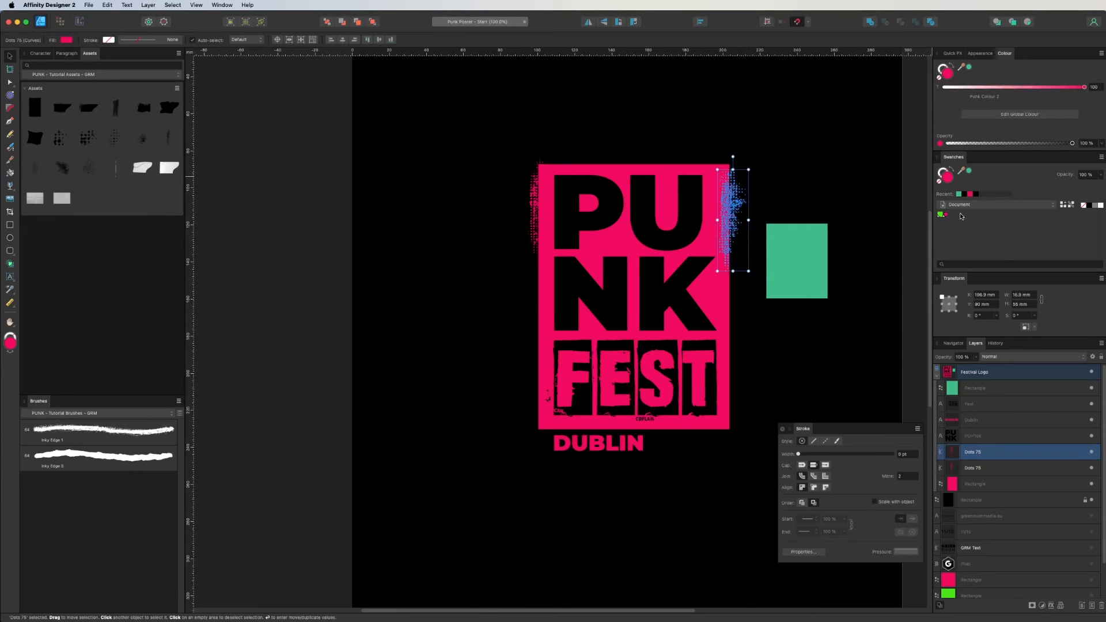
left_click(976, 195)
left_click(763, 201)
left_click_drag(726, 201, 723, 196)
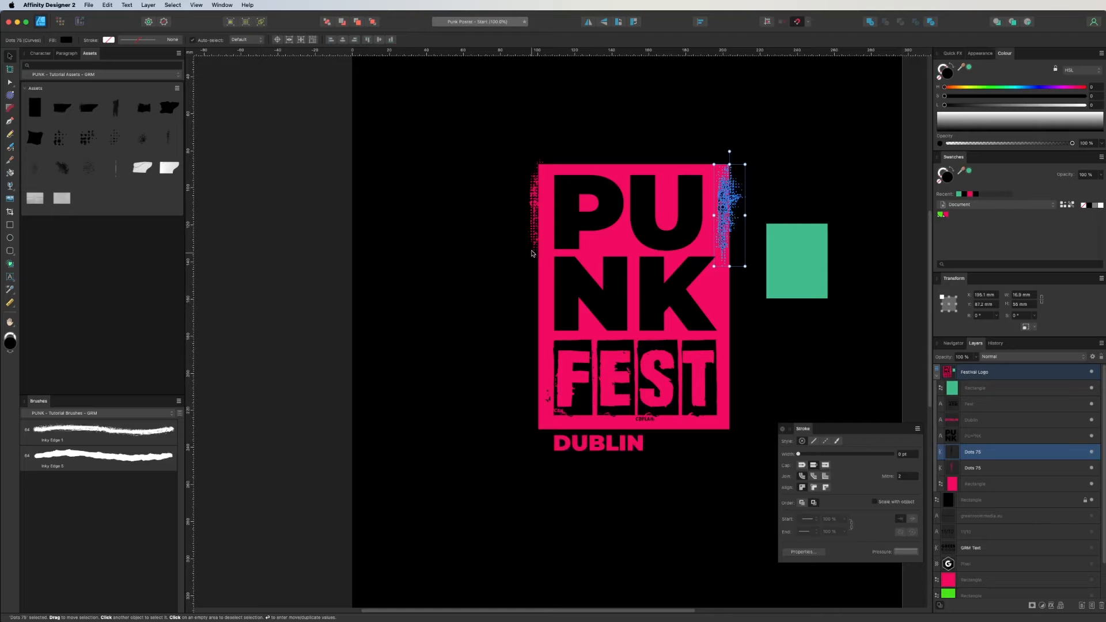
left_click(741, 209)
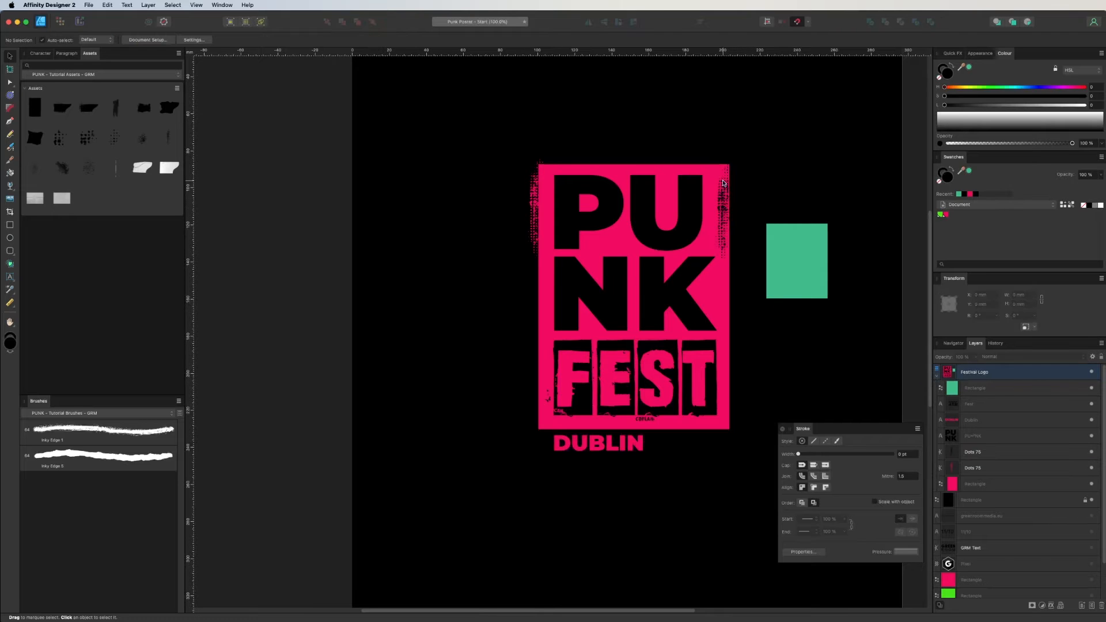
left_click(727, 216)
left_click_drag(728, 277, 724, 380)
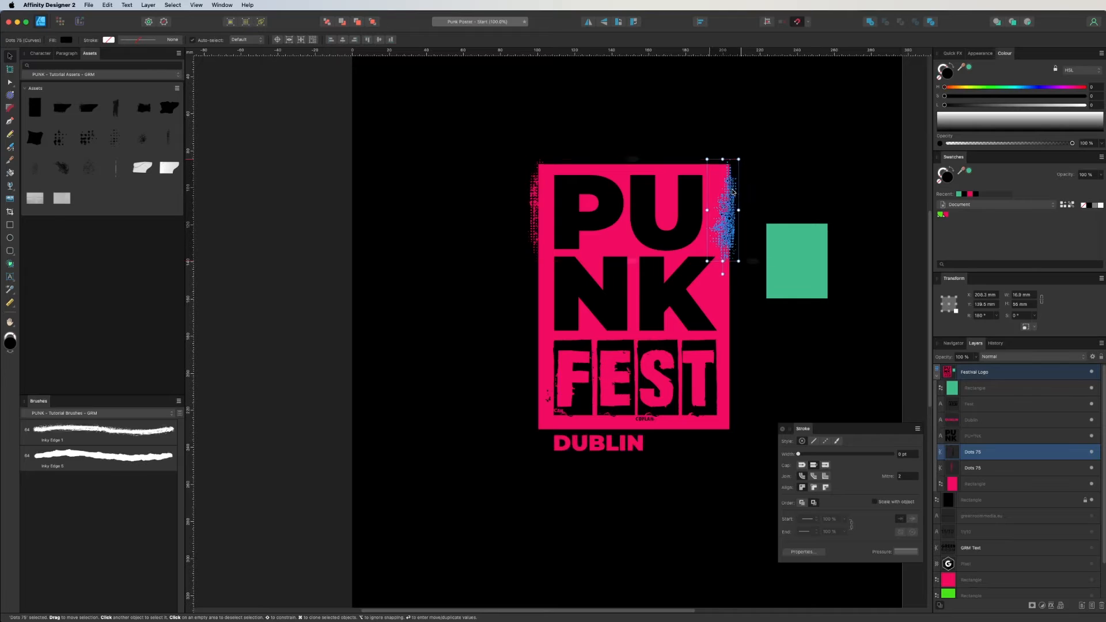
left_click(690, 144)
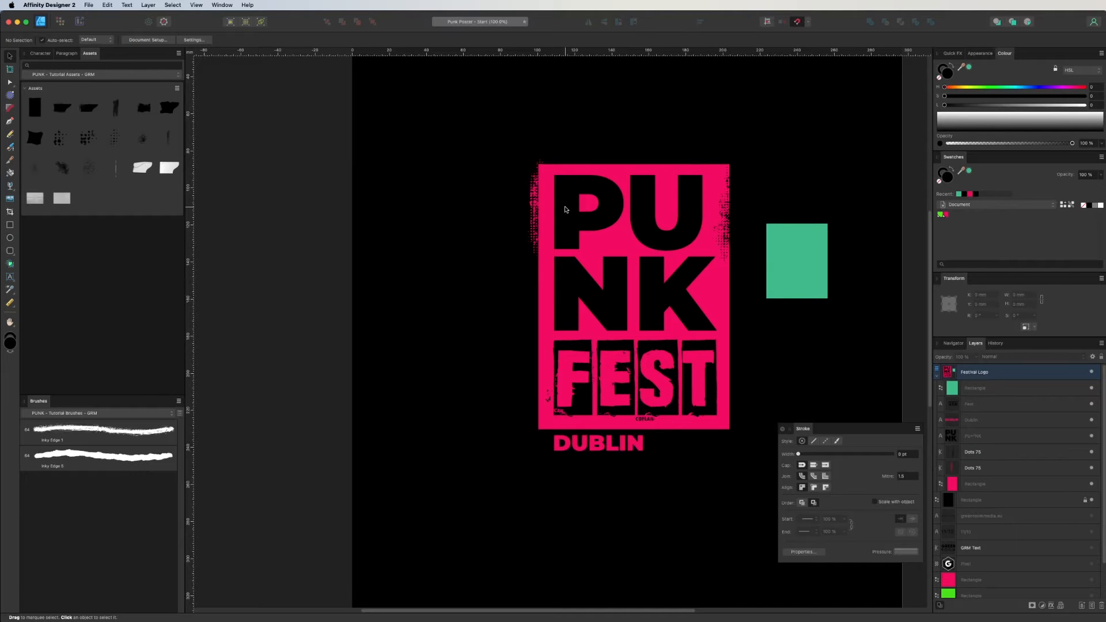
Step: Adjust both dots textures along the rectangle's edges and move them off the logo, pink to its left and black to its right
mouse_move(534, 197)
left_mouse_down()
mouse_move(514, 196)
mouse_move(539, 196)
left_mouse_up()
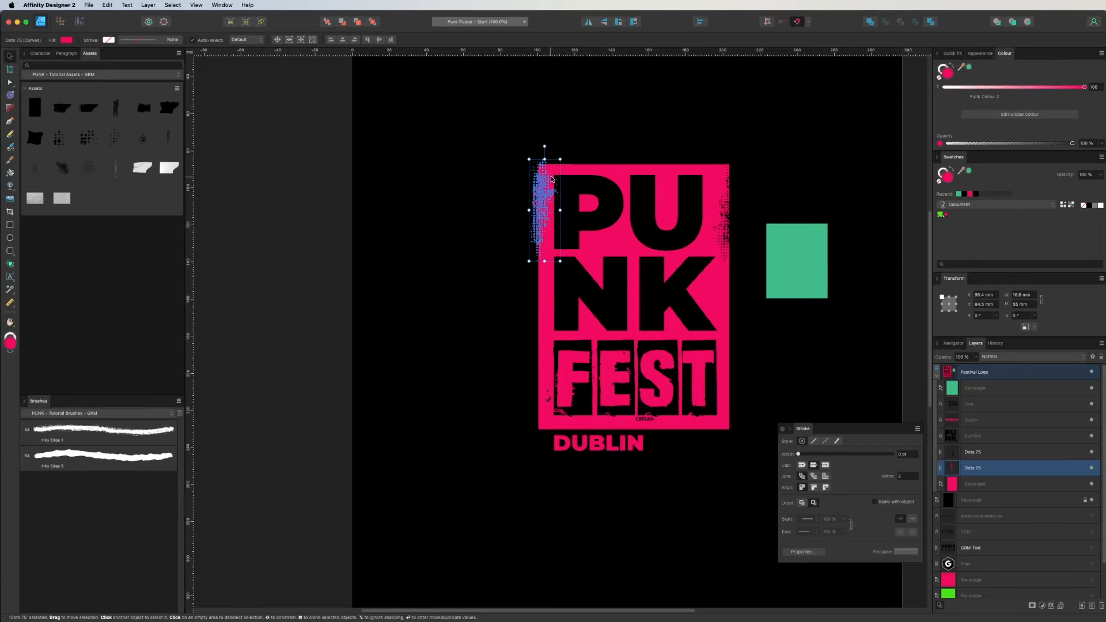
left_click(726, 221)
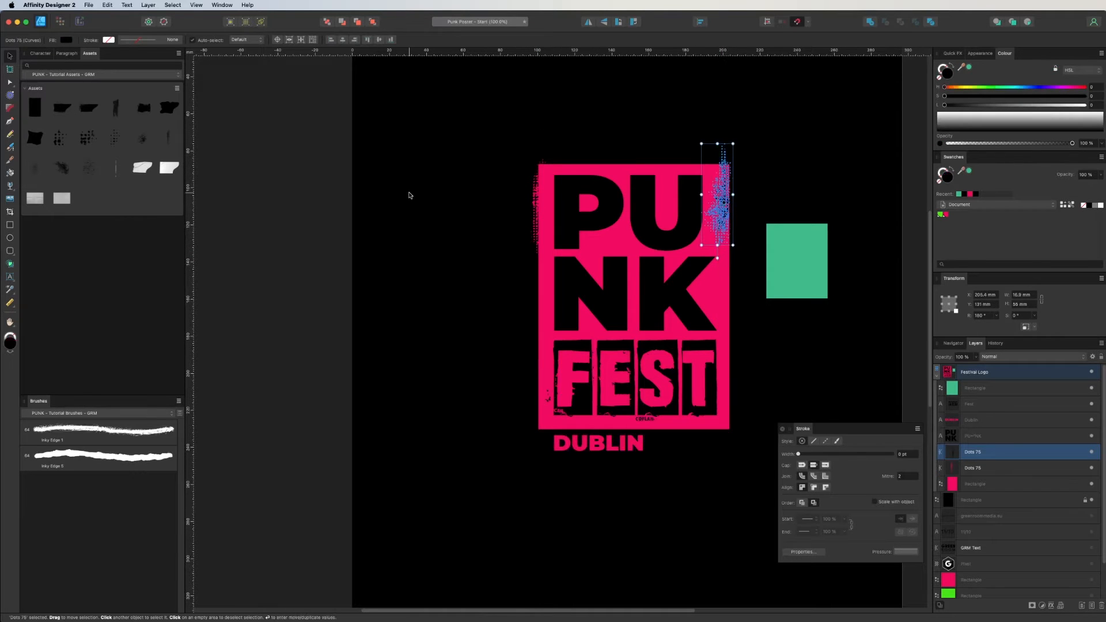
left_click(420, 198)
left_click(721, 221)
left_click_drag(535, 200, 464, 184)
left_click_drag(733, 211, 760, 202)
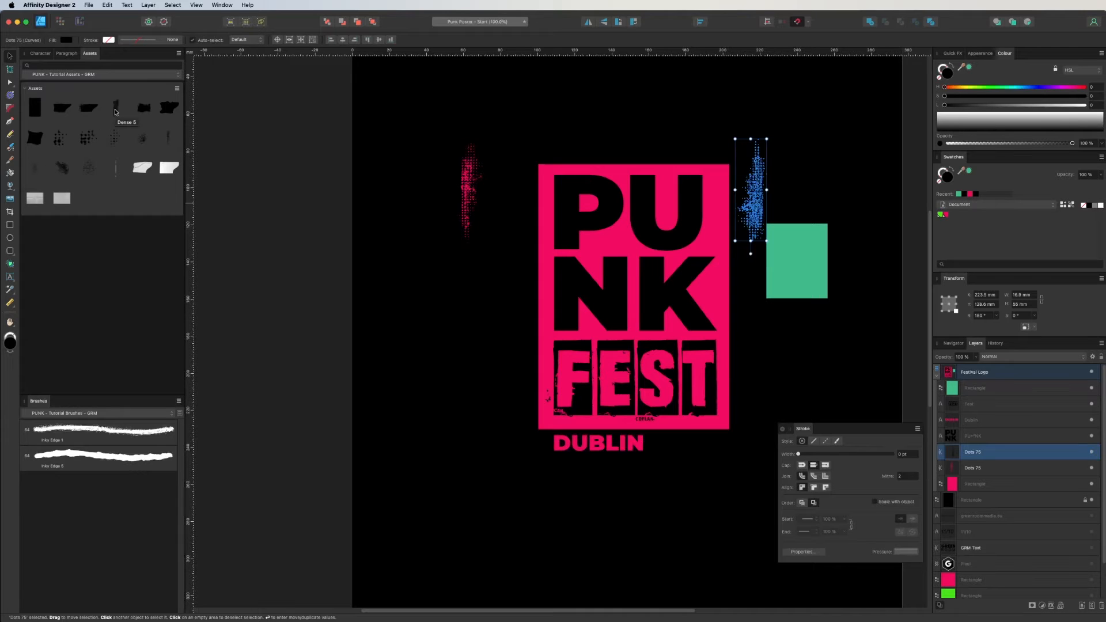
Step: Place the rough-edged Dense 29 rectangle asset beside the logo and fill it with the hot pink swatch
left_click_drag(115, 111, 451, 306)
key("super+z")
left_click_drag(32, 112, 517, 382)
left_click(459, 357)
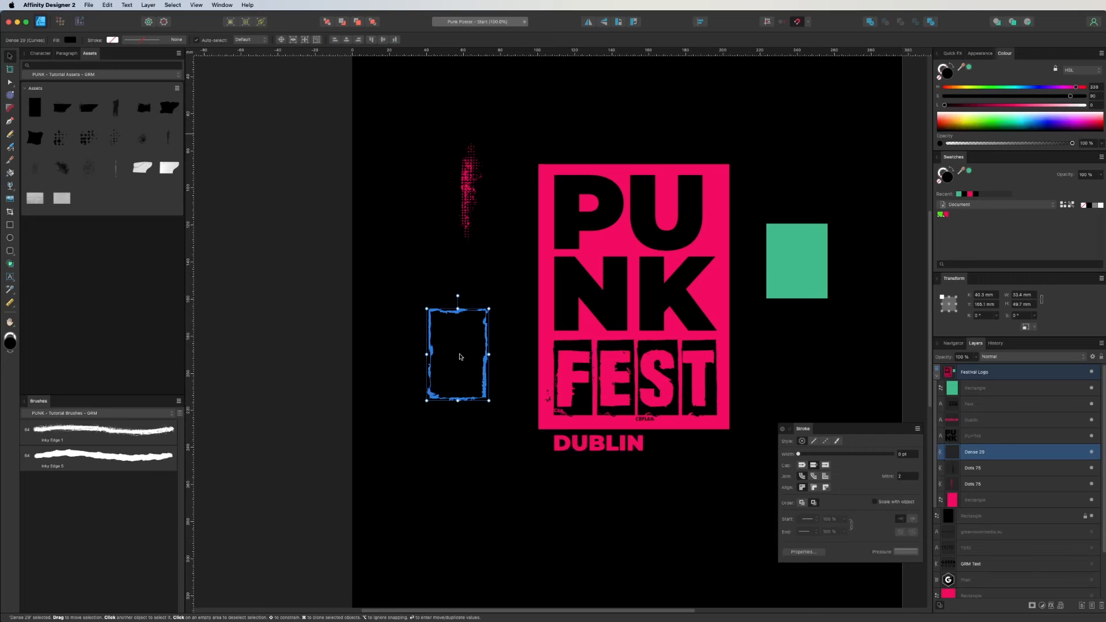
left_click(945, 214)
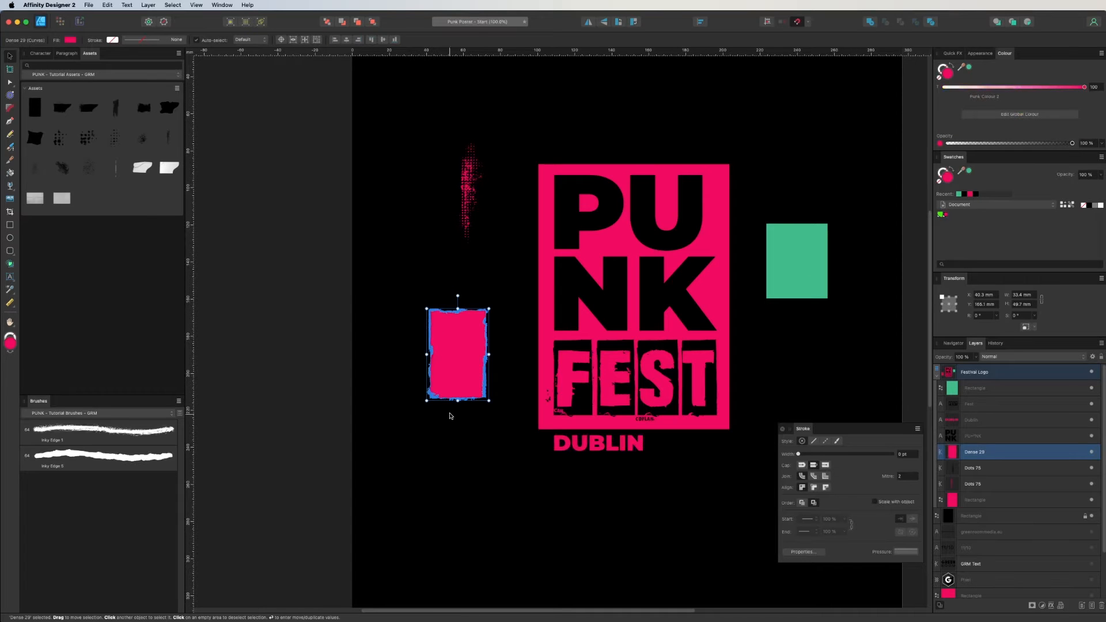
Step: Enlarge the Dense 29 shape to about 107 mm wide behind the PUNK FEST lettering and delete the plain pink rectangle
left_click_drag(489, 400, 626, 603)
left_click_drag(510, 508, 499, 477)
key("super+equal")
key("super+equal")
left_click_drag(373, 321, 558, 170)
key("super+minus")
key("space")
left_click_drag(685, 440, 587, 481)
key("super+minus")
left_click_drag(523, 347, 644, 301)
left_click(653, 188)
key("Delete")
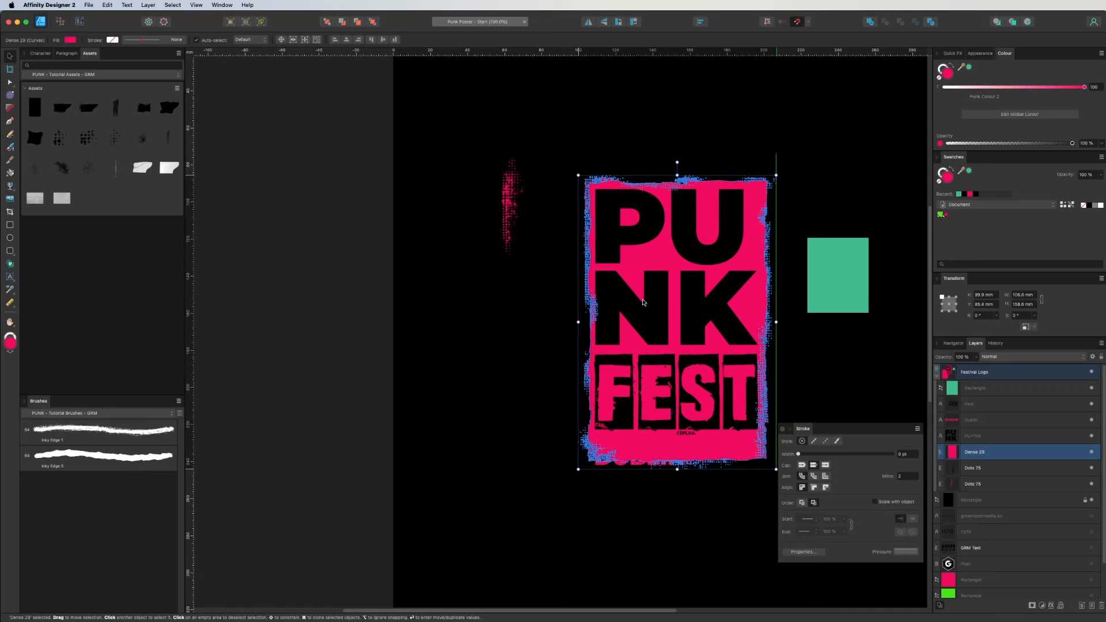
Step: Resize the rough-edged background to about 109 mm wide, raising its lower edge above the DUBLIN text and fine-tuning its upper edge
left_click_drag(776, 469, 776, 452)
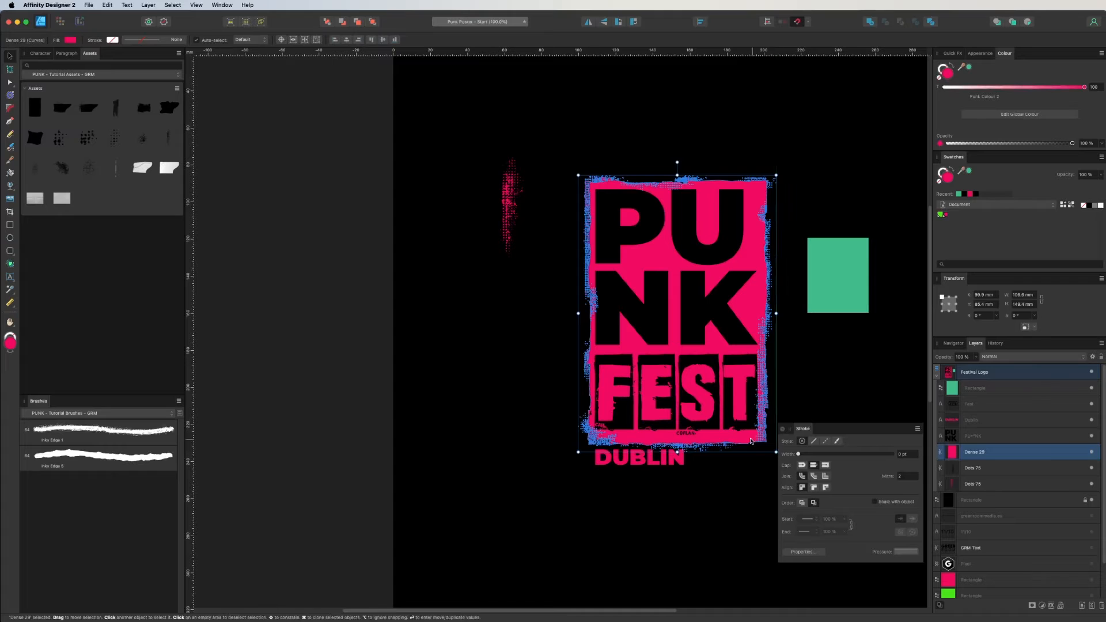
left_click(488, 368)
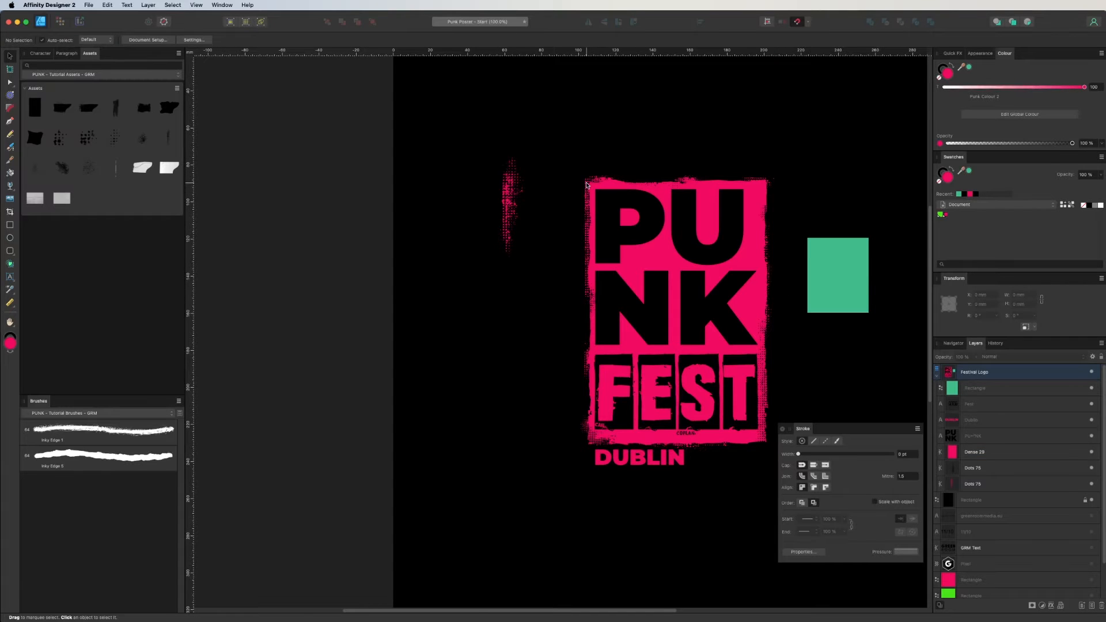
left_click(586, 184)
left_click_drag(577, 312, 573, 313)
left_click(520, 320)
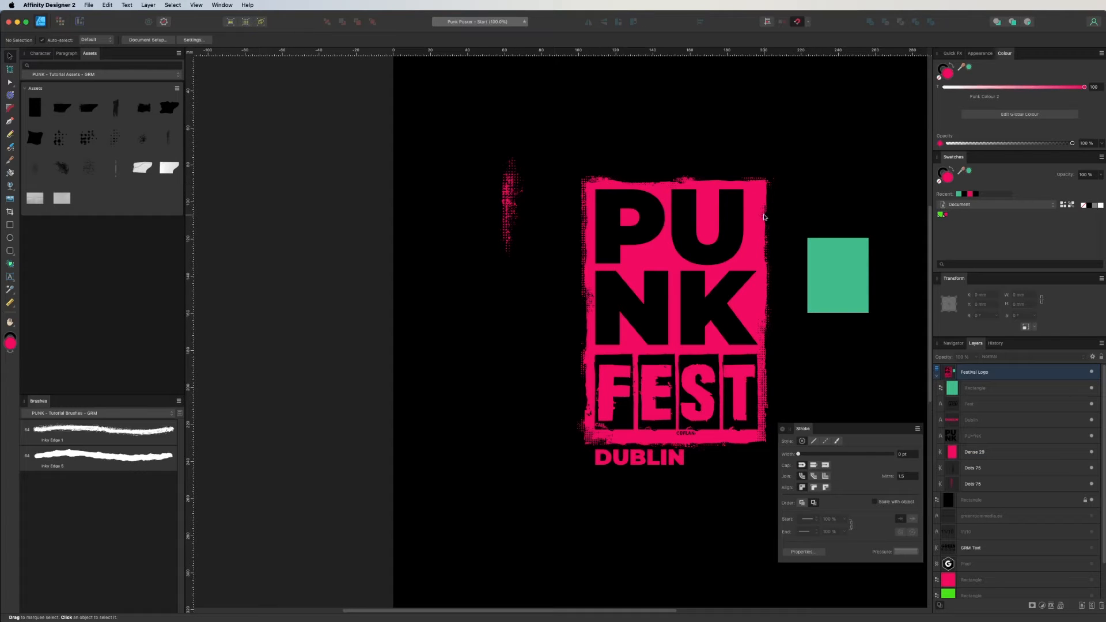
left_click(729, 441)
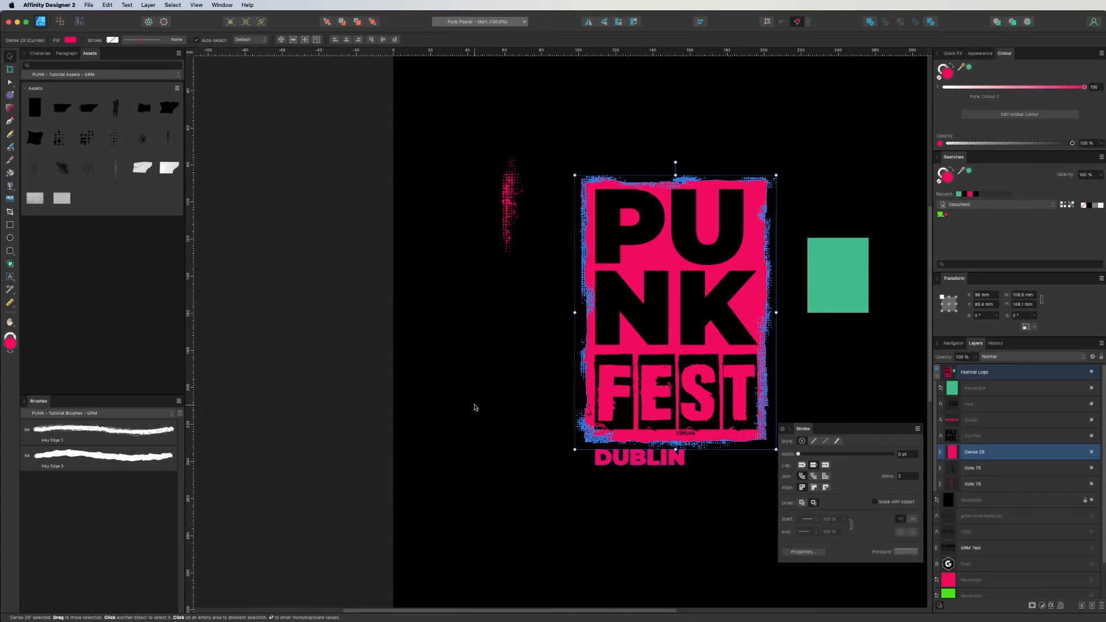
left_click(563, 425)
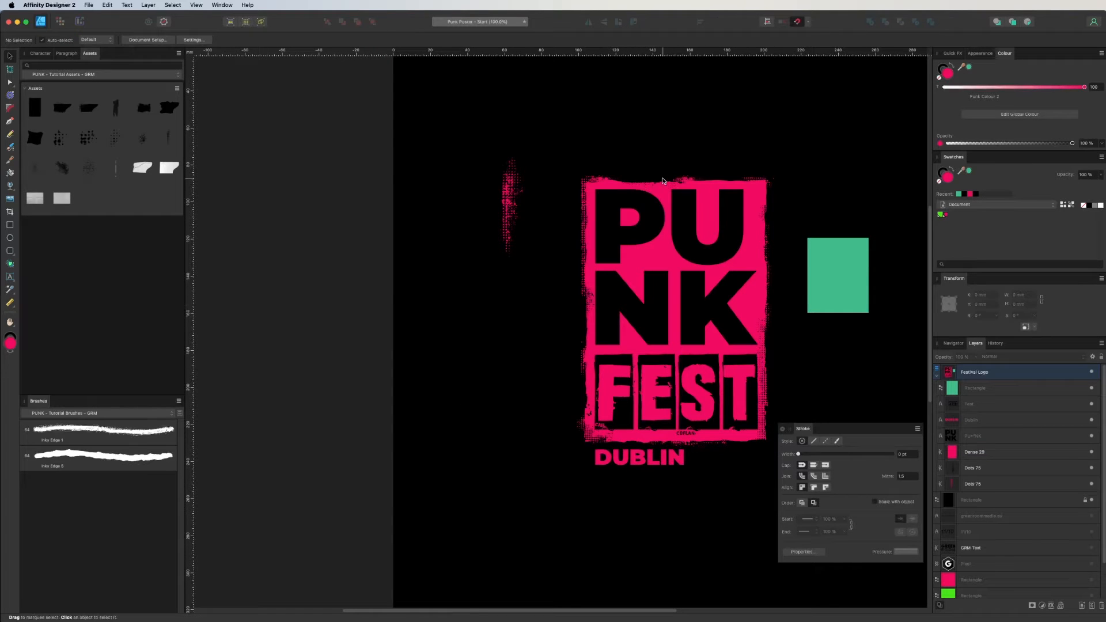
left_click(692, 183)
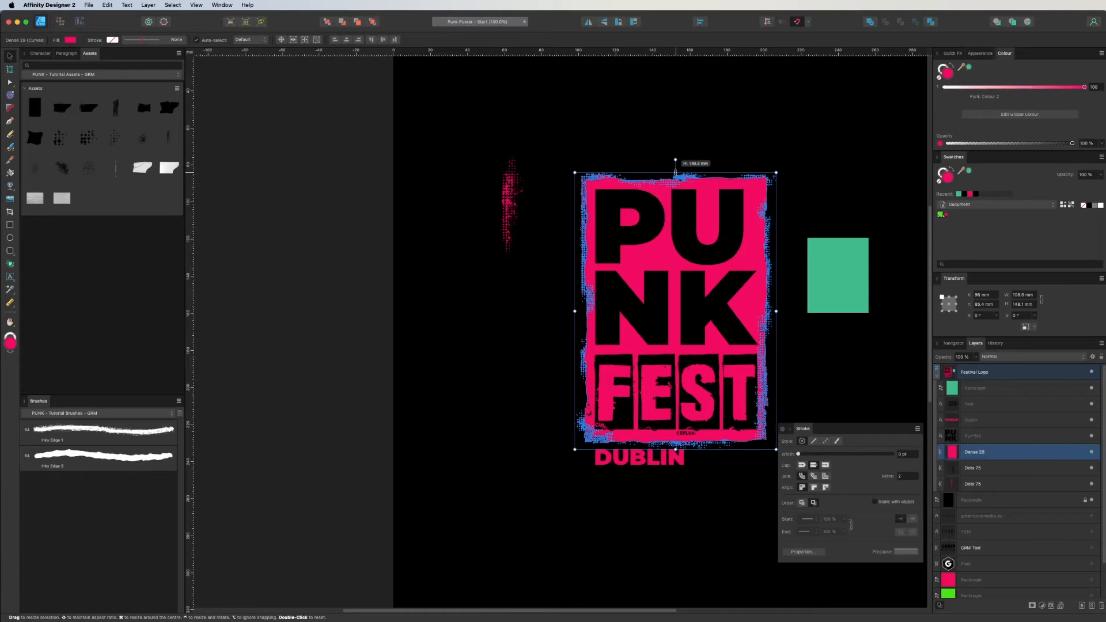
left_click(575, 118)
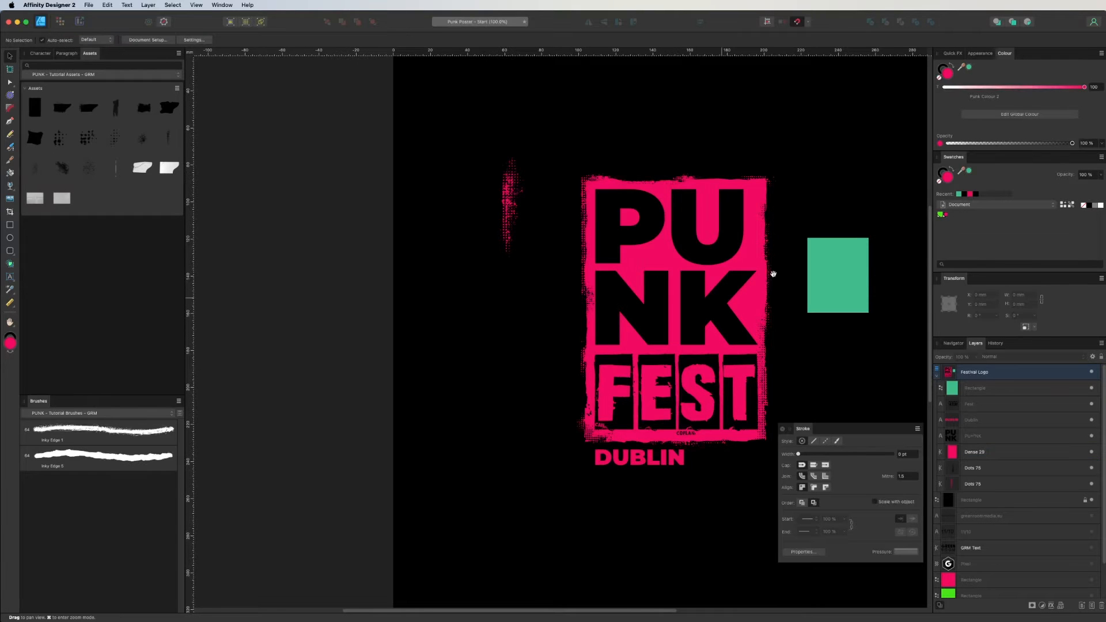
Step: Recolour the FEST text white by setting its luminosity to 100
scroll(773, 274, "down", 3)
scroll(773, 274, "right", 3)
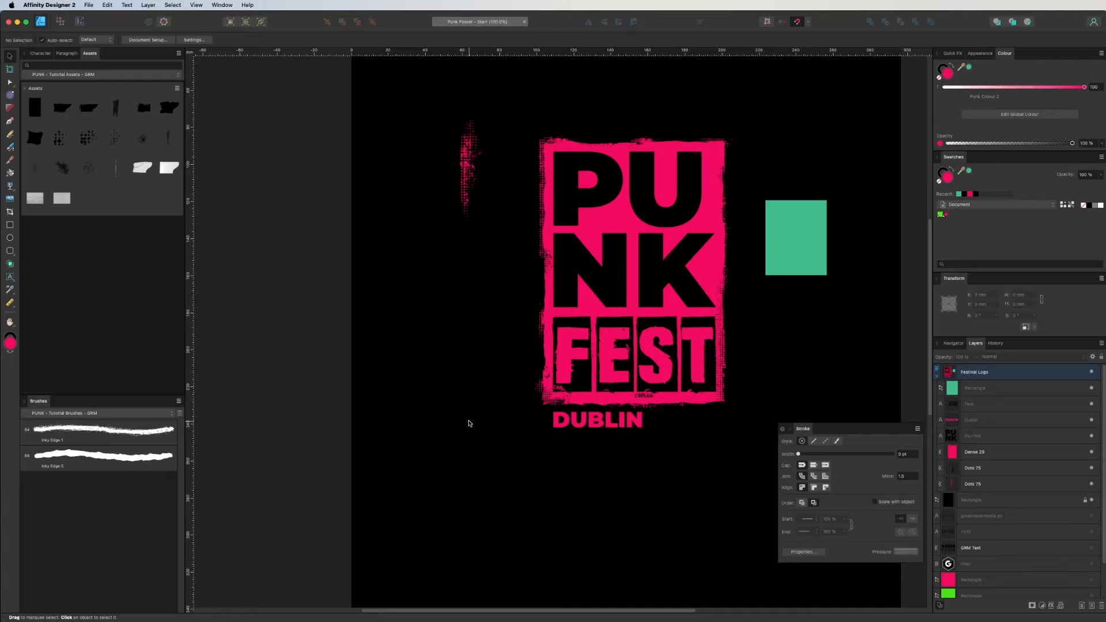
left_click(710, 353)
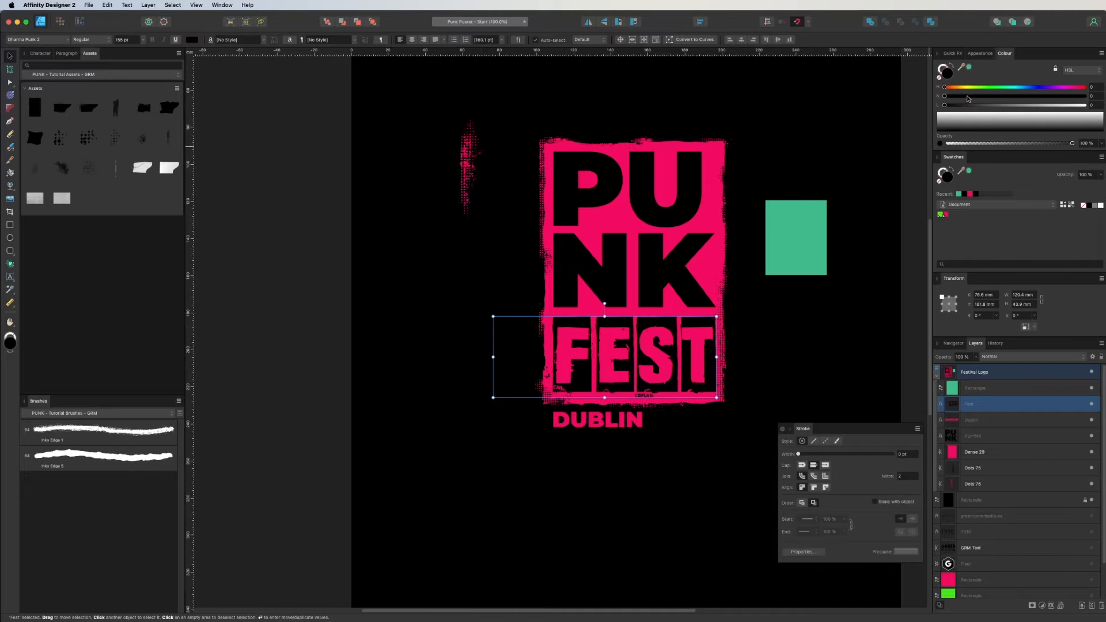
left_click_drag(1036, 105, 1093, 106)
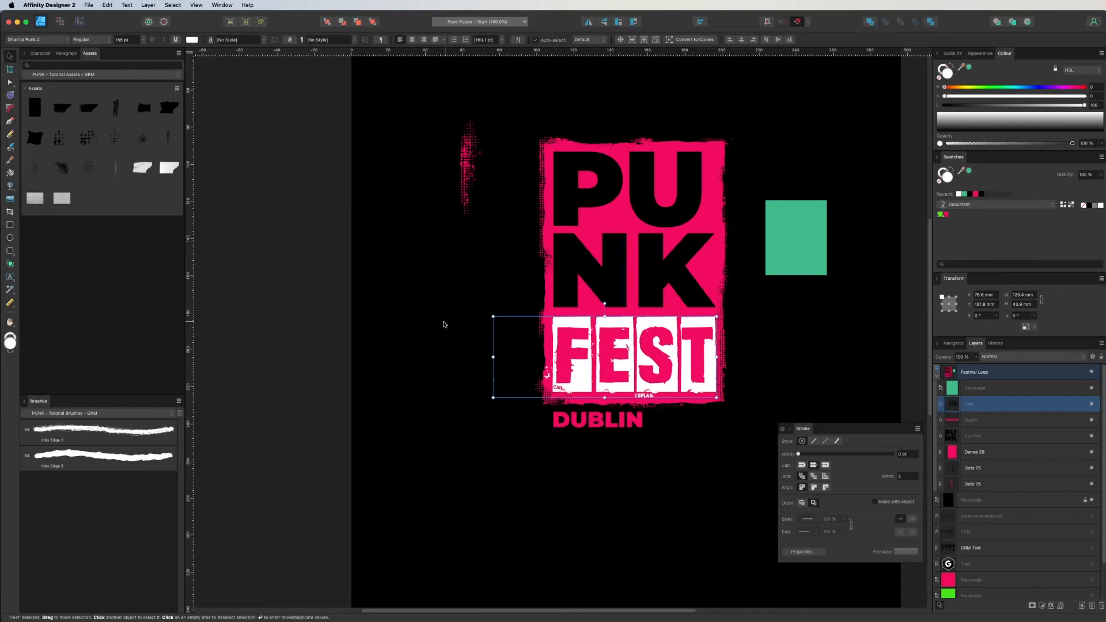
left_click(425, 324)
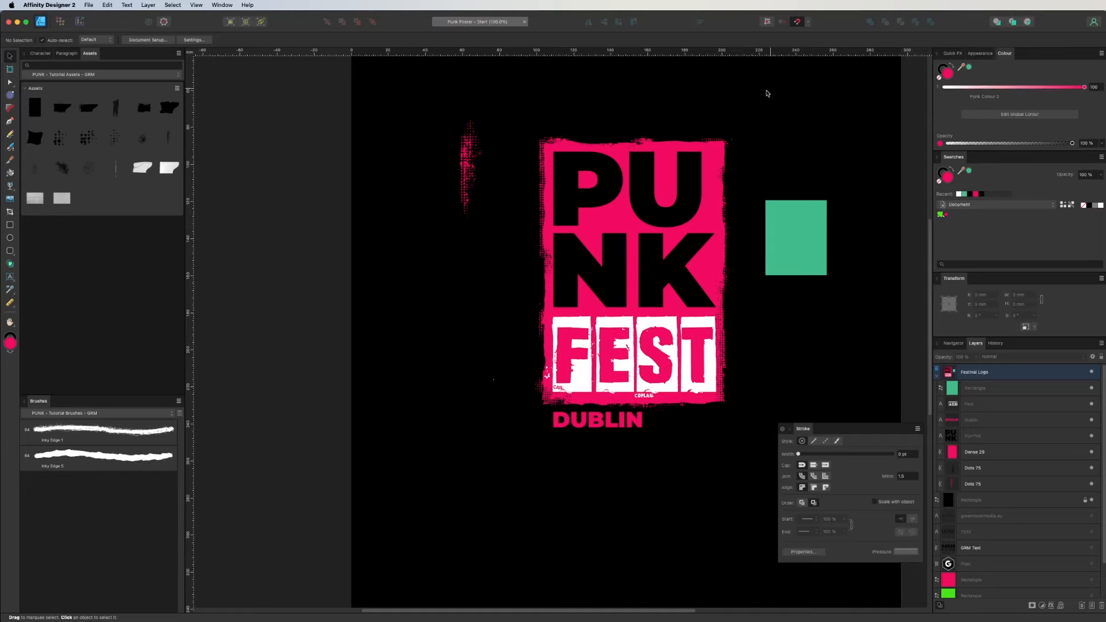
Step: Move the pink Dots 75 texture onto the upper part of the logo background's right edge
left_click_drag(472, 155, 722, 175)
left_click(358, 221)
left_click(731, 160)
left_click(369, 213)
Step: Place a small dots asset on the background's right edge beside the letter K and fill it with the hot pink swatch
left_click_drag(59, 137, 729, 257)
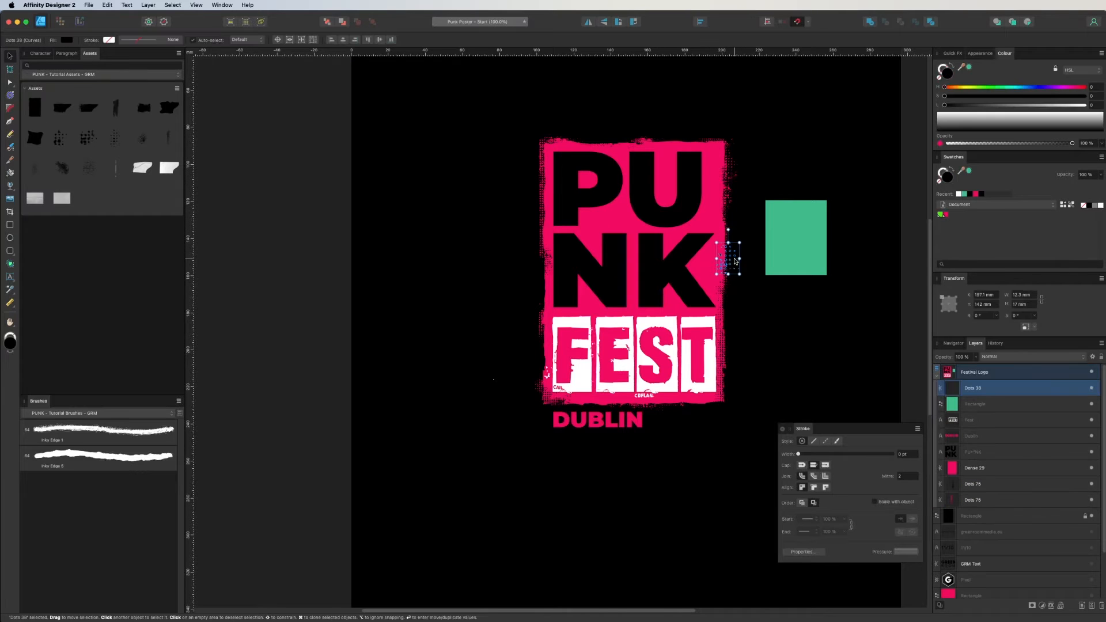
left_click(945, 215)
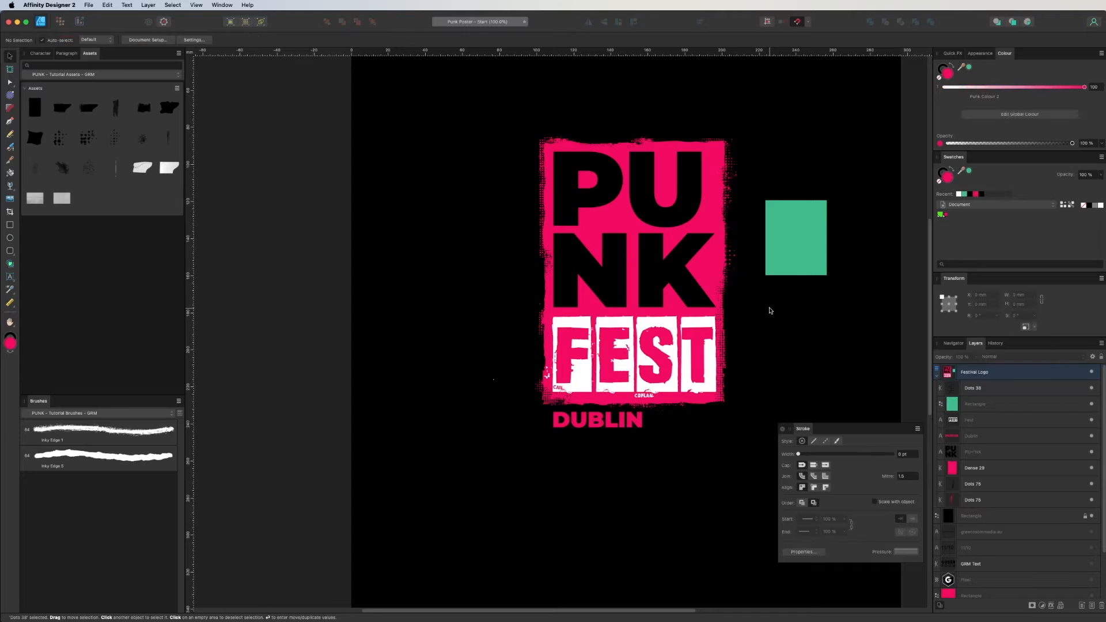
left_click_drag(729, 258, 730, 265)
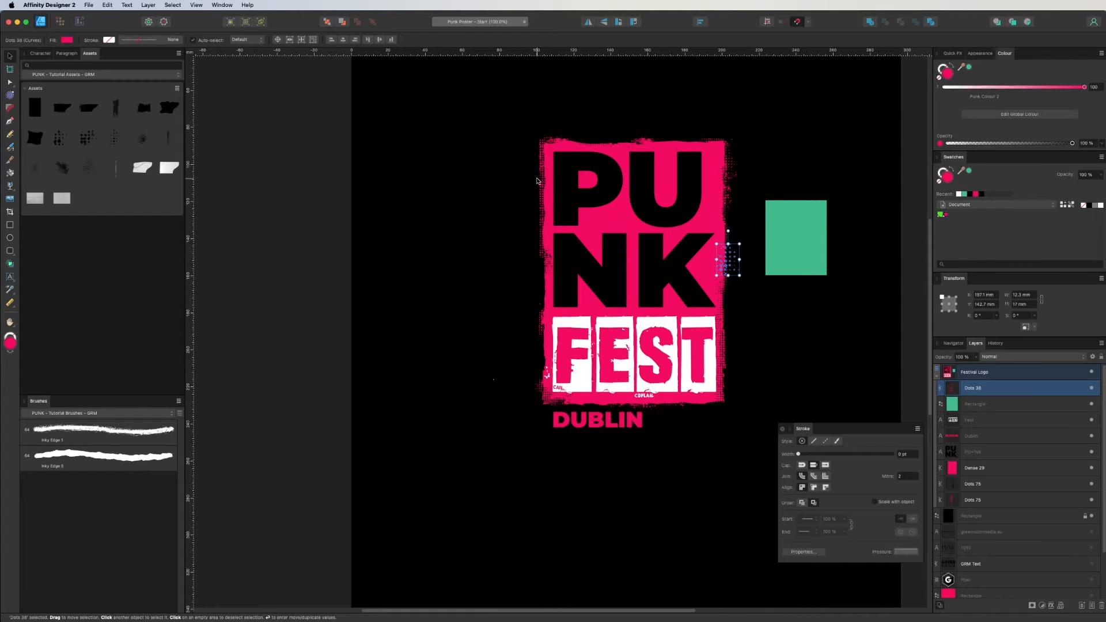
Step: Place another dots texture asset over the background's upper-right corner and fill it with the hot pink swatch
left_click_drag(154, 145, 713, 136)
left_click(945, 215)
left_click(420, 249)
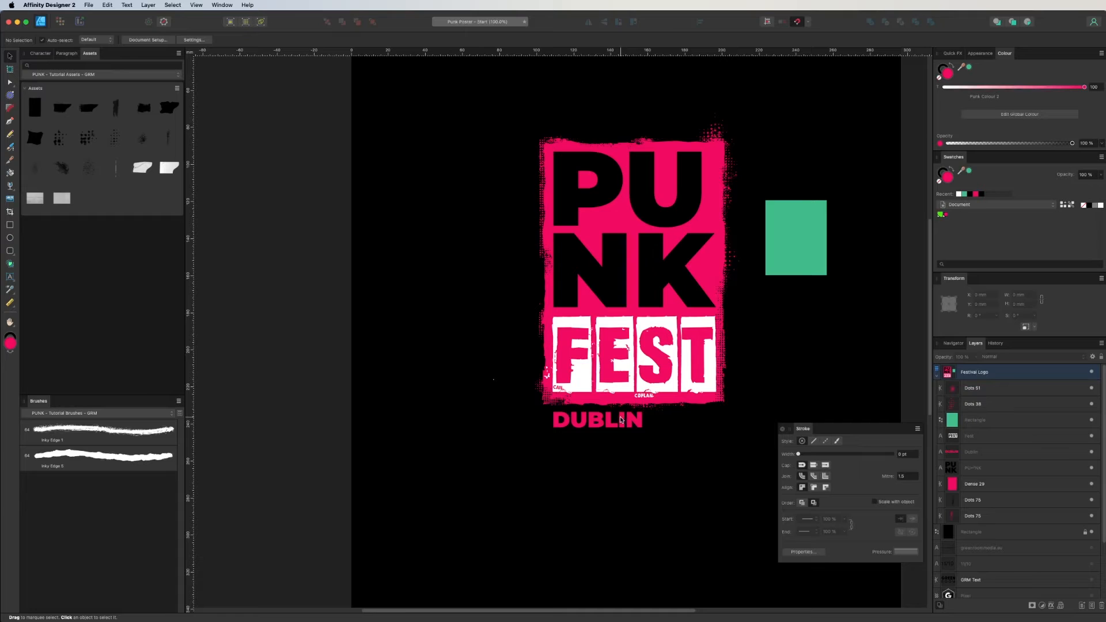
Step: Place a Dots 75 texture asset across the gap between the P and the U and fill it with the hot pink swatch
left_click(613, 421)
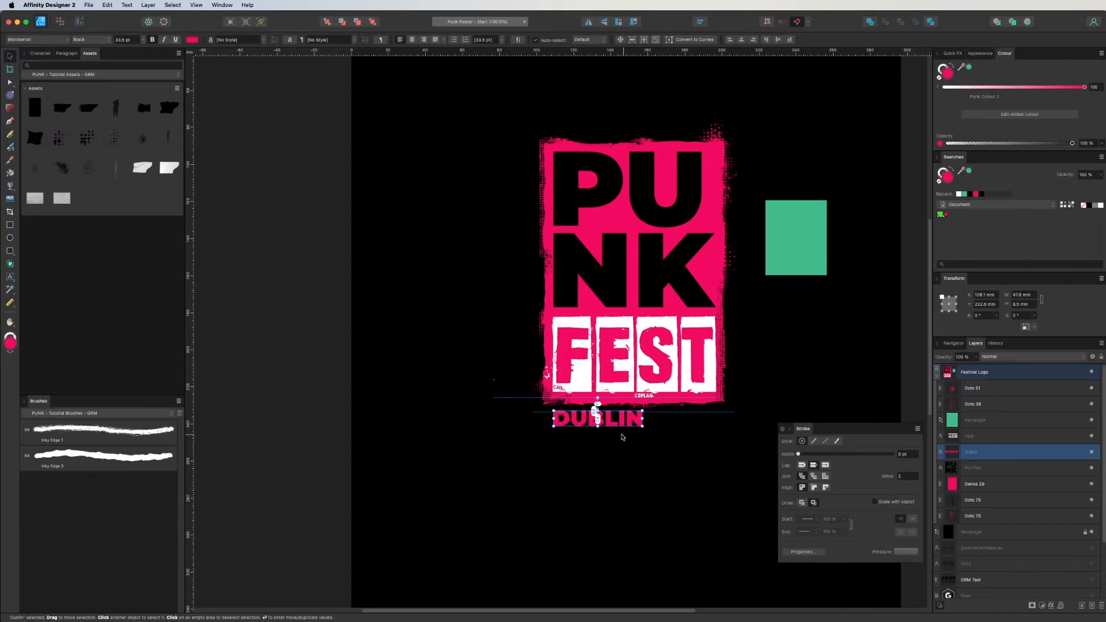
left_click(478, 402)
left_click_drag(798, 226, 821, 266)
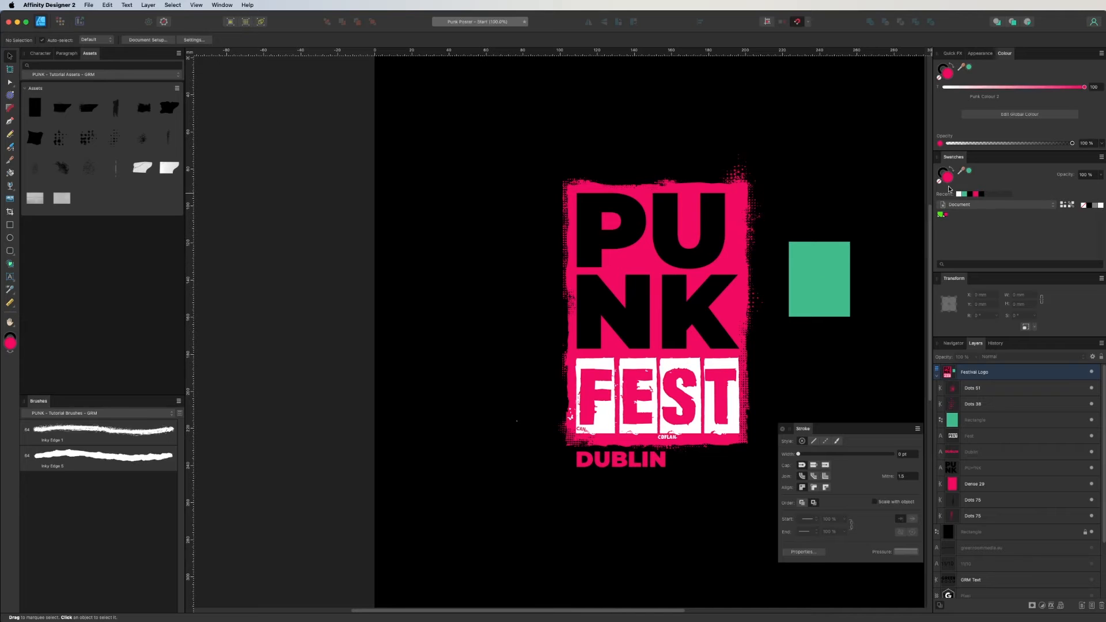
left_click_drag(504, 209, 545, 218)
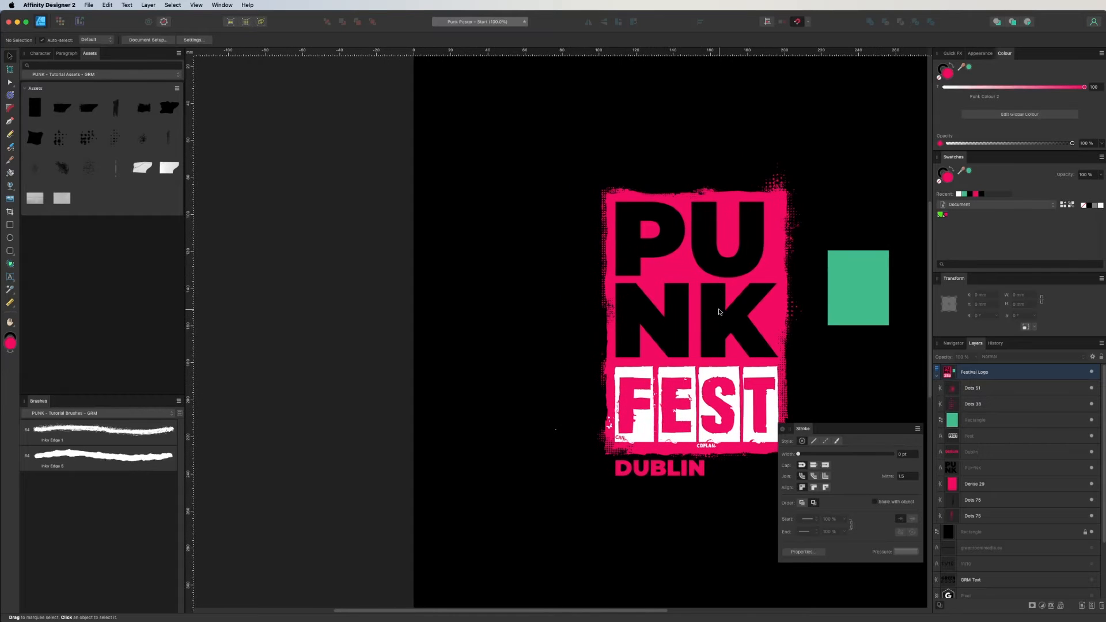
key("super+plus")
left_click_drag(810, 263, 683, 251)
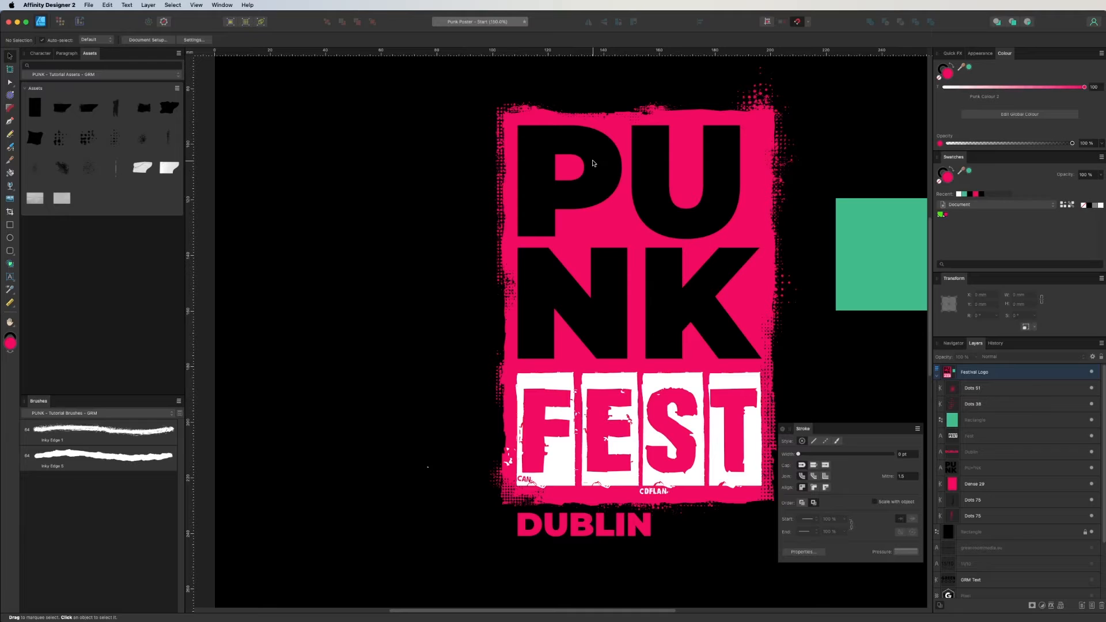
left_click_drag(167, 139, 640, 186)
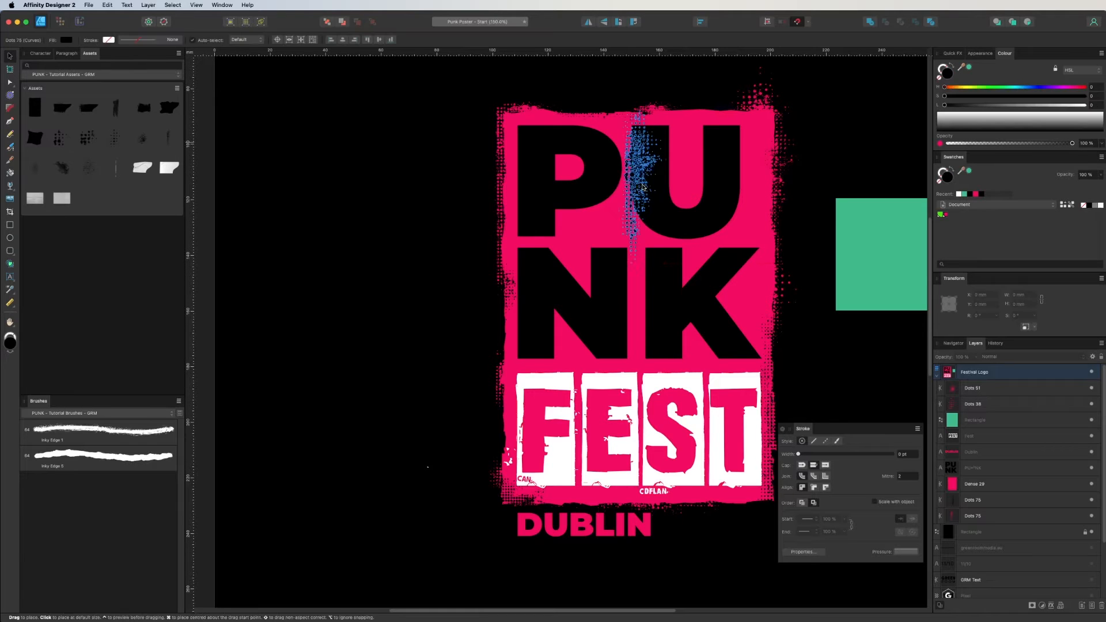
left_click(946, 215)
left_click(365, 261)
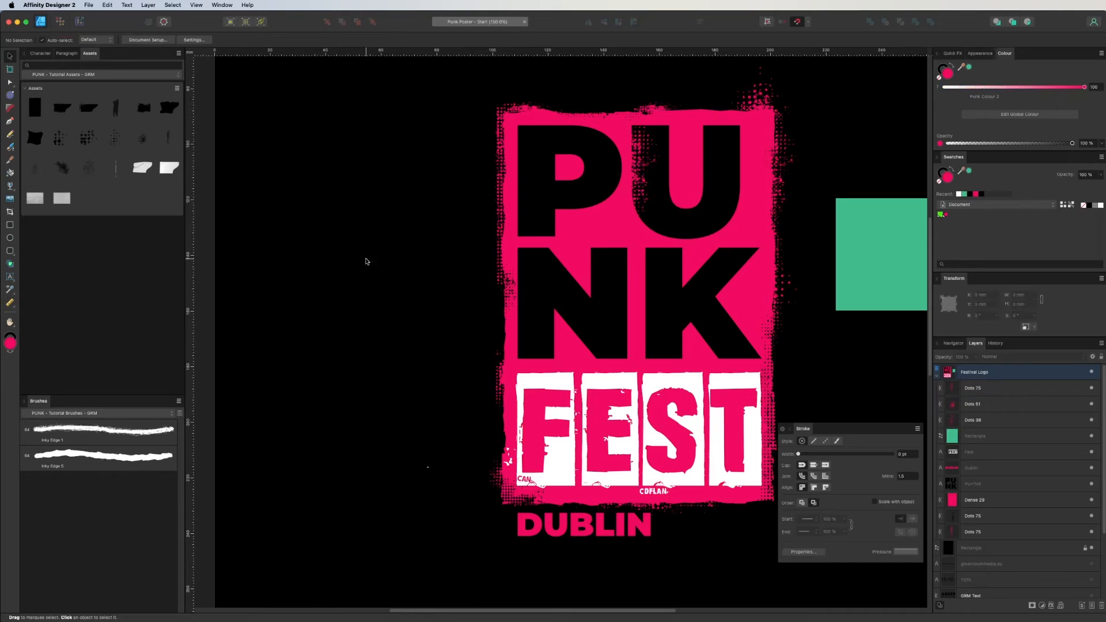
Step: Shrink the new pink Dots 75 texture to about 13 mm wide and reposition it along the U's left stem
left_click(646, 229)
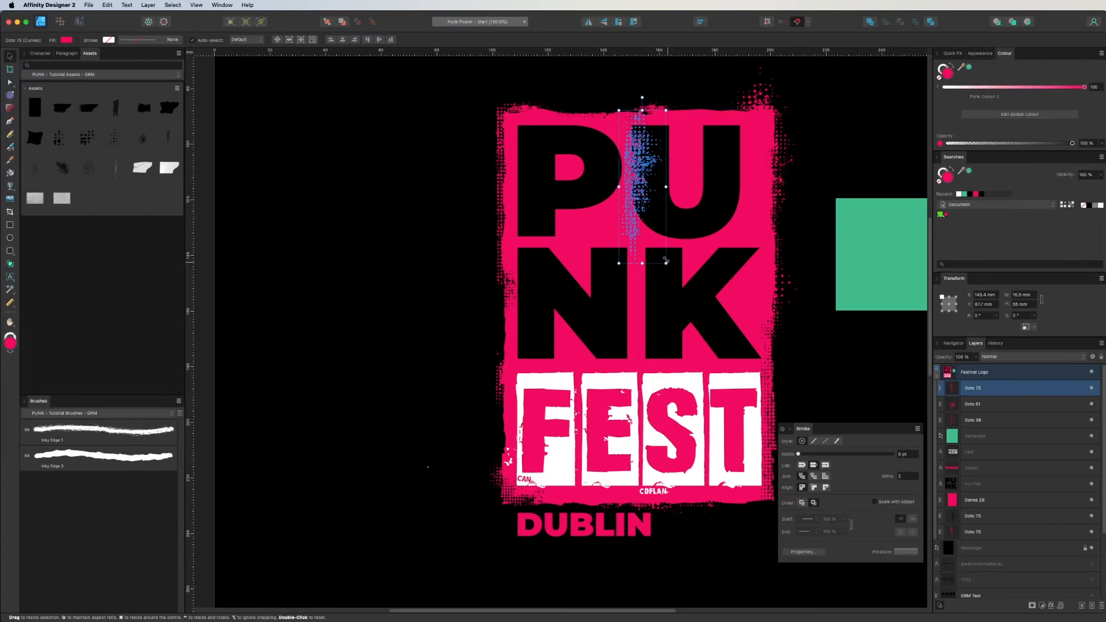
left_click_drag(665, 260, 656, 239)
left_click_drag(635, 161, 639, 165)
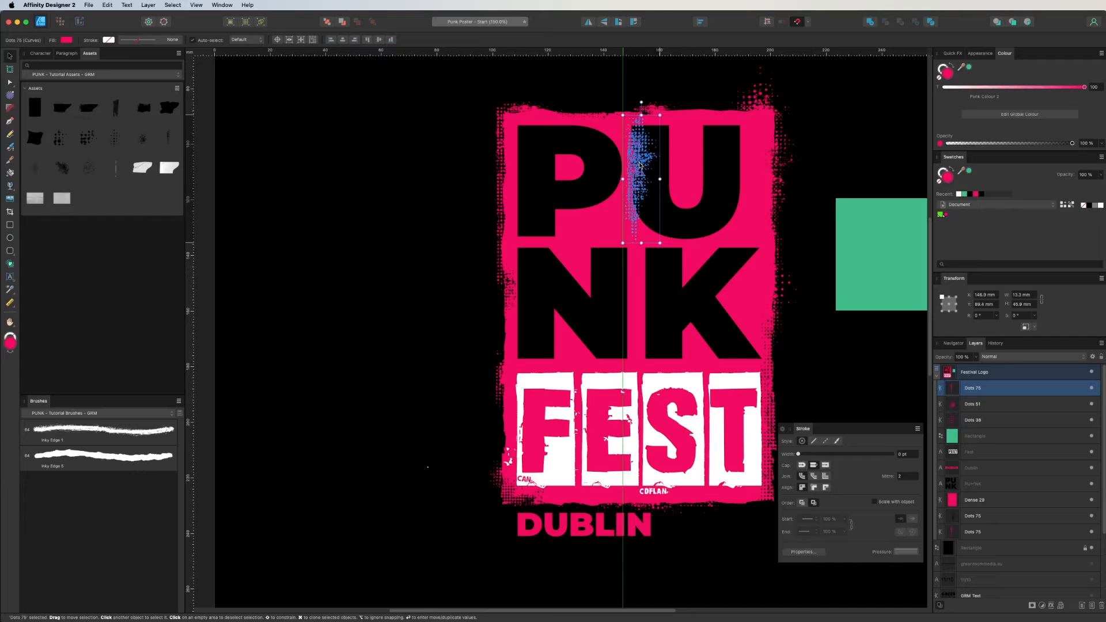
left_click(373, 231)
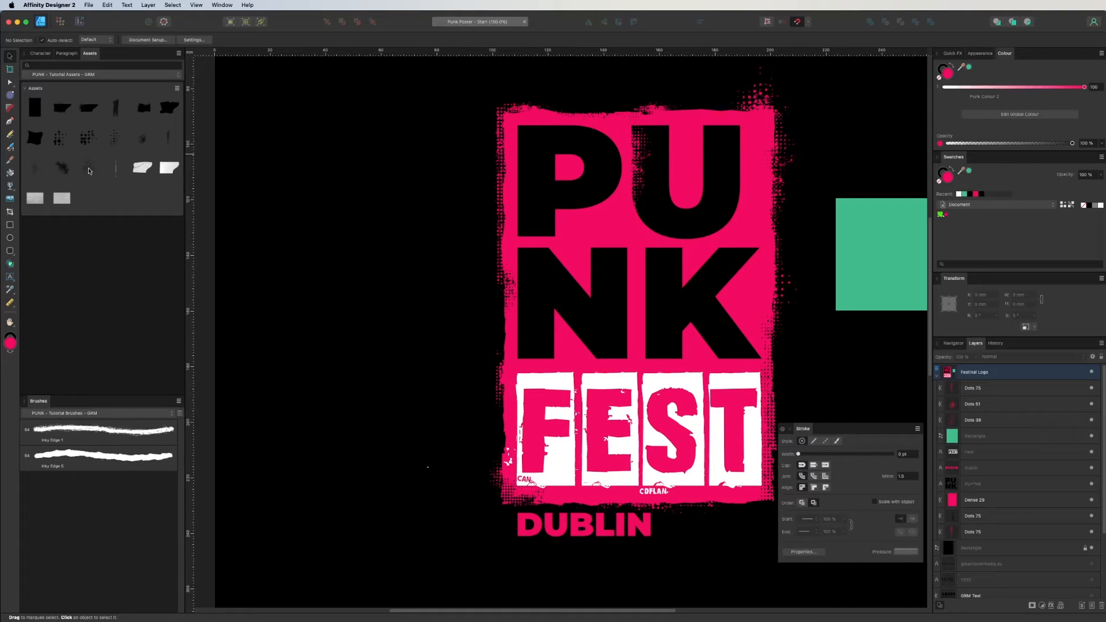
Step: Place a Dots 70 texture asset about 15 mm wide across the gap between the N and the K
left_click_drag(33, 172, 650, 305)
left_click_drag(620, 227, 647, 272)
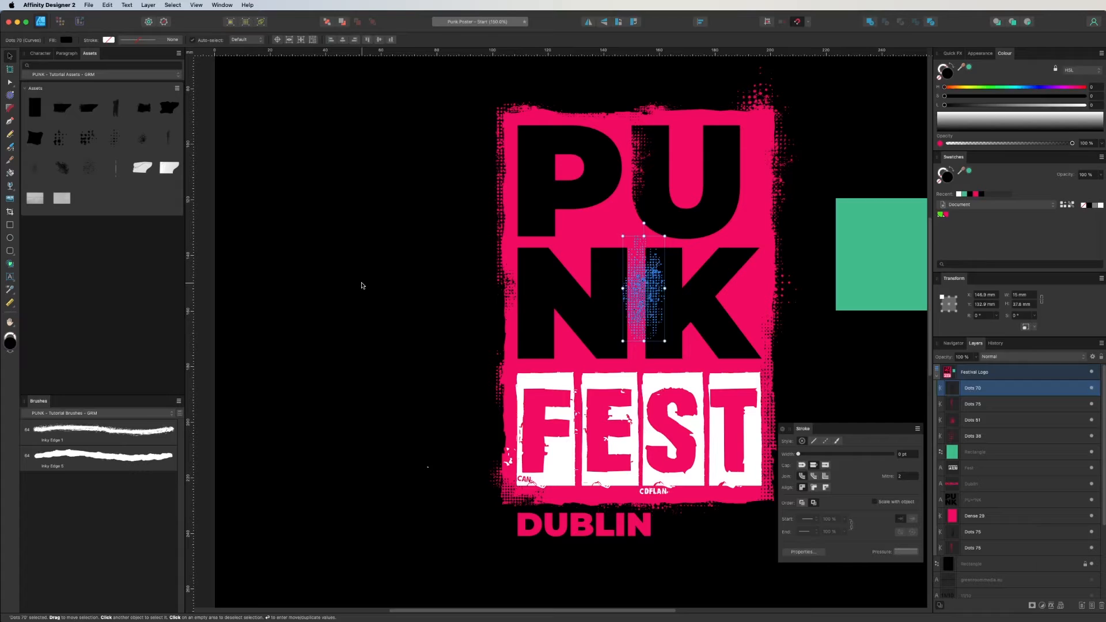
left_click(365, 286)
Step: Enlarge the Dots 70 texture to about 19 by 49 mm over the K's left stem and fill it with hot pink
left_click(630, 295)
key("super+equal")
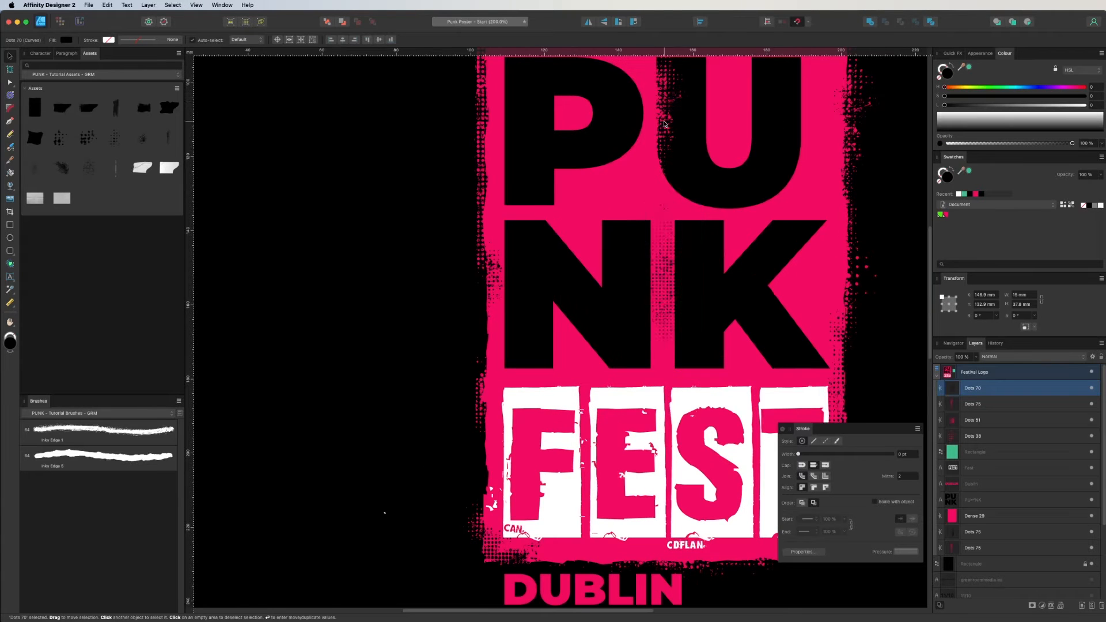
left_click_drag(699, 344, 716, 376)
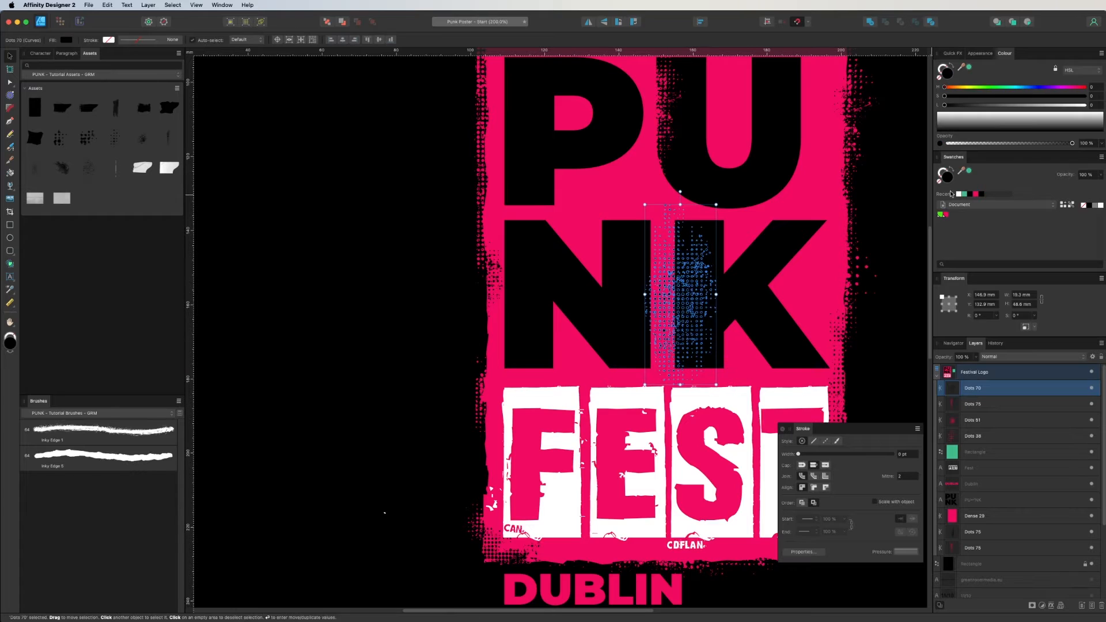
left_click(656, 278)
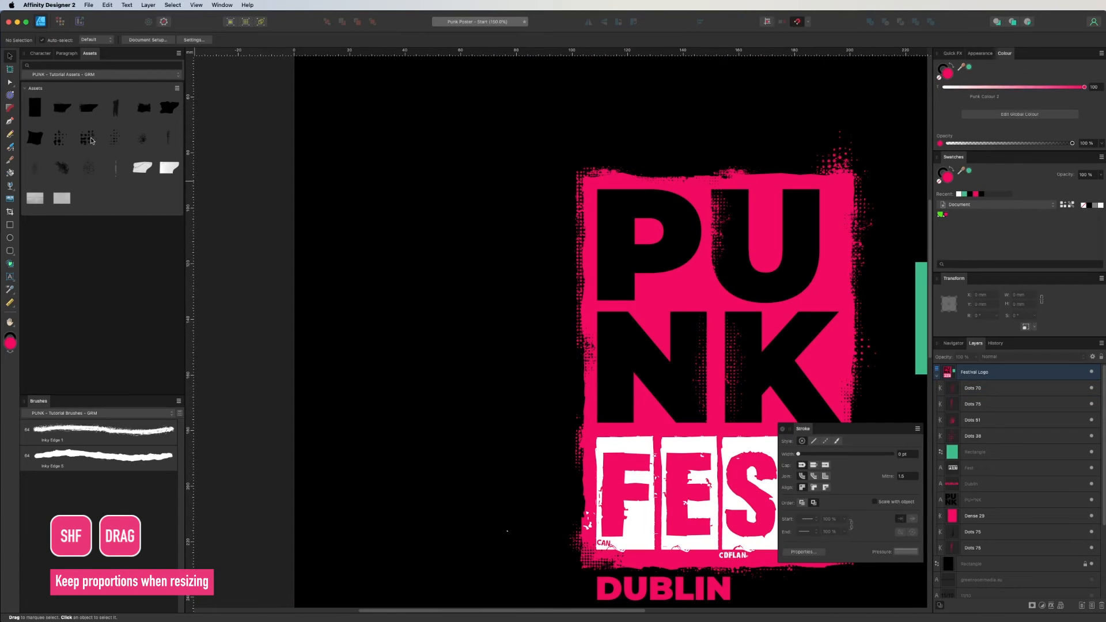
Step: Place a small black dots texture asset inside the counter of the letter P
left_click_drag(91, 141, 655, 219)
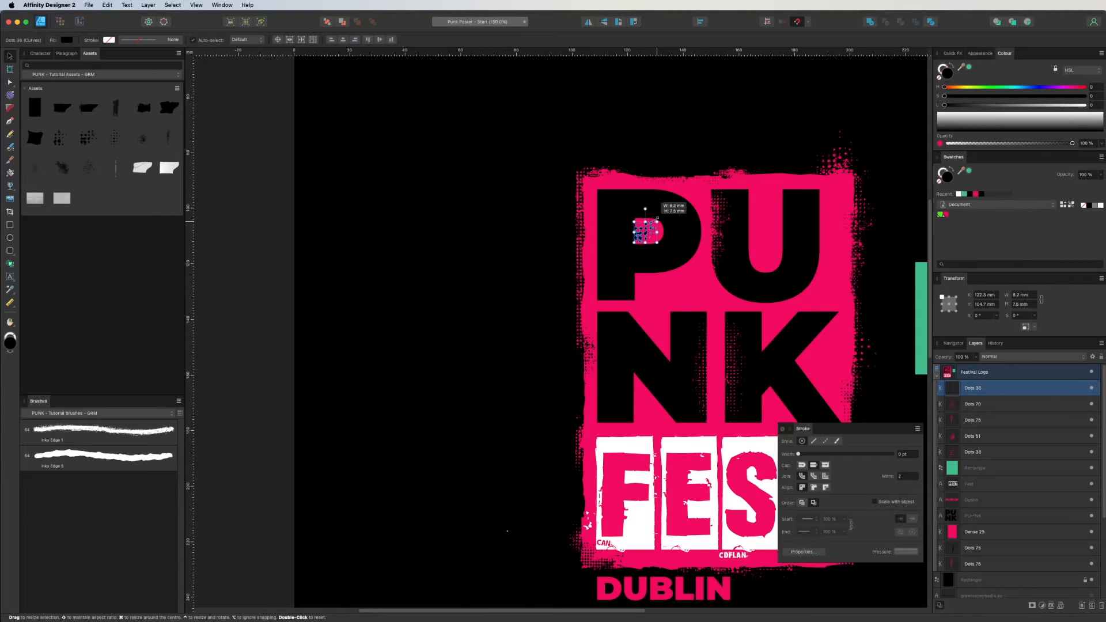
left_click(524, 283)
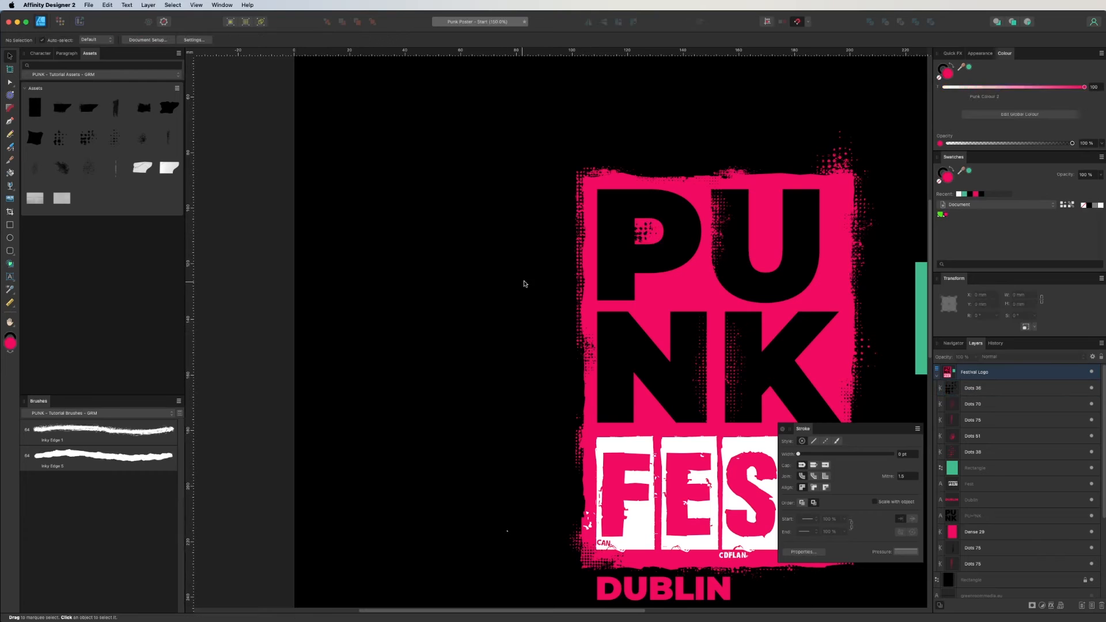
left_click(643, 232)
left_click(455, 280)
scroll(818, 224, "down", 2)
left_click(632, 180)
left_click(450, 193)
Step: Place another small black dots texture on the pink strip between the P and the N
left_click_drag(88, 138, 626, 269)
left_click(449, 277)
left_click(372, 258)
Step: Place a Dots 51 texture on the lower right of the P's bowl, fill it with hot pink and shrink it
left_click_drag(144, 139, 681, 212)
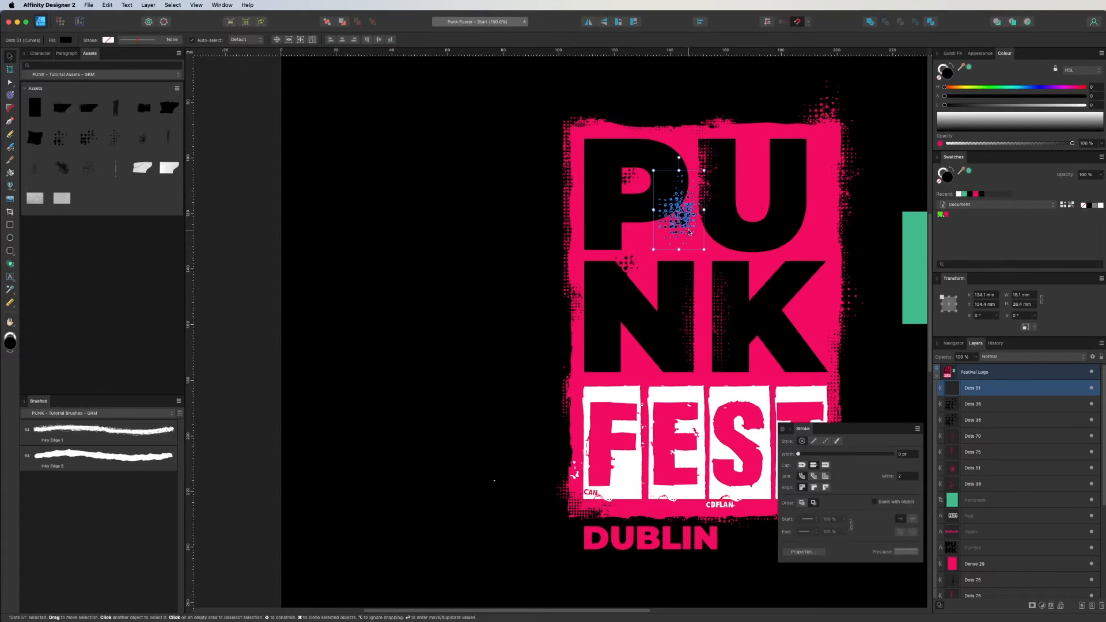
left_click(945, 215)
left_click_drag(653, 170, 677, 217)
left_click(432, 237)
left_click(434, 222)
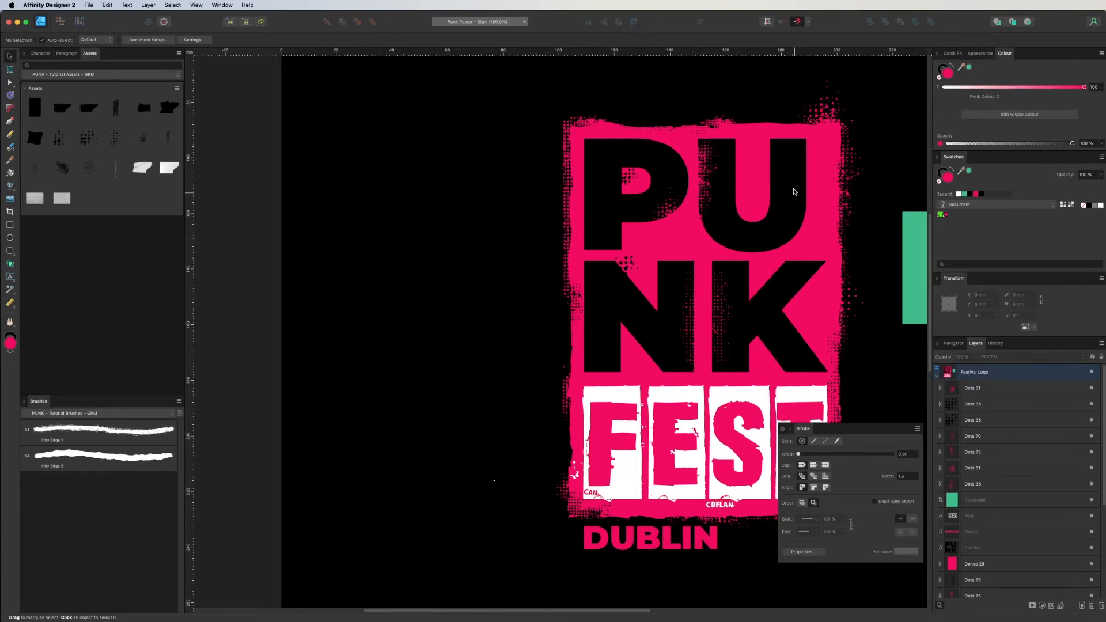
Step: Shrink the pink Dots 51 texture at the logo background's upper-right corner
key("super+1")
left_click_drag(885, 271, 922, 241)
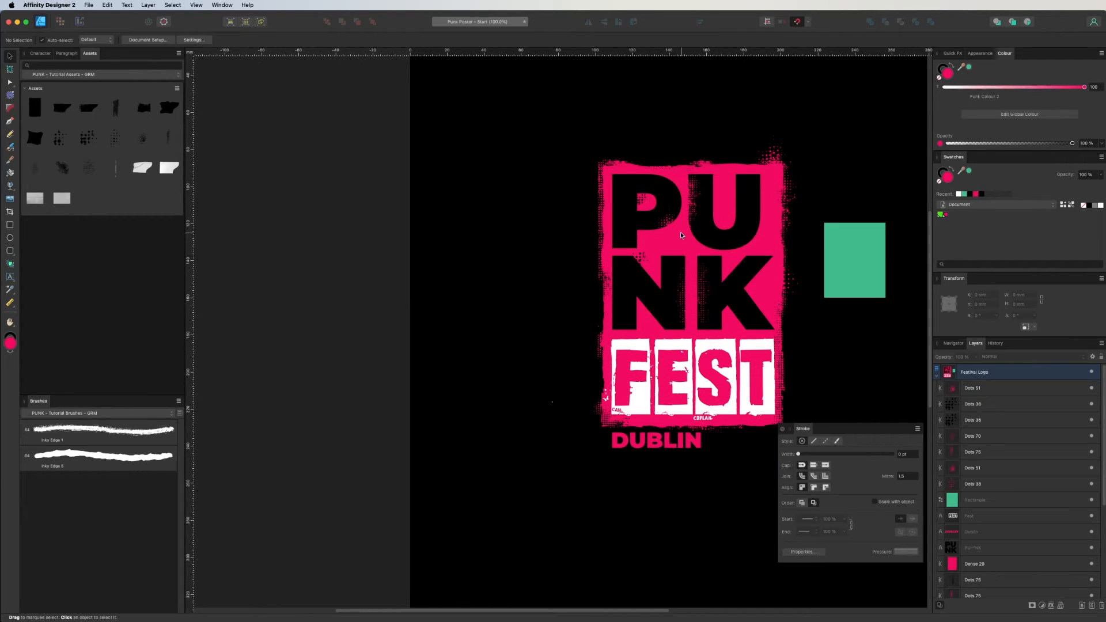
key("super+;")
scroll(680, 305, "up", 5)
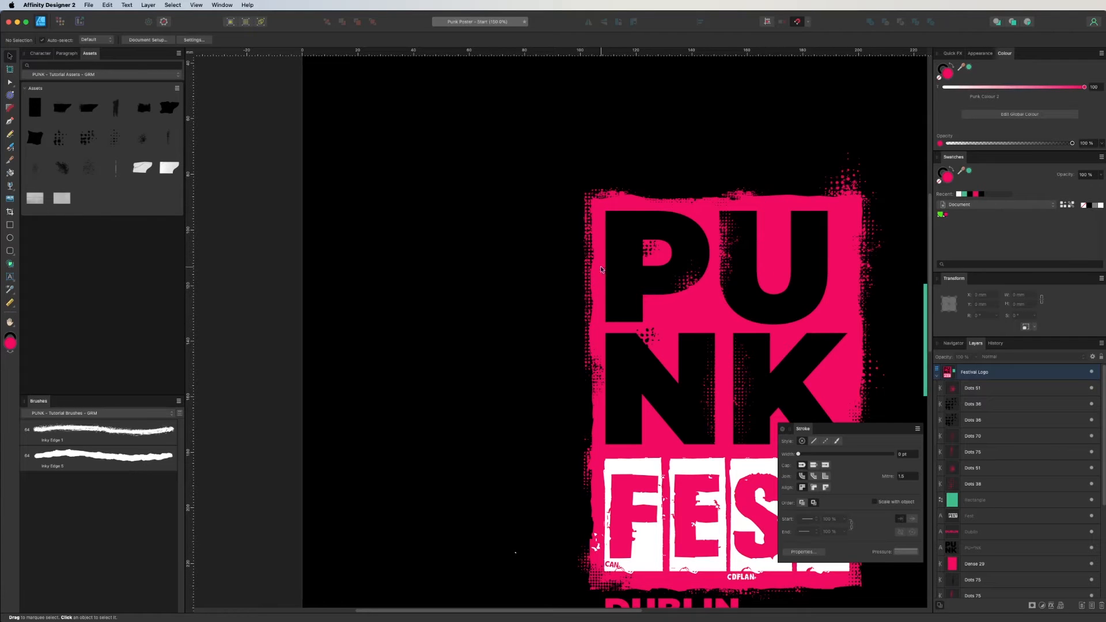
left_click(850, 169)
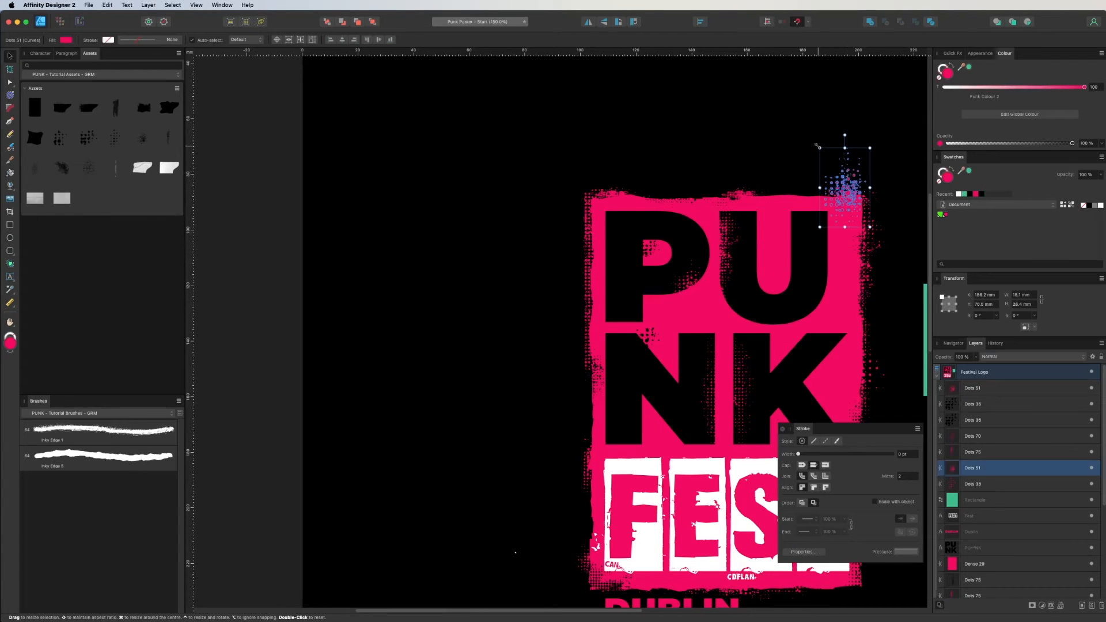
left_click_drag(827, 158, 827, 159)
left_click(715, 131)
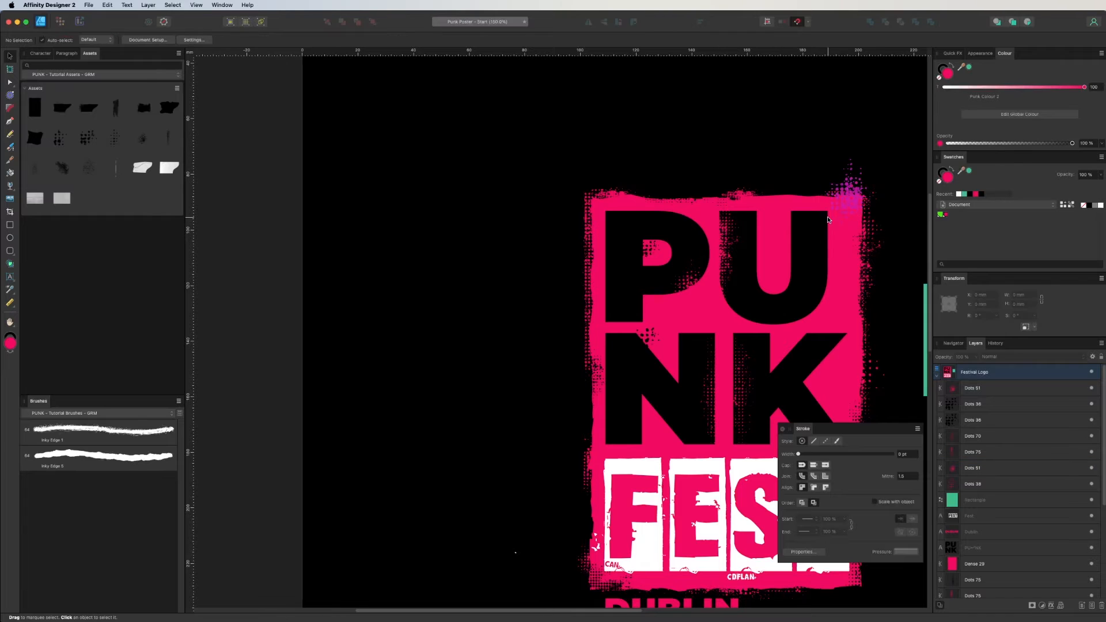
Step: Delete the teal green rectangle beside the logo
key("super+minus")
left_click_drag(778, 369, 733, 316)
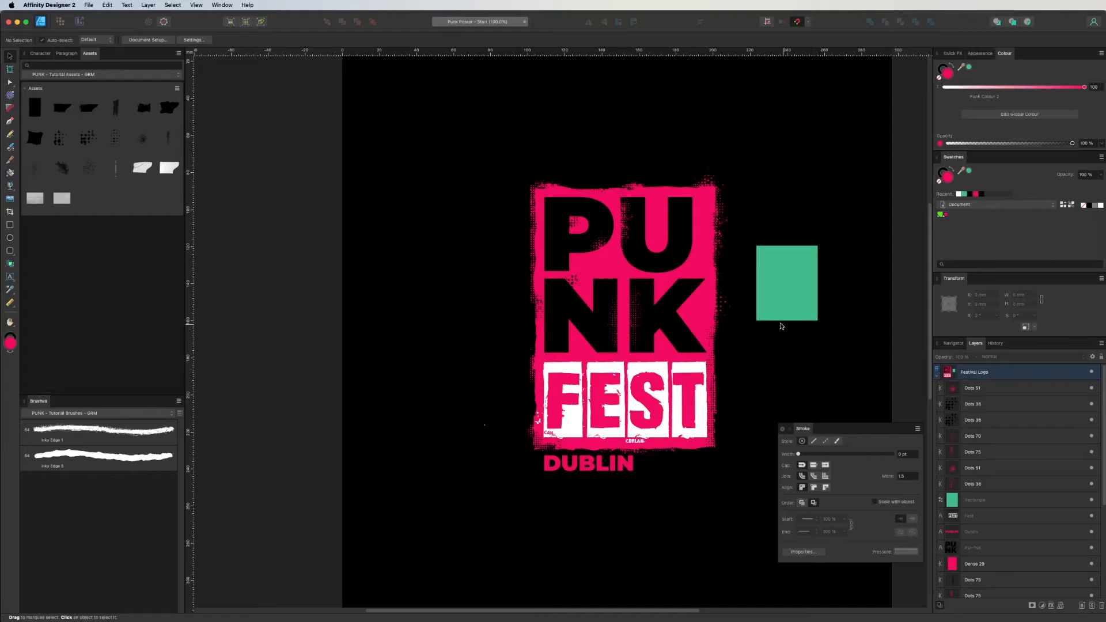
left_click(785, 270)
key("Delete")
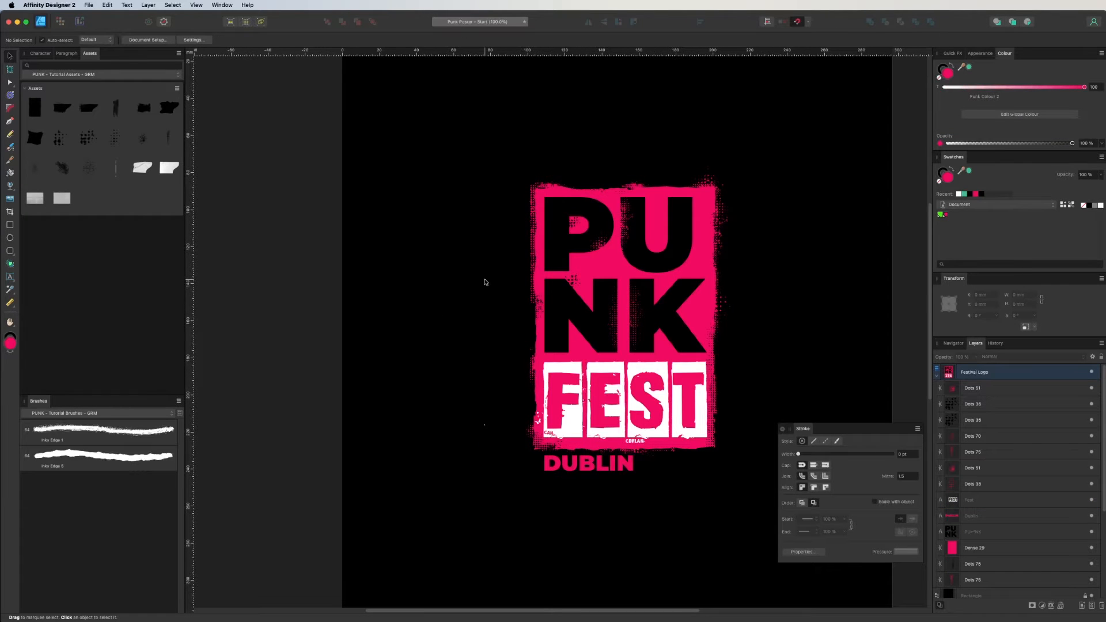
Step: Place a black Dots 75 texture asset over the pink background's right edge beside the letter U
left_click_drag(486, 334, 522, 311)
key("super+plus")
left_click_drag(743, 226, 669, 261)
left_click_drag(169, 108, 768, 201)
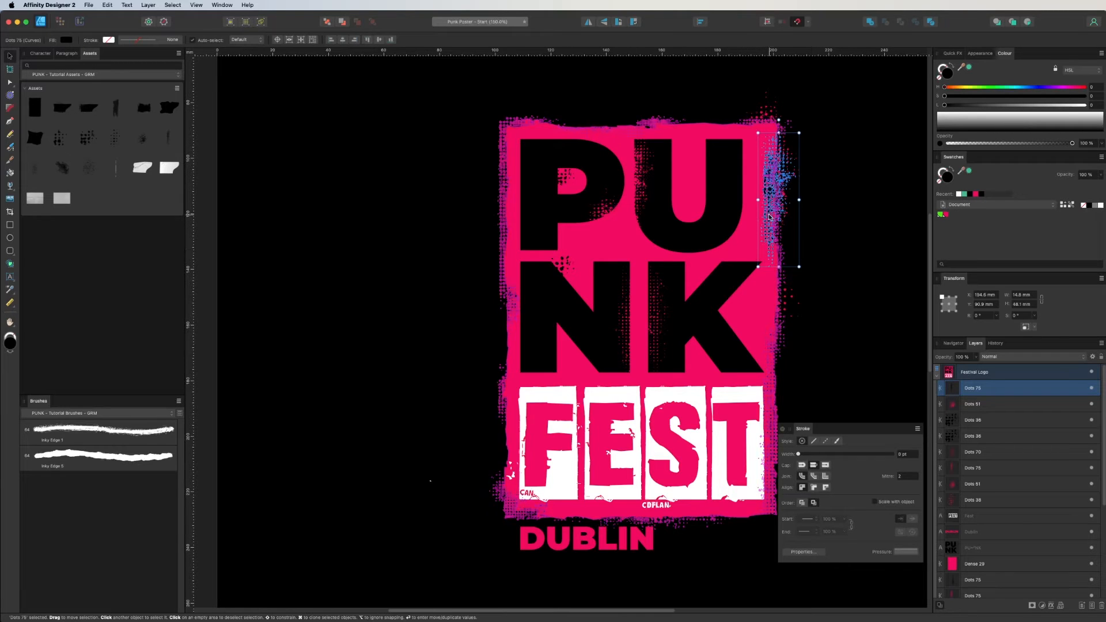
left_click(349, 226)
Step: Rotate the black Dots 75 texture 180° and reposition it along the background's upper-right edge
left_click_drag(781, 195, 775, 187)
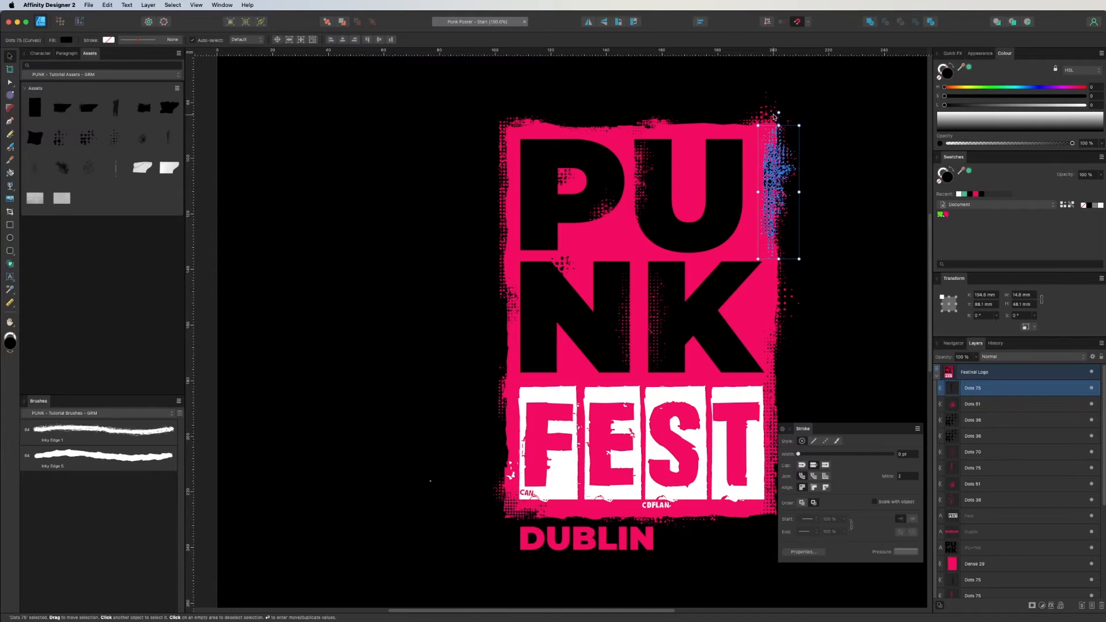
left_click_drag(778, 113, 788, 325)
left_click_drag(781, 205, 772, 190)
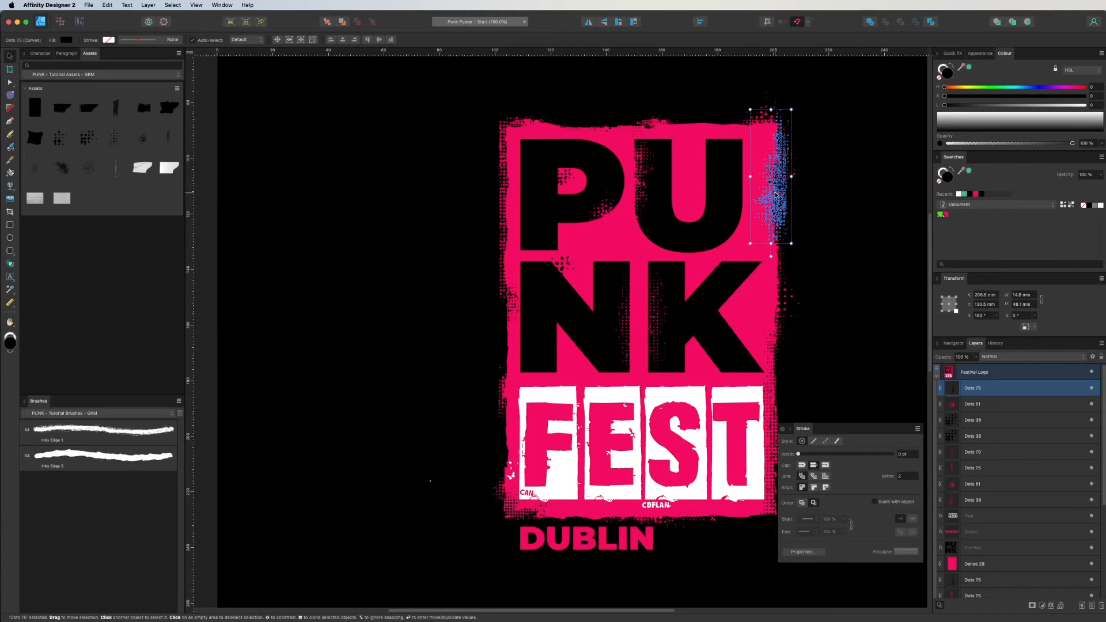
left_click(306, 264)
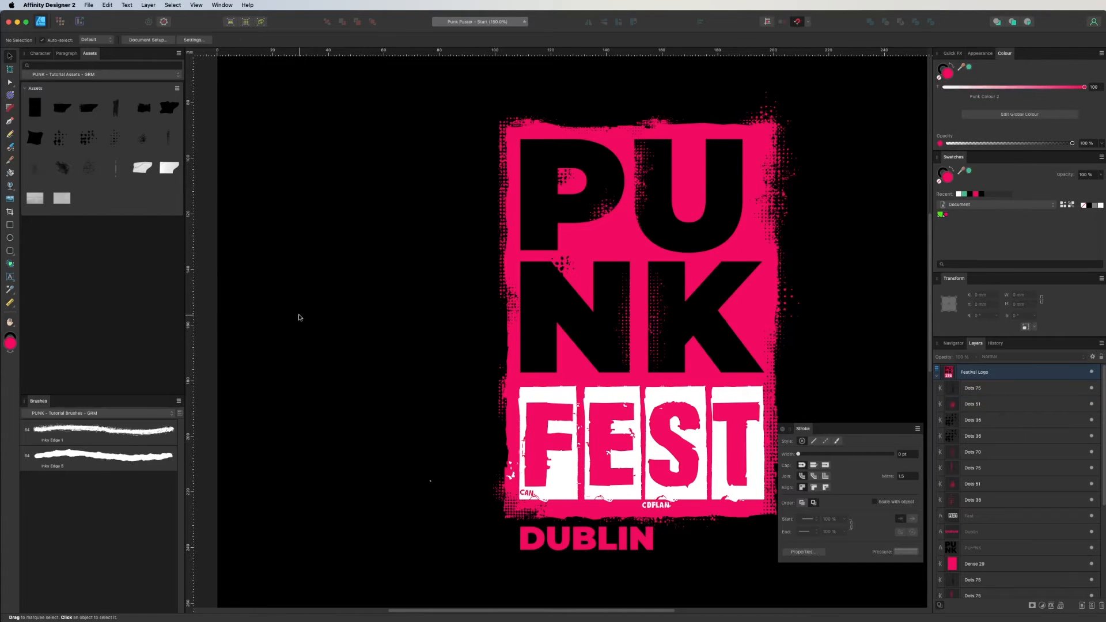
Step: Select all the elements of the festival logo and group them
key("super+minus")
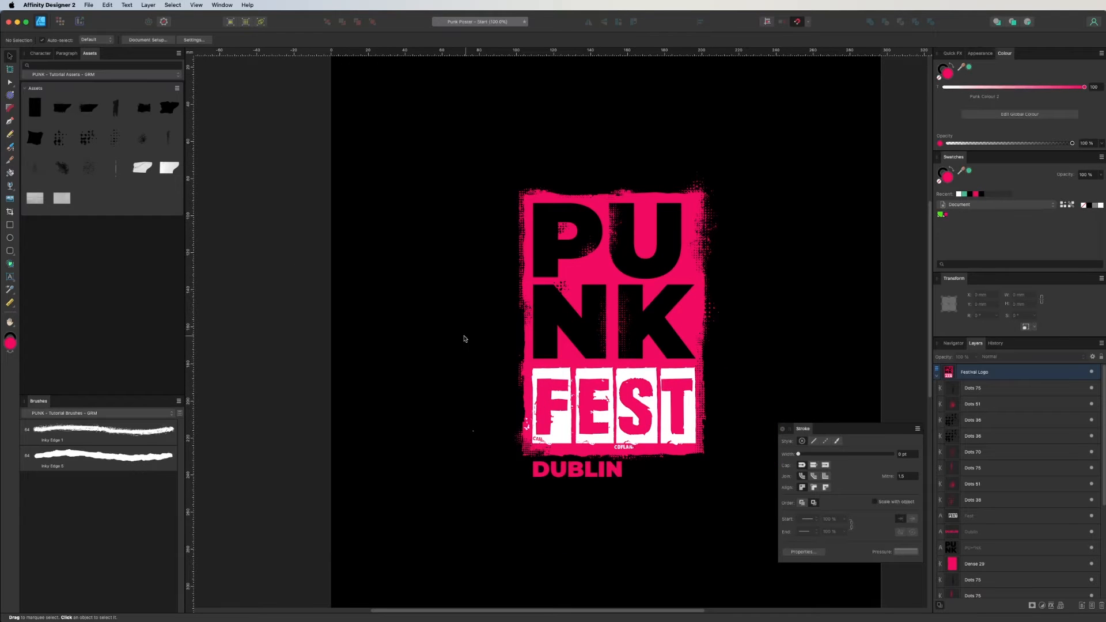
scroll(815, 195, "down", 2)
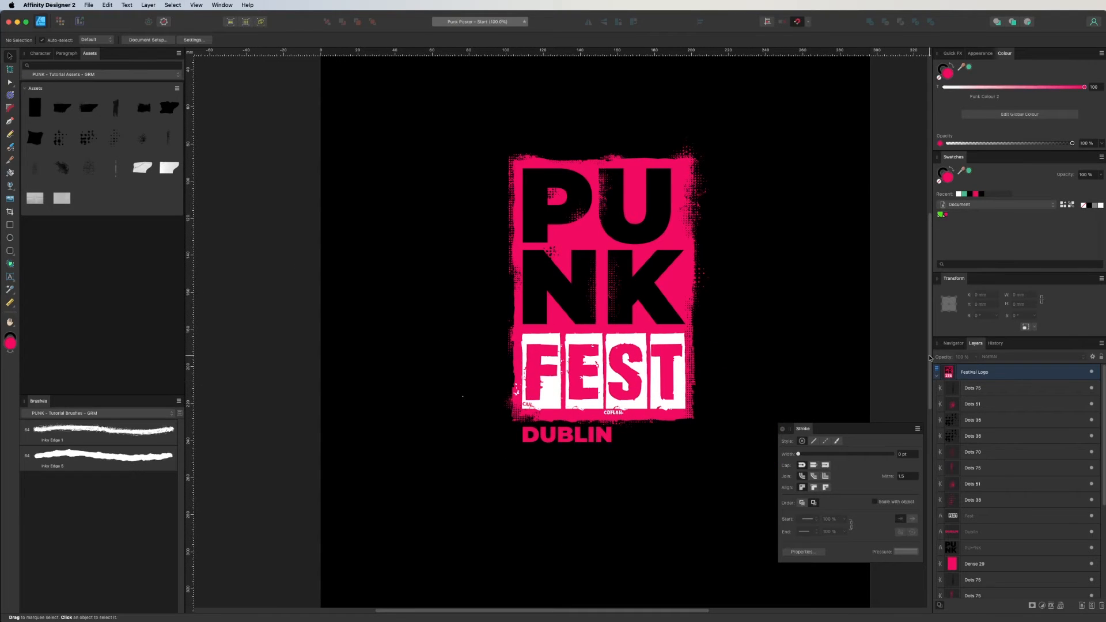
left_click_drag(451, 119, 772, 518)
left_click(838, 257)
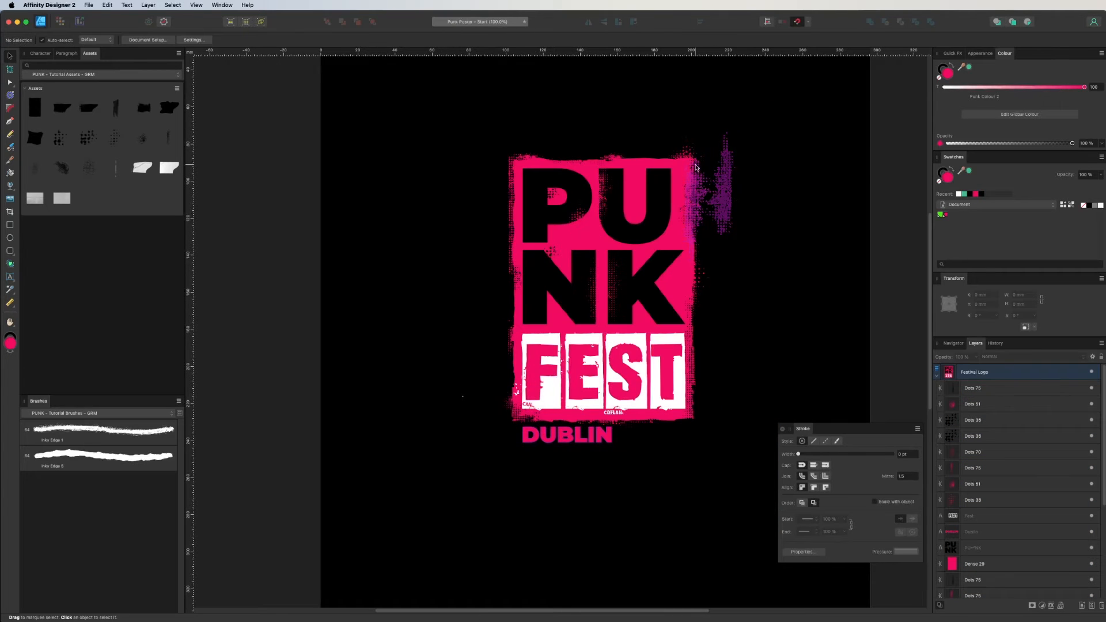
left_click(719, 204)
left_click_drag(469, 122, 755, 459)
key("super+g")
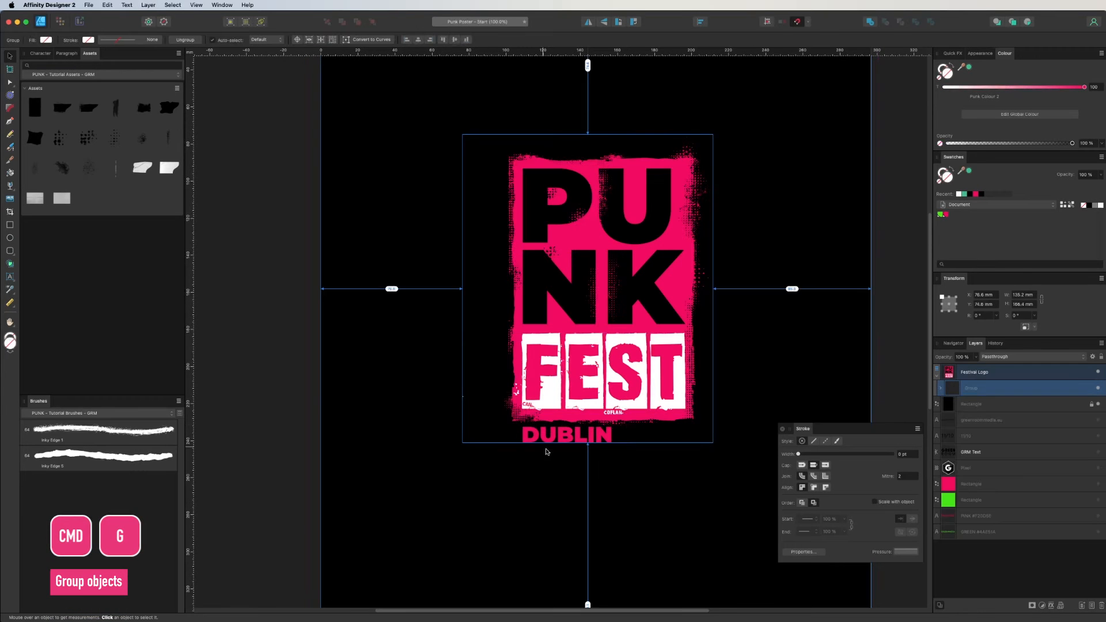
Step: Hide the Festival Logo layer and collapse its contents
left_click(967, 375)
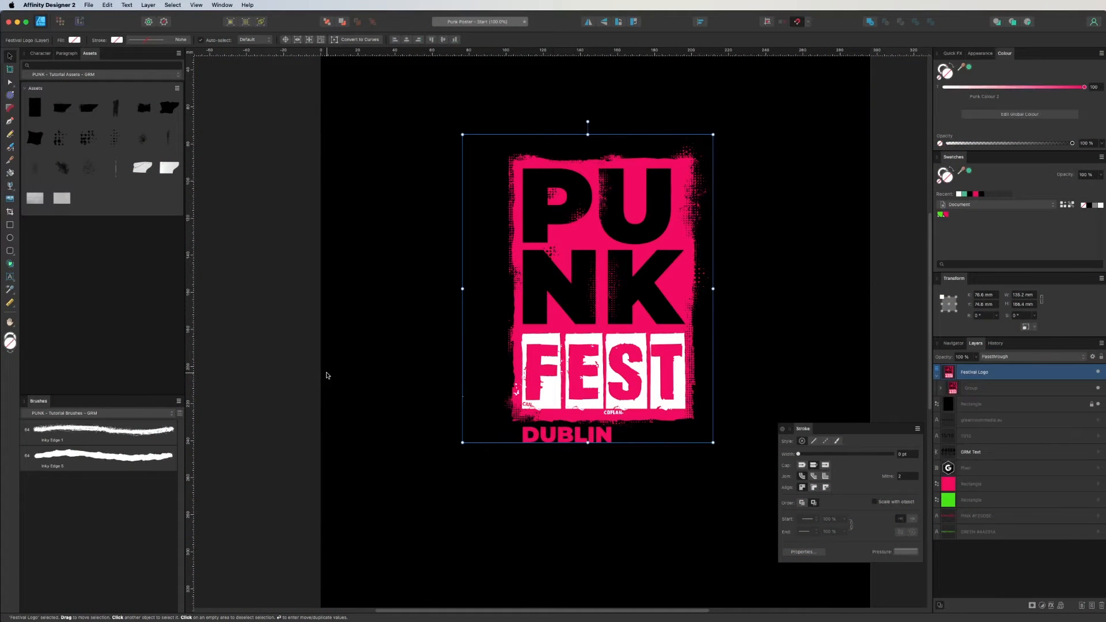
left_click(1099, 374)
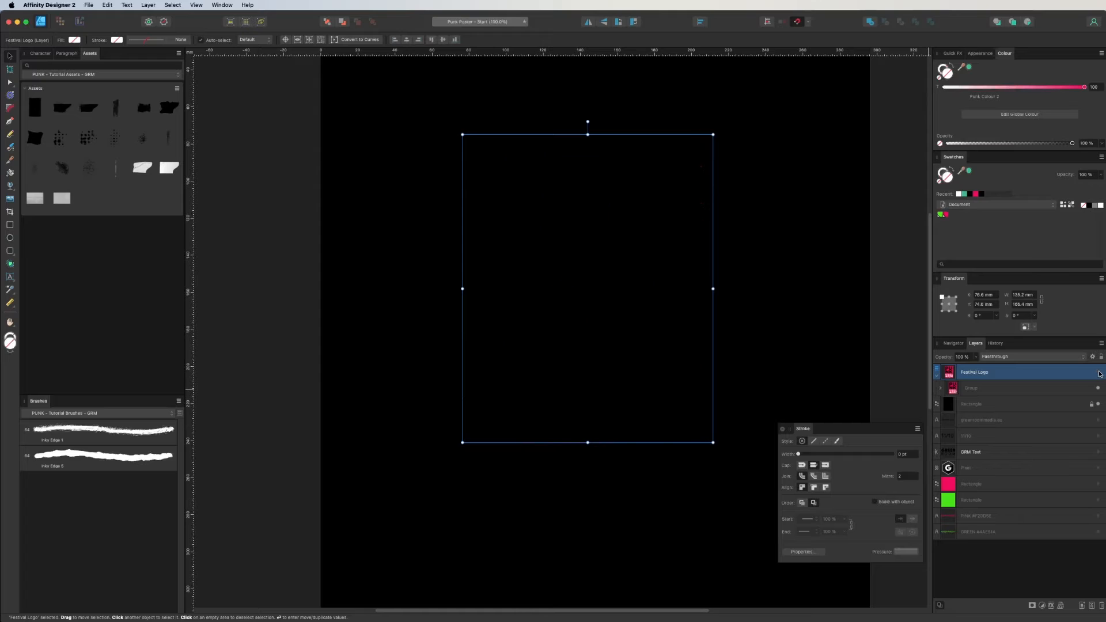
left_click(937, 377)
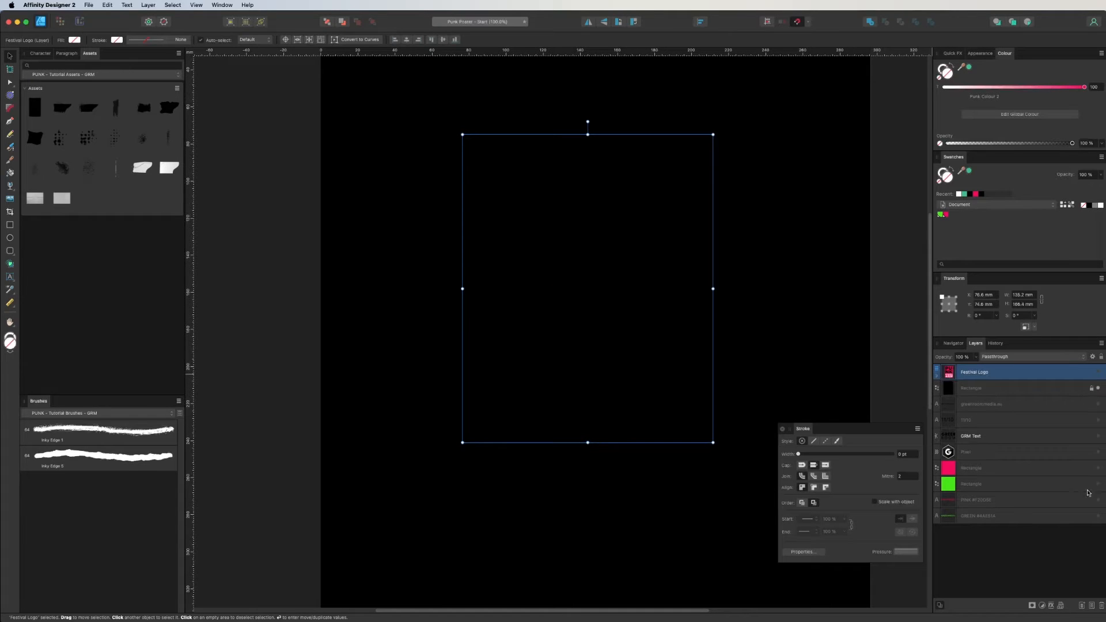
Step: Add a new layer and name it PUNK
left_click(1081, 607)
double_click(962, 372)
type("PUNK")
key("Return")
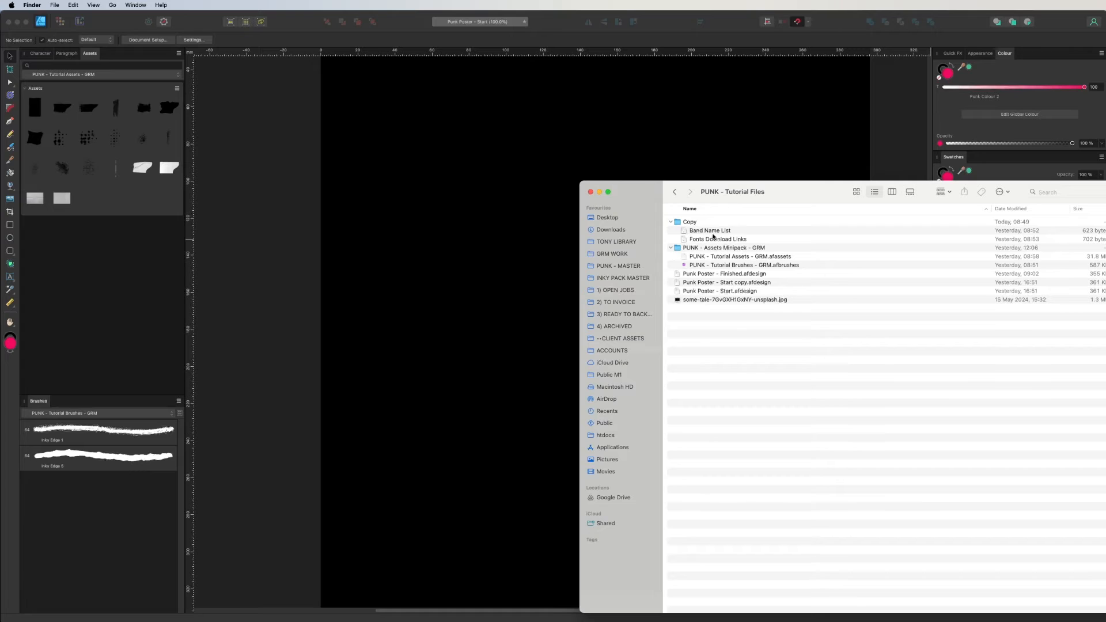
Step: Place the some-tale unsplash JPG from the PUNK - Tutorial Files folder onto the poster in the PUNK layer
left_click(695, 300)
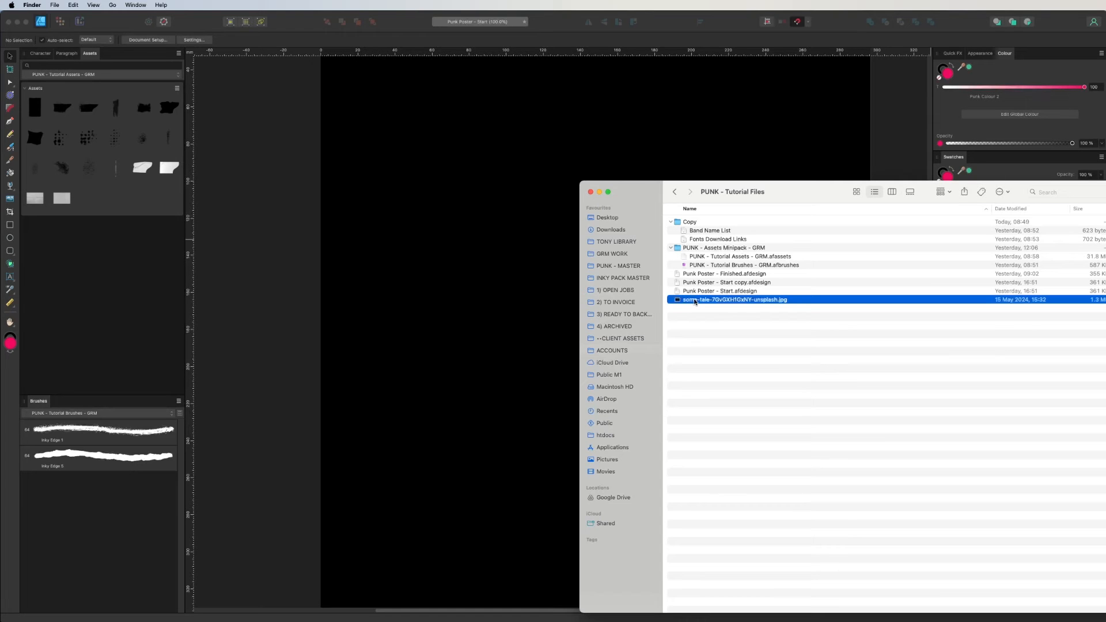
left_click_drag(695, 300, 439, 240)
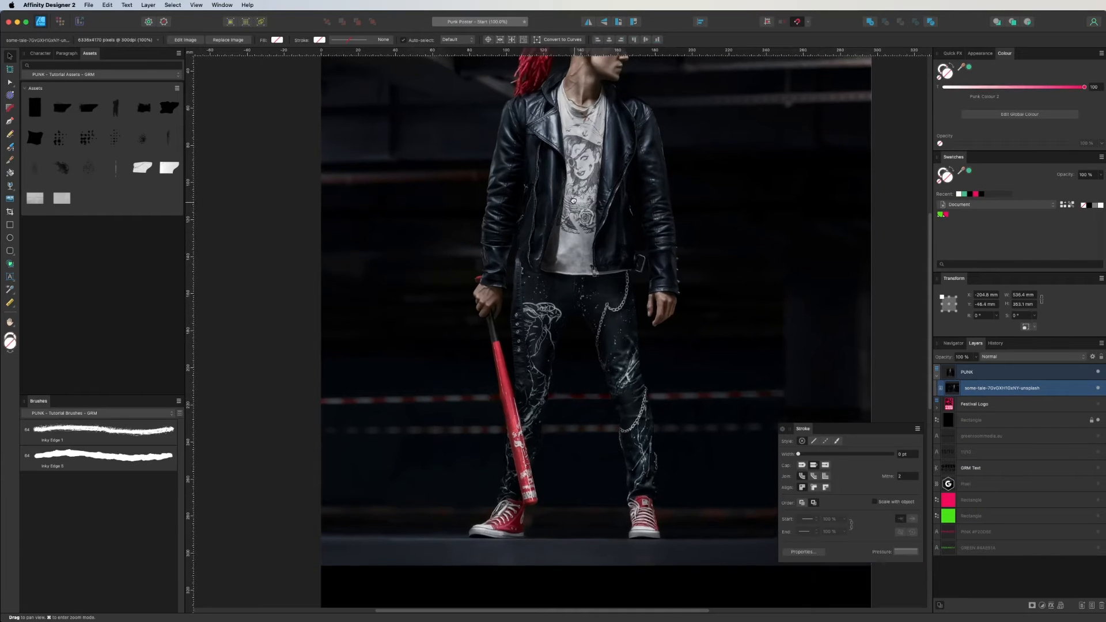
scroll(576, 271, "up", 5)
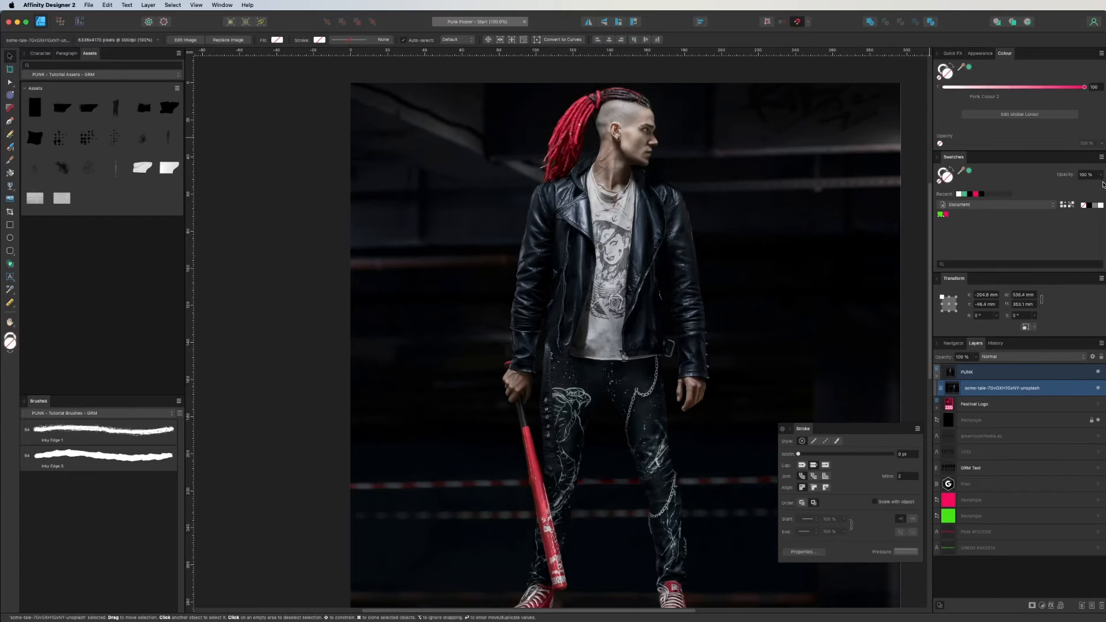
Step: Check the photo file's folder location in Finder and its placement type in the Resource Manager
key("super+Tab")
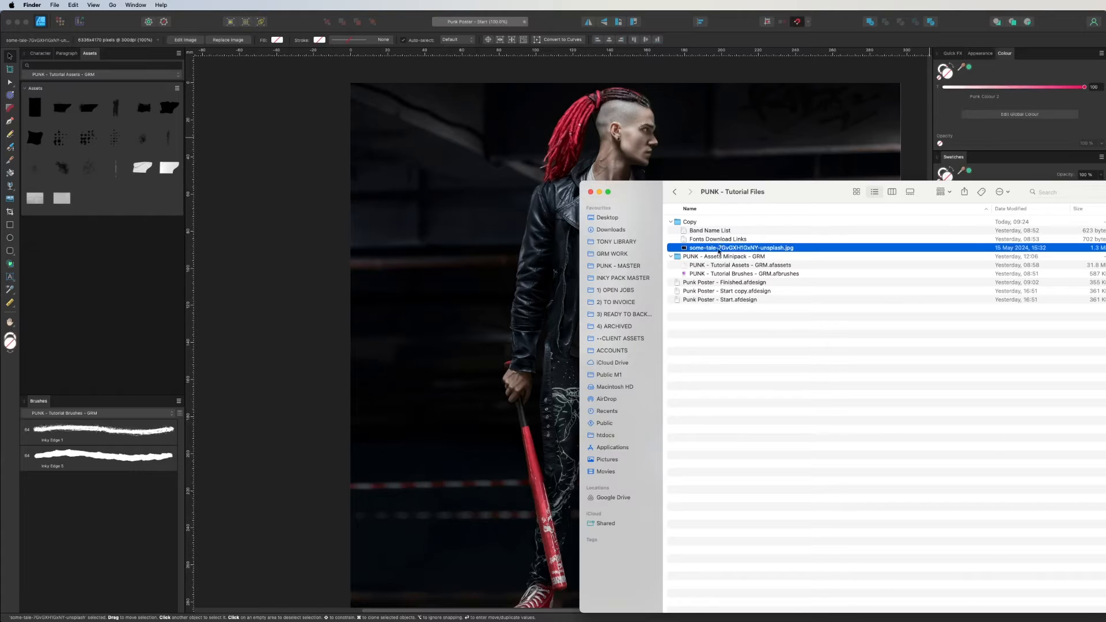
key("super+Tab")
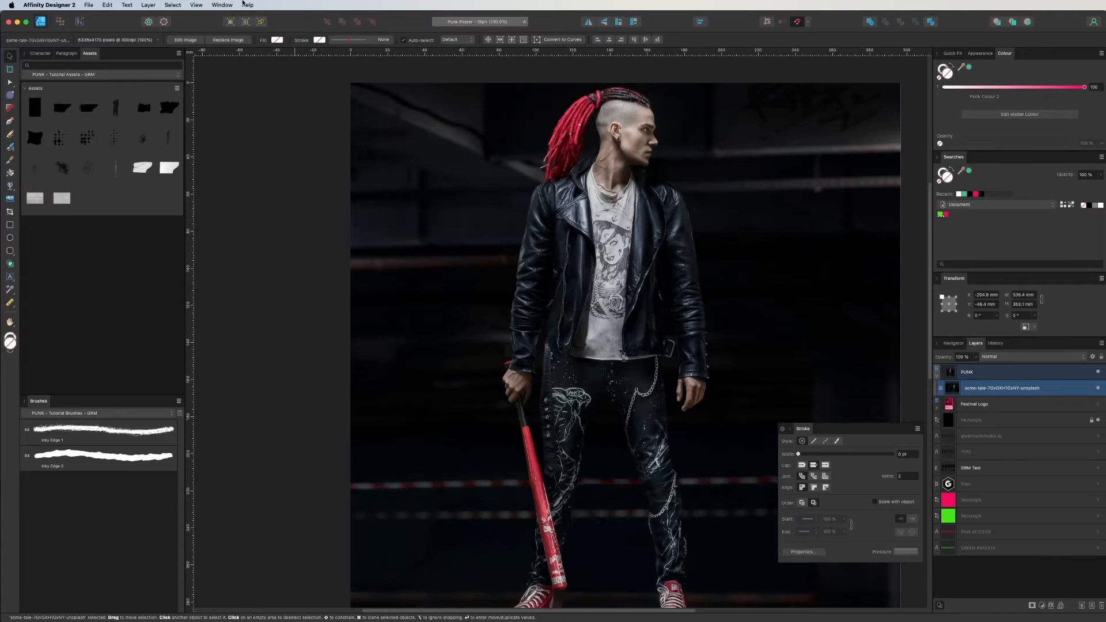
left_click(223, 5)
left_click(237, 65)
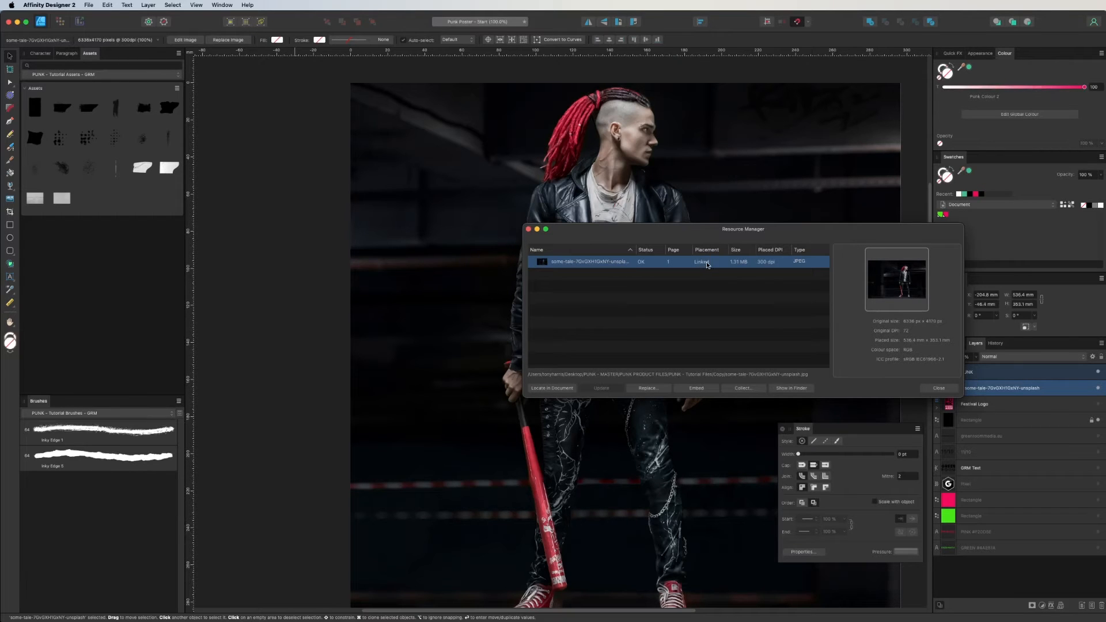
left_click(936, 388)
Step: Examine the placed photo from the full figure to the head and jacket for the cut-out
mouse_move(560, 164)
left_mouse_down()
mouse_move(587, 252)
mouse_move(555, 175)
left_mouse_up()
key("super+minus")
left_click_drag(526, 312, 620, 266)
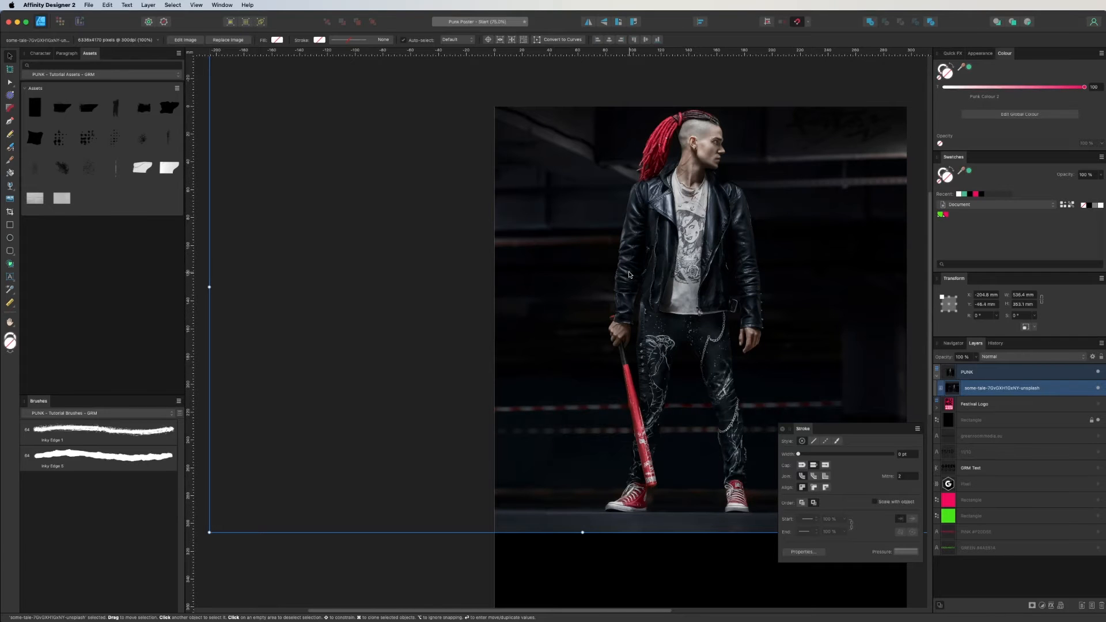
left_click_drag(718, 255, 696, 353)
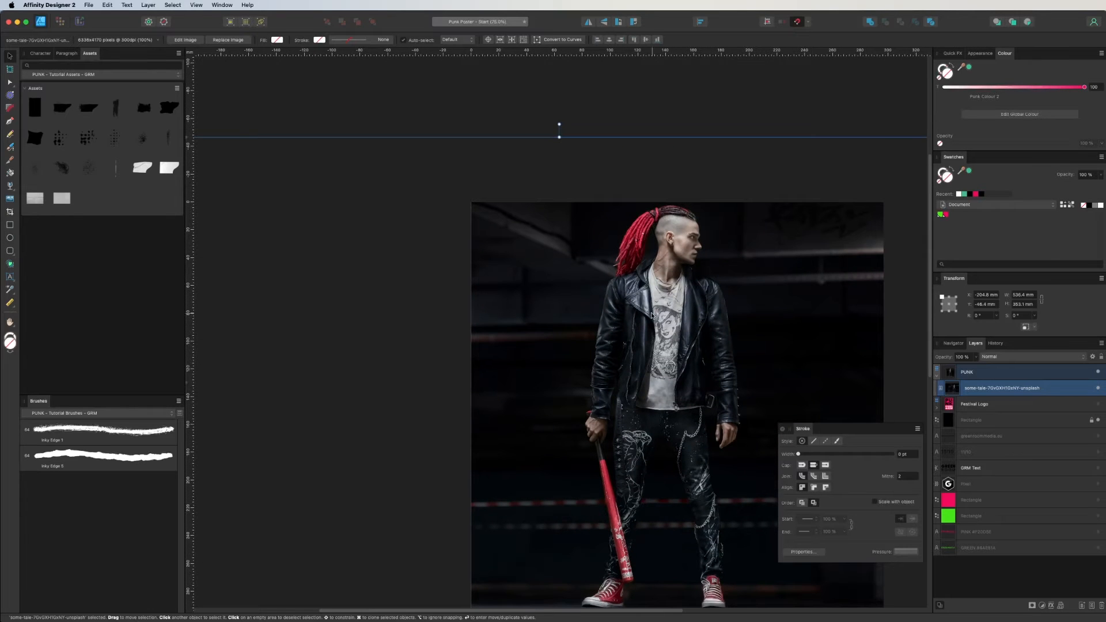
key("super+plus")
key("super+plus")
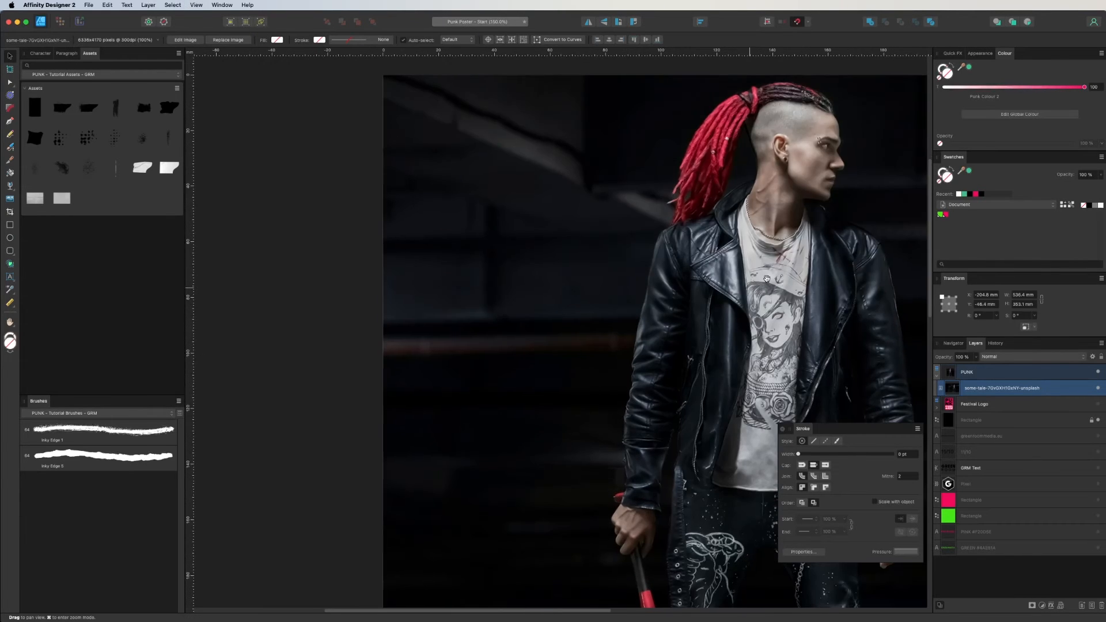
left_click_drag(767, 279, 603, 379)
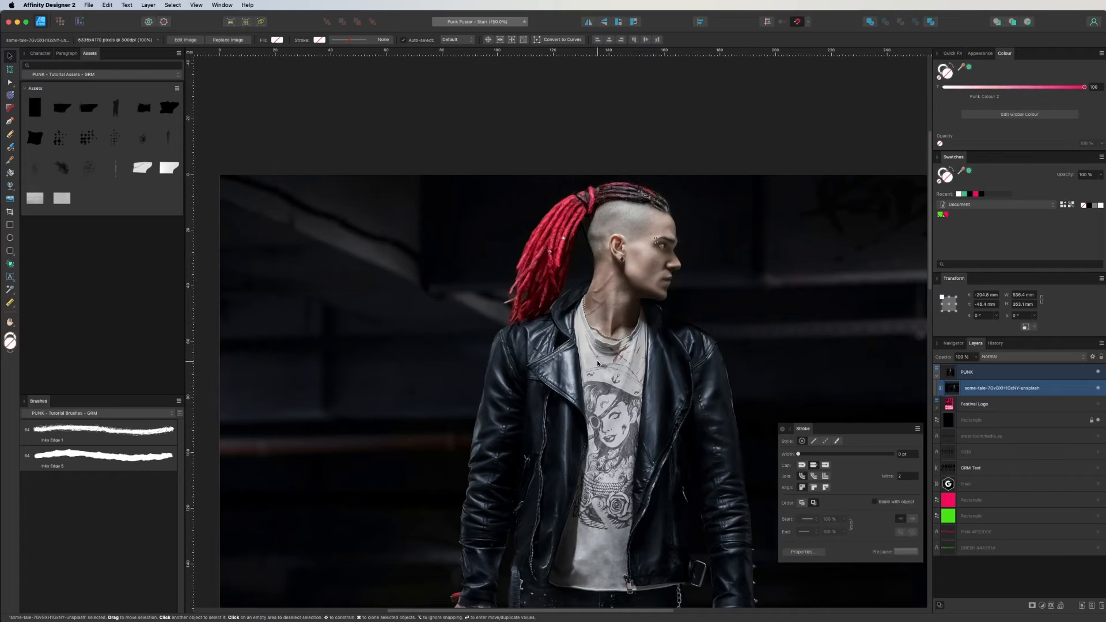
scroll(597, 361, "down", 3)
scroll(597, 361, "right", 2)
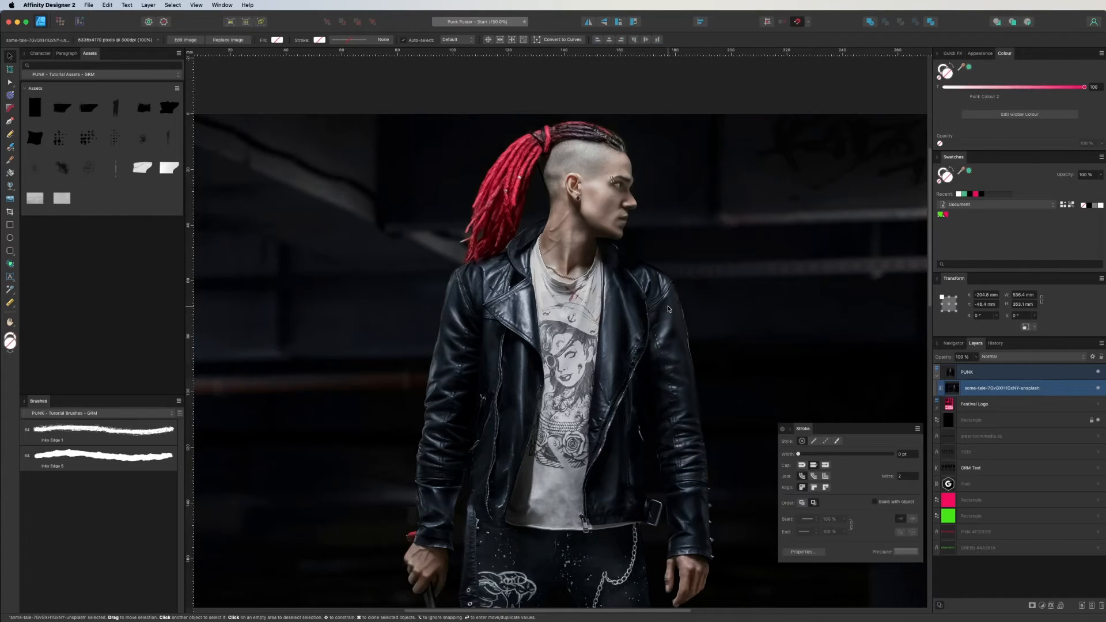
key("space")
left_click_drag(610, 365, 640, 302)
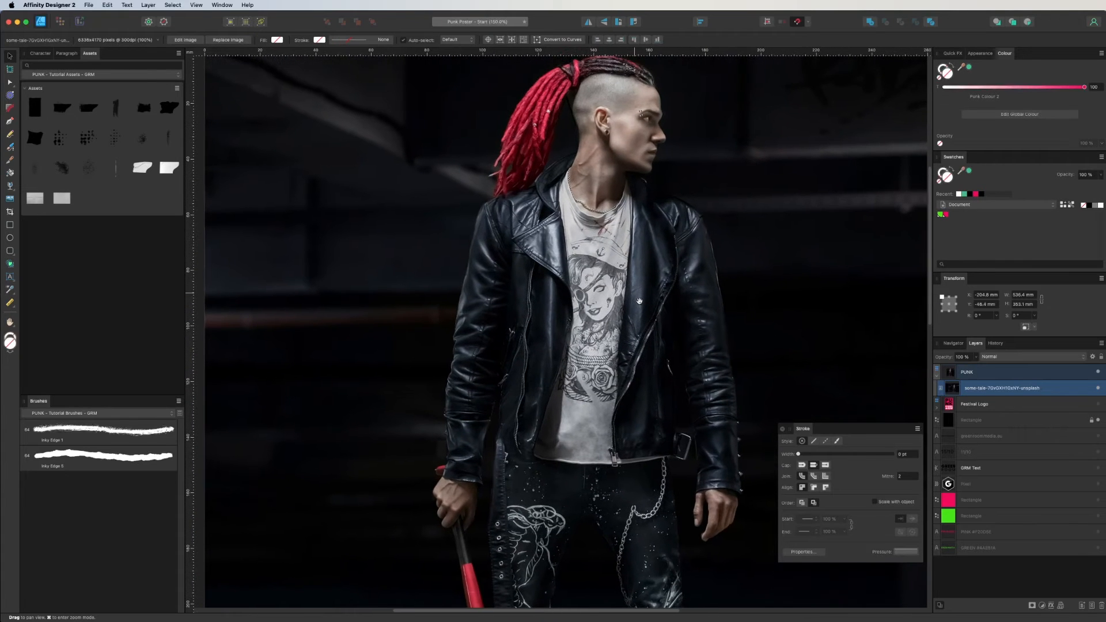
scroll(576, 253, "up", 2)
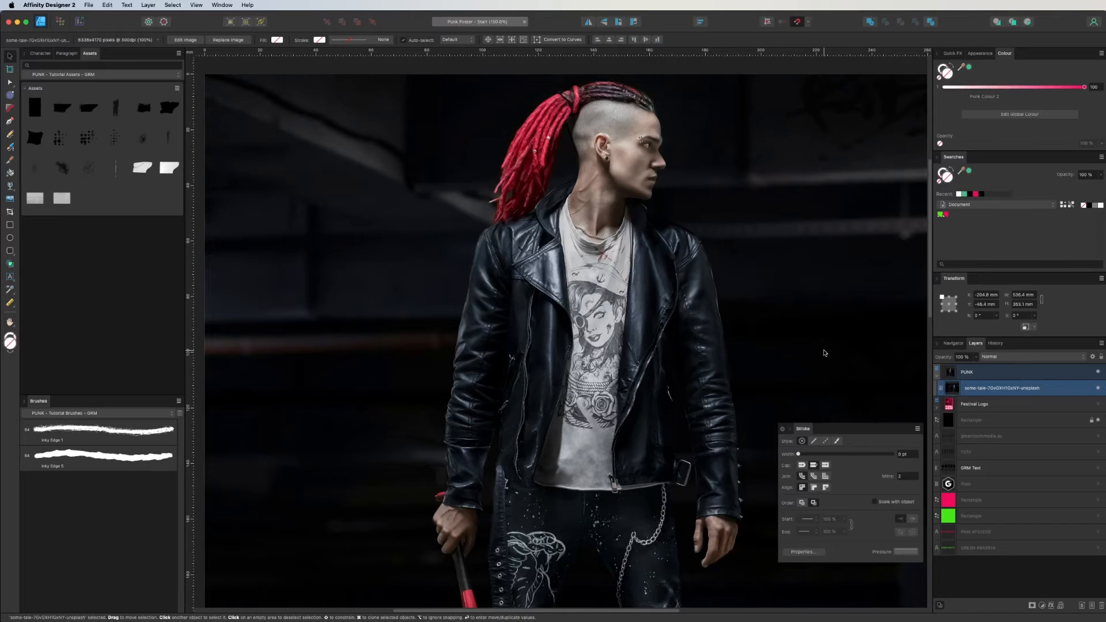
scroll(683, 347, "up", 5)
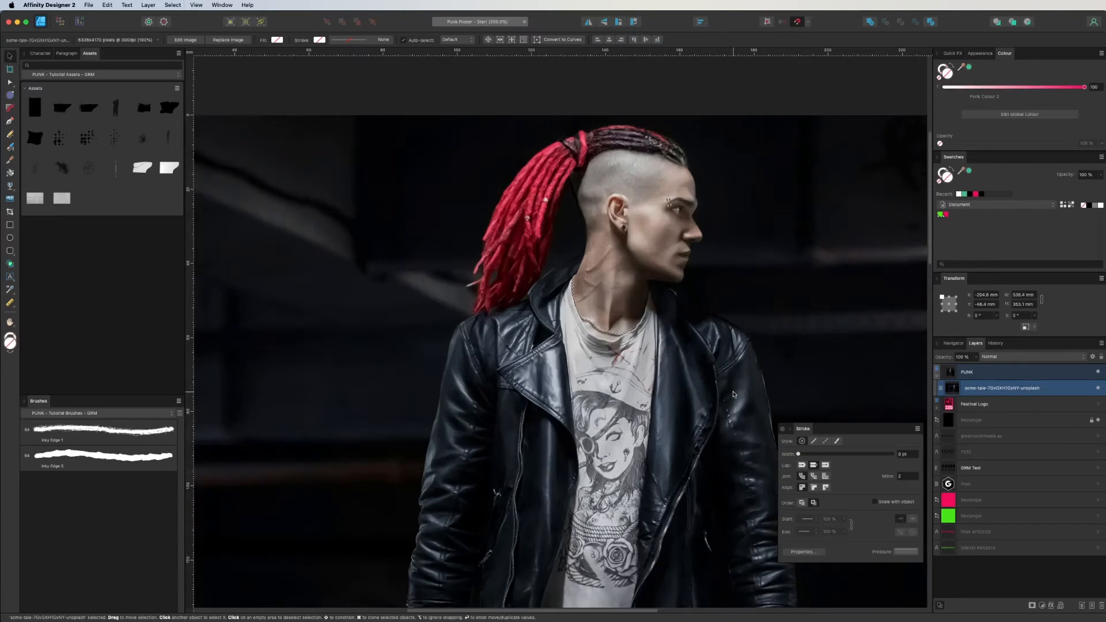
scroll(659, 343, "right", 3)
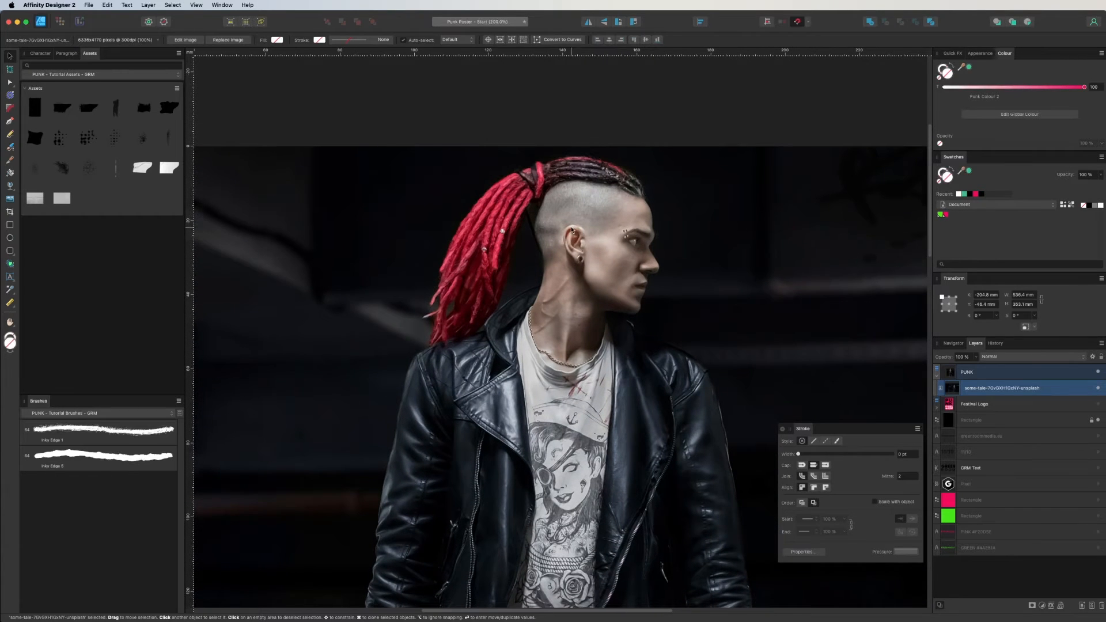
scroll(572, 231, "up", 4)
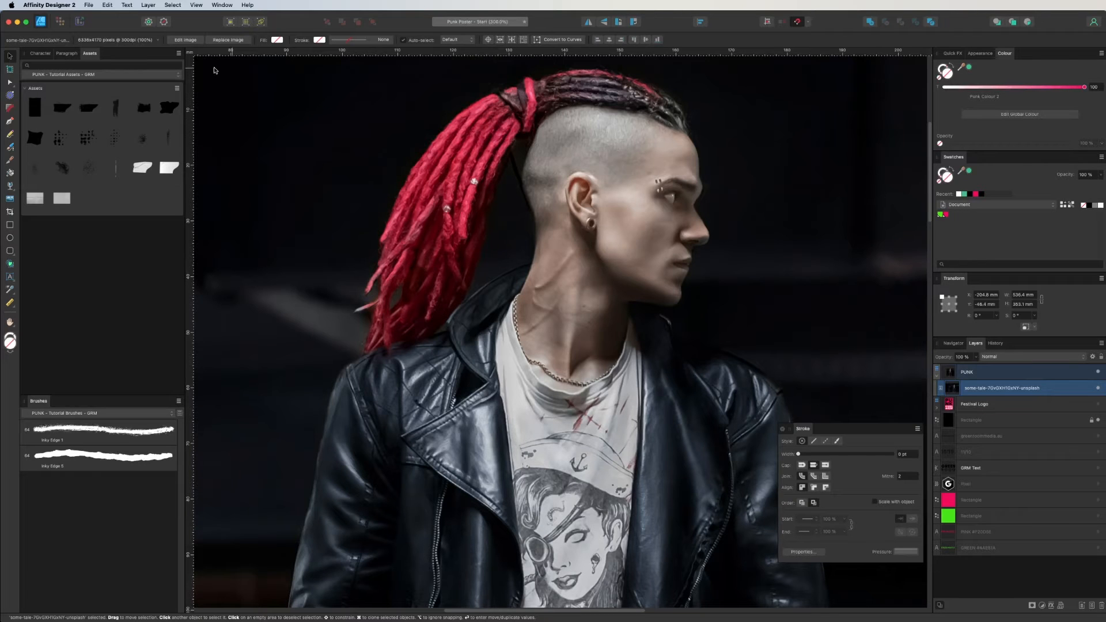
Step: Start a Pen tool outline at the man's front hairline and trace the forehead and brow down to the nose
key("p")
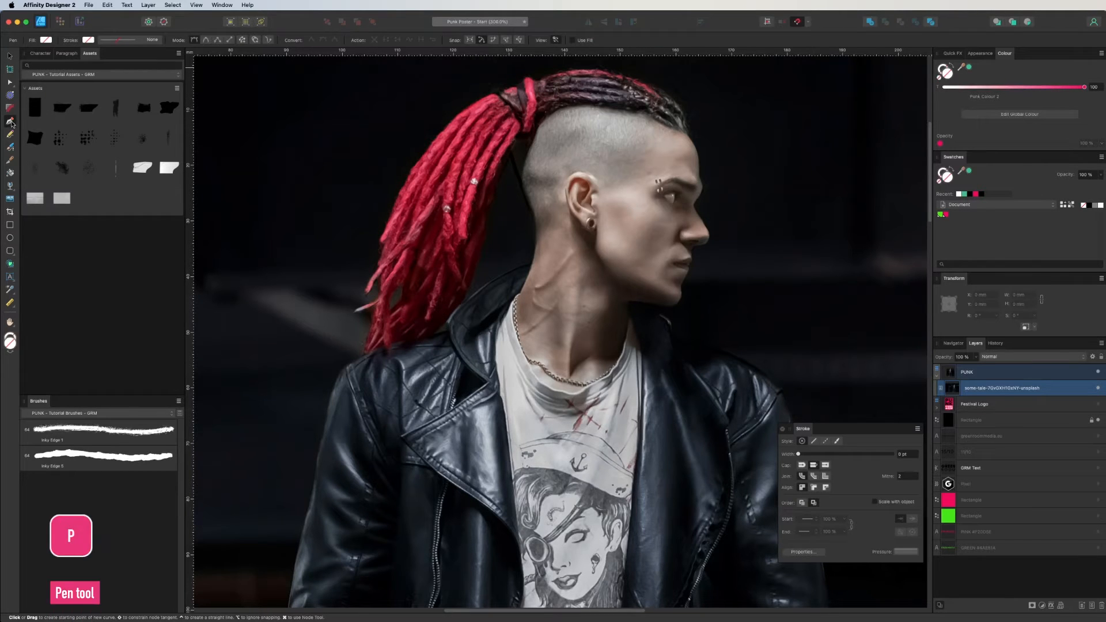
scroll(632, 156, "up", 3)
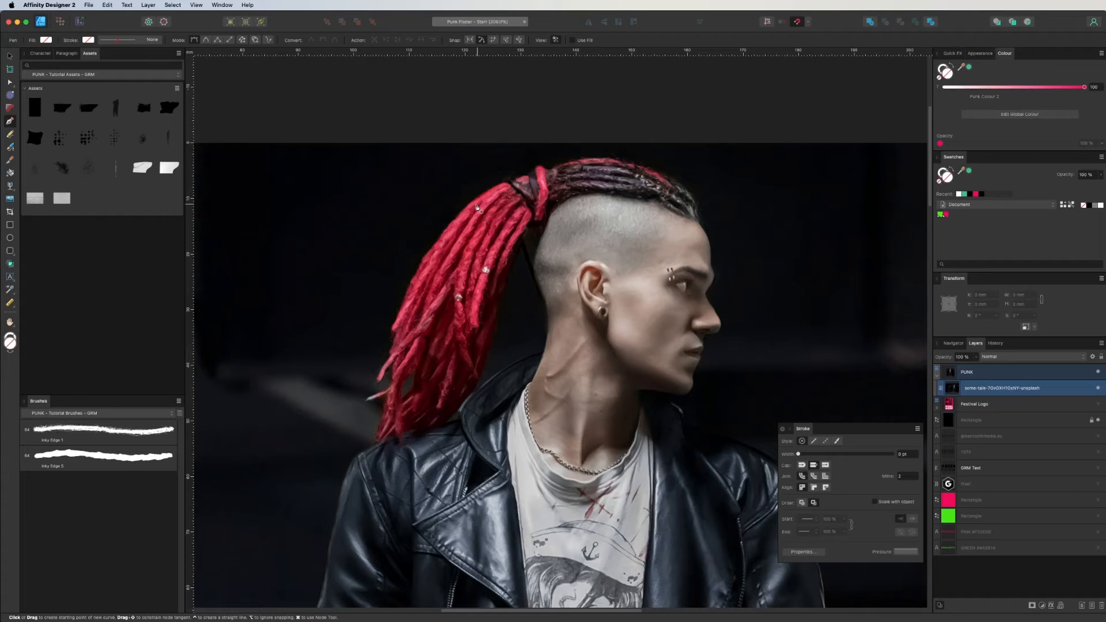
key("super+equal")
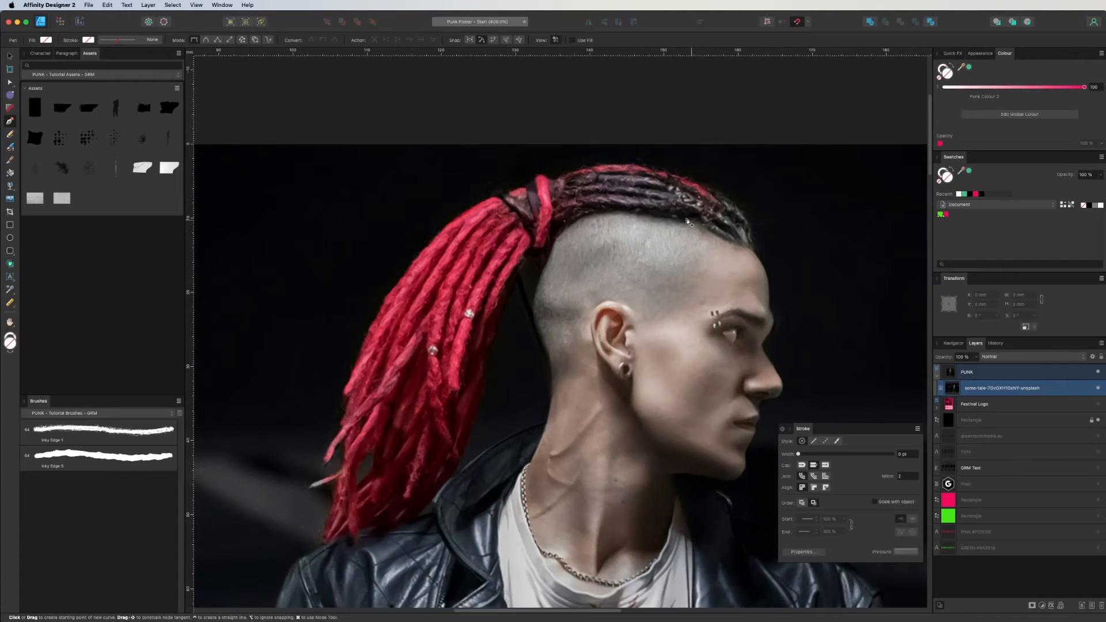
scroll(458, 295, "up", 3)
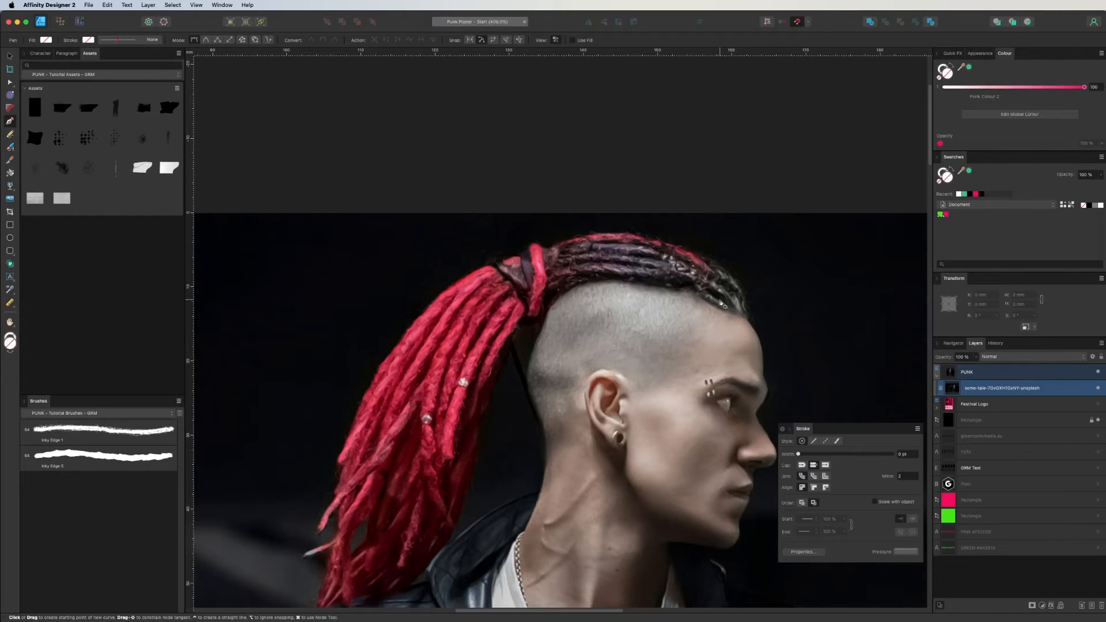
left_click_drag(728, 300, 741, 312)
key("super+plus")
left_click_drag(801, 356, 717, 203)
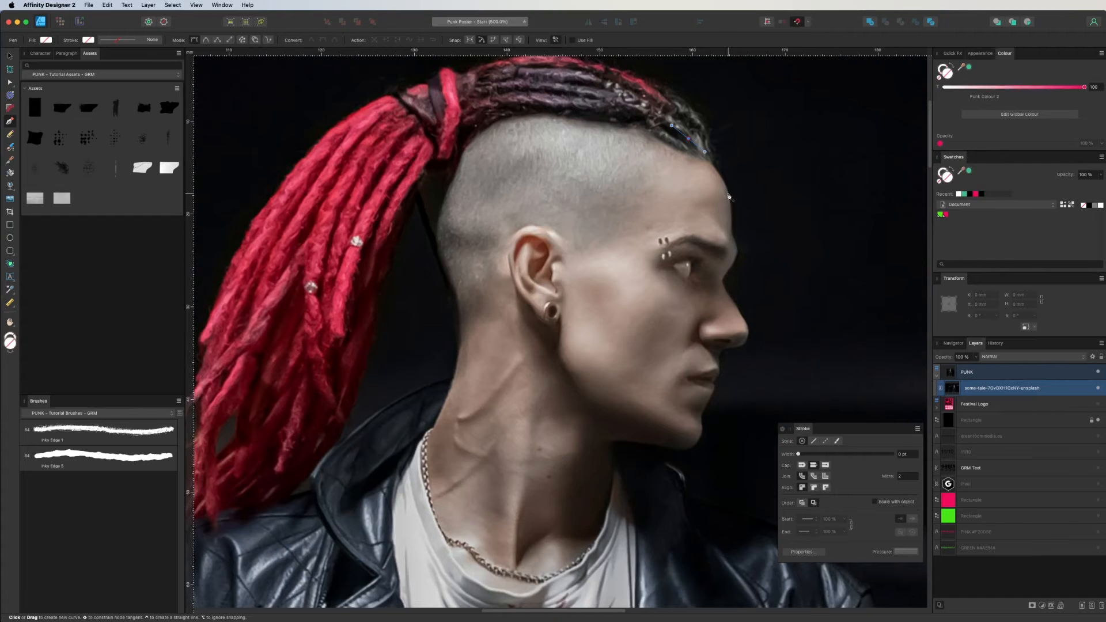
mouse_move(729, 195)
left_mouse_down()
mouse_move(735, 267)
mouse_move(721, 286)
mouse_move(739, 316)
left_mouse_up()
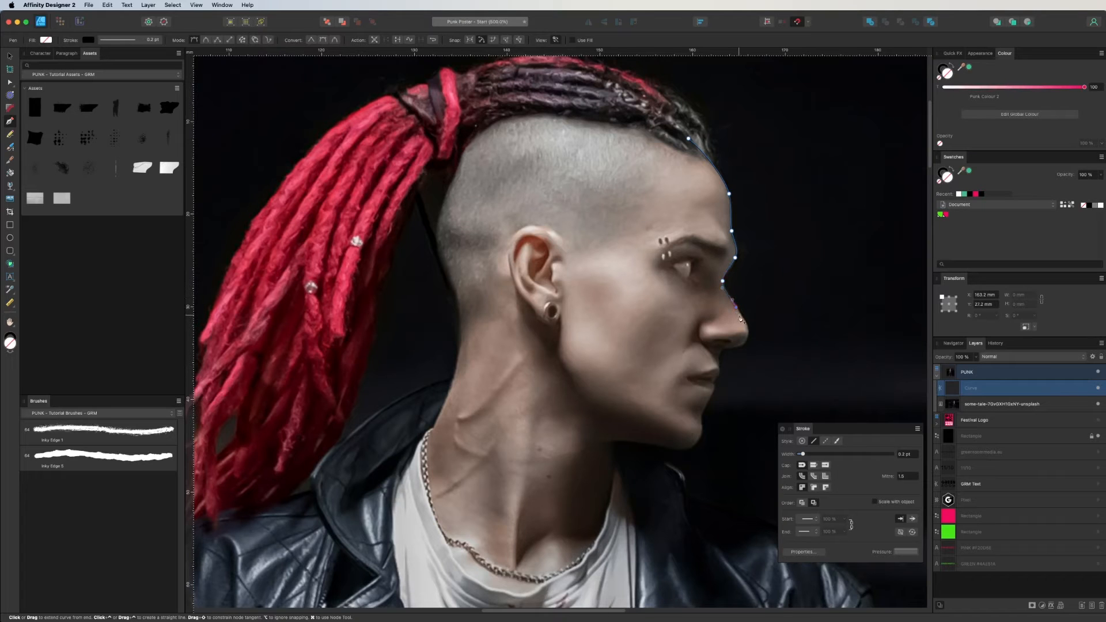
Step: Continue the outline around the nose, mouth, chin and collar, then along the shoulder on the photo's right side
left_click_drag(746, 337, 608, 443)
left_click(678, 451)
left_click(613, 453)
left_click_drag(669, 464, 580, 163)
left_click_drag(680, 295, 694, 180)
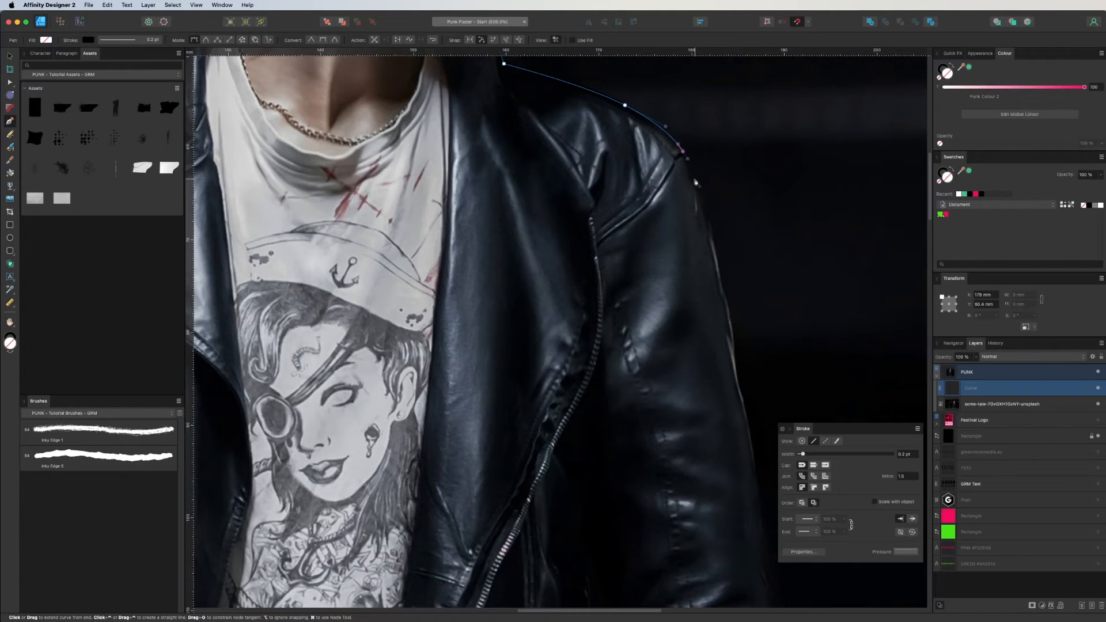
Step: Trace the outer edge of the right-hand sleeve in the photo from the upper arm down to near the cuff
left_click(713, 253)
scroll(714, 265, "down", 5)
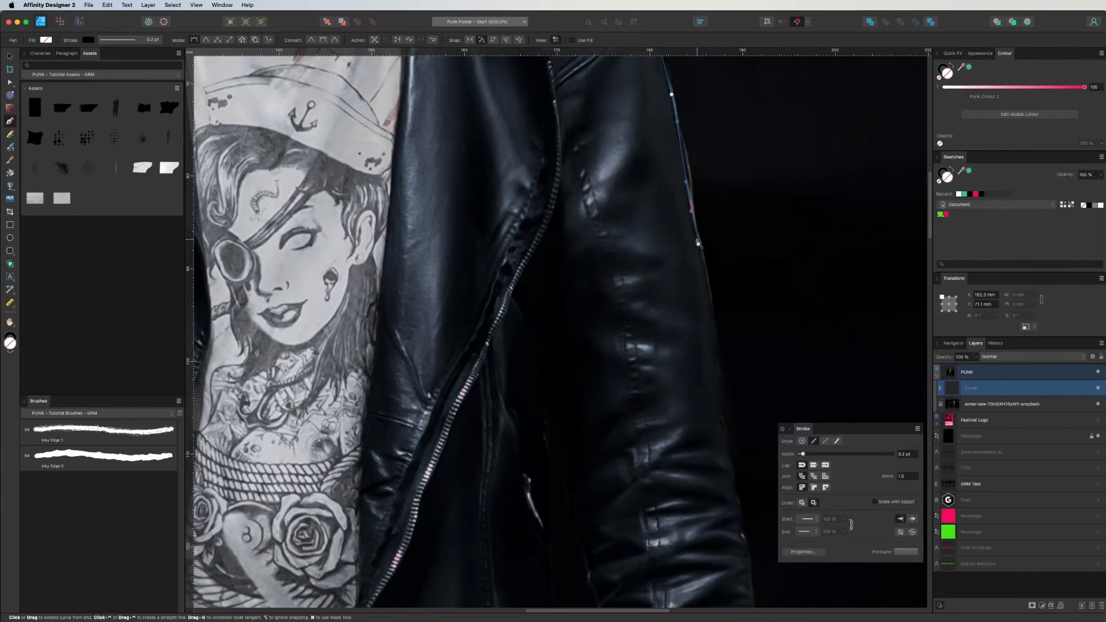
left_click(712, 329)
scroll(697, 287, "down", 7)
left_click(674, 226)
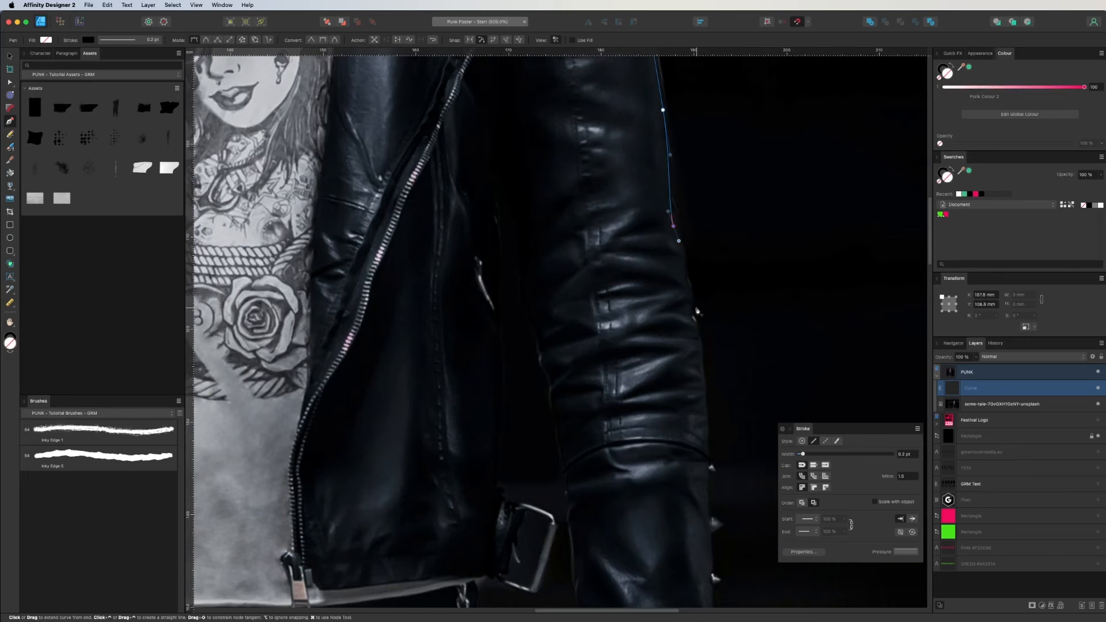
left_click(684, 273)
left_click(690, 299)
left_click(696, 324)
left_click(700, 356)
left_click(709, 458)
scroll(708, 461, "down", 6)
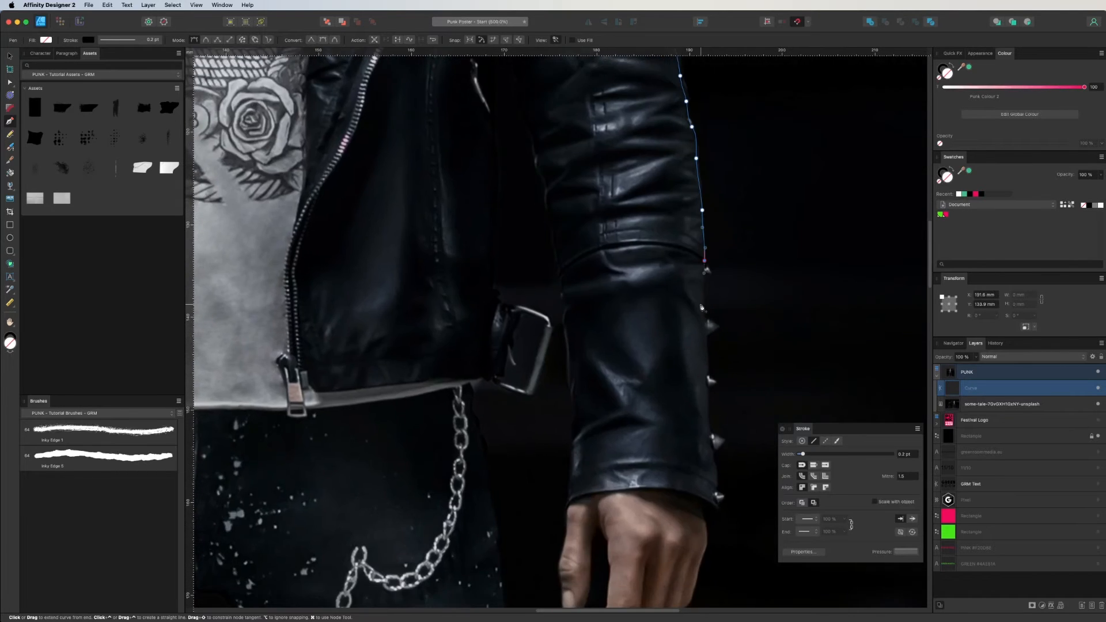
left_click(709, 432)
Step: Run the outline straight across the figure below the jacket hem, then trace up the jacket's opposite side edge
key("space")
left_click_drag(301, 331, 698, 276)
left_click_drag(362, 402, 652, 397)
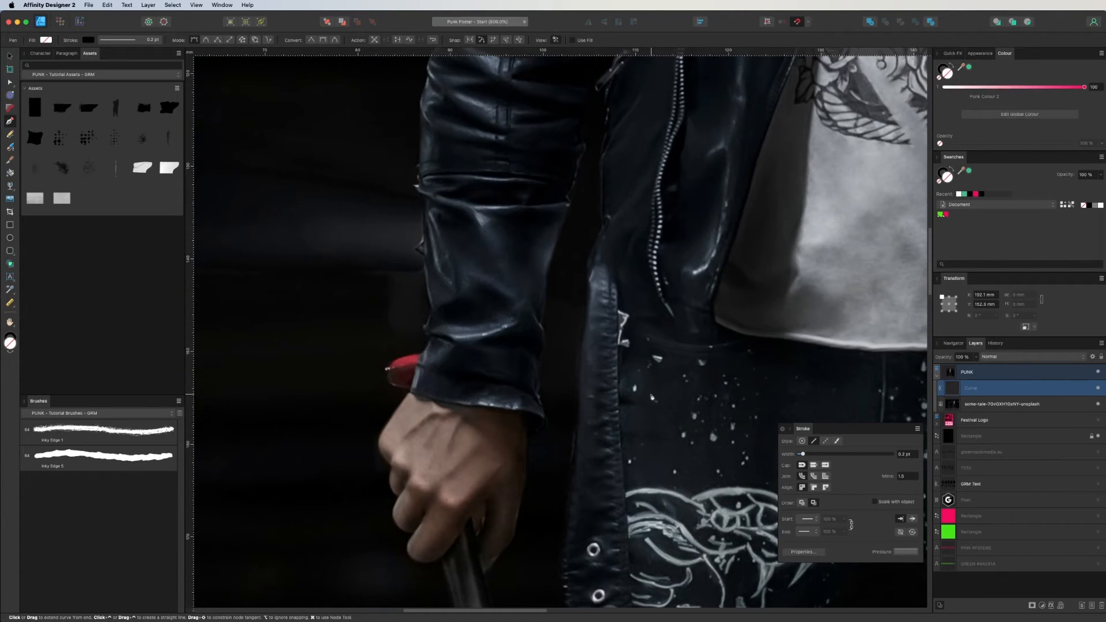
left_click(578, 387, "shift")
left_click_drag(585, 291, 586, 277)
left_click_drag(596, 242, 599, 229)
left_click_drag(599, 201, 601, 187)
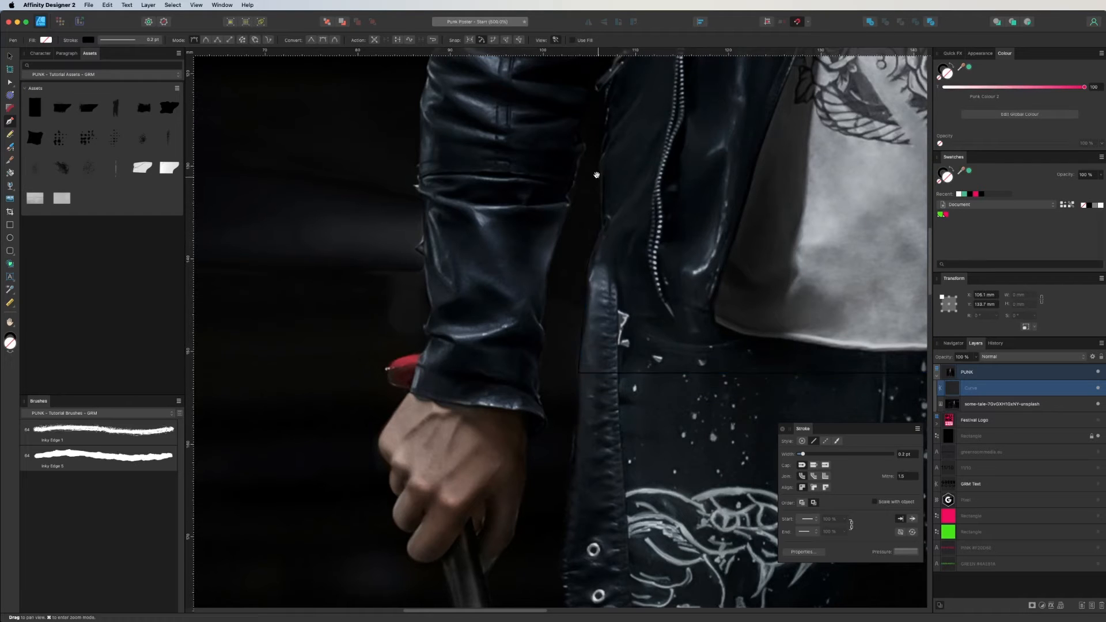
Step: Trace around the gap between the jacket body and the inner edge of the photo's left-hand sleeve
left_click_drag(603, 137, 624, 351)
left_click_drag(626, 349, 628, 337)
left_click_drag(627, 309, 628, 299)
left_click(628, 292)
left_click(618, 307)
left_click(614, 303)
left_click_drag(601, 362, 601, 373)
left_click_drag(599, 392, 592, 400)
Step: Trace the outer edge of the photo's left-hand sleeve upward from the cuff past the elbow
left_click(441, 586)
left_click(447, 545)
left_click(436, 462)
left_click(441, 411)
left_click(437, 383)
left_click(440, 328)
left_click(450, 279)
left_click_drag(459, 259, 497, 433)
left_click(505, 378)
left_click(512, 330)
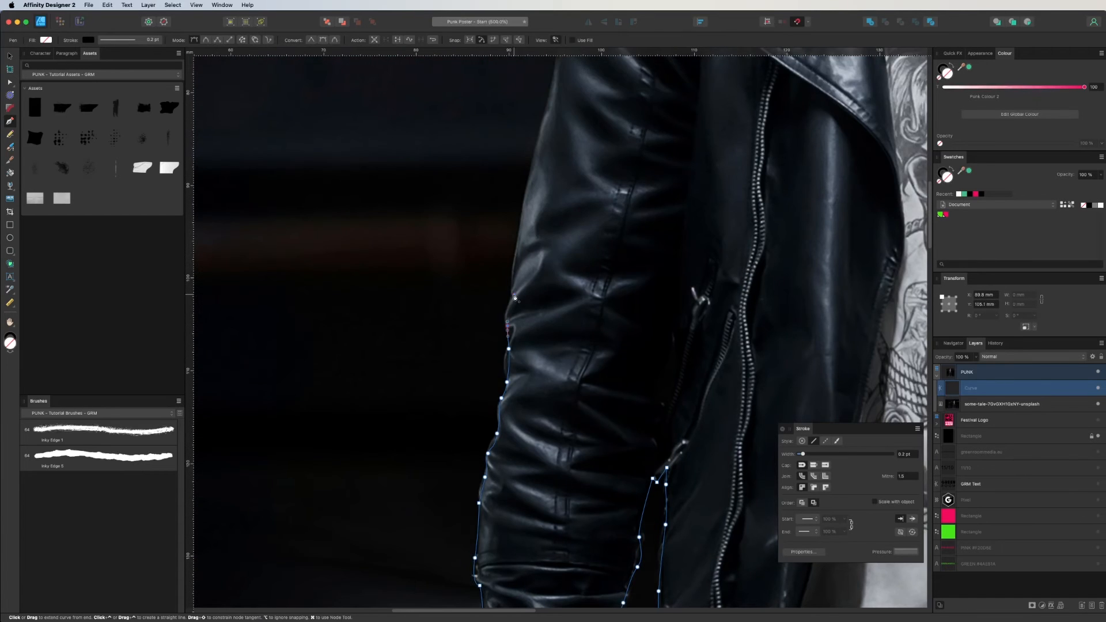
Step: Extend the outline up the upper arm and over the shoulder beneath the dreadlocks to the jacket collar
left_click_drag(512, 317, 531, 500)
left_click(535, 437)
left_click_drag(558, 274, 555, 443)
left_click(581, 317)
left_click(624, 223)
left_click_drag(647, 225, 617, 348)
left_click(637, 318)
left_click(723, 299)
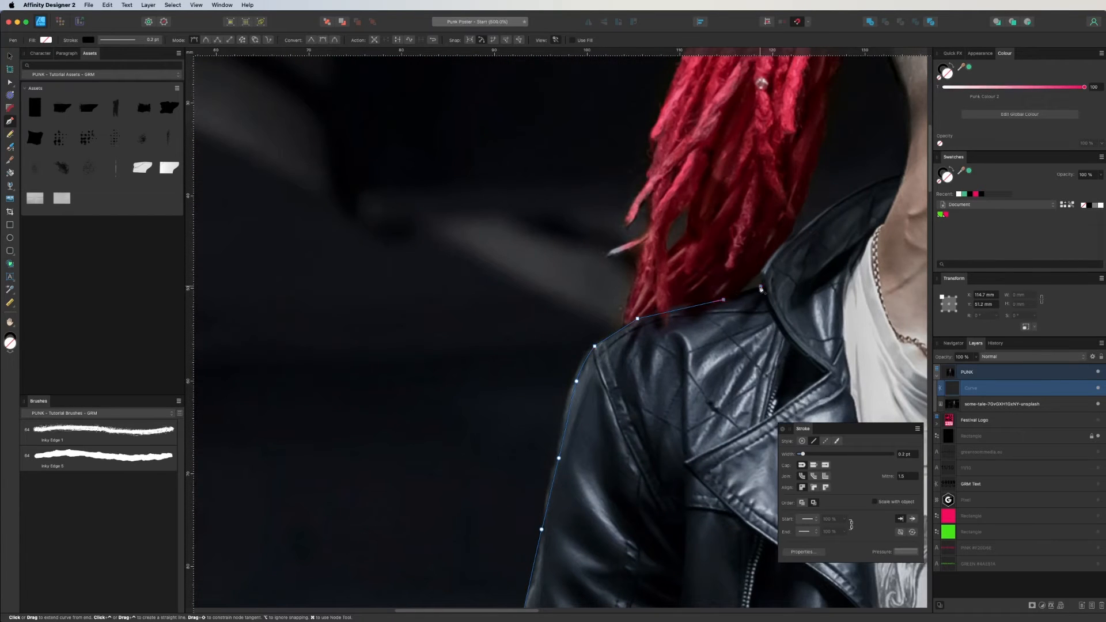
left_click(761, 286)
Step: Trace the collar, neck and back of the head, then close the outline at the front hairline
left_click_drag(769, 254, 692, 381)
left_click_drag(741, 344, 768, 322)
left_click(810, 307)
left_click(828, 300)
left_click_drag(828, 238, 817, 197)
left_click_drag(800, 154, 775, 261)
left_click_drag(857, 226, 532, 290)
left_click(733, 281)
Step: Give the traced outline a stroke in the previously picked green colour with a width of 2 pt
key("v")
key("super+minus")
left_click_drag(621, 483, 589, 270)
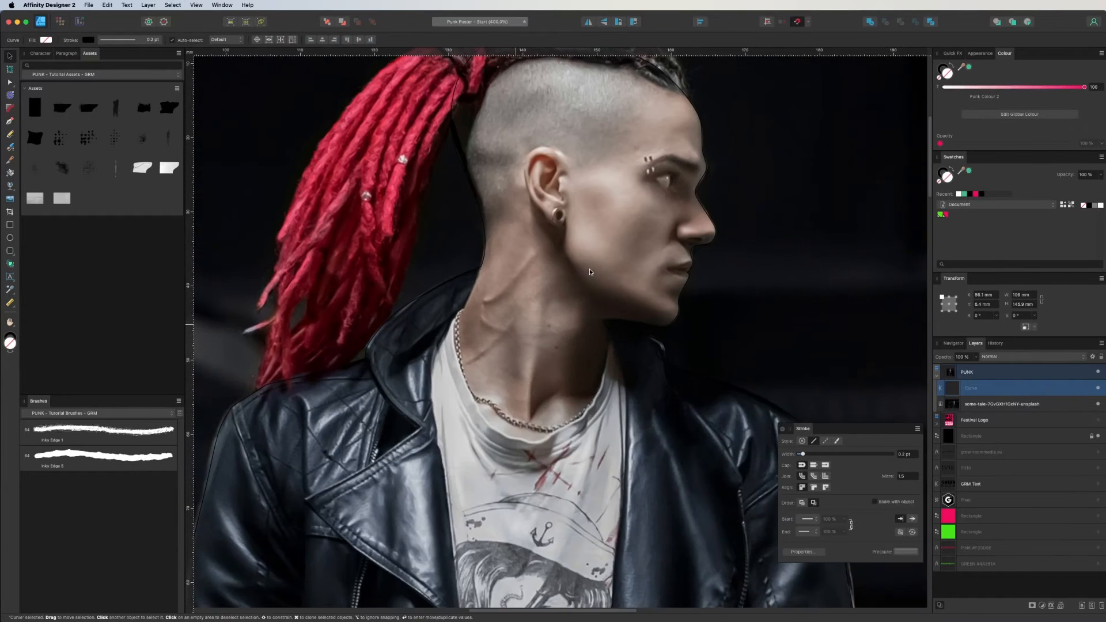
key("super+minus")
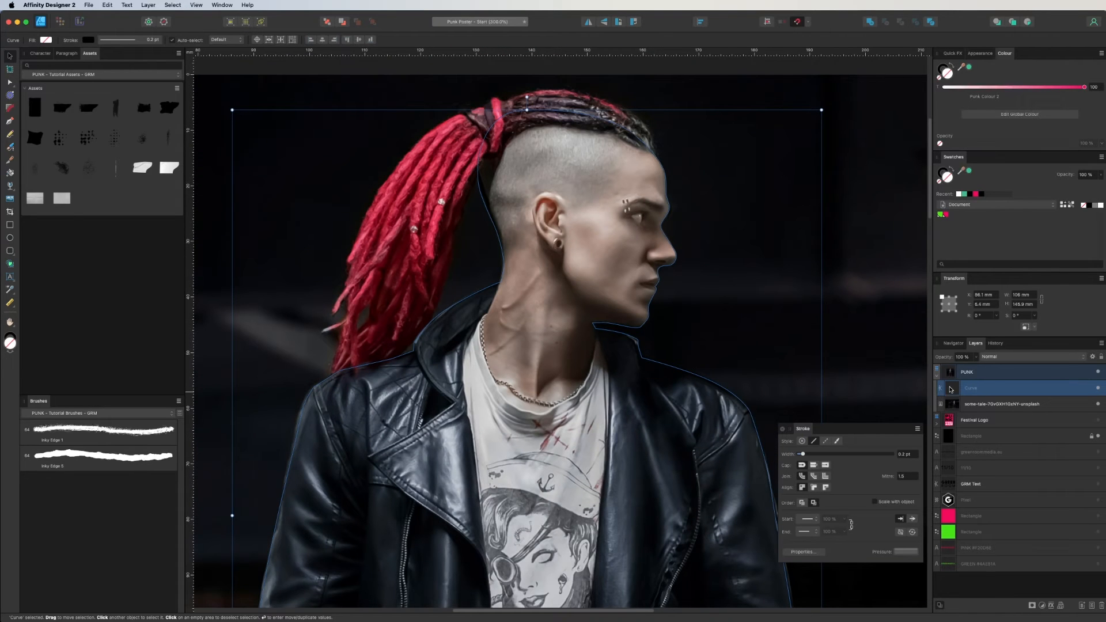
left_click(938, 72)
left_click(969, 68)
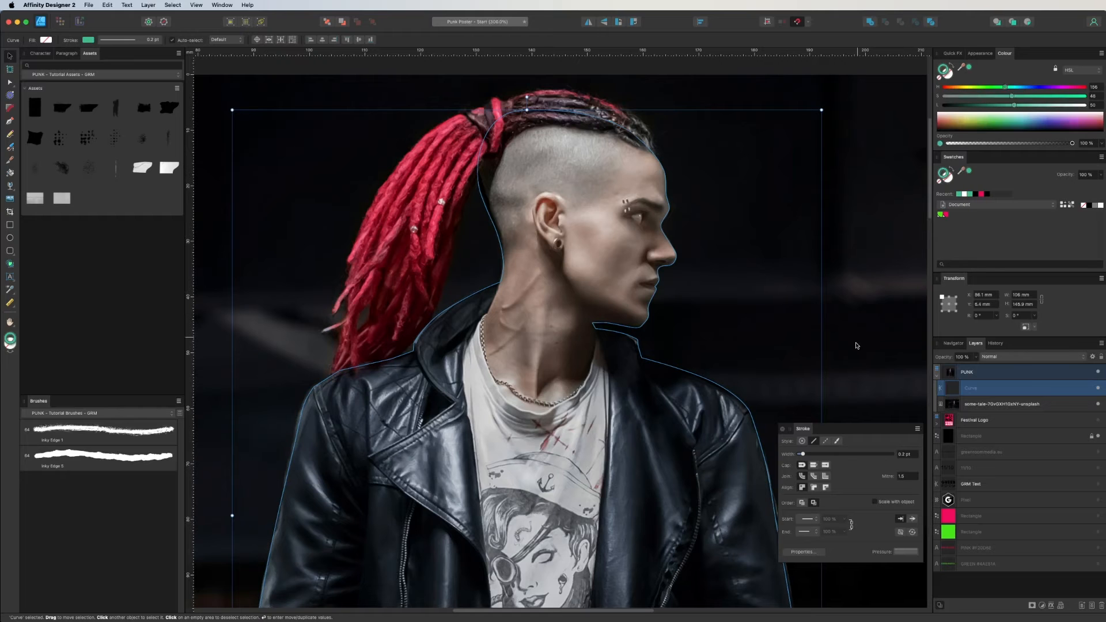
left_click_drag(811, 454, 821, 454)
key("super+minus")
key("super+minus")
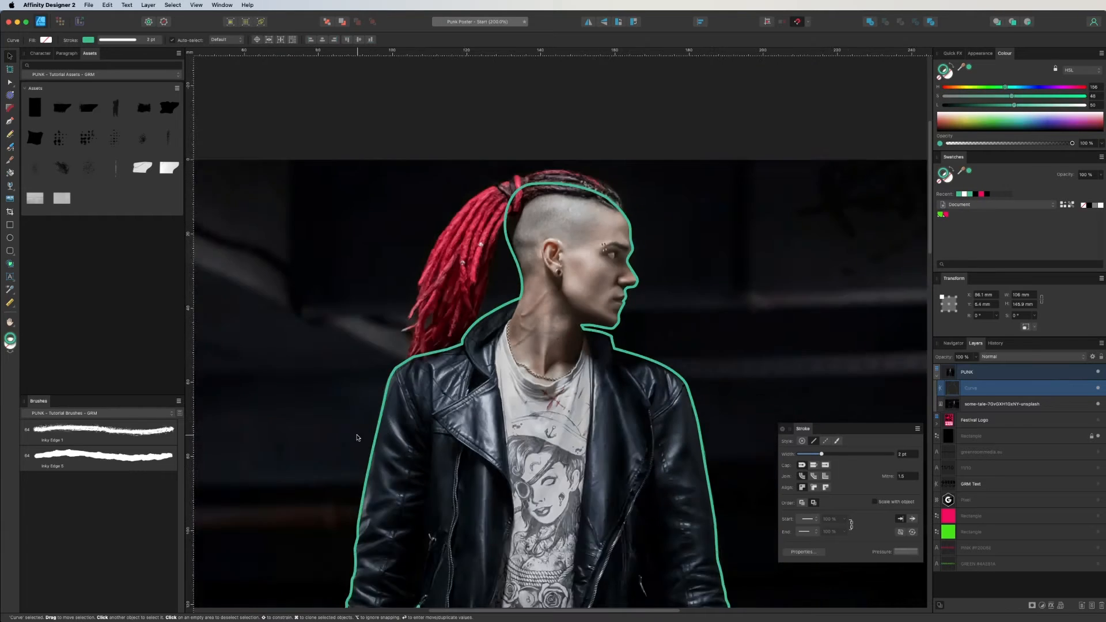
key("super+plus")
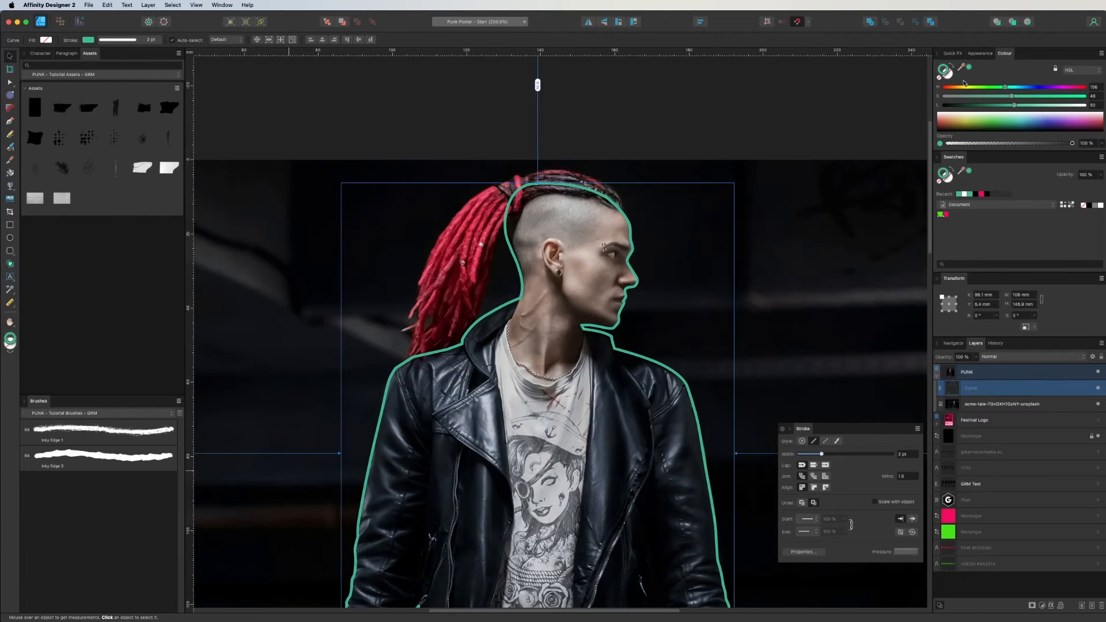
Step: Remove the traced outline's stroke and clip the photo inside the curve to cut the man out
left_click(939, 79)
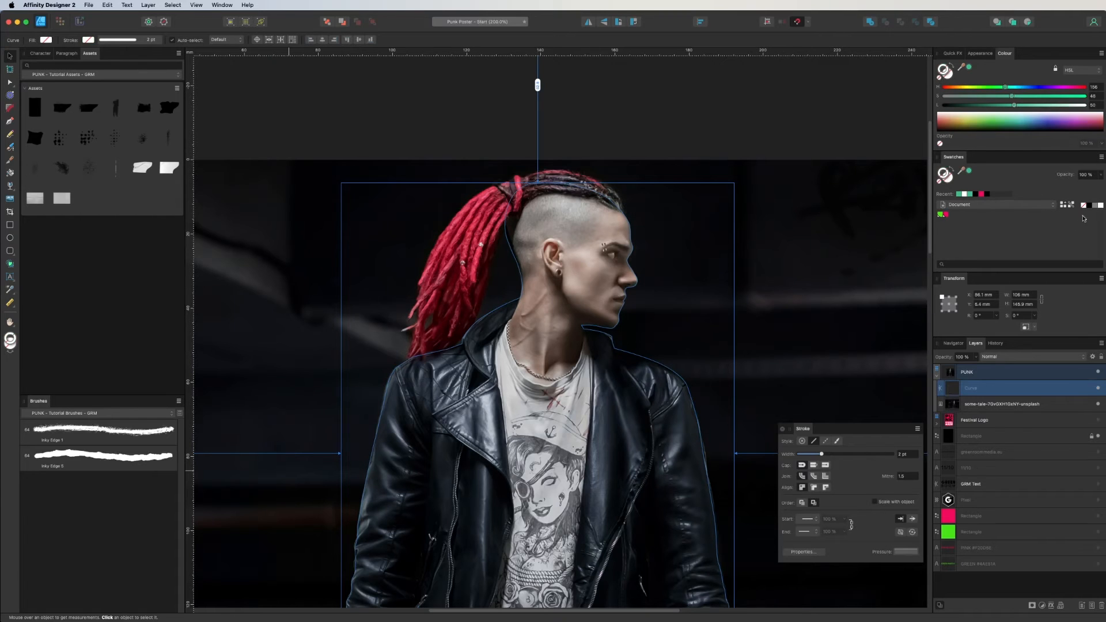
left_click_drag(951, 407, 938, 390)
left_click(597, 108)
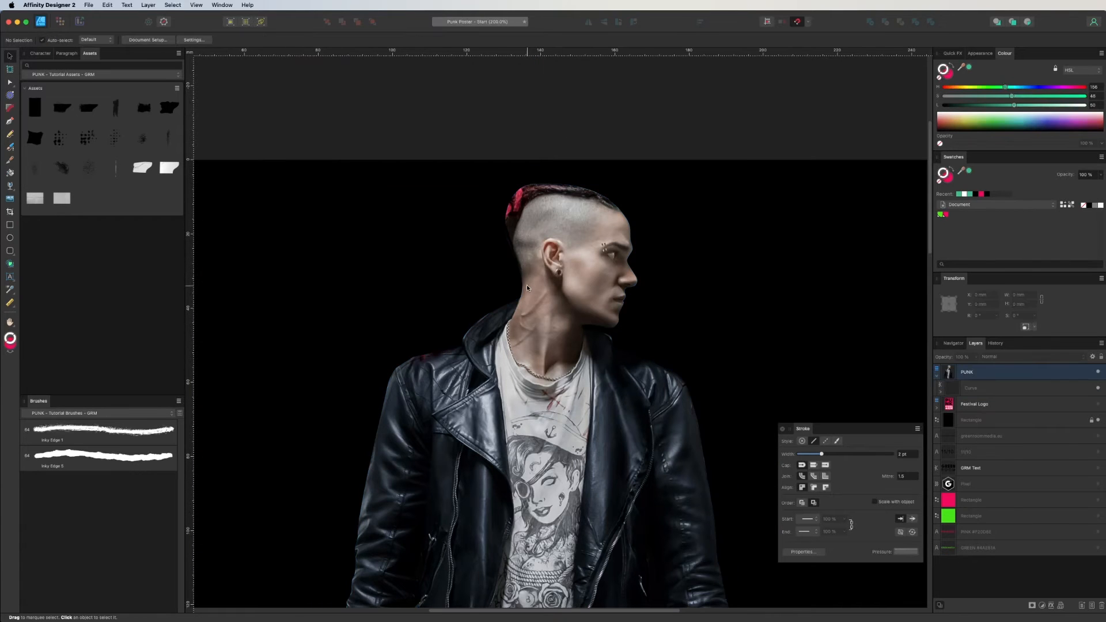
Step: Examine the cut-out's edges around the man's head, collar and leather jacket
key("super+minus")
left_click_drag(558, 502, 557, 410)
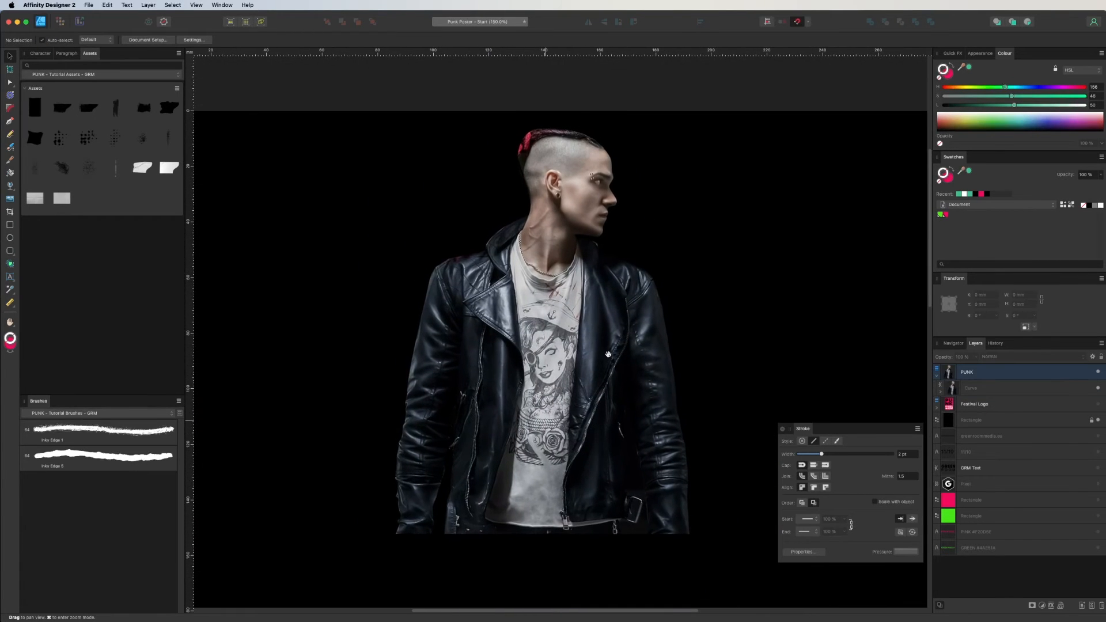
left_click_drag(622, 290, 626, 342)
key("super+plus")
key("super+plus")
key("super+plus")
key("super+plus")
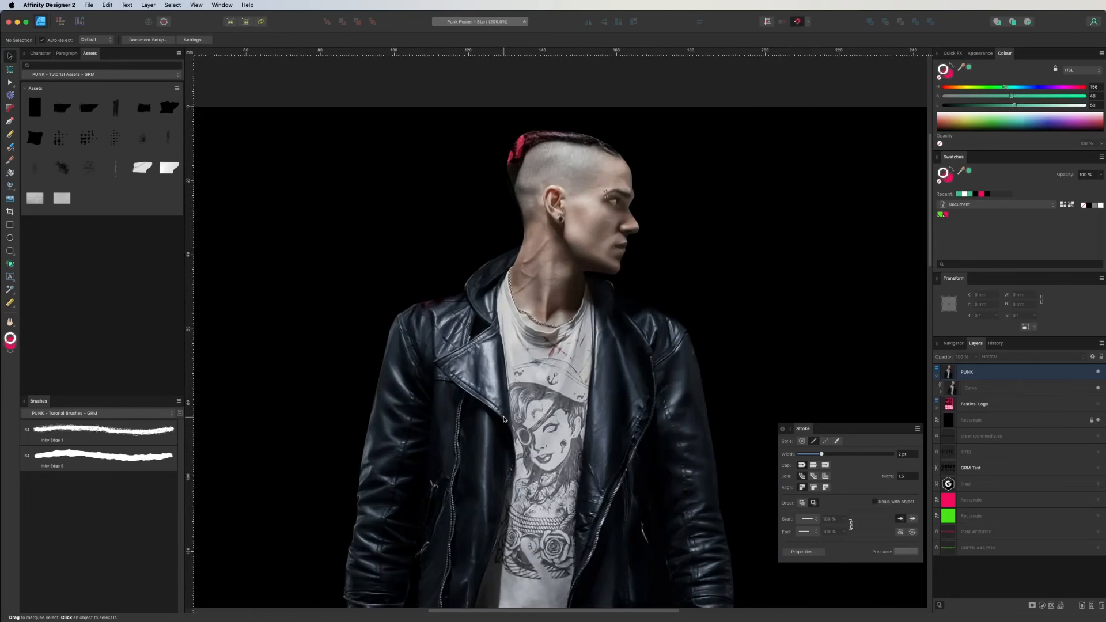
left_click_drag(648, 280, 652, 344)
key("super+minus")
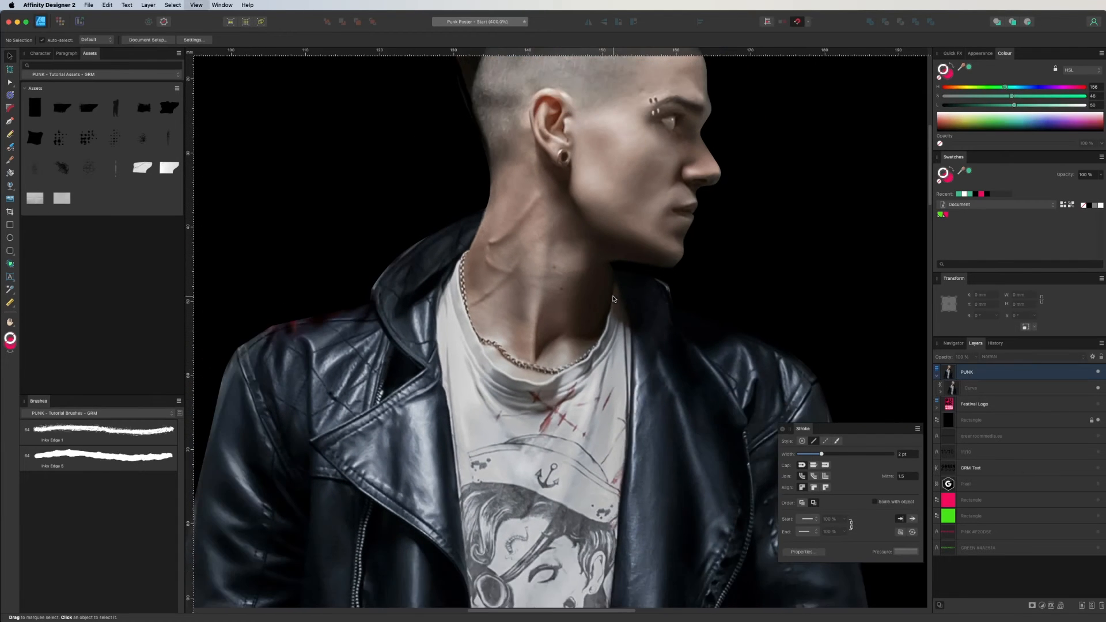
key("super+minus")
key("super+plus")
Step: Adjust the curve handle of the outline node on the photo's right-hand shoulder with the Node tool
left_click(958, 390)
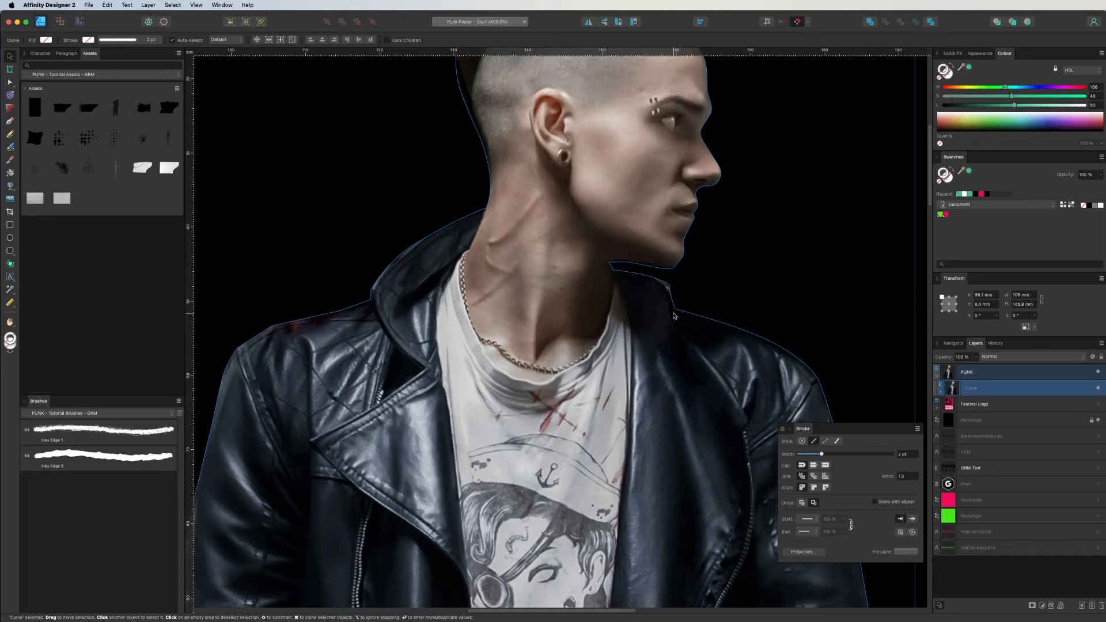
key("super+plus")
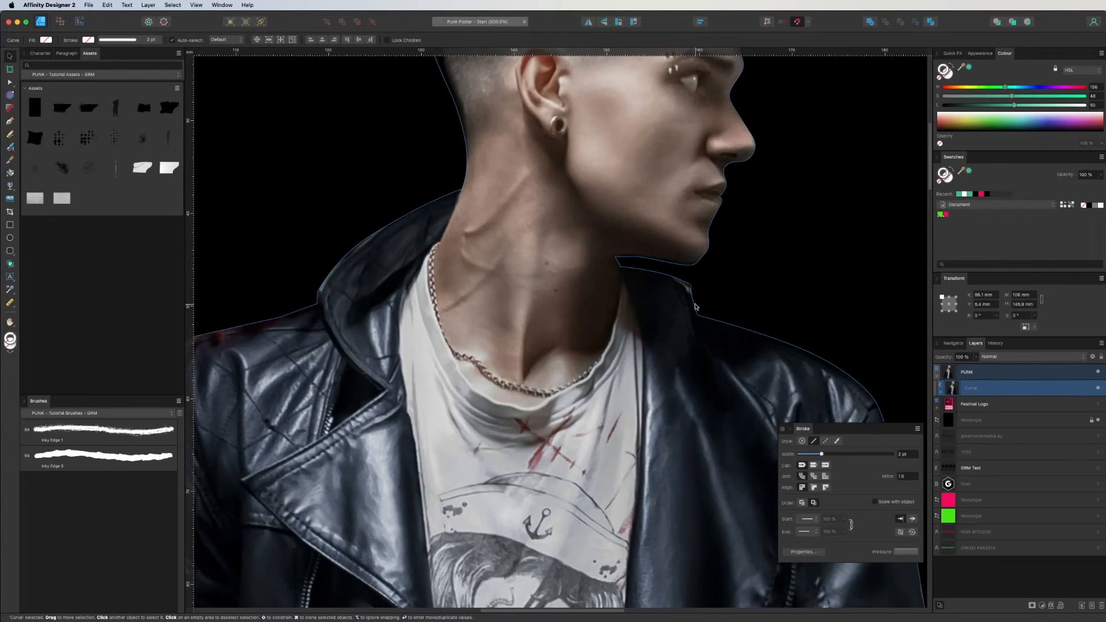
key("a")
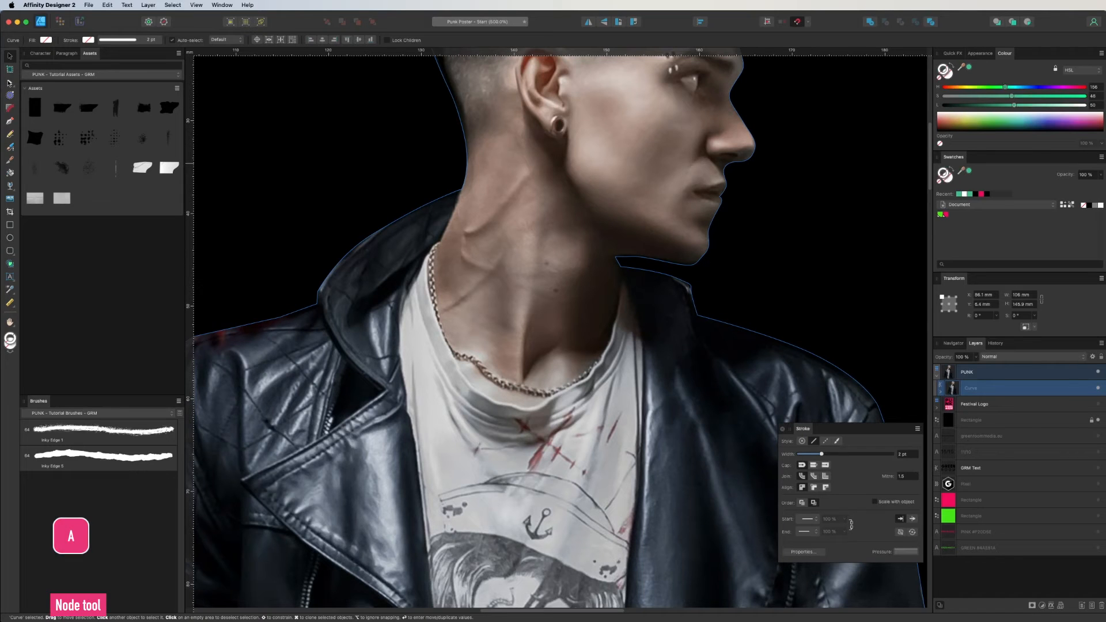
left_click(9, 84)
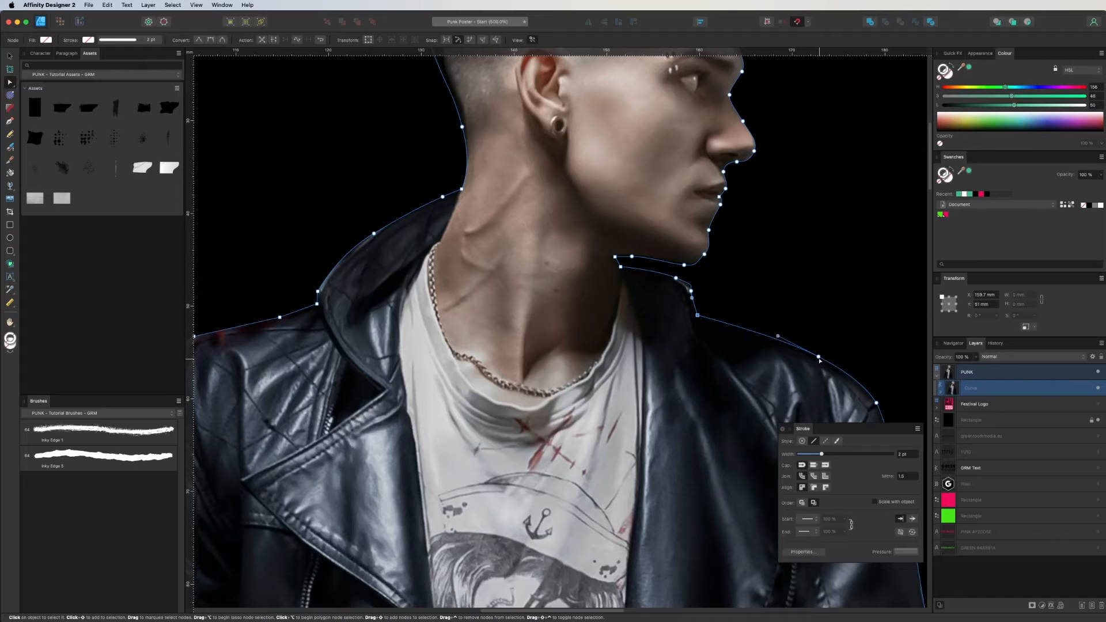
left_click(777, 336)
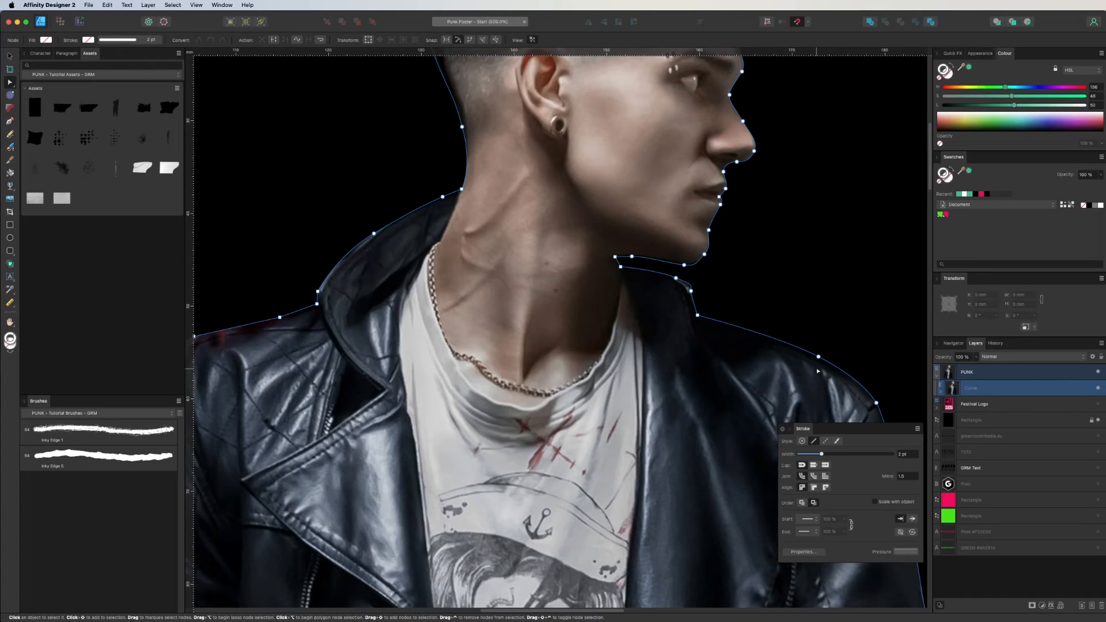
left_click_drag(777, 337, 789, 340)
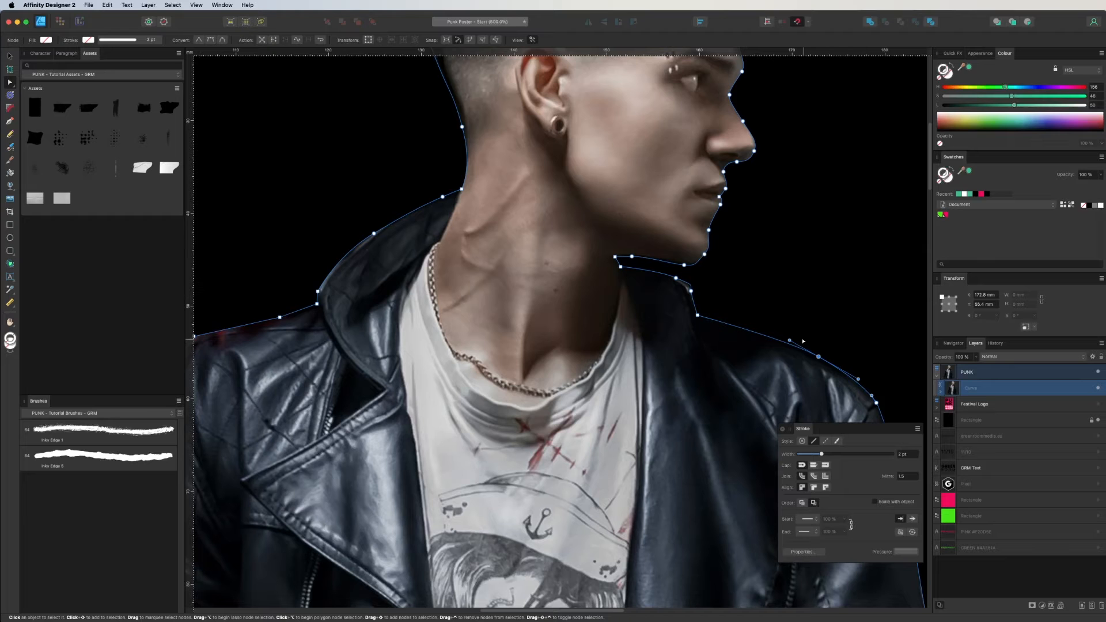
left_click(765, 337)
Step: Duplicate the cut-out curve to keep a spare outline, and delete the photo nested inside the upper copy
key("super+minus")
key("super+minus")
key("super+minus")
key("super+minus")
left_click_drag(700, 247, 762, 225)
key("v")
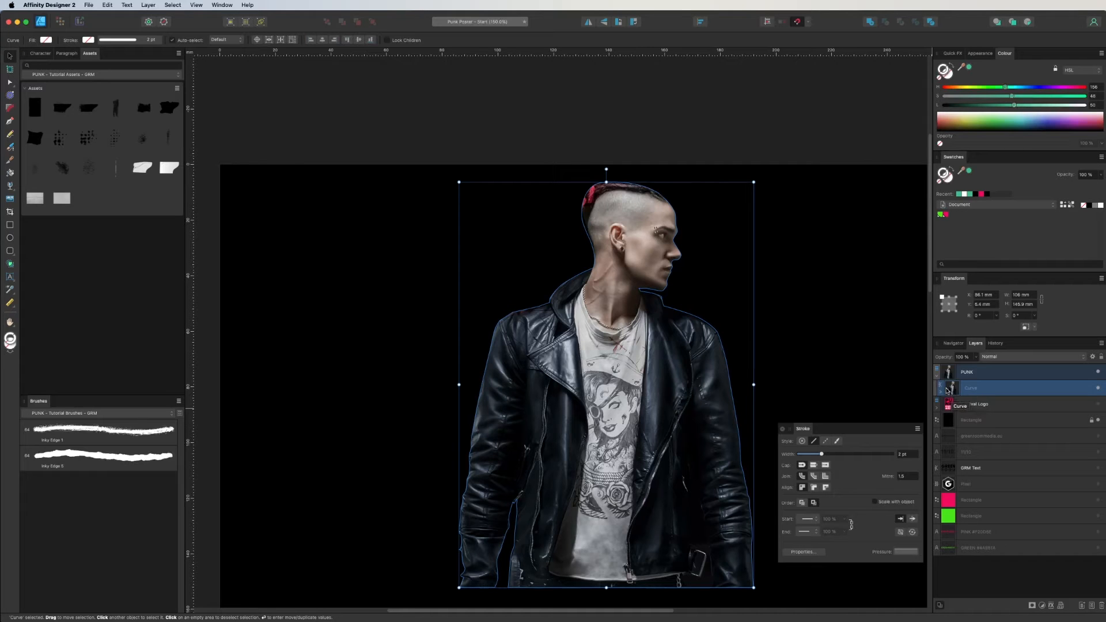
key("super+j")
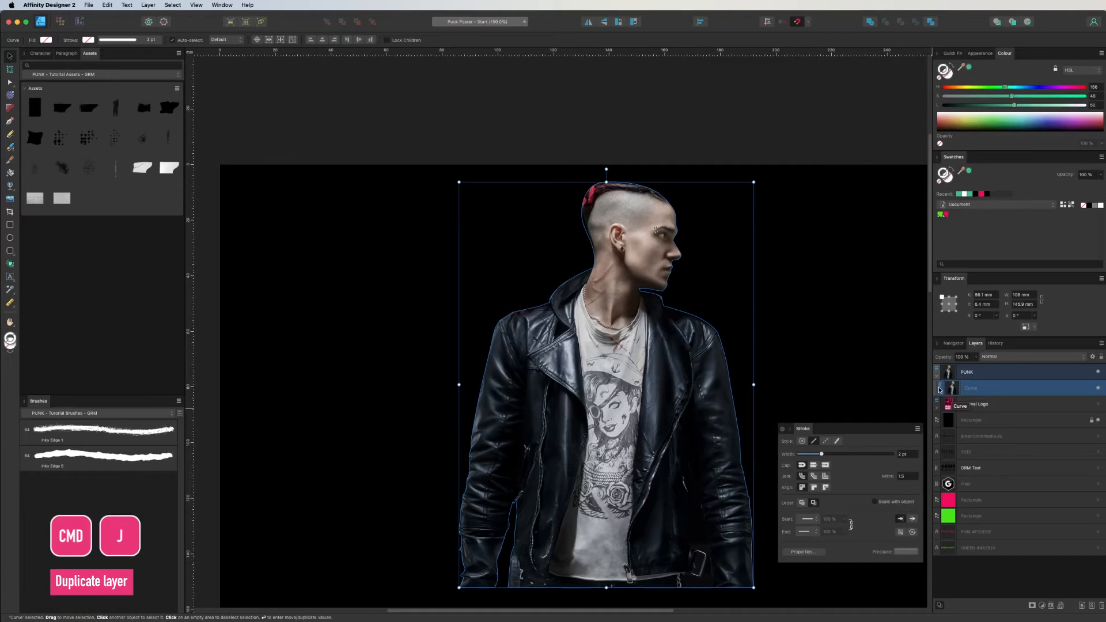
left_click(941, 393)
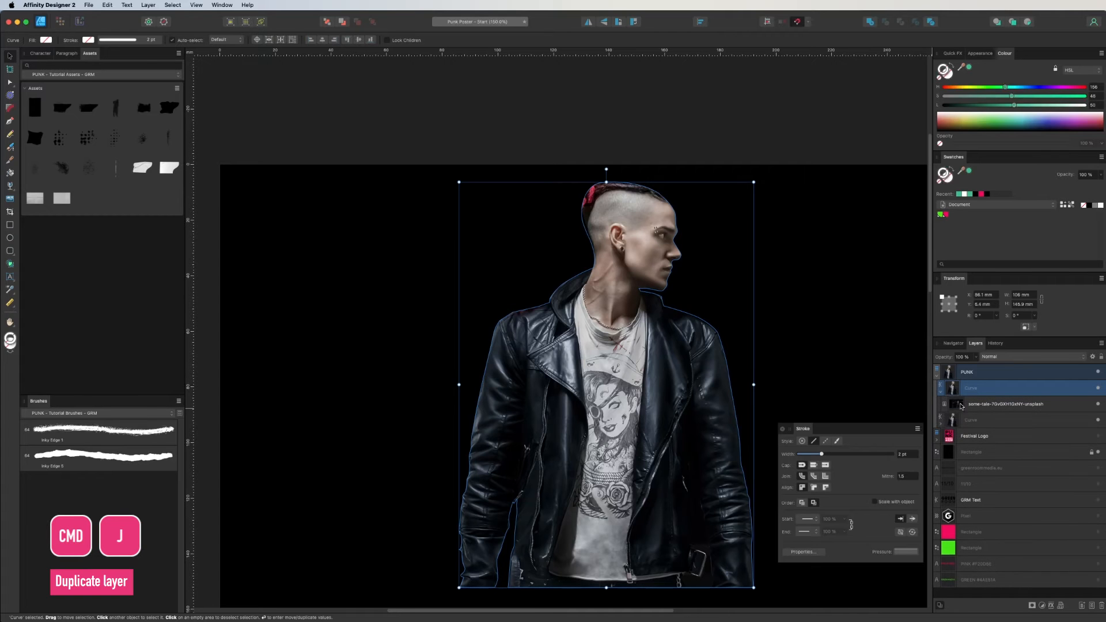
left_click(952, 406)
key("Delete")
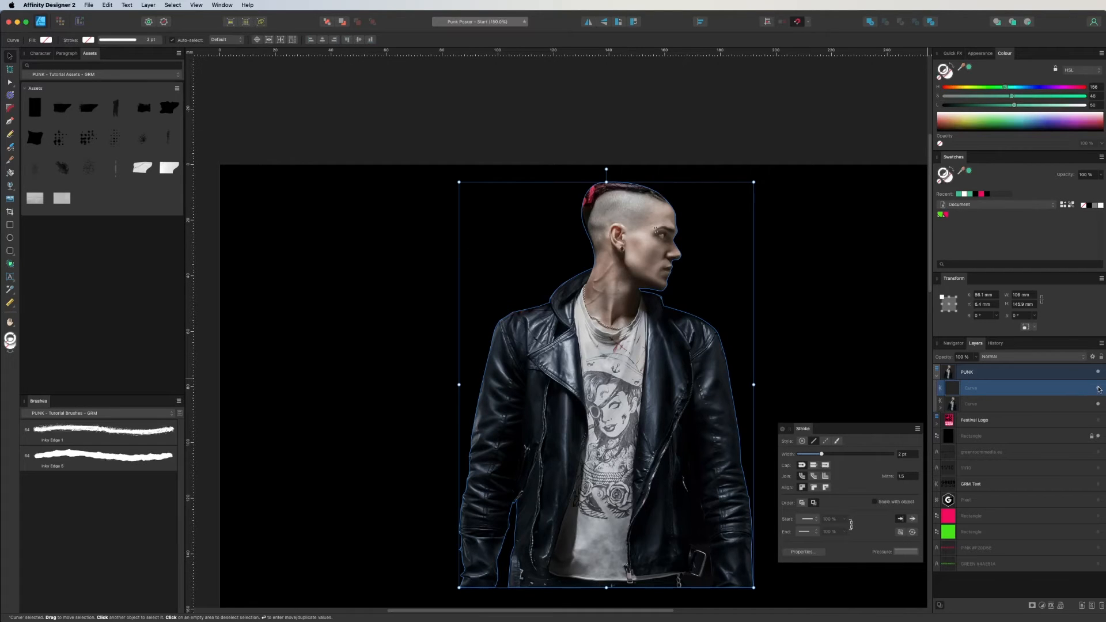
Step: Move the cut-out man and the spare outline together down the poster
key("super+1")
scroll(716, 402, "down", 3)
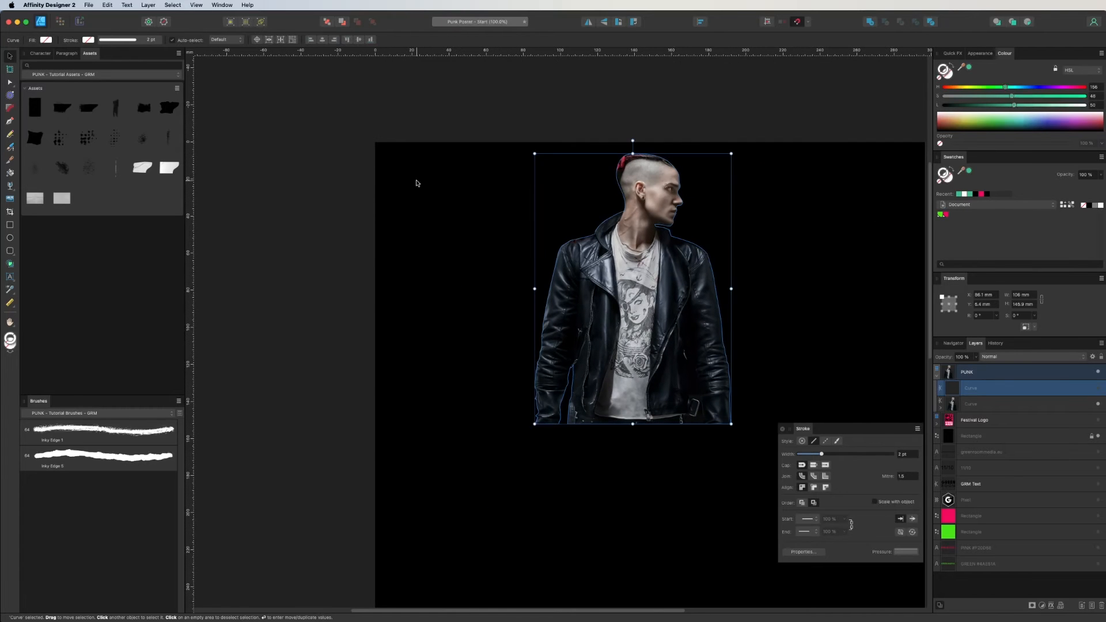
left_click(414, 180)
left_click(988, 387)
left_click(988, 404, "shift")
left_click_drag(632, 282, 621, 436)
Step: Draw a closed mohawk shape about 52 by 34 mm with the Pen tool, arching from the back of the head to a forward-pointing tip and the front hairline
scroll(621, 437, "up", 5)
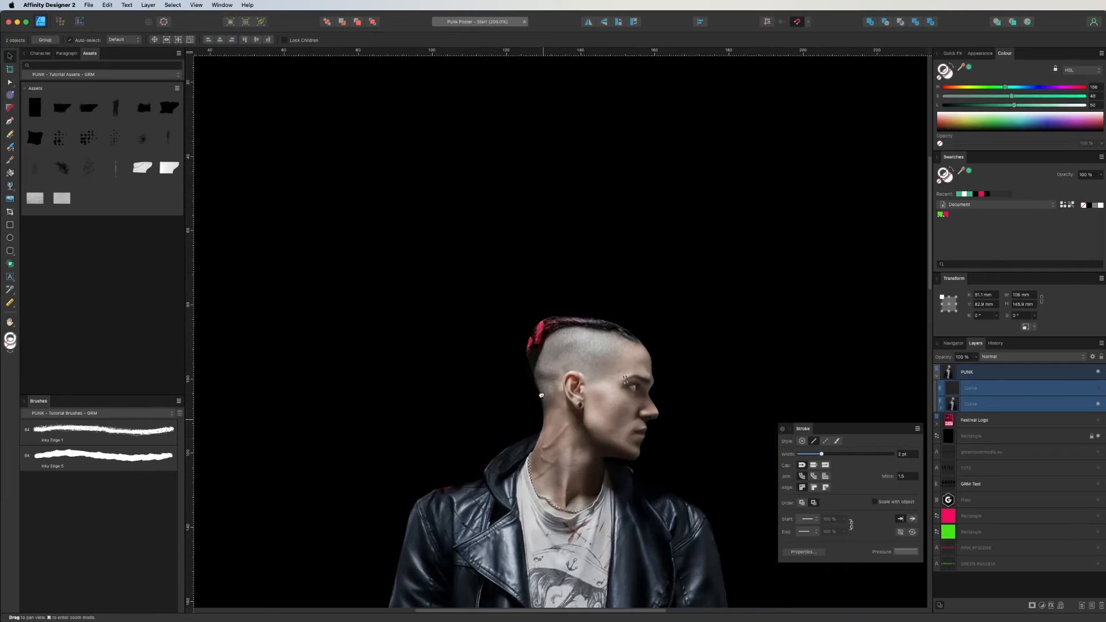
left_click_drag(605, 416, 590, 355)
key("p")
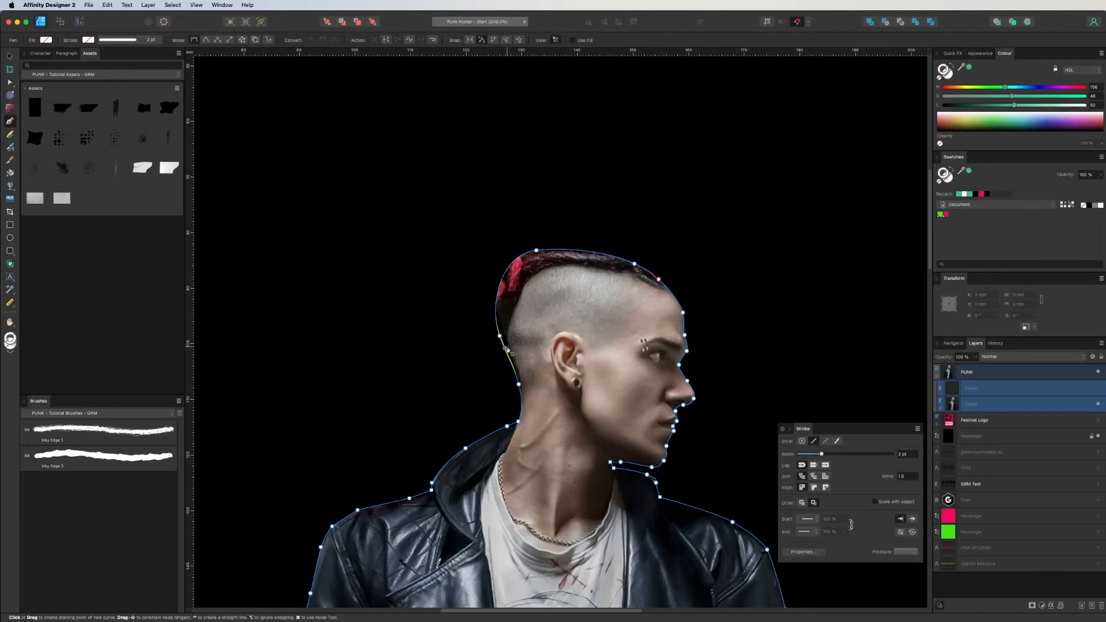
left_click_drag(494, 224, 534, 150)
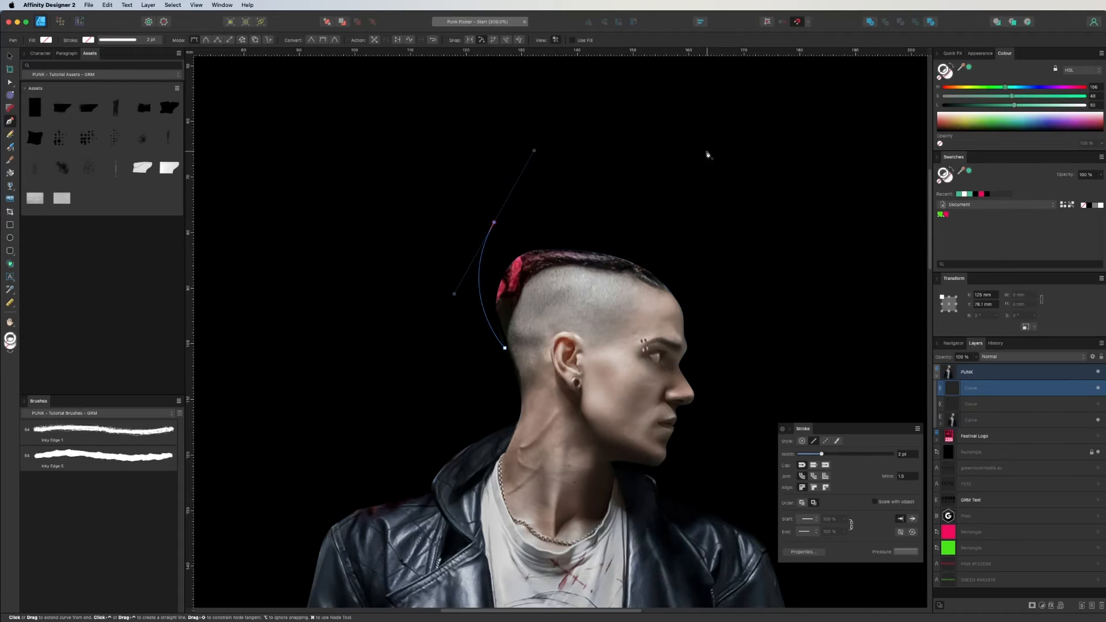
key("Escape")
left_click_drag(692, 171, 766, 192)
left_click(766, 233)
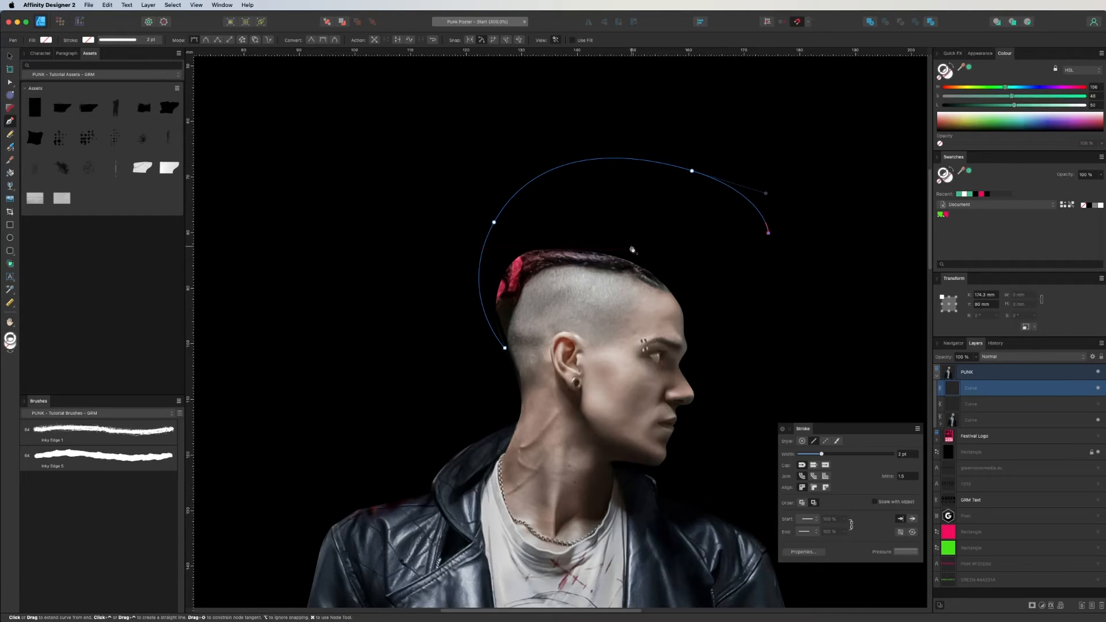
left_click_drag(668, 236, 643, 269)
left_click(660, 287)
left_click(504, 348)
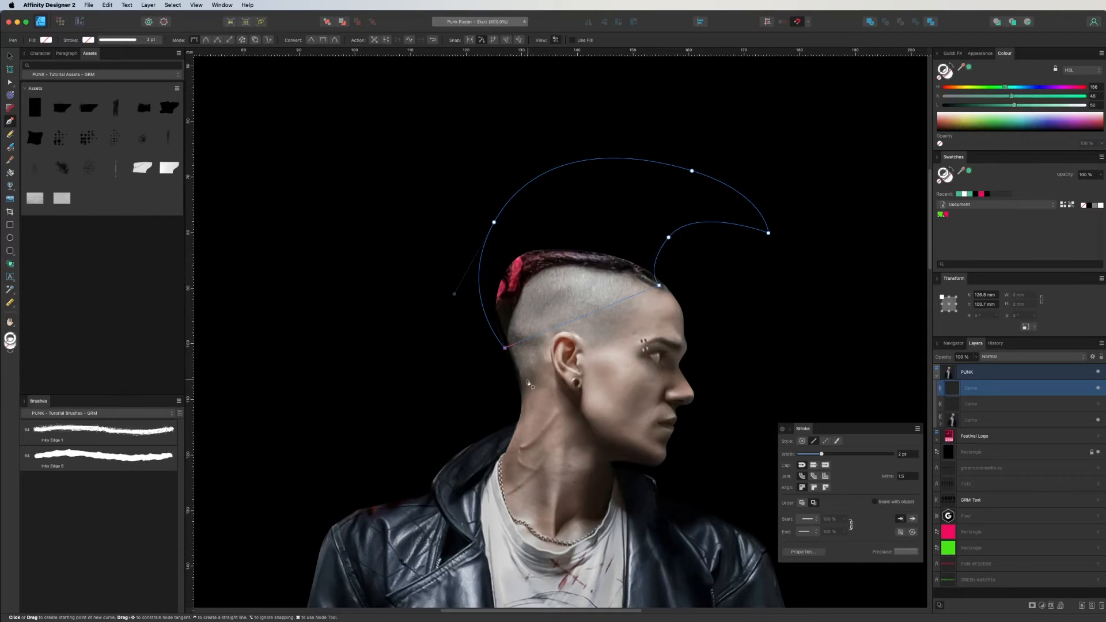
Step: Fill the mohawk shape with green and place it behind the cut-out man in the layer order
key("v")
left_click(1004, 105)
left_click(951, 65)
left_click(948, 74)
key("super+bracketleft")
key("super+bracketleft")
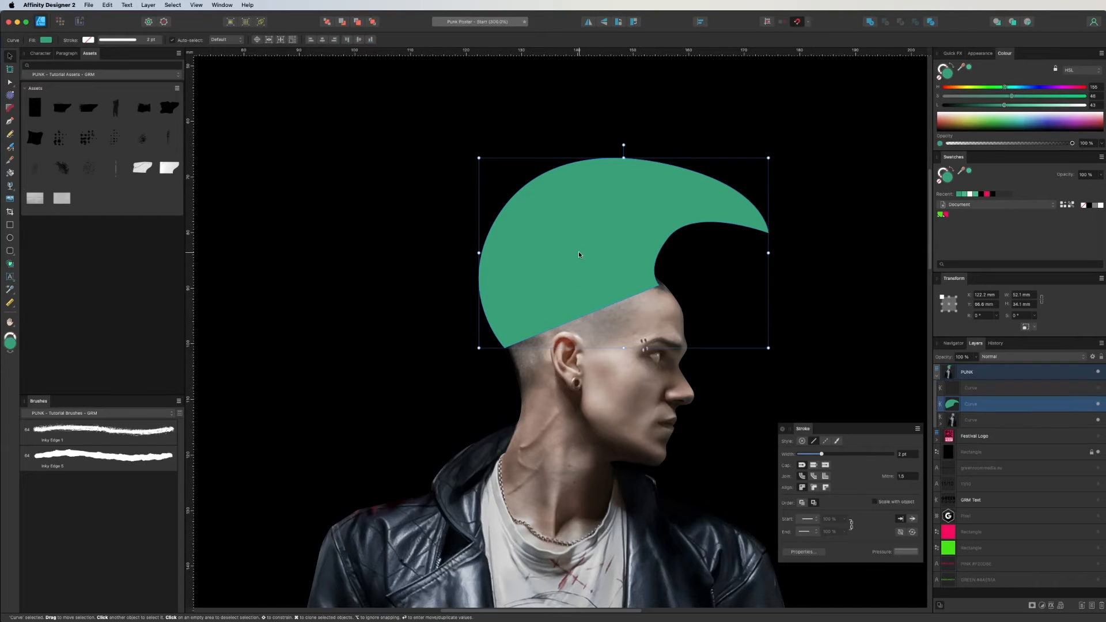
Step: Refine the mohawk with the Node tool by shifting the forehead node, lowering the pointed tip and reshaping the inner curve
key("a")
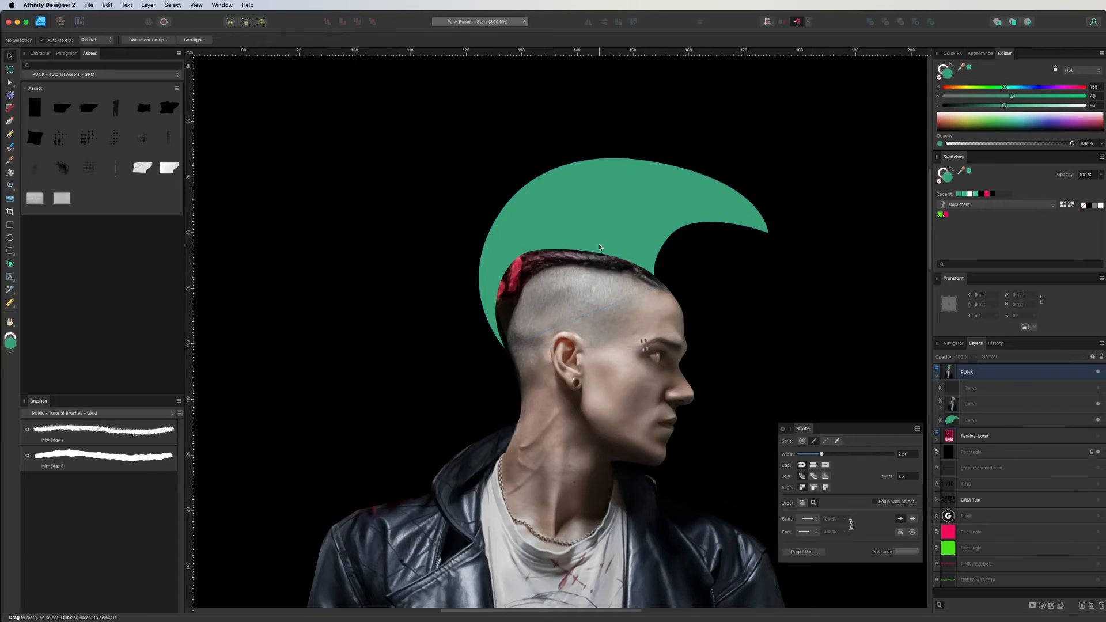
left_click(667, 285)
left_click_drag(668, 286, 668, 292)
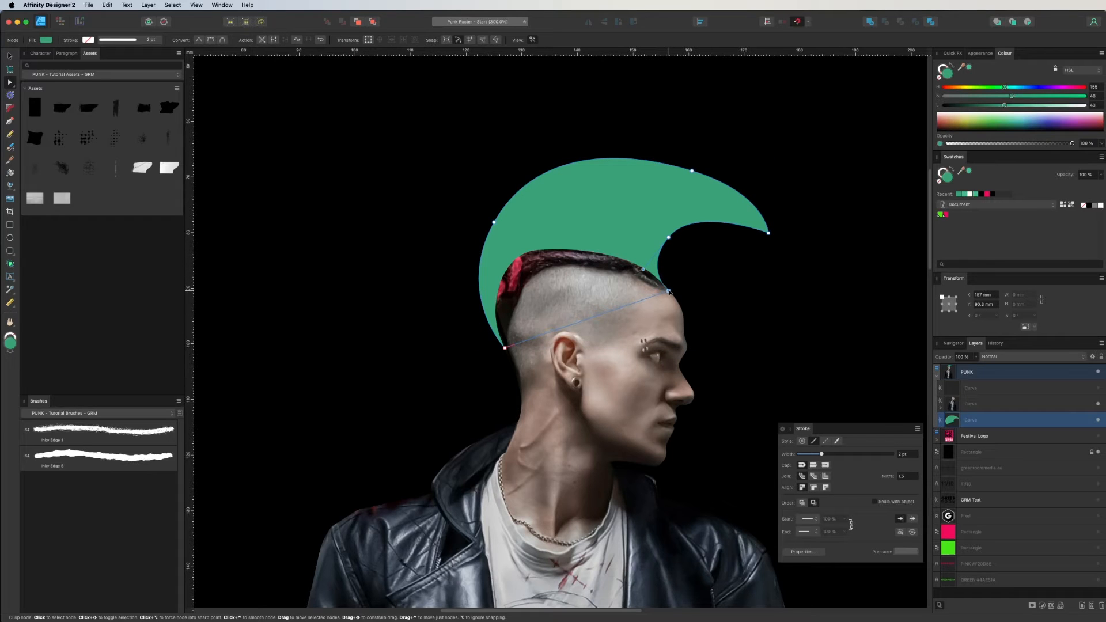
left_click(669, 237)
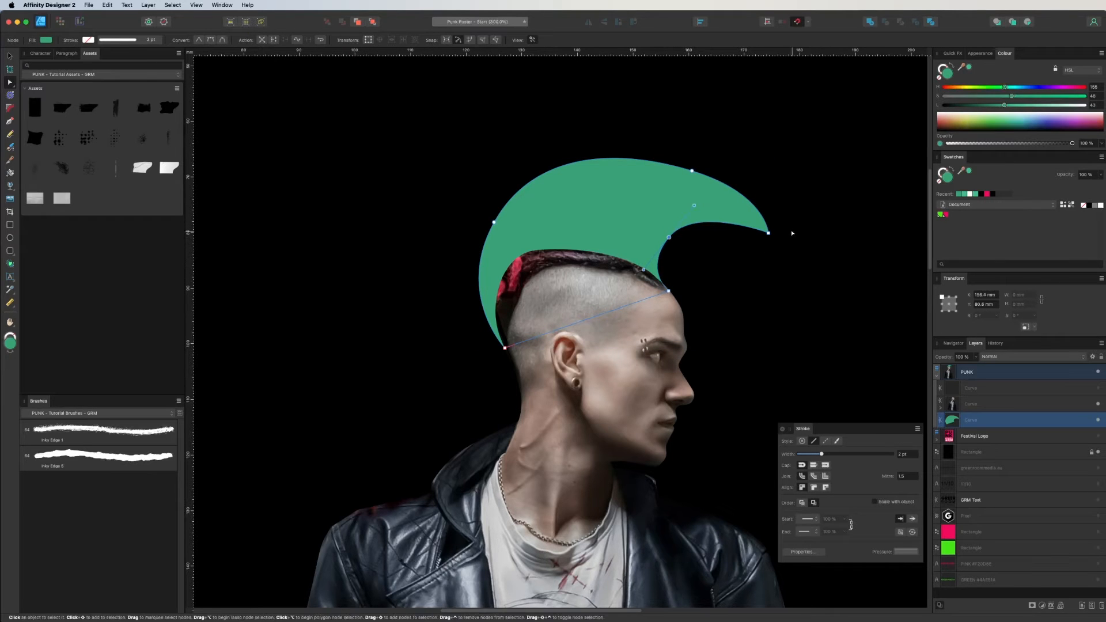
left_click_drag(768, 236, 767, 242)
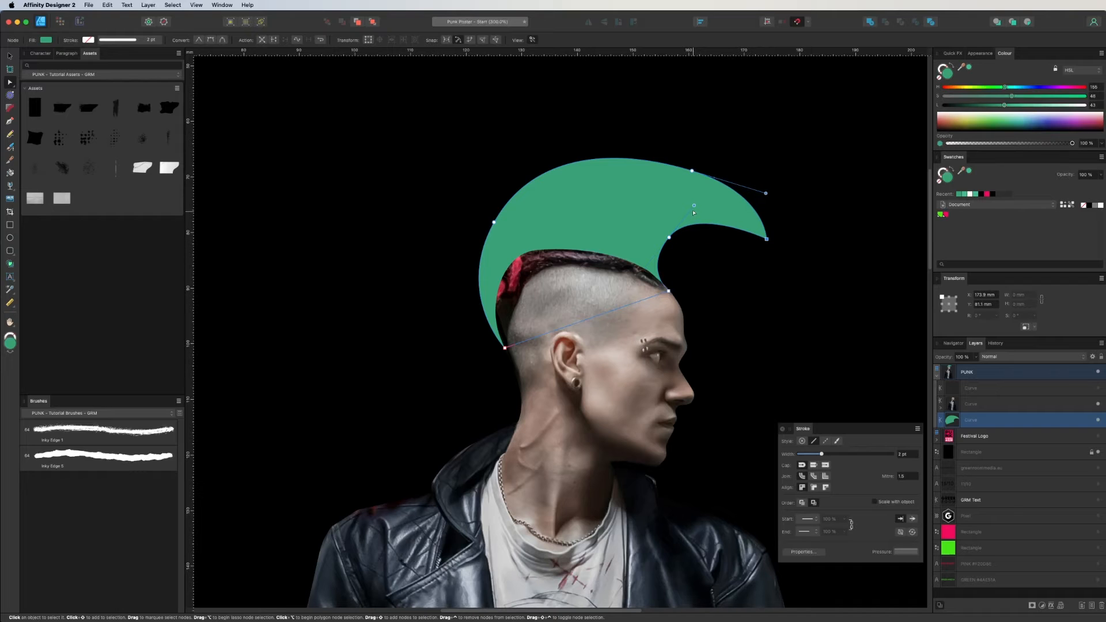
left_click_drag(669, 238, 667, 232)
left_click_drag(767, 239, 755, 249)
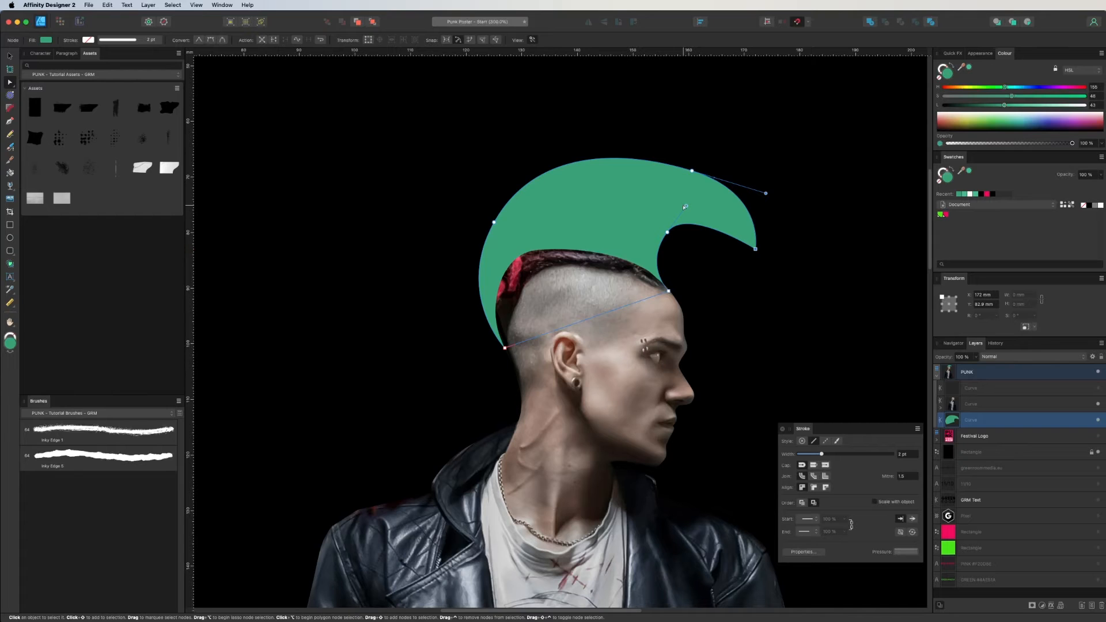
left_click_drag(686, 205, 685, 198)
left_click_drag(755, 249, 760, 256)
left_click(866, 347)
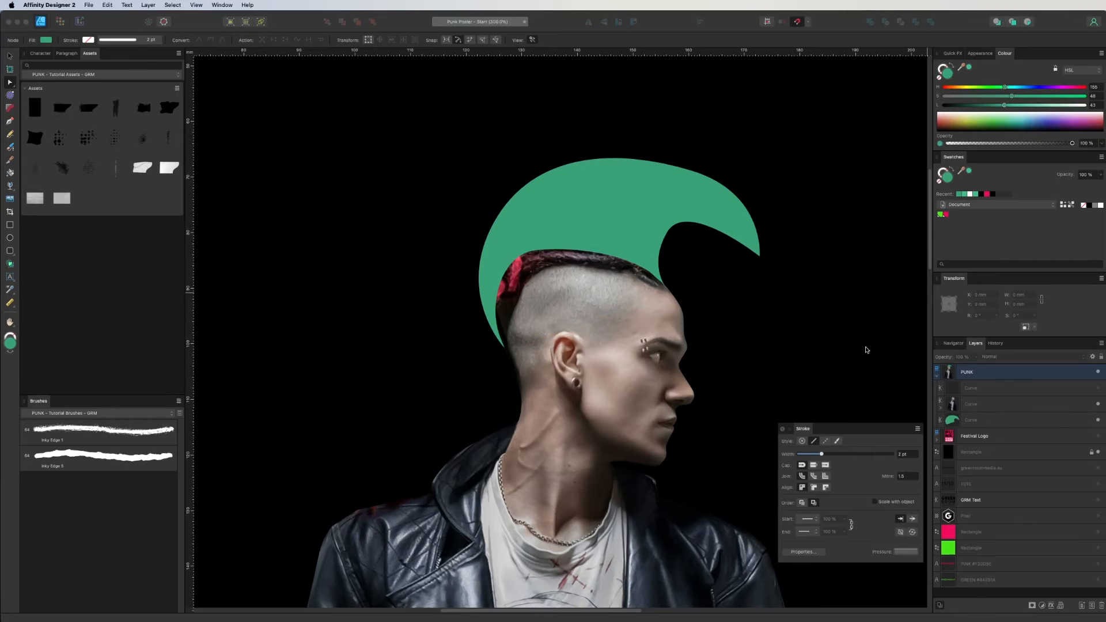
Step: Hide the green mohawk and desaturate the photo inside the cut-out with an HSL adjustment at -100% saturation
left_click(1097, 421)
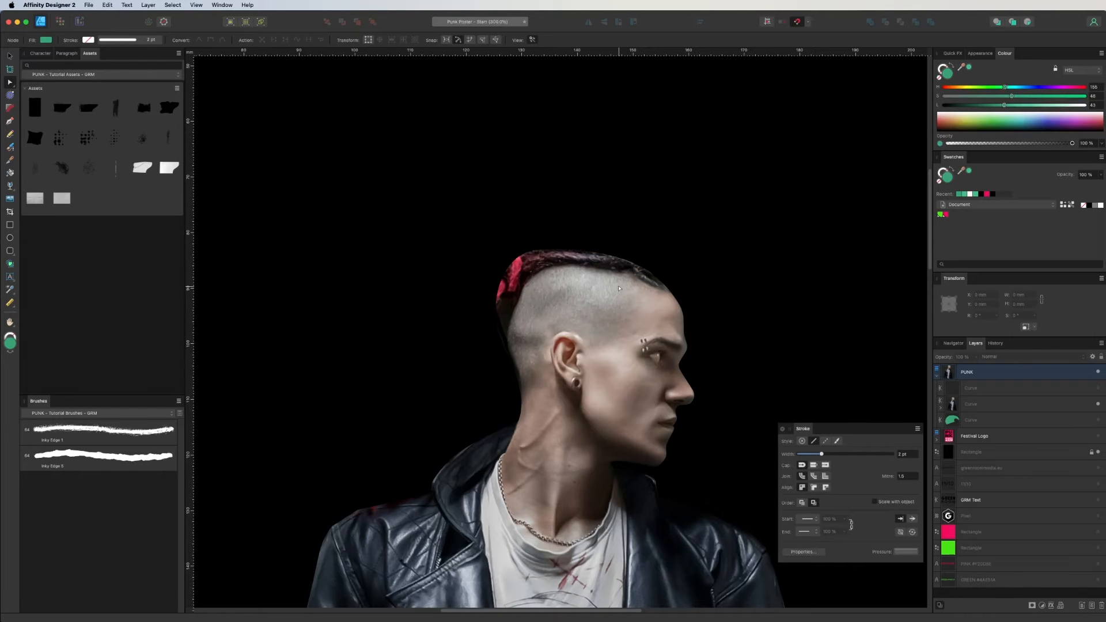
scroll(618, 288, "down", 8)
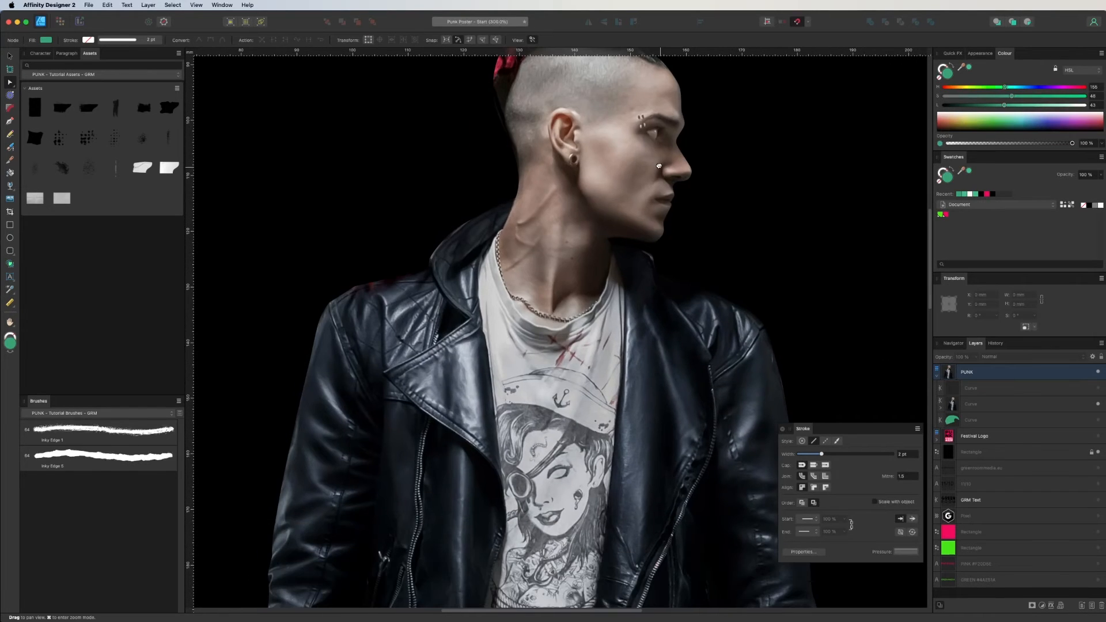
left_click(940, 409)
left_click(955, 420)
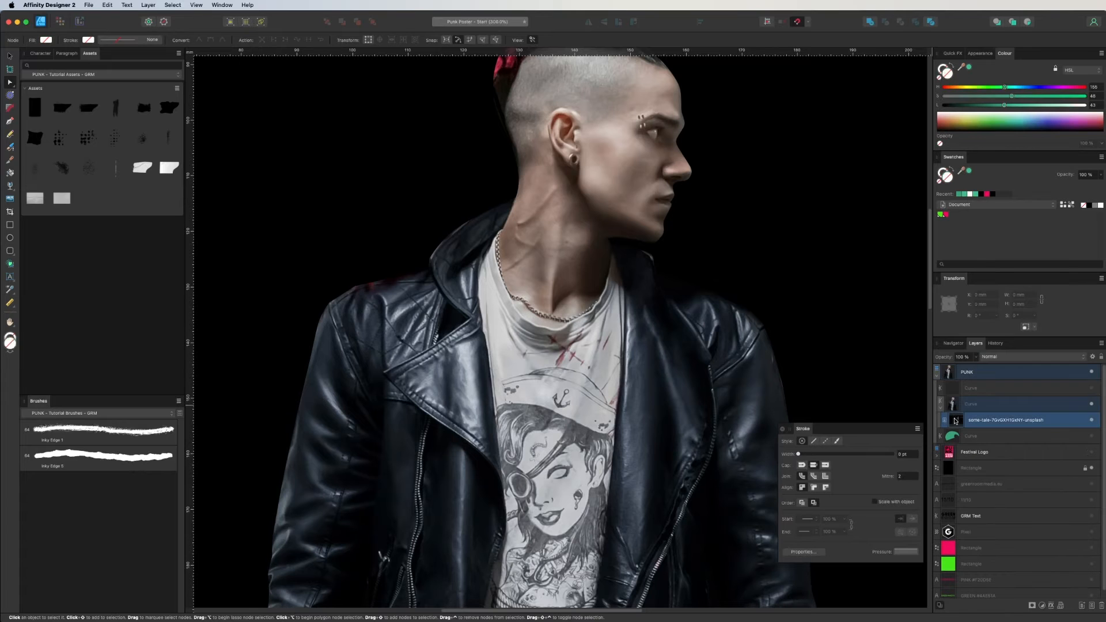
scroll(647, 309, "up", 2)
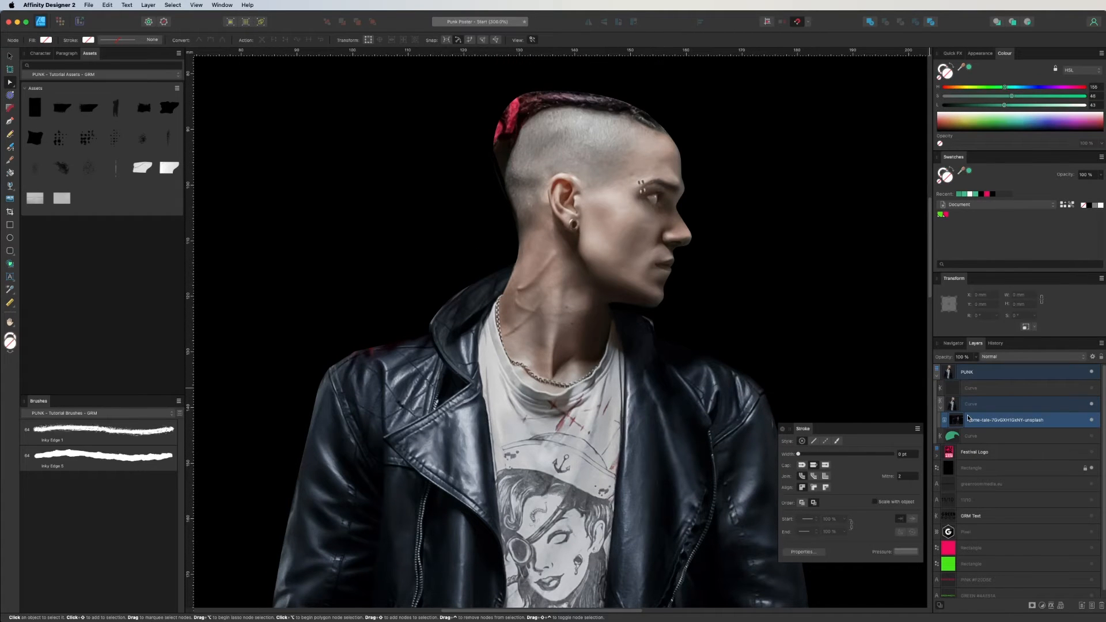
left_click(1042, 606)
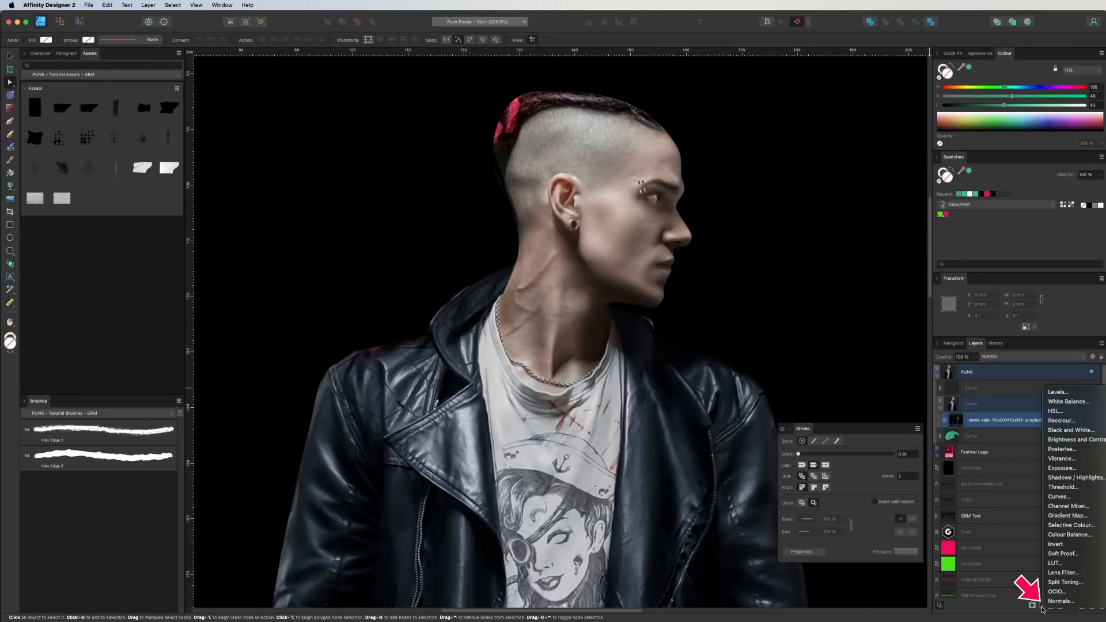
left_click(1060, 413)
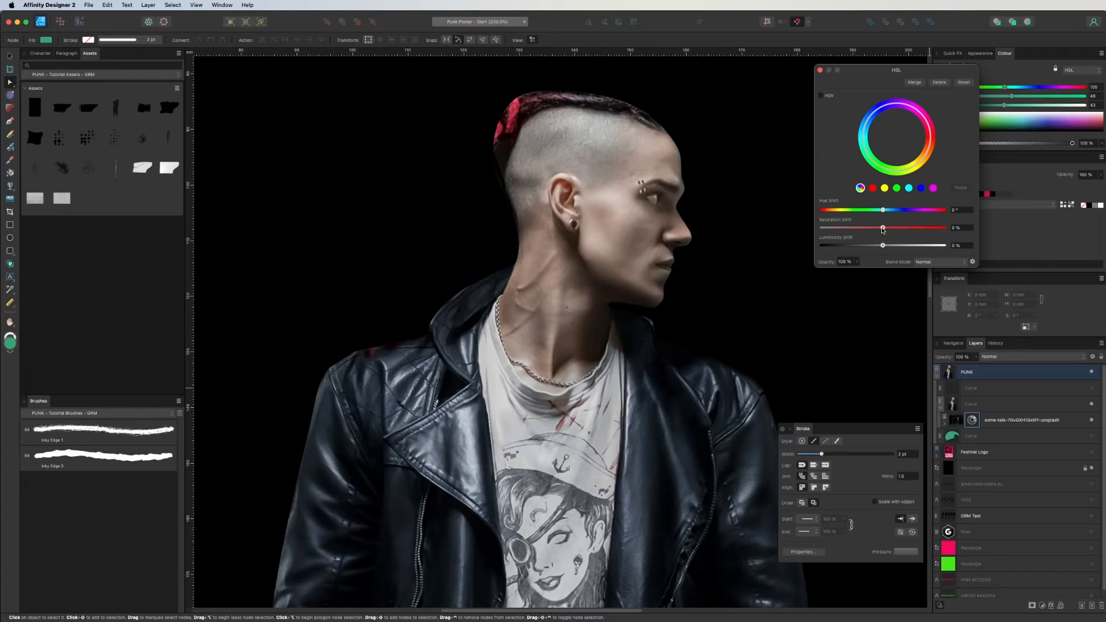
left_click_drag(863, 225, 751, 213)
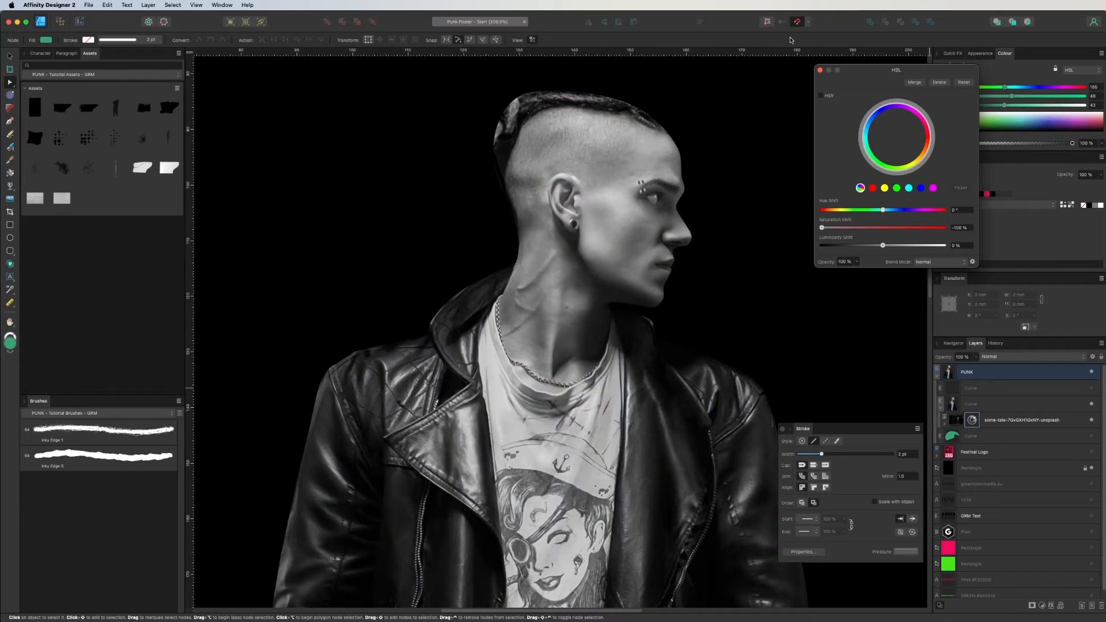
Step: Add a Levels adjustment to the photo inside the cut-out, with the black level at 22% and the white level at 76%
left_click(820, 70)
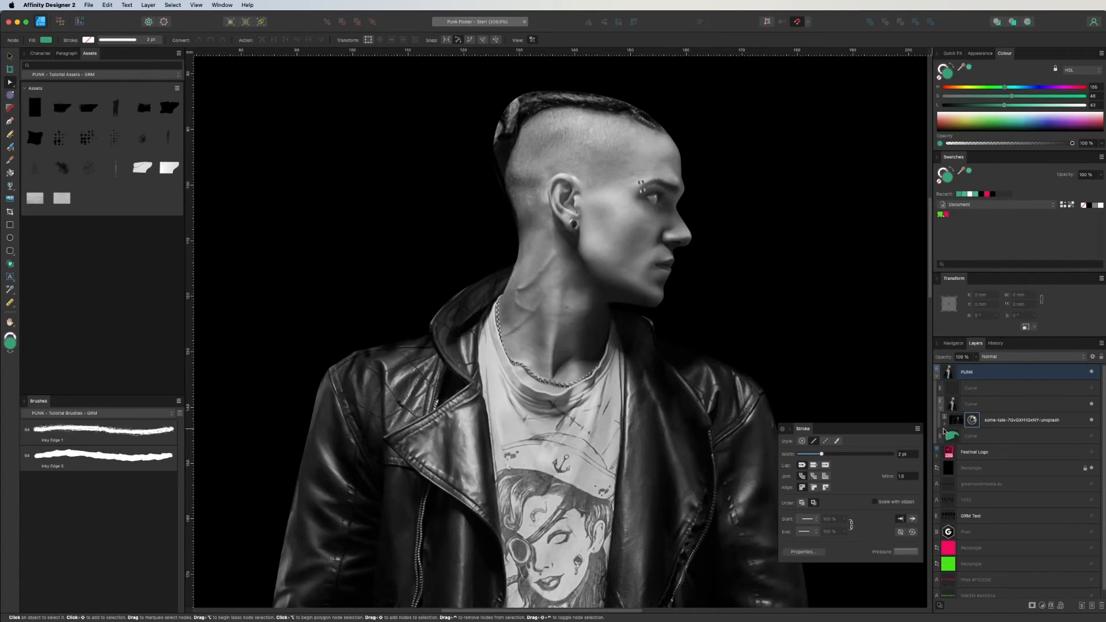
left_click(955, 423)
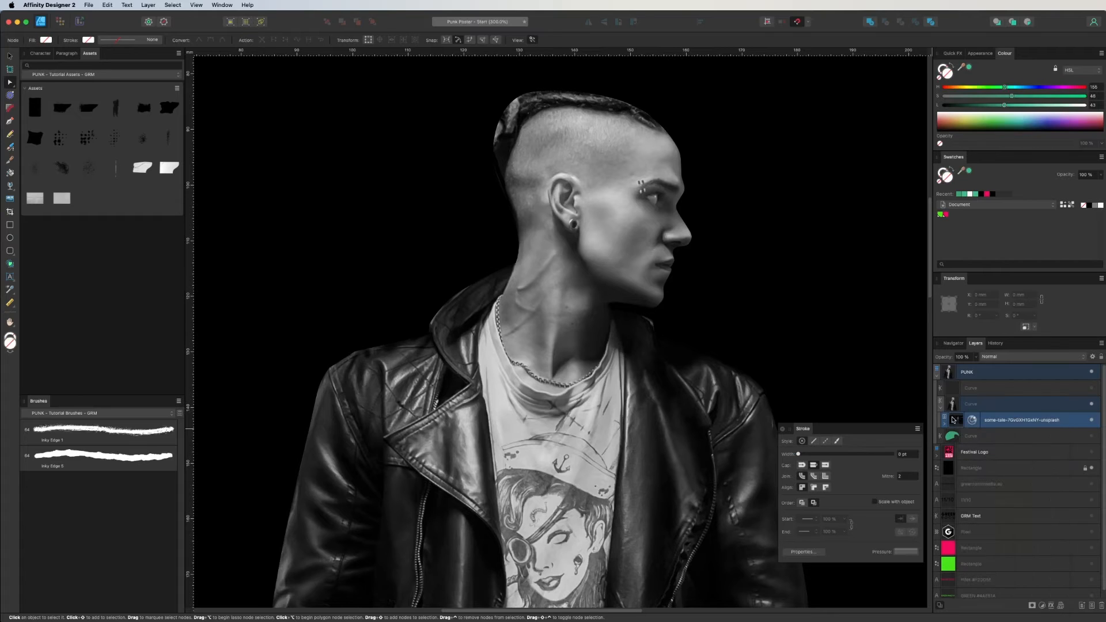
left_click(1043, 606)
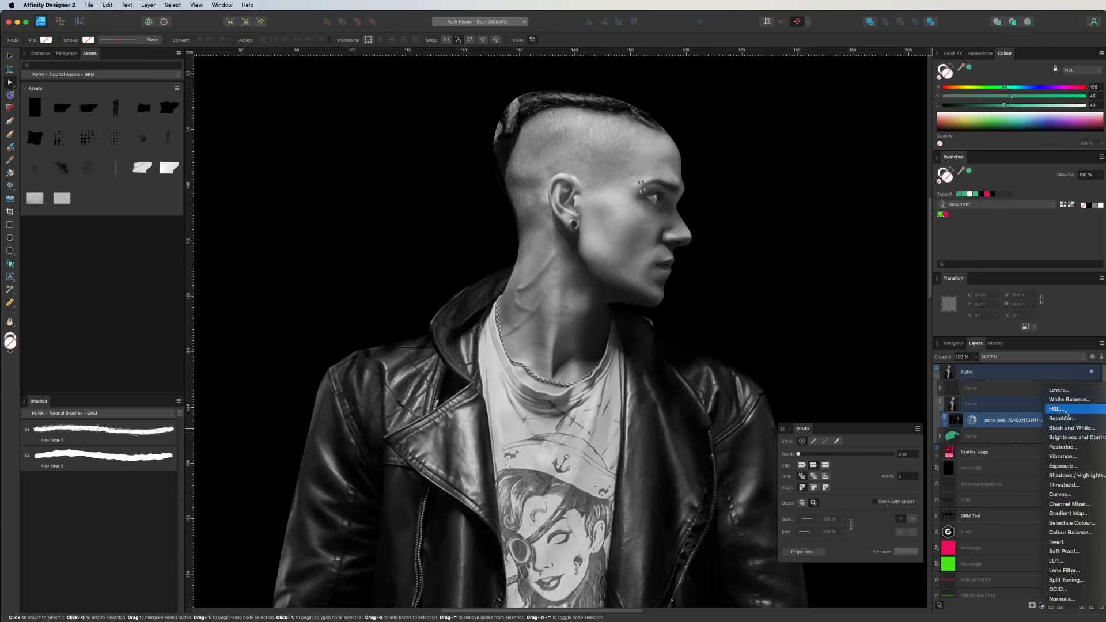
left_click(1070, 392)
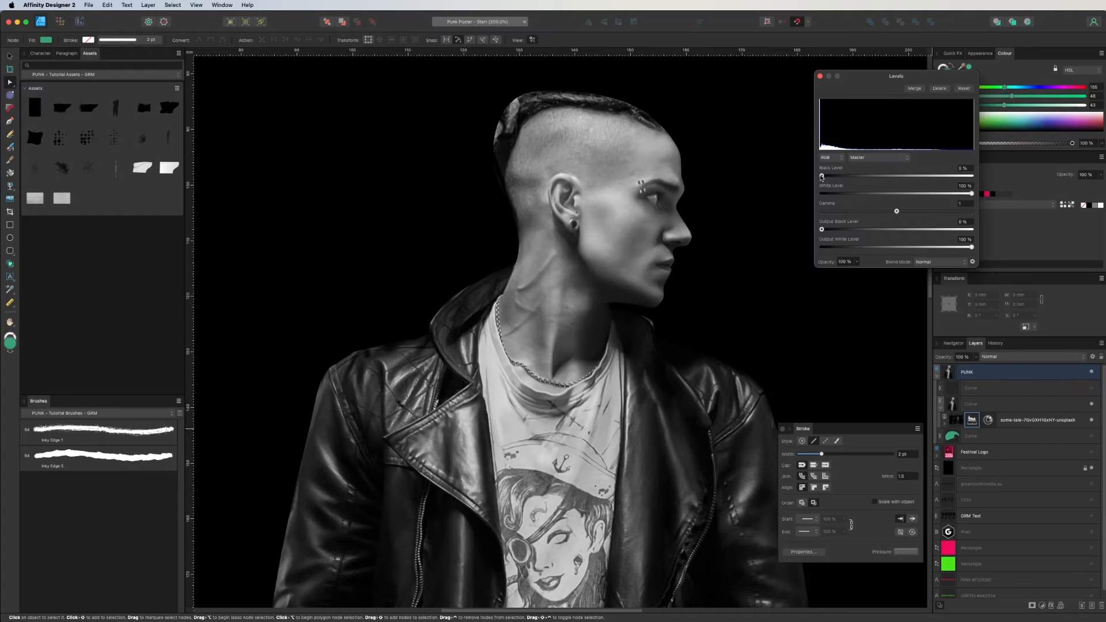
left_click_drag(822, 176, 838, 177)
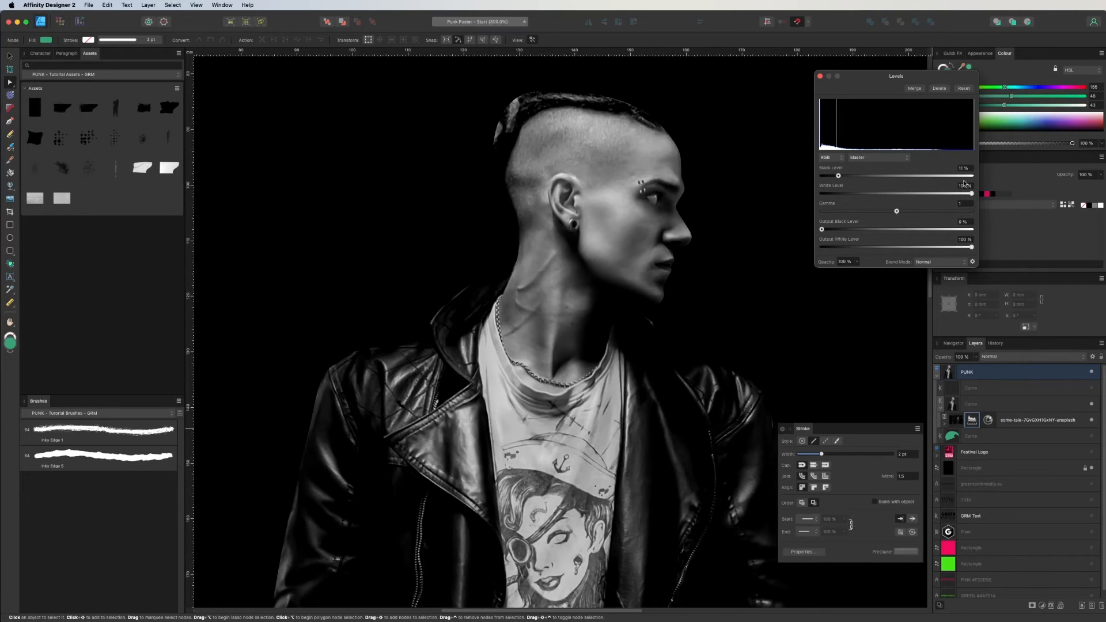
left_click_drag(971, 194, 950, 194)
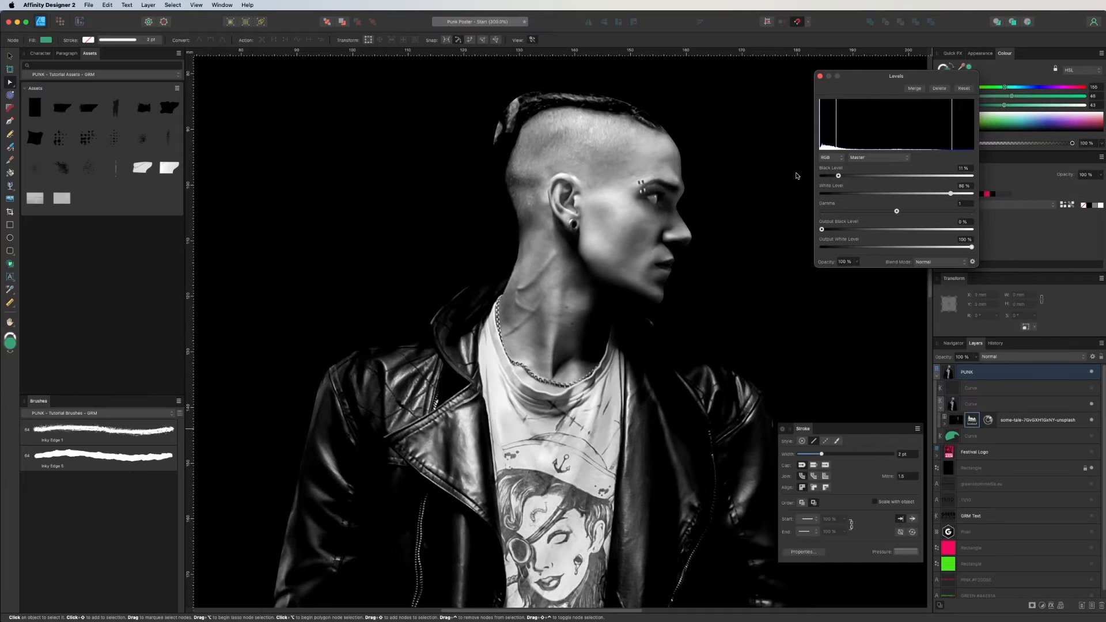
left_click_drag(839, 177, 825, 177)
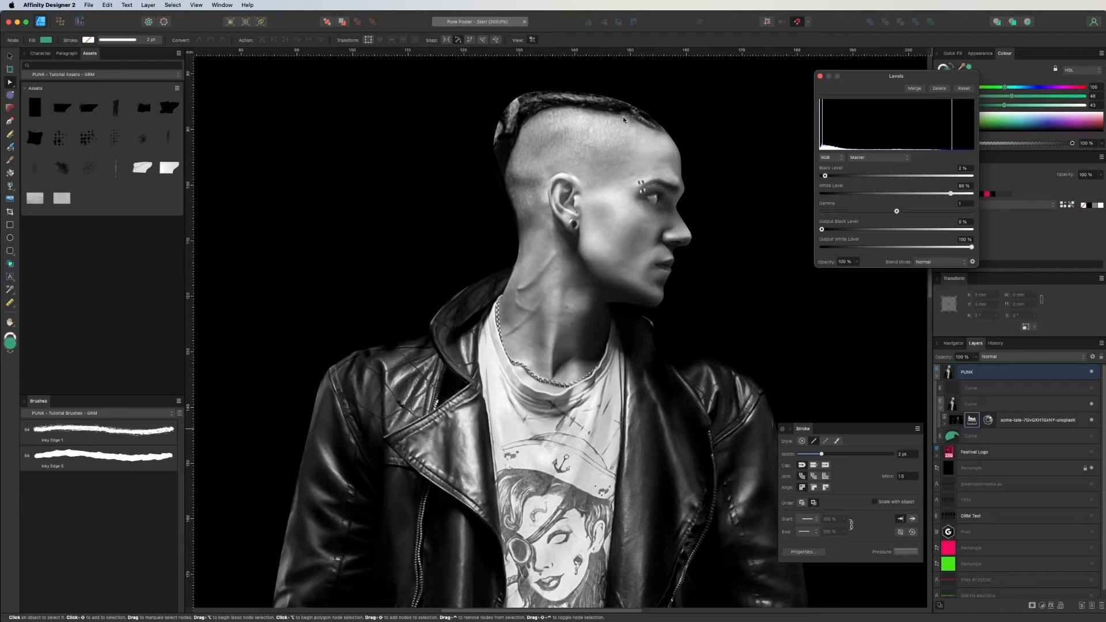
left_click_drag(825, 177, 854, 177)
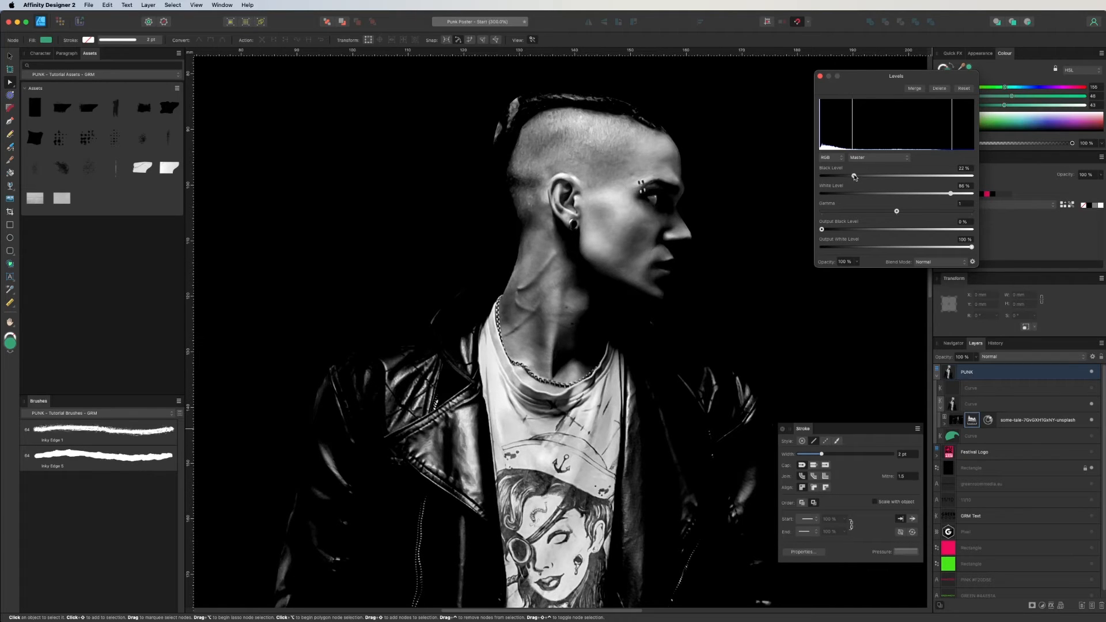
left_click_drag(950, 194, 936, 193)
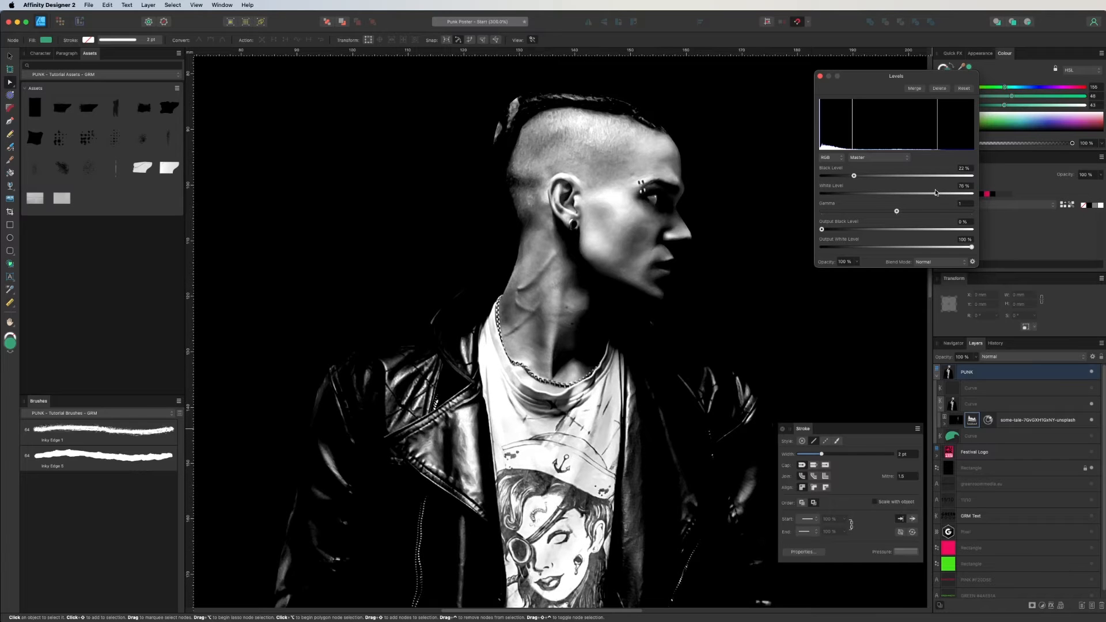
Step: Strengthen the photo's contrast by lowering the Levels white level to 66% and keeping the black level at 22%
scroll(570, 434, "down", 2)
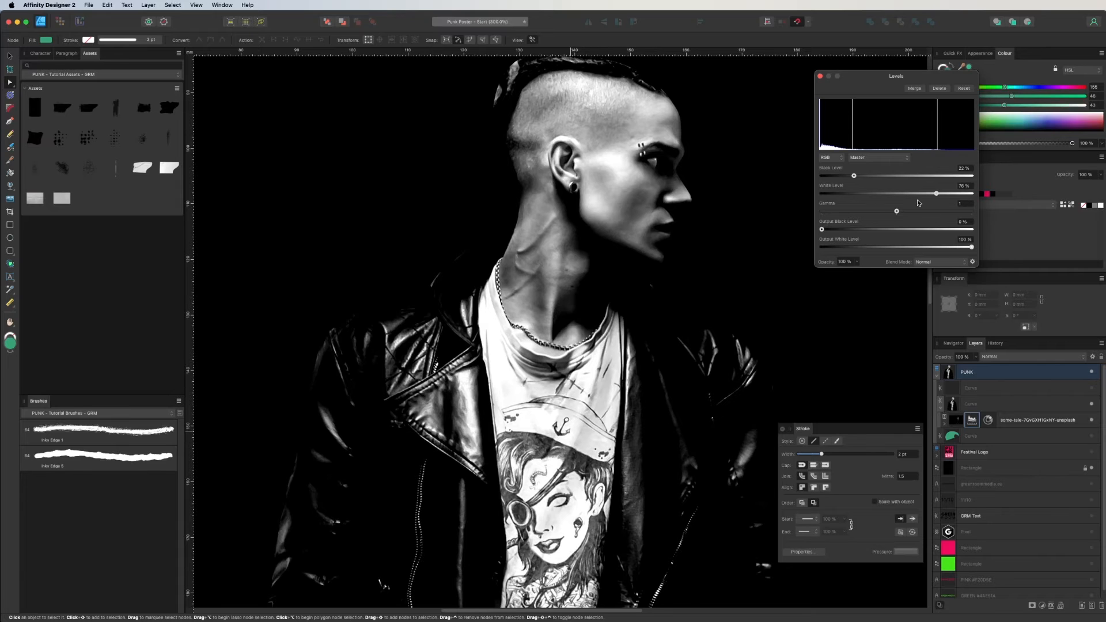
left_click_drag(937, 194, 934, 195)
left_click_drag(854, 176, 855, 177)
mouse_move(935, 194)
left_mouse_down()
mouse_move(906, 193)
mouse_move(920, 193)
left_mouse_up()
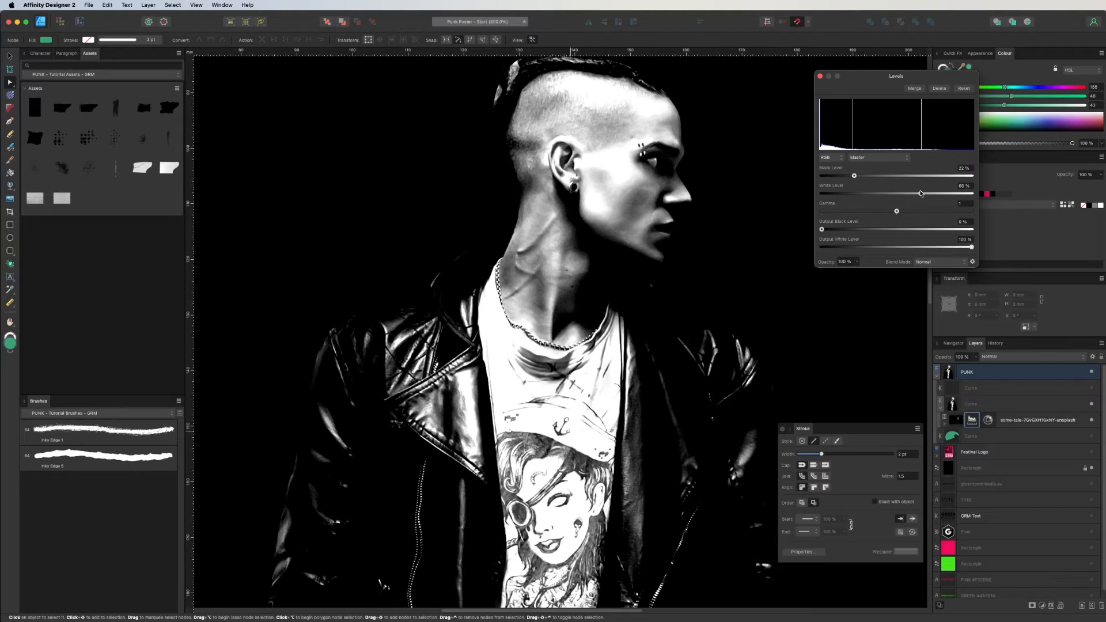
left_click(820, 76)
Step: Add an Exposure adjustment of 0.772 to the photo inside the cut-out
key("super+minus")
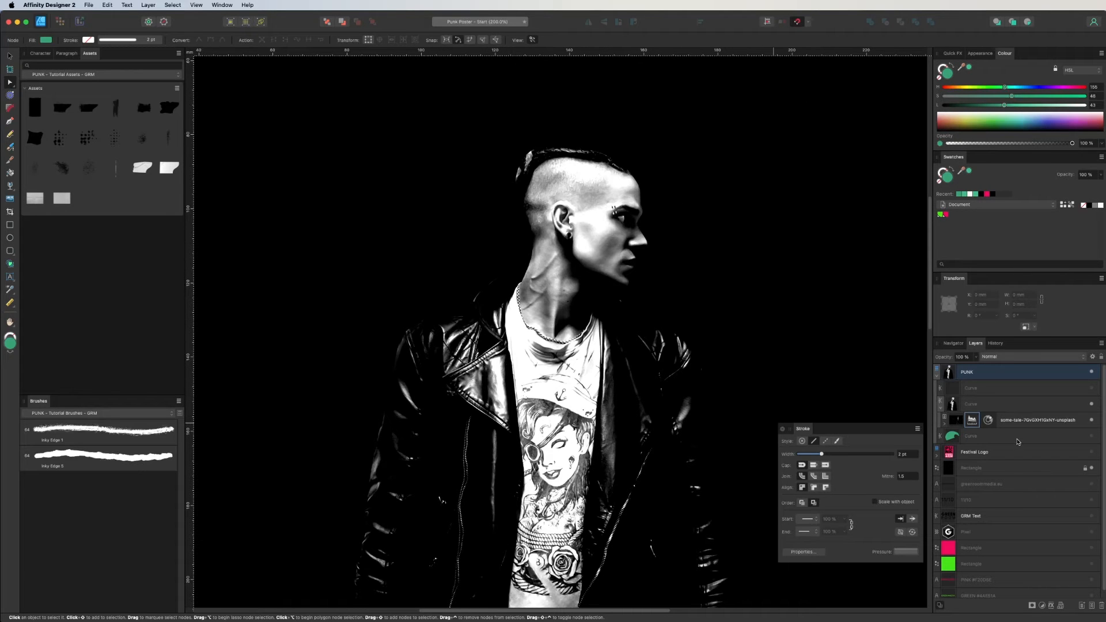
left_click(960, 421)
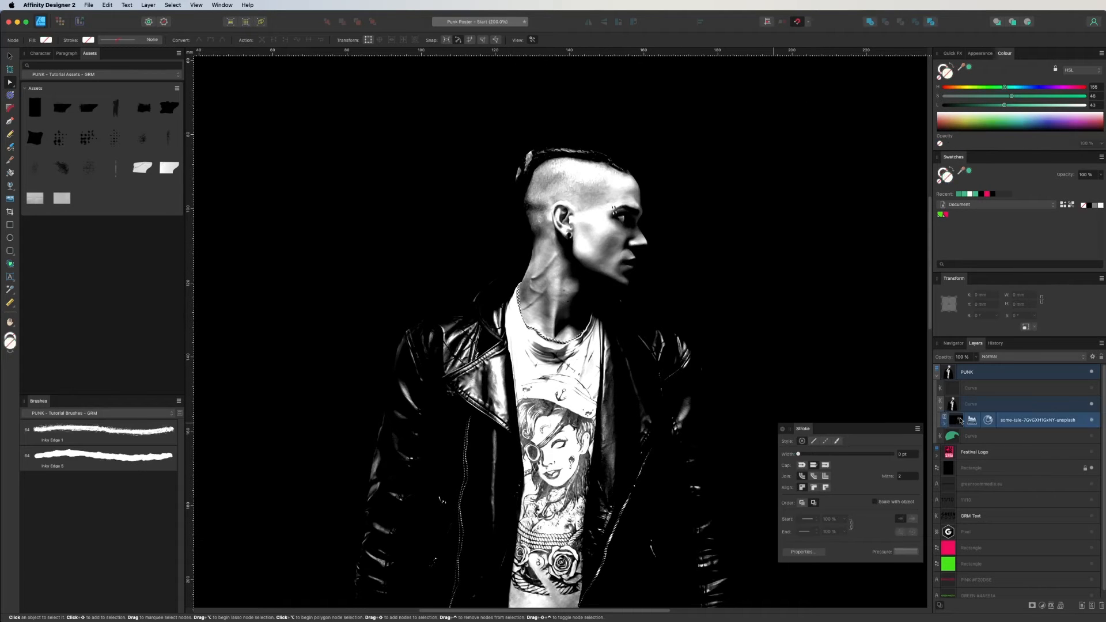
left_click(1043, 606)
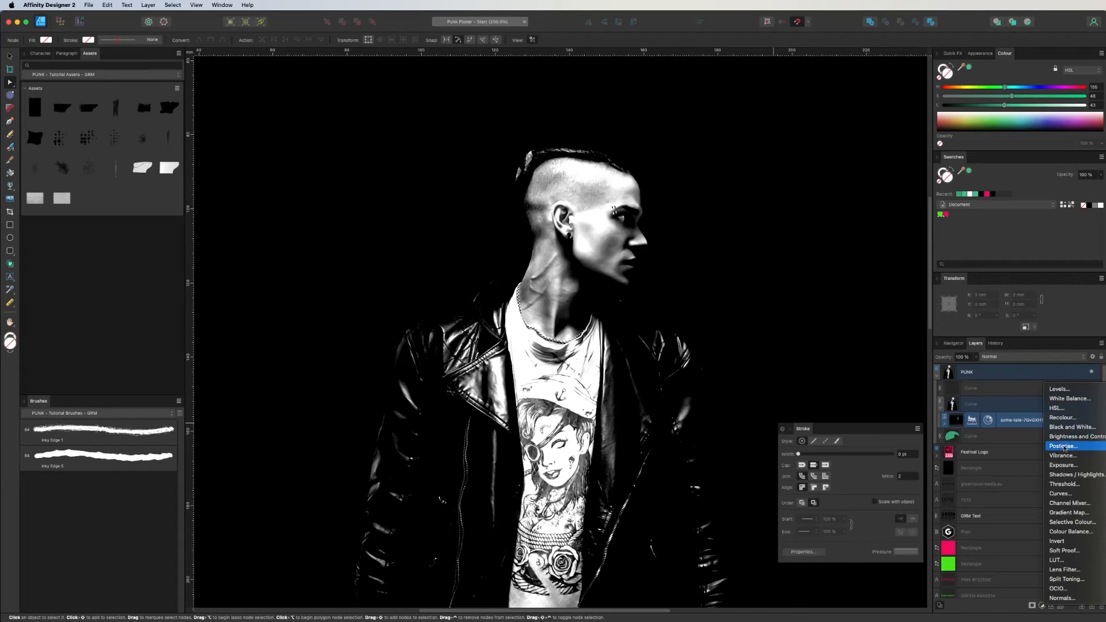
left_click(1064, 465)
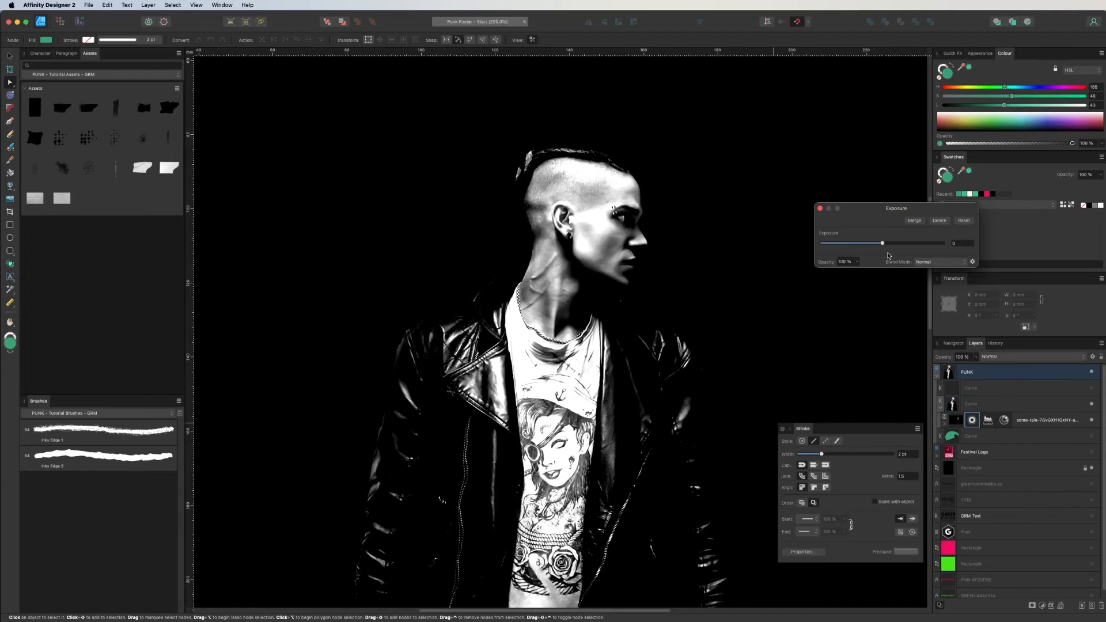
left_click_drag(884, 244, 888, 245)
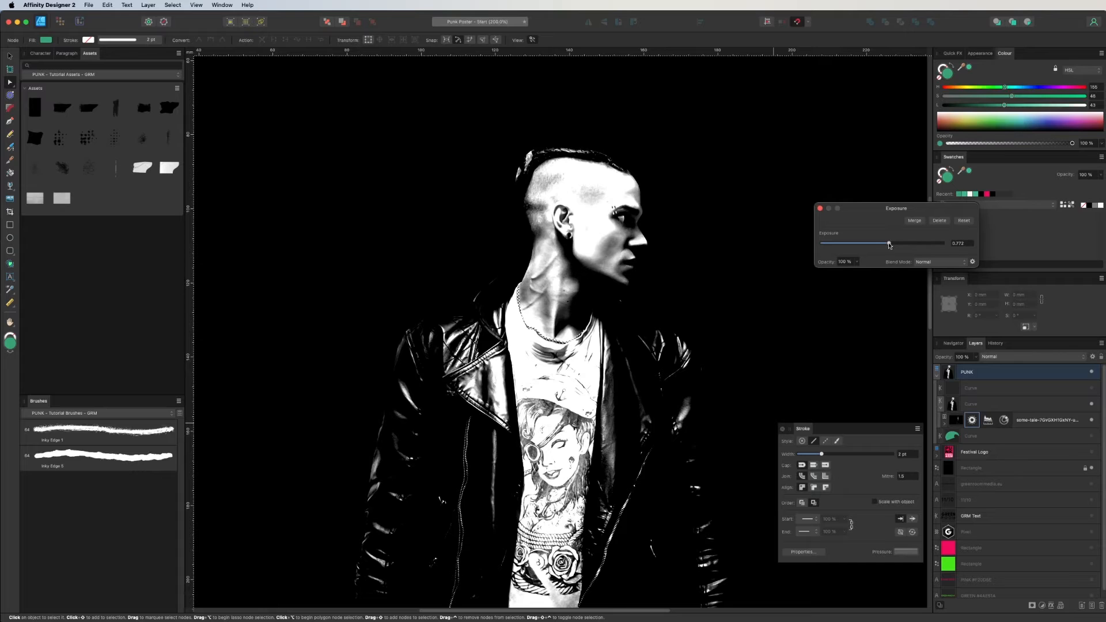
left_click(819, 208)
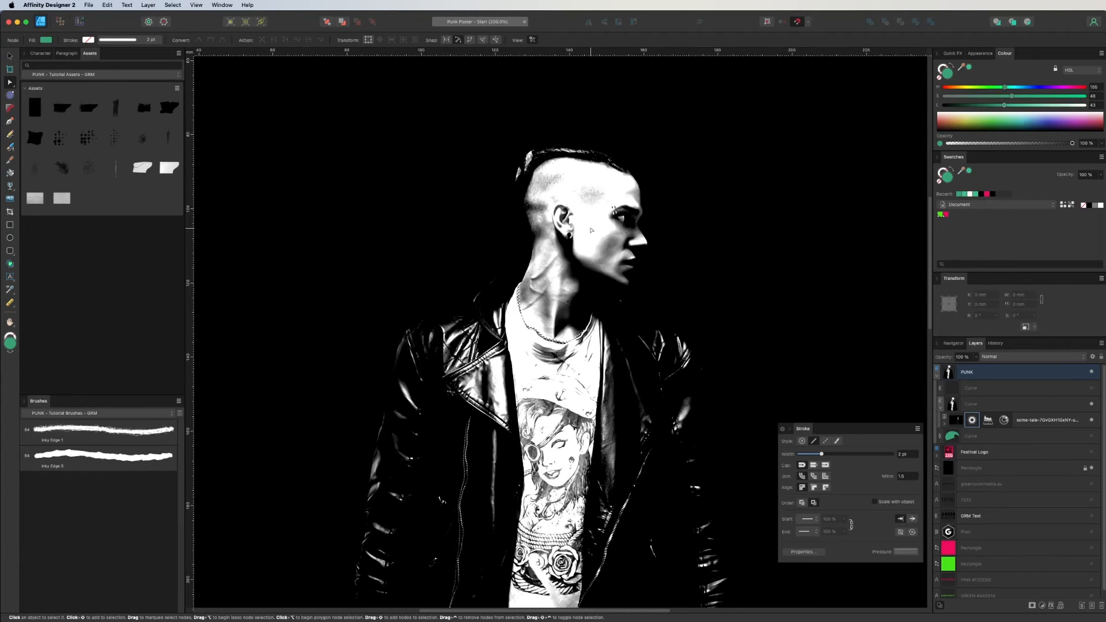
Step: Hide the locked black background rectangle so the cut-out man stands on white
scroll(925, 283, "down", 2)
scroll(1027, 475, "down", 1)
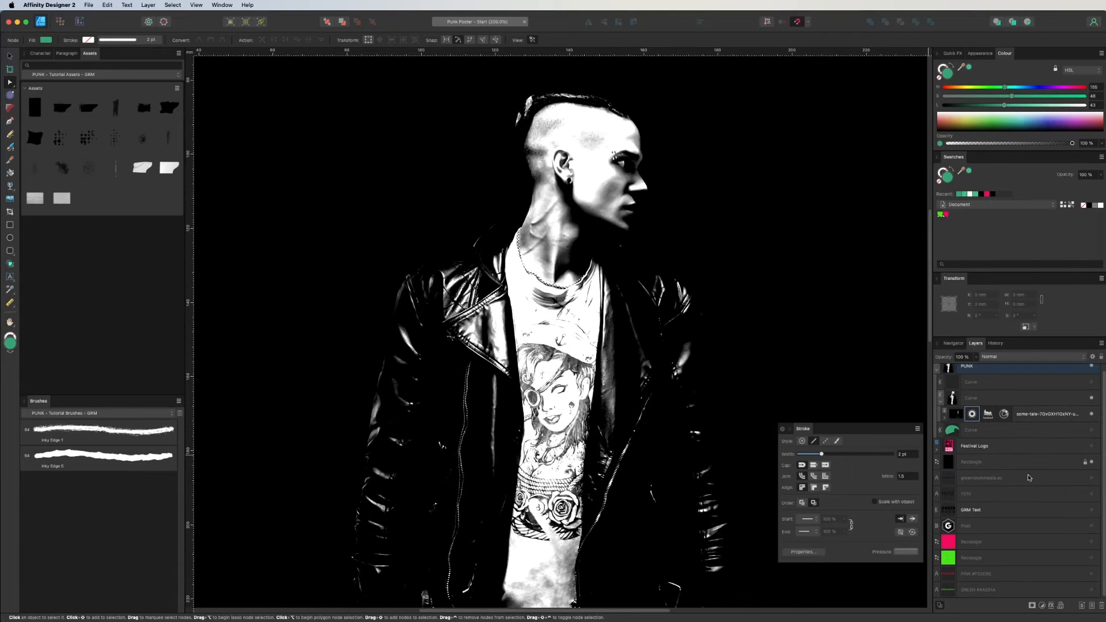
left_click(1093, 463)
scroll(660, 266, "up", 2)
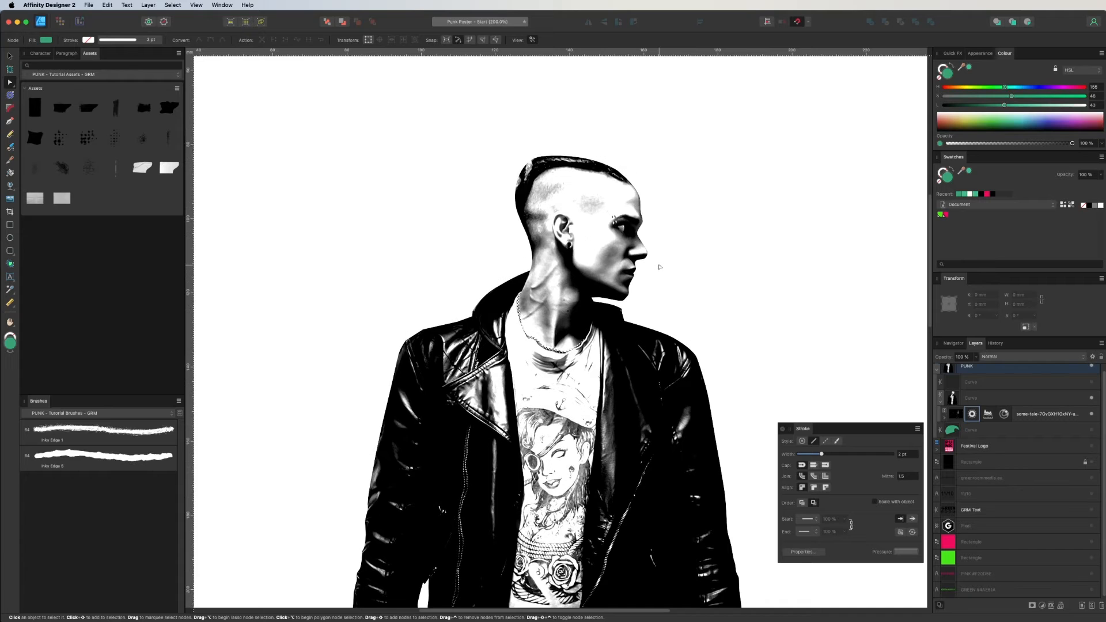
Step: Show the green mohawk curve again and turn its fill black by setting its luminosity to 0
key("super+equal")
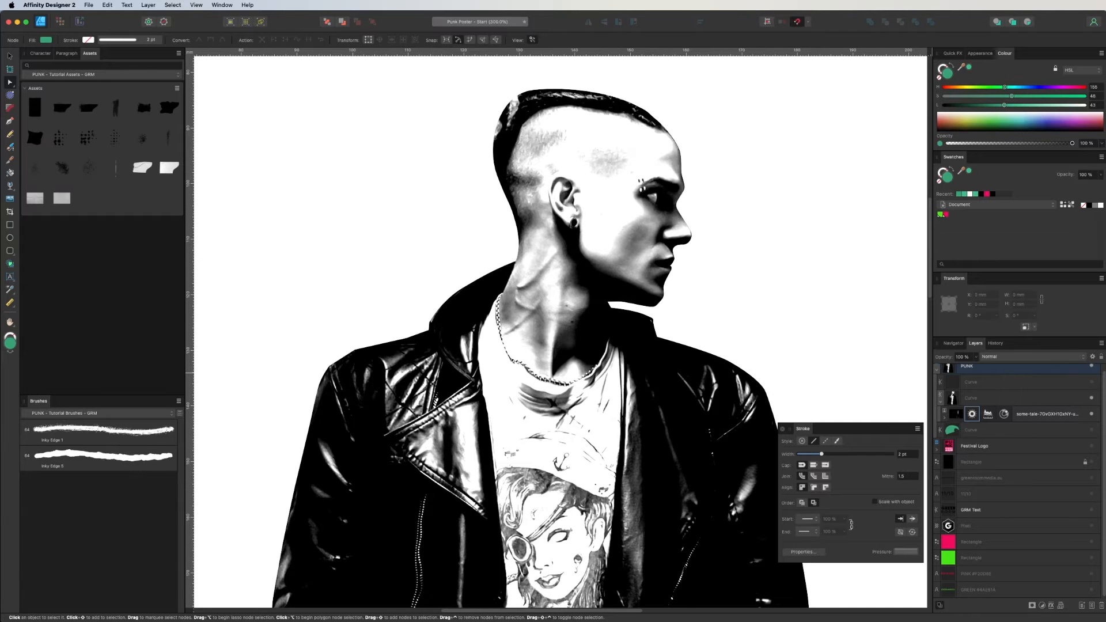
left_click(1091, 430)
left_click(954, 431)
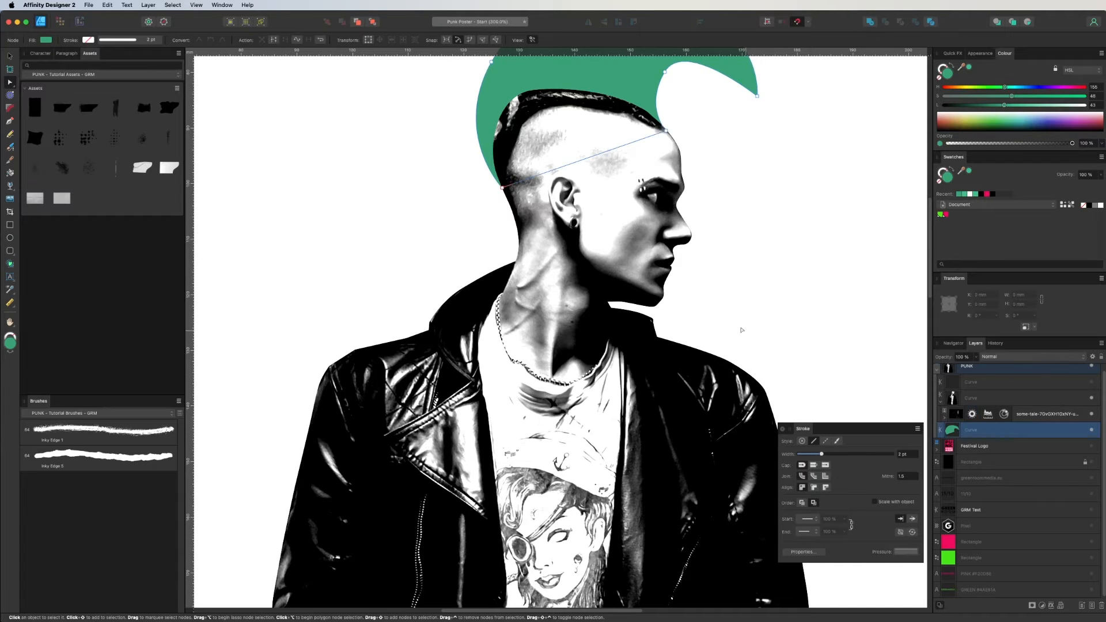
left_click_drag(708, 167, 790, 400)
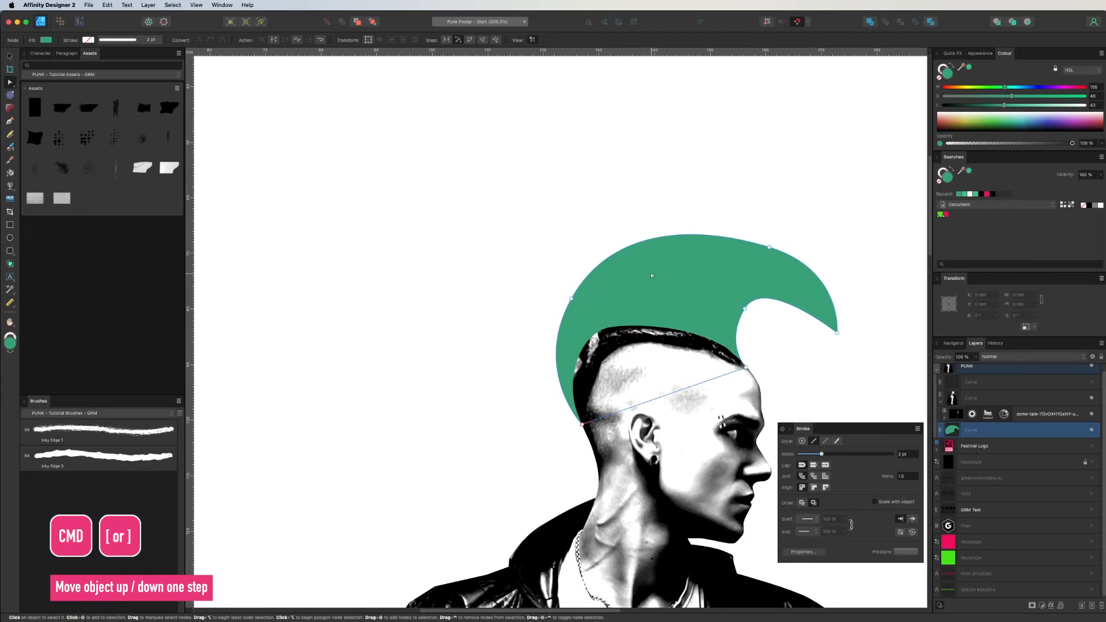
left_click_drag(1004, 105, 888, 104)
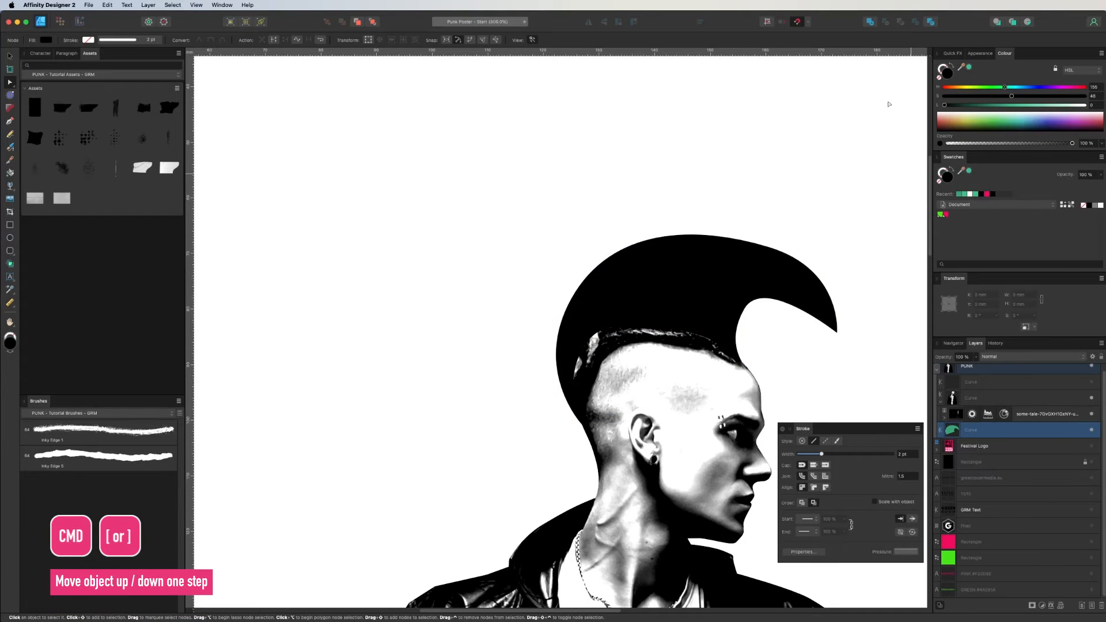
Step: Bring the black mohawk to the front of the PUNK group, above the cut-out man
key("super+equal")
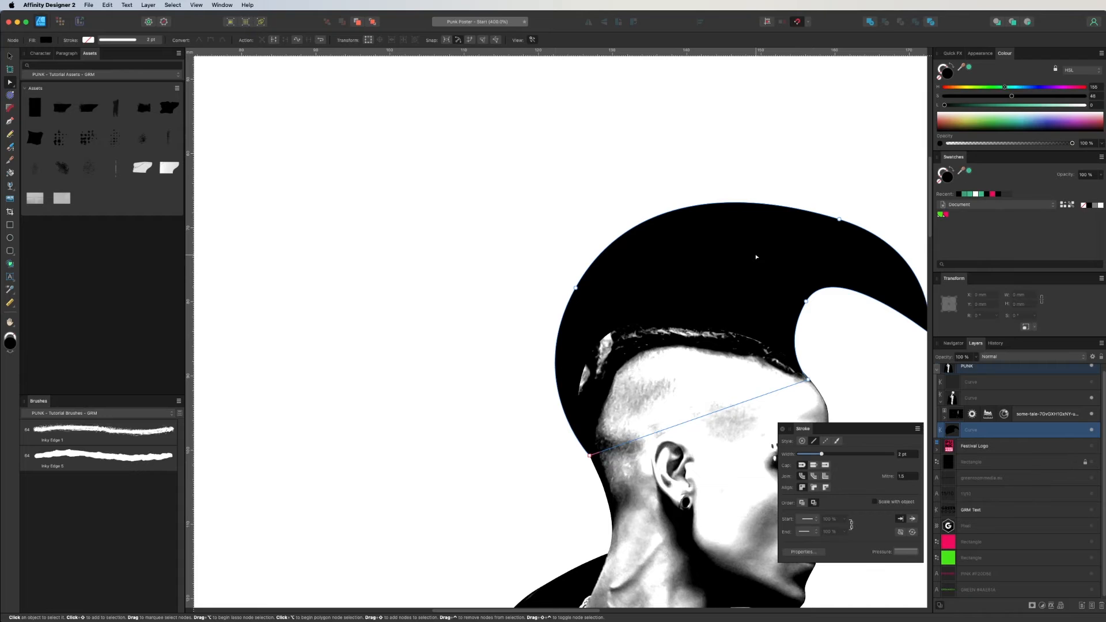
key("super+shift+bracketright")
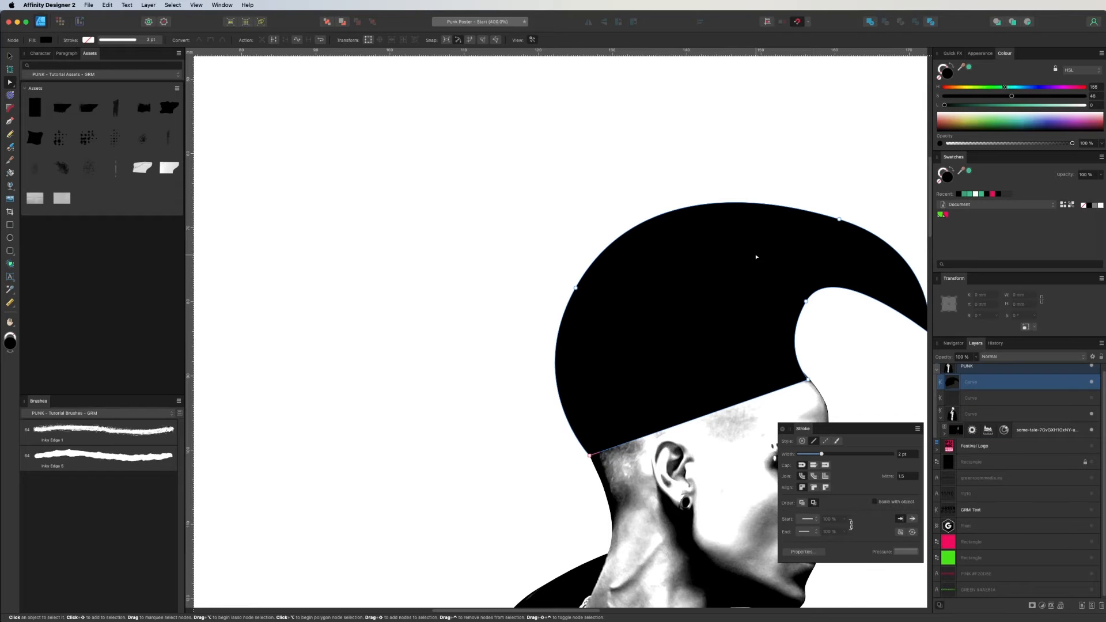
left_click_drag(709, 346, 622, 251)
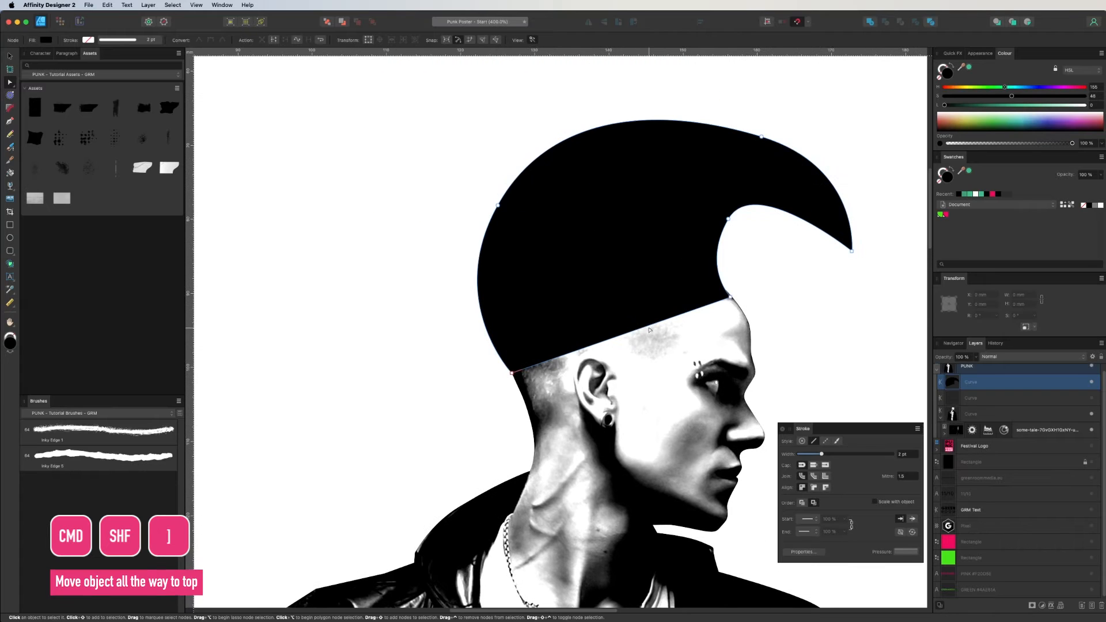
Step: Add nodes along the mohawk's straight lower edge and move them up to follow the hairline above the shaved side
key("v")
key("a")
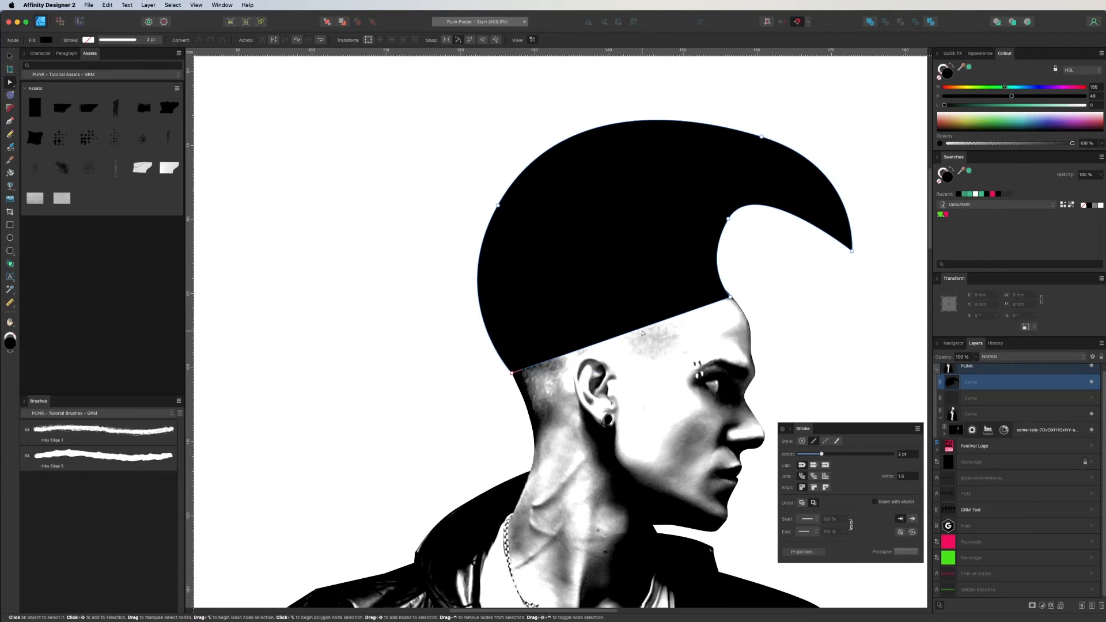
left_click_drag(638, 326, 672, 270)
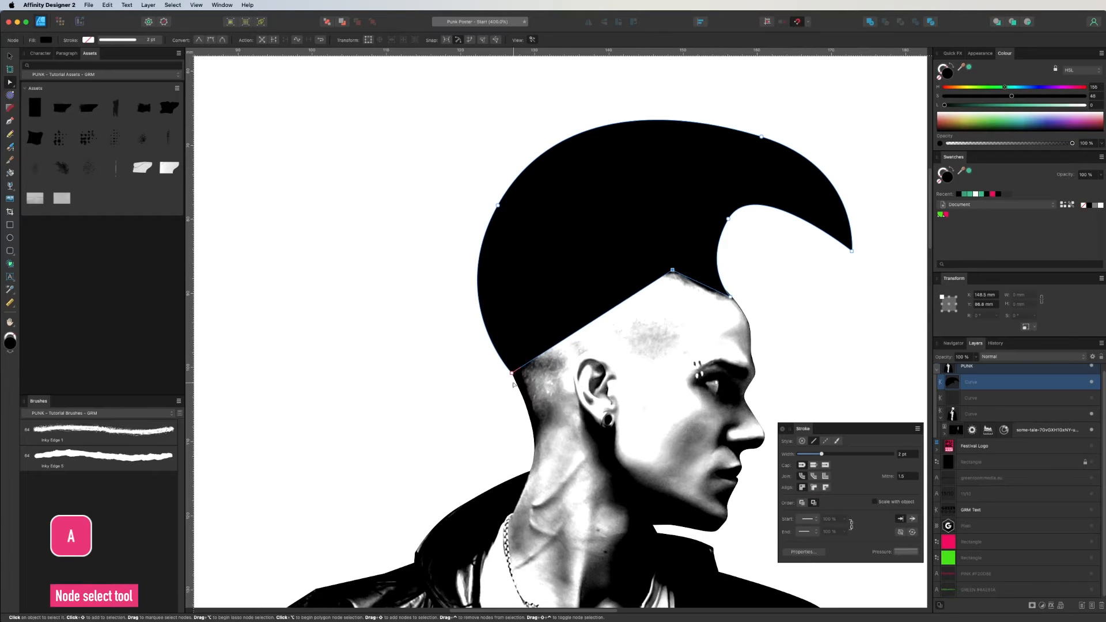
left_click(584, 327)
left_click_drag(585, 327, 576, 257)
left_click_drag(545, 311, 529, 296)
left_click_drag(575, 257, 605, 260)
left_click(604, 267)
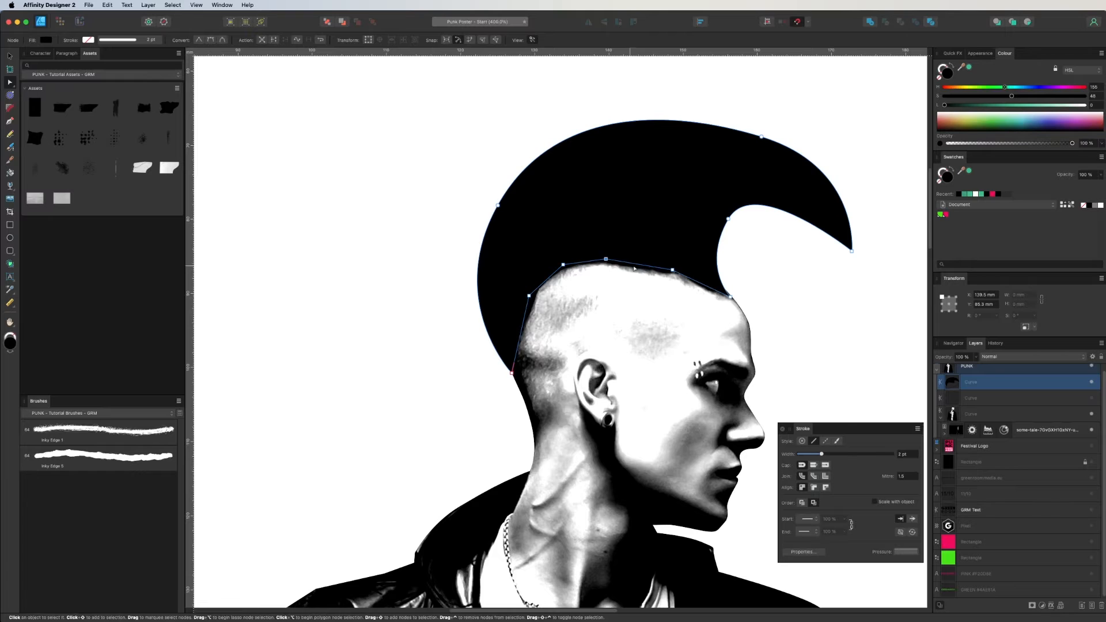
left_click(731, 297)
Step: Shorten the mohawk's pointed tip, shift the crest node backward and tighten the inner curve above the forehead
key("super+minus")
key("v")
key("a")
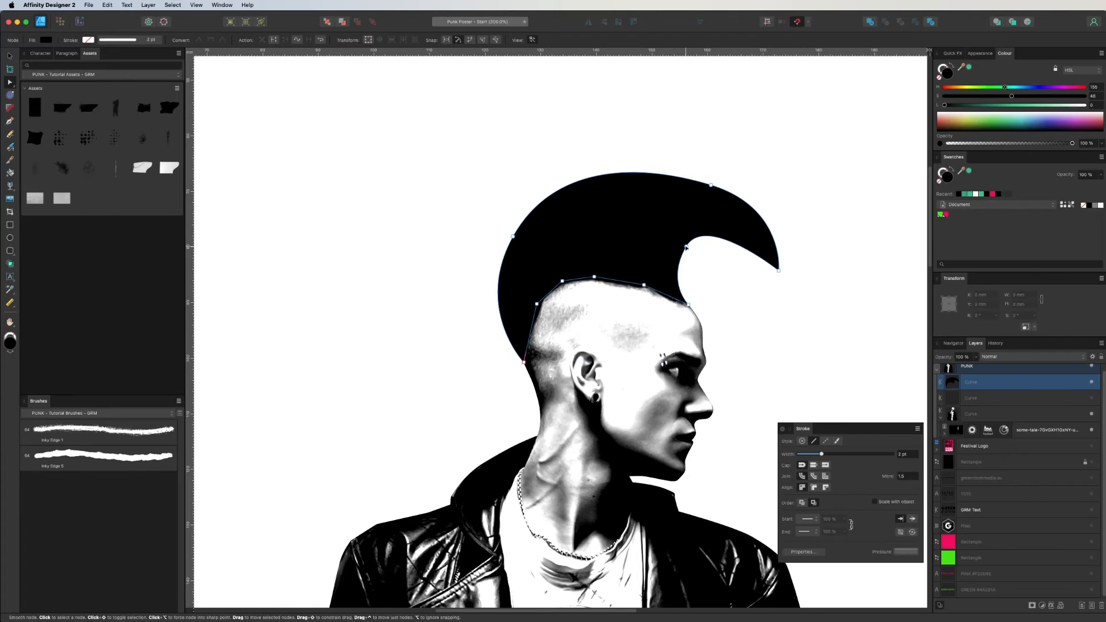
left_click(685, 246)
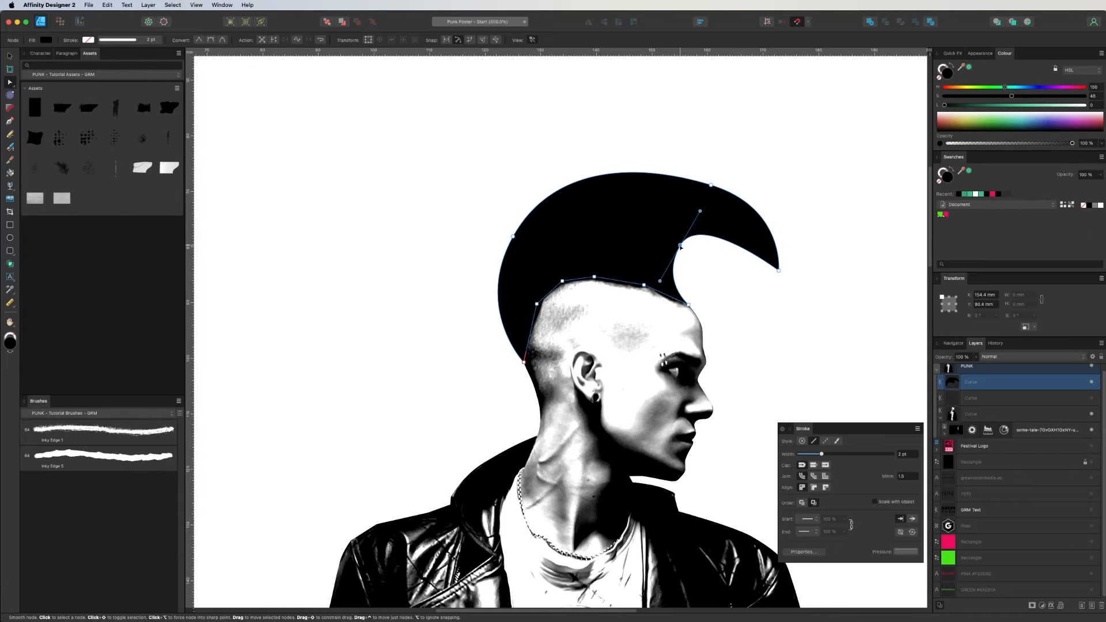
left_click_drag(660, 282, 693, 231)
left_click_drag(779, 271, 742, 266)
left_click_drag(710, 185, 622, 180)
left_click_drag(704, 206, 721, 186)
left_click(671, 251)
left_click_drag(653, 270, 664, 260)
left_click_drag(671, 252, 747, 271)
Step: Lower the mohawk's back node with its handle and bring the crest node down slightly to smooth the outer arch
left_click(512, 236)
left_click_drag(552, 166, 505, 252)
left_click_drag(622, 180, 622, 190)
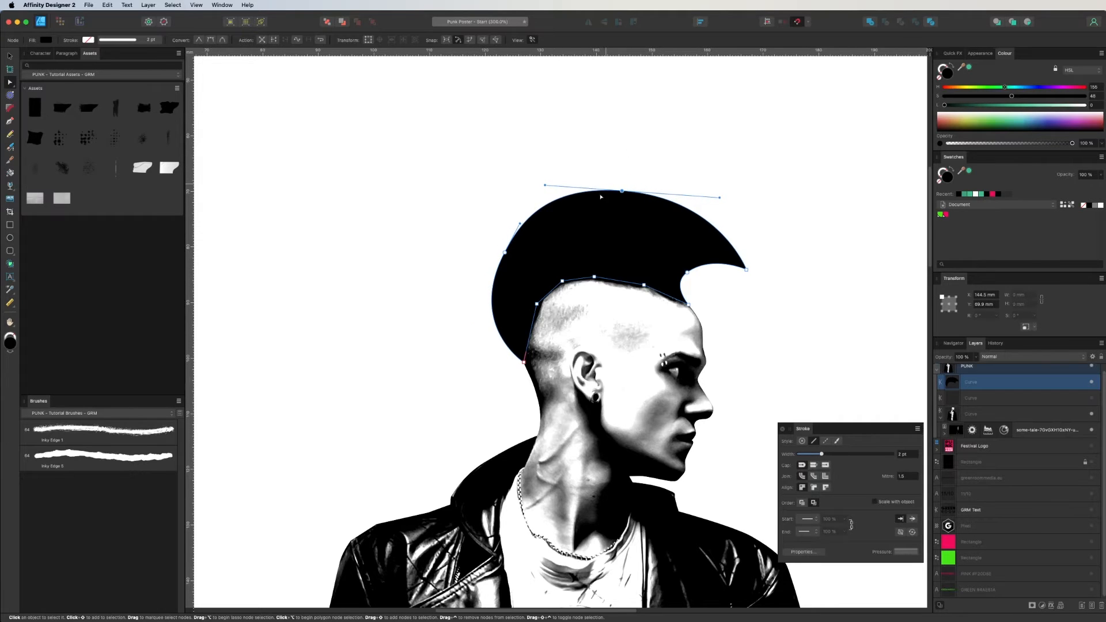
left_click(398, 350)
Step: Duplicate the mohawk curve and merge the copy with the unfilled body curve into one silhouette shape
key("super+minus")
key("super+minus")
key("super+equal")
key("super+equal")
scroll(1007, 378, "up", 1)
left_click(998, 389)
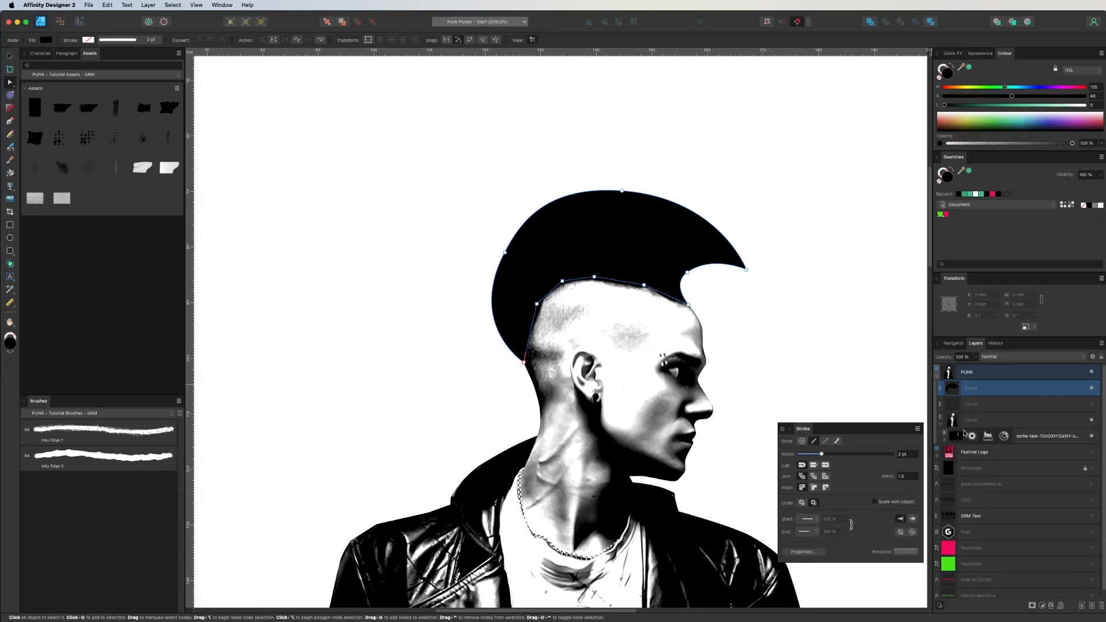
left_click(972, 406)
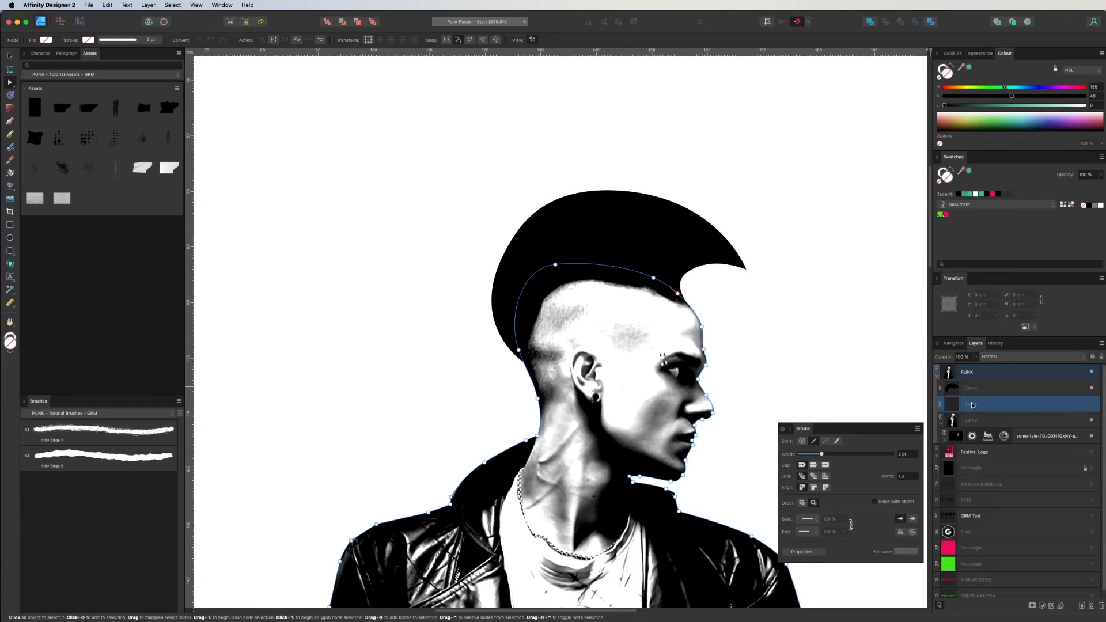
left_click(954, 390)
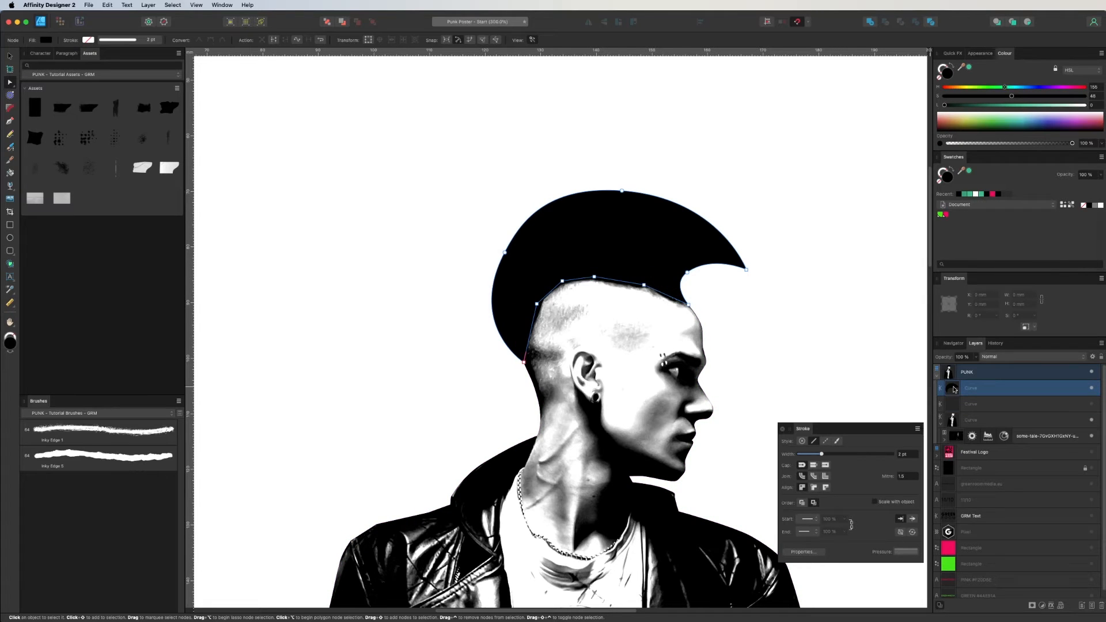
key("super+j")
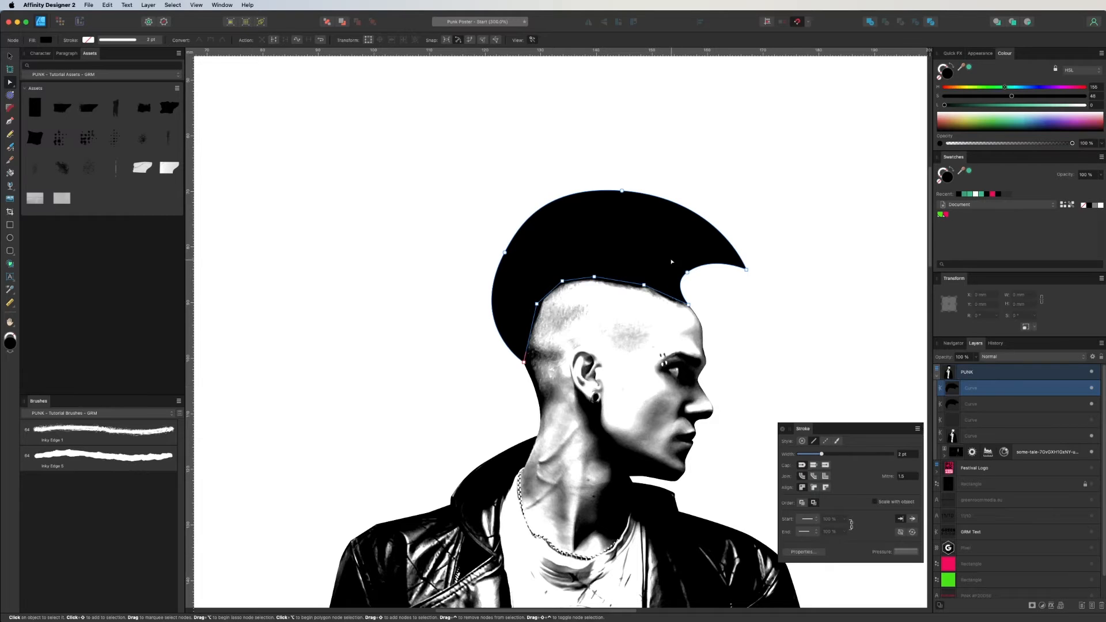
left_click(976, 420, "super")
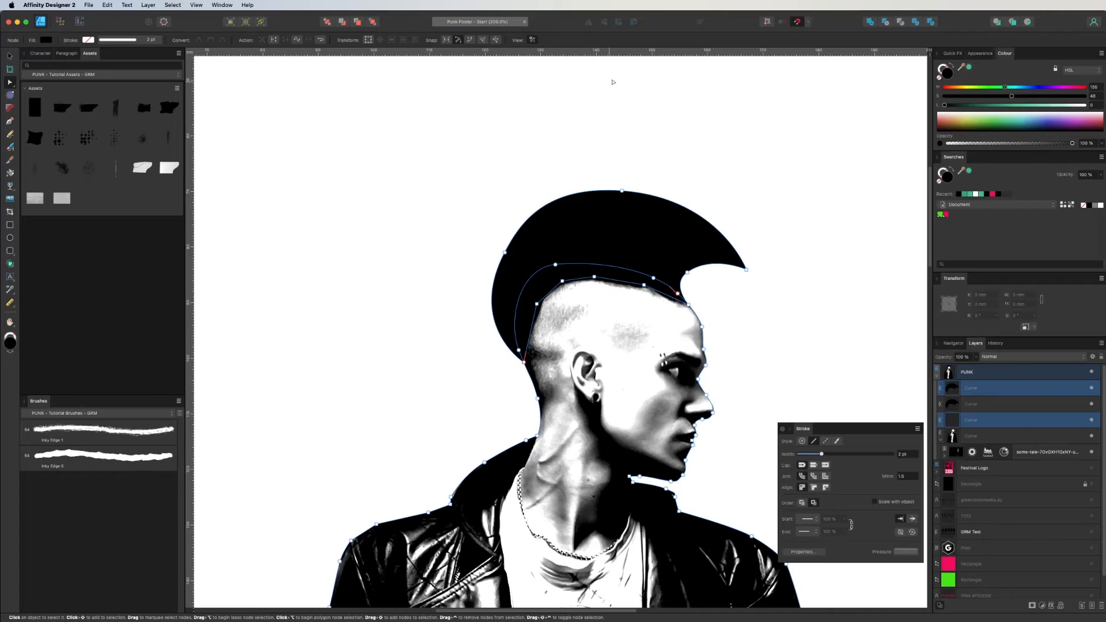
left_click(870, 24)
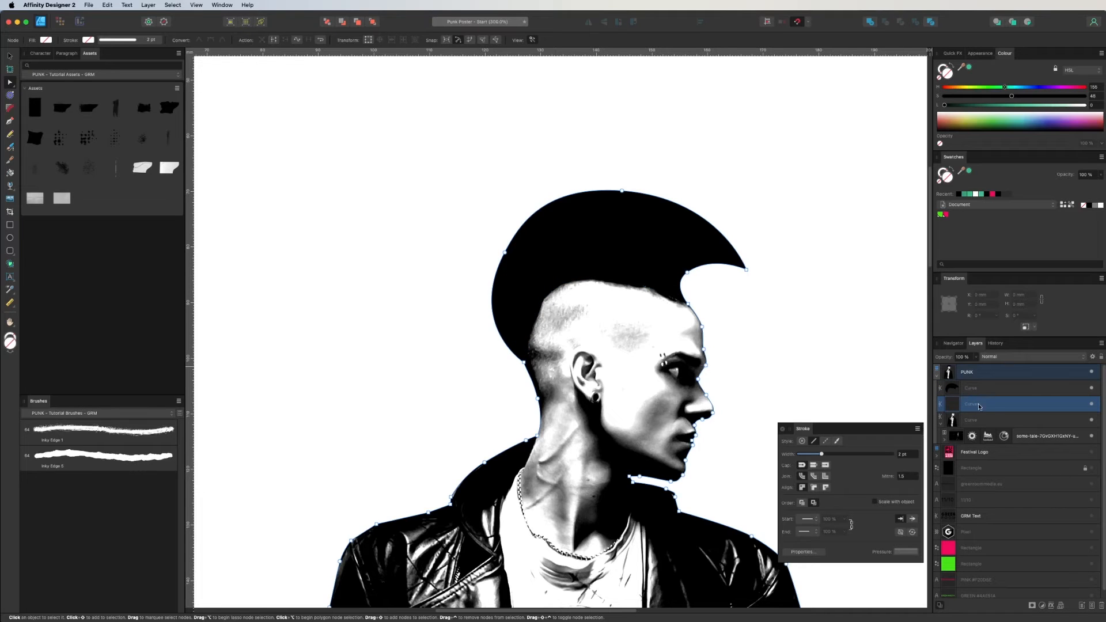
Step: Rename the merged silhouette curve as Outline
double_click(969, 405)
type("Outline")
key("Return")
Step: Show the black background rectangle and move Outline beneath the cut-out man at the bottom of the PUNK group
scroll(1017, 444, "down", 1)
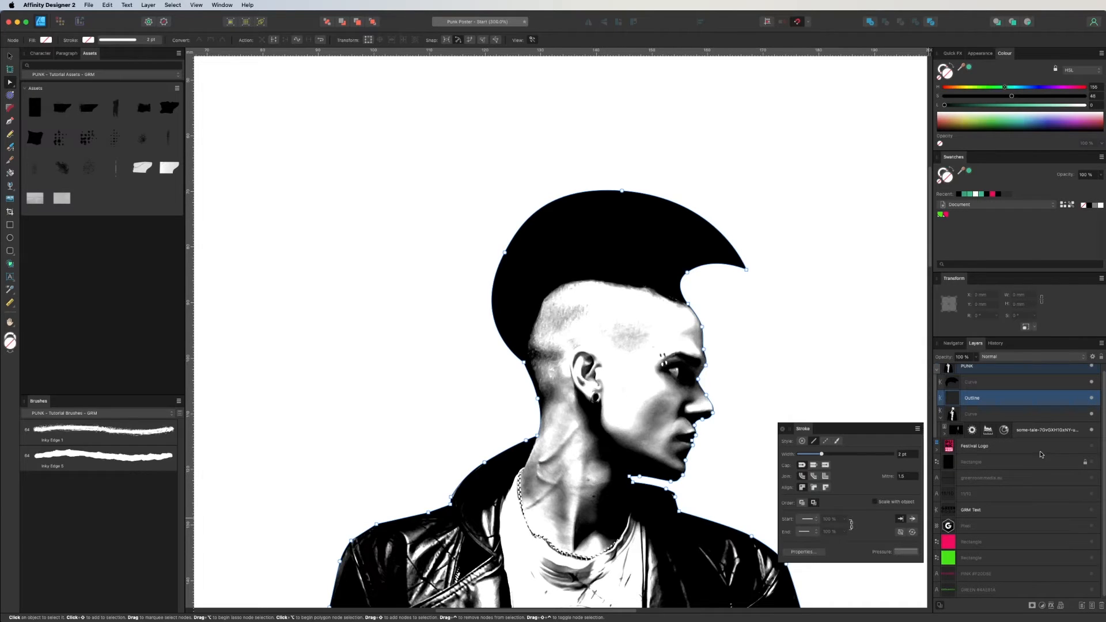
left_click(1091, 462)
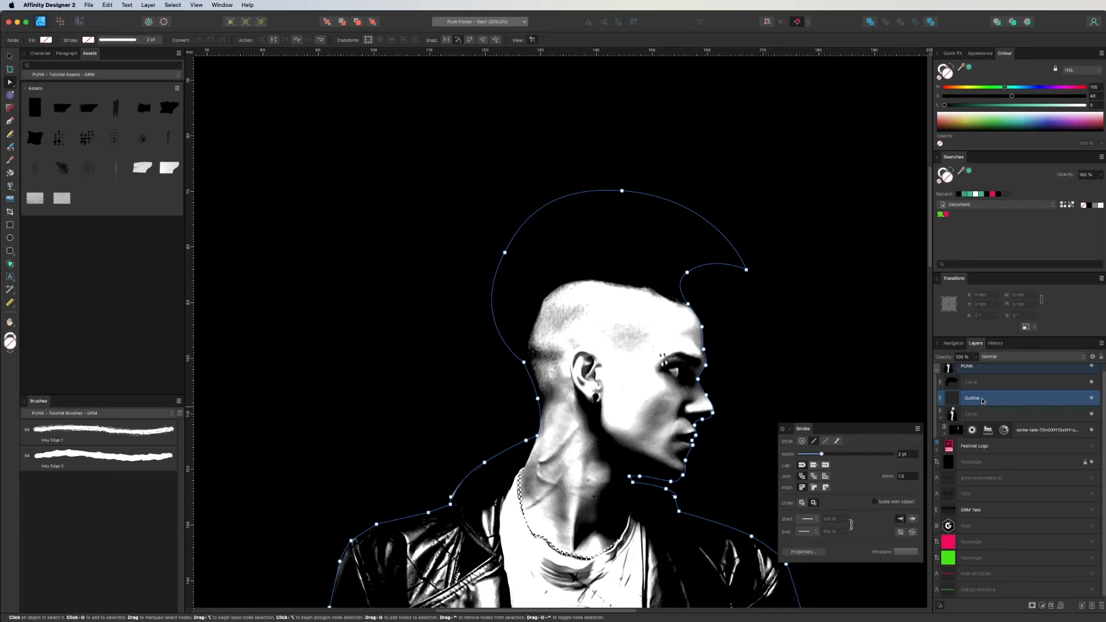
left_click_drag(971, 399, 968, 440)
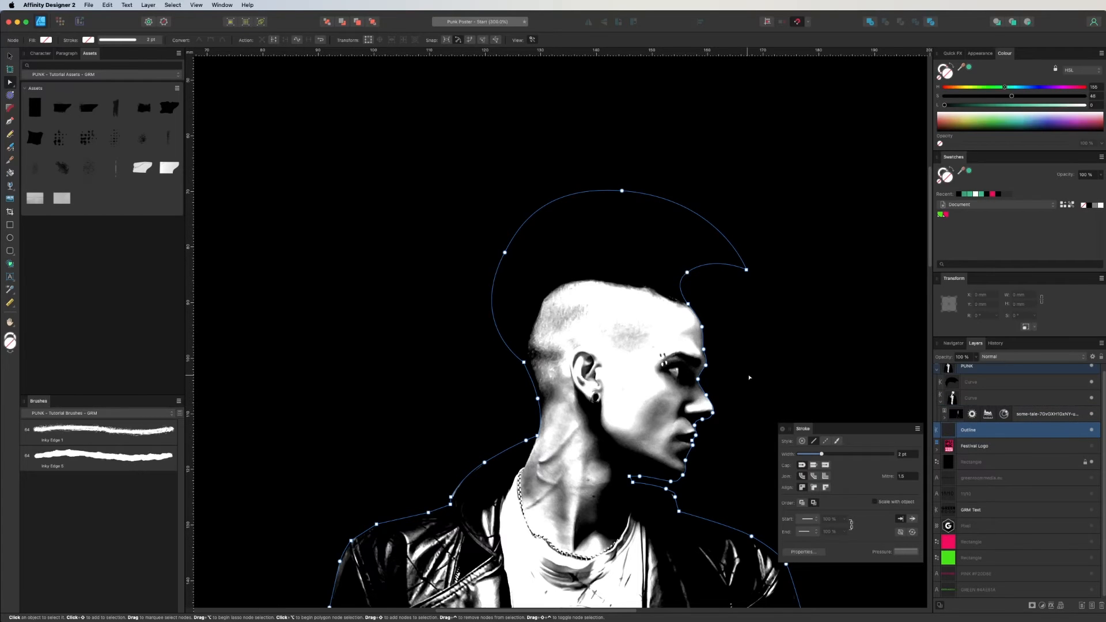
Step: Give the Outline curve a white stroke and deselect it
key("super+minus")
left_click(942, 172)
left_click(975, 194)
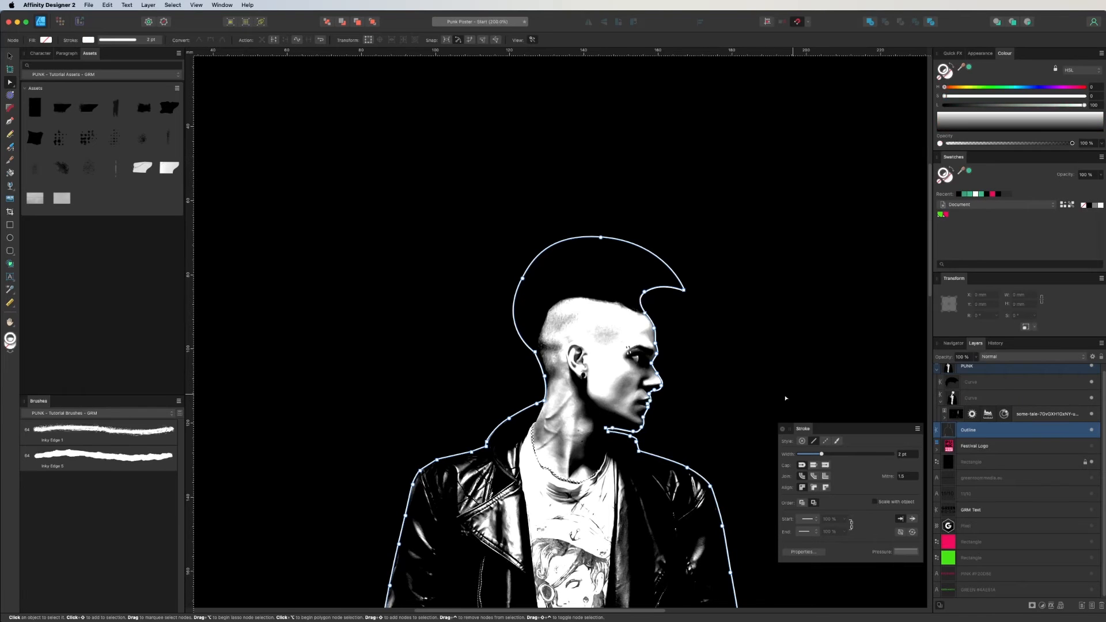
left_click(372, 315)
key("super+minus")
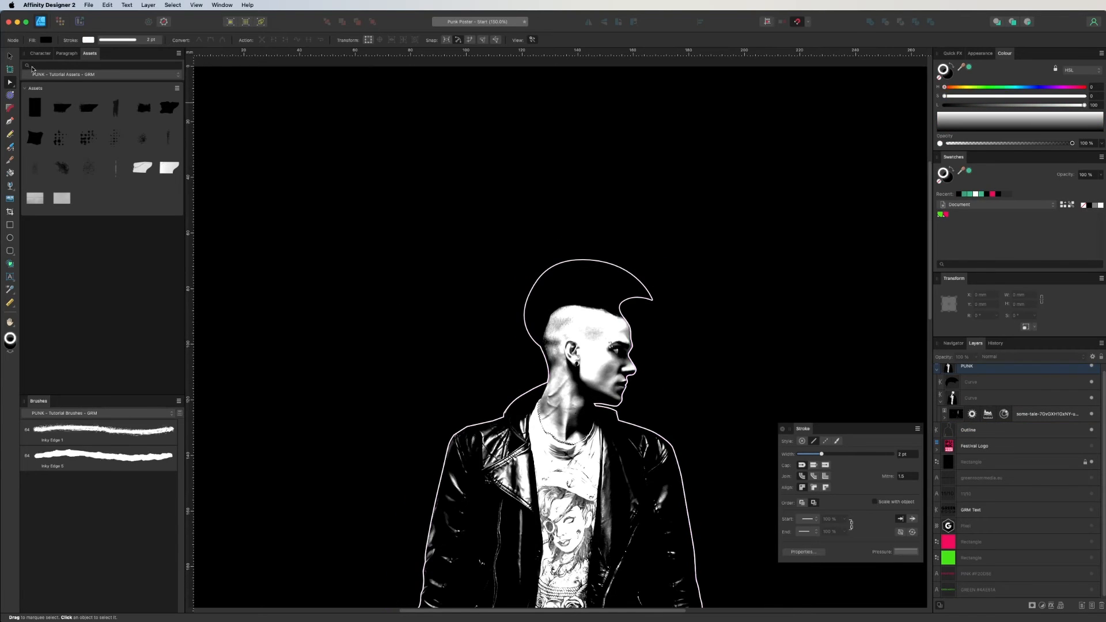
Step: Compare both inky edge brushes on the Outline curve's white stroke and apply Inky Edge 1
left_click(9, 57)
left_click_drag(399, 404, 415, 254)
key("super+plus")
left_click_drag(574, 284, 553, 383)
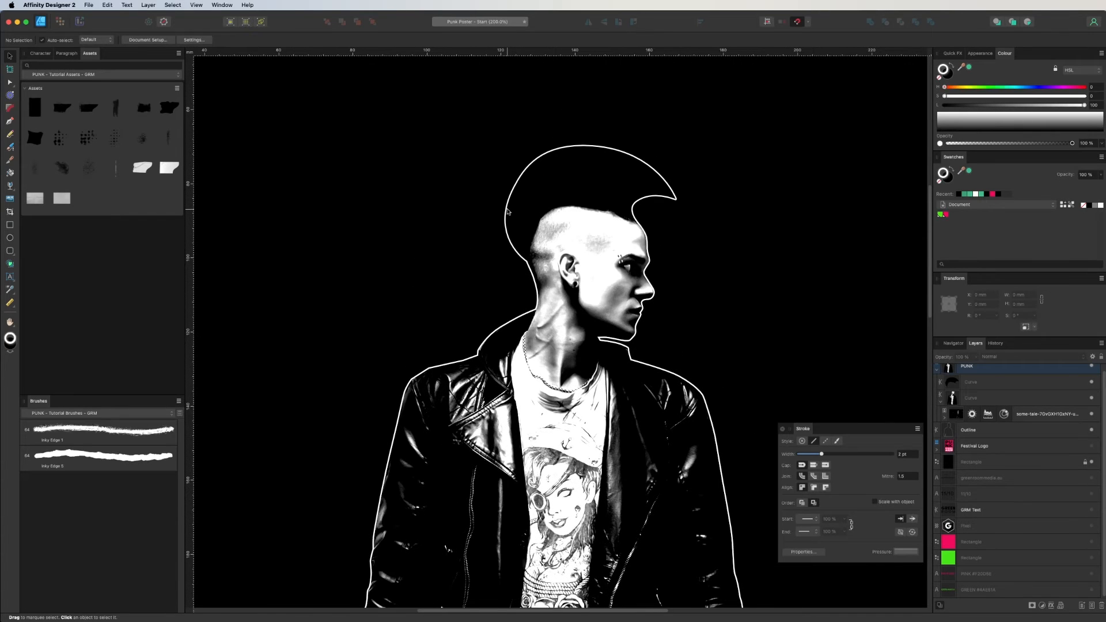
left_click(506, 210)
left_click(474, 278)
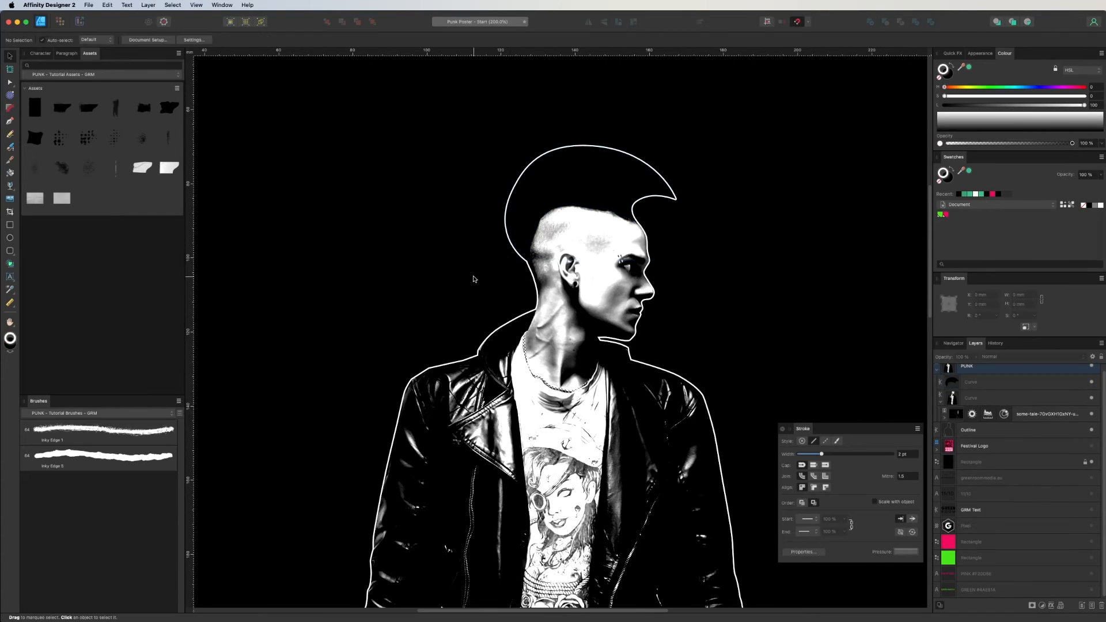
left_click(534, 284)
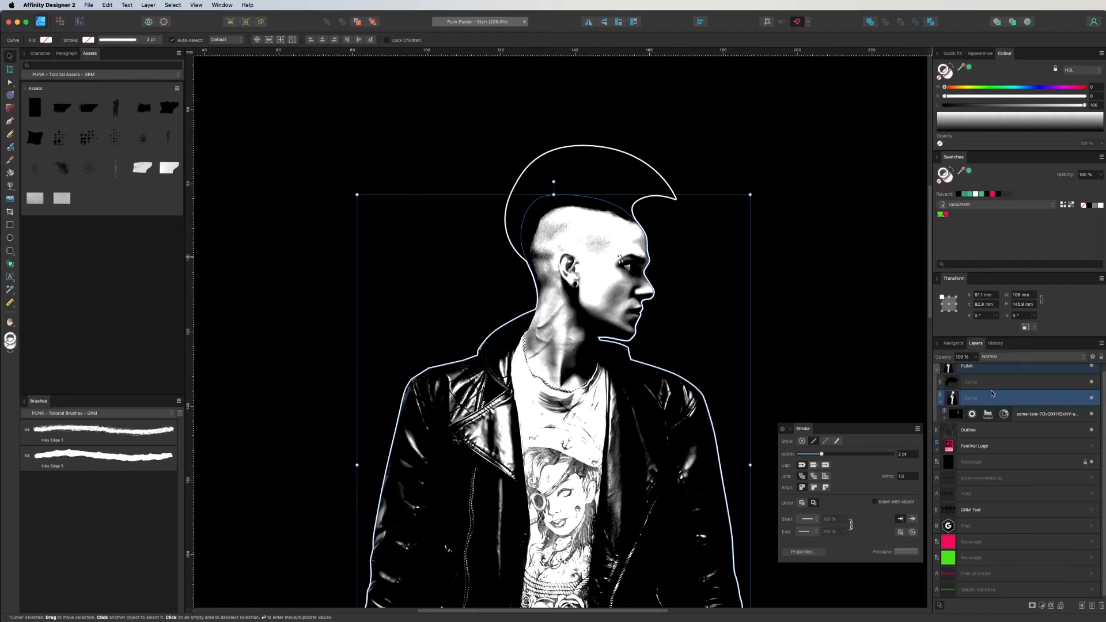
left_click(980, 429)
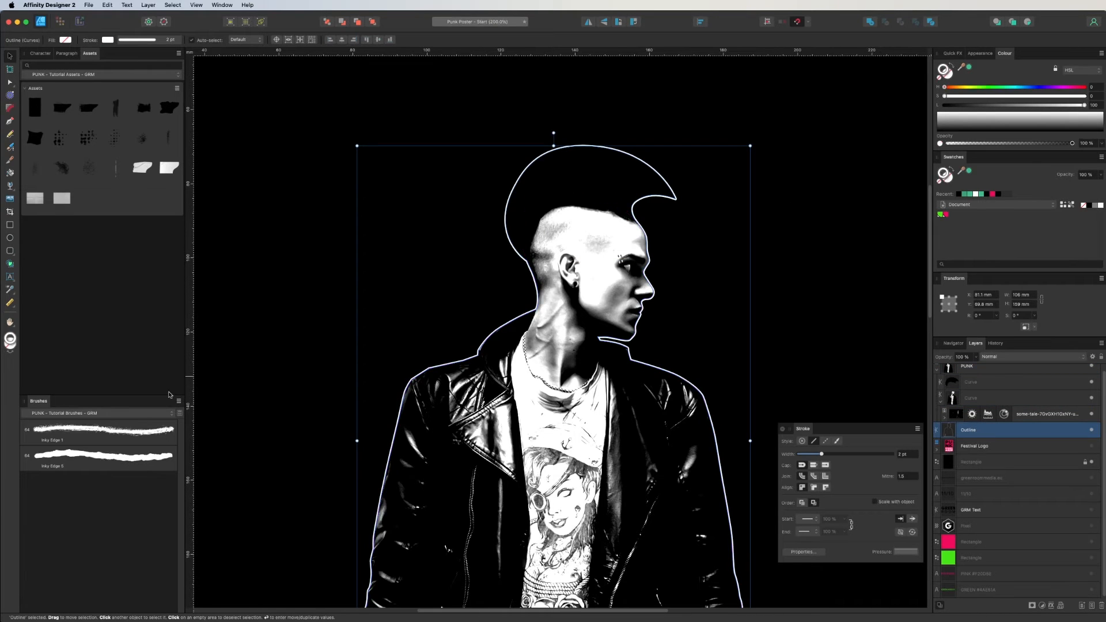
left_click(103, 424)
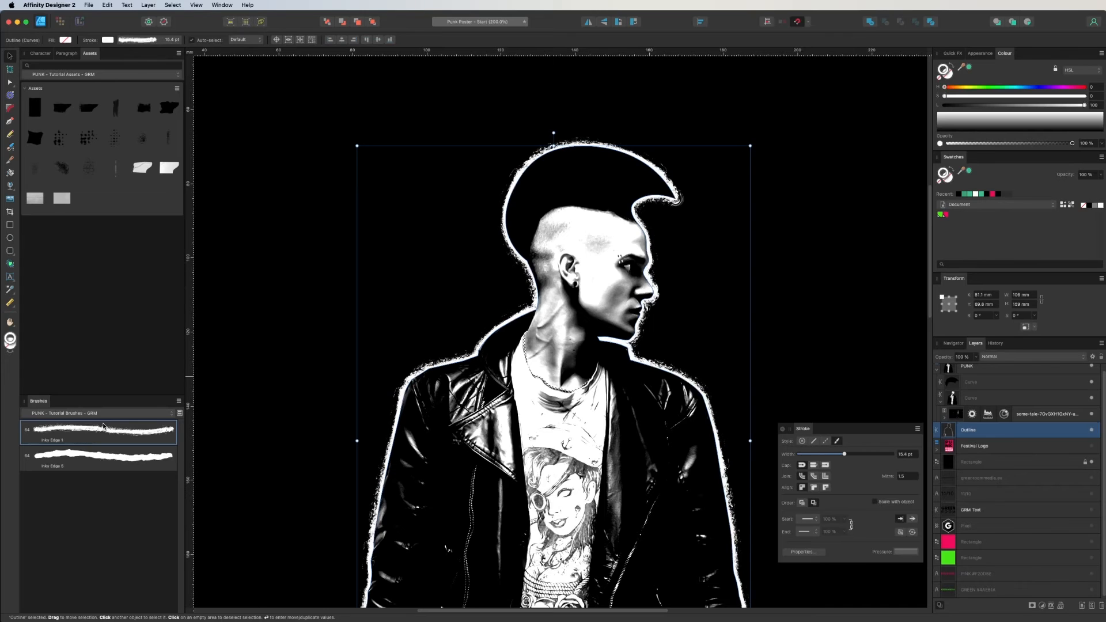
left_click(97, 465)
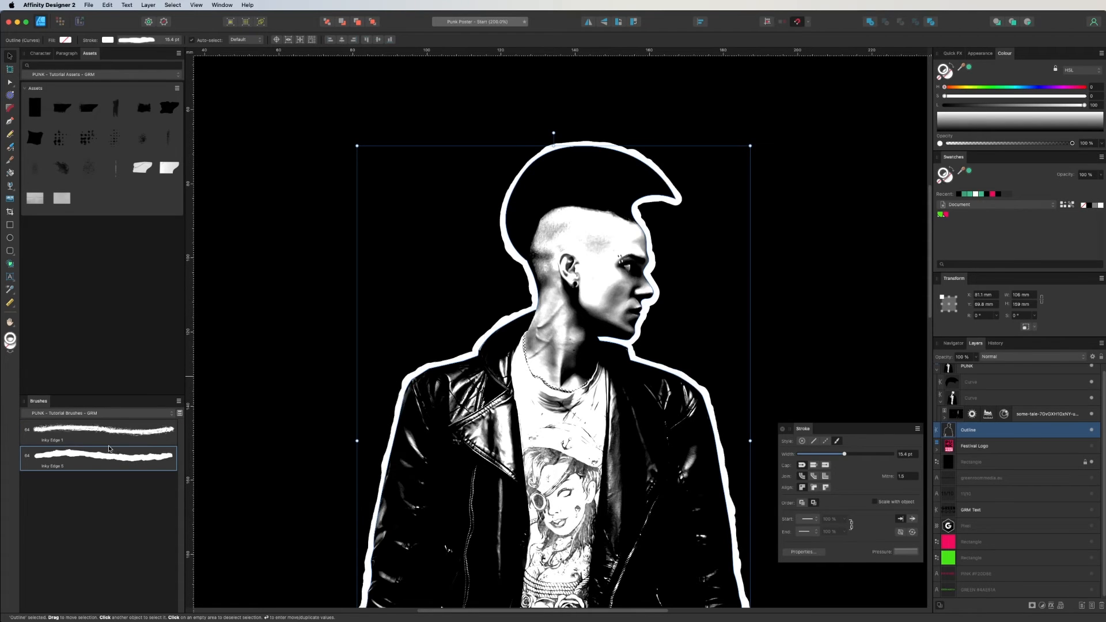
left_click(106, 433)
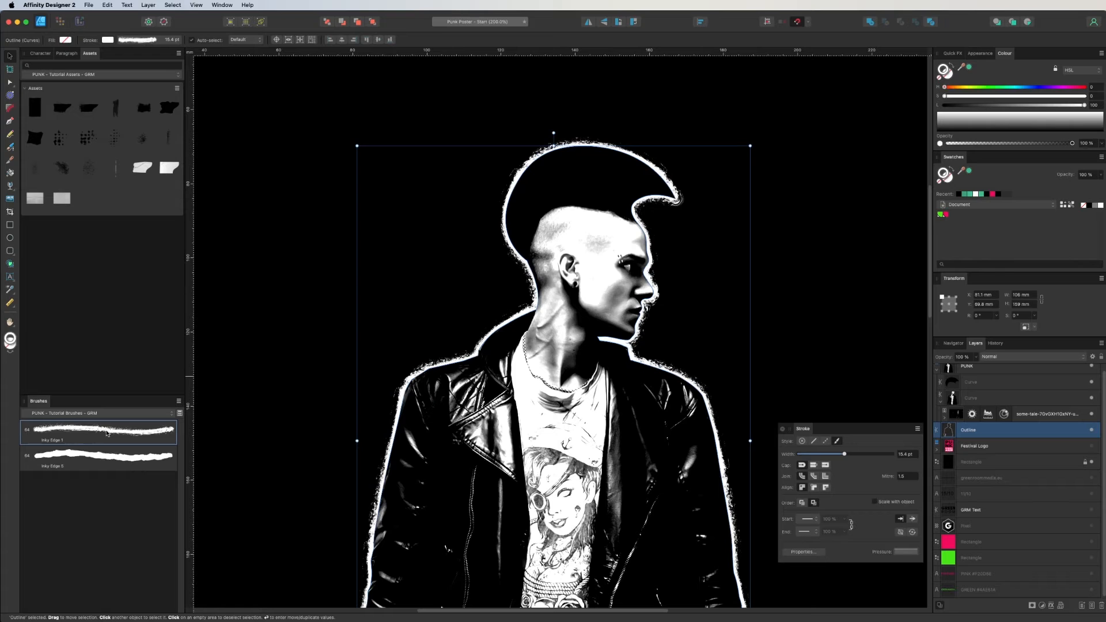
Step: Examine the rough white outline around the whole figure and up close around the head and shoulders
key("super+minus")
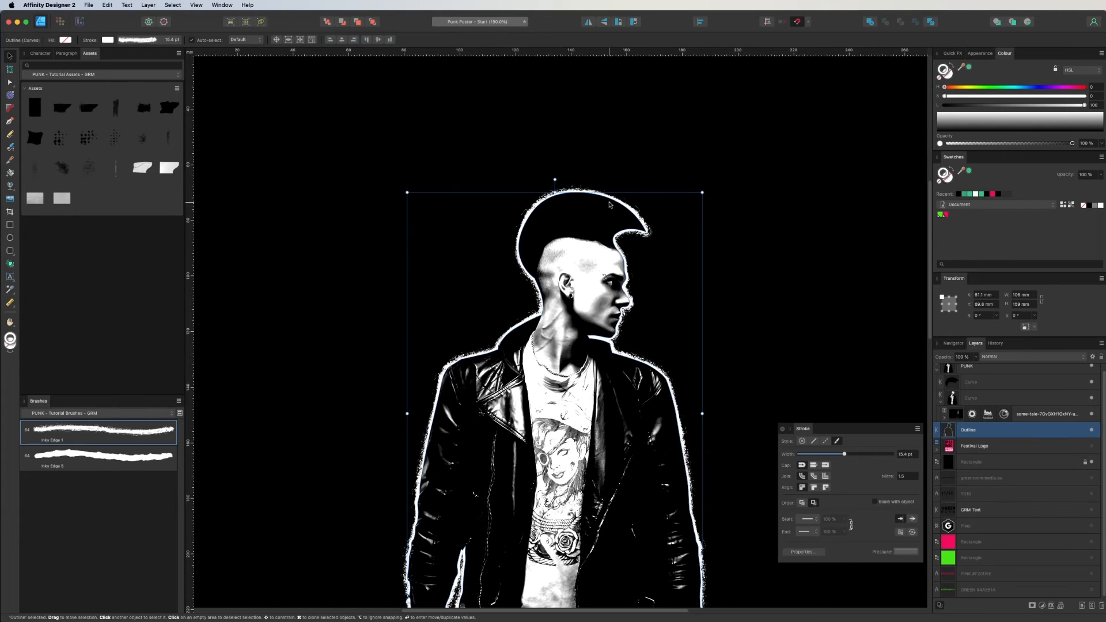
key("super+minus")
left_click_drag(608, 304, 594, 287)
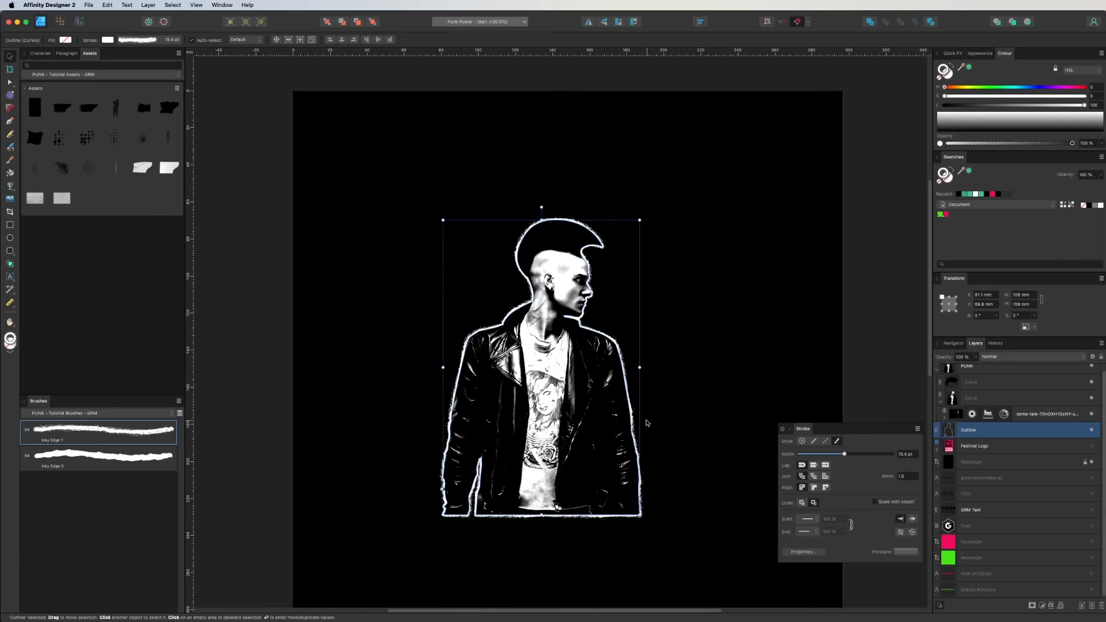
left_click(743, 433)
left_click_drag(653, 361, 655, 365)
key("super+plus")
key("super+plus")
key("super+plus")
left_click_drag(656, 230, 593, 250)
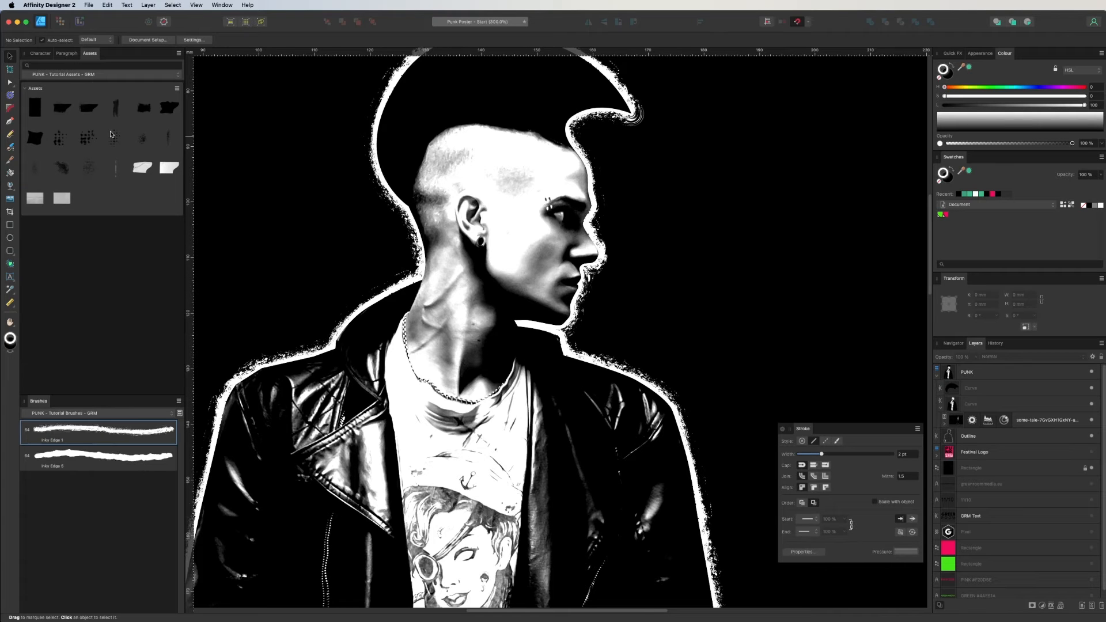
Step: Place the dense vertical-line texture from the tutorial assets over the man's chest
left_click_drag(116, 108, 504, 418)
key("super+minus")
left_click_drag(732, 361, 814, 244)
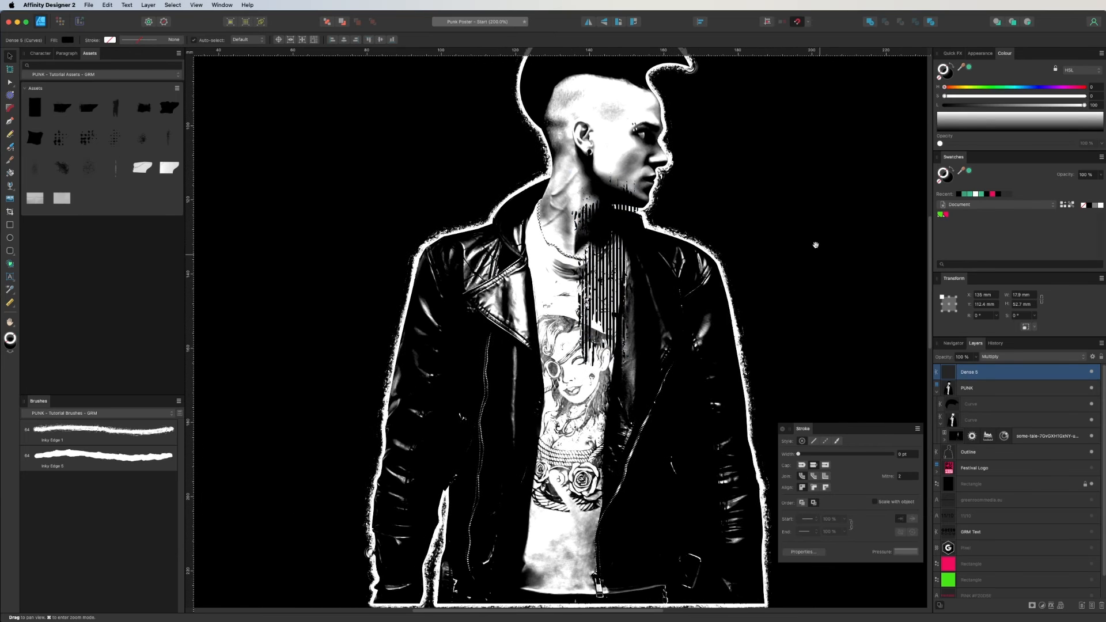
Step: Fill the line texture with the pink Punk Colour 2 and move it down about 36 mm over the shirt print
left_click(950, 177)
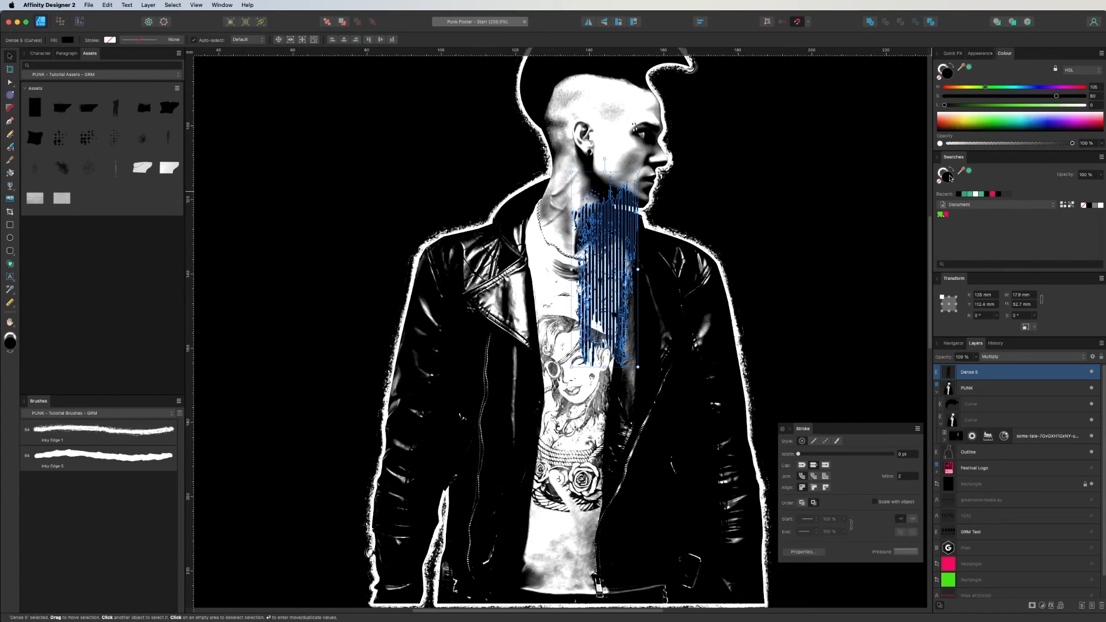
left_click(944, 215)
left_click_drag(607, 260, 608, 397)
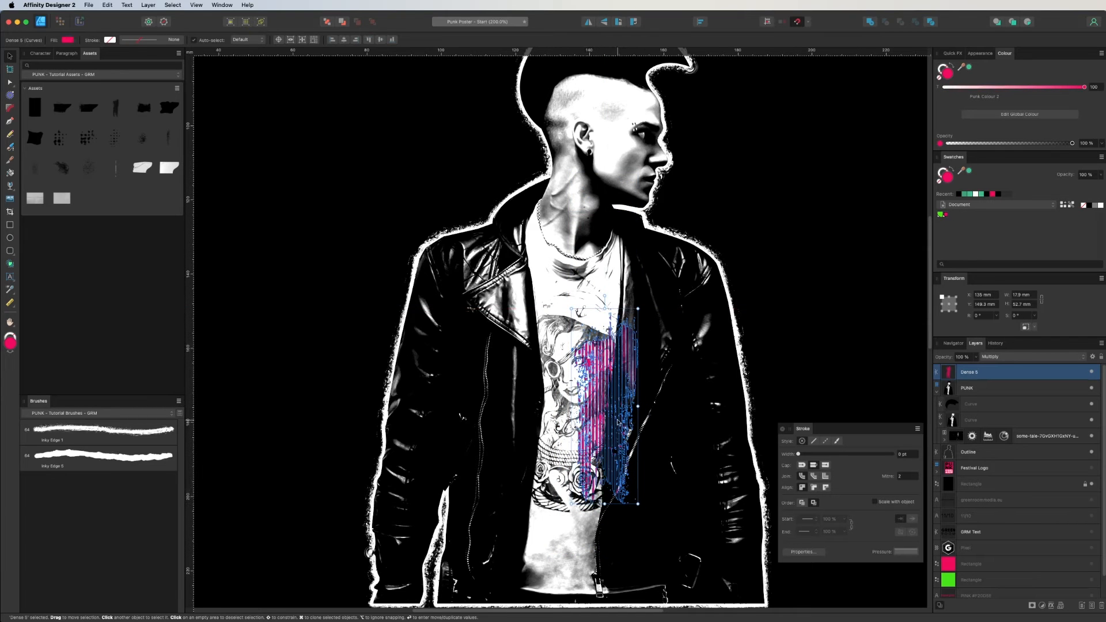
Step: Try the Darken blend mode on the pink shirt texture in place of Multiply
left_click(240, 256)
left_click(594, 397)
left_click(1000, 362)
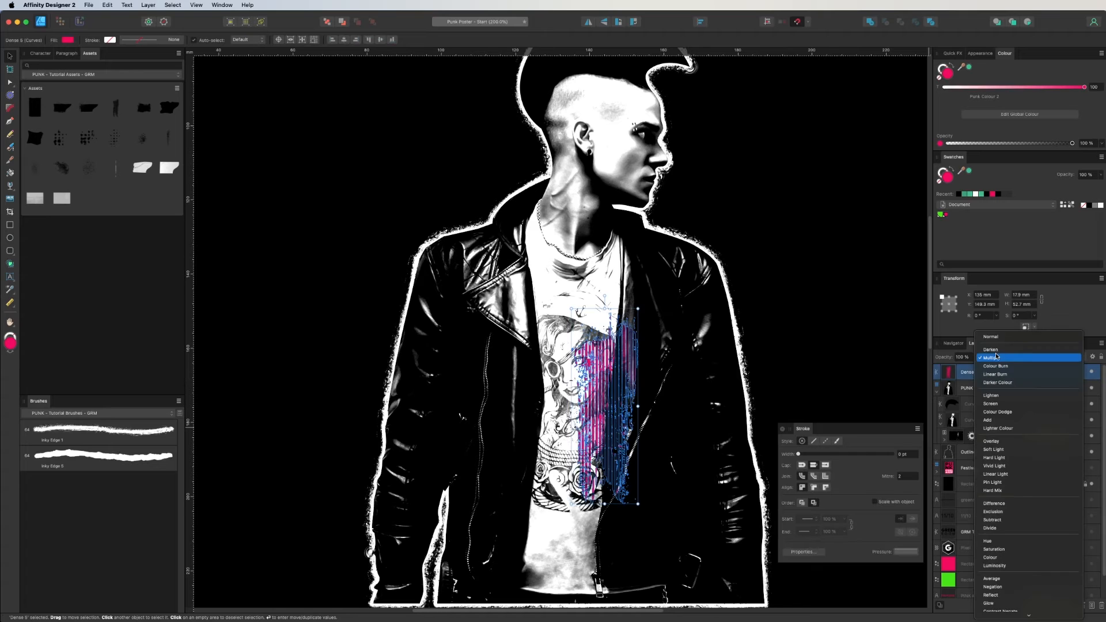
left_click(993, 351)
left_click(1003, 361)
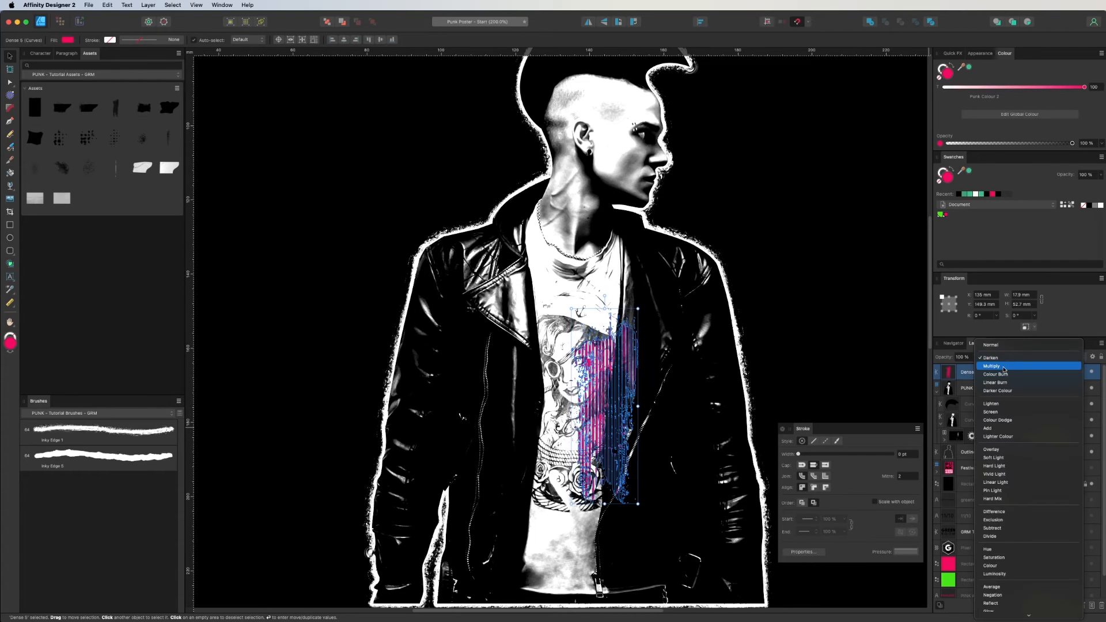
left_click(1000, 366)
left_click(999, 358)
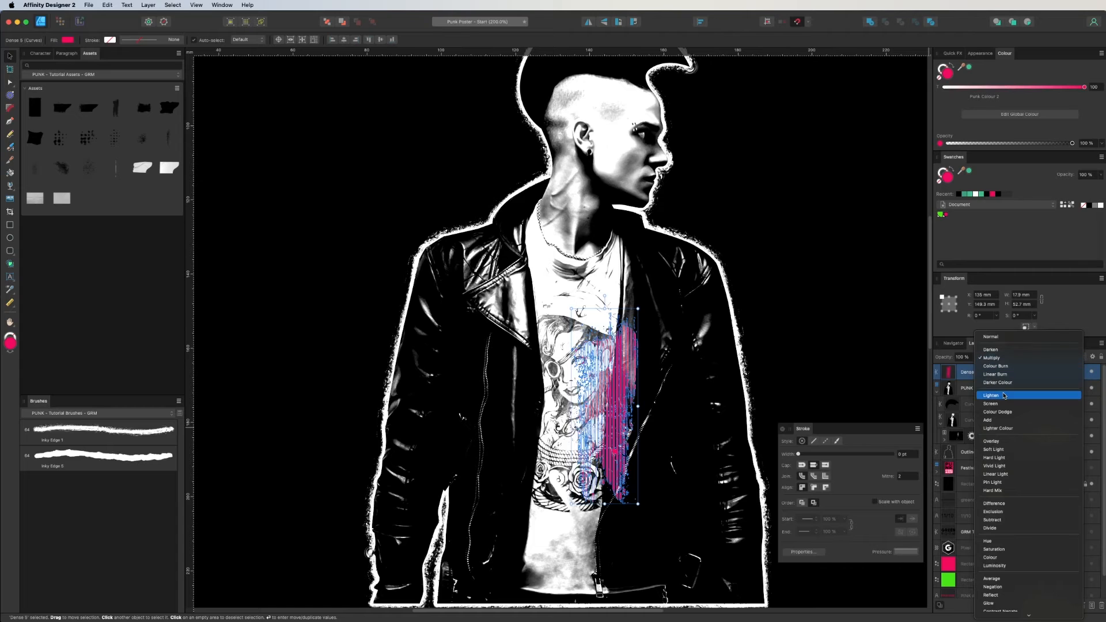
left_click(1000, 361)
left_click(540, 422)
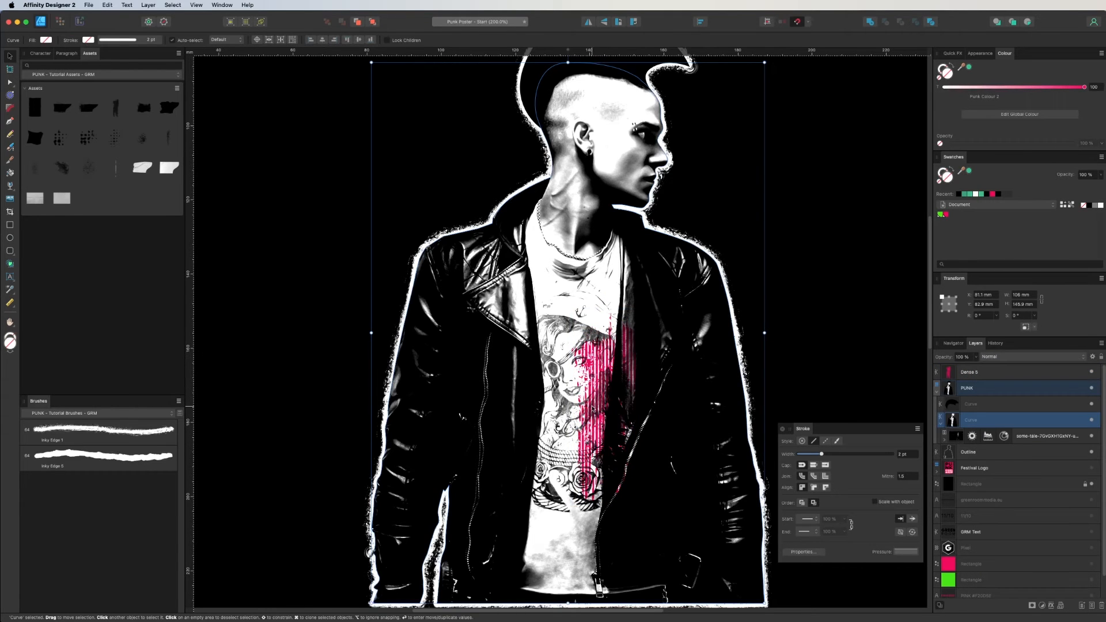
Step: Enlarge the pink texture slightly and reposition it over the tattoo print on the figure's shirt
left_click(592, 403)
mouse_move(593, 361)
left_mouse_down()
mouse_move(605, 361)
mouse_move(592, 361)
left_mouse_up()
left_click_drag(572, 309, 560, 298)
left_click_drag(596, 366, 599, 376)
left_click(311, 242)
Step: Place a halftone texture asset over the figure's eyes as a green overlay with the Linear Burn blend mode
scroll(288, 231, "up", 3)
left_click_drag(143, 109, 621, 216)
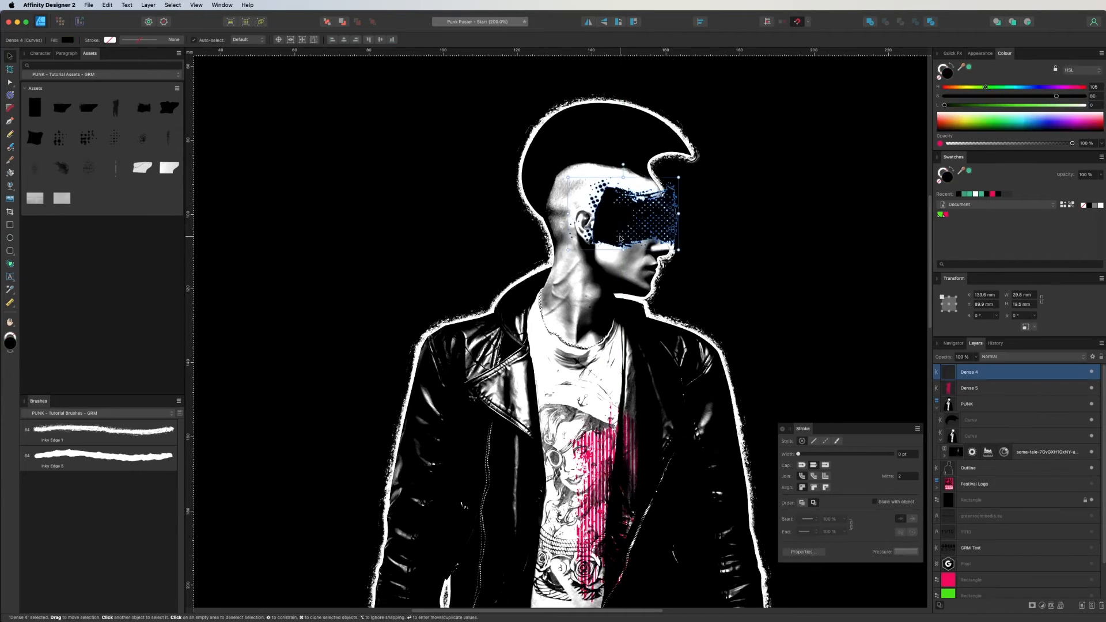
left_click(1014, 357)
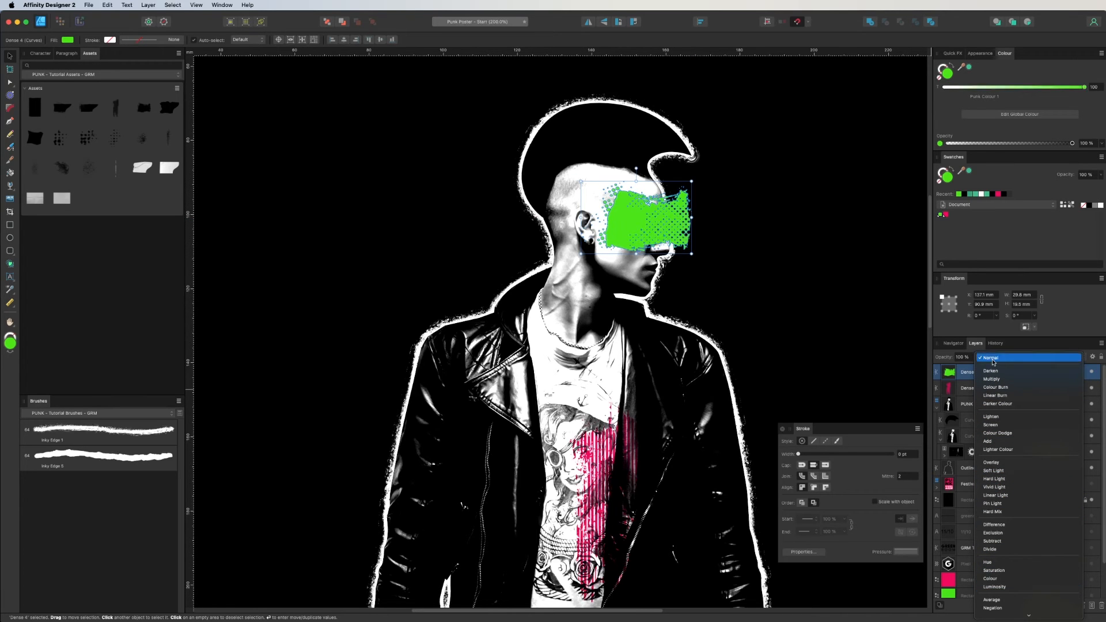
left_click(995, 395)
left_click(375, 271)
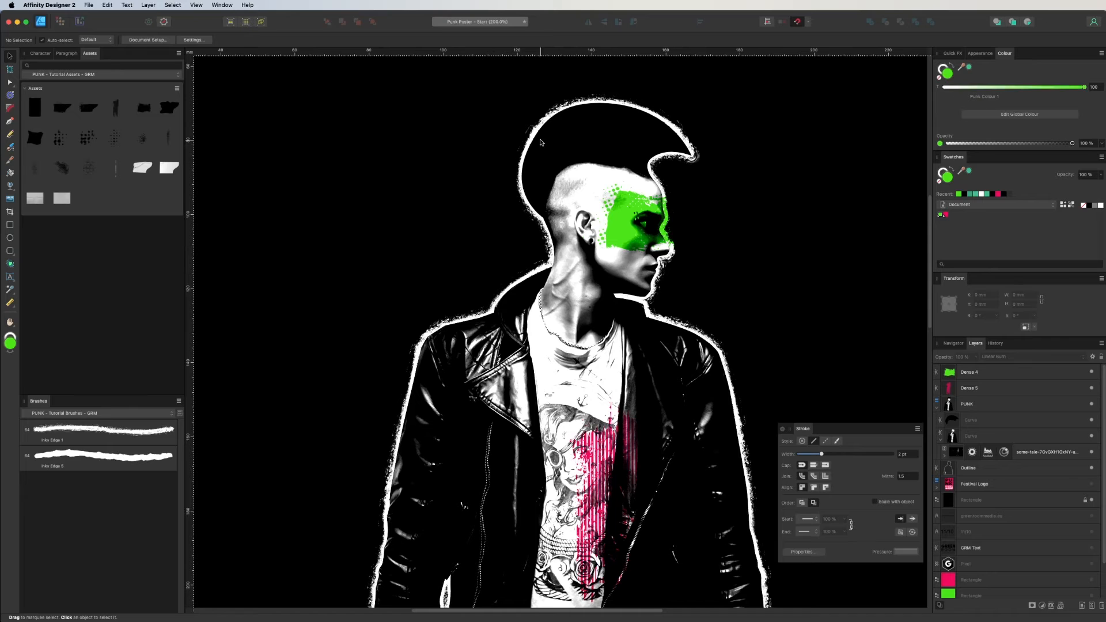
Step: Shrink the green halftone texture to about 24 mm wide and position it over the figure's eye
left_click(610, 212)
left_click_drag(599, 186, 596, 191)
left_click_drag(634, 234, 630, 227)
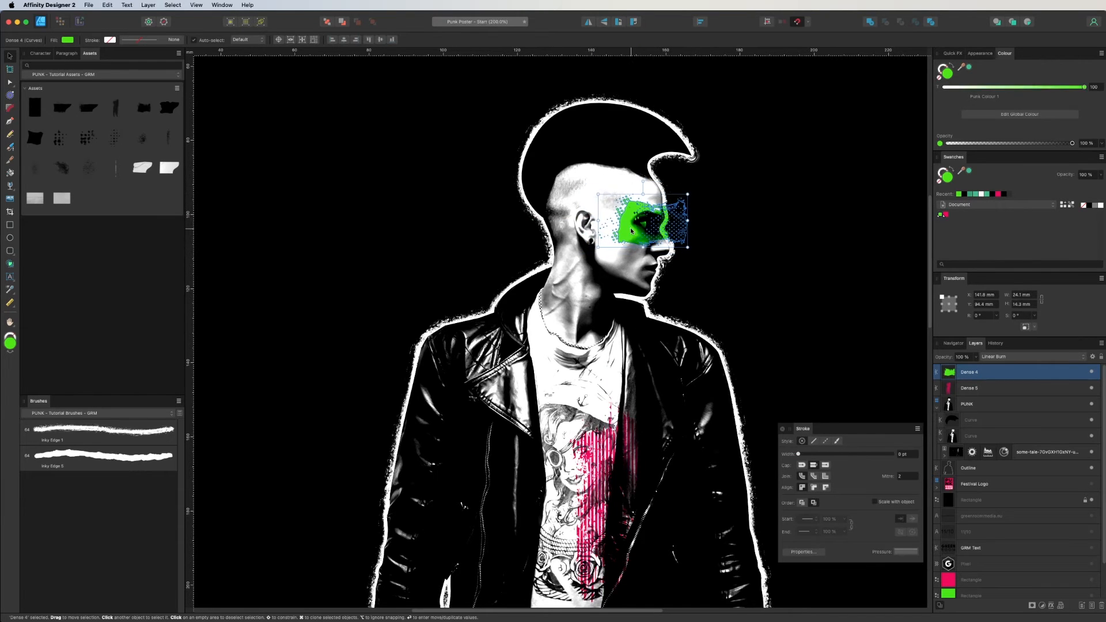
left_click(407, 217)
scroll(407, 216, "down", 4)
scroll(598, 274, "up", 3)
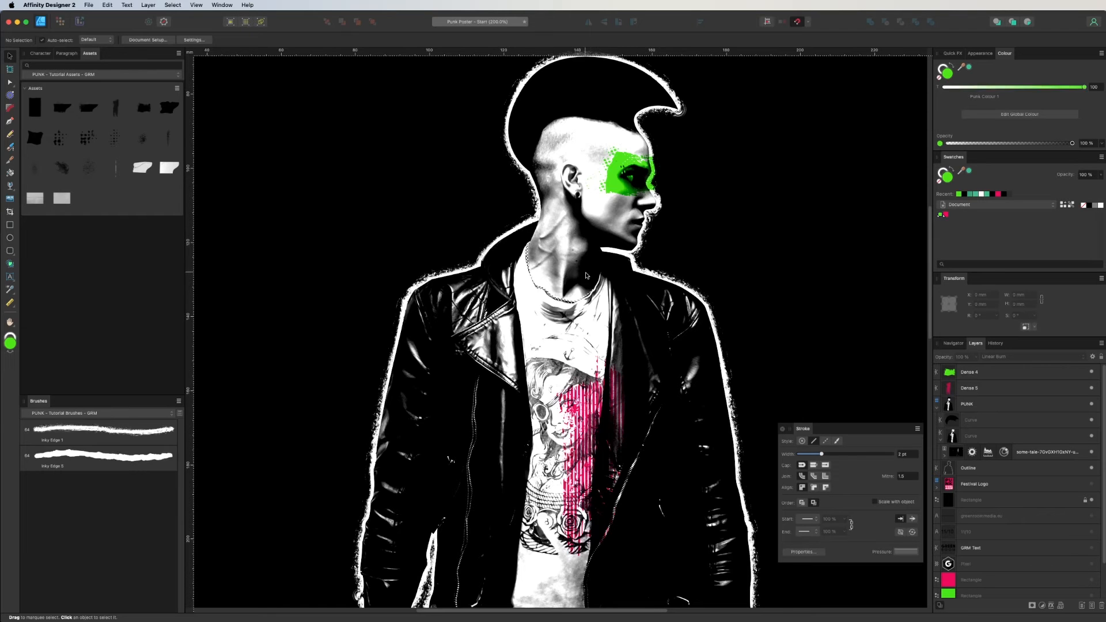
Step: Move both the green and pink texture objects inside the PUNK layer
left_click(954, 390)
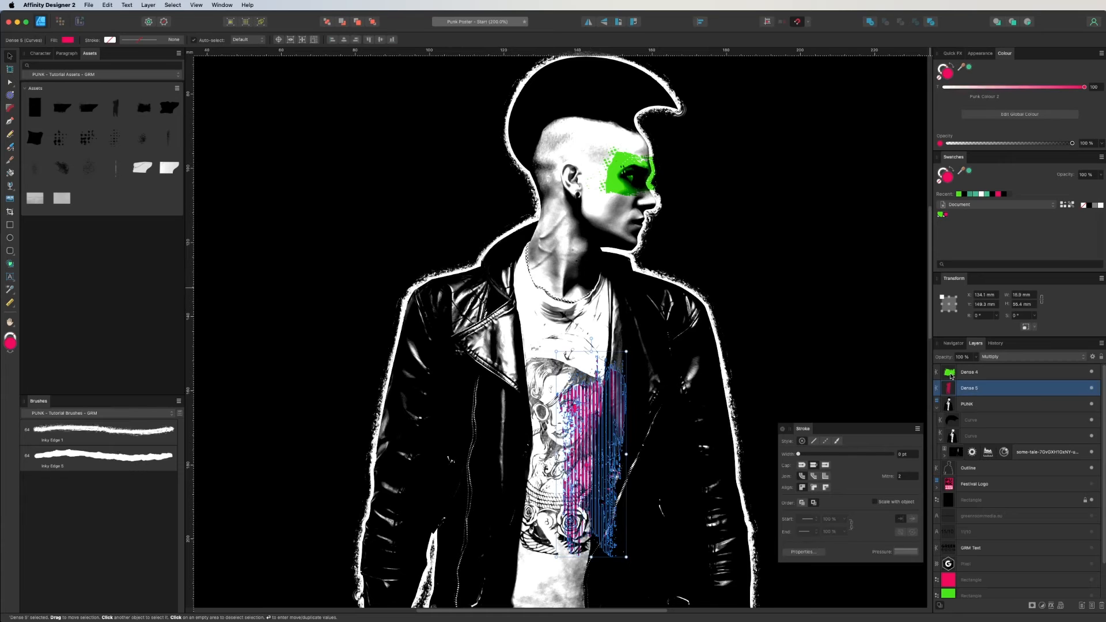
left_click(952, 374, "shift")
left_click_drag(952, 375, 953, 427)
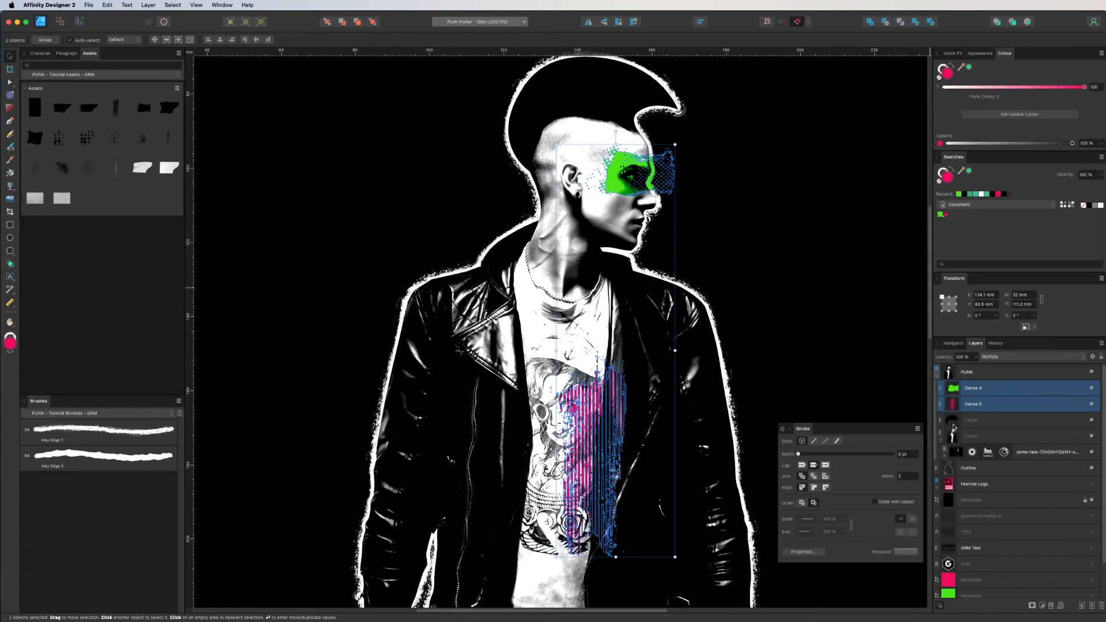
Step: Group the textures, figure curves and outline inside the PUNK layer, and make the Festival Logo layer visible
left_click(960, 373)
left_click(972, 391)
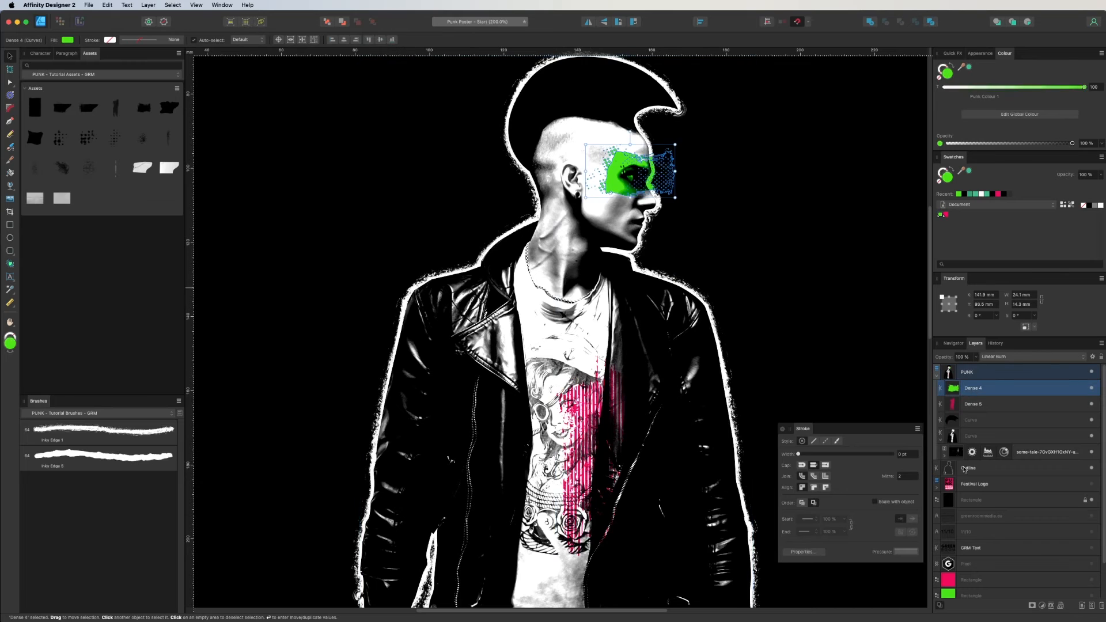
left_click(969, 470, "shift")
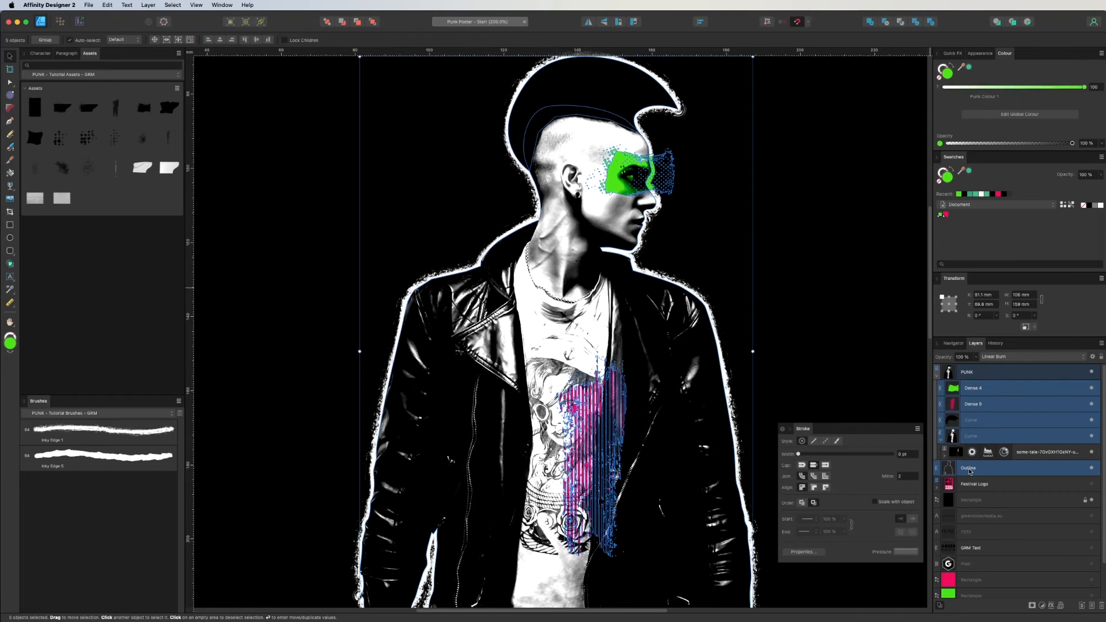
key("super+g")
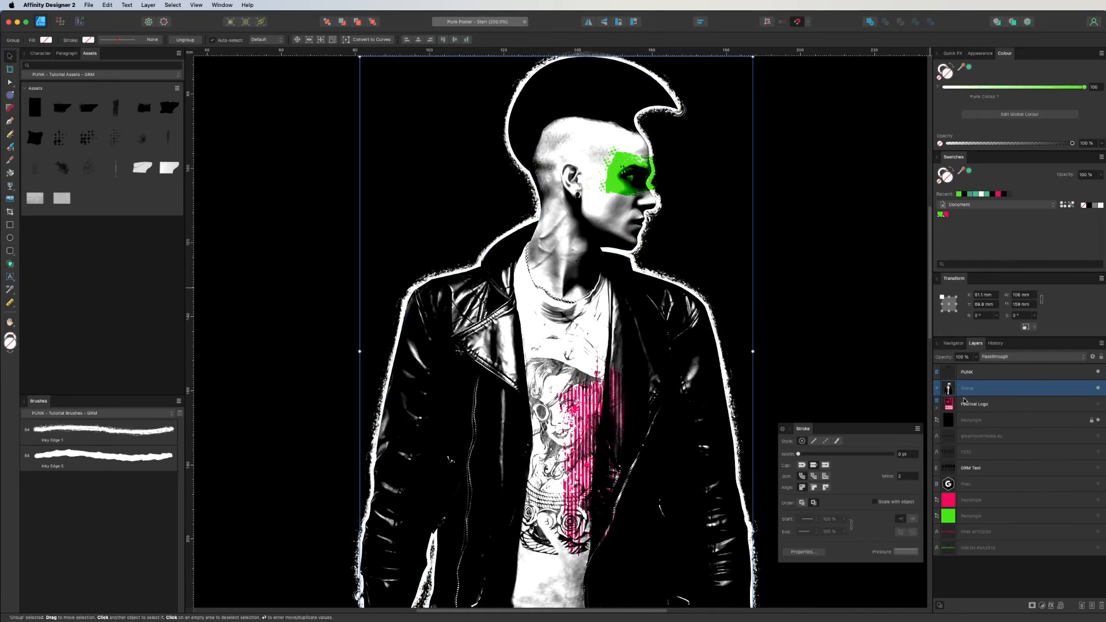
left_click_drag(949, 390, 938, 377)
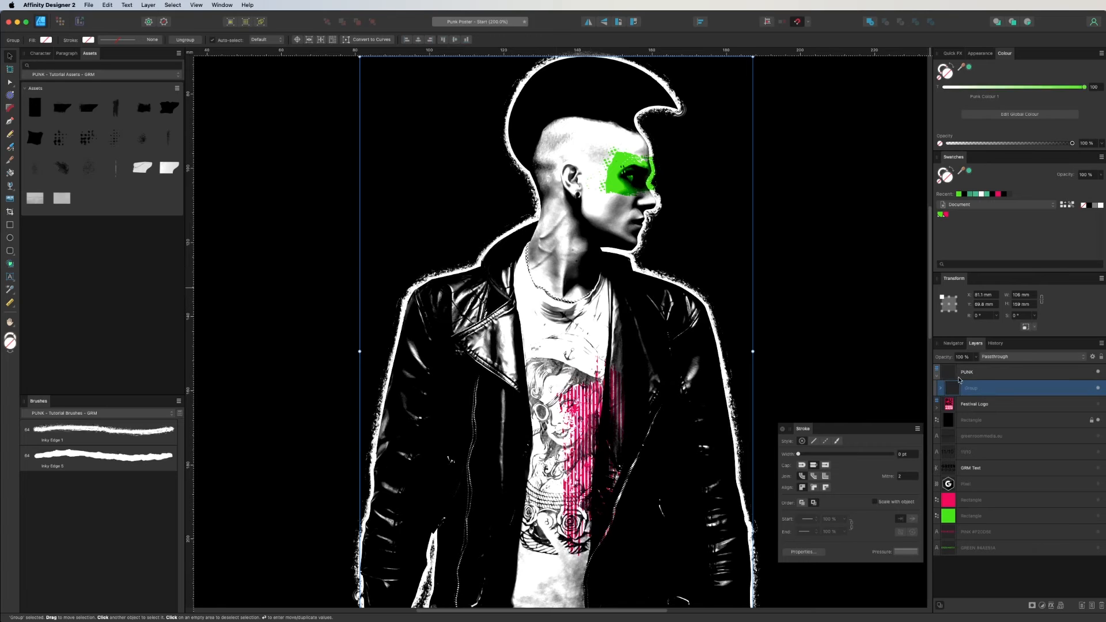
left_click(1098, 388)
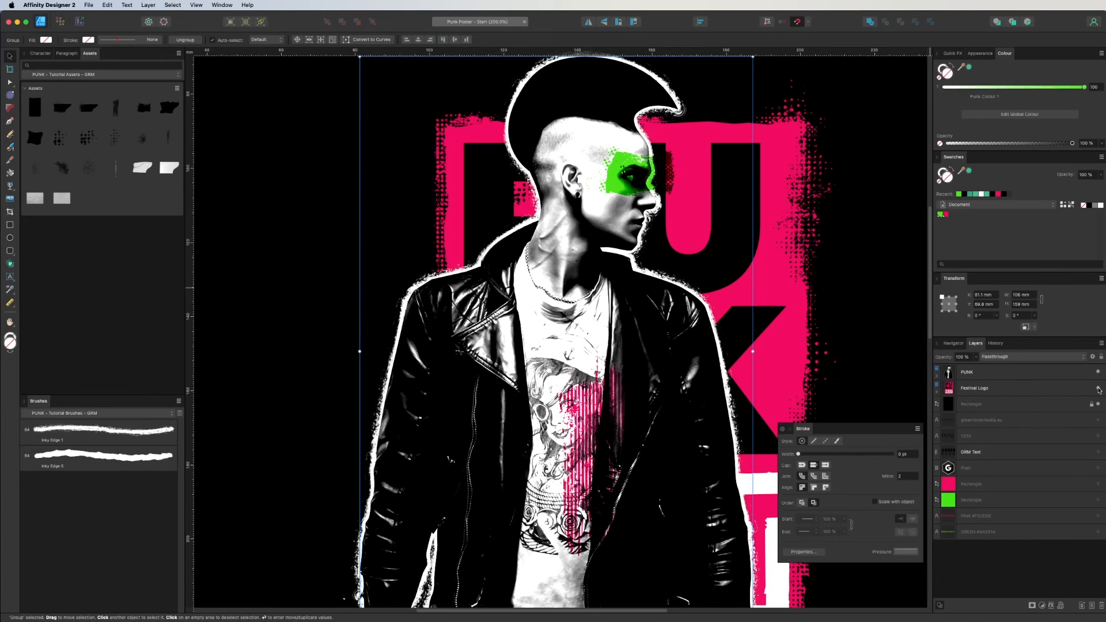
Step: Try scaling down the whole punk figure in front of the festival logo
left_click(1040, 375)
key("super+0")
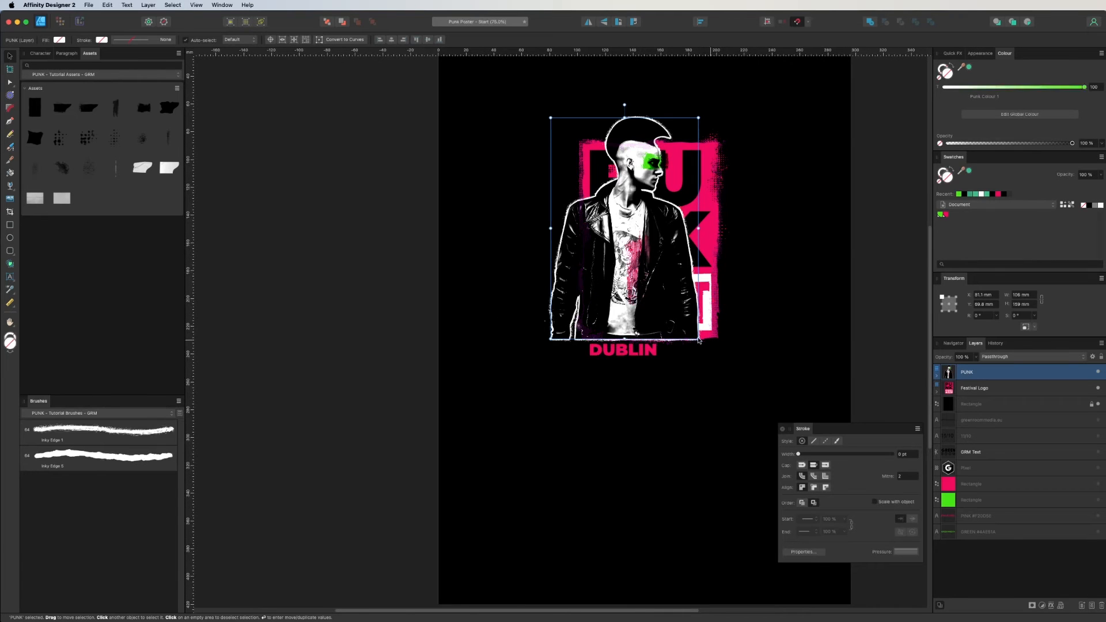
left_click_drag(699, 339, 629, 323)
key("super+1")
key("super+z")
Step: Enable Scale with object for the punk figure's strokes and test it by scaling the figure down
key("super+equal")
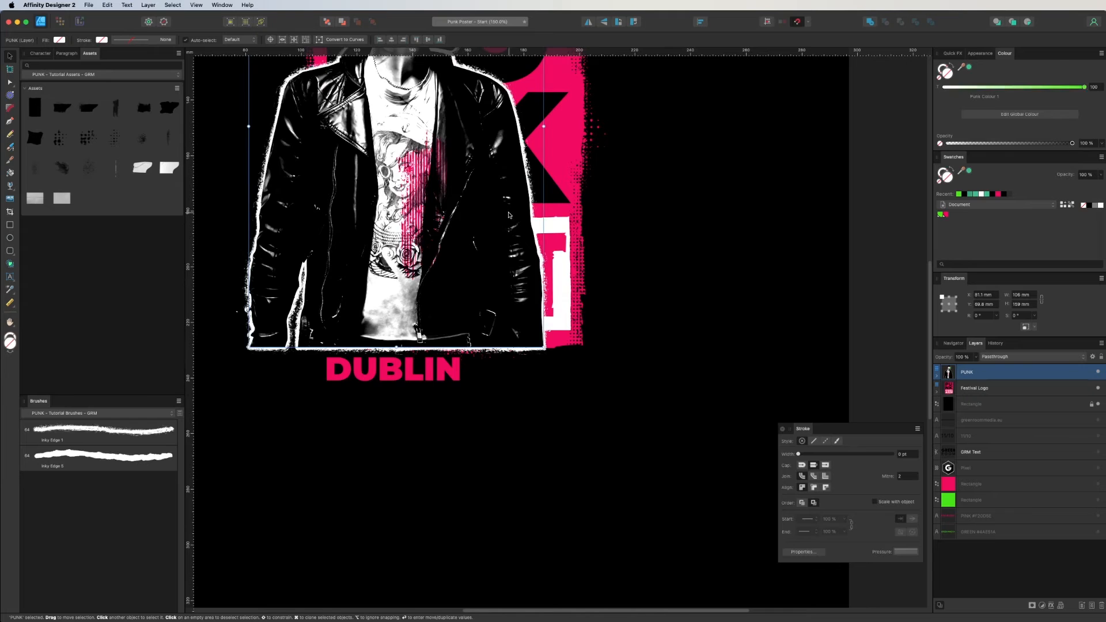
scroll(628, 322, "up", 5)
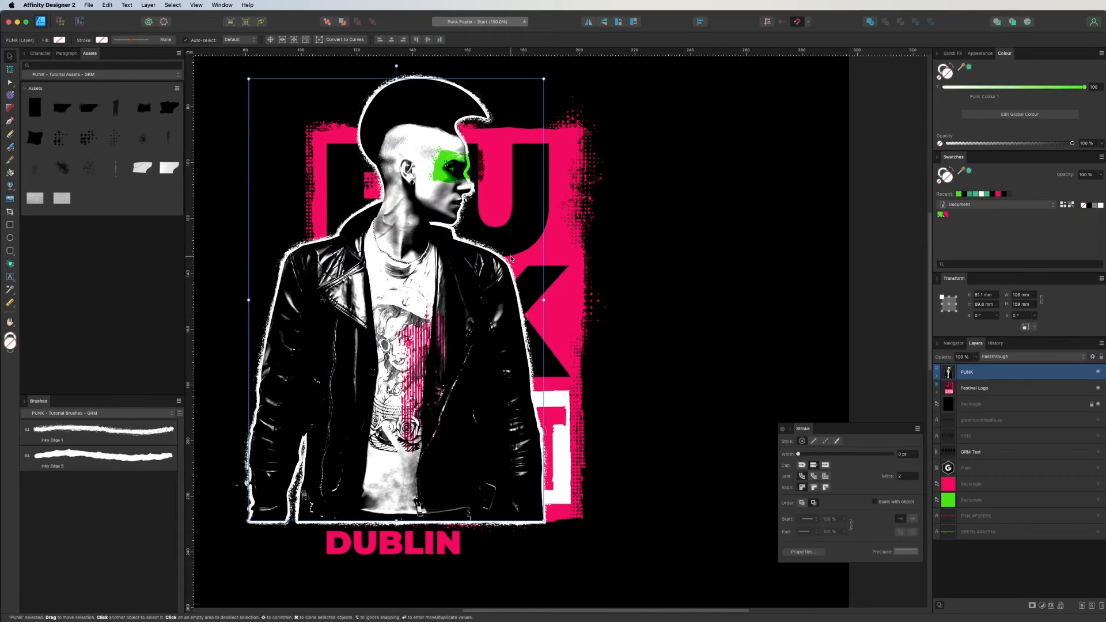
mouse_move(835, 428)
left_mouse_down()
mouse_move(640, 272)
mouse_move(756, 362)
left_mouse_up()
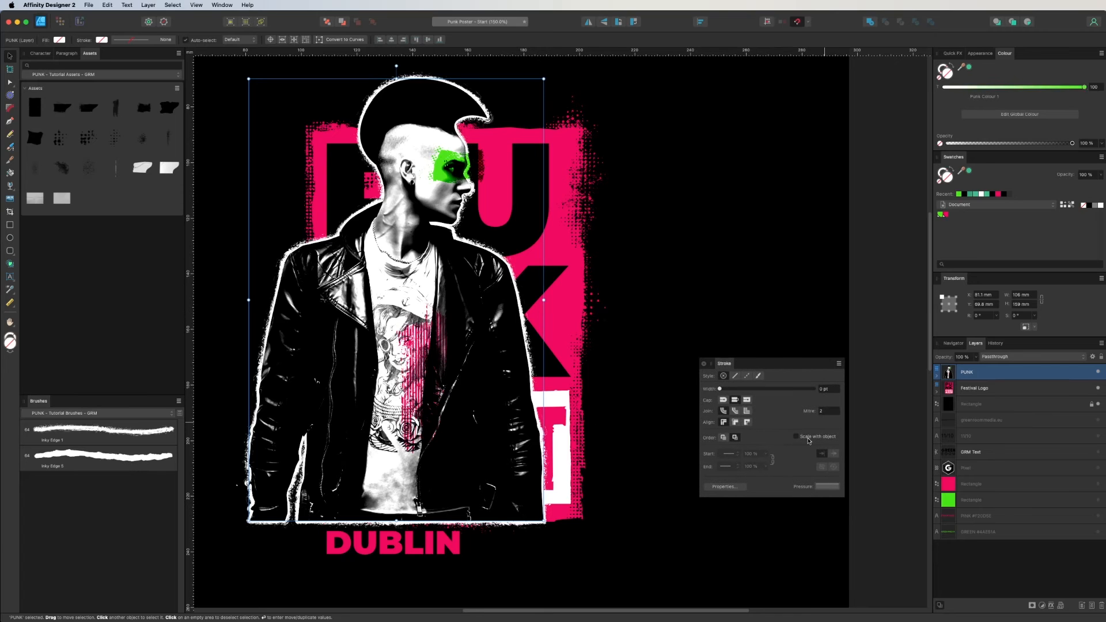
left_click(796, 437)
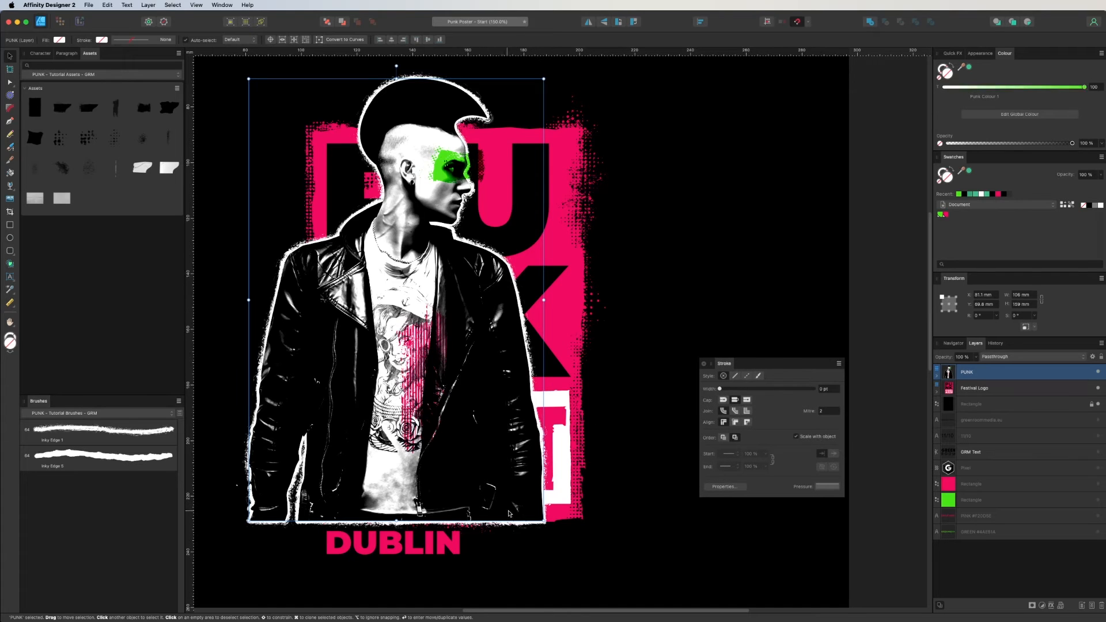
left_click_drag(543, 521, 486, 346)
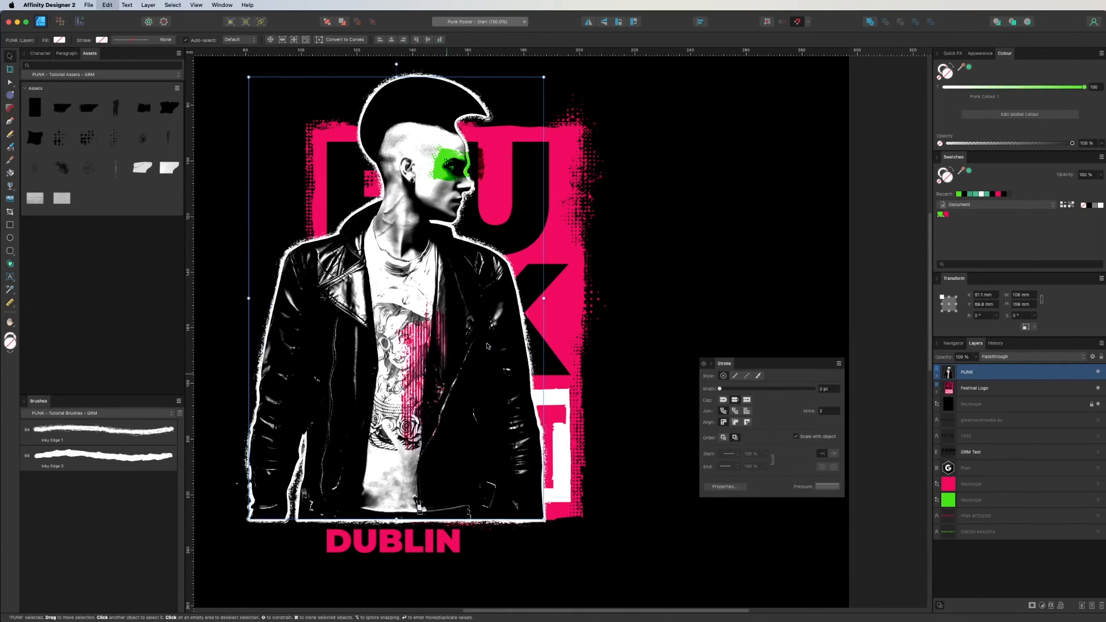
Step: Enlarge the punk figure to about 207.5 × 311.2 mm and place it in the poster's lower-left corner, bleeding off the edges
key("super+minus")
key("super+minus")
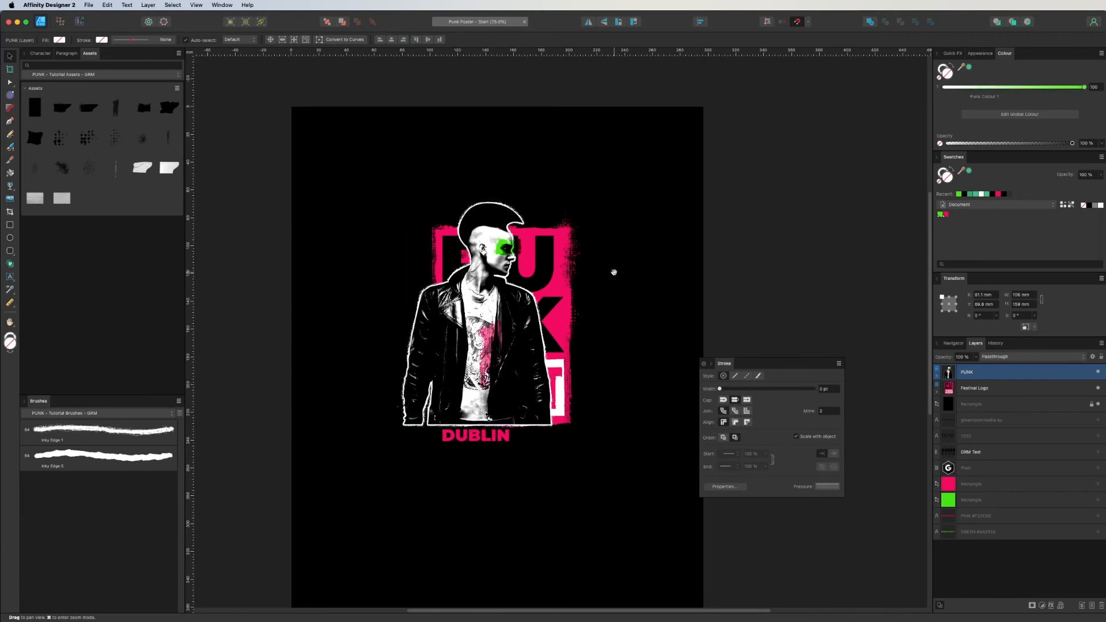
left_click_drag(714, 262, 821, 132)
left_click_drag(584, 214, 572, 384)
left_click_drag(500, 466, 310, 601)
left_click_drag(484, 407, 448, 327)
key("super+minus")
left_click_drag(519, 259, 508, 322)
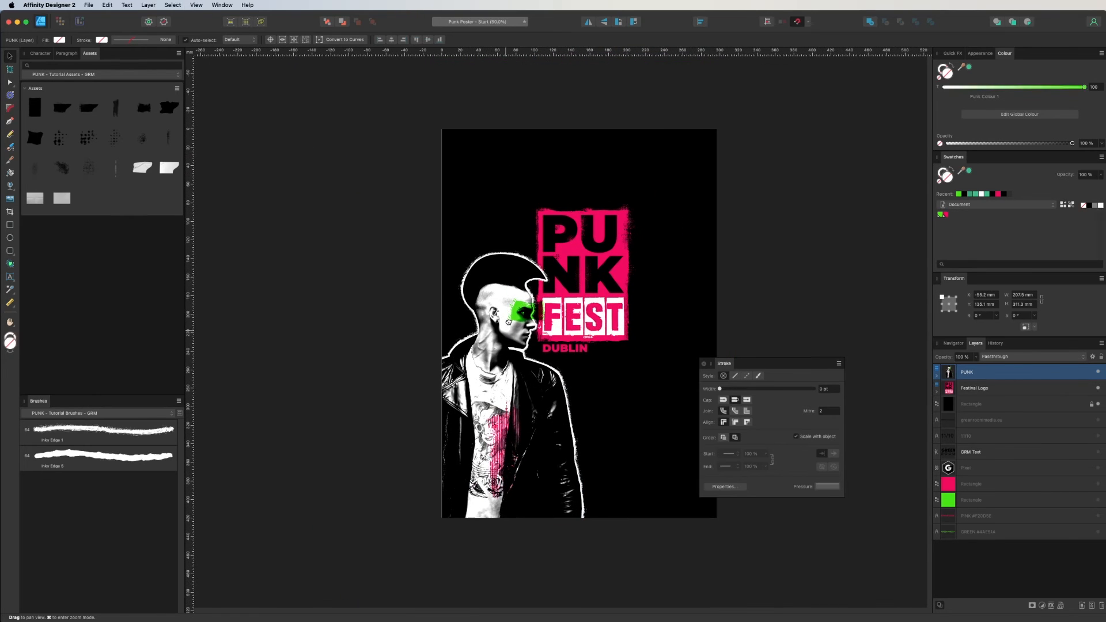
Step: Enlarge the PUNK FEST logo group and shift the punk figure farther off the poster's left edge
left_click(332, 259)
left_click(601, 238)
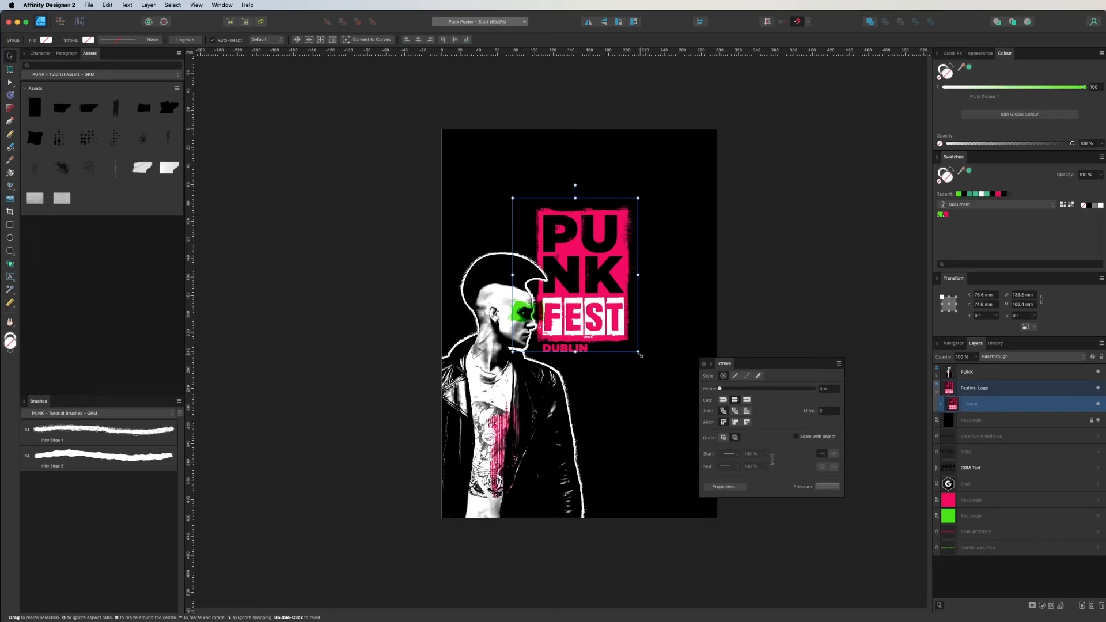
left_click_drag(636, 351, 687, 412)
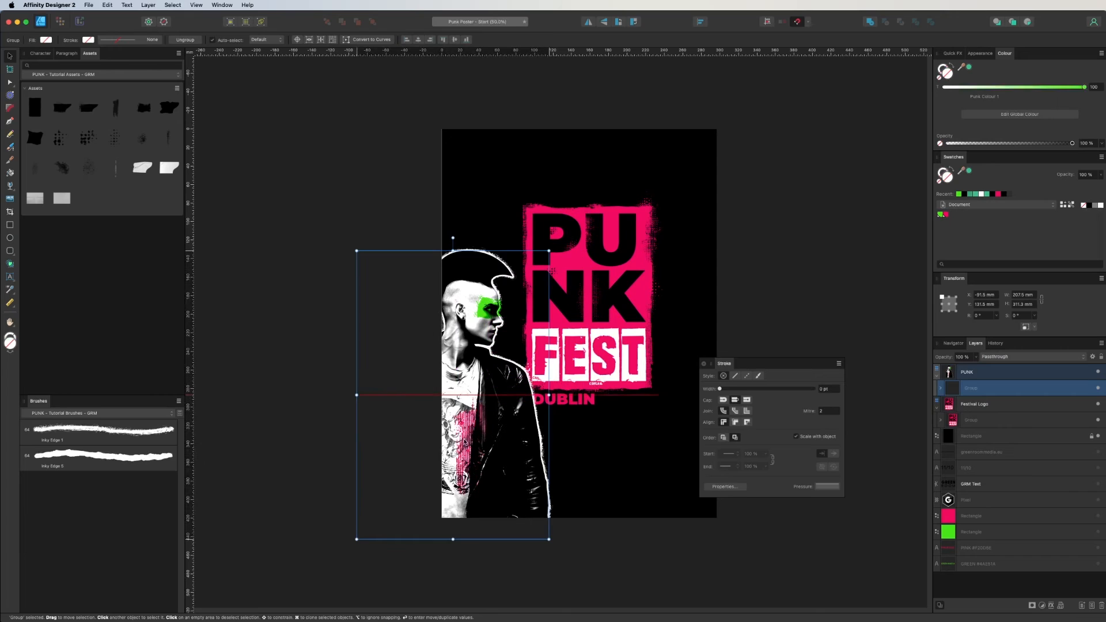
left_click(318, 197)
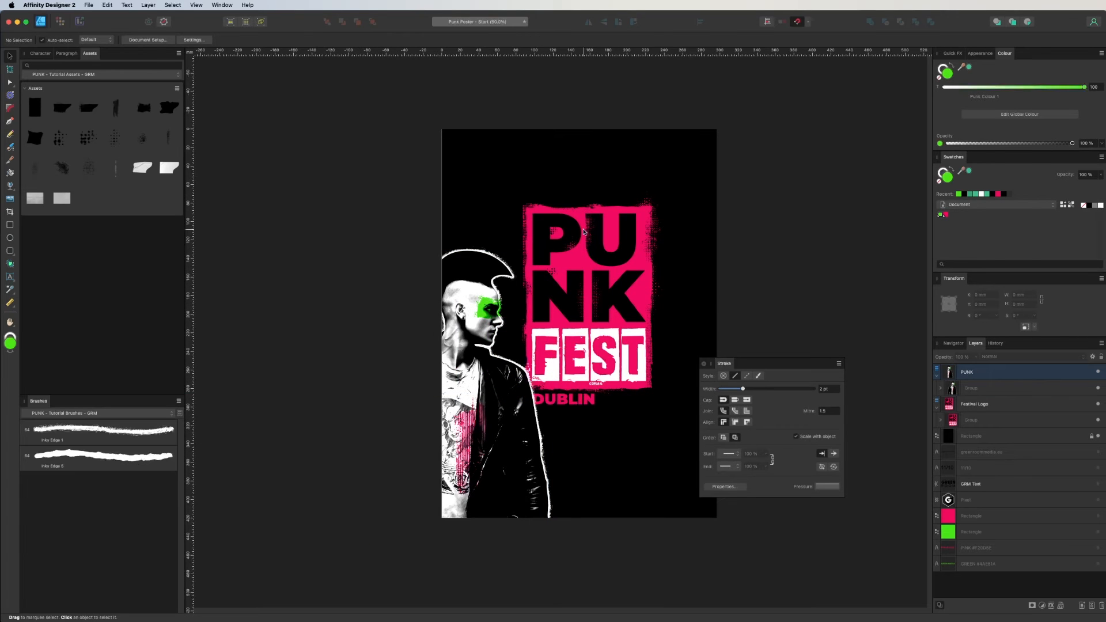
Step: Hide the black background rectangle and show all the hidden layers below it
scroll(565, 225, "up", 2)
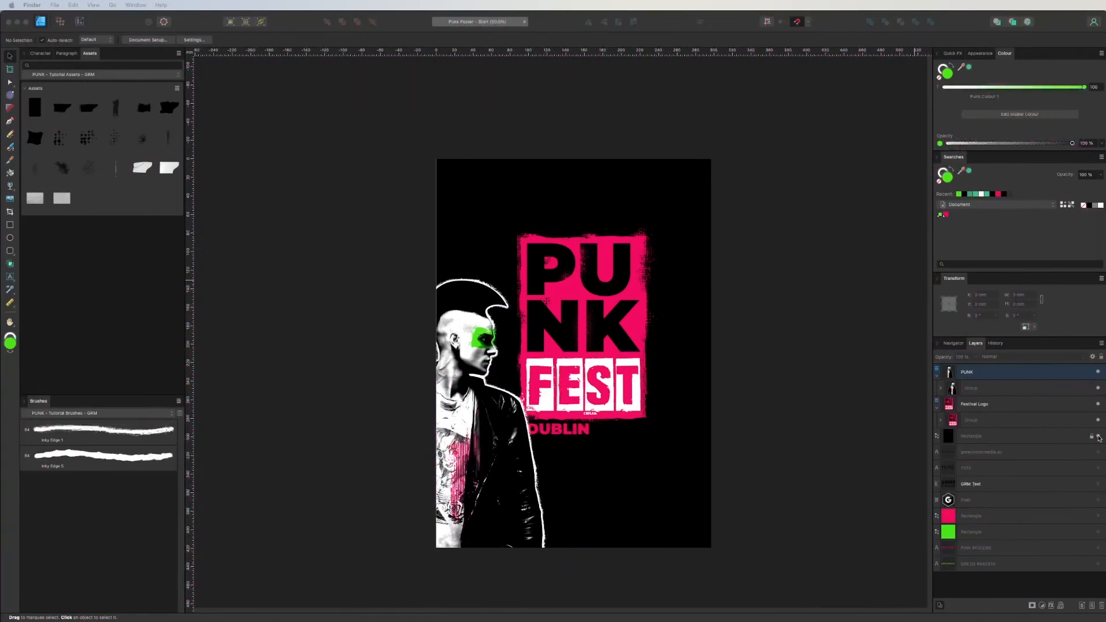
left_click(1098, 437)
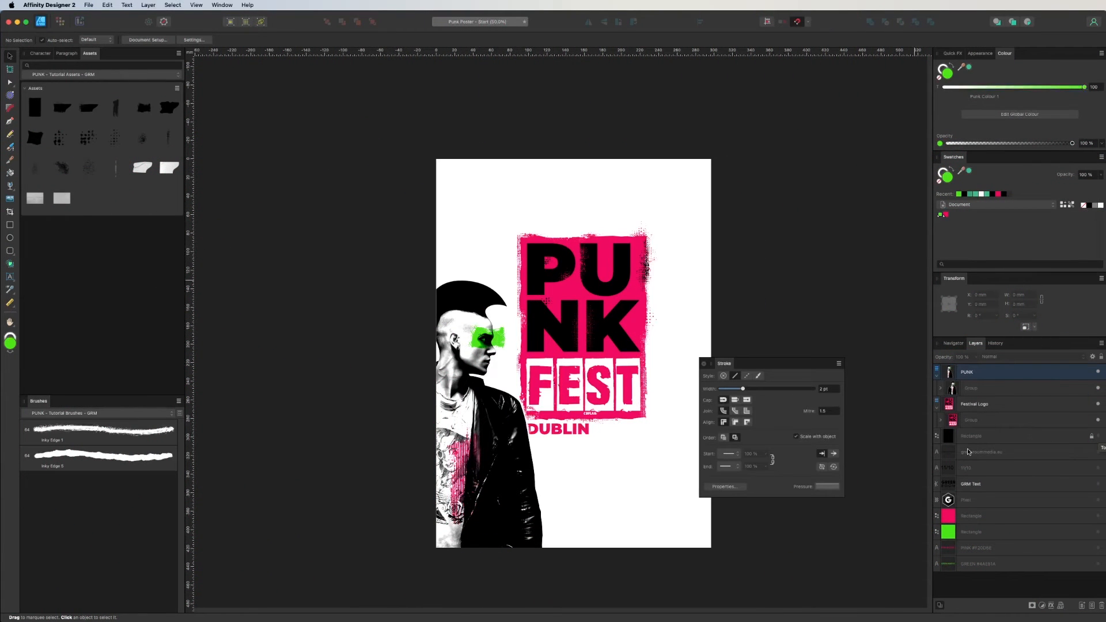
left_click_drag(1098, 452, 1099, 563)
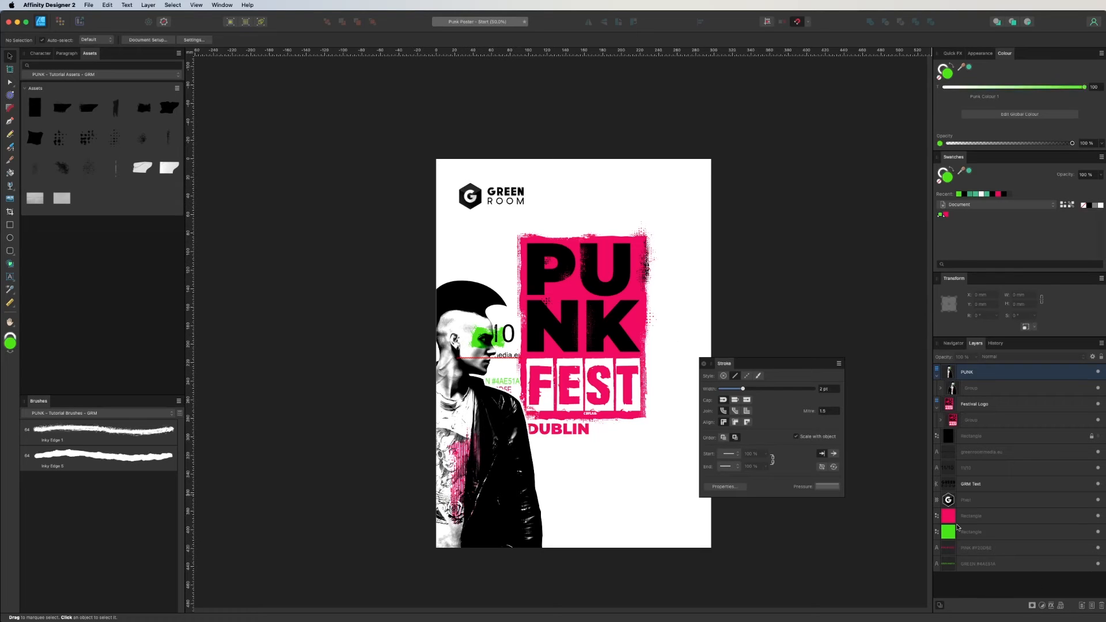
Step: Delete the pink and green colour-code texts and their two colour swatch rectangles
left_click(968, 550)
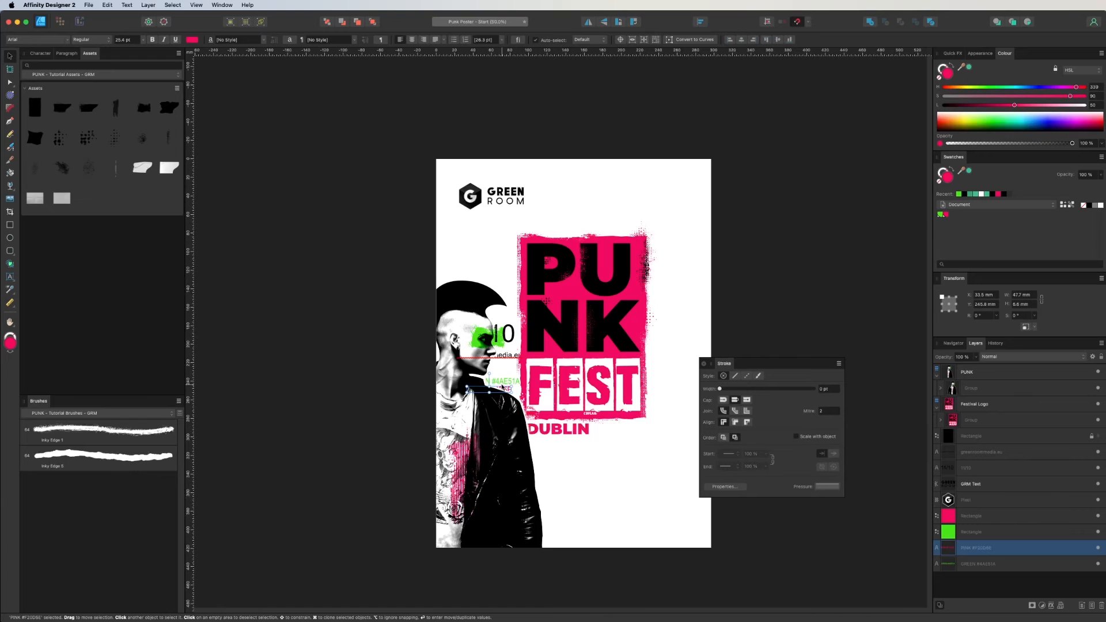
key("Delete")
key("Delete")
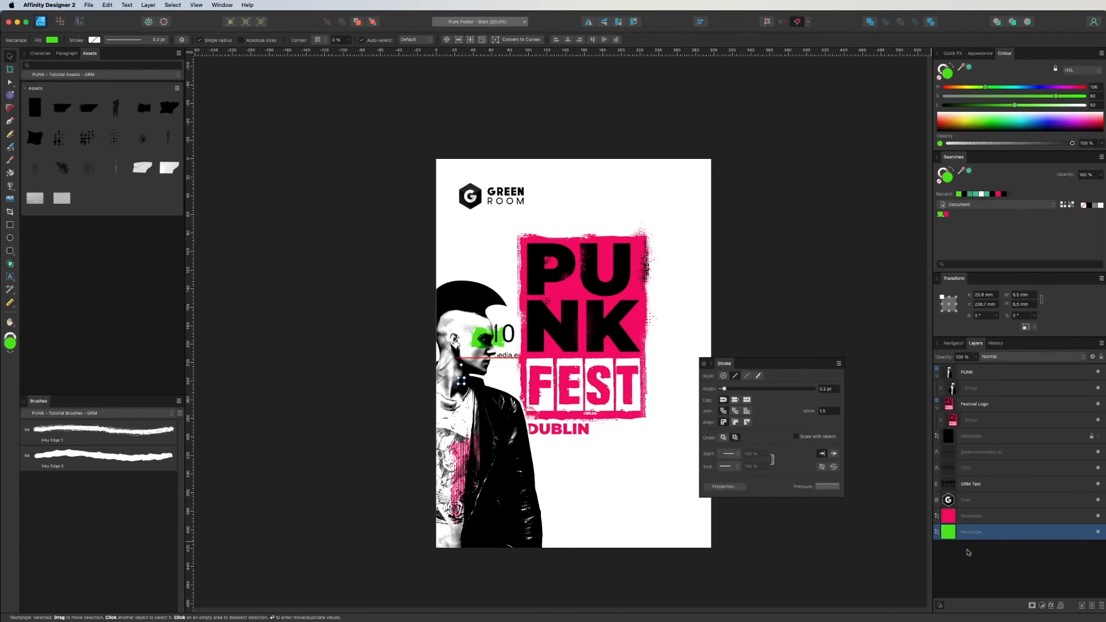
key("Delete")
key("Delete")
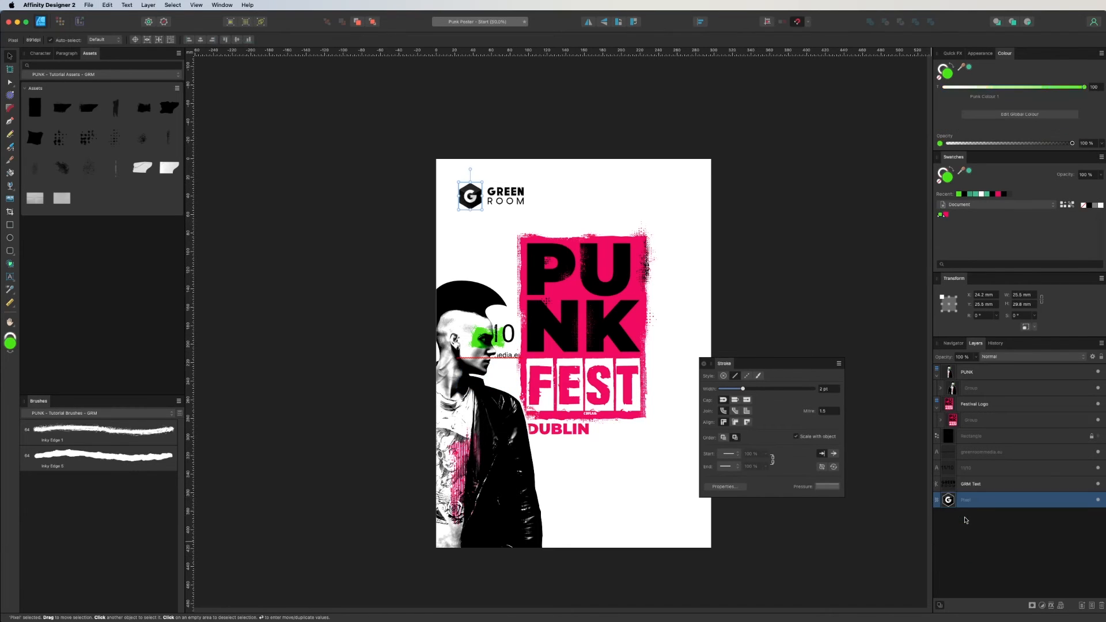
left_click(982, 481)
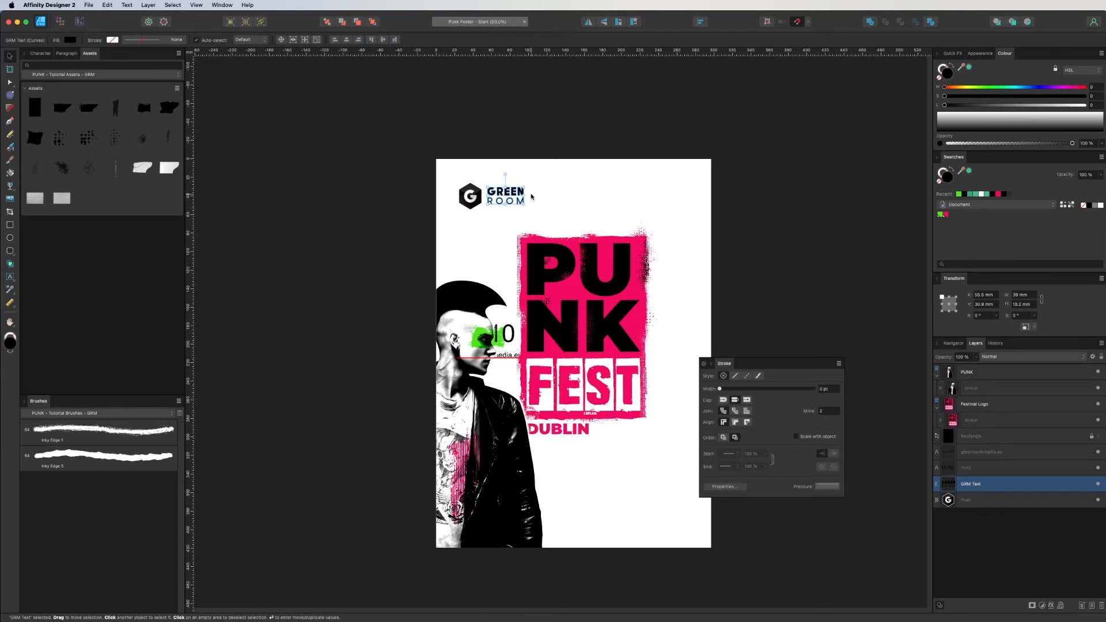
left_click(964, 542)
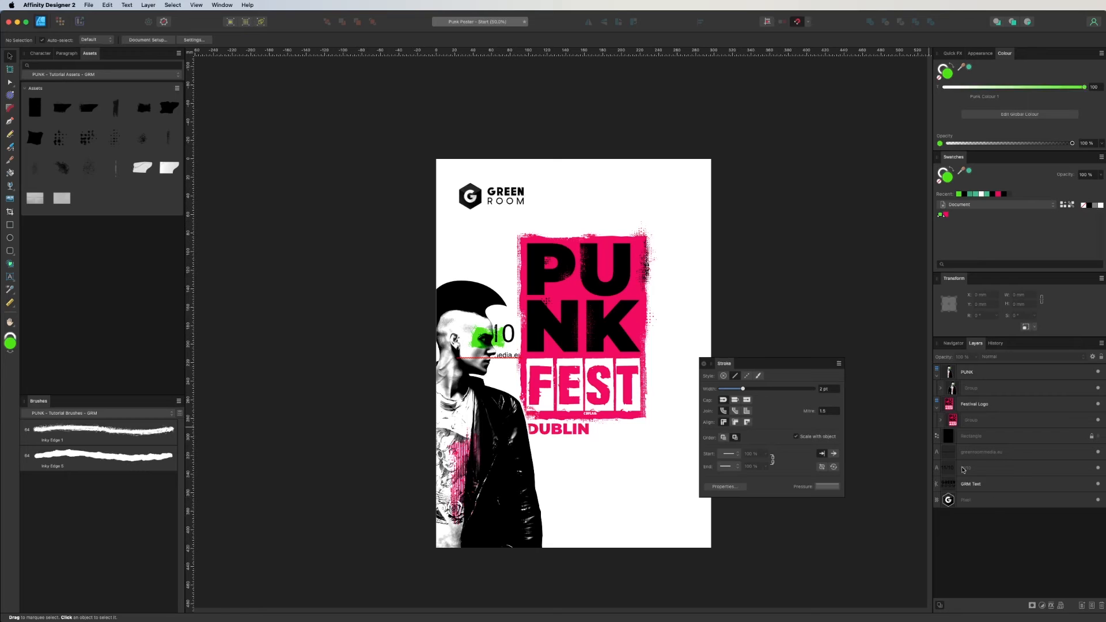
Step: Move the greenroommedia.eu text to the poster's lower-right corner and place the 11/10 date text above it
left_click(977, 453)
left_click_drag(503, 356, 669, 527)
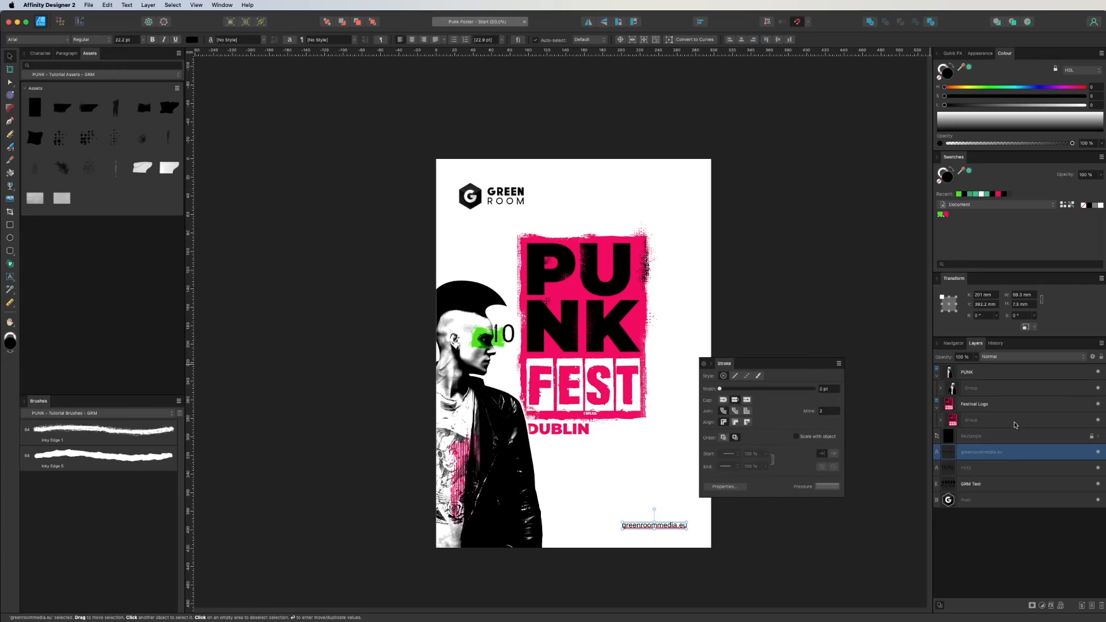
left_click(973, 468)
left_click_drag(498, 334, 668, 495)
left_click(627, 480)
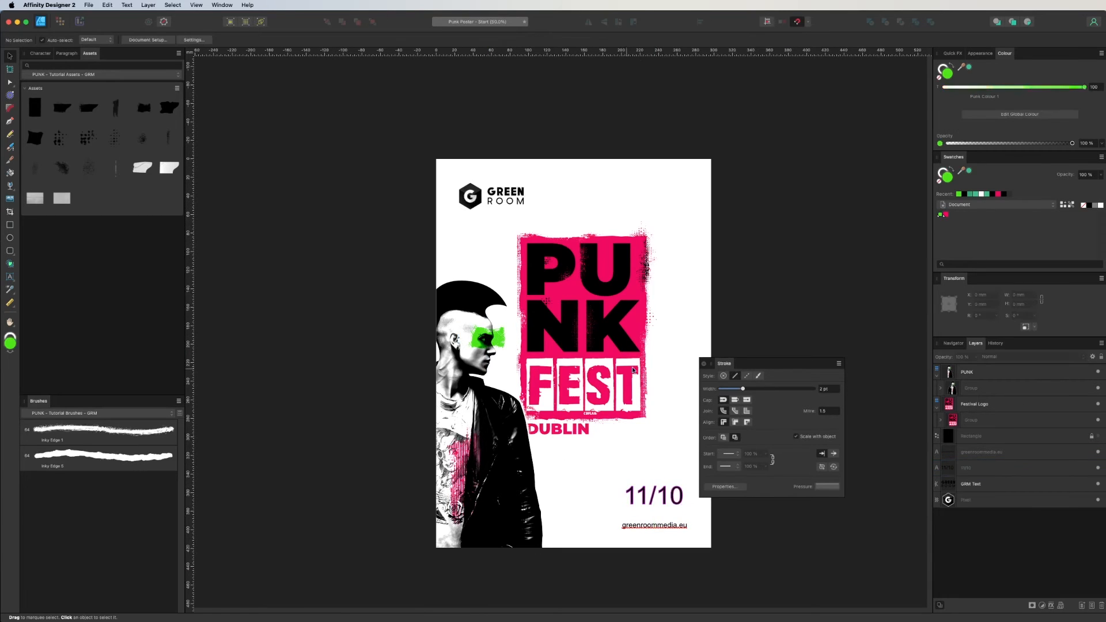
left_click_drag(760, 232, 753, 193)
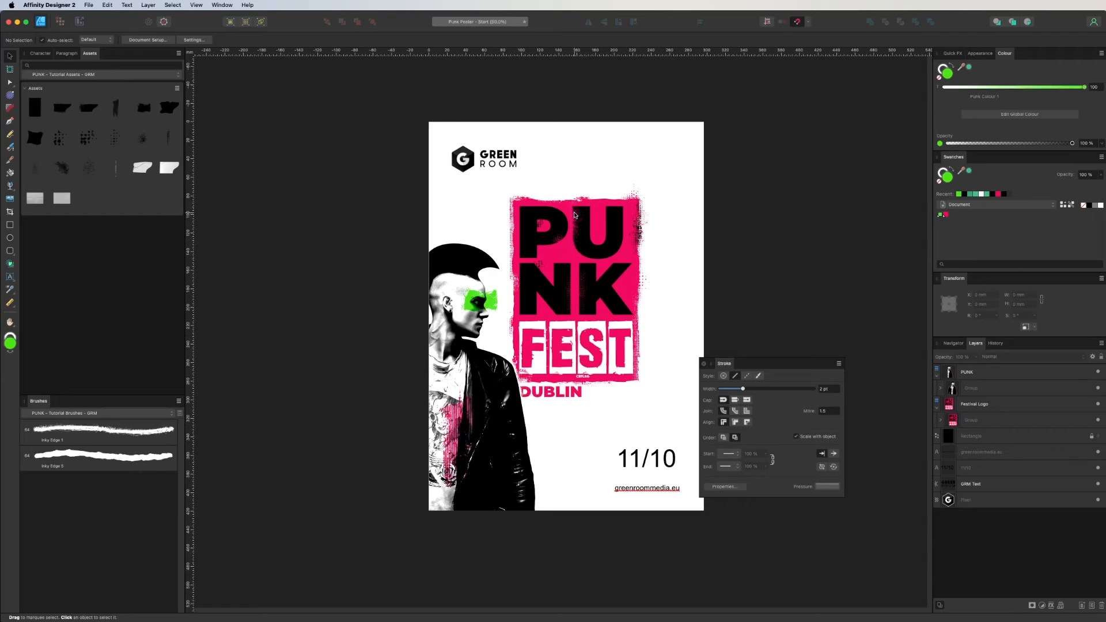
left_click(568, 188)
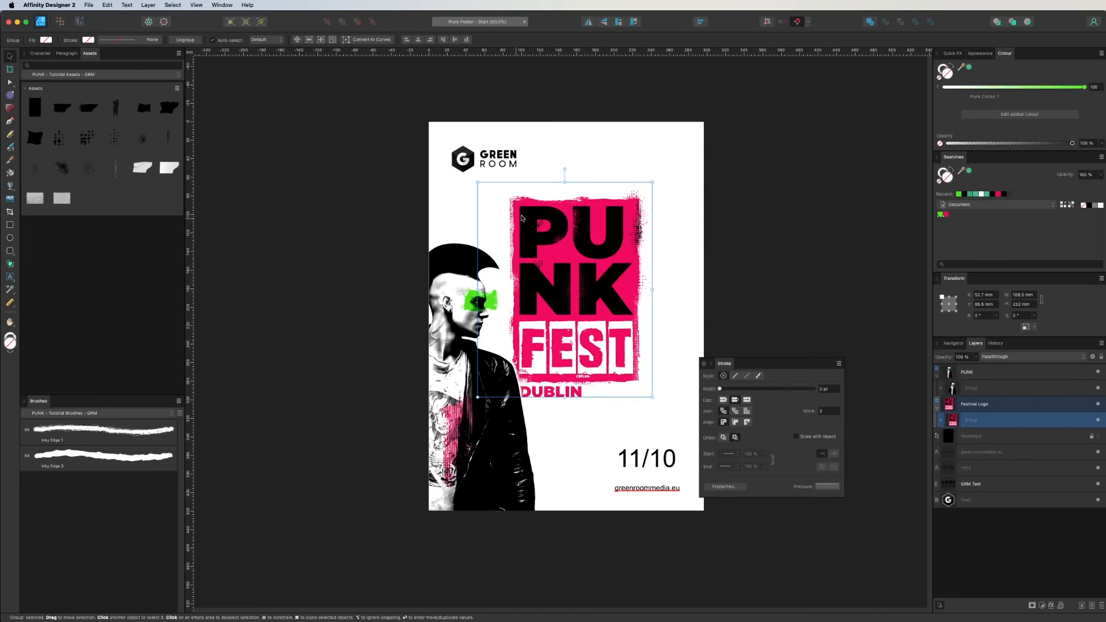
left_click_drag(598, 313, 583, 260)
left_click(555, 412)
Step: Add the art text "PRESENTS" beside the Green Room logo and fill it with the pink document swatch
left_click_drag(449, 137, 575, 271)
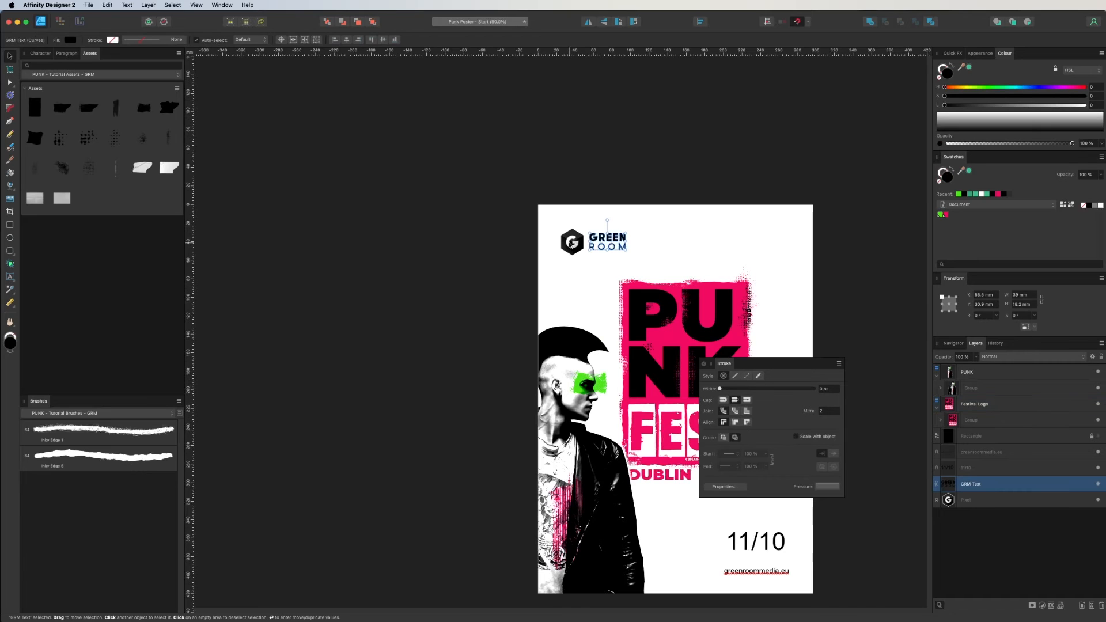
scroll(607, 259, "up", 5)
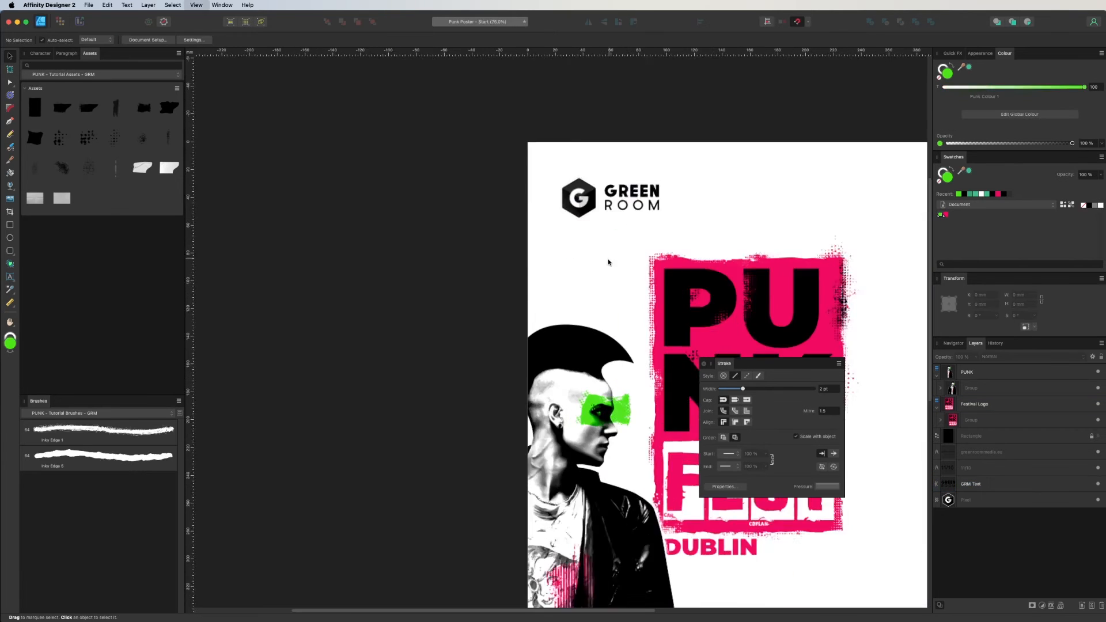
left_click(686, 227)
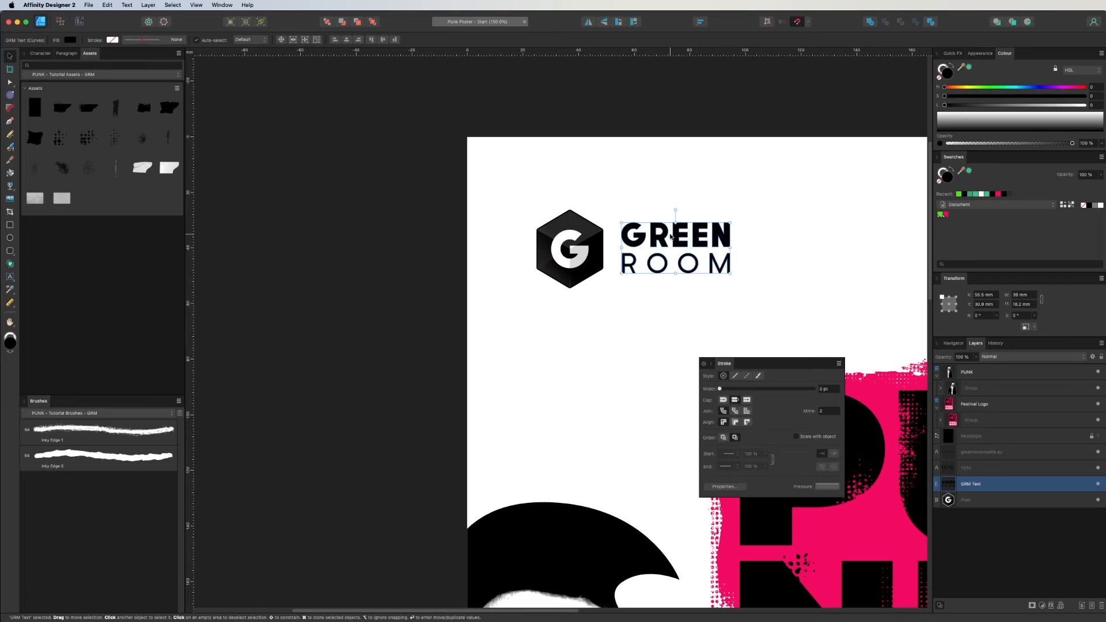
key("t")
left_click(640, 310)
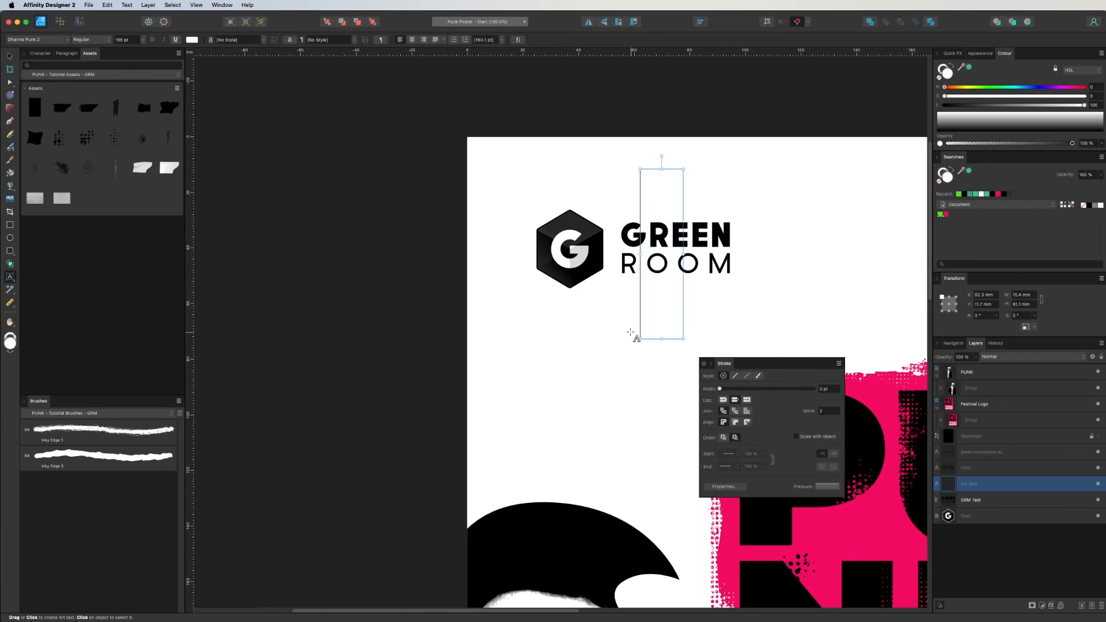
type("PRESENTS")
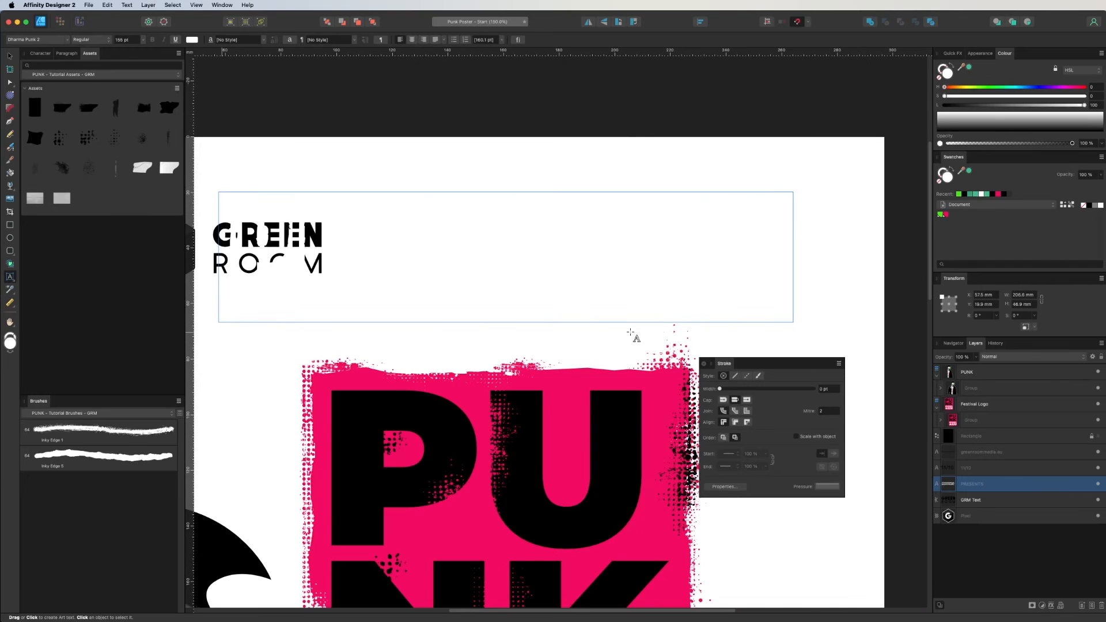
key("super+a")
left_click(946, 214)
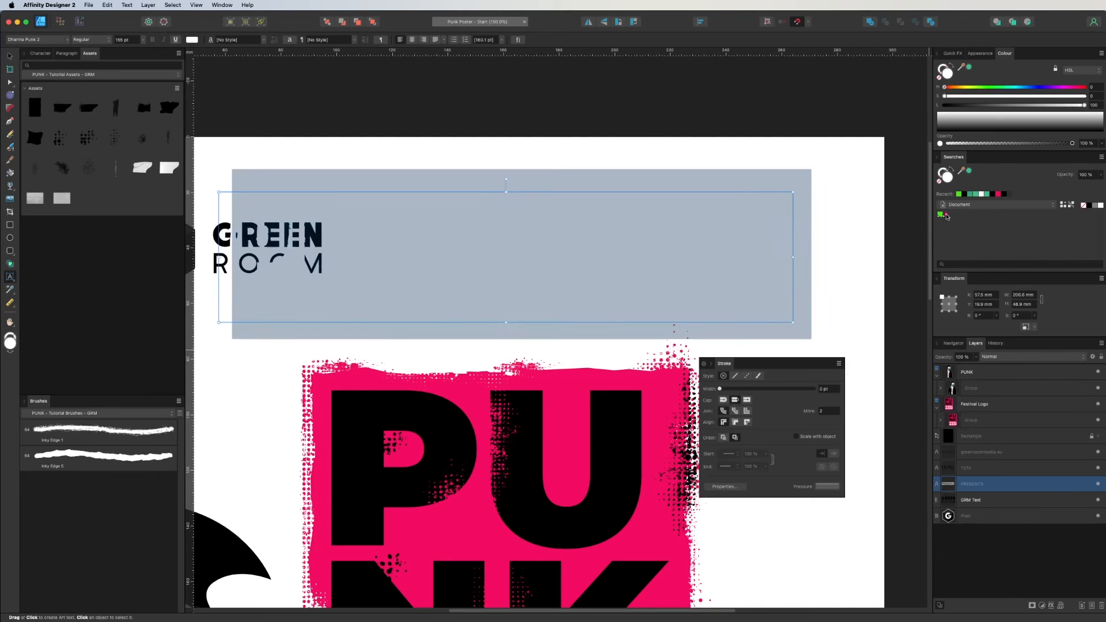
Step: Set the PRESENTS text's font to Montserrat SemiBold
left_click(36, 40)
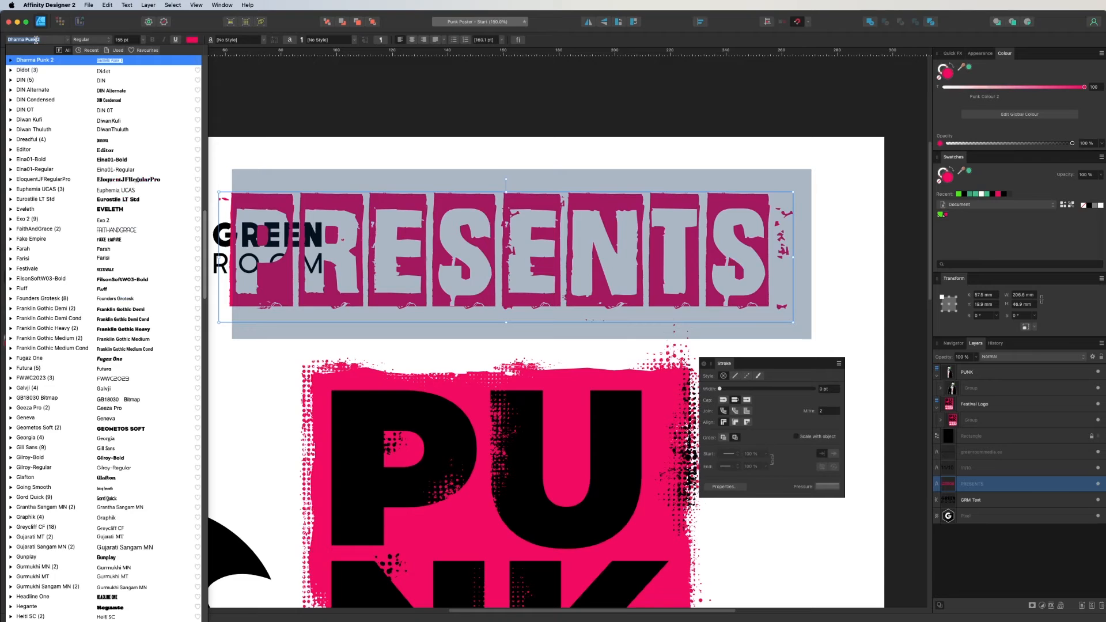
type("monst")
key("BackSpace")
key("BackSpace")
type("ts")
key("Return")
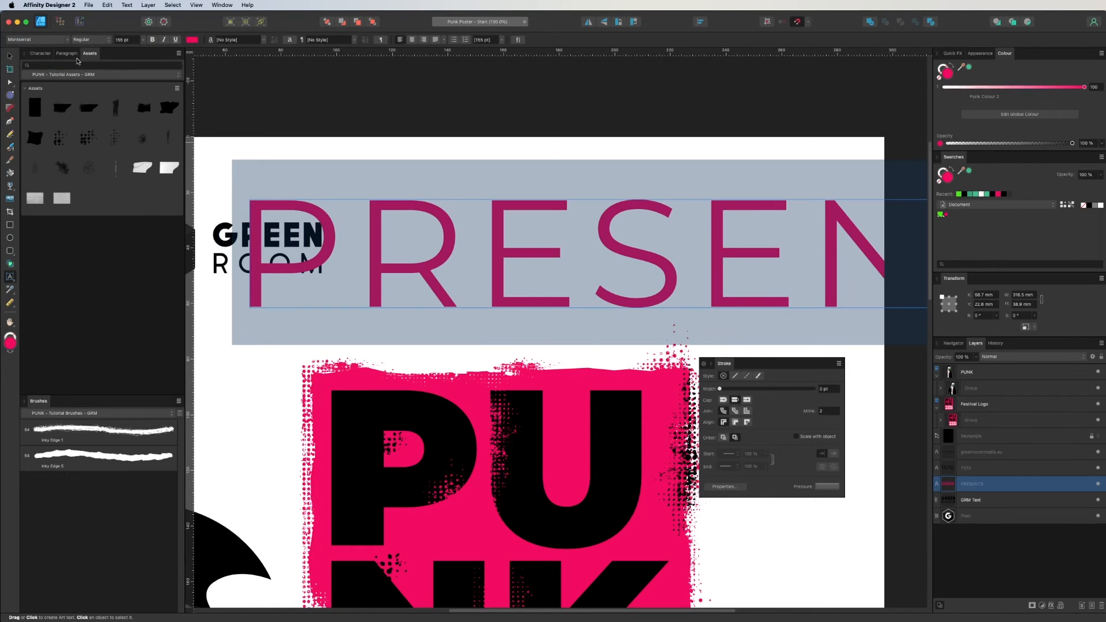
left_click(90, 39)
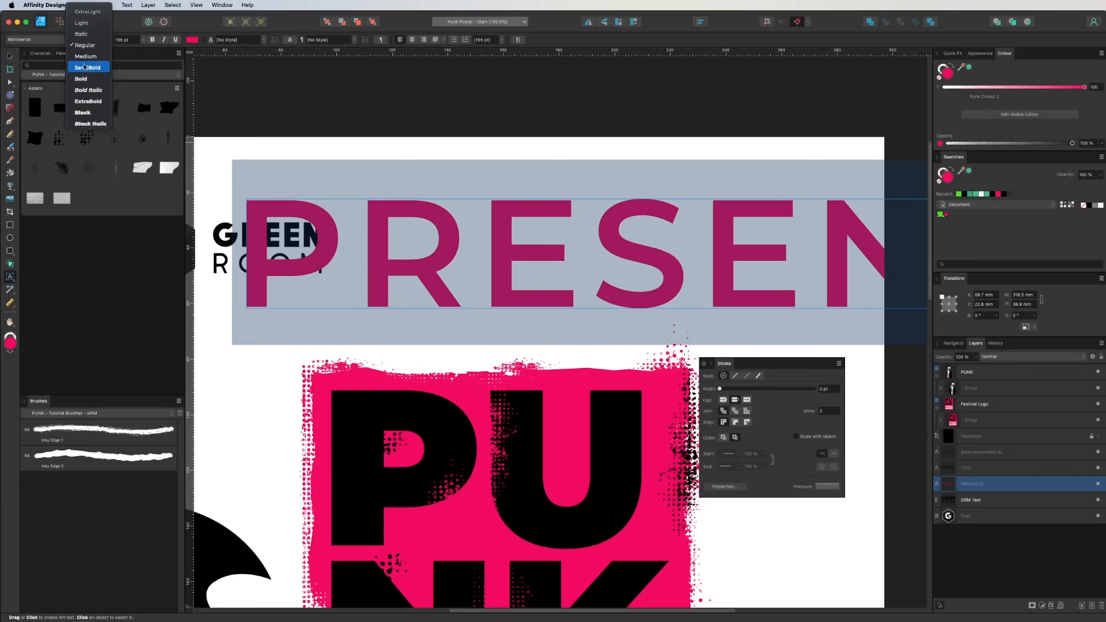
left_click(86, 60)
Step: Shrink the PRESENTS text to about 34.4 mm wide and place it directly under ROOM, aligned with its left edge
key("super+minus")
key("super+minus")
key("Escape")
left_click_drag(851, 320, 430, 311)
key("super+plus")
key("super+plus")
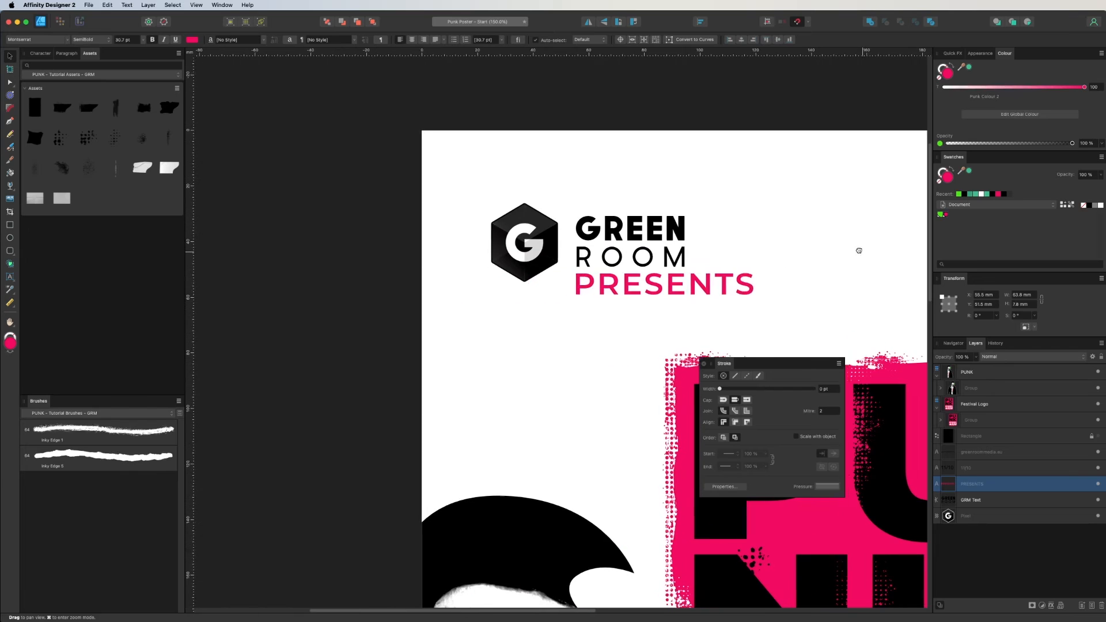
left_click_drag(751, 295, 668, 285)
Step: Set the PRESENTS text's tracking to 200 ‰ and resize the text to match the width of ROOM
left_click(41, 53)
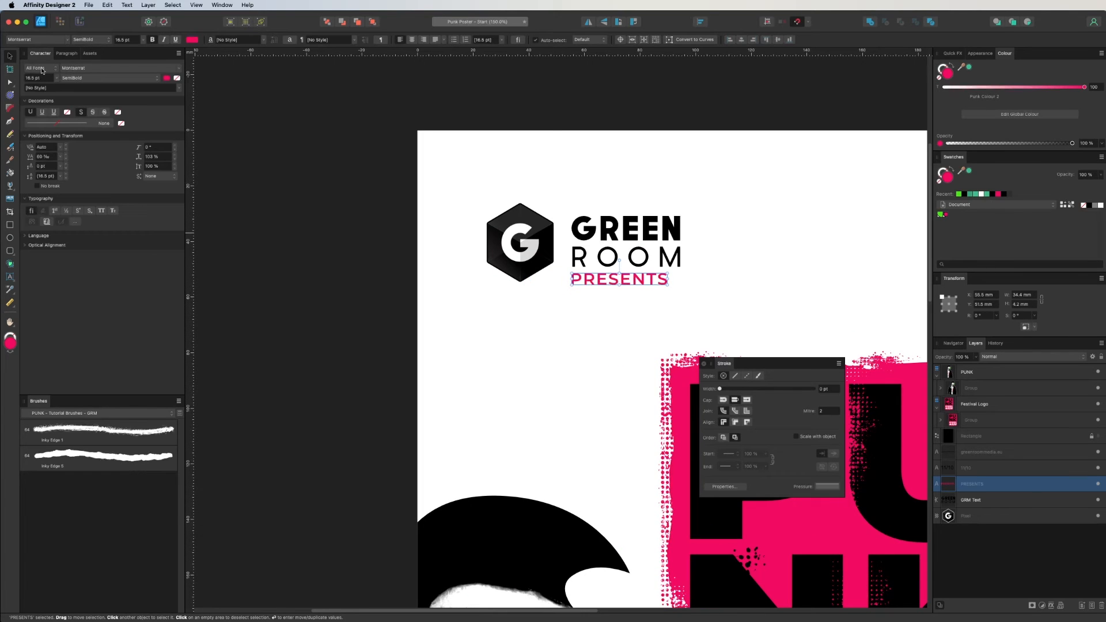
left_click(39, 156)
key("BackSpace")
key("Return")
left_click(47, 160)
type("200")
key("Return")
left_click(651, 322)
left_click(631, 279)
left_click_drag(685, 286, 681, 285)
left_click(588, 323)
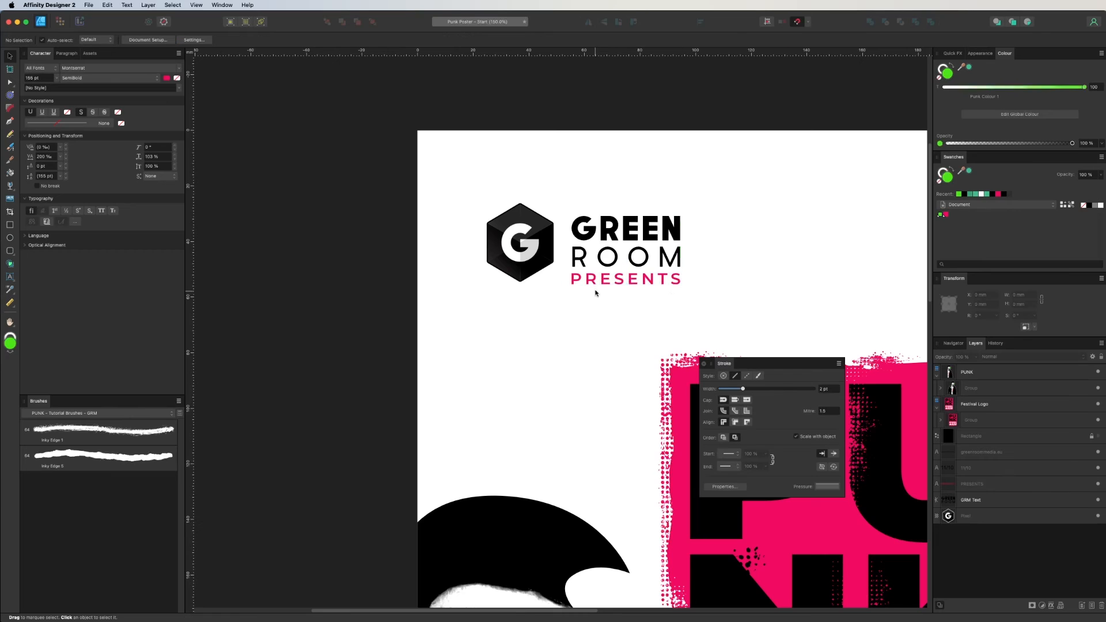
Step: Place the duct tape and torn masking tape assets on the poster, and delete the duct tape
key("super+minus")
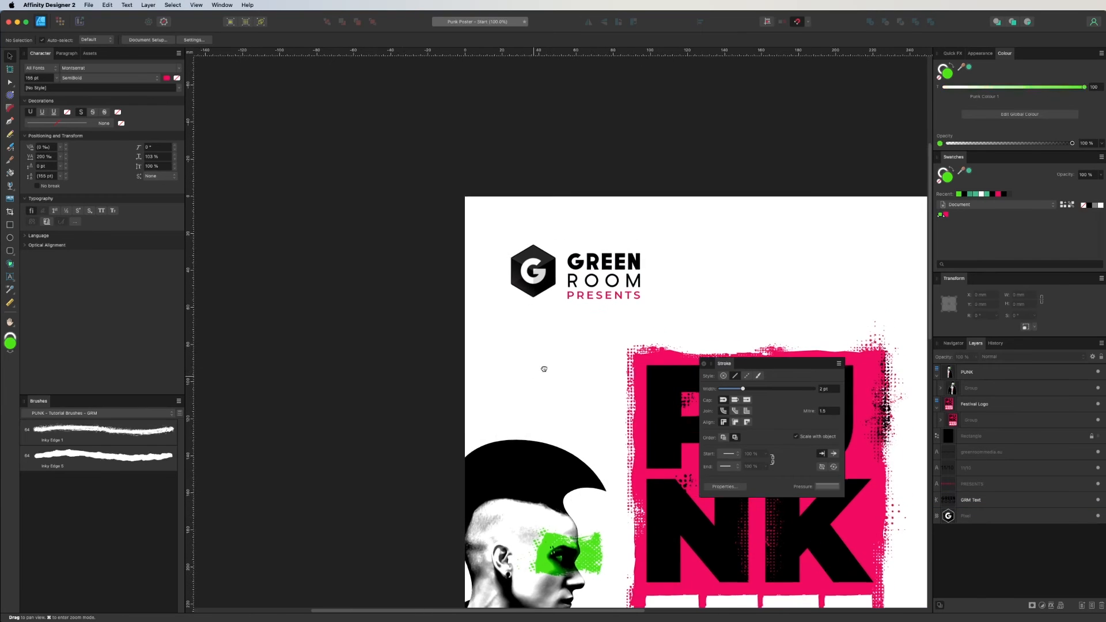
left_click_drag(543, 368, 640, 338)
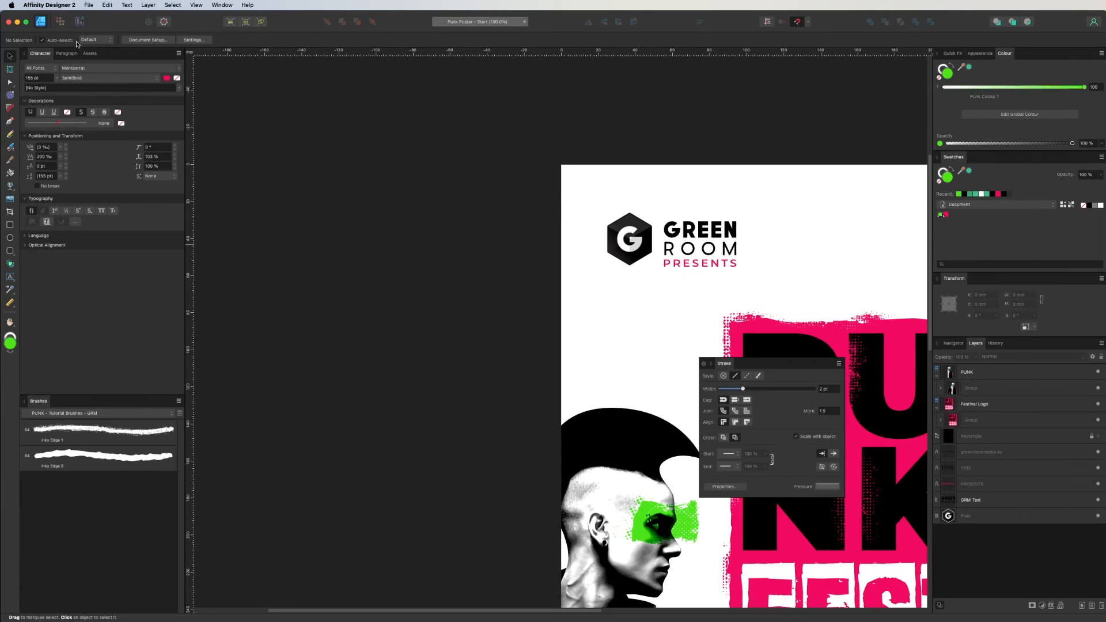
left_click(91, 53)
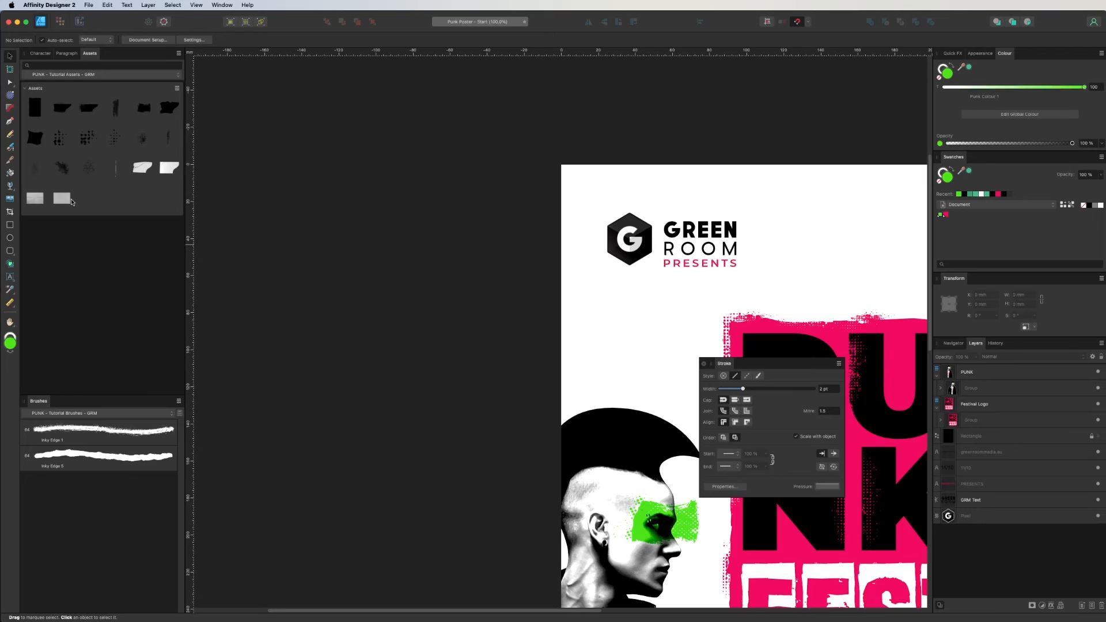
left_click_drag(171, 165, 806, 305)
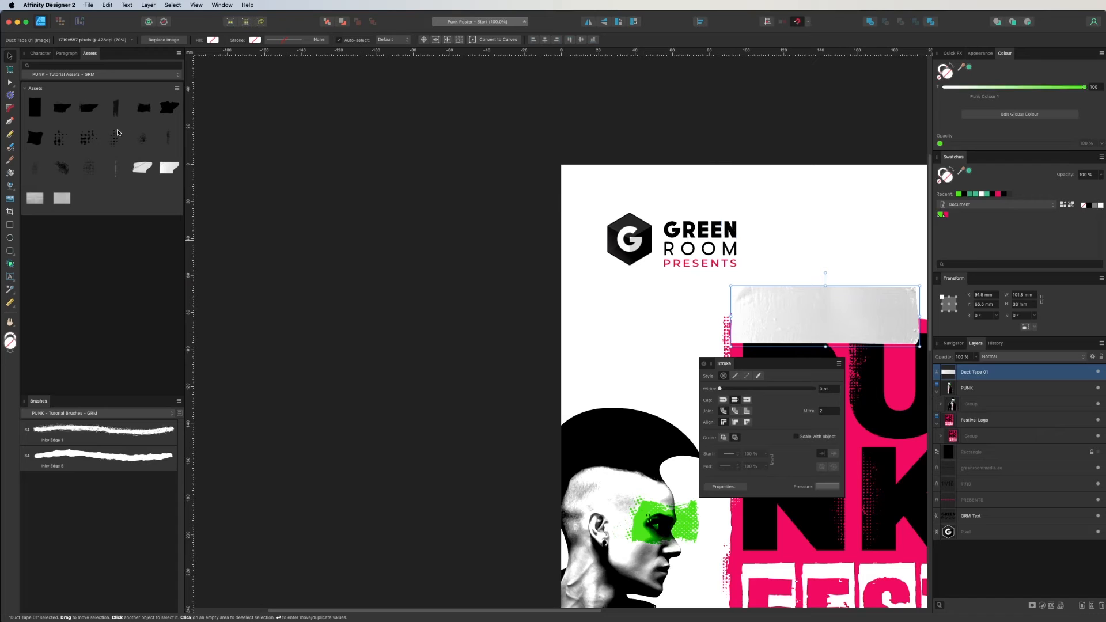
left_click_drag(136, 176, 780, 207)
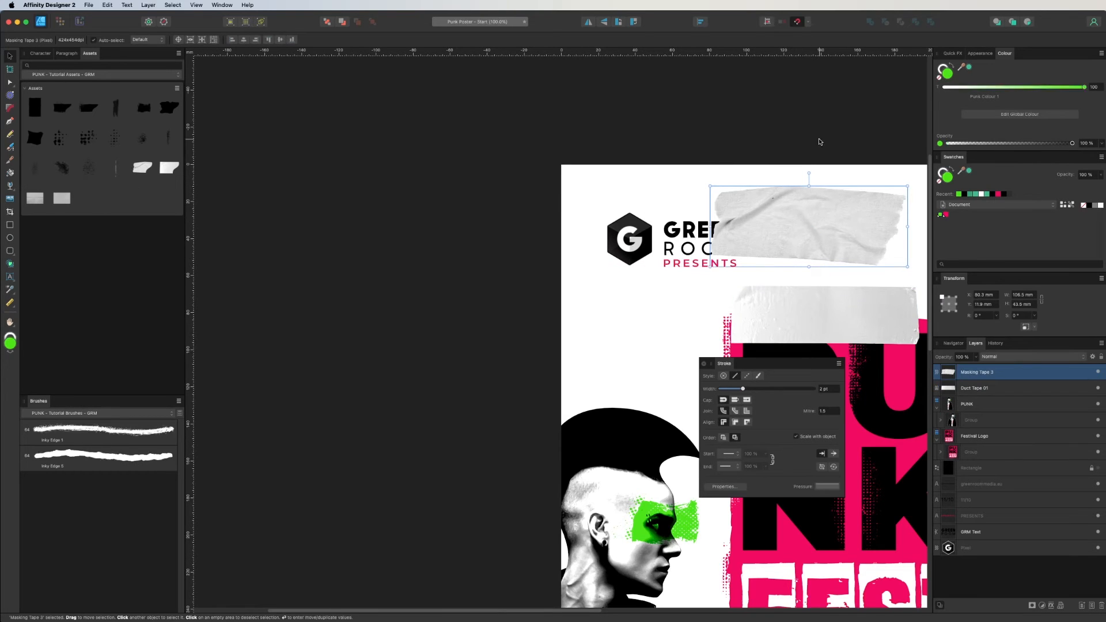
left_click(797, 322)
key("Delete")
Step: Rotate the masking tape to about -83.6° and move it over the G hexagon, bleeding off the poster's top edge
left_click(813, 203)
left_click_drag(809, 173, 916, 227)
left_click_drag(836, 270, 639, 254)
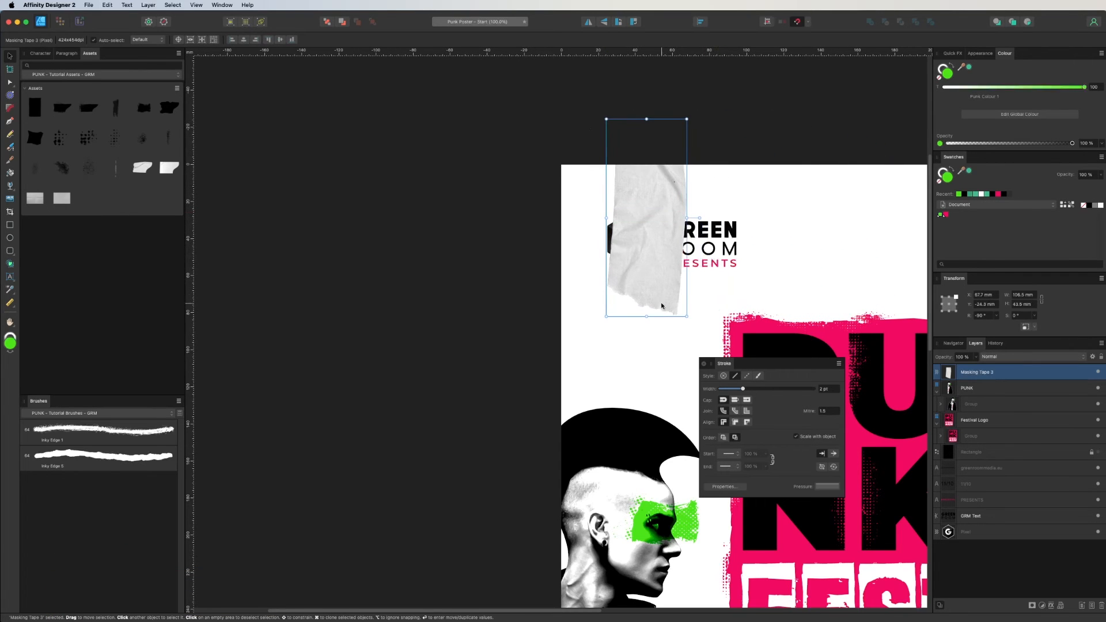
left_click_drag(699, 219, 704, 210)
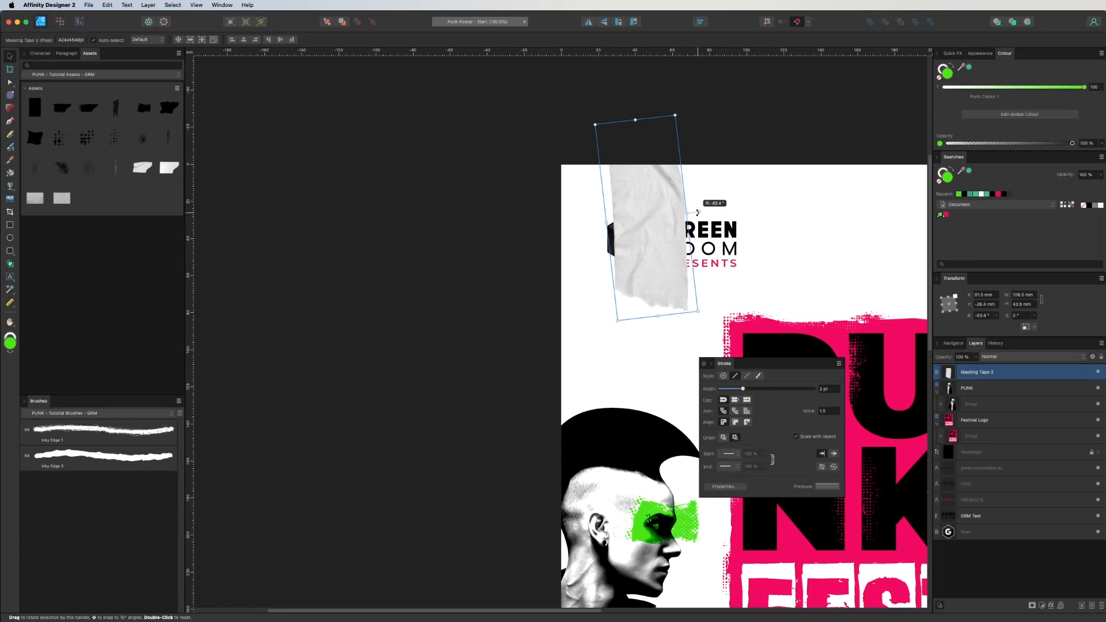
left_click_drag(640, 183, 615, 177)
Step: Send the masking tape to the back of the layer stack so it sits behind the Green Room logo
key("super+shift+bracketleft")
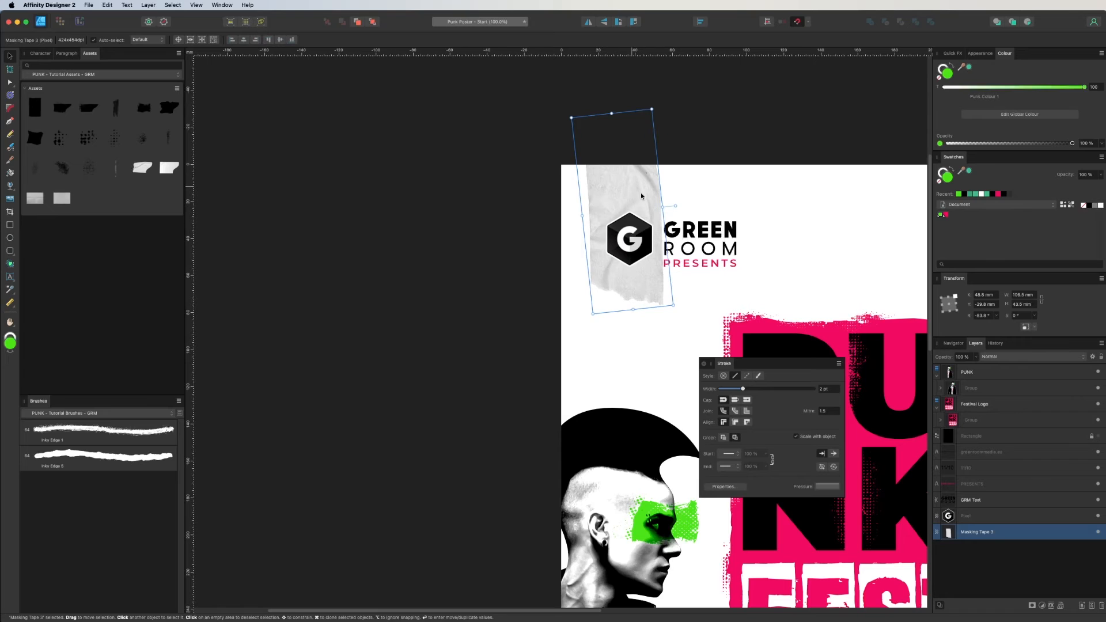
left_click(358, 247)
left_click(625, 177)
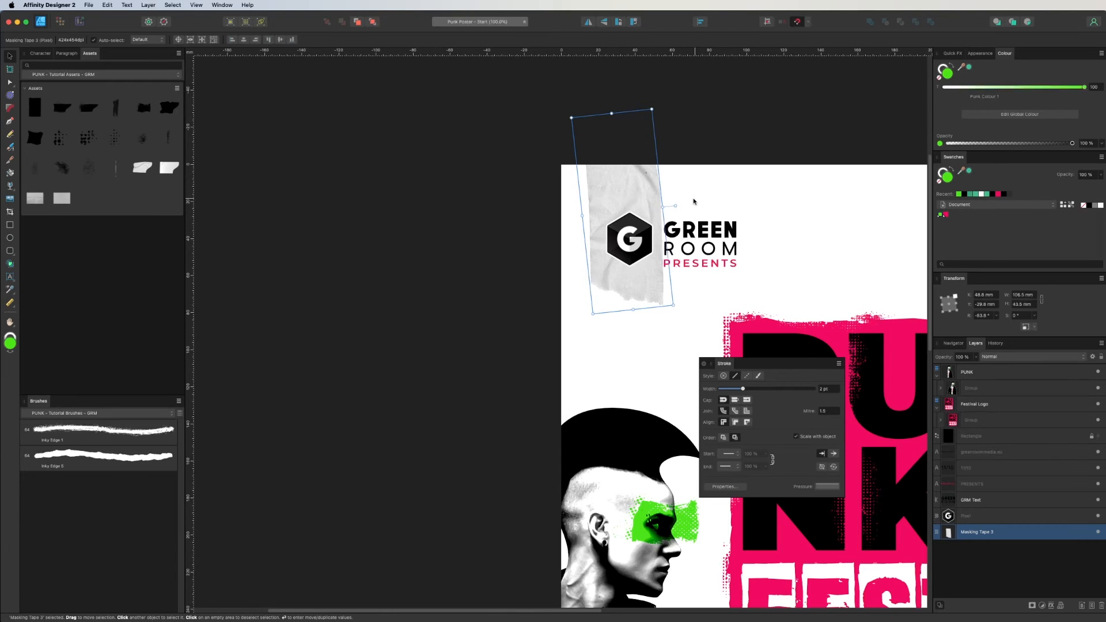
key("super+d")
Step: Recolour the 11/10 date and greenroommedia.eu texts white
key("super+minus")
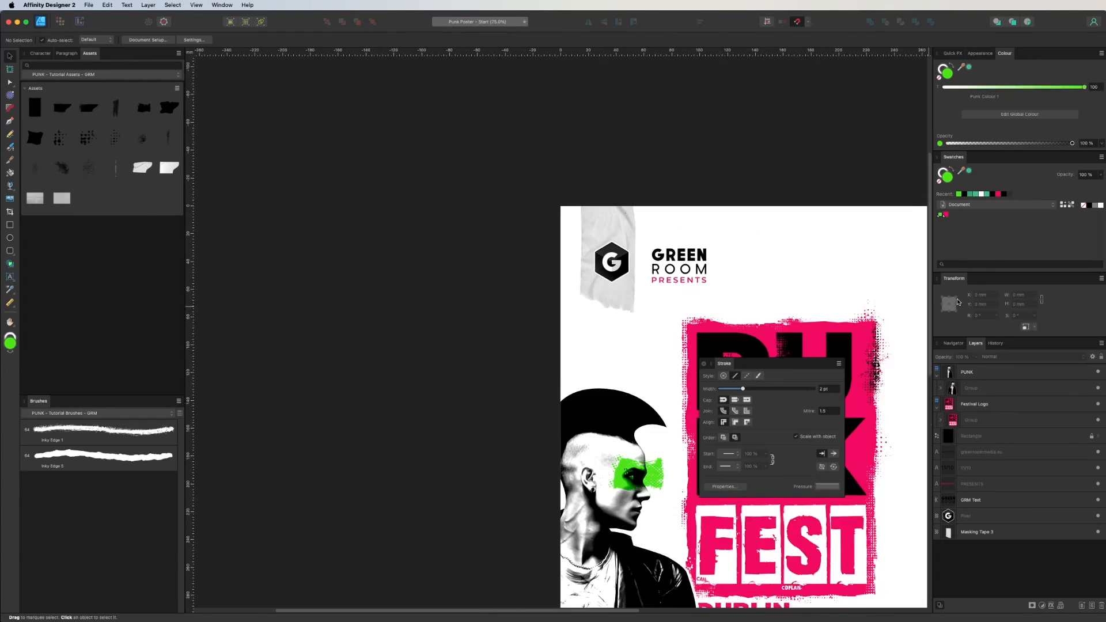
left_click_drag(896, 545, 664, 91)
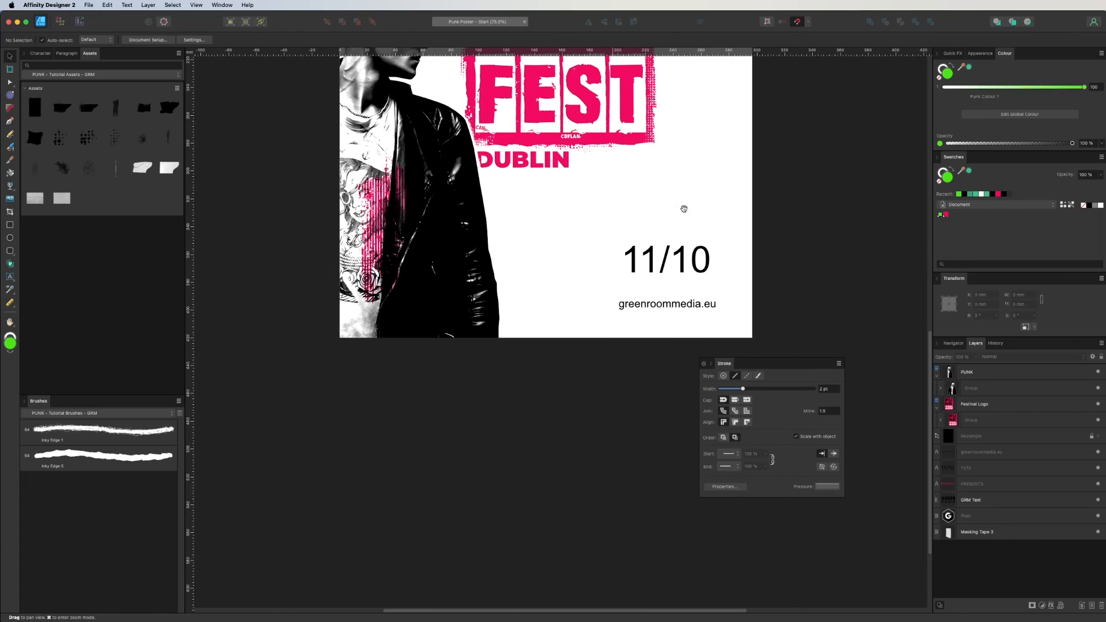
left_click(682, 259)
left_click(684, 304, "shift")
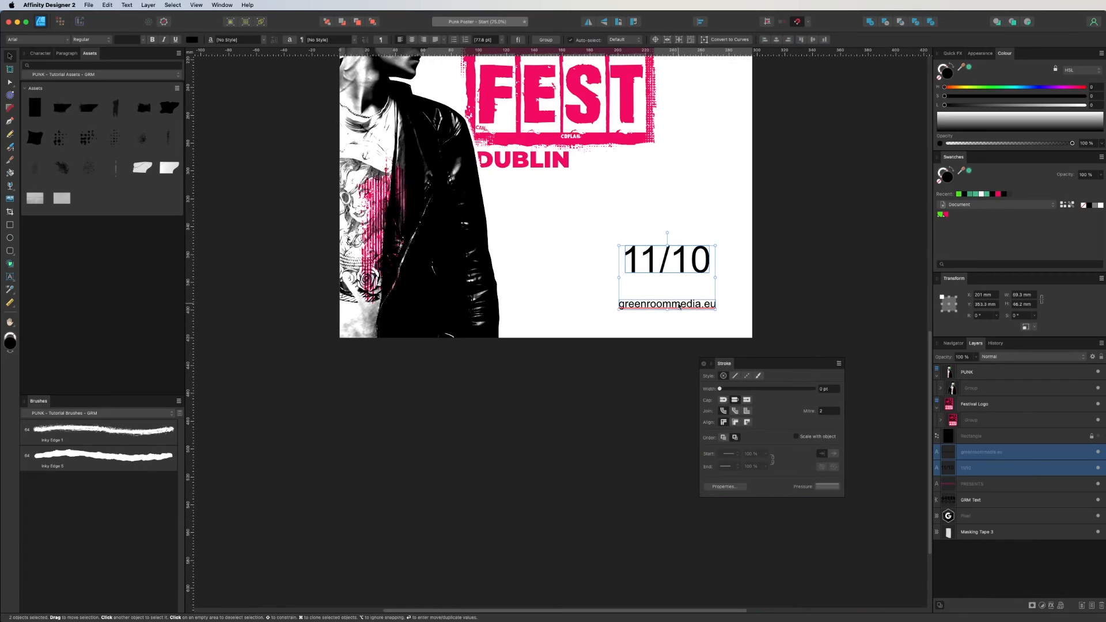
left_click(1100, 206)
Step: Unlock the hidden black background rectangle, move it to the bottom of the layer stack, relock it and show it
scroll(587, 219, "up", 10)
scroll(587, 219, "left", 7)
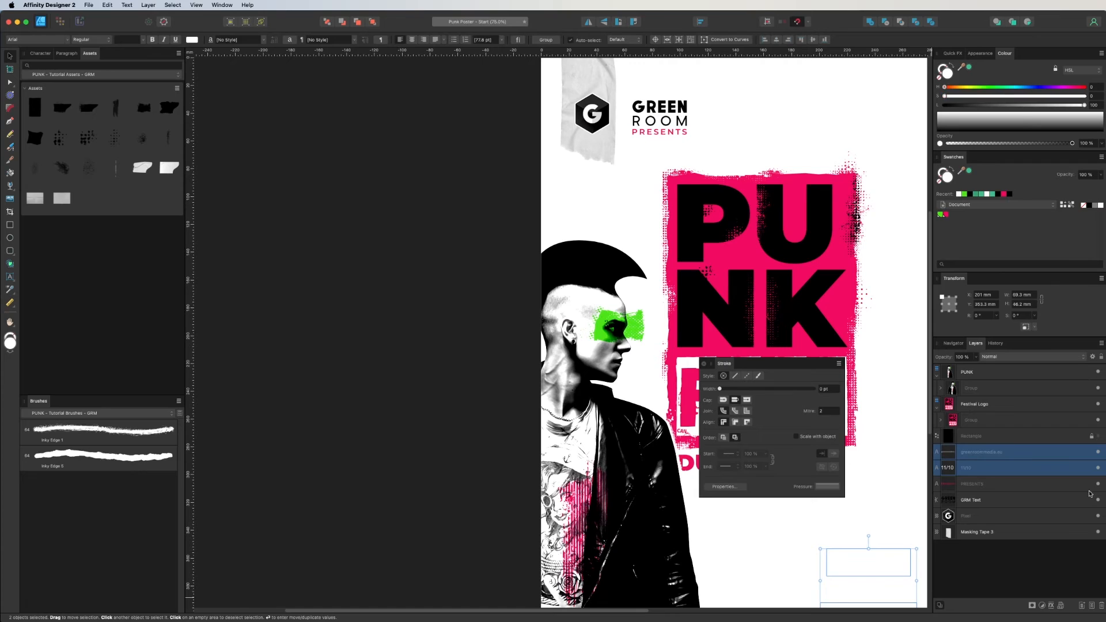
left_click(989, 439)
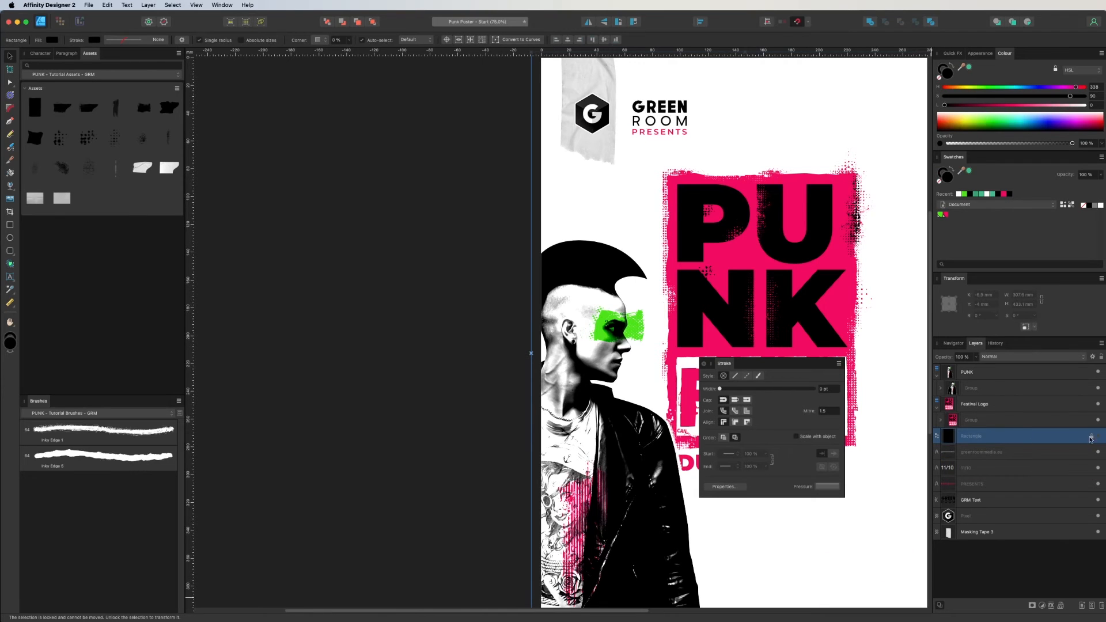
left_click_drag(969, 439, 966, 550)
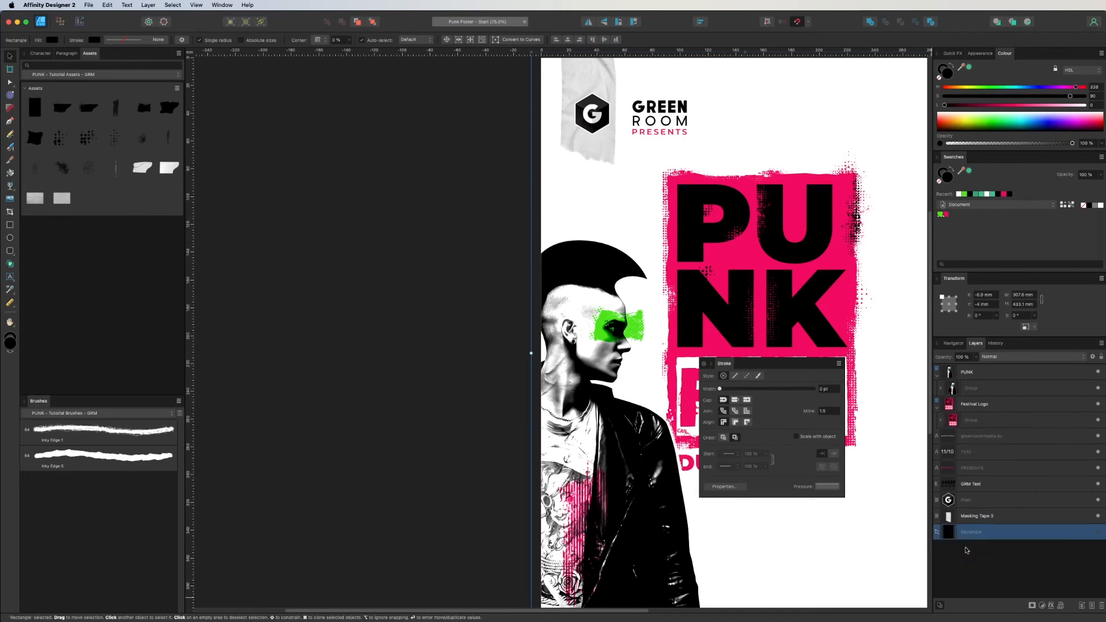
left_click(1091, 532)
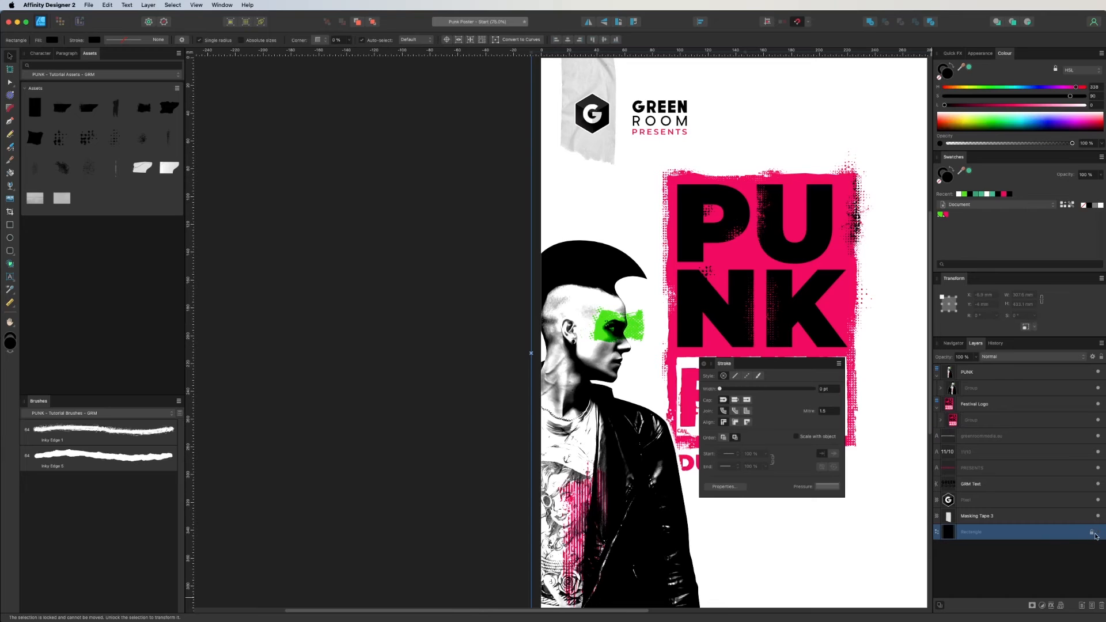
left_click_drag(596, 217, 608, 396)
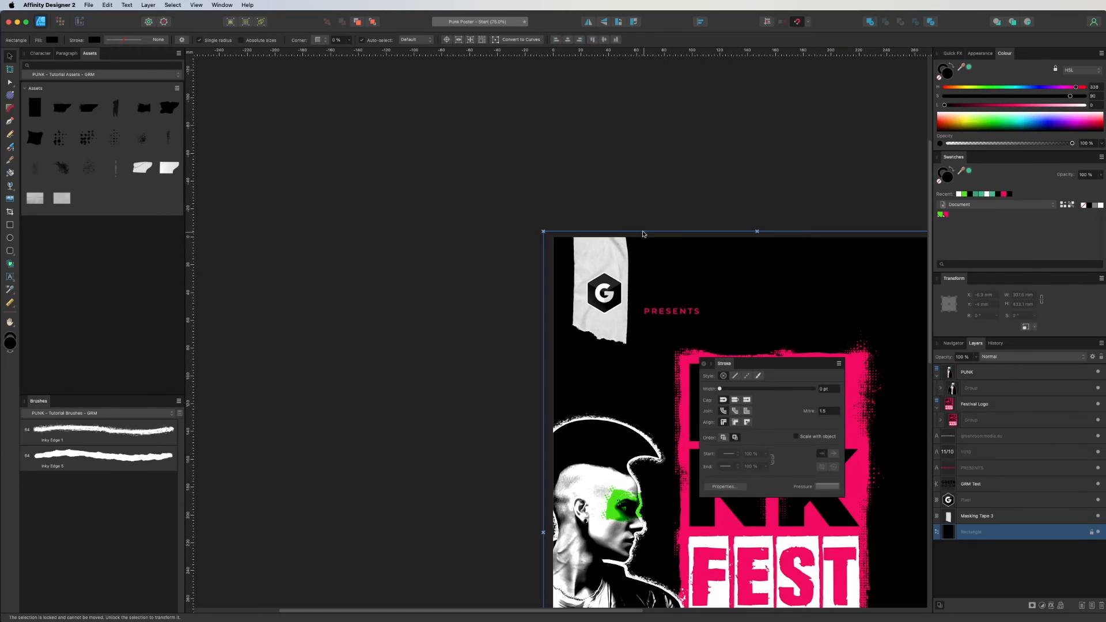
Step: Recolour the GREEN ROOM lettering white by raising its lightness to 100
left_click(680, 284)
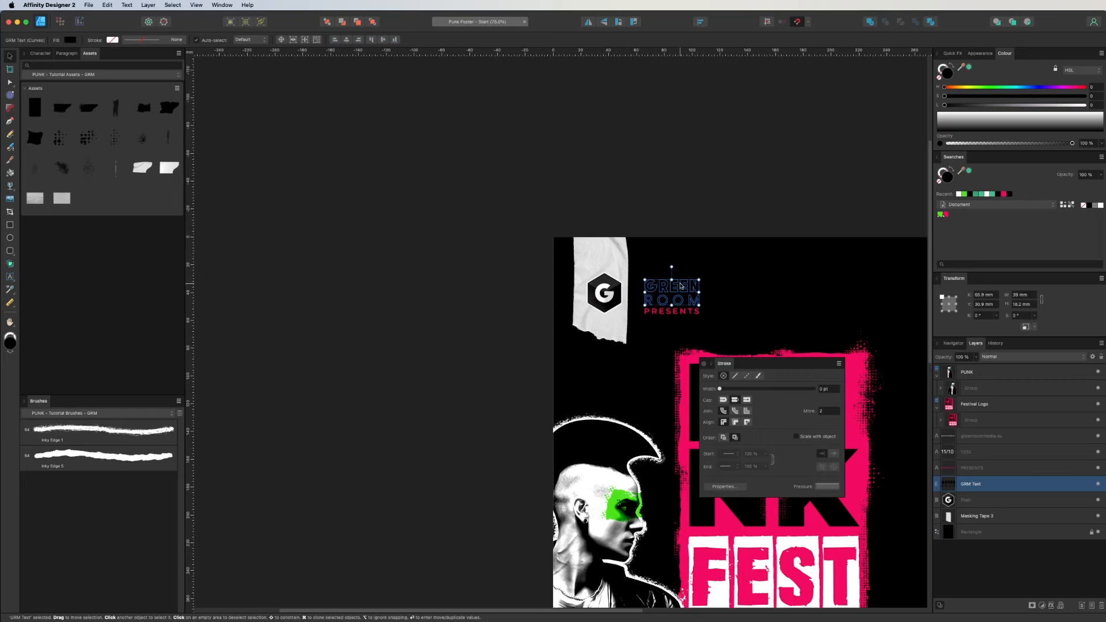
left_click_drag(1066, 107, 1099, 111)
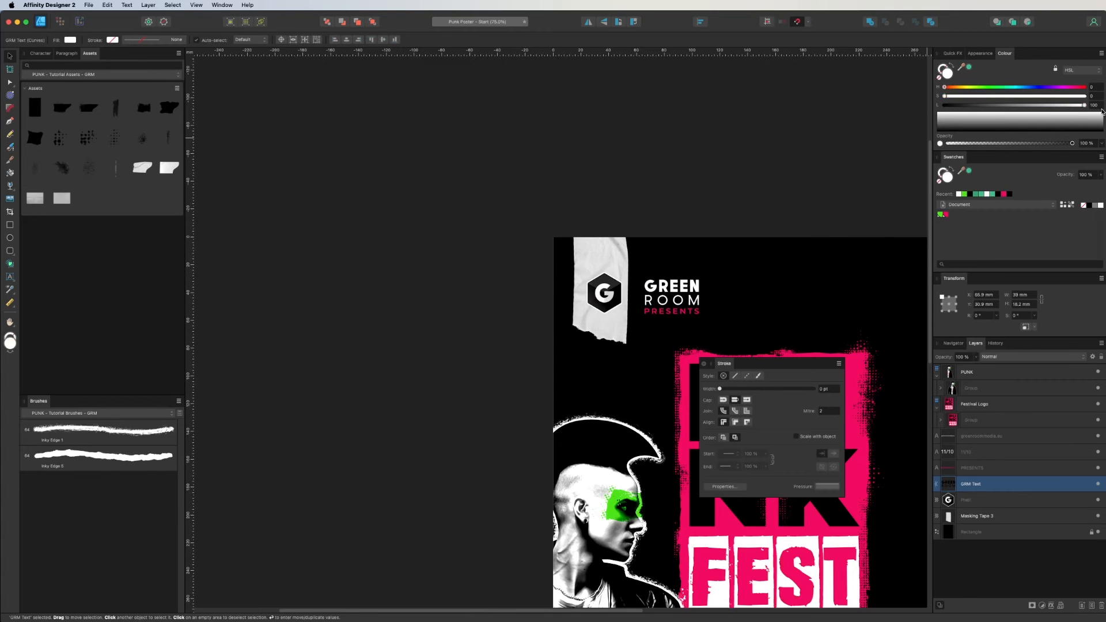
Step: Change the PRESENTS text to Medium weight and scale it slightly to match the width of the GREEN ROOM lettering
left_click(486, 333)
scroll(641, 260, "up", 2)
left_click_drag(640, 261, 642, 140)
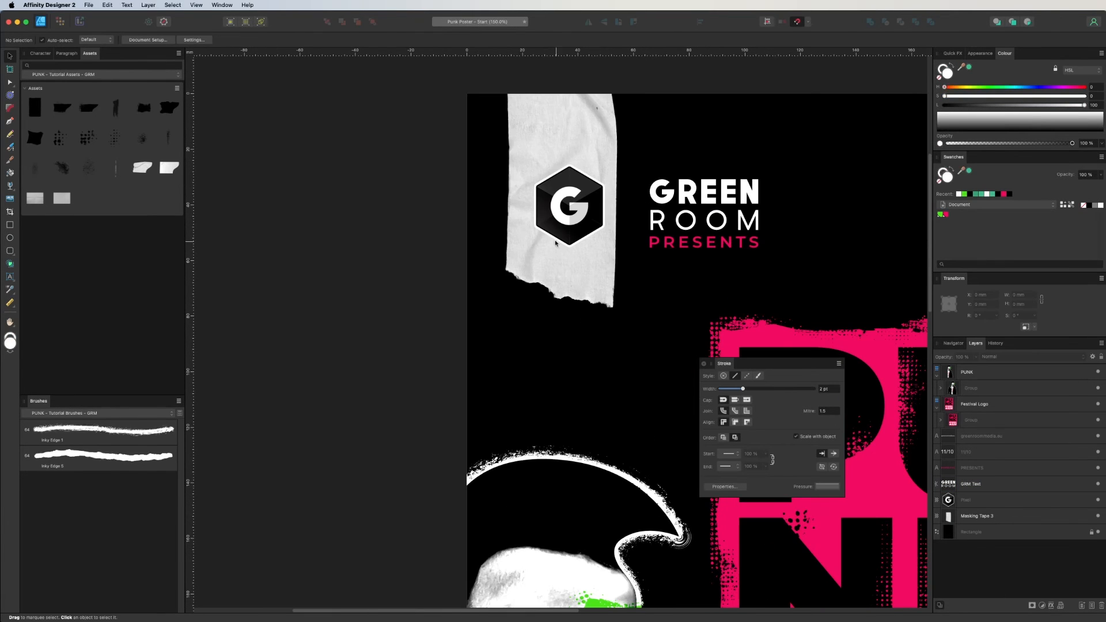
left_click(722, 246)
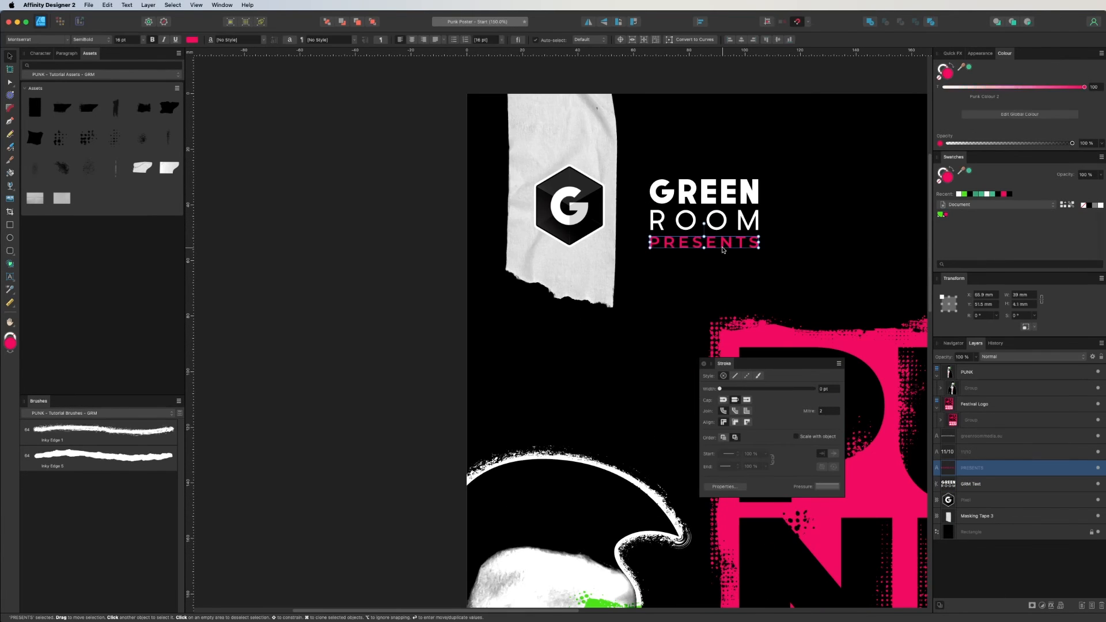
left_click(102, 38)
left_click(89, 28)
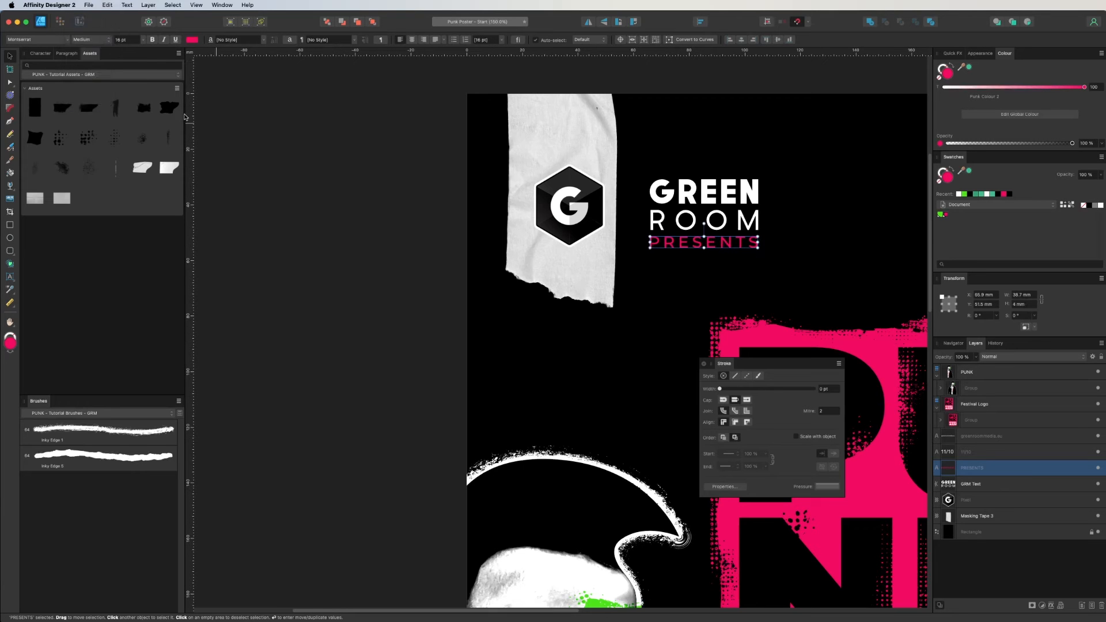
scroll(681, 254, "up", 2)
scroll(701, 319, "up", 2)
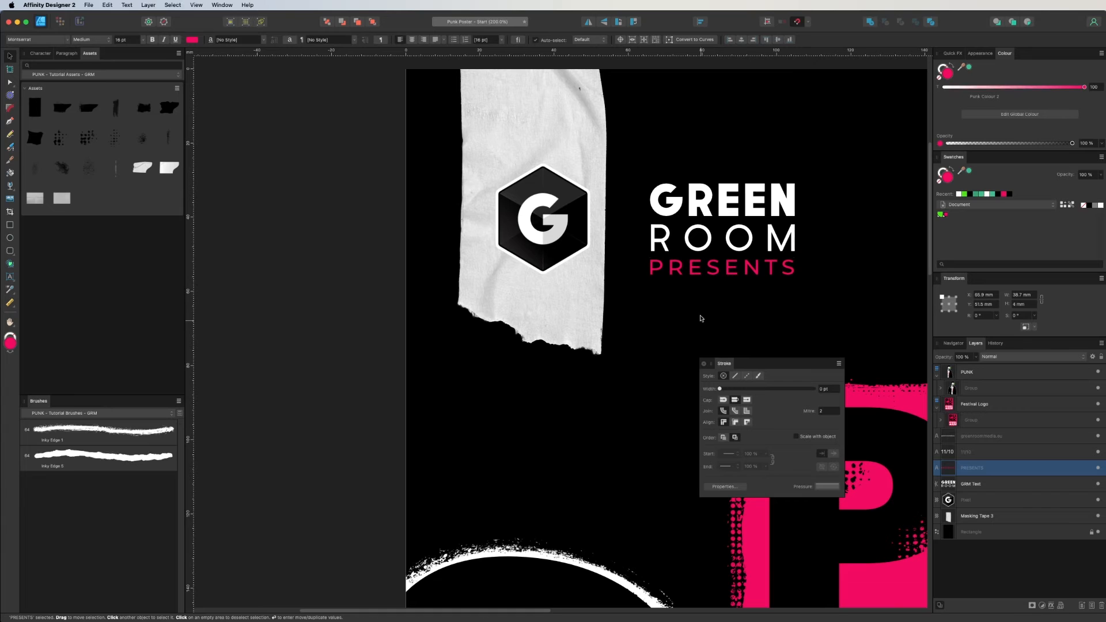
left_click_drag(794, 275, 795, 277)
left_click(790, 292)
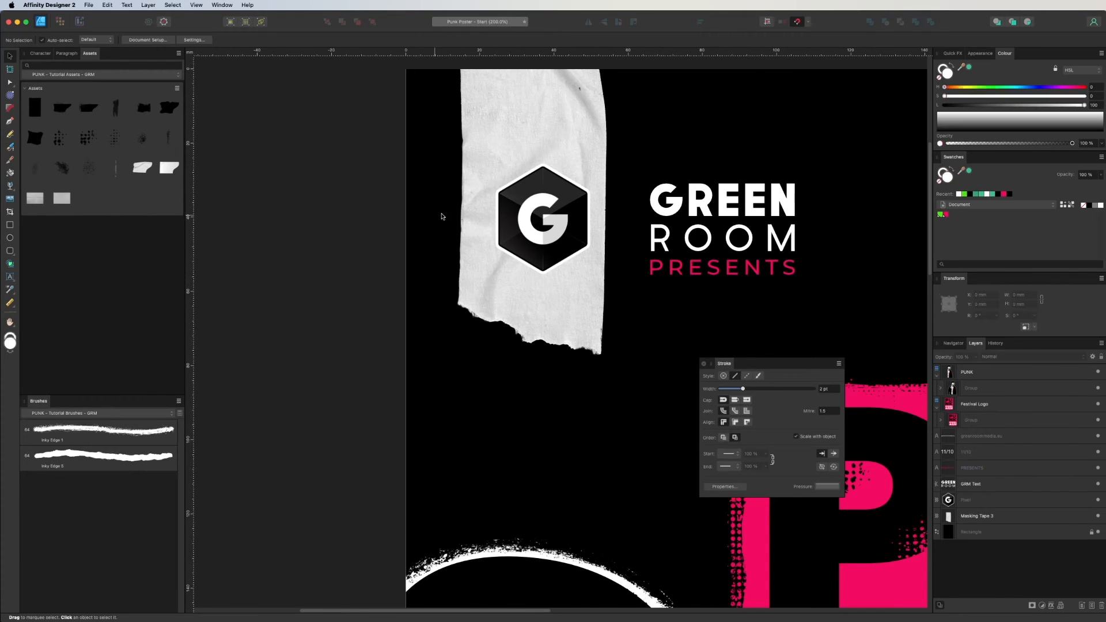
Step: Add a pink Colour Overlay layer effect in Linear Burn mode to the masking tape behind the G logo
scroll(558, 327, "down", 2)
left_click(540, 171)
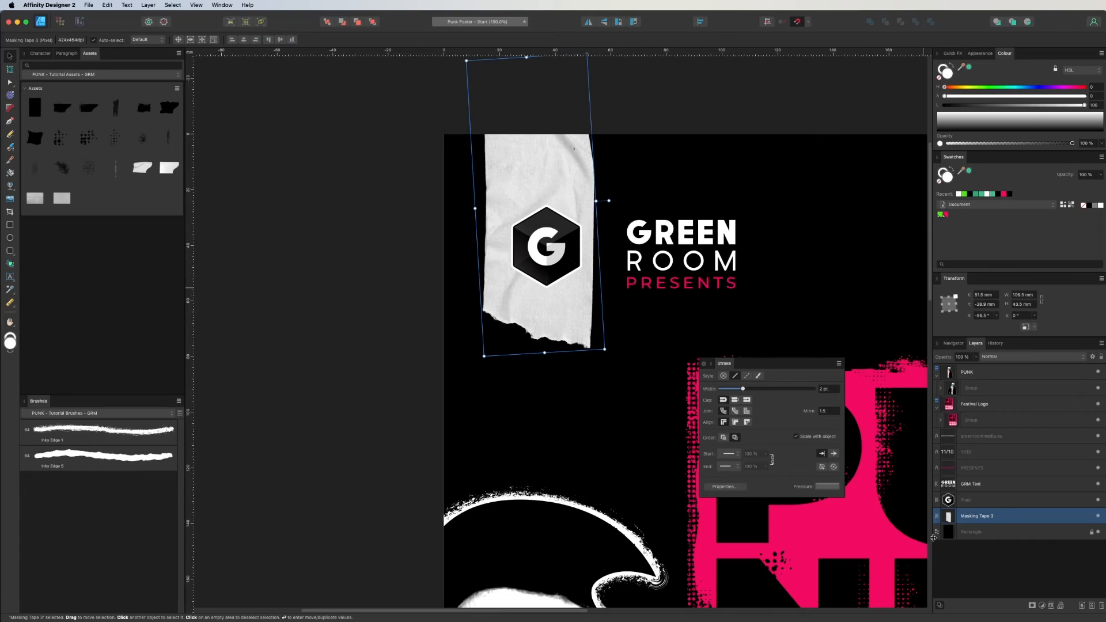
left_click(1051, 606)
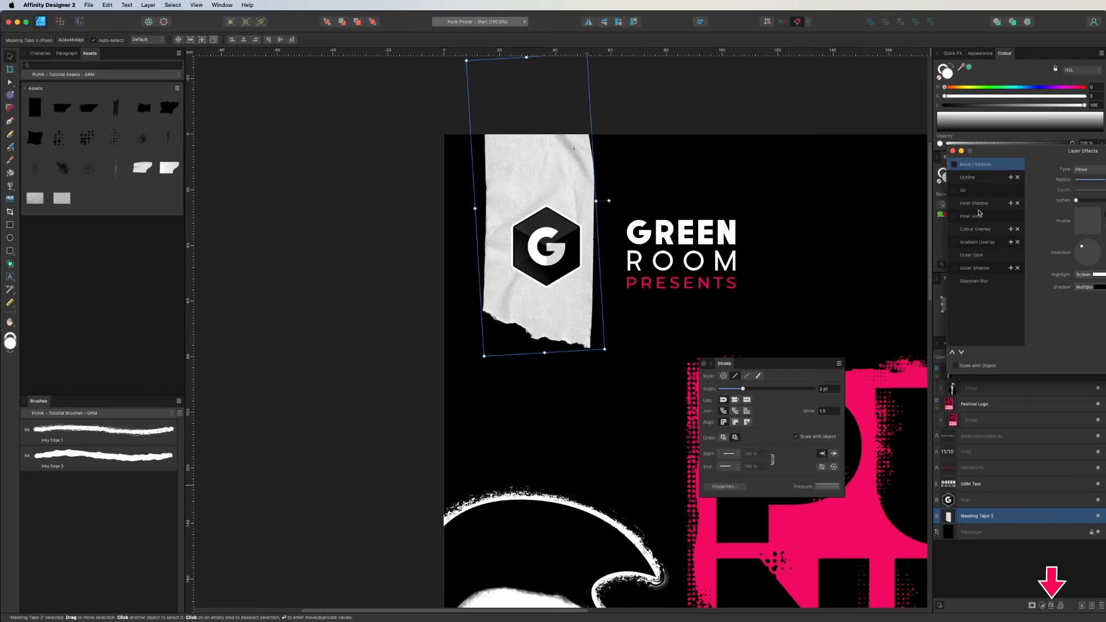
left_click_drag(985, 154, 785, 154)
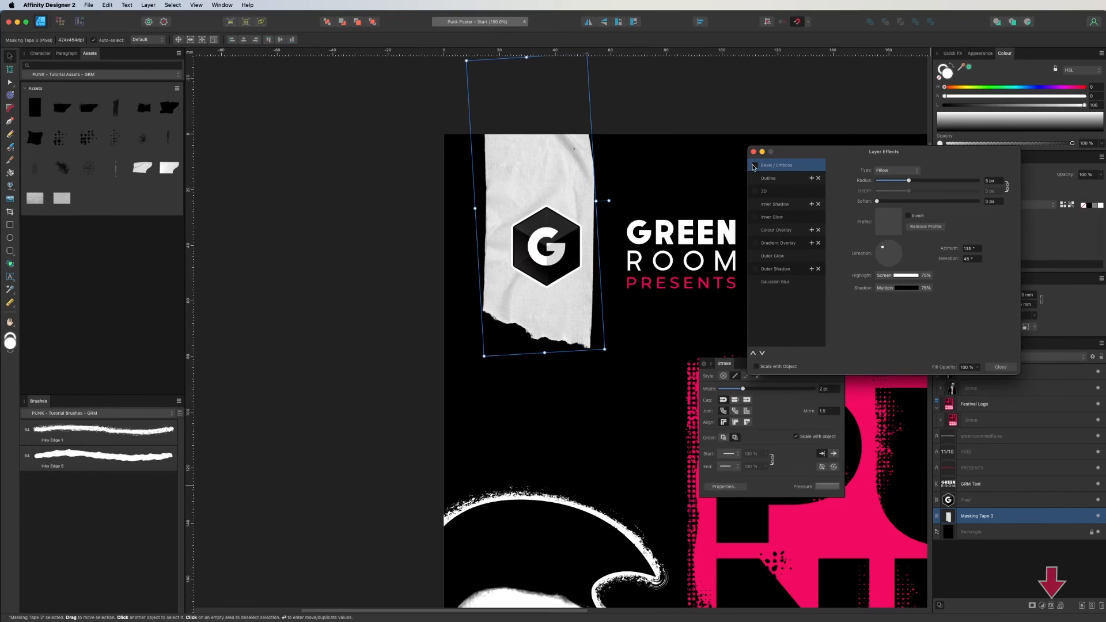
left_click(755, 230)
left_click(776, 231)
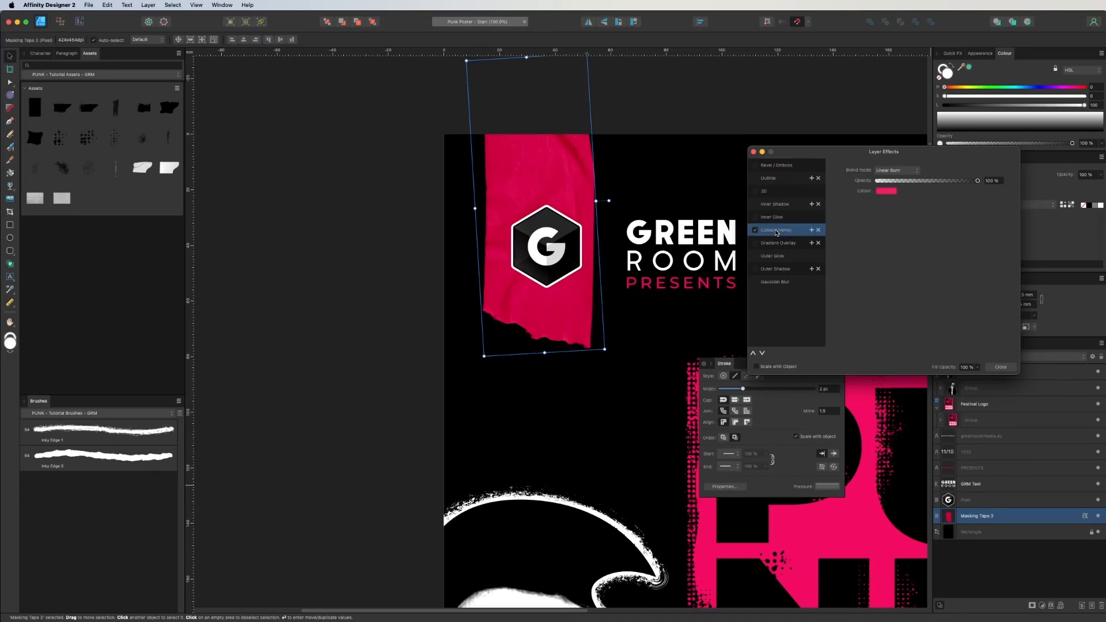
Step: Try the tape's colour overlay with Normal blend mode and an orange colour, and undo the colour change
left_click(907, 171)
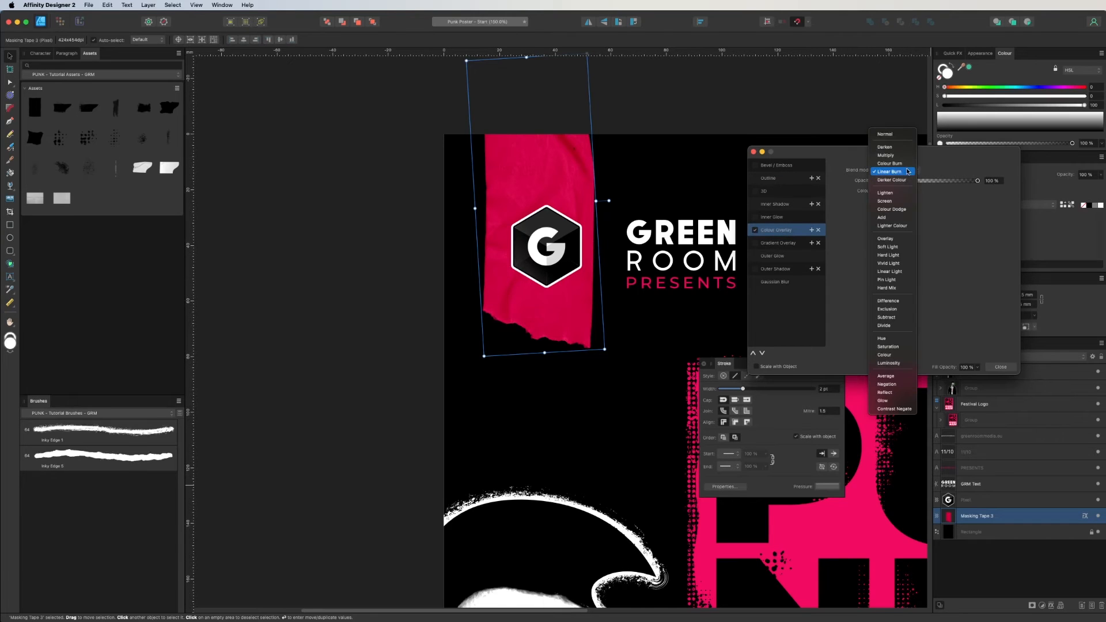
left_click(908, 171)
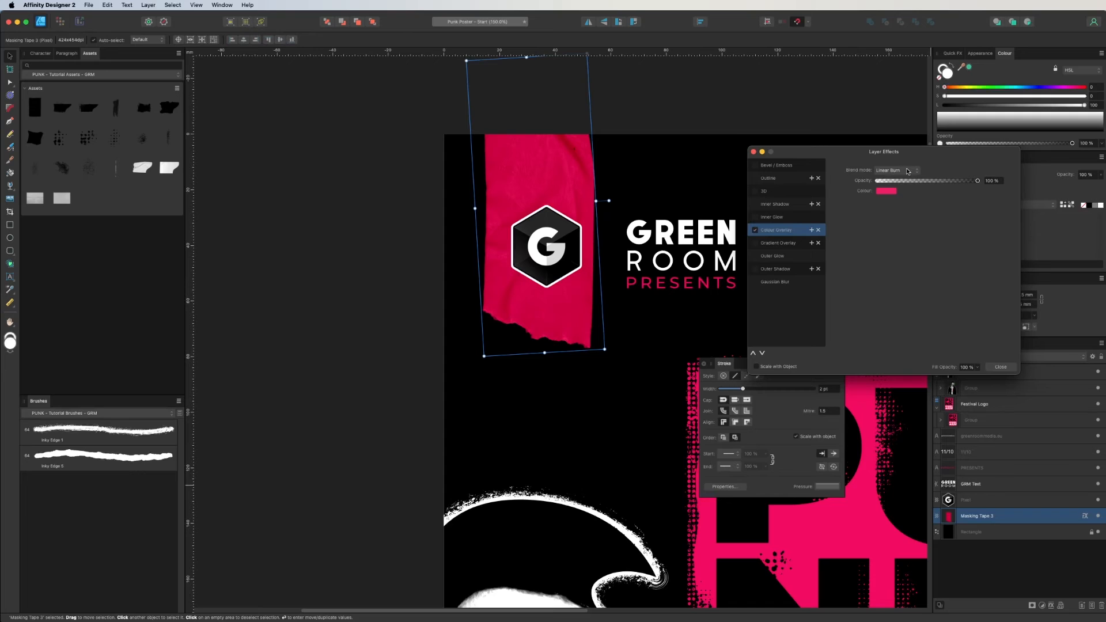
left_click(897, 171)
left_click(901, 172)
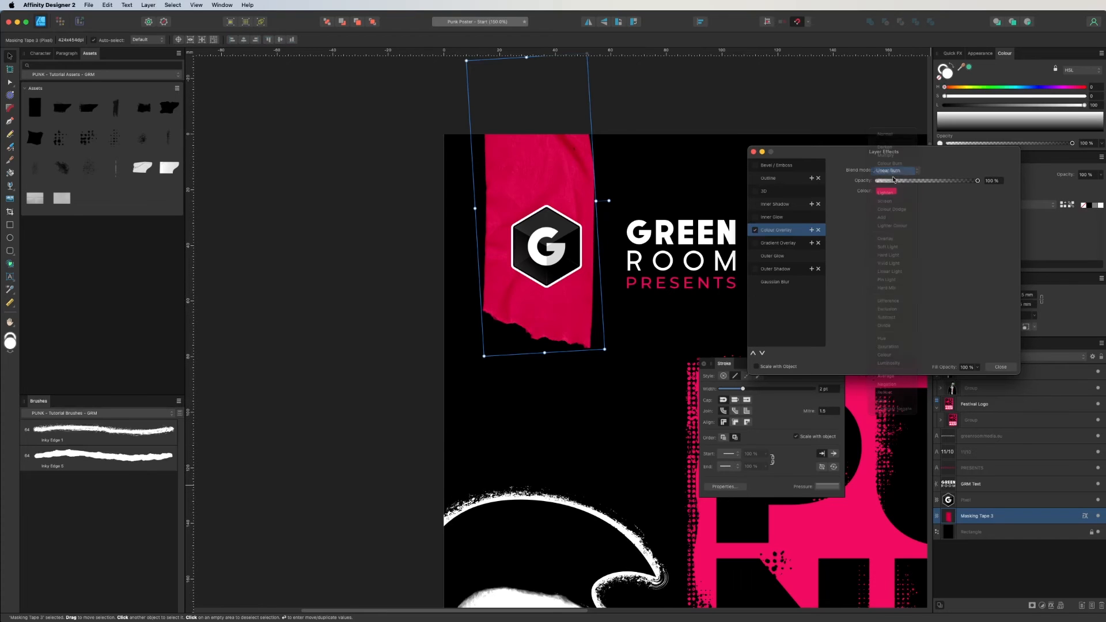
left_click(888, 172)
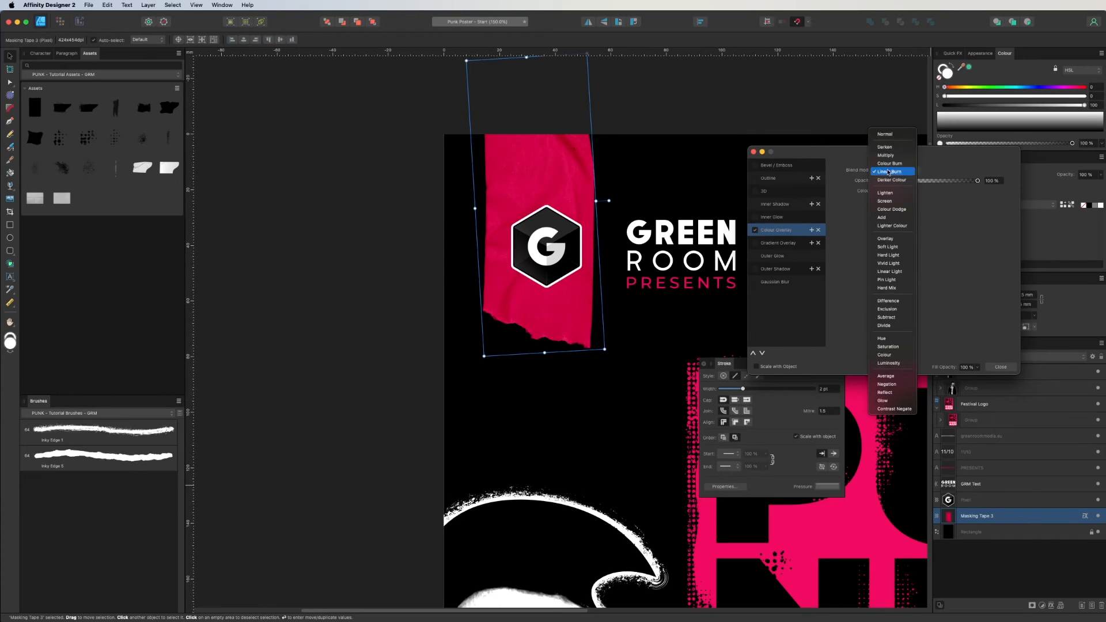
left_click(887, 134)
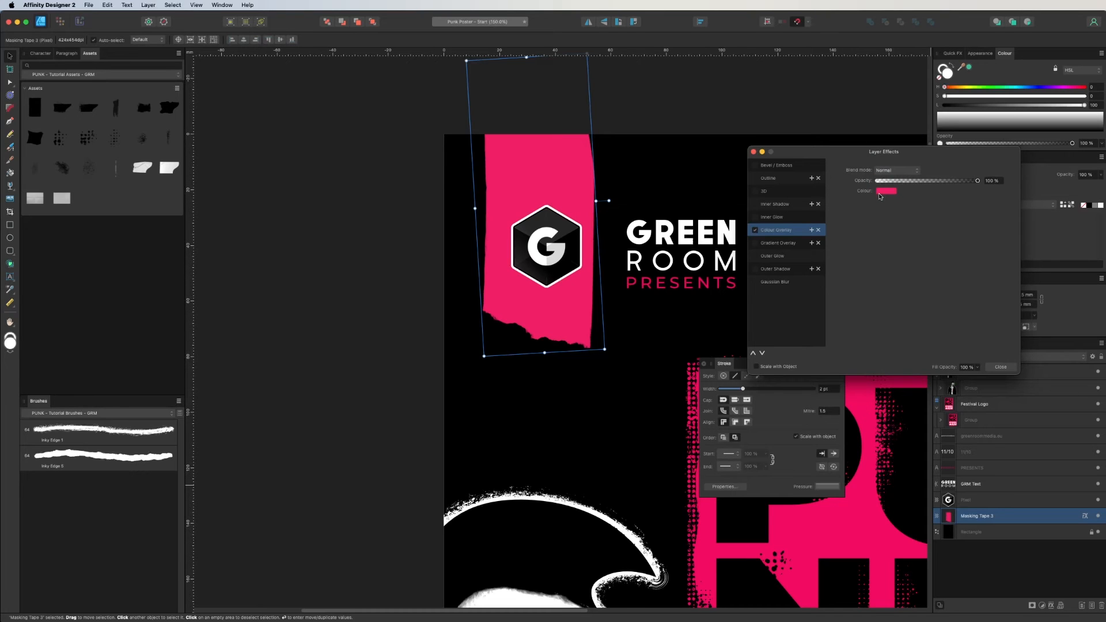
left_click(886, 192)
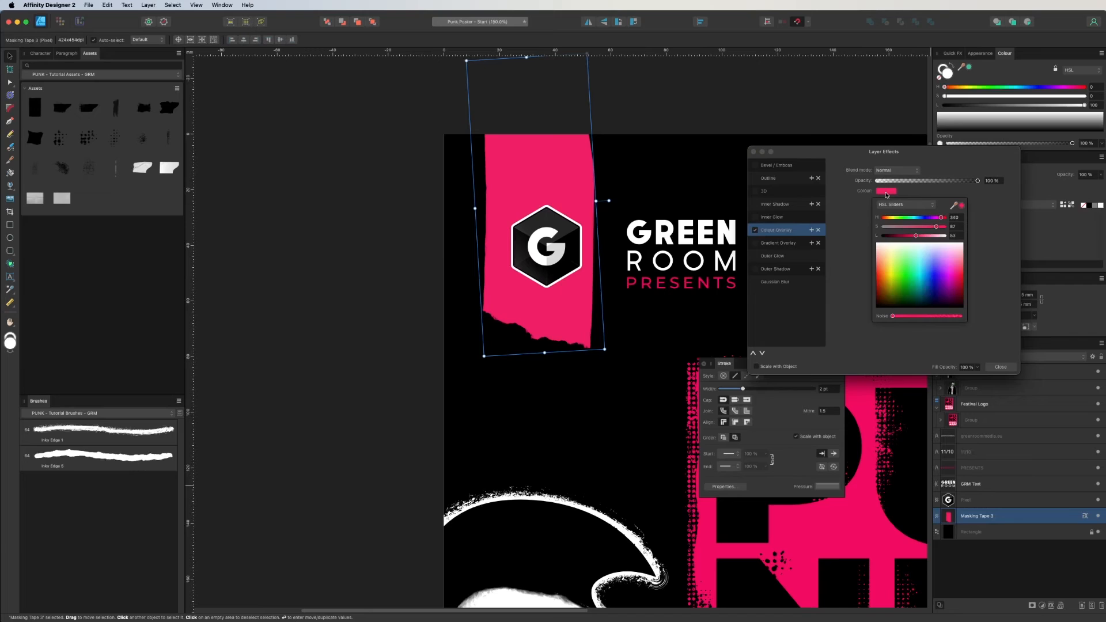
left_click(884, 267)
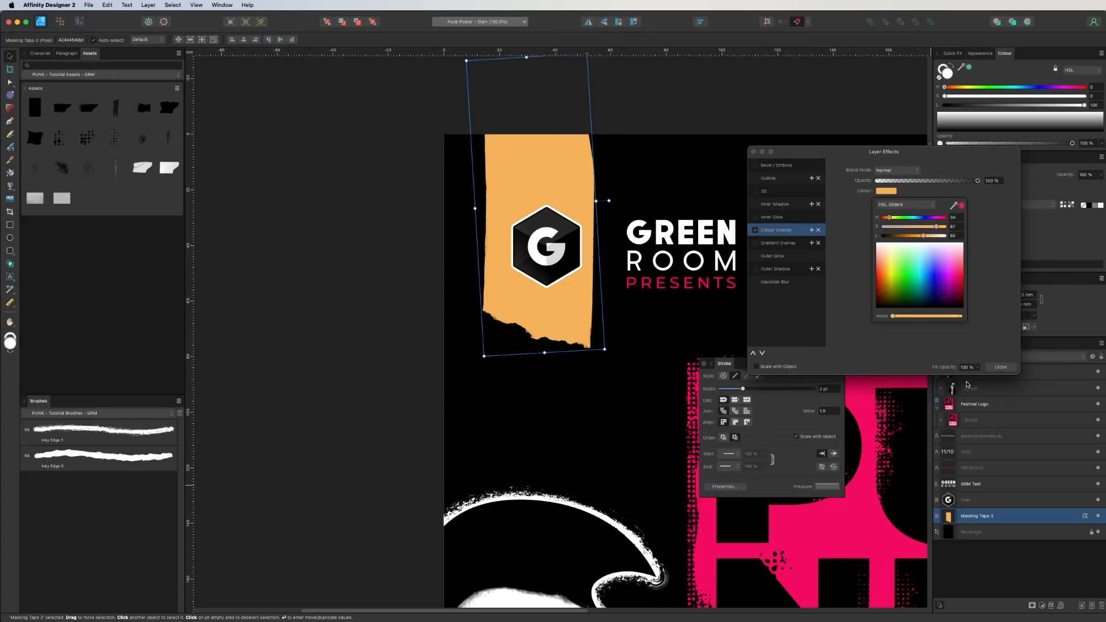
left_click(926, 344)
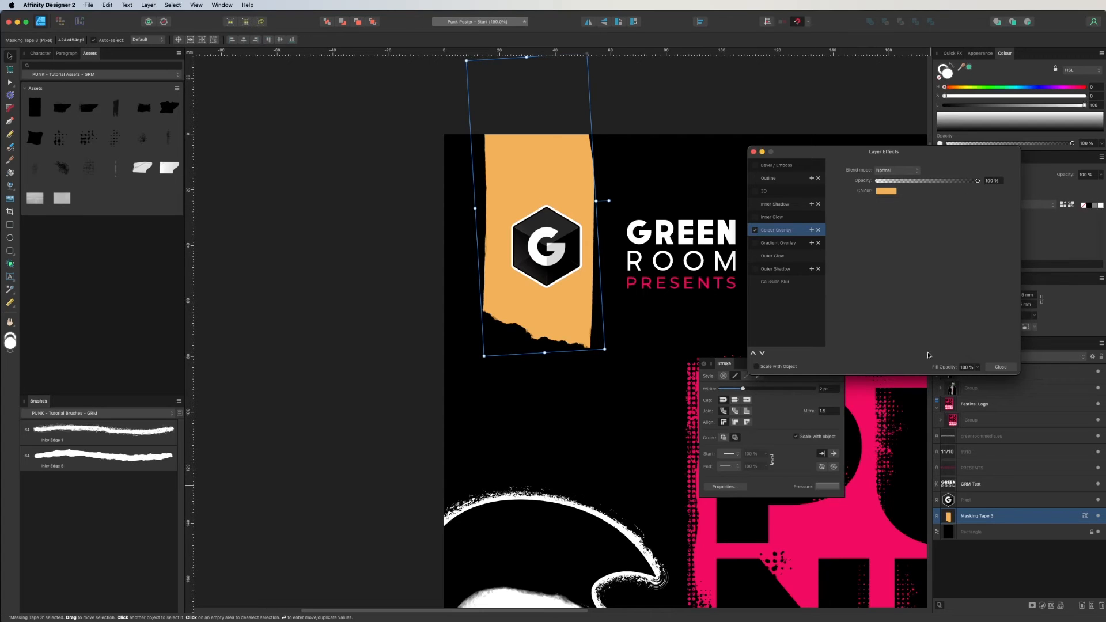
key("super+z")
Step: Set the tape's colour overlay blend mode to Linear Burn and close the layer effects
left_click(873, 169)
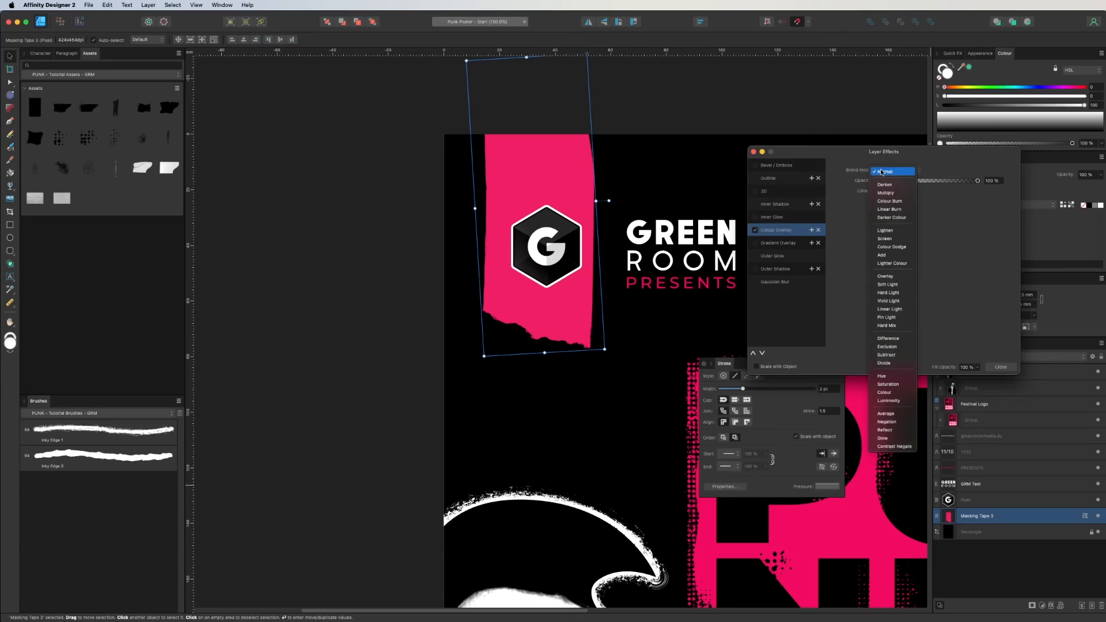
left_click(888, 209)
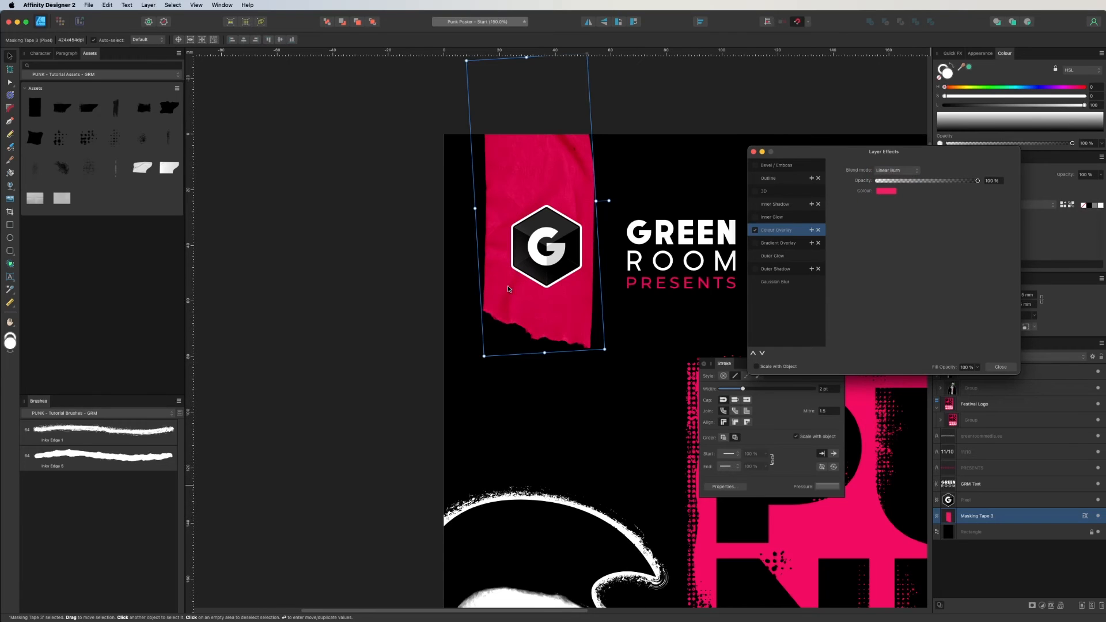
left_click(994, 369)
left_click(422, 236)
Step: Scale the masking tape down to about 97 mm long, rotate it to about -84.2° and nudge it into place behind the G logo
left_click(503, 192)
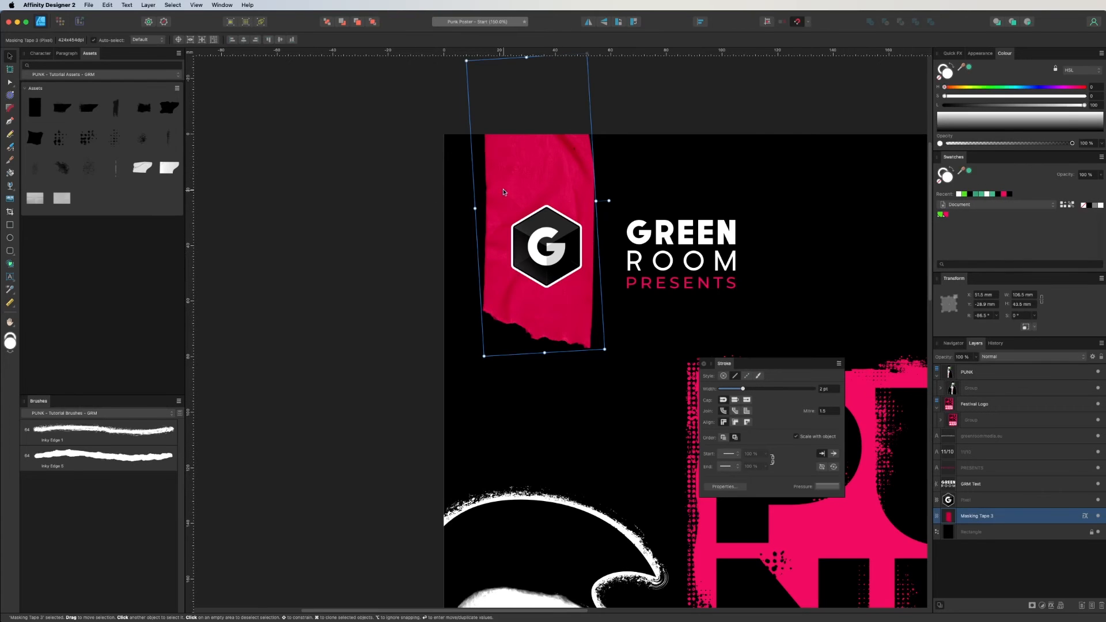
left_click_drag(481, 357, 491, 330)
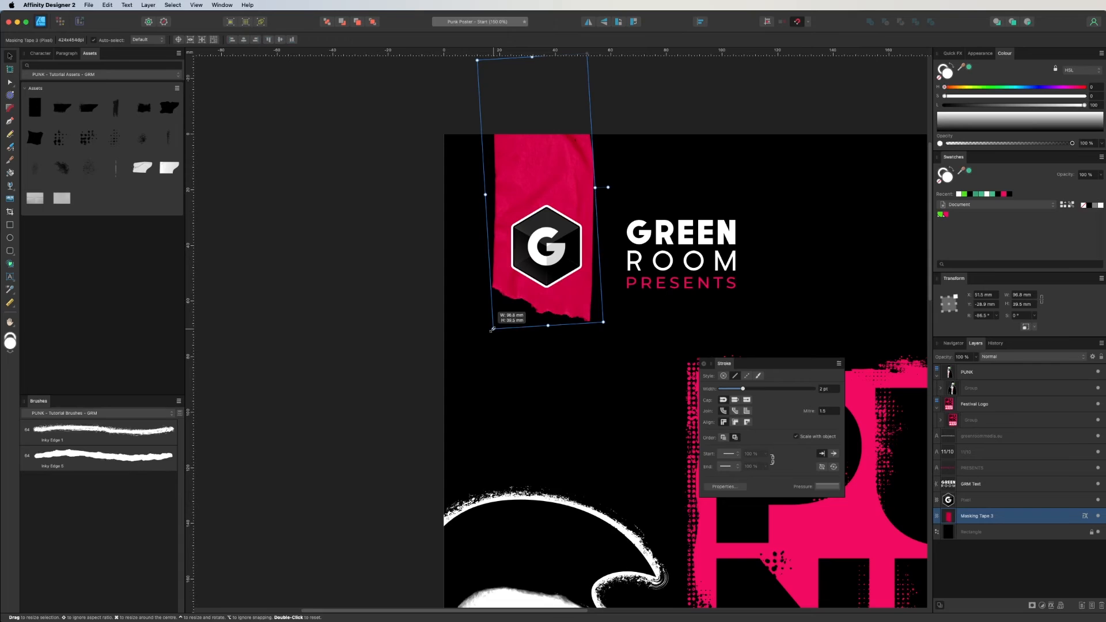
left_click_drag(426, 277, 499, 334)
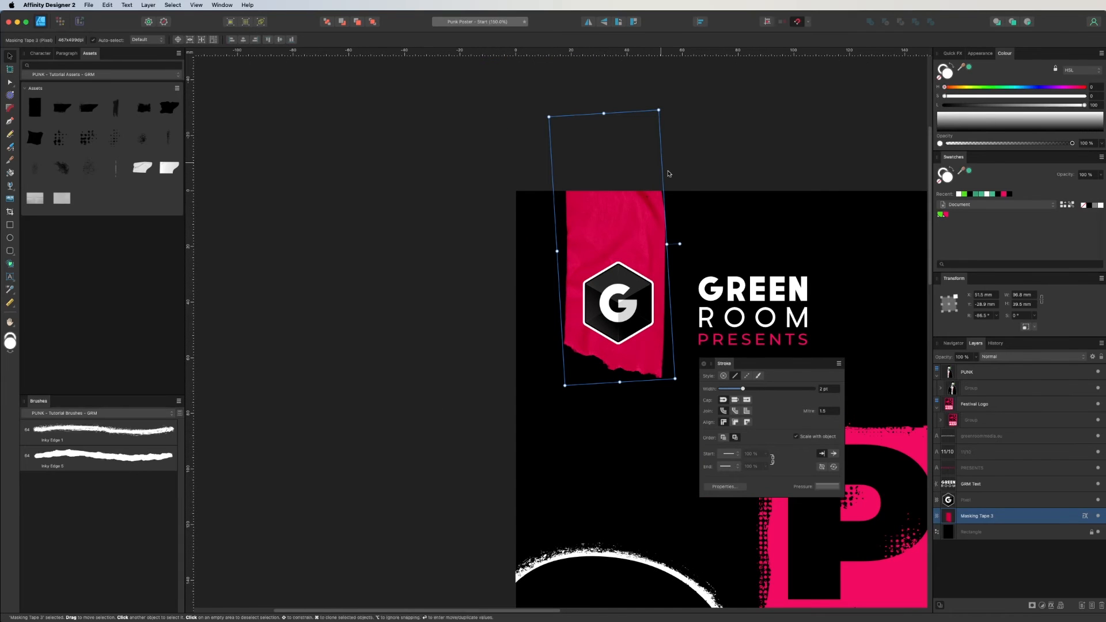
left_click_drag(679, 243, 678, 241)
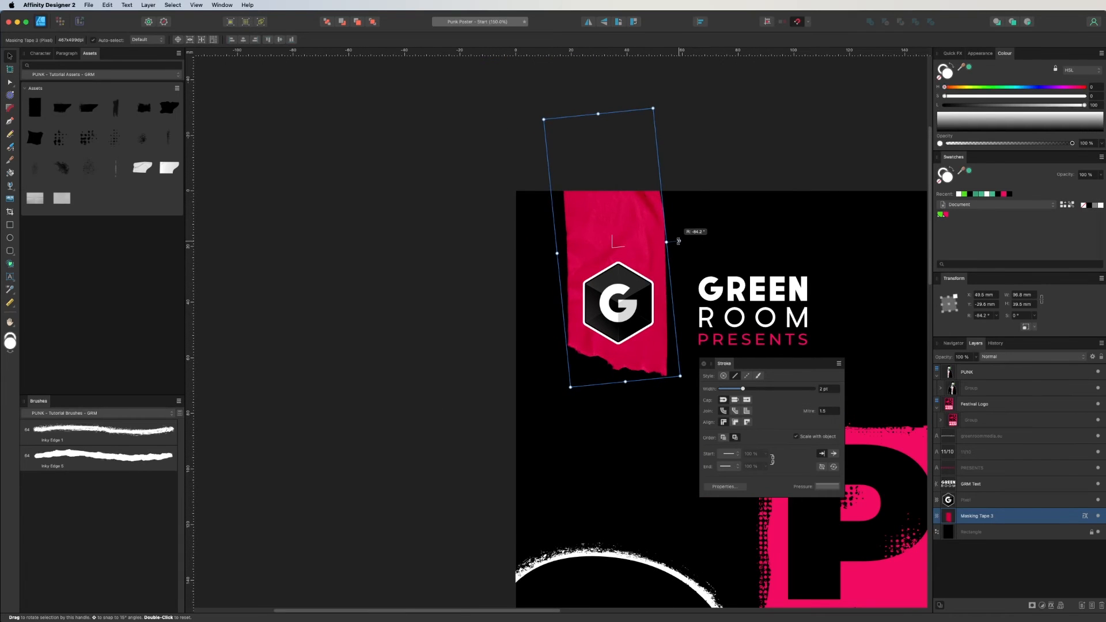
key("Right")
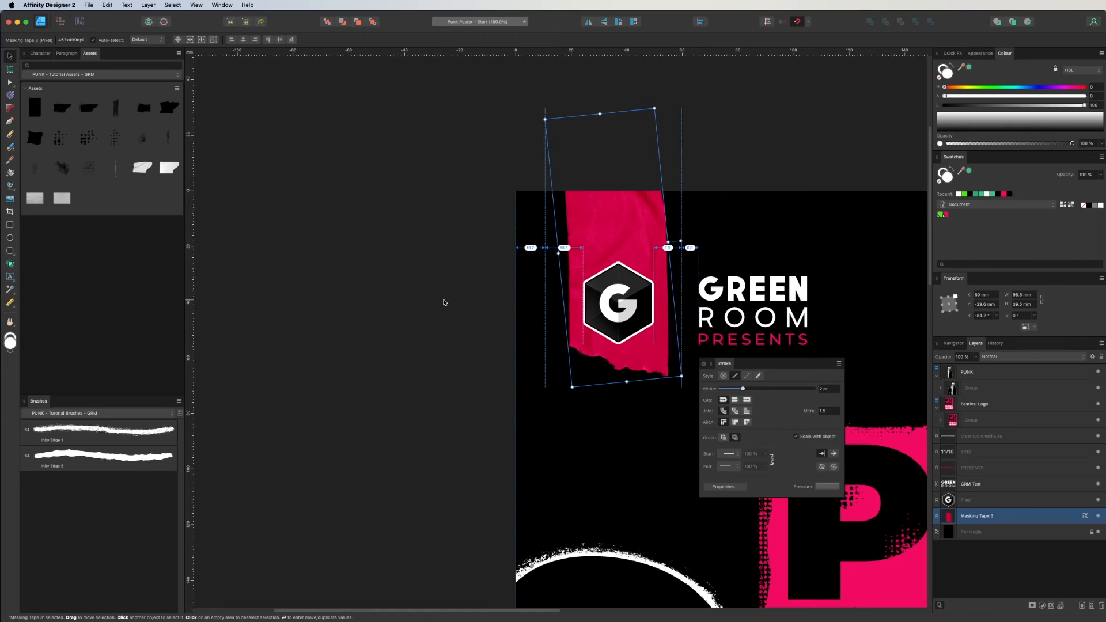
key("Left")
left_click(437, 307)
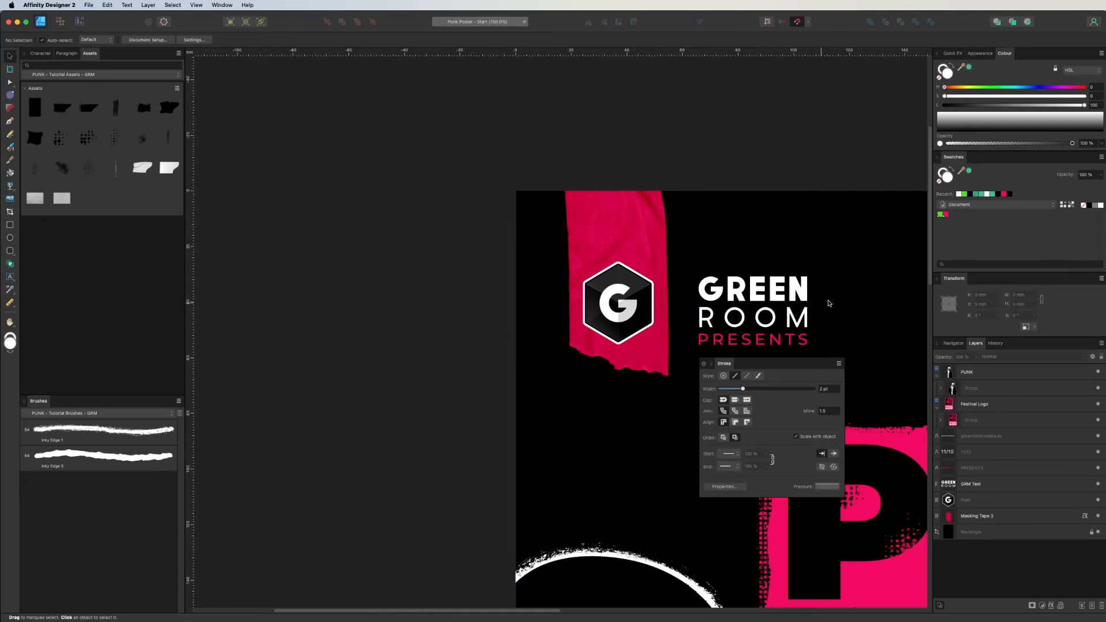
Step: Move the GREEN ROOM lettering and PRESENTS text together closer to the G logo
left_click(723, 295)
left_click(726, 344, "shift")
left_click_drag(711, 290, 698, 284)
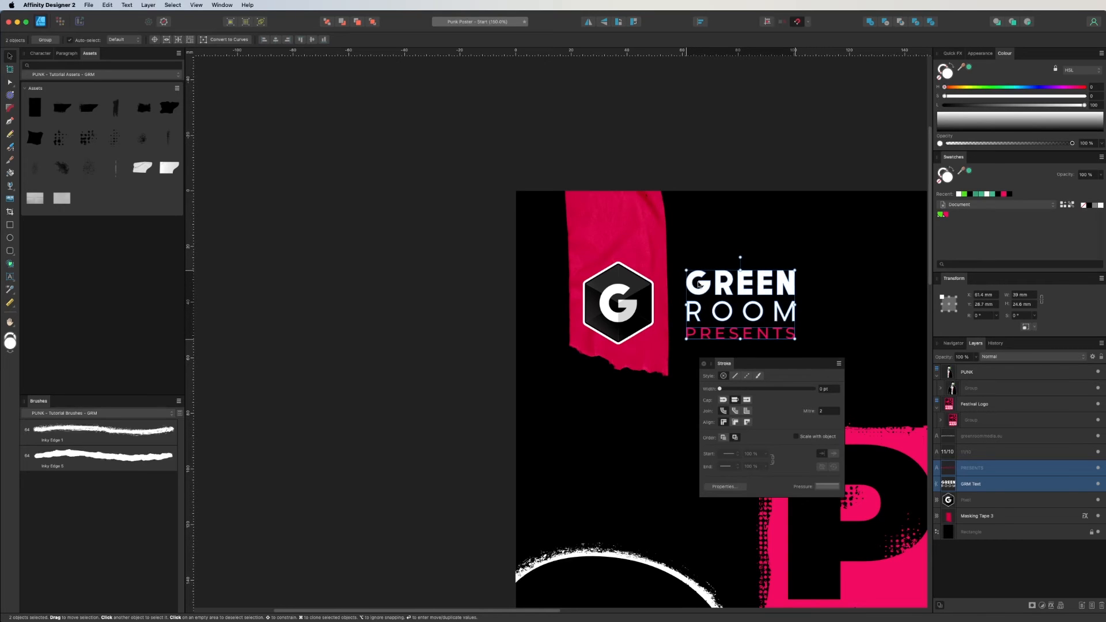
left_click(445, 292)
Step: Group the tape, G logo, GREEN ROOM lettering and PRESENTS text, and name the group GRM Presents
key("super+minus")
key("super+minus")
key("super+minus")
key("super+plus")
key("super+plus")
left_click_drag(474, 248, 709, 342)
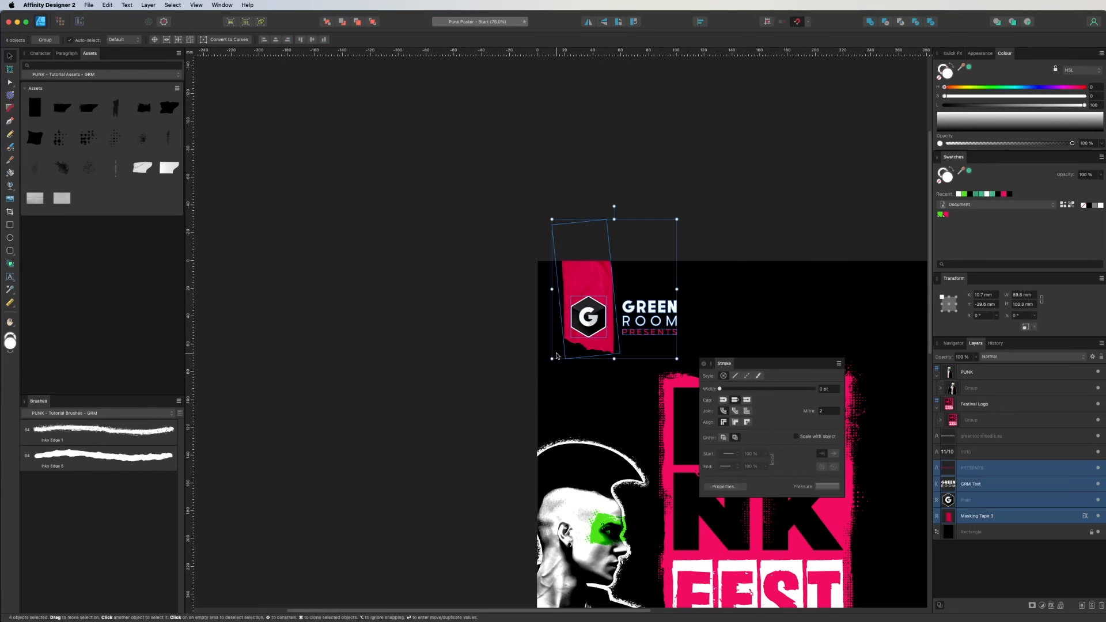
key("super+g")
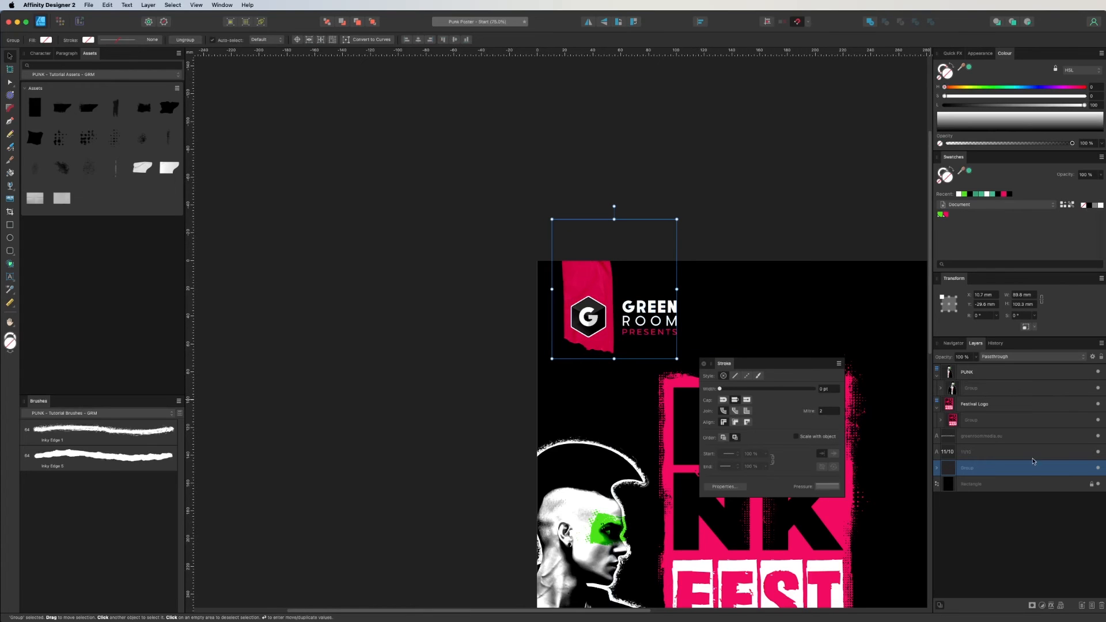
double_click(966, 469)
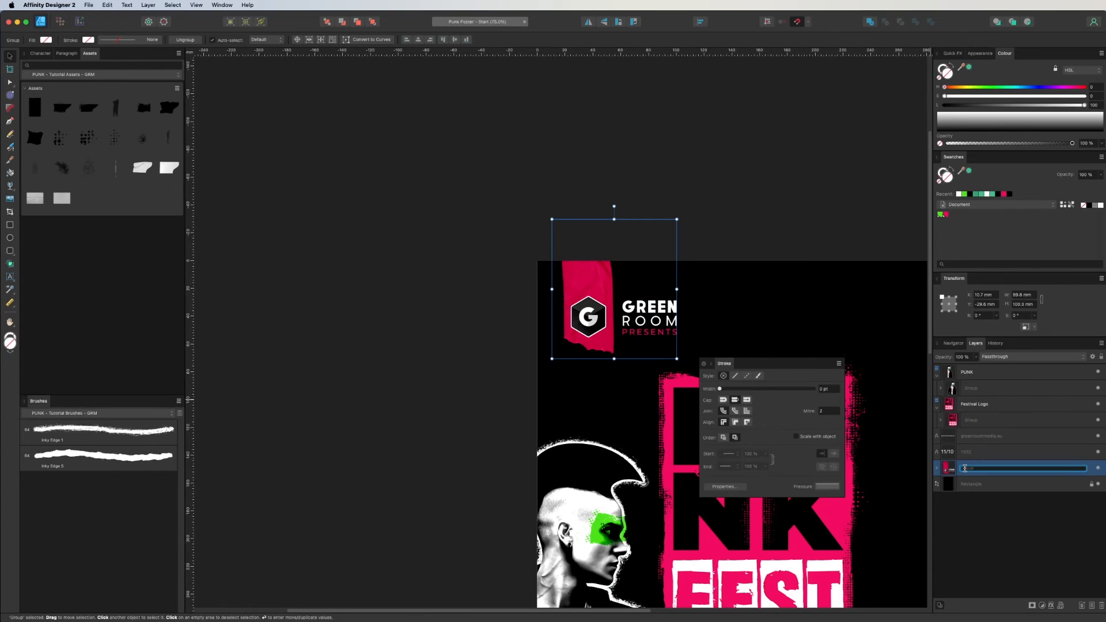
type("GRM Presents")
key("Return")
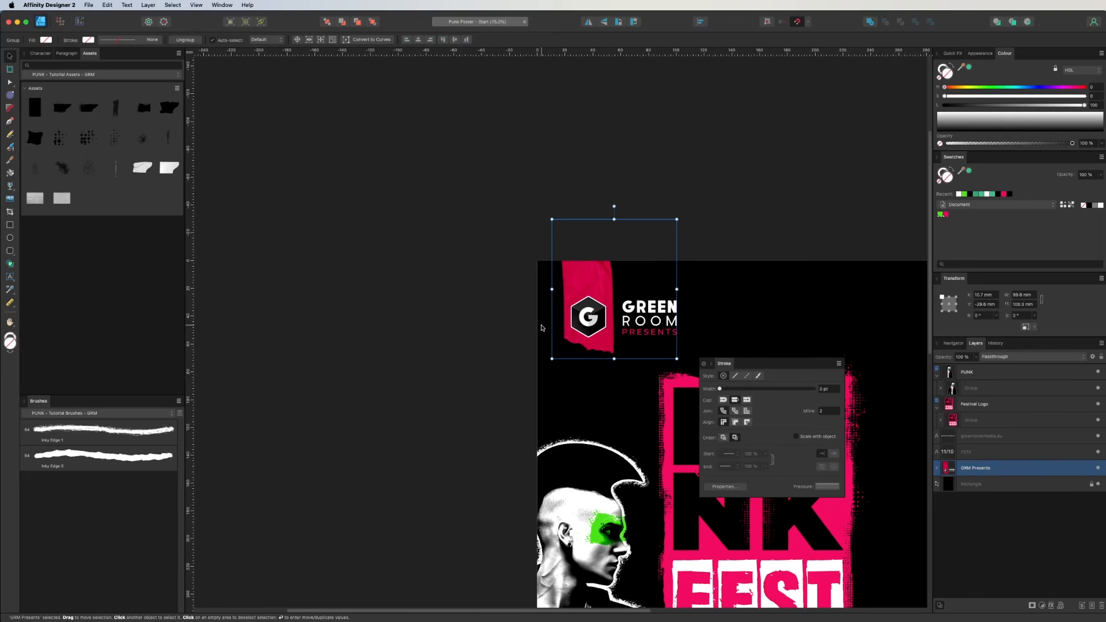
left_click(536, 326)
Step: Move the Stroke panel clear of the artwork and set the 11/10 date in the Aristotle Punk font
left_click_drag(801, 320, 720, 158)
left_click_drag(639, 451, 601, 371)
left_click_drag(766, 364, 904, 457)
left_click(696, 372)
mouse_move(749, 489)
left_mouse_down()
mouse_move(698, 338)
mouse_move(663, 350)
left_mouse_up()
key("super+plus")
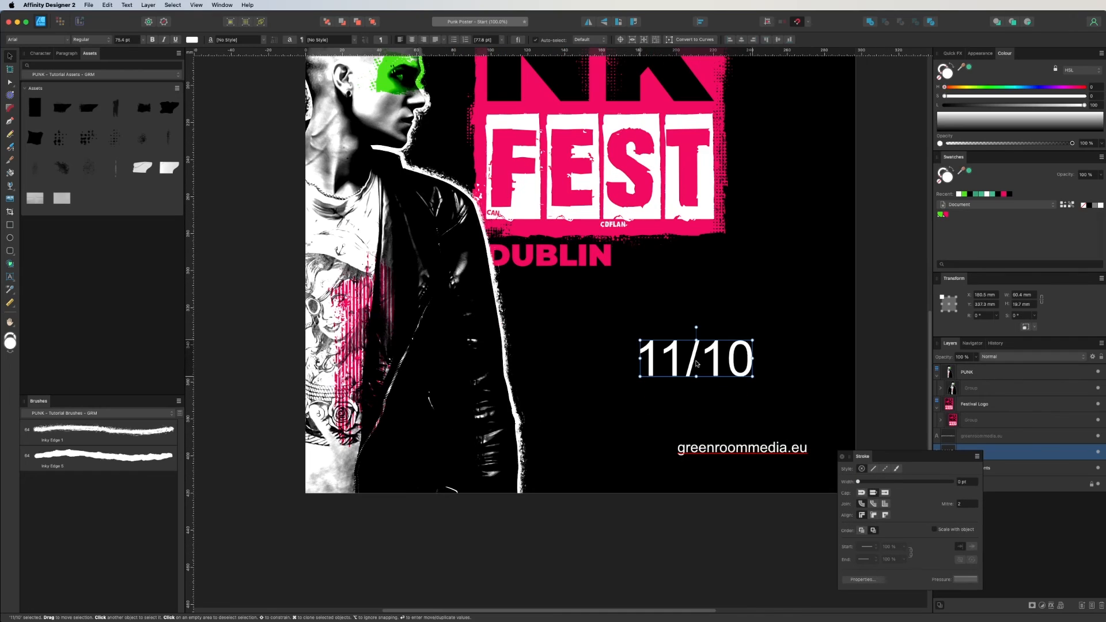
left_click(34, 54)
left_click(62, 68)
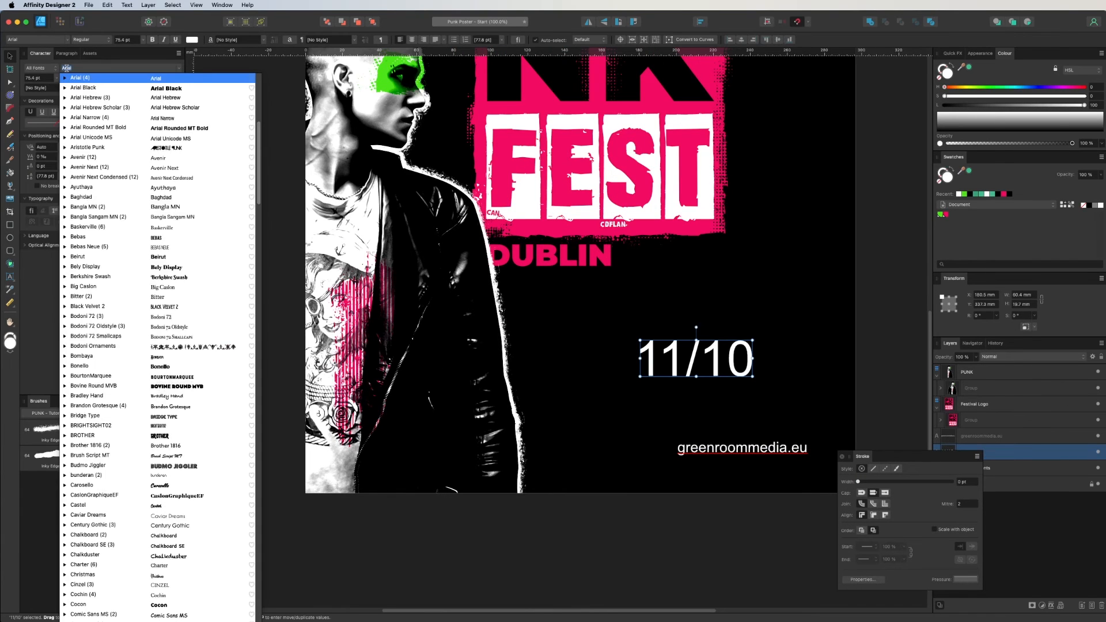
type("atist")
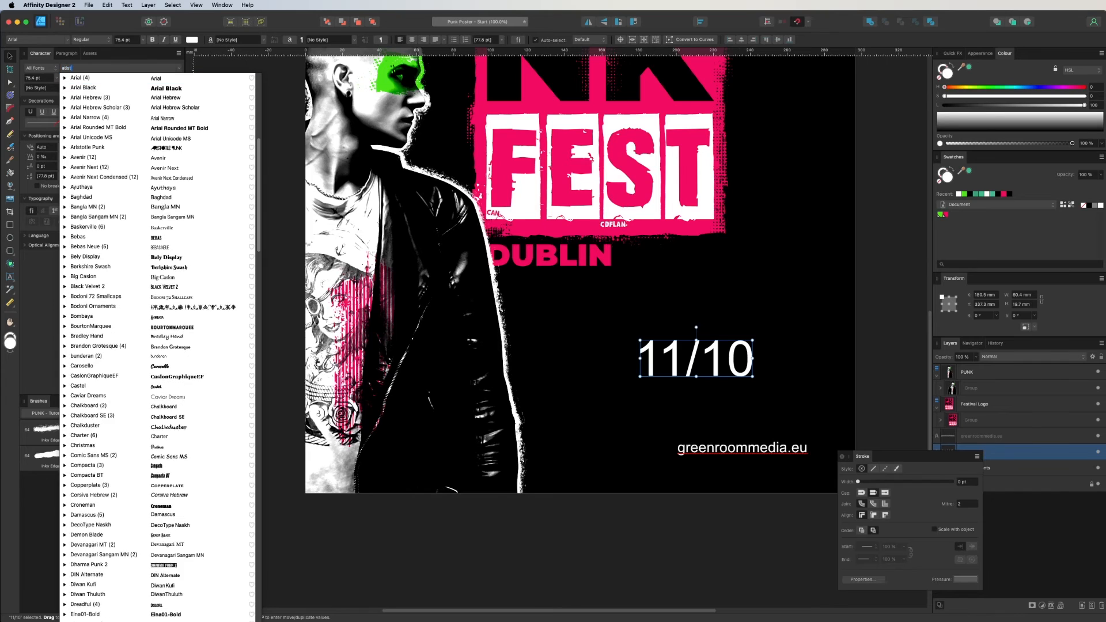
key("BackSpace")
key("BackSpace")
key("BackSpace")
key("BackSpace")
type("ristotle Punk")
key("Return")
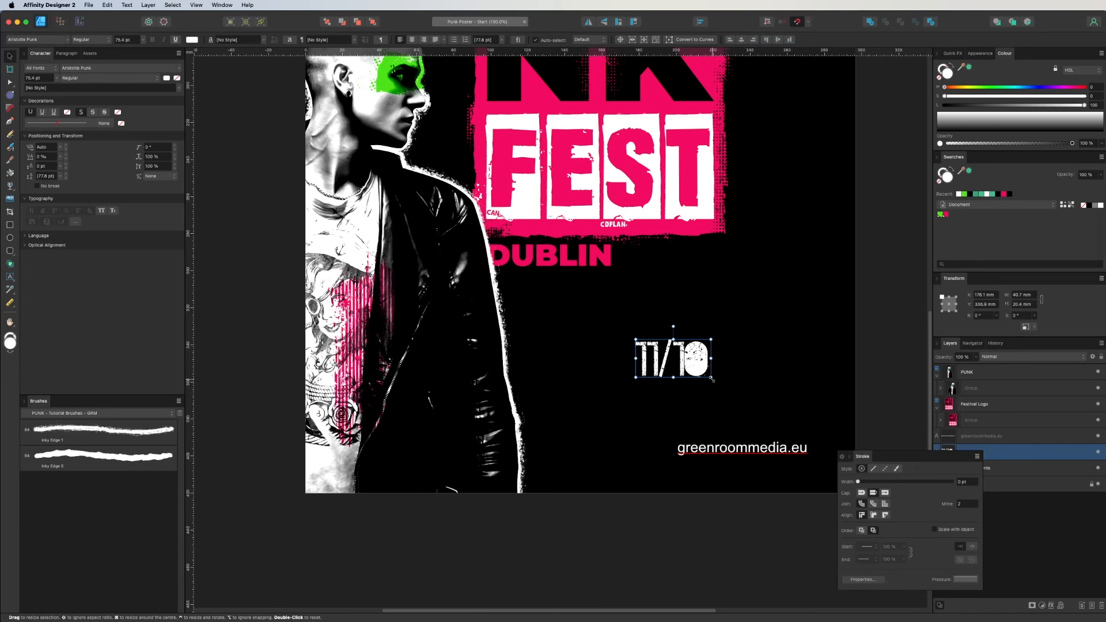
Step: Enlarge the 11/10 date and position it above the greenroommedia.eu text
left_click_drag(711, 379, 737, 354)
left_click(560, 537)
key("space")
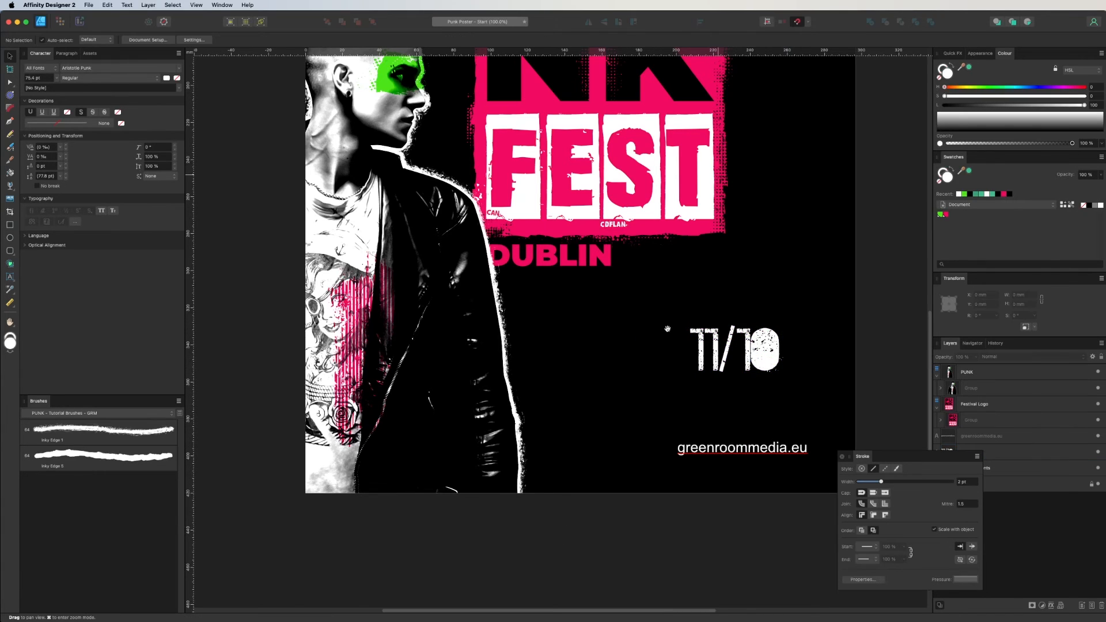
Step: Draw a loose open loop around the 11/10 date with the Pen tool, crossing its ends above the text
left_click_drag(667, 327, 720, 372)
left_click(708, 386)
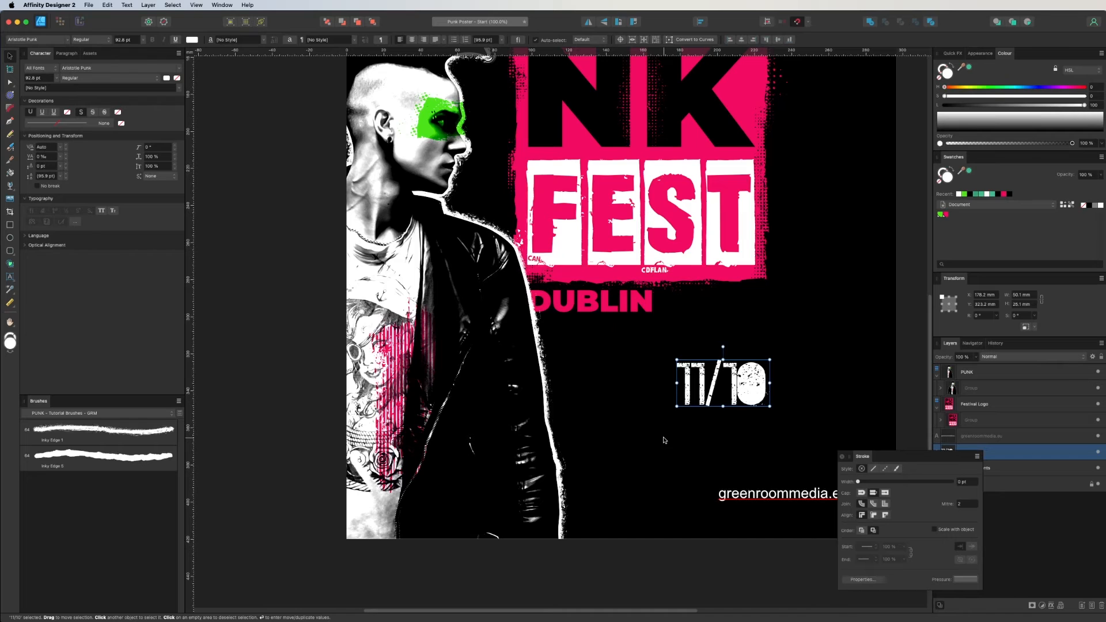
key("p")
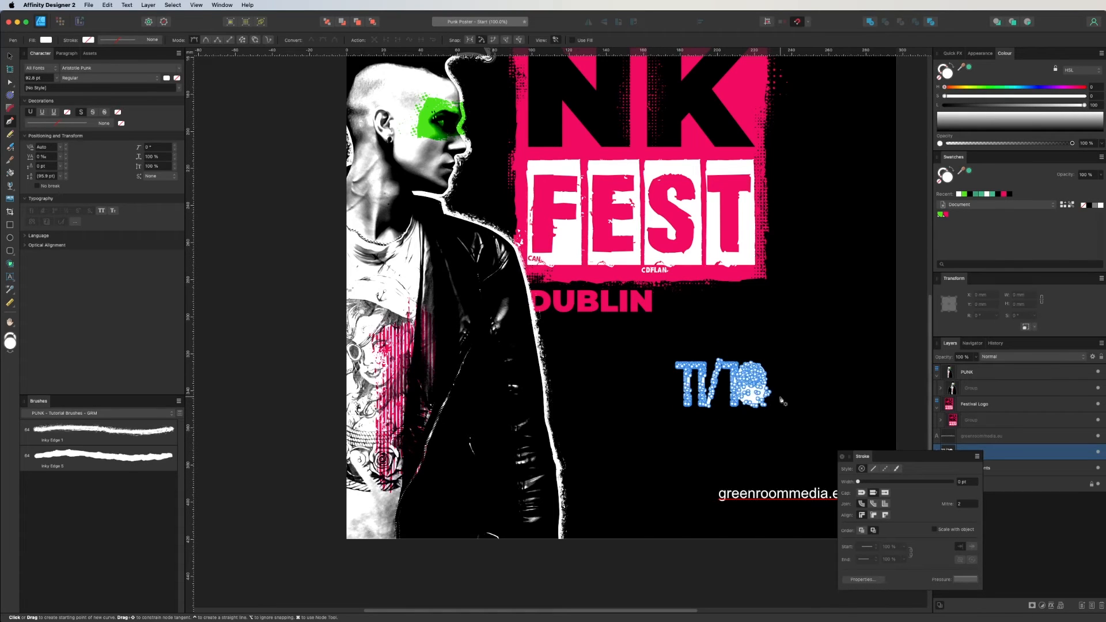
left_click(723, 333)
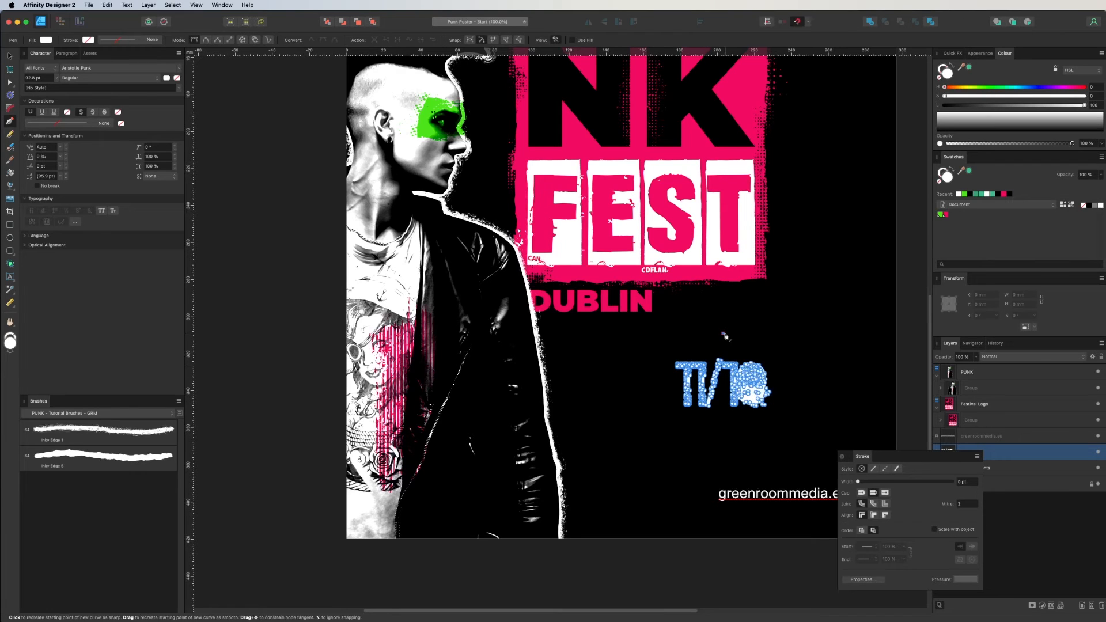
left_click_drag(672, 418, 712, 454)
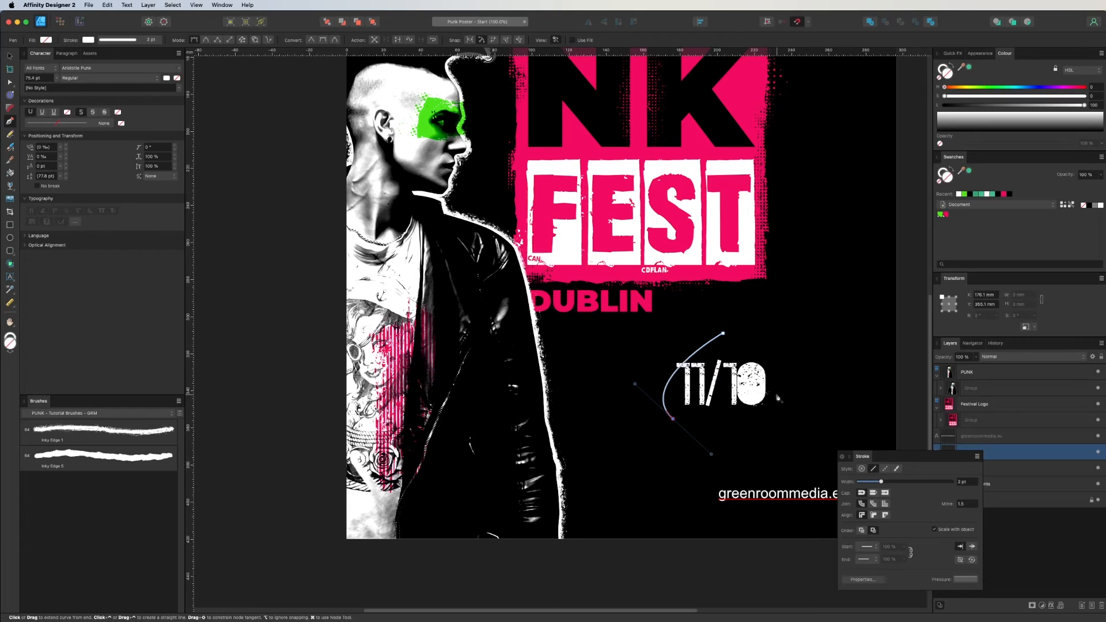
left_click_drag(774, 383, 756, 358)
left_click_drag(681, 344, 638, 346)
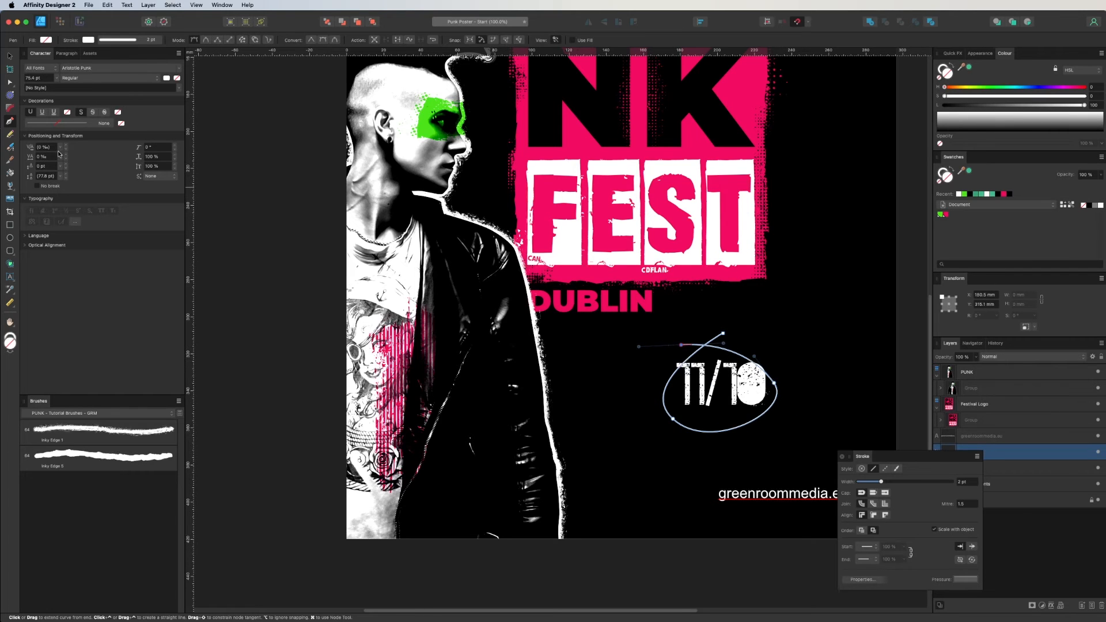
left_click(10, 56)
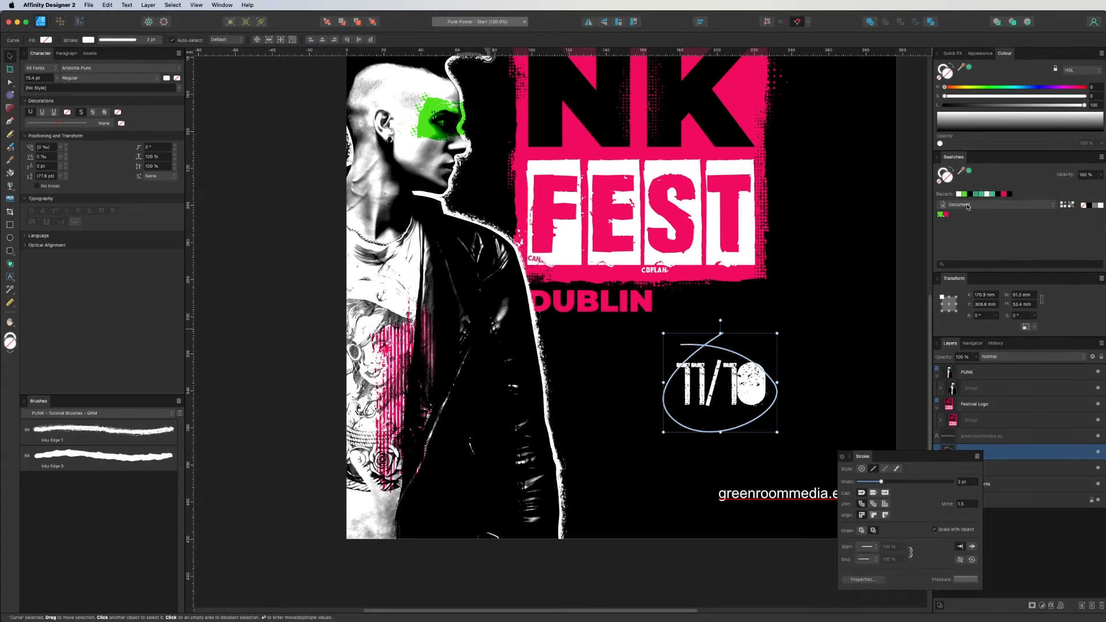
Step: Stroke the loop in pink Punk Colour 2 with the Inky Edge 5 brush at 7.3 pt and nudge it upward
left_click(945, 173)
left_click(944, 214)
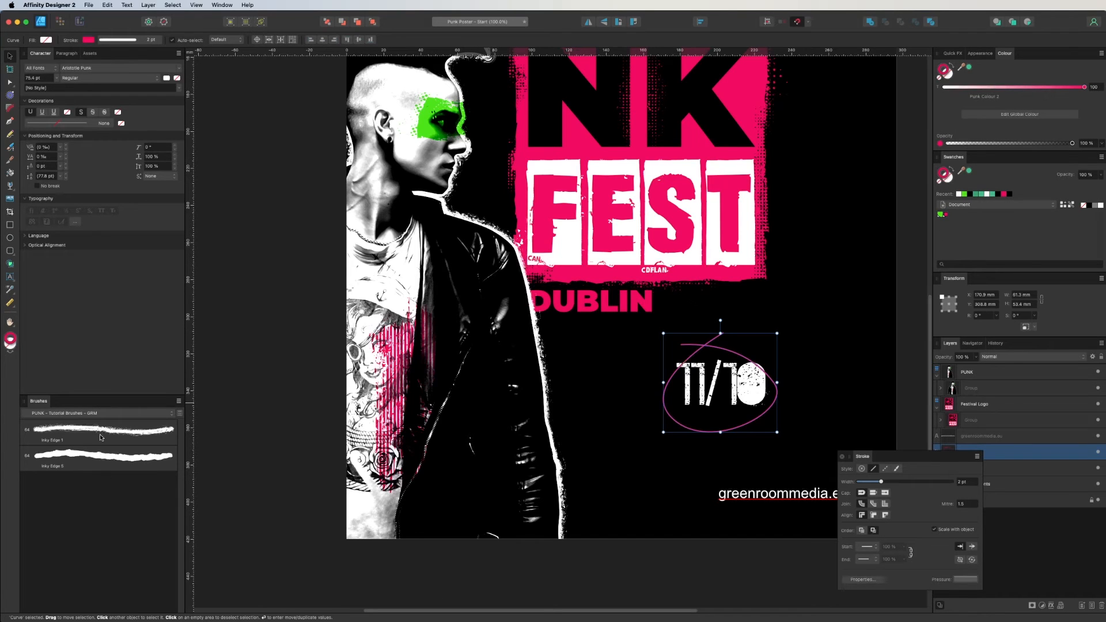
left_click(109, 455)
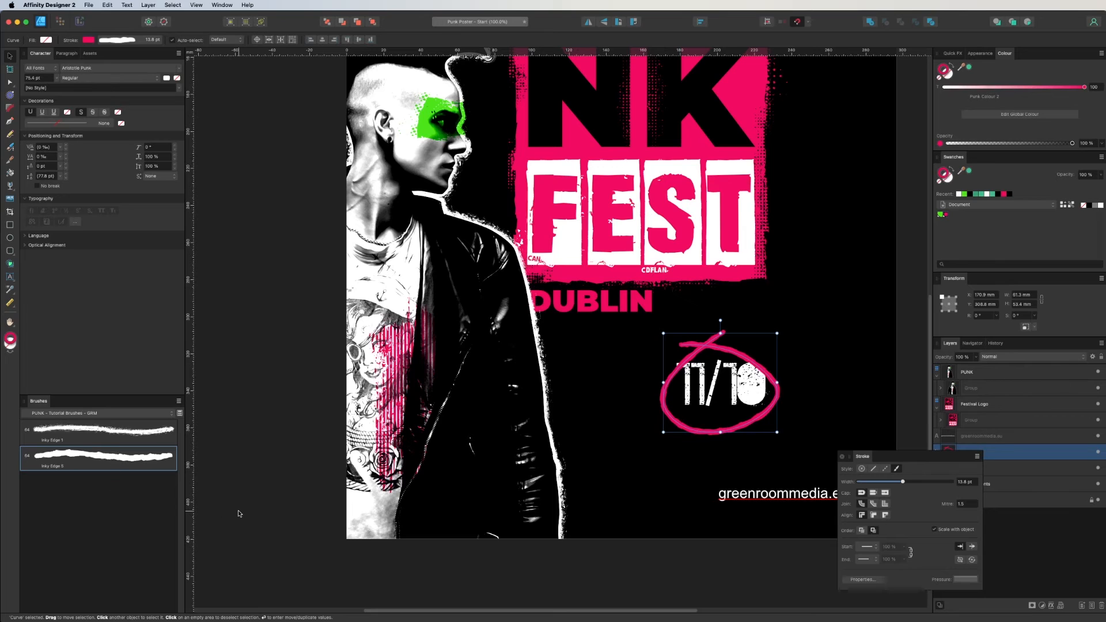
left_click_drag(735, 427, 732, 420)
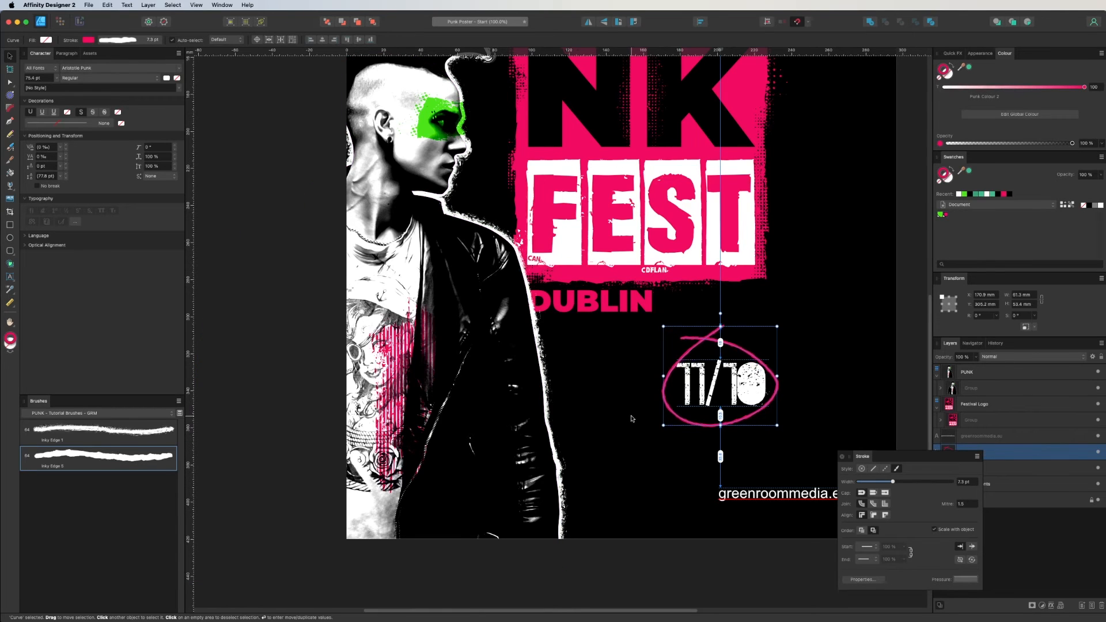
Step: Reshape the loop's curve nodes and handles so it rounds more evenly around the date
key("a")
scroll(762, 342, "up", 4)
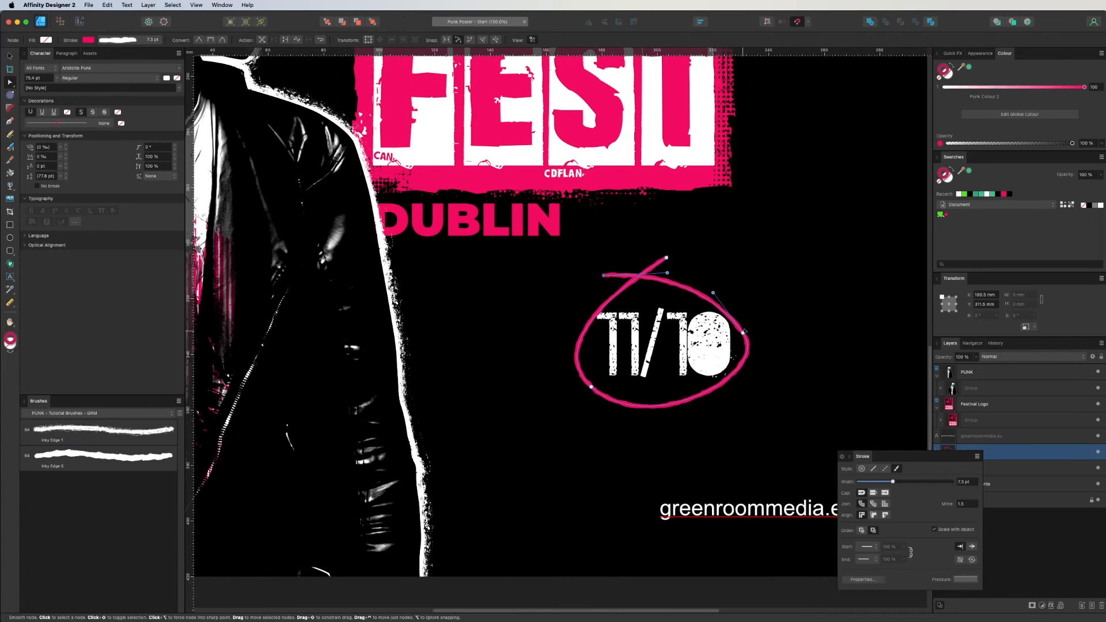
left_click_drag(744, 333, 747, 329)
left_click_drag(777, 368, 772, 392)
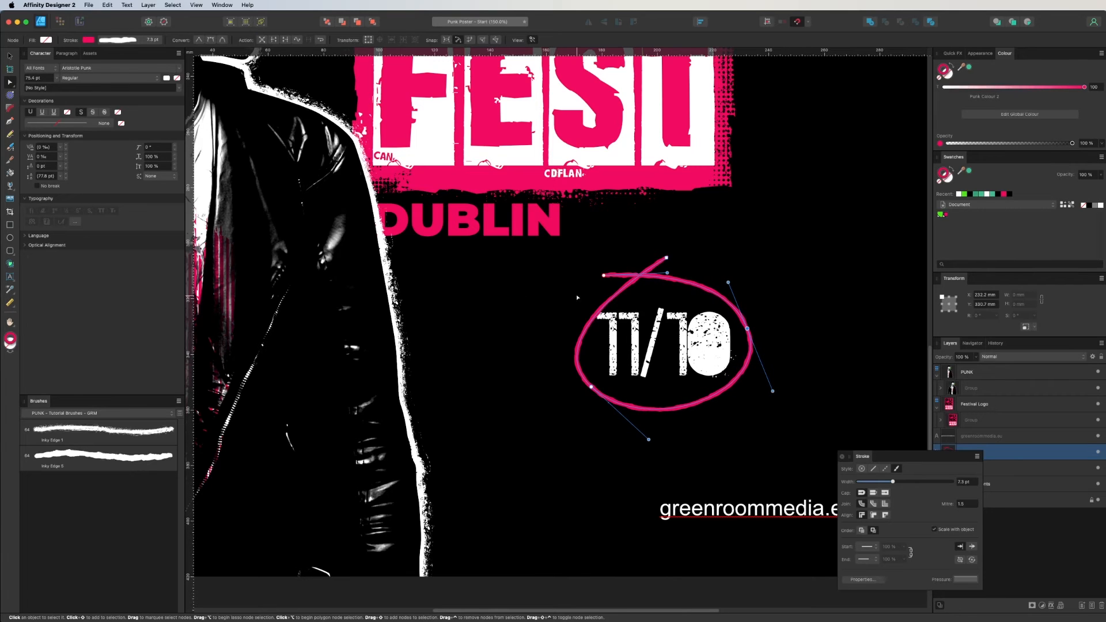
mouse_move(603, 275)
left_mouse_down()
mouse_move(587, 274)
mouse_move(597, 291)
left_mouse_up()
key("v")
Step: Group the 11/10 text with its pink loop and name the group Date
key("super+minus")
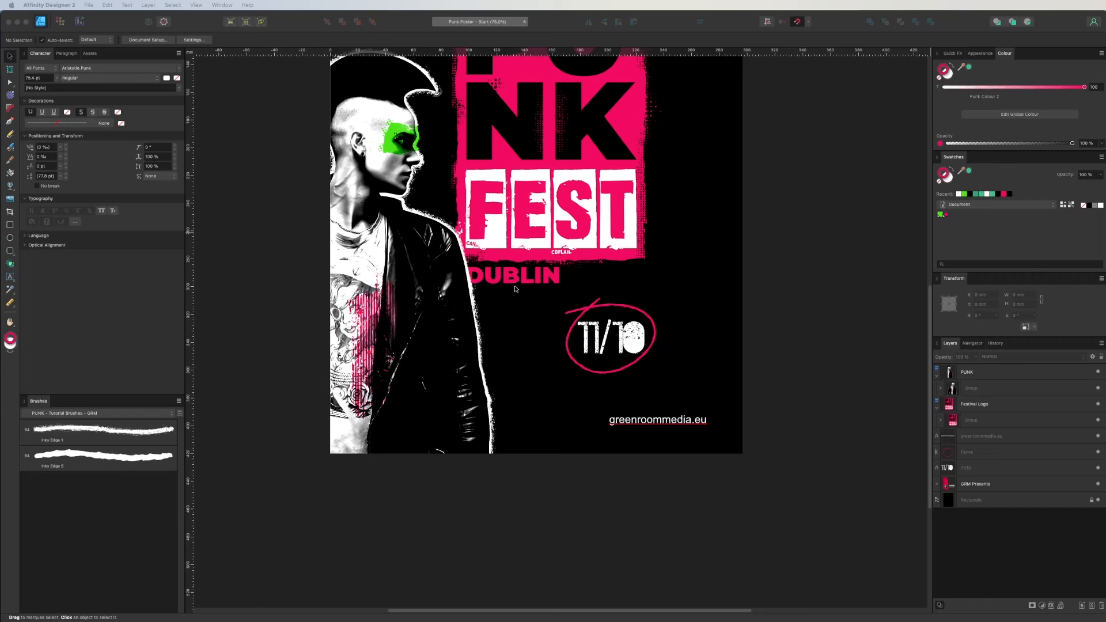
mouse_move(577, 272)
left_mouse_down()
mouse_move(708, 323)
mouse_move(707, 356)
left_mouse_up()
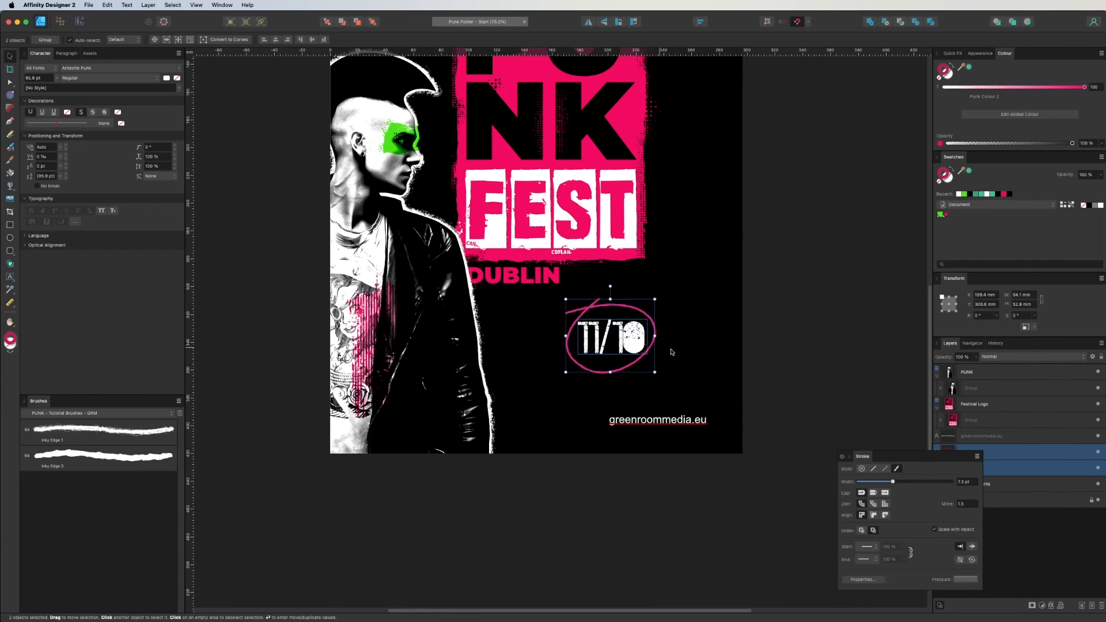
key("super+g")
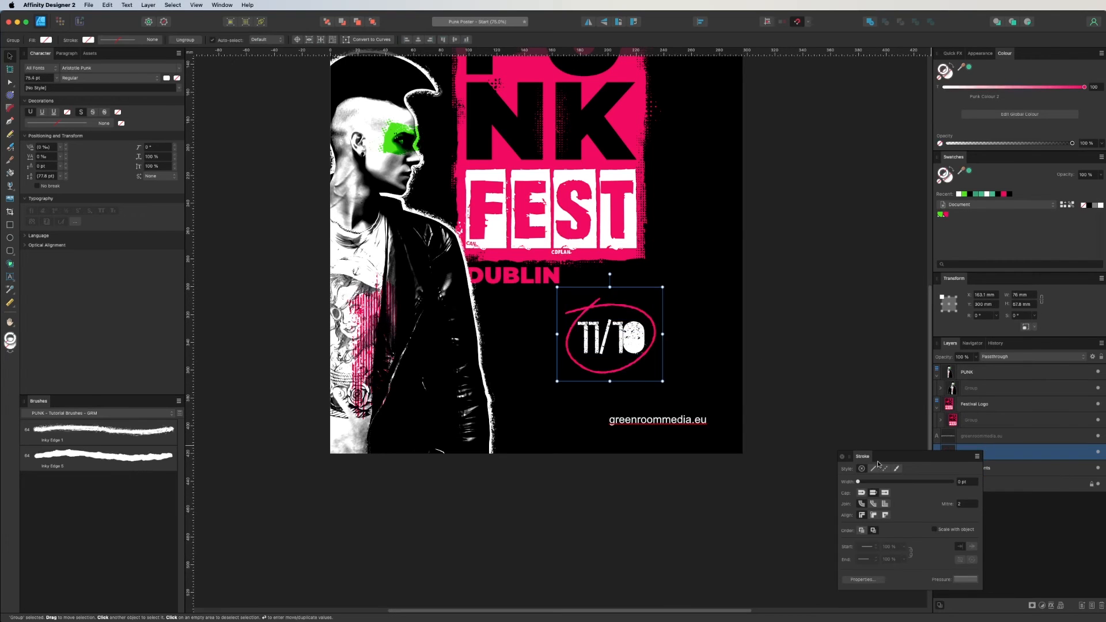
double_click(970, 452)
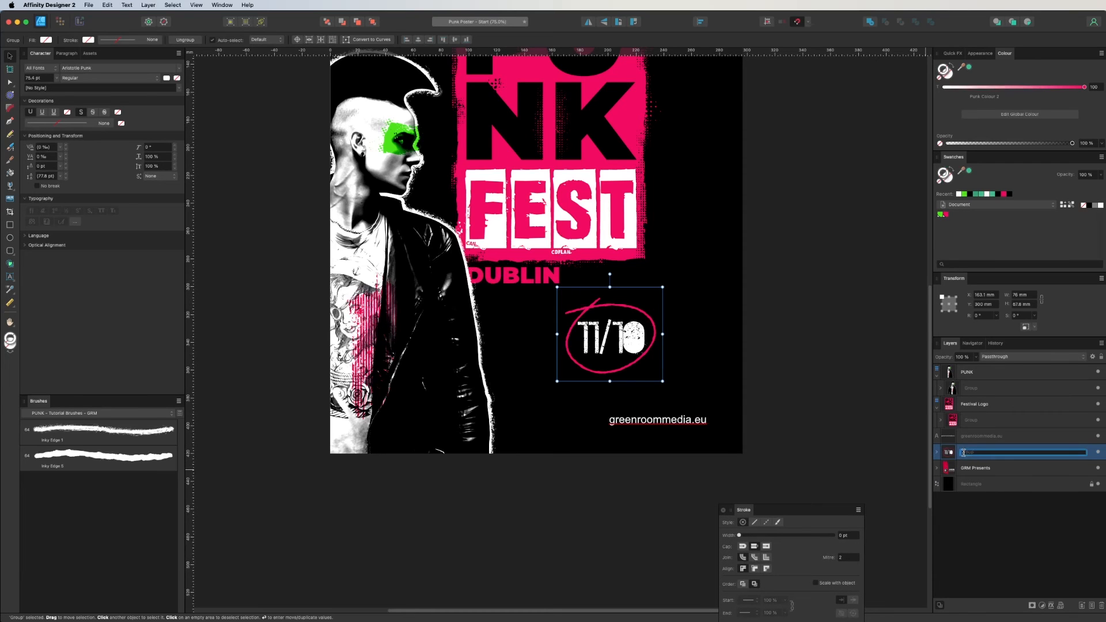
type("Date")
key("Return")
Step: Move the Date group slightly down and to the right, closer to the greenroommedia.eu text
key("super+minus")
key("super+equal")
left_click(604, 345)
left_click_drag(604, 345, 615, 364)
Step: Set the greenroommedia.eu text in Montserrat SemiBold with All Caps and shift it left beneath the date
left_click(658, 425)
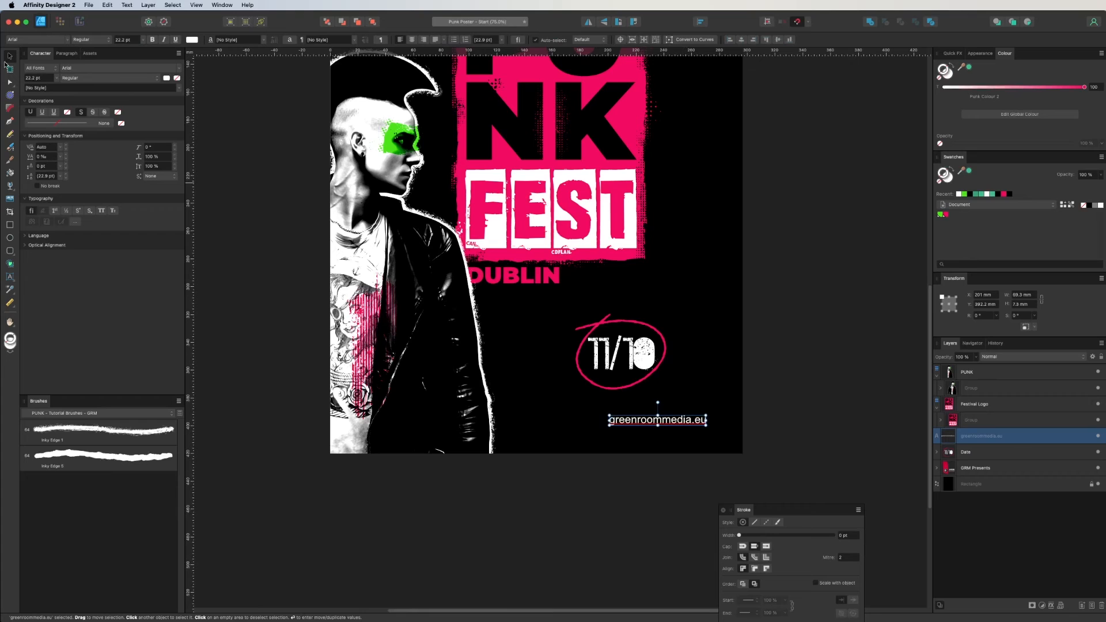
left_click(67, 68)
type("mont")
left_click(122, 88)
left_click(91, 40)
left_click(93, 68)
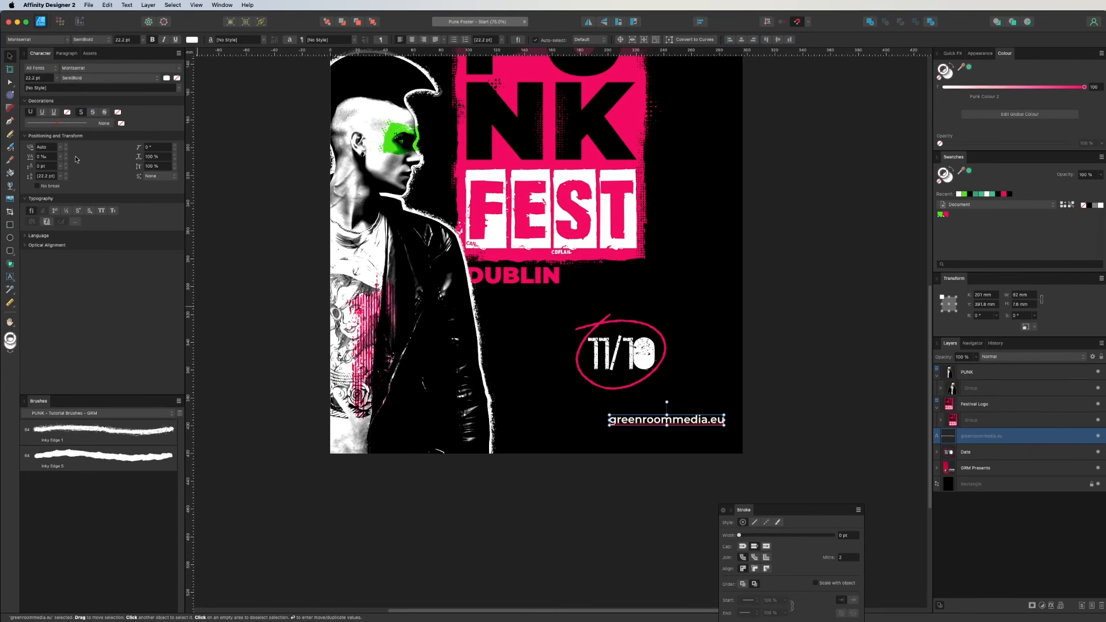
left_click(101, 210)
left_click_drag(660, 422, 632, 426)
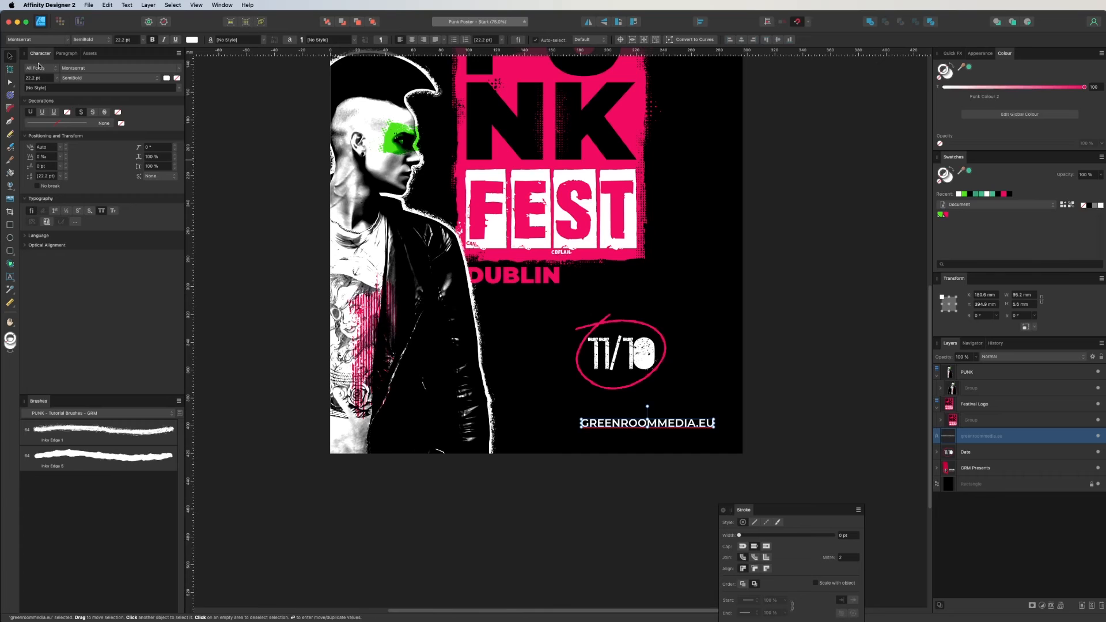
Step: Change the website text's font to DIN Condensed Bold, enlarge it to about 29 pt and reposition it below the date
left_click(67, 68)
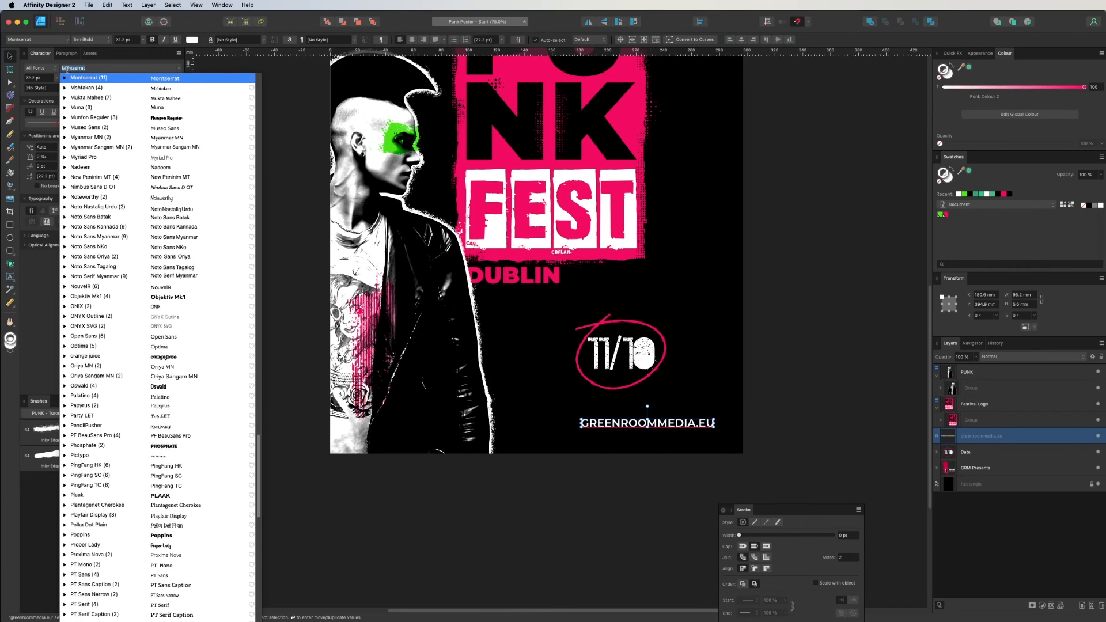
key("Down")
key("Down")
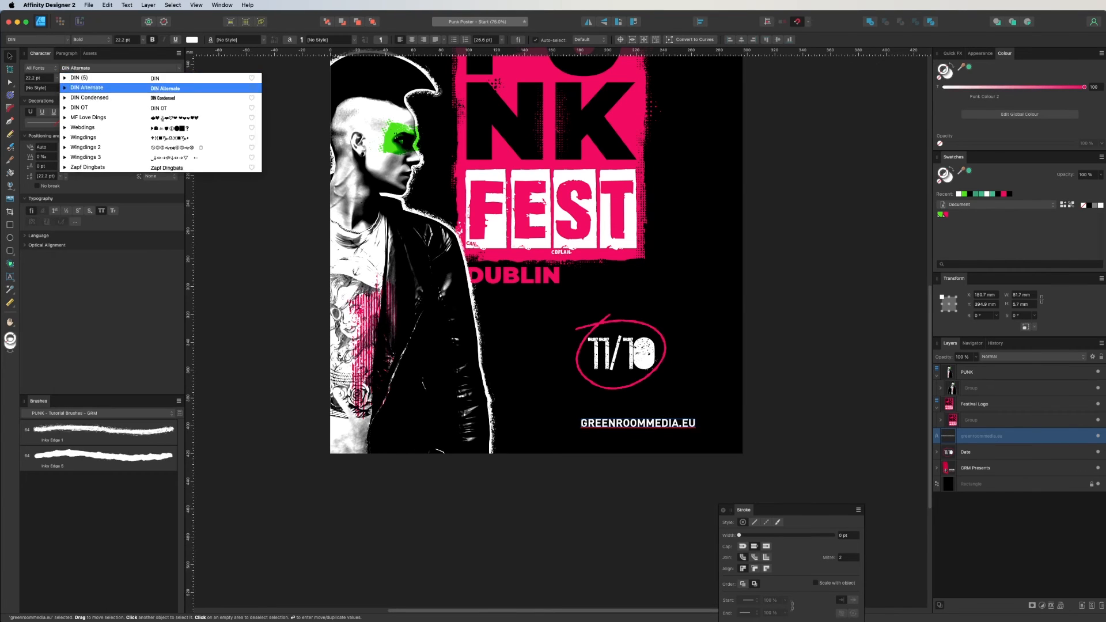
key("Return")
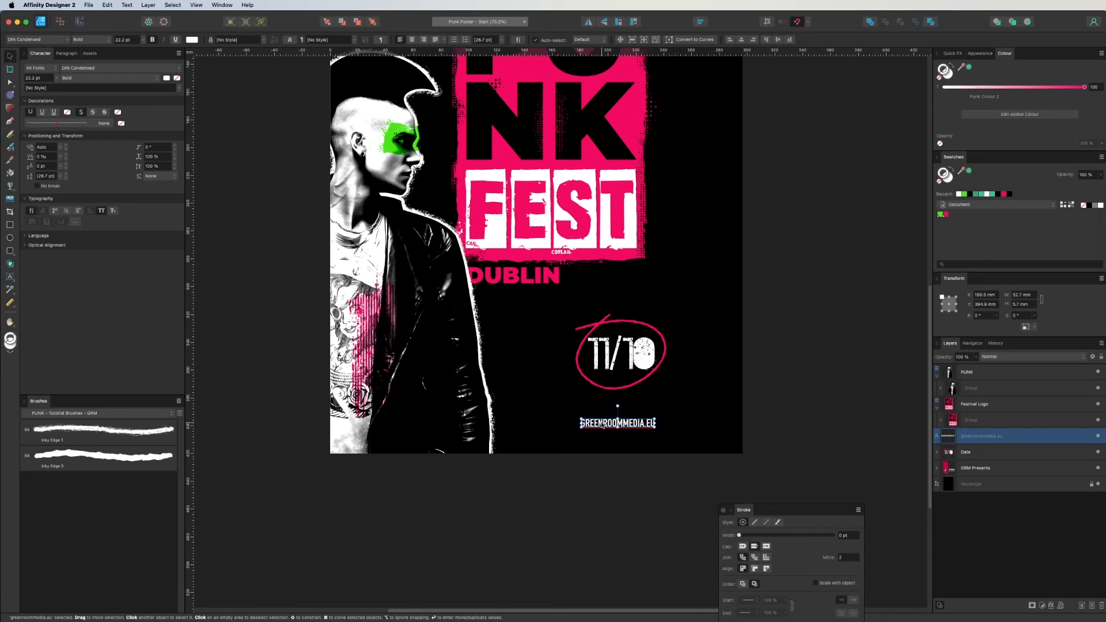
mouse_move(656, 428)
left_mouse_down()
mouse_move(676, 434)
mouse_move(669, 418)
left_mouse_up()
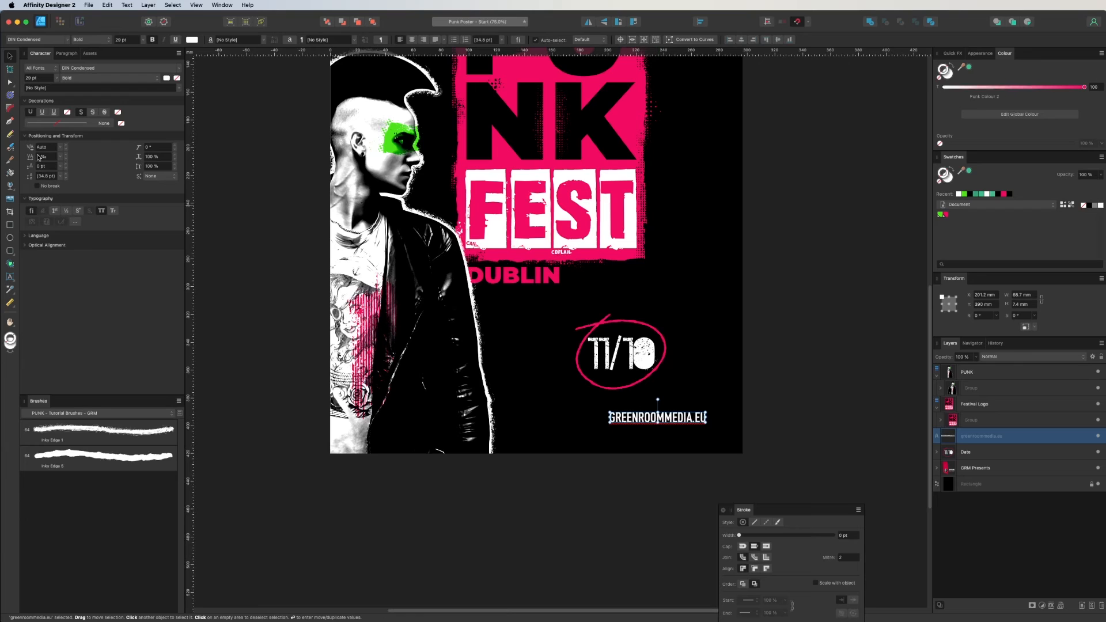
Step: Increase the website text's tracking to 130 ‰, scale it to about 25.8 pt and move it slightly left
type("100")
key("Return")
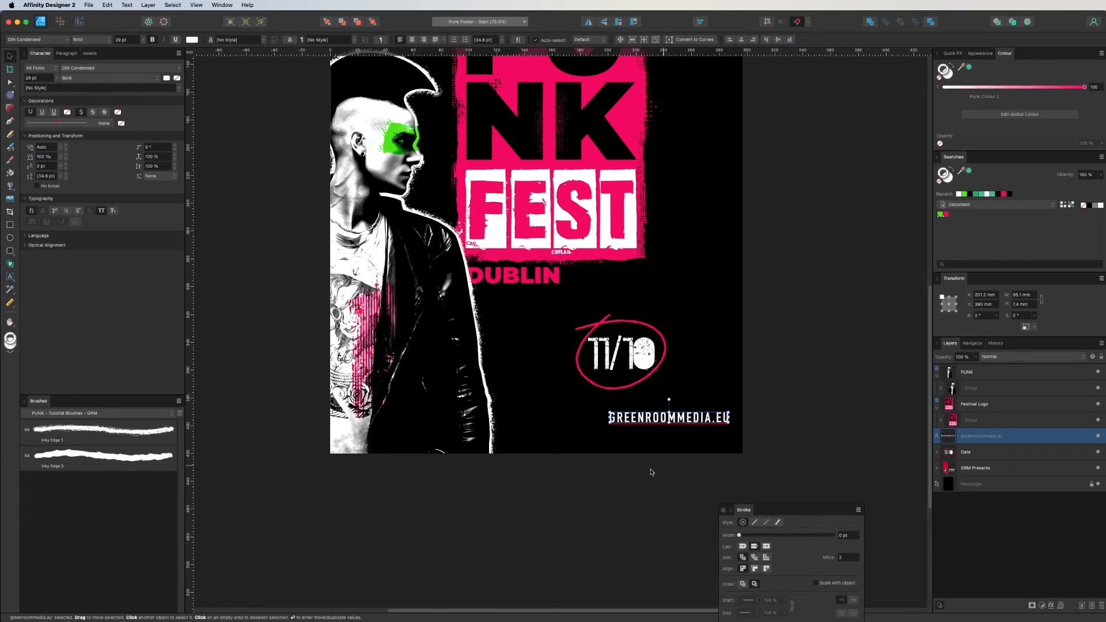
left_click_drag(676, 420, 671, 420)
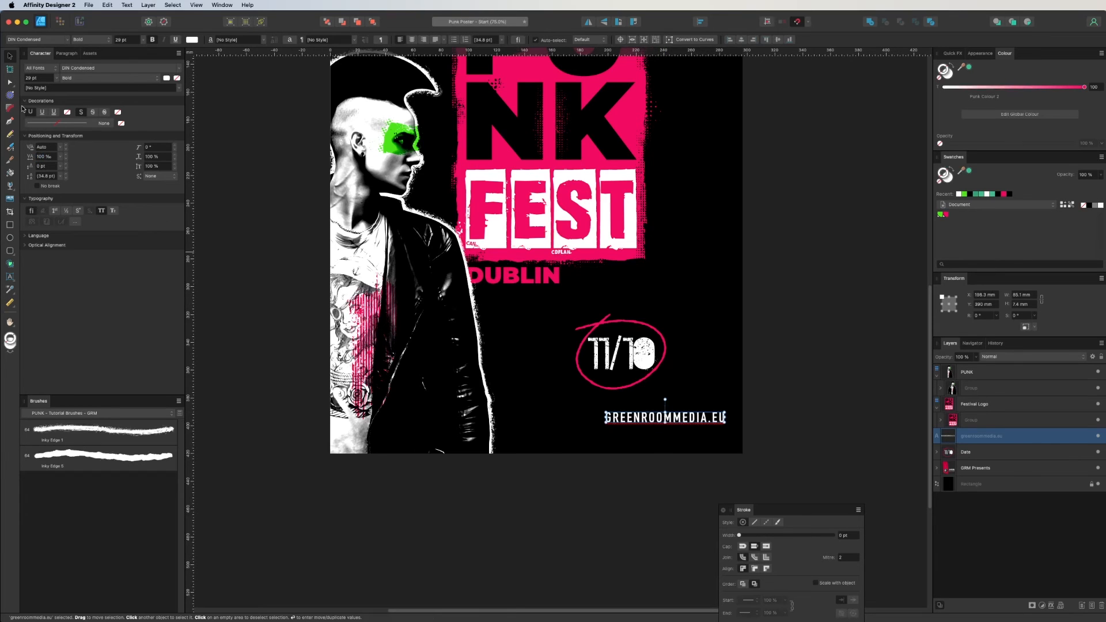
mouse_move(725, 422)
left_mouse_down()
mouse_move(746, 427)
mouse_move(709, 423)
left_mouse_up()
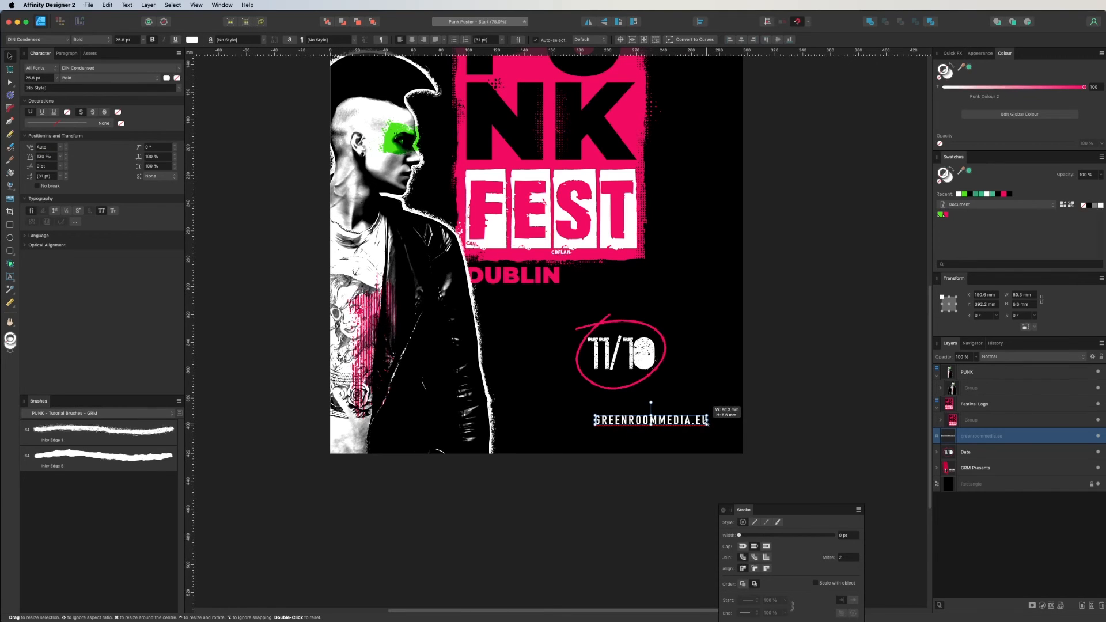
left_click(572, 489)
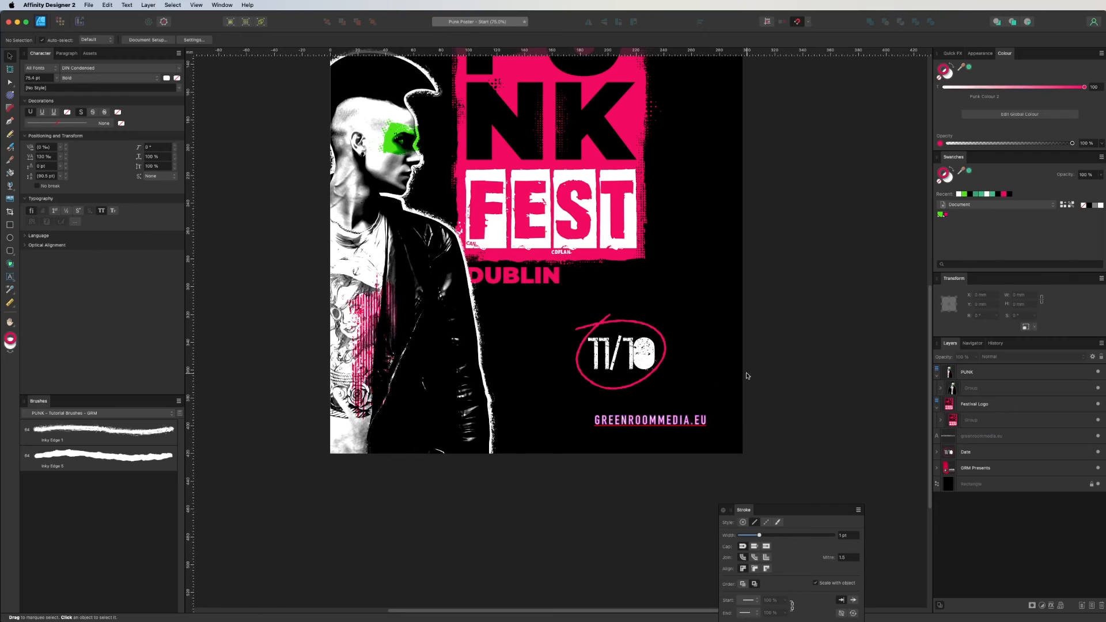
Step: Switch to Finder, open Band Name List from the Copy folder and copy all of its text
left_click_drag(588, 215, 630, 364)
key("super+minus")
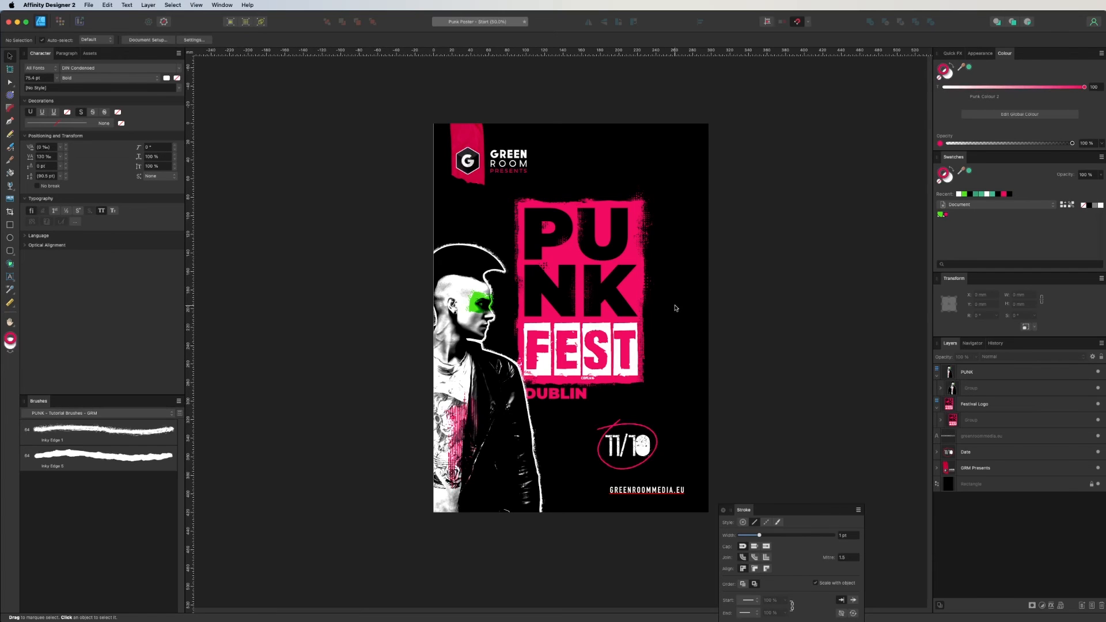
key("super+Tab")
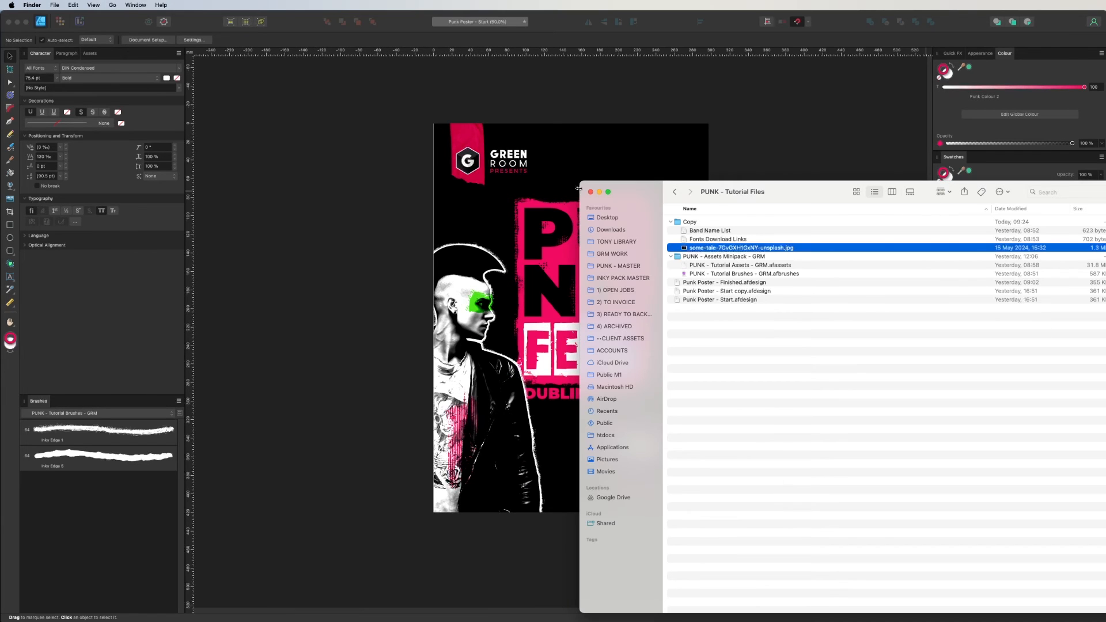
left_click_drag(637, 194, 403, 171)
left_click(481, 342)
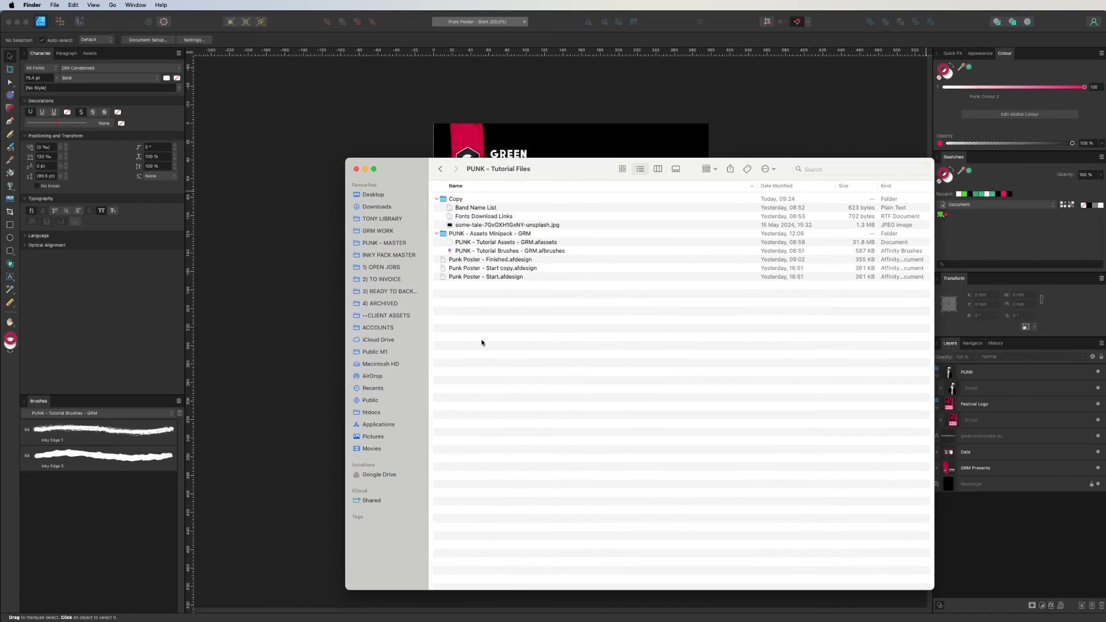
double_click(468, 208)
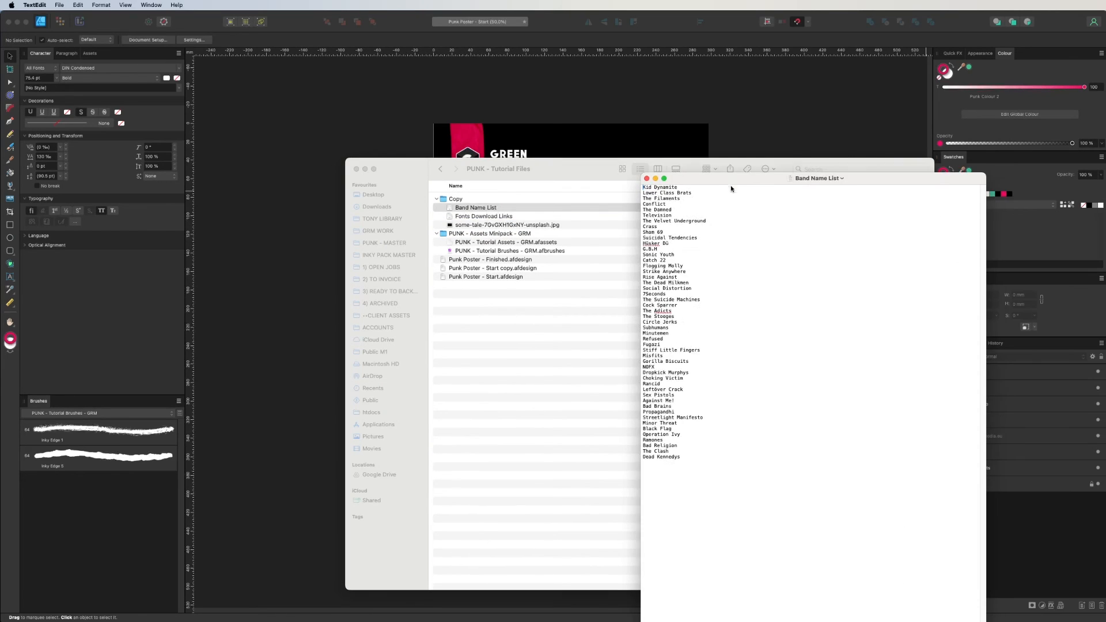
key("super+a")
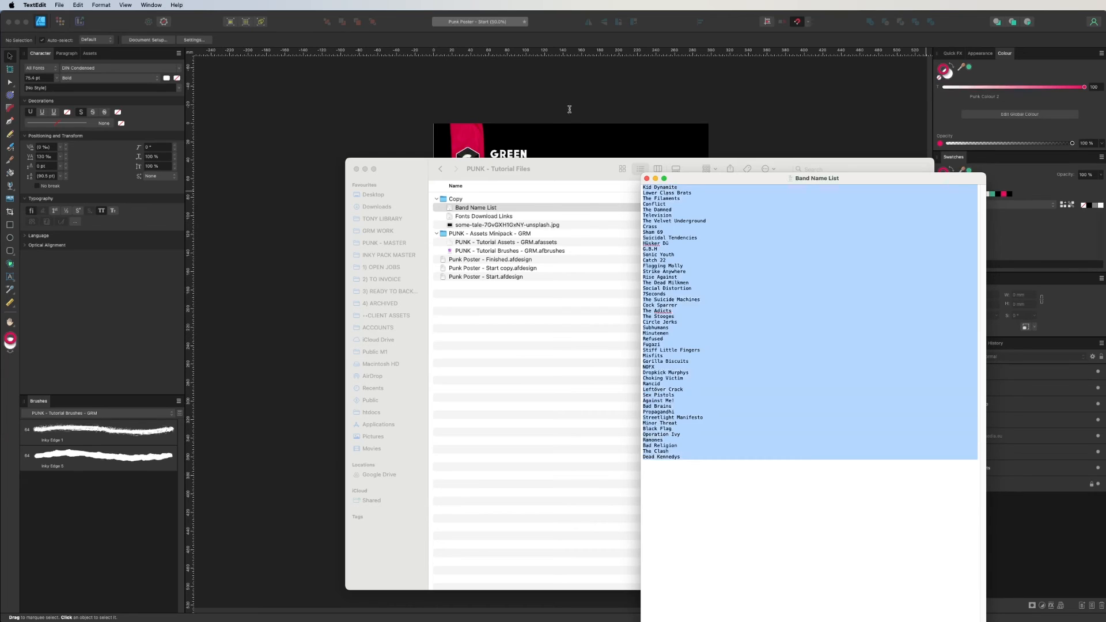
Step: Switch back to Affinity Designer and paste the band names as artistic text near the poster's upper right
left_click(531, 88)
key("t")
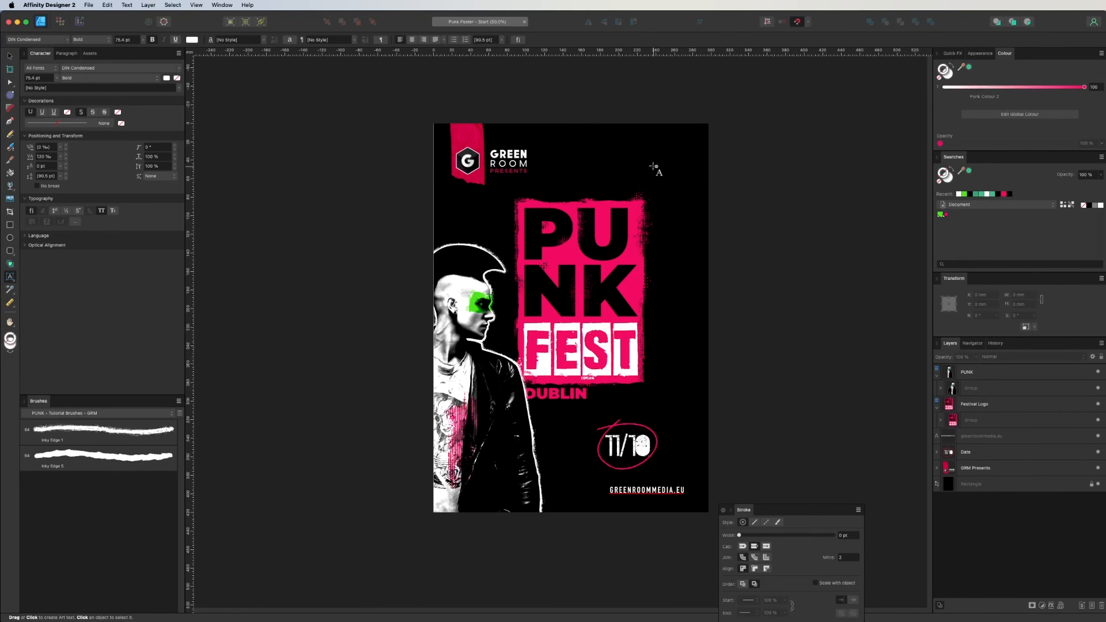
left_click(655, 151)
key("super+v")
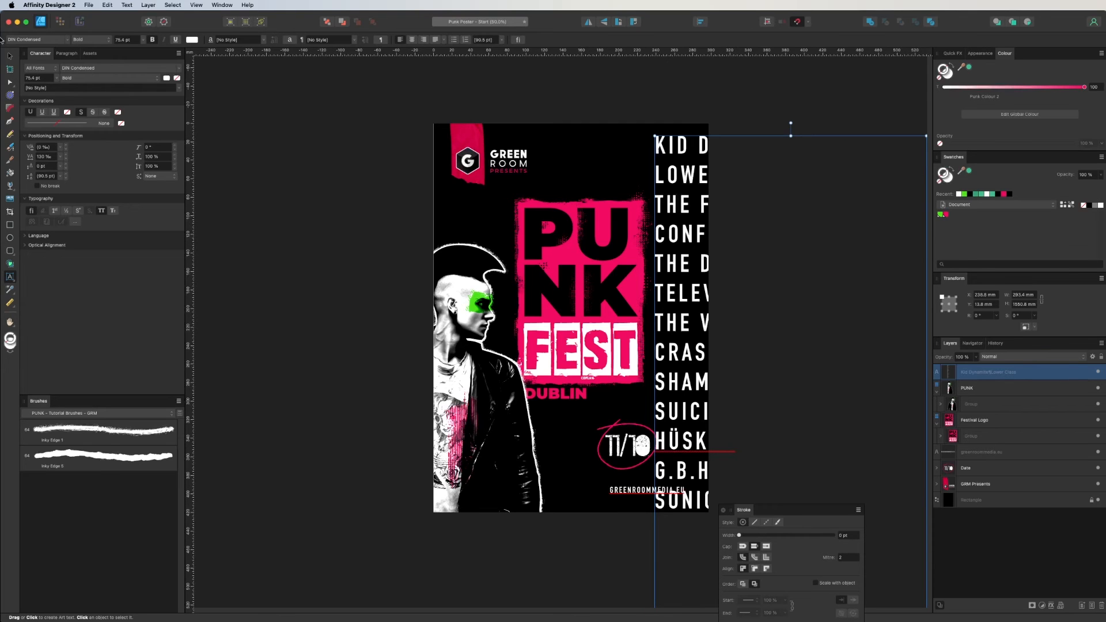
Step: Scale the pasted band list down to about 21 pt so it fits closer to the poster's height
key("v")
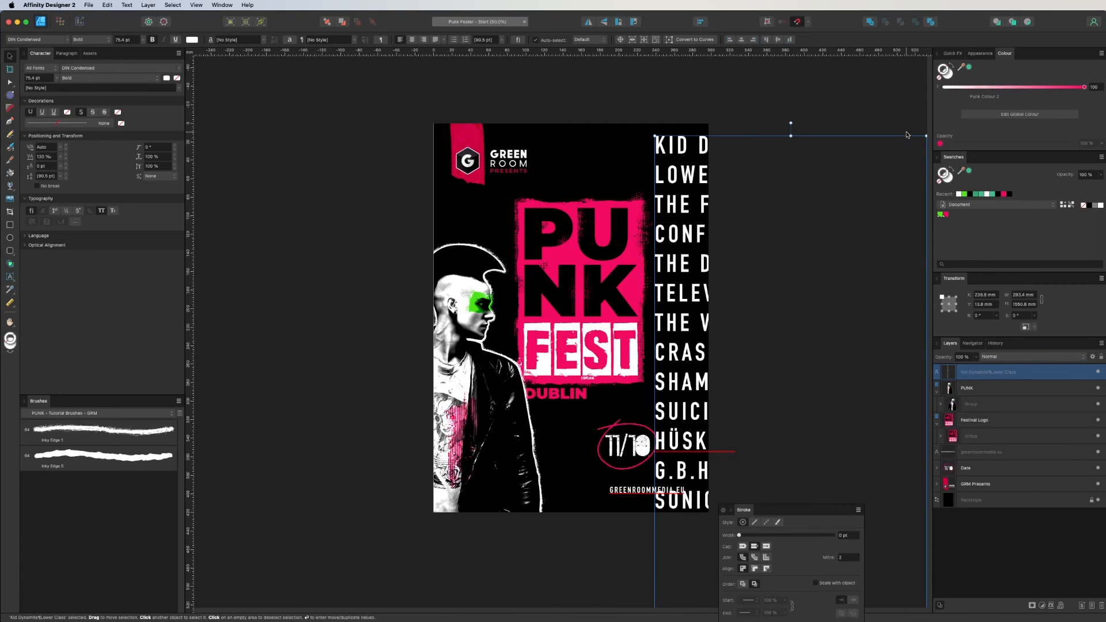
left_click_drag(921, 135, 709, 375)
left_click_drag(706, 437, 640, 115)
key("super+minus")
key("super+minus")
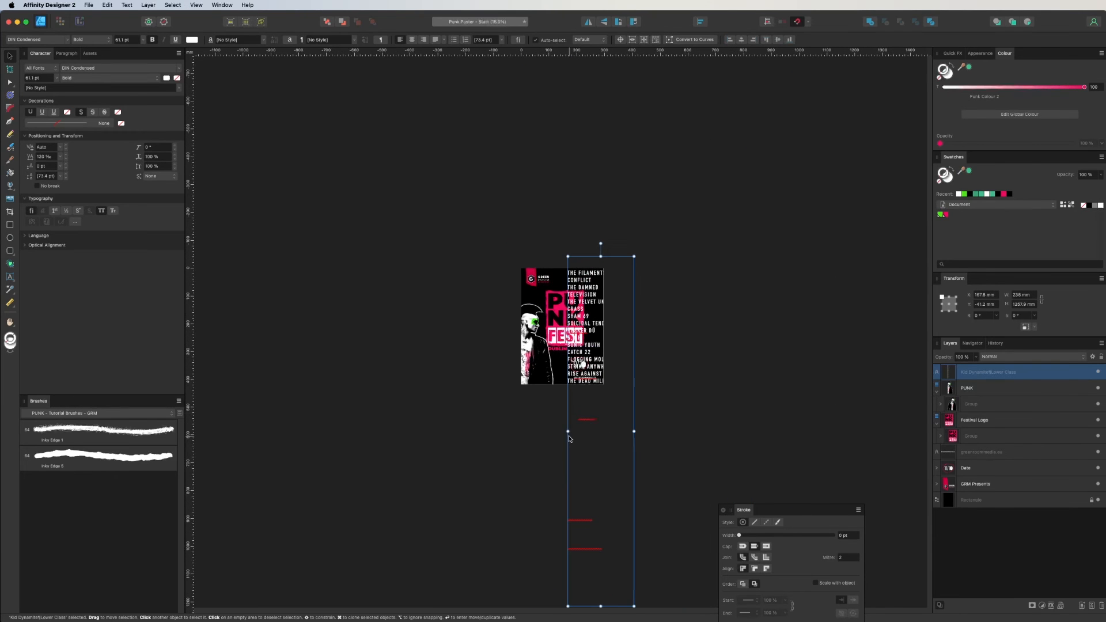
key("super+minus")
left_click_drag(609, 513, 553, 364)
key("super+plus")
key("super+plus")
key("super+plus")
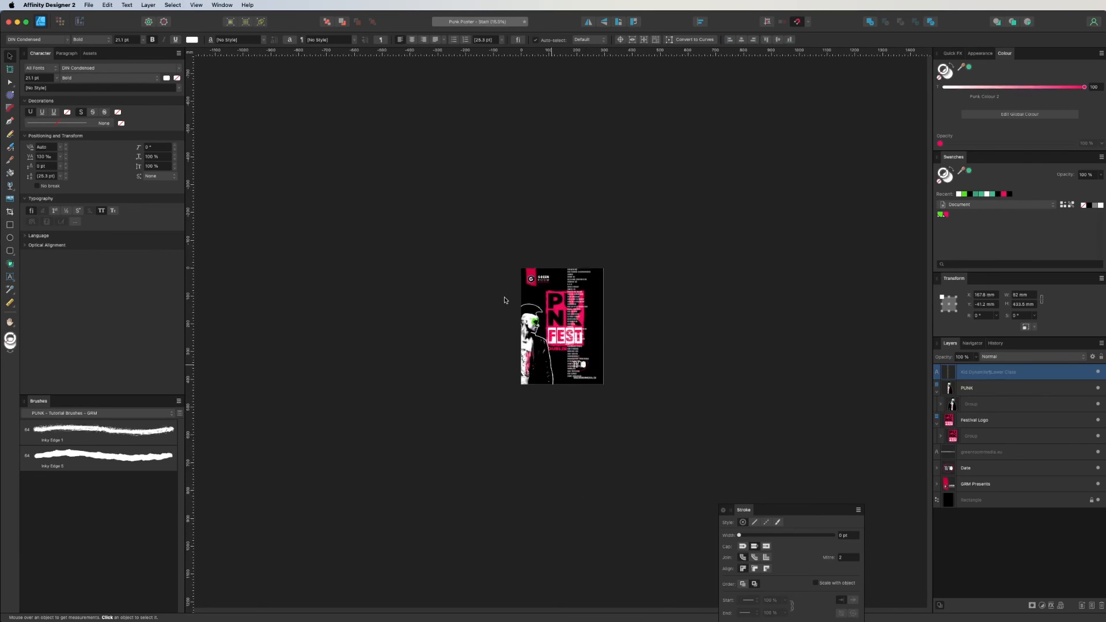
Step: Position the band list along the poster's right edge, running past it, and enlarge its text to about 22.6 pt
left_click_drag(611, 159, 668, 165)
key("super+plus")
key("super+minus")
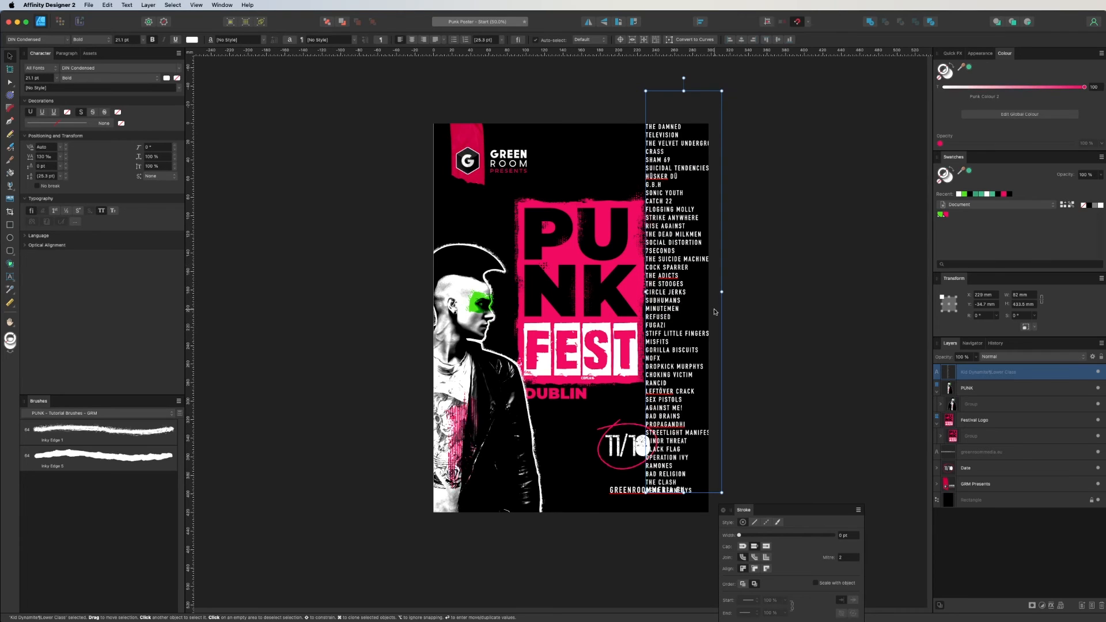
left_click_drag(721, 492, 746, 516)
left_click_drag(666, 235, 688, 239)
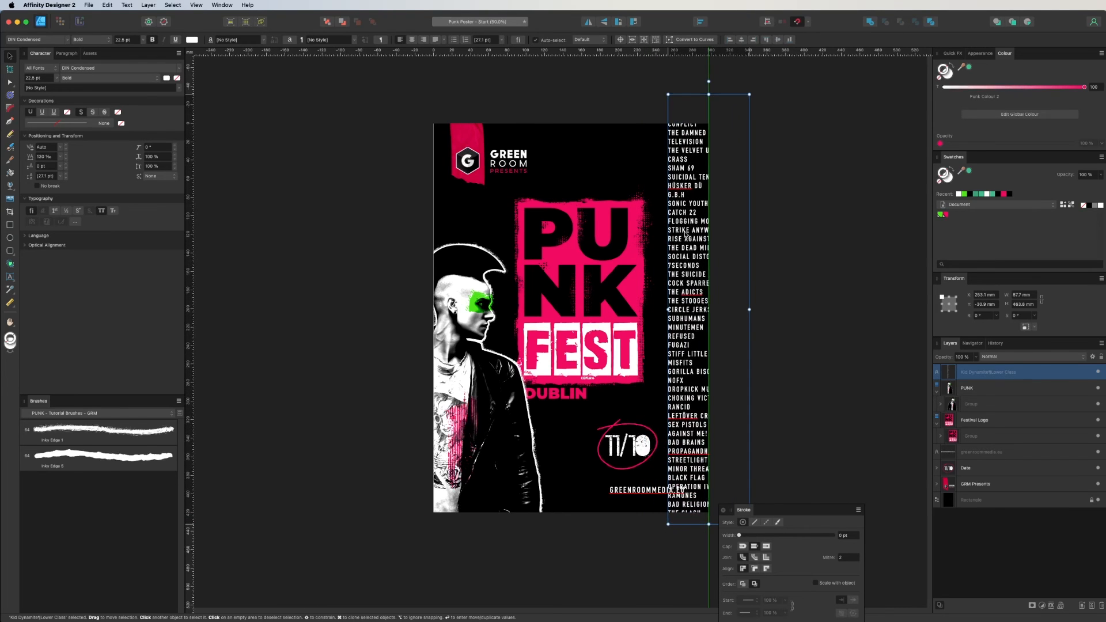
left_click(344, 283)
key("space")
left_click_drag(626, 289, 688, 278)
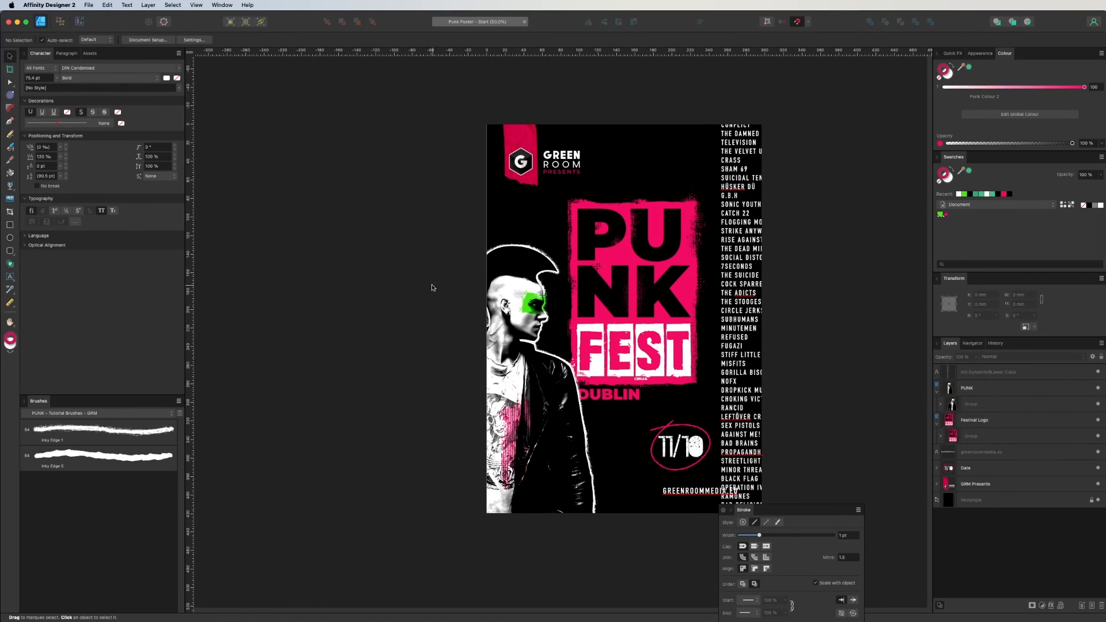
Step: Rotate the PUNK FEST logo group 15° counterclockwise
left_click(652, 261)
key("super+plus")
key("super+minus")
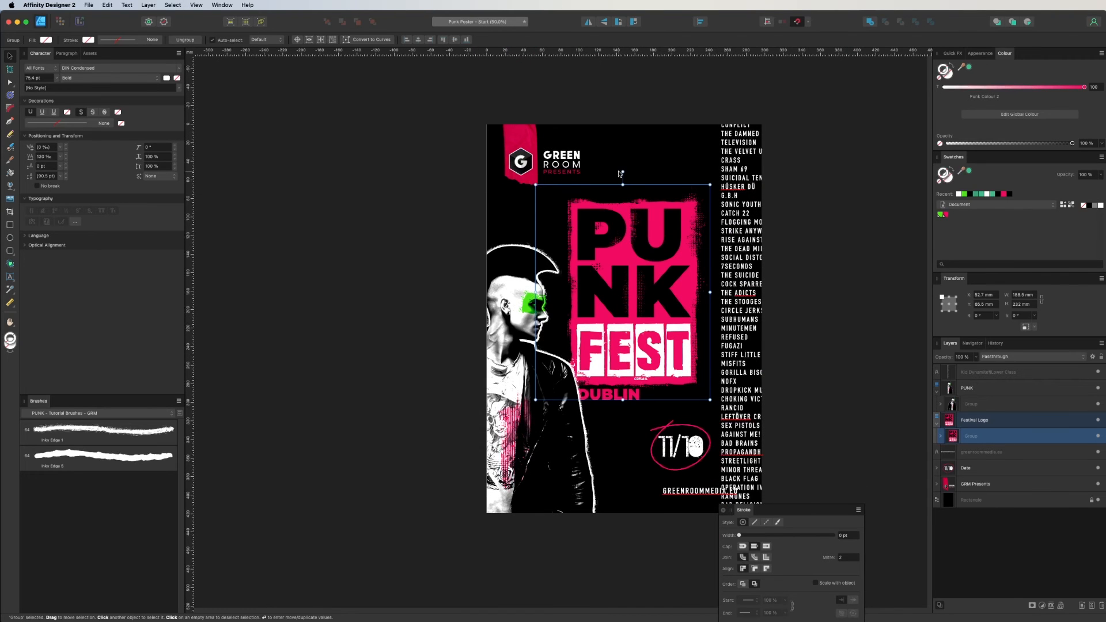
left_click_drag(619, 172, 597, 175)
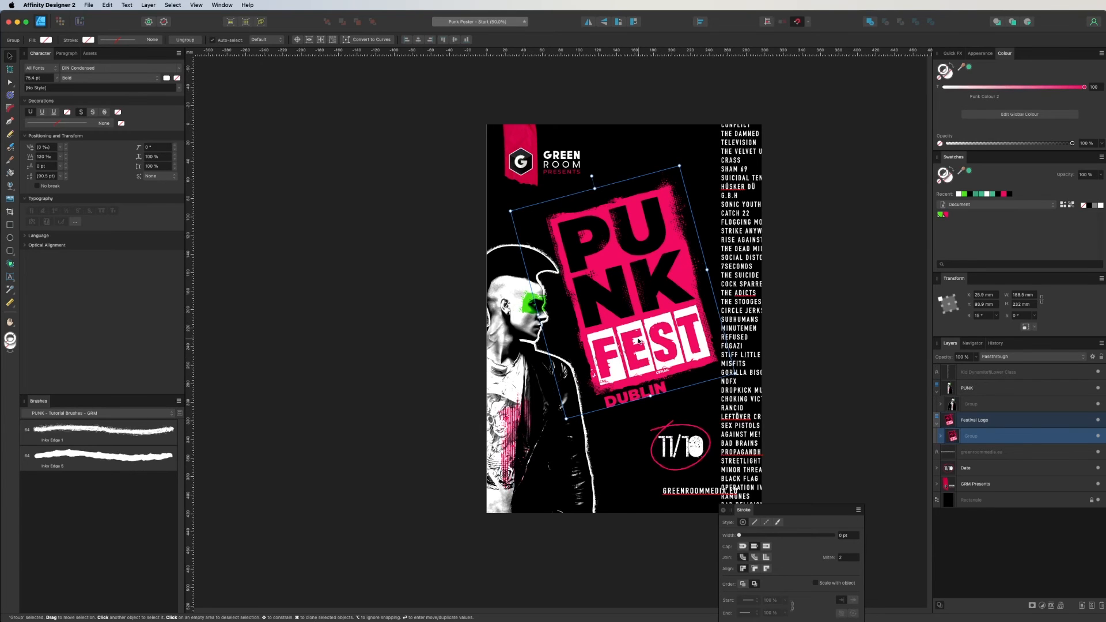
Step: Rotate the Green Room branding group 15° counterclockwise to match the tilted logo, undoing unwanted adjustments
left_click(527, 110)
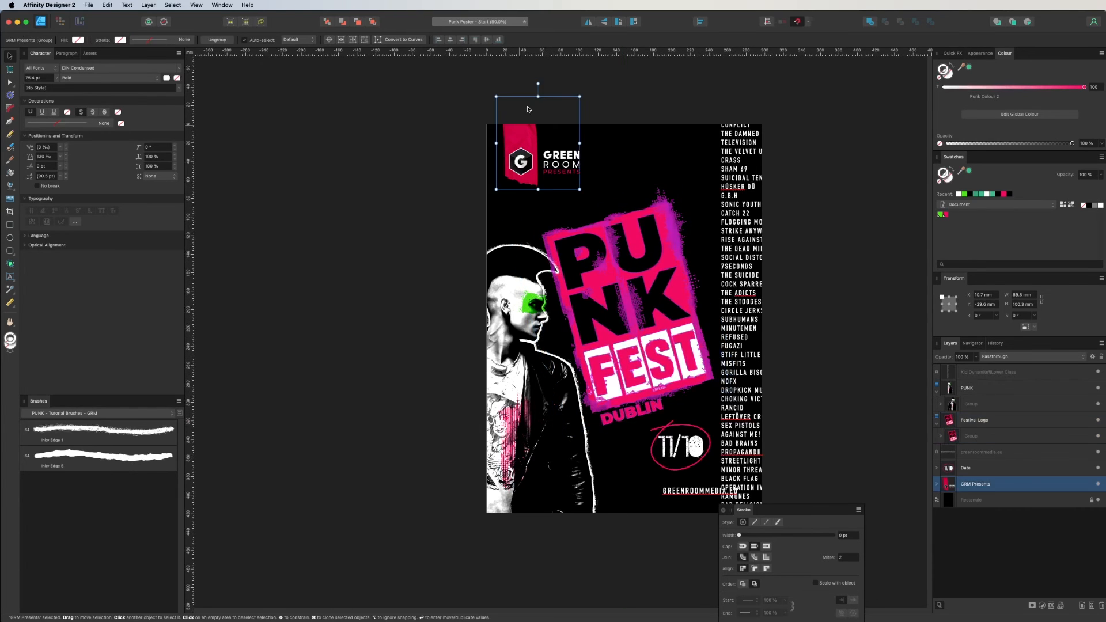
left_click_drag(538, 83, 519, 87)
left_click(355, 226)
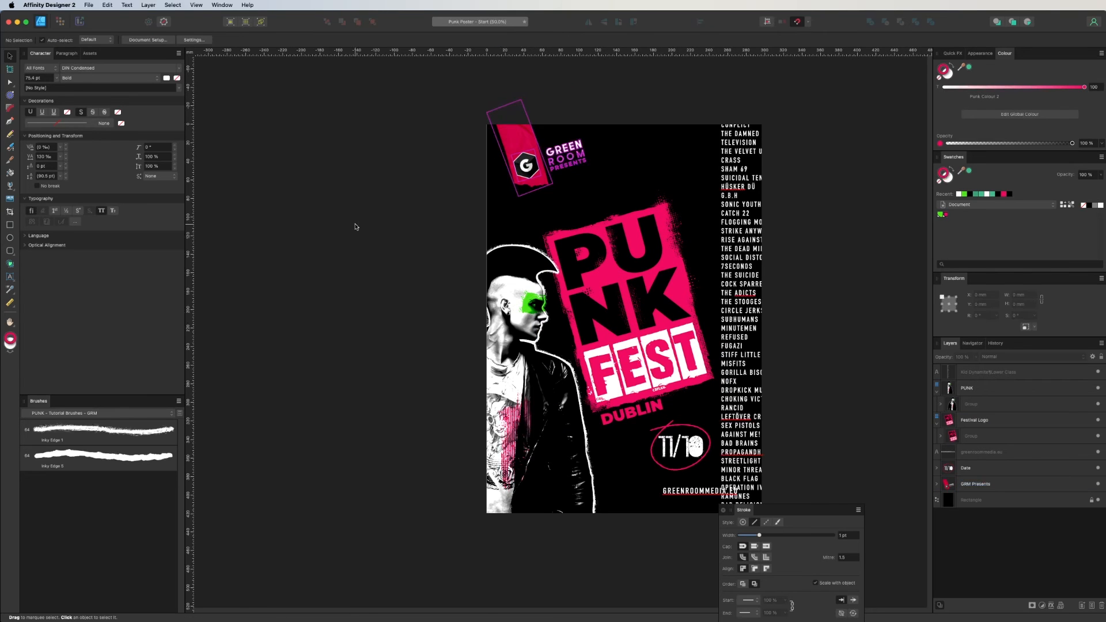
key("super+z")
key("super+z")
key("super+z")
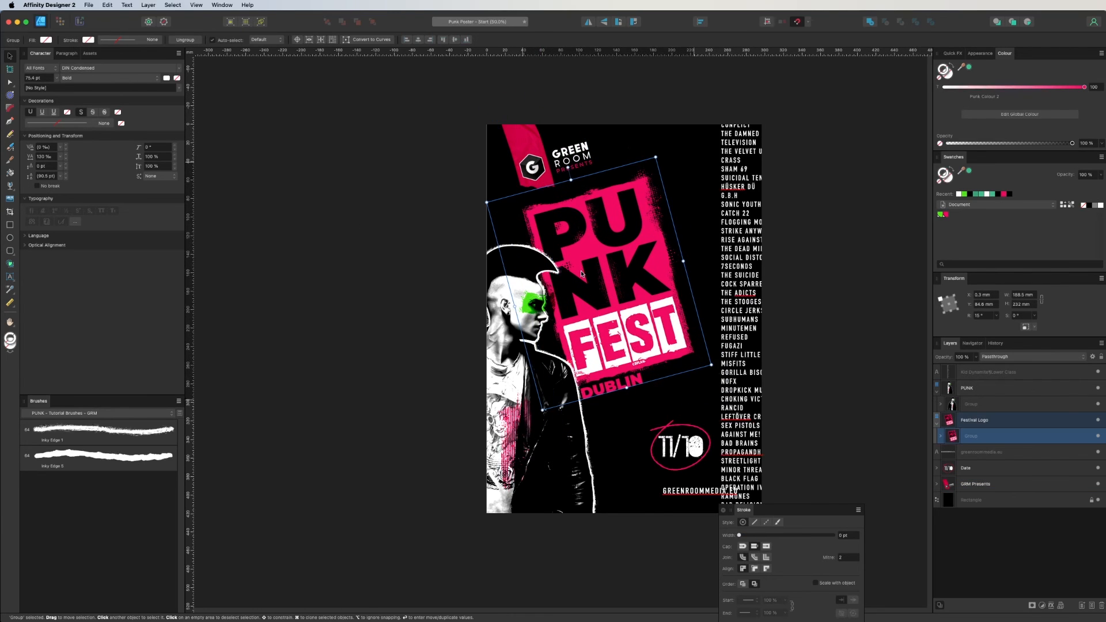
Step: Enlarge the PUNK FEST logo to about 212 mm wide and rotate the band list 15° counterclockwise at the right edge
left_click_drag(711, 364, 733, 379)
left_click(741, 311)
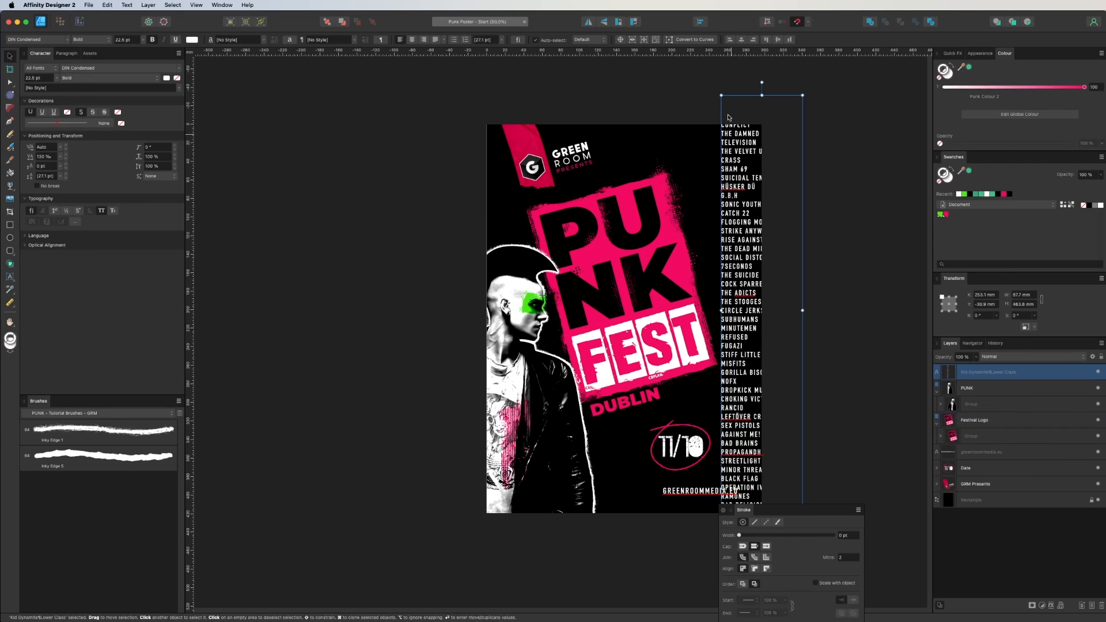
left_click_drag(761, 82, 685, 57)
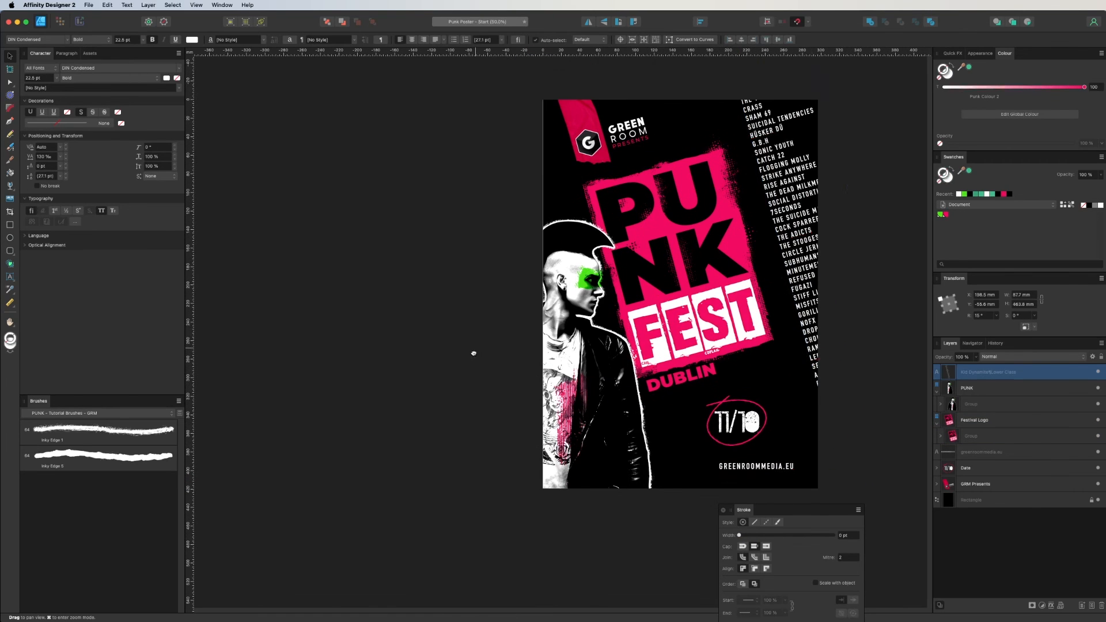
Step: Shift the figure slightly left and up, then enlarge the PUNK FEST logo to about 227 × 271 mm and reposition it beside him
left_click(591, 345)
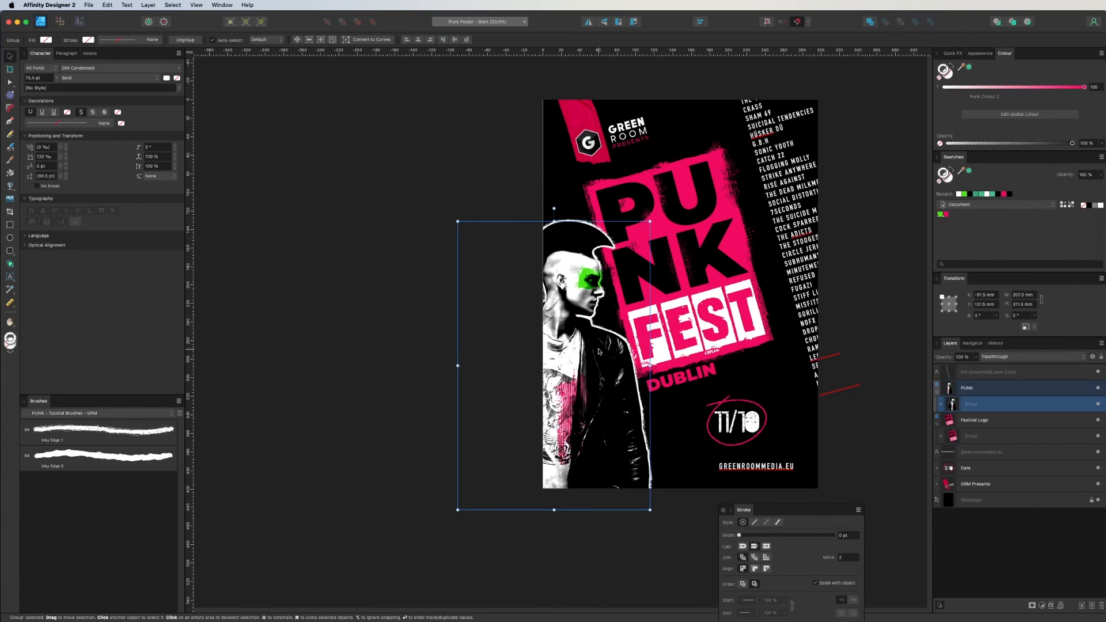
left_click(432, 244)
left_click(671, 288)
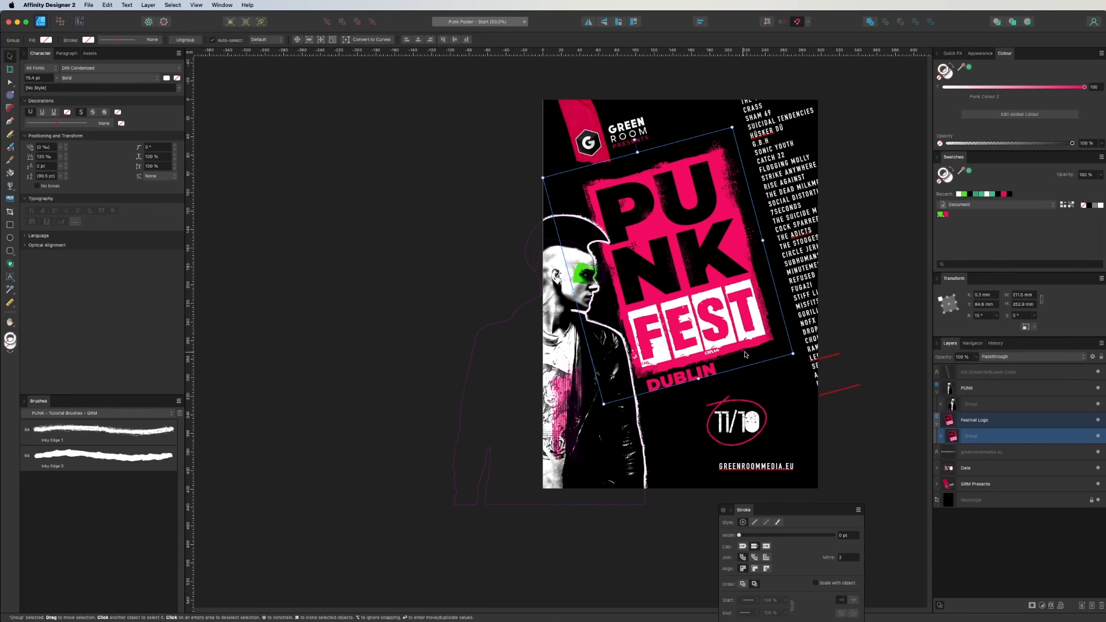
mouse_move(792, 356)
left_mouse_down()
mouse_move(829, 360)
mouse_move(811, 367)
left_mouse_up()
left_click_drag(677, 318, 670, 320)
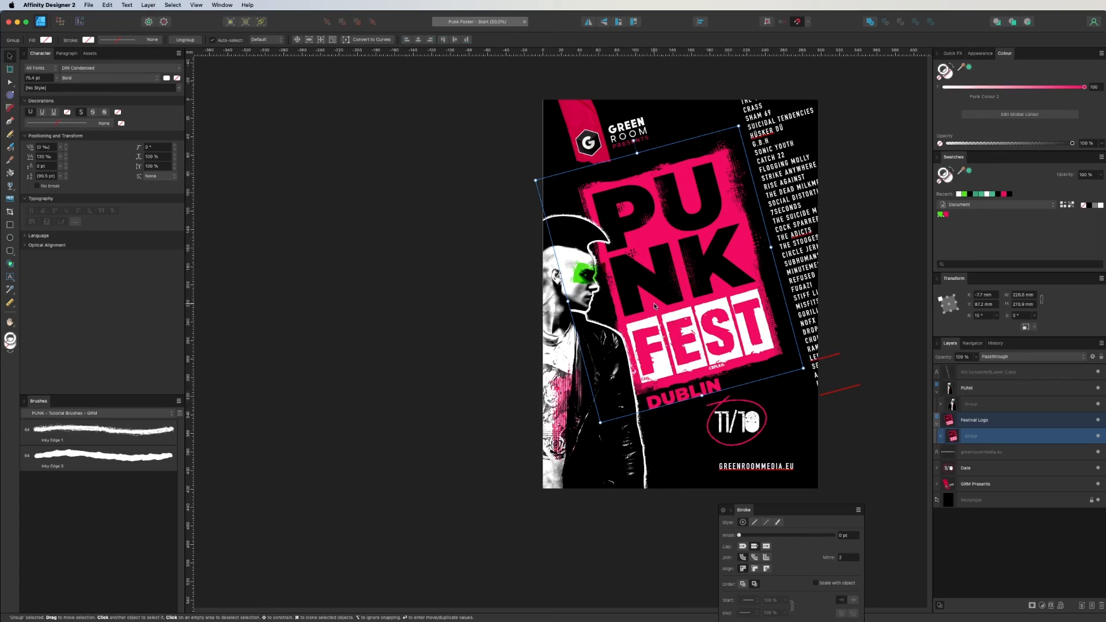
left_click(432, 345)
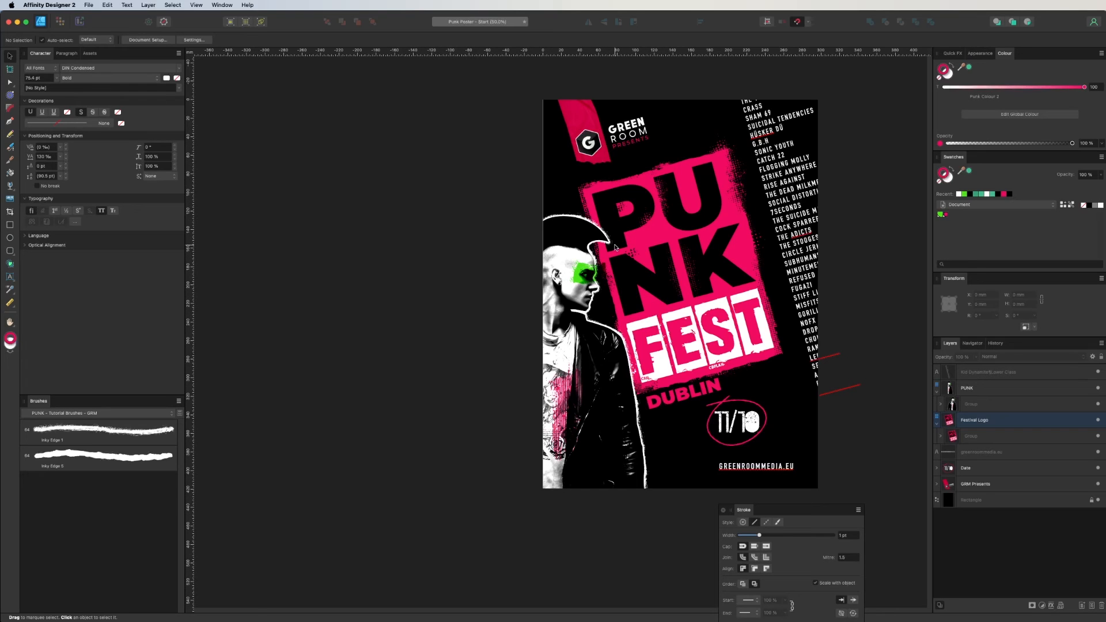
Step: Move the Green Room branding group about 6 mm left above the logo
left_click(583, 235)
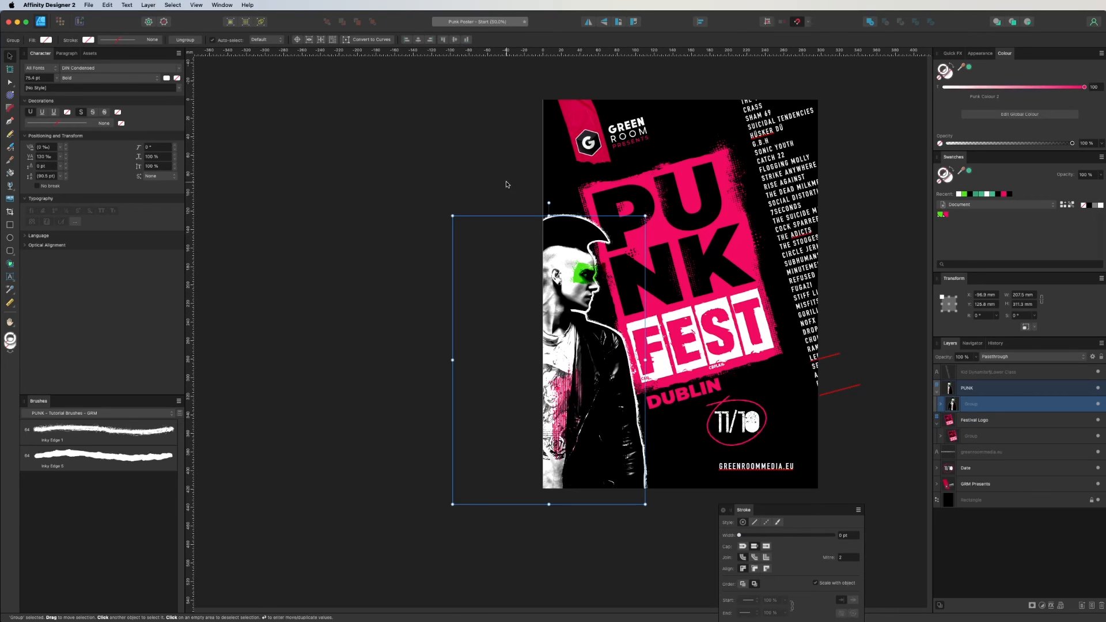
left_click(610, 182)
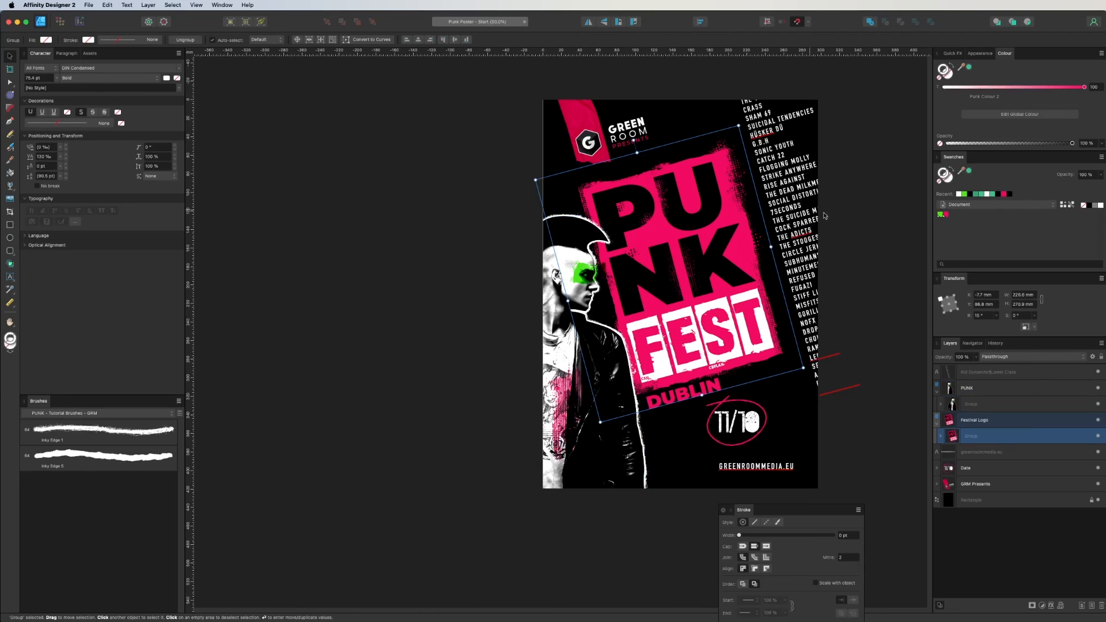
left_click(575, 119)
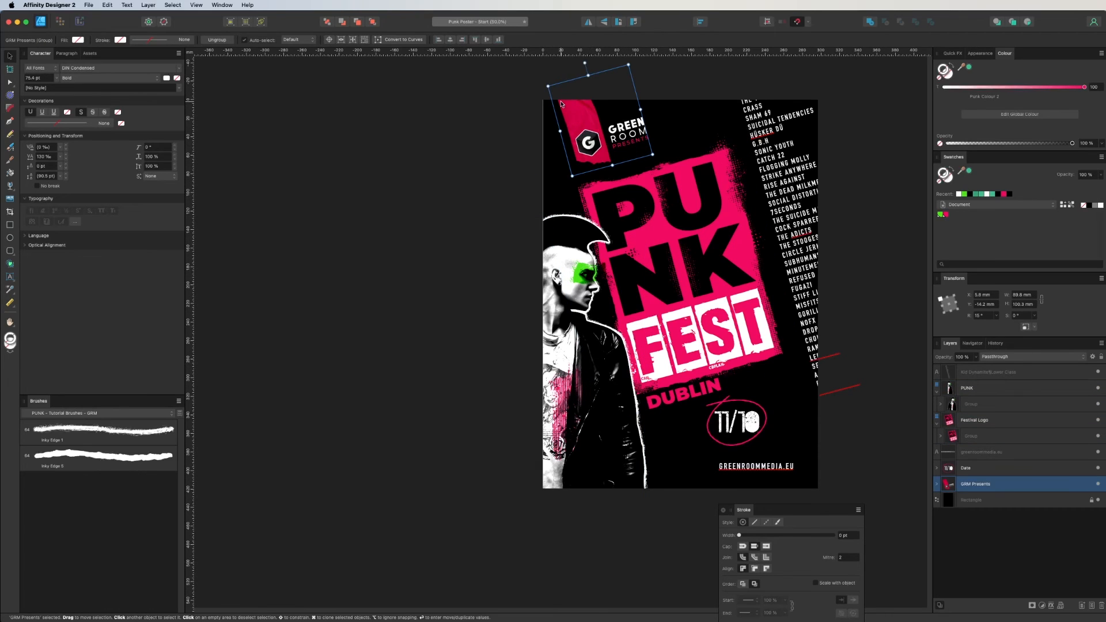
left_click_drag(580, 150, 573, 150)
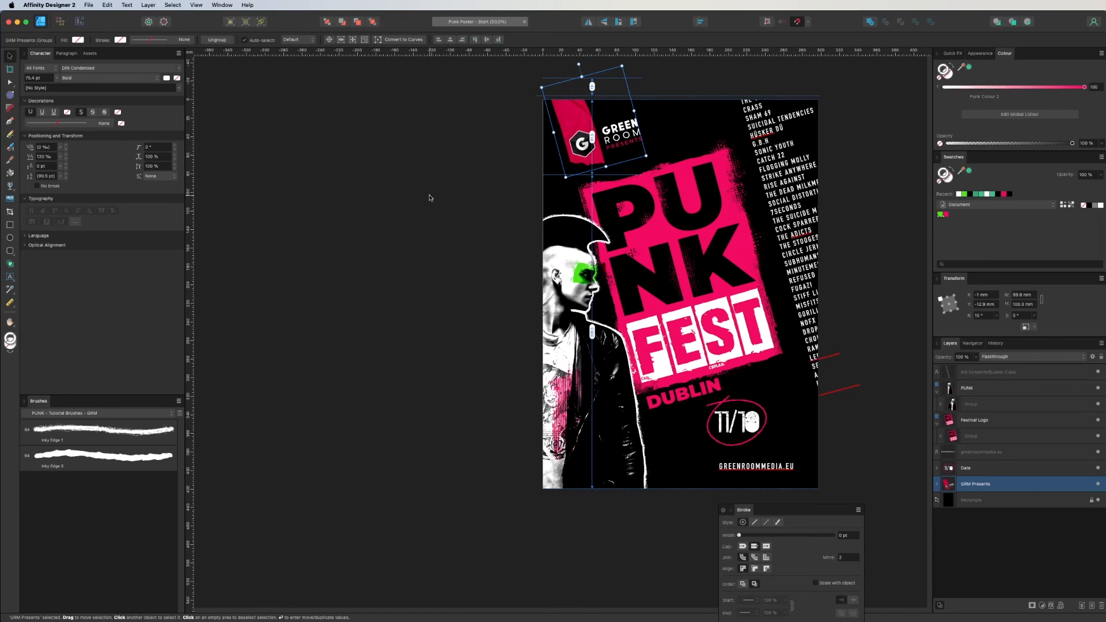
Step: Move the circled date slightly right and up, closer to the logo's lower right corner
scroll(661, 251, "down", 3)
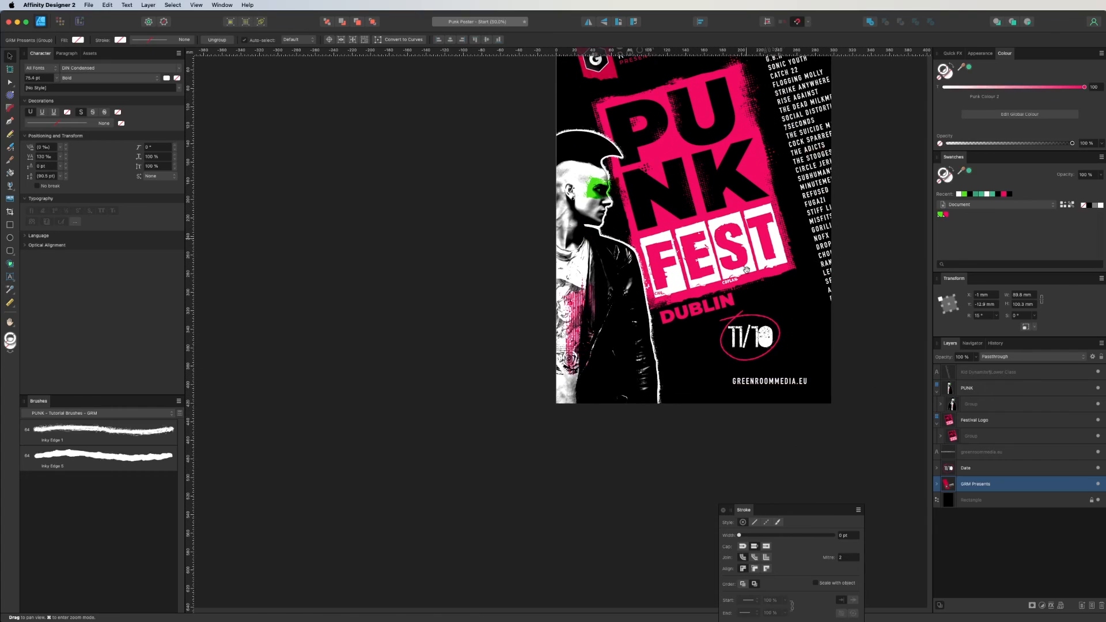
left_click(781, 340)
left_click_drag(781, 341, 789, 328)
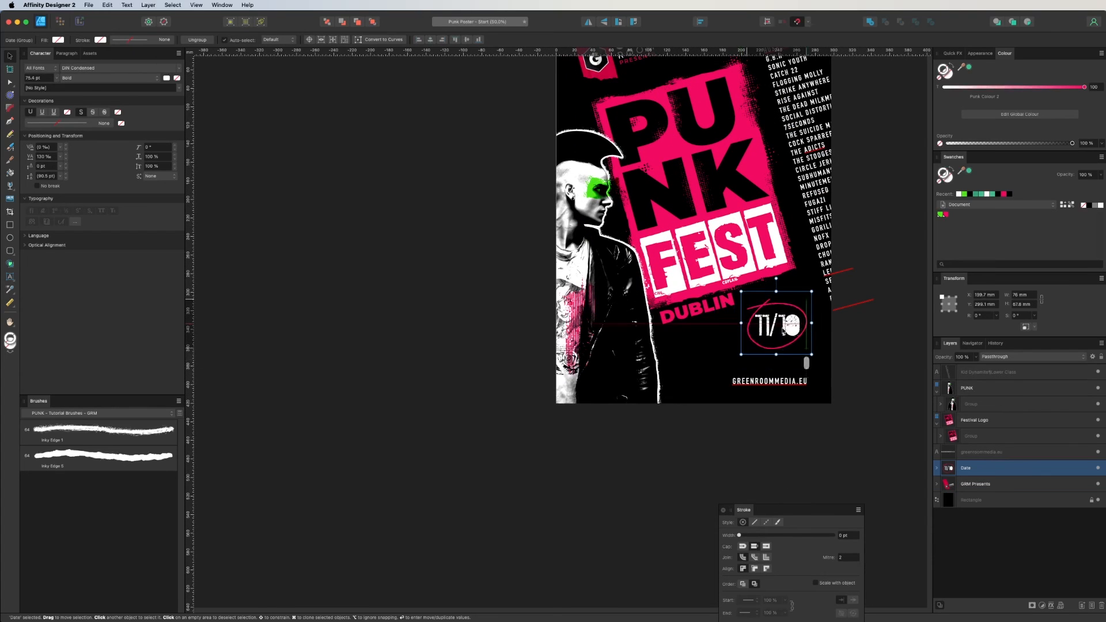
left_click(549, 248)
scroll(549, 247, "up", 3)
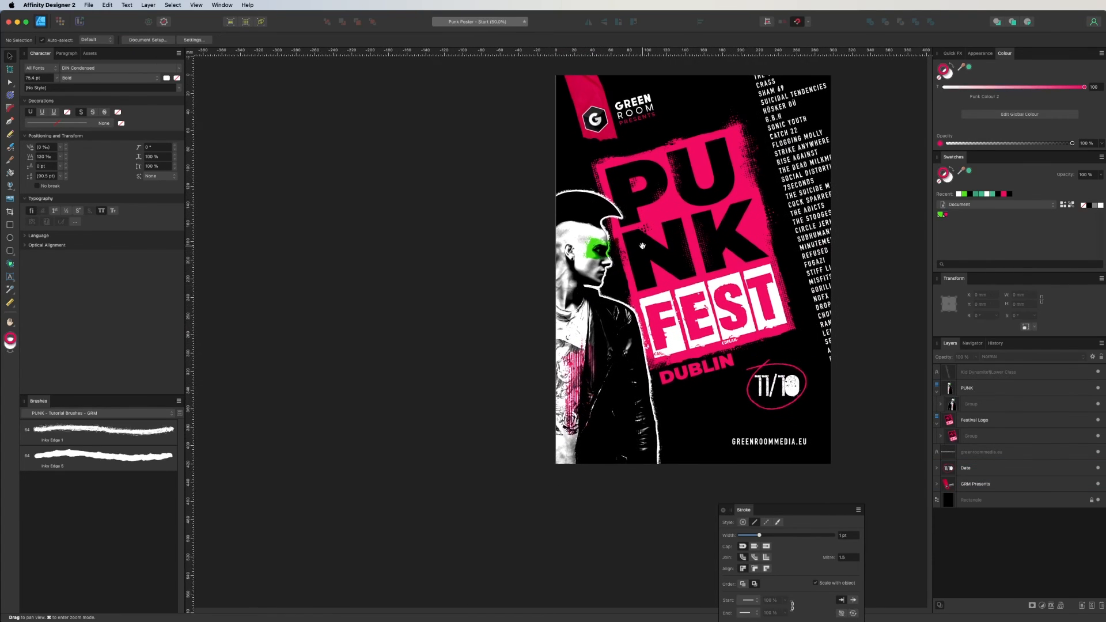
scroll(655, 277, "down", 1)
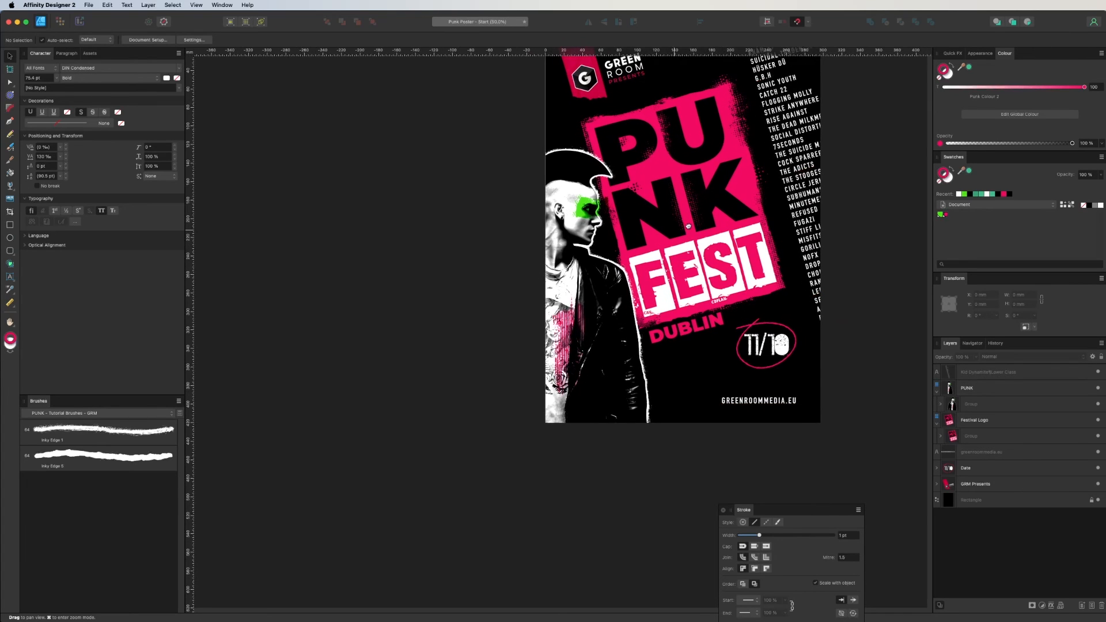
Step: Place the Torn Edge 7 asset, angle it parallel to the tilted logo and position it across the poster's bottom, below the date
left_click(615, 294)
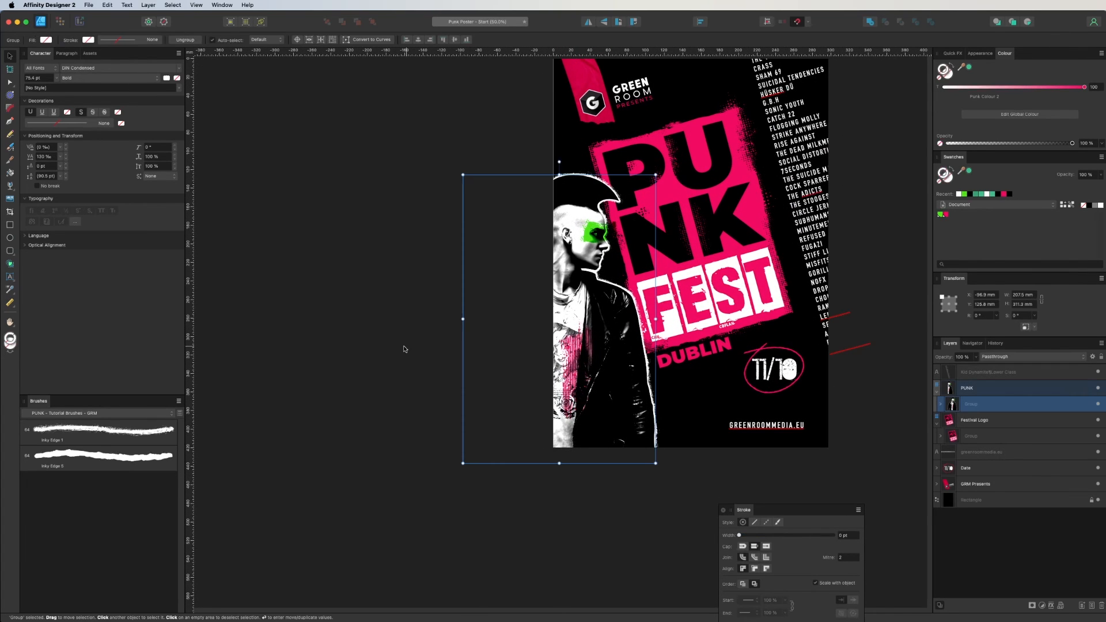
left_click(90, 53)
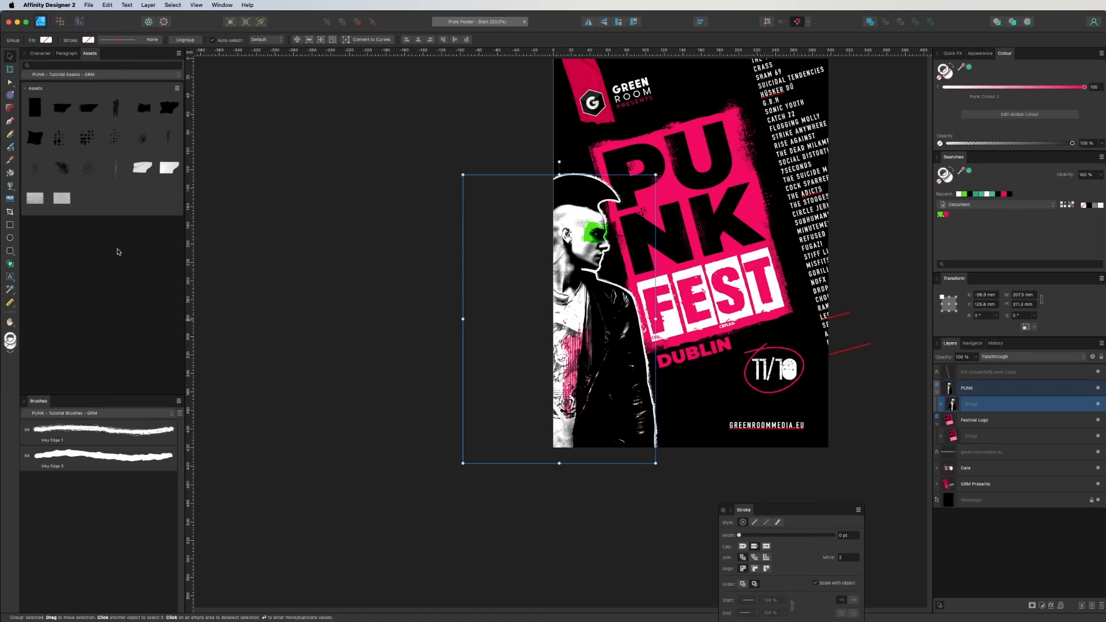
left_click_drag(118, 169, 685, 254)
left_click_drag(686, 76, 906, 198)
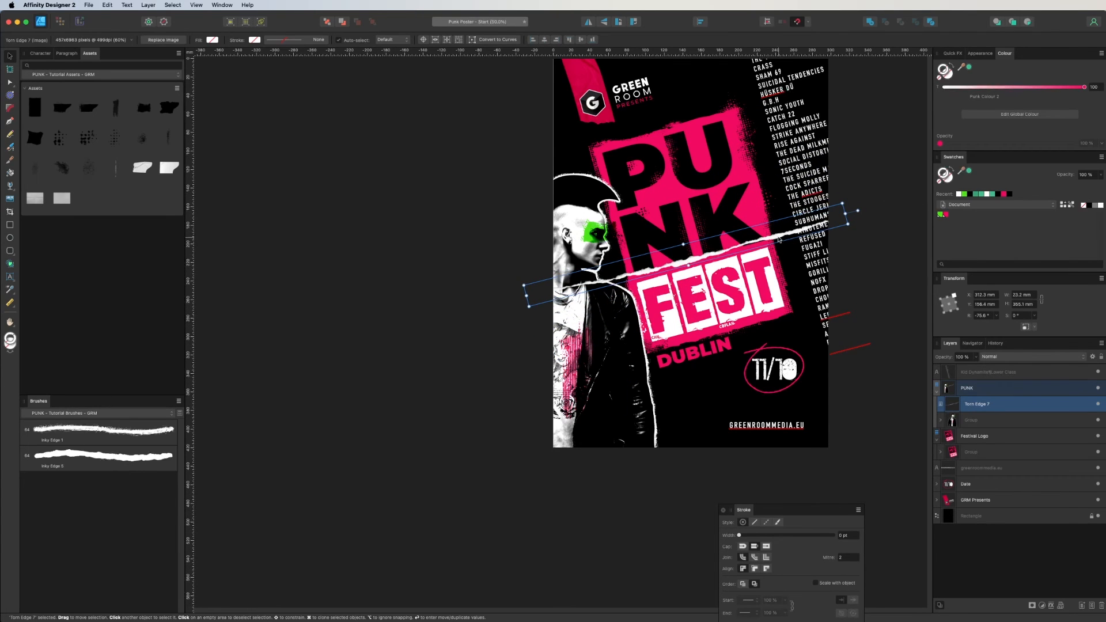
left_click_drag(783, 236, 833, 395)
Step: Rotate the website text 15° counterclockwise beneath the torn edge
left_click(766, 425)
left_click_drag(767, 413, 760, 408)
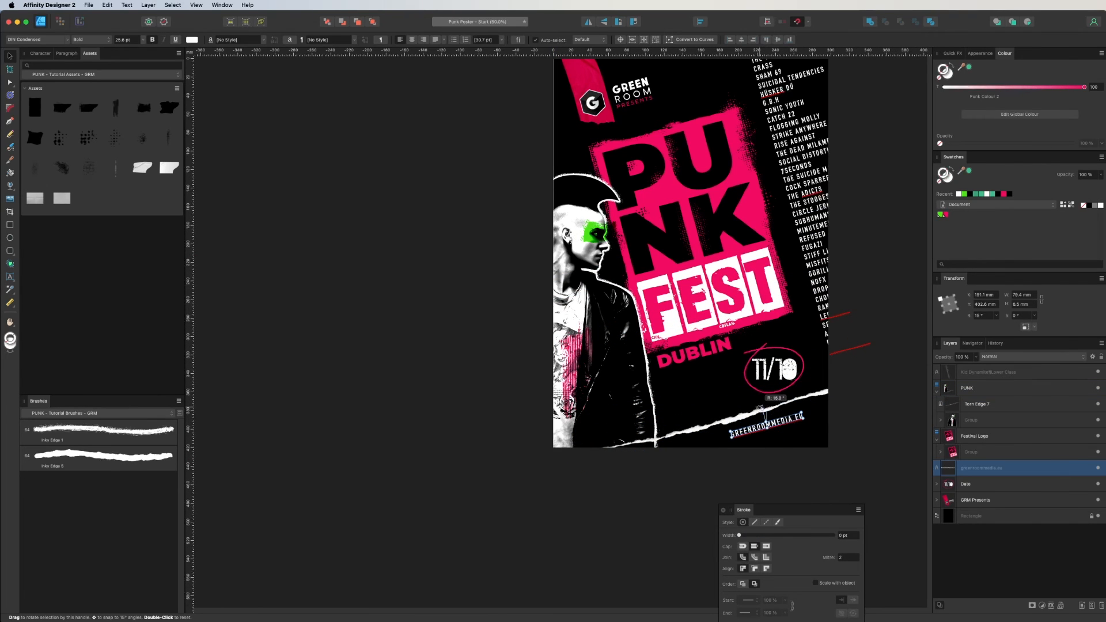
left_click(670, 487)
Step: Rotate the torn edge slightly clockwise to about -76° and move the website text closer to the poster's right edge
left_click(698, 432)
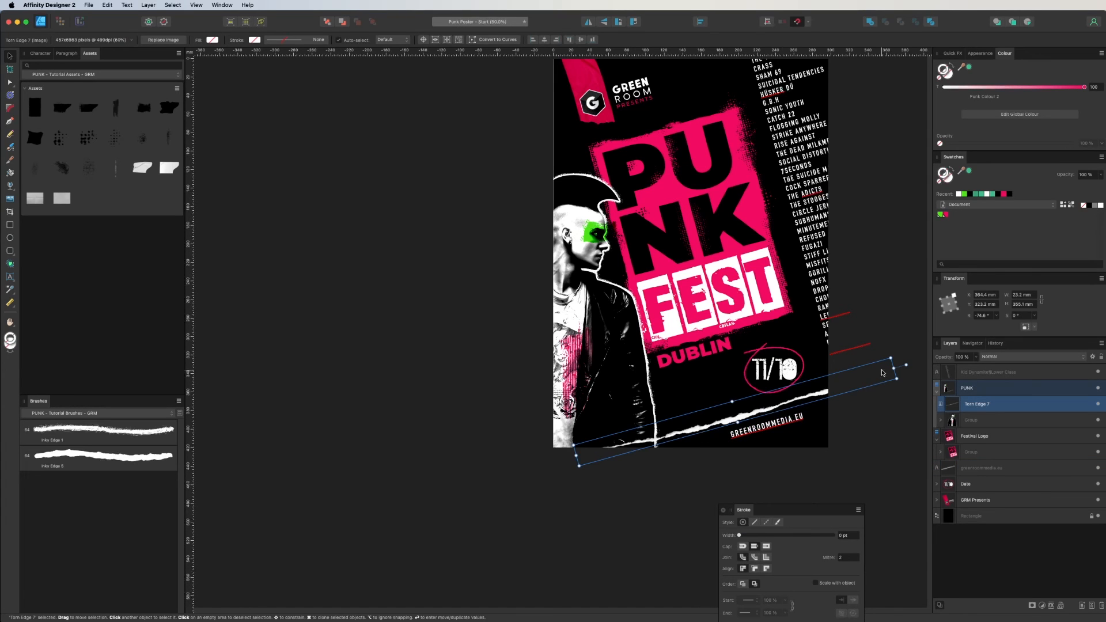
left_click_drag(905, 366, 907, 369)
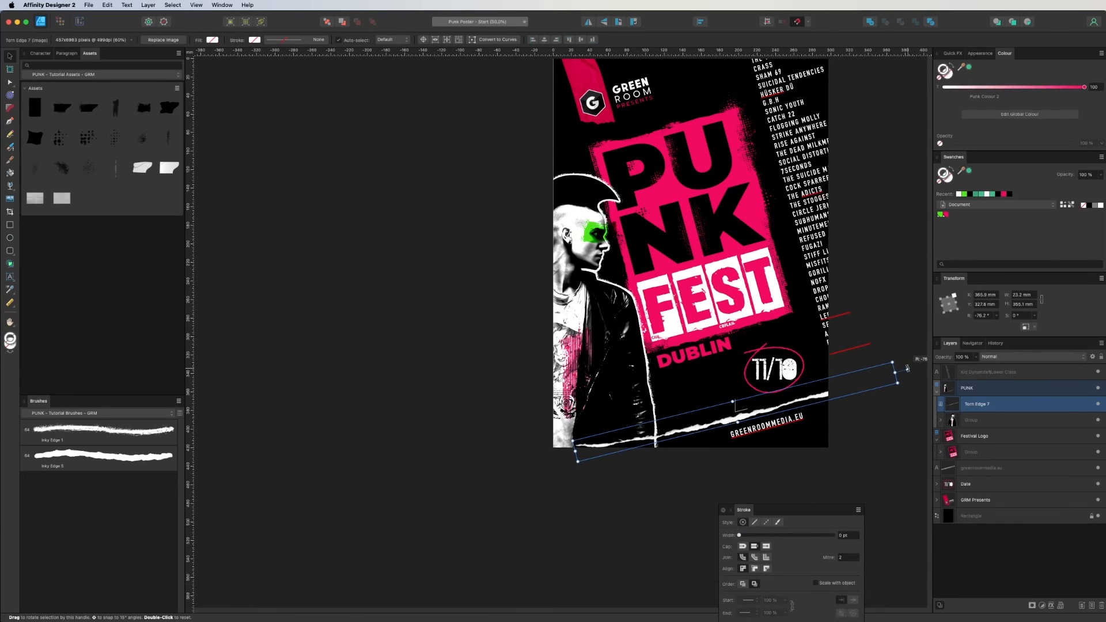
left_click(465, 543)
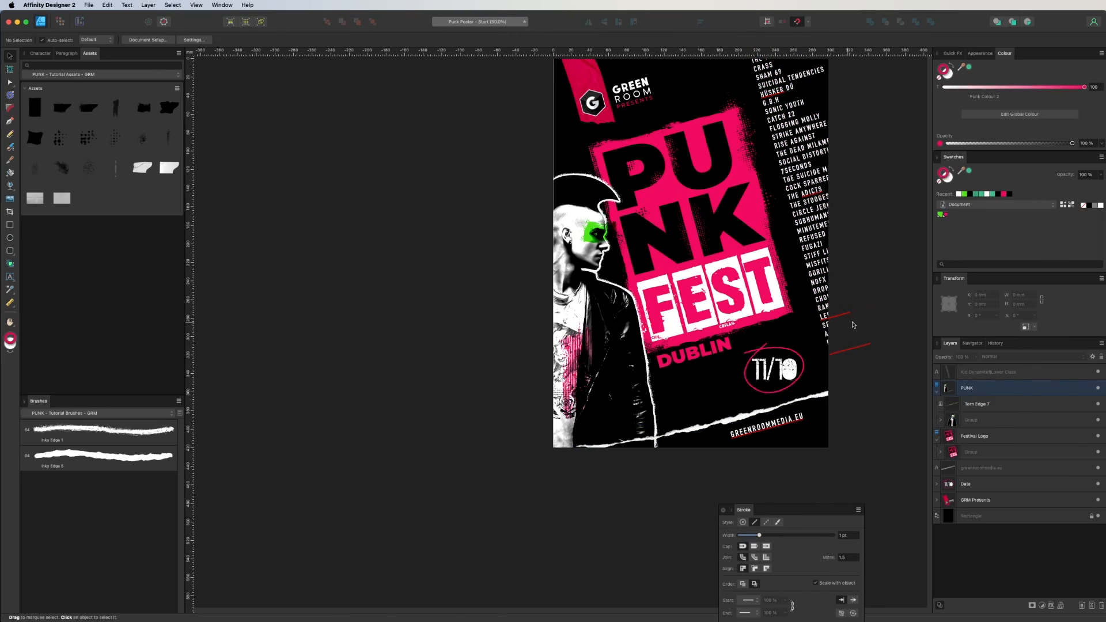
left_click_drag(778, 426, 791, 423)
left_click(654, 475)
left_click(685, 433)
left_click(555, 501)
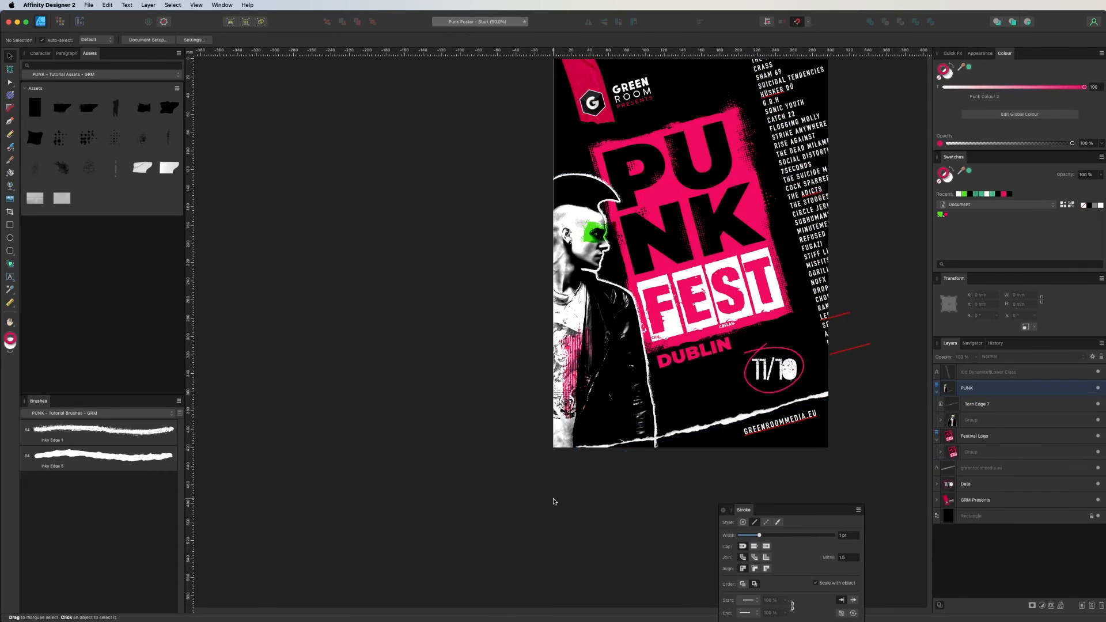
Step: Trace a path of straight segments along the torn edge with the Pen tool, from the poster's right edge to its left
key("super+plus")
left_click_drag(673, 512, 490, 199)
key("super+minus")
left_click(640, 243)
left_click(645, 313)
key("p")
key("super+plus")
left_click_drag(686, 126, 551, 228)
key("super+plus")
left_click(891, 198)
left_click(835, 212)
left_click(783, 222)
left_click(753, 234)
left_click(698, 254)
left_click(659, 258)
left_click(621, 271)
left_click(562, 286)
left_click(513, 299)
left_click(435, 317)
left_click(390, 329)
left_click(344, 339)
left_click(279, 347)
left_click(221, 358)
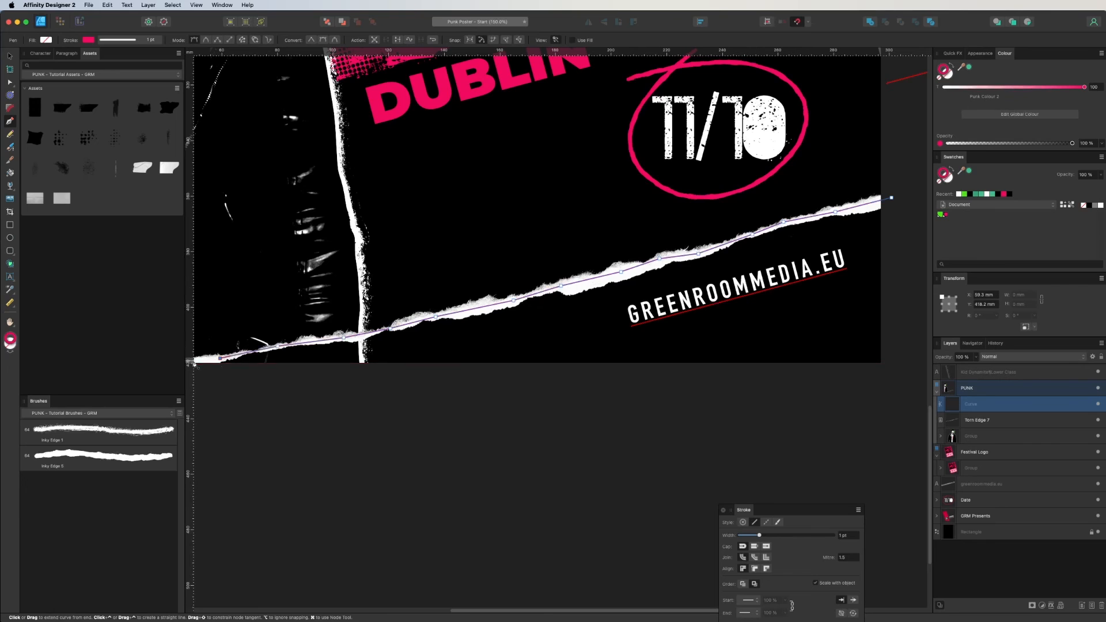
Step: Close the torn-edge path around the area below it, extending the outline past the poster's bottom
key("super+minus")
left_click(246, 356)
left_click(246, 413)
left_click(811, 412)
left_click(780, 242)
Step: Swap the closed path's pink stroke to its fill and place the shape behind the torn edge
key("super+plus")
key("super+plus")
left_click_drag(321, 262, 1065, 184)
key("a")
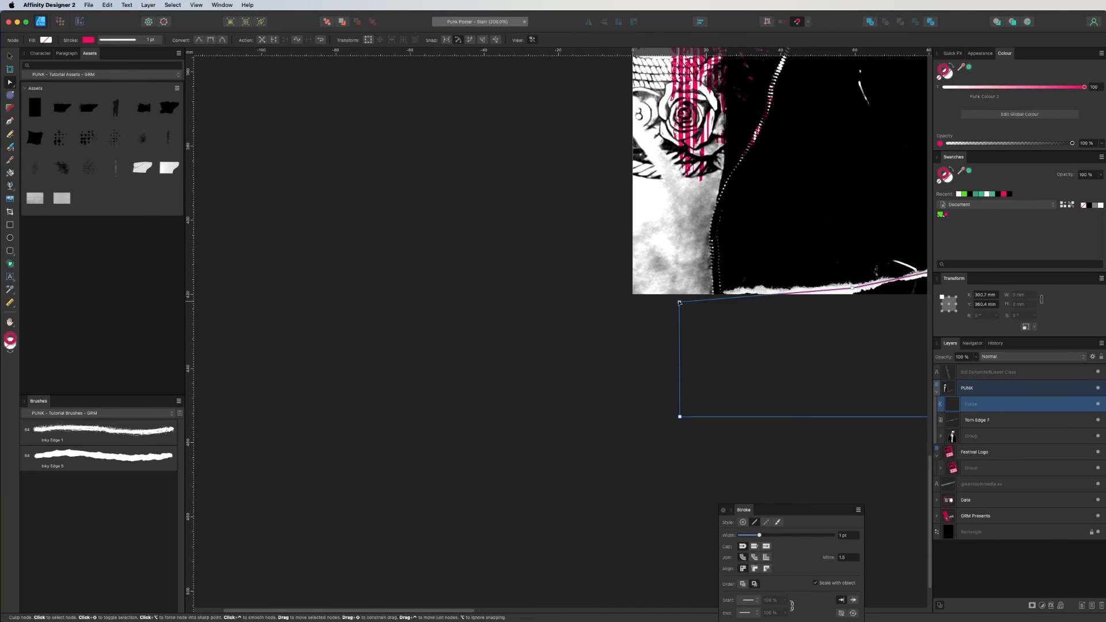
key("super+minus")
key("super+minus")
key("v")
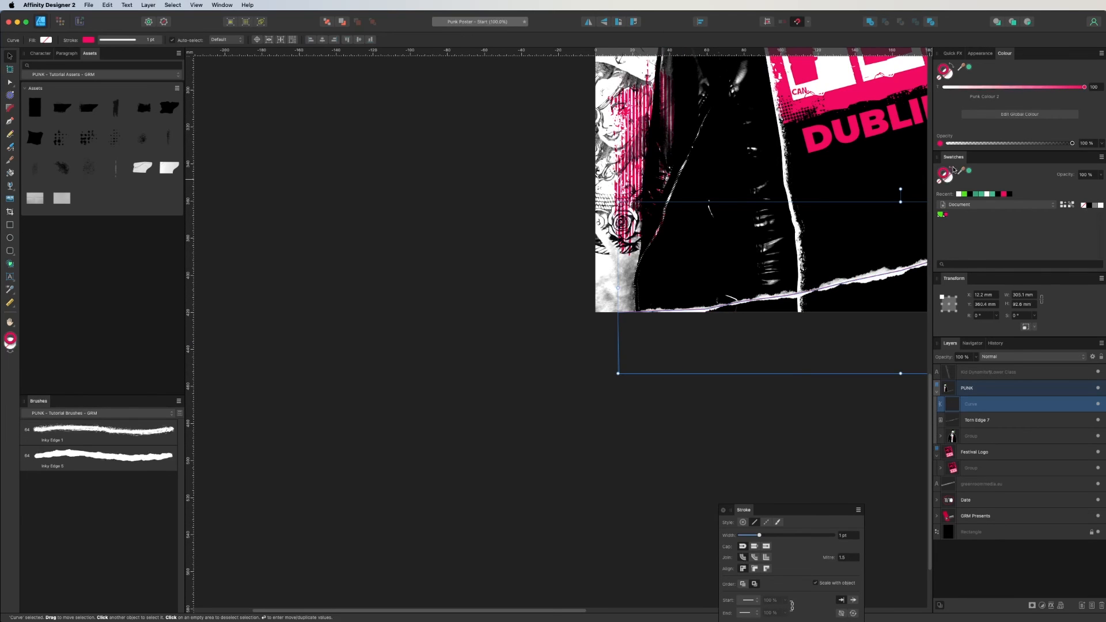
left_click(953, 168)
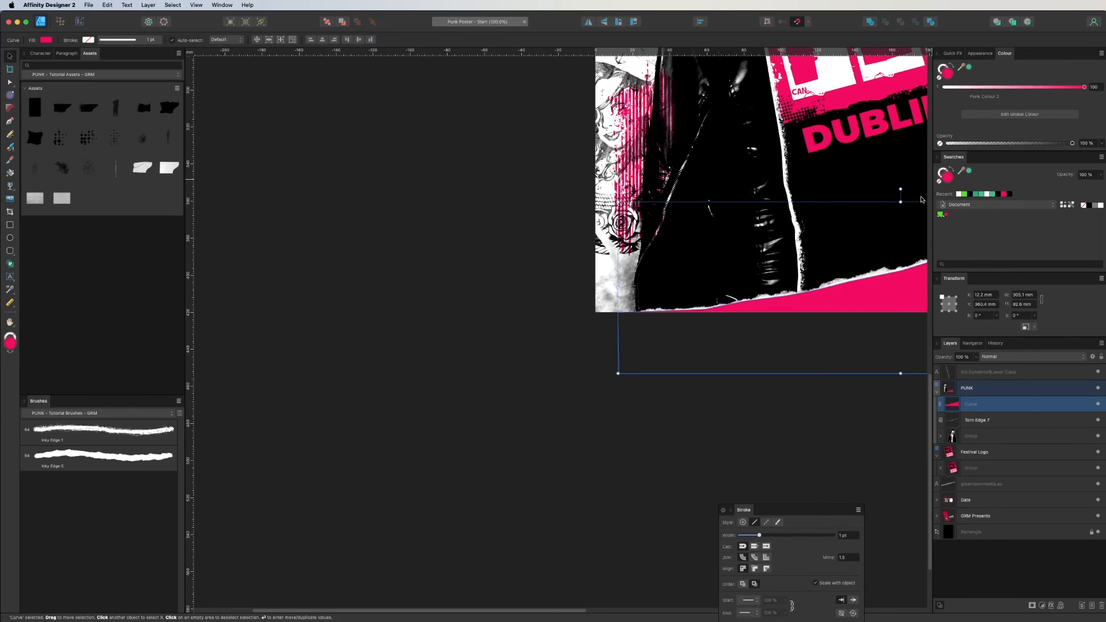
key("super+bracketleft")
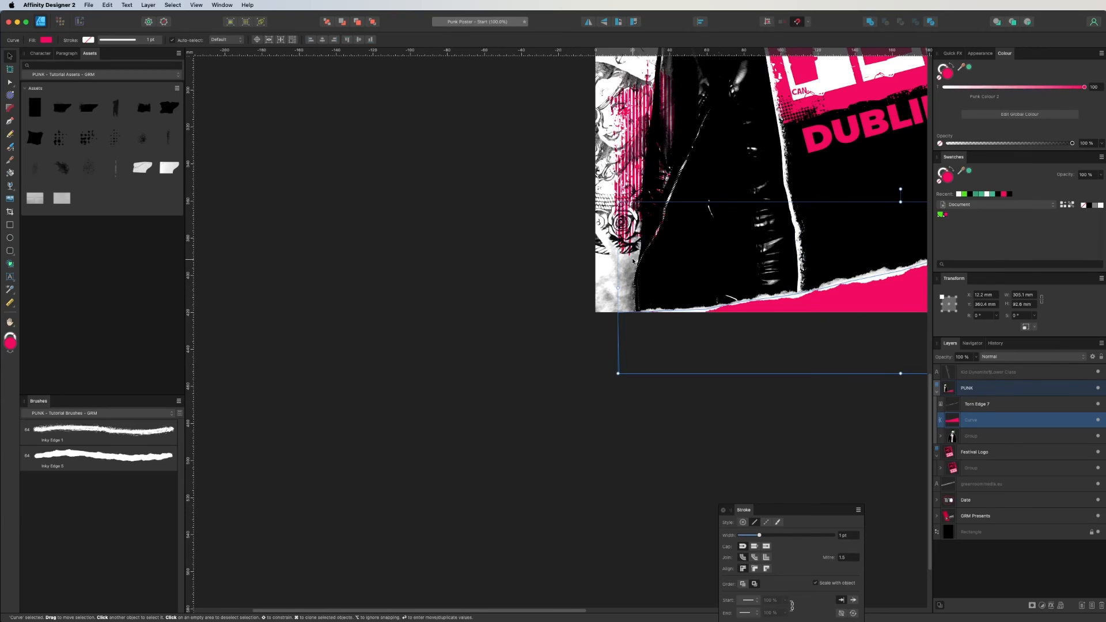
Step: Move the torn edge and pink shape out of the PUNK layer to above it, and bring the website text in front of them
scroll(632, 347, "right", 8)
scroll(632, 346, "up", 2)
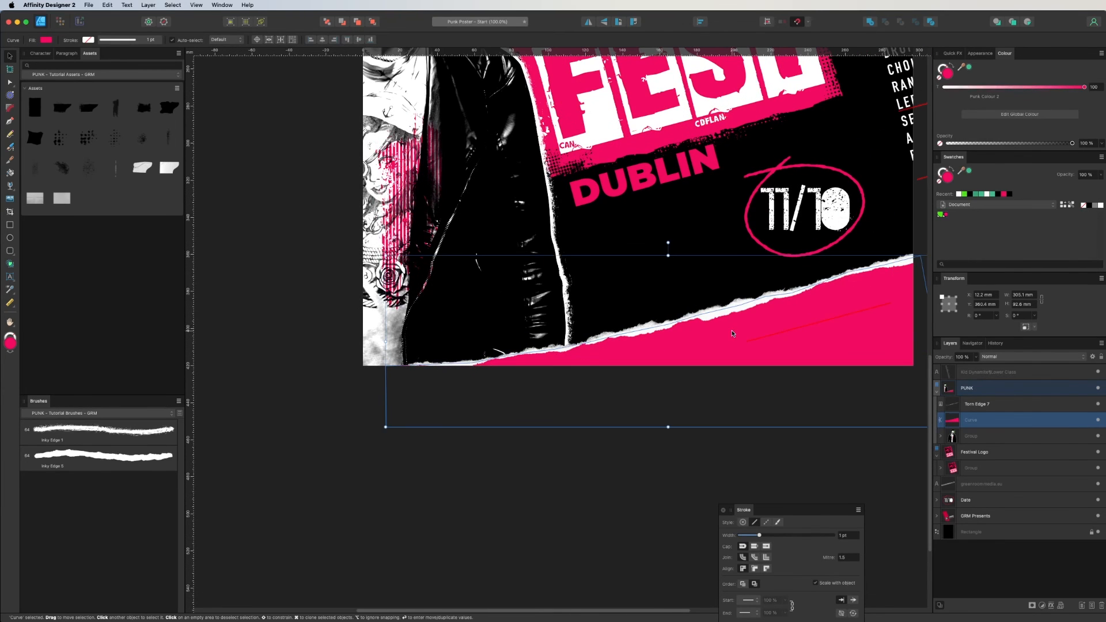
left_click(983, 406, "shift")
key("super+bracketleft")
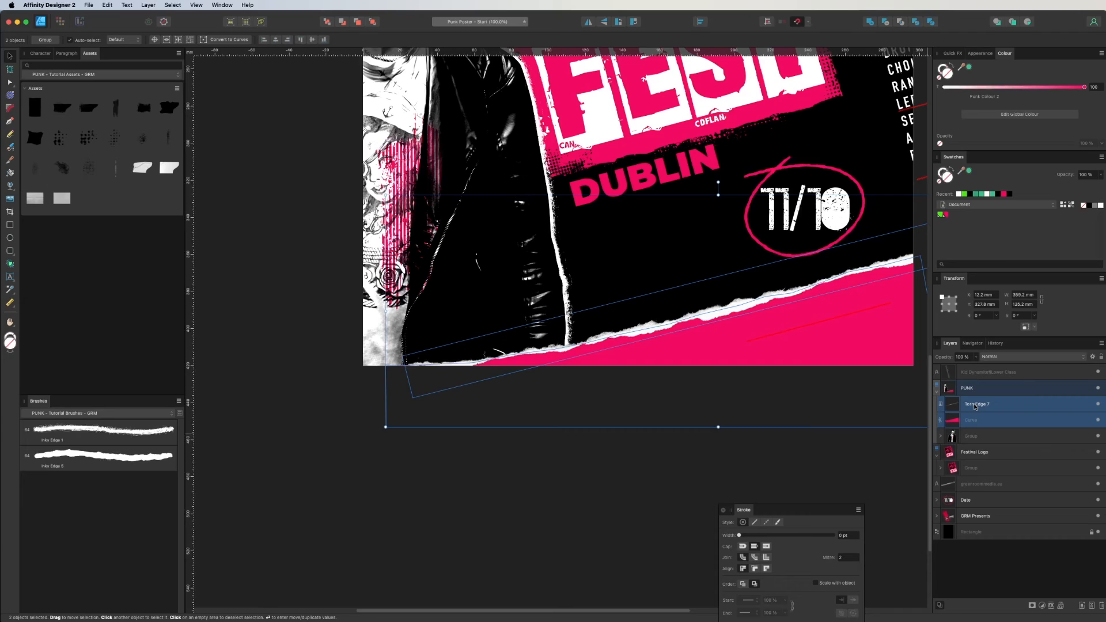
left_click_drag(974, 406, 974, 383)
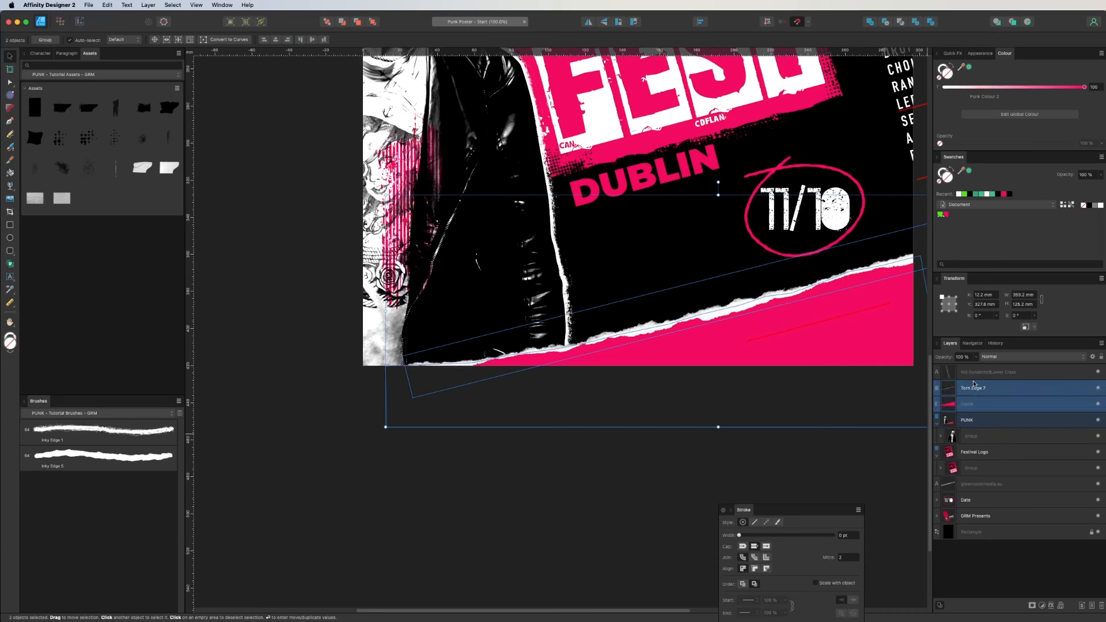
left_click(977, 558)
left_click_drag(976, 483, 982, 382)
left_click(697, 412)
Step: Paint a black Inky Edge 5 brush stroke beneath the website text as an underline
key("super+minus")
key("super+minus")
key("super+plus")
left_click_drag(627, 456, 641, 471)
left_click(703, 430)
key("super+plus")
left_click_drag(703, 430, 575, 443)
key("b")
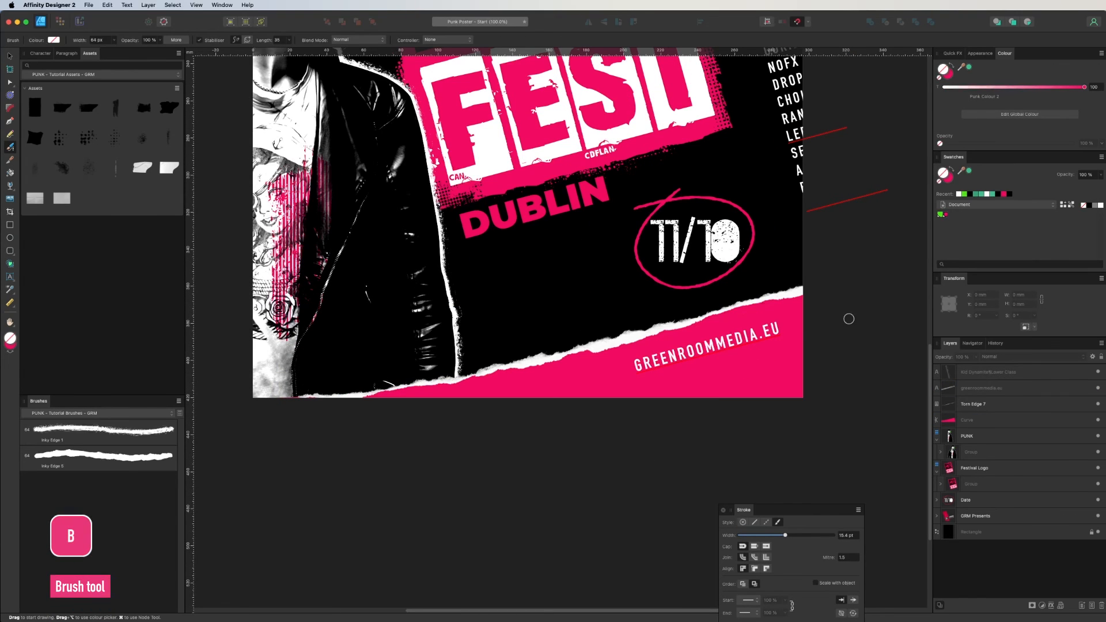
left_click_drag(781, 346, 645, 366)
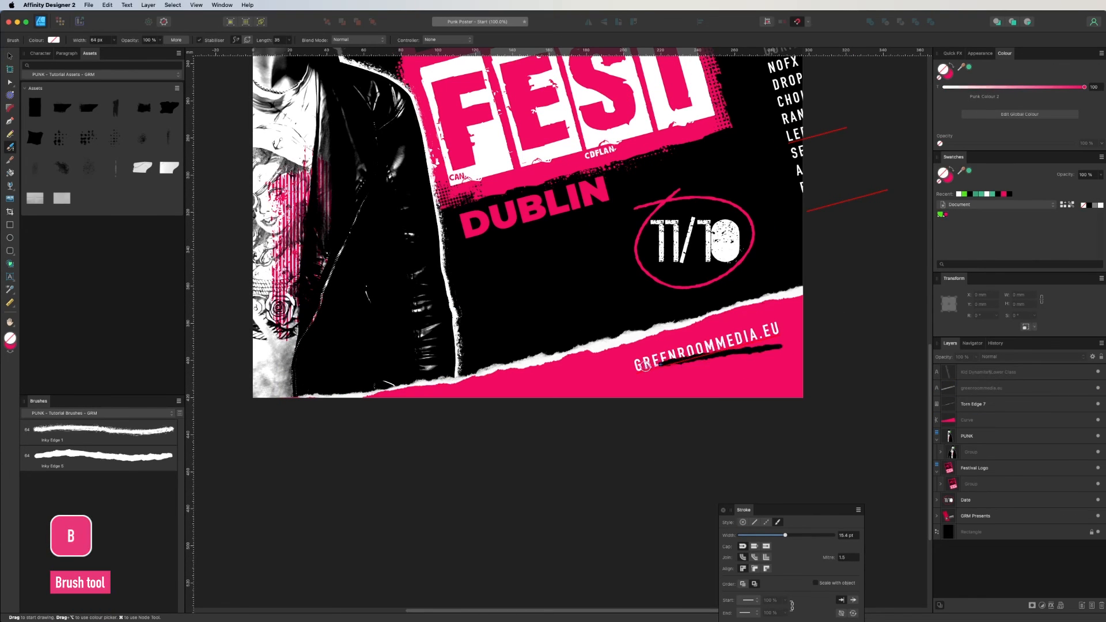
left_click(8, 57)
left_click(95, 456)
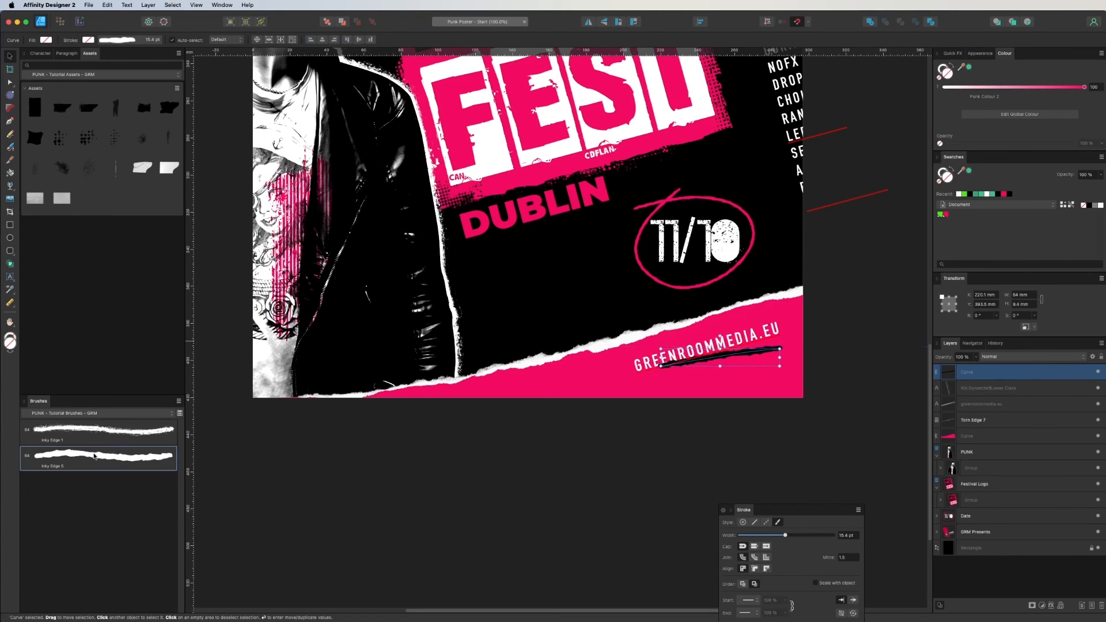
Step: Adjust the nodes of the underline stroke so it extends farther and runs parallel beneath the website text
key("a")
left_click_drag(694, 366, 694, 364)
left_click_drag(779, 348, 783, 347)
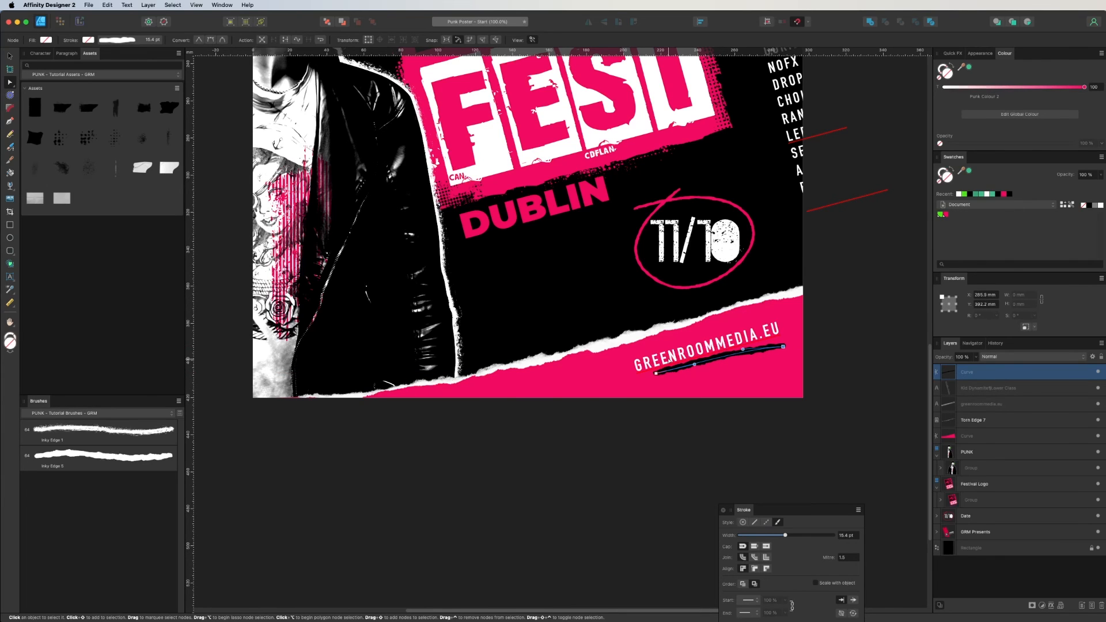
Step: Reduce the underline's stroke width to 11.2 pt and rotate it about 2° counterclockwise
left_click(9, 57)
key("bracketleft")
key("bracketleft")
key("bracketleft")
key("bracketleft")
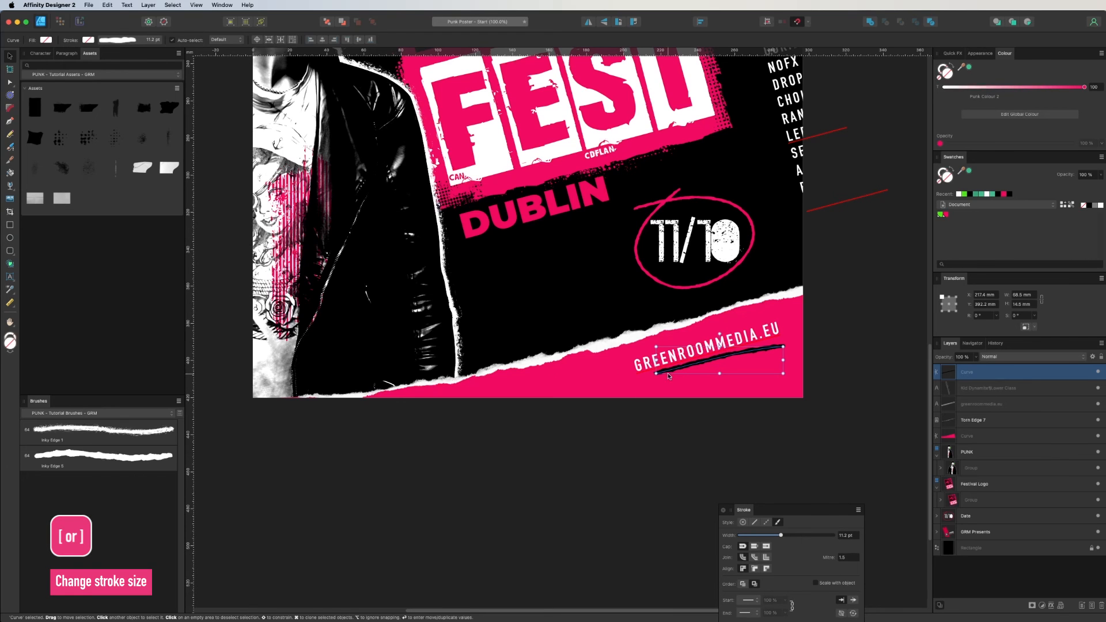
left_click_drag(721, 334, 720, 334)
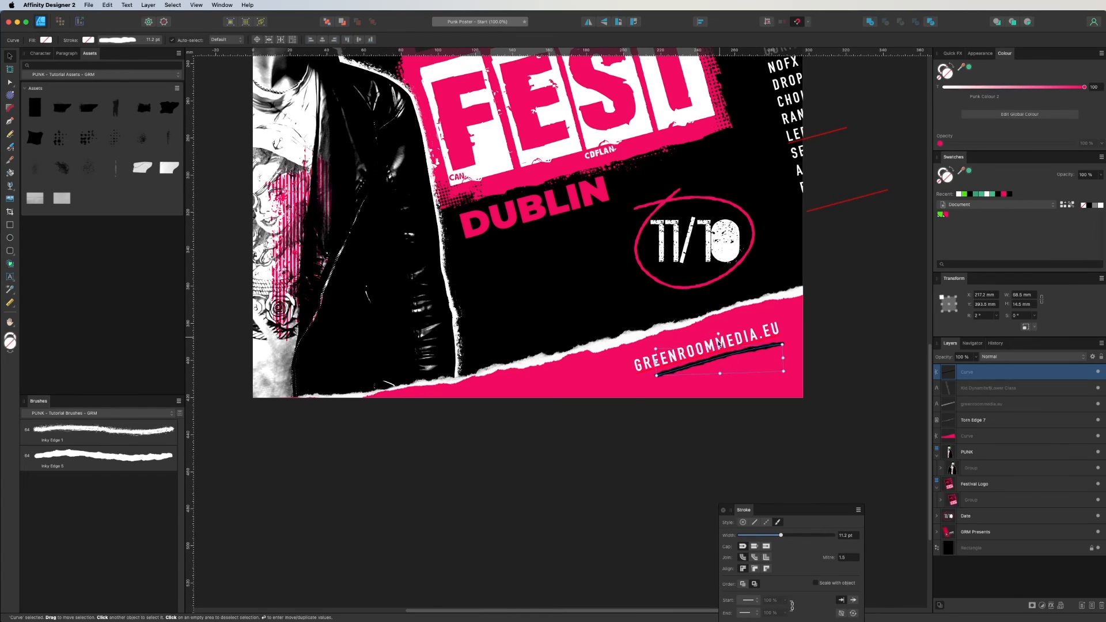
Step: Select the underline together with the website text and nudge both slightly within the pink strip
left_click(840, 344)
scroll(841, 343, "down", 4)
scroll(829, 380, "up", 2)
left_click(772, 395)
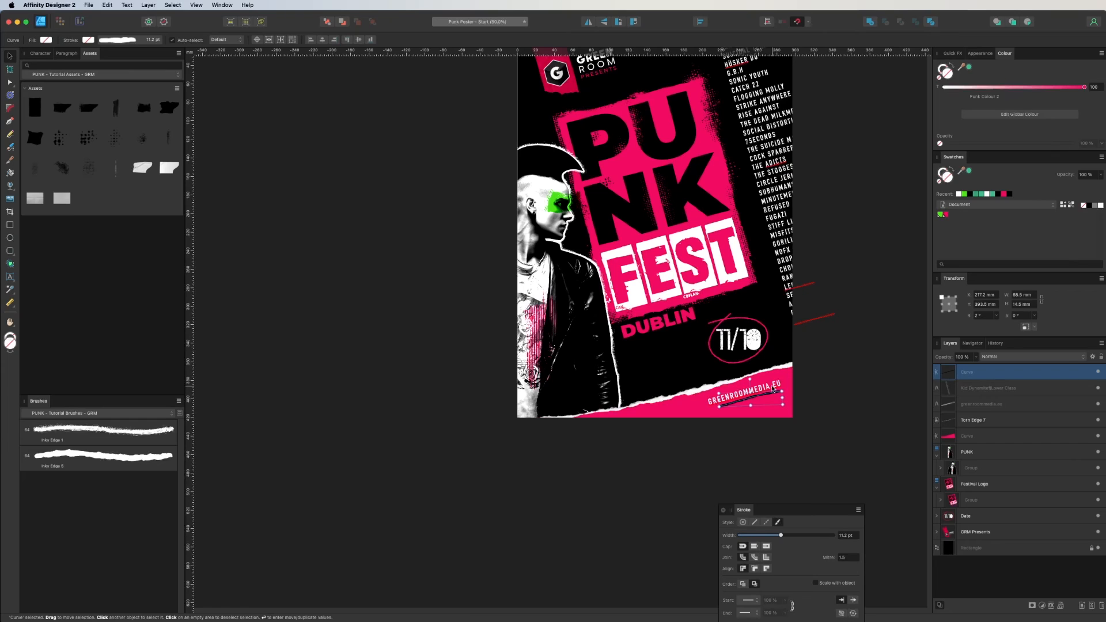
left_click(775, 387, "shift")
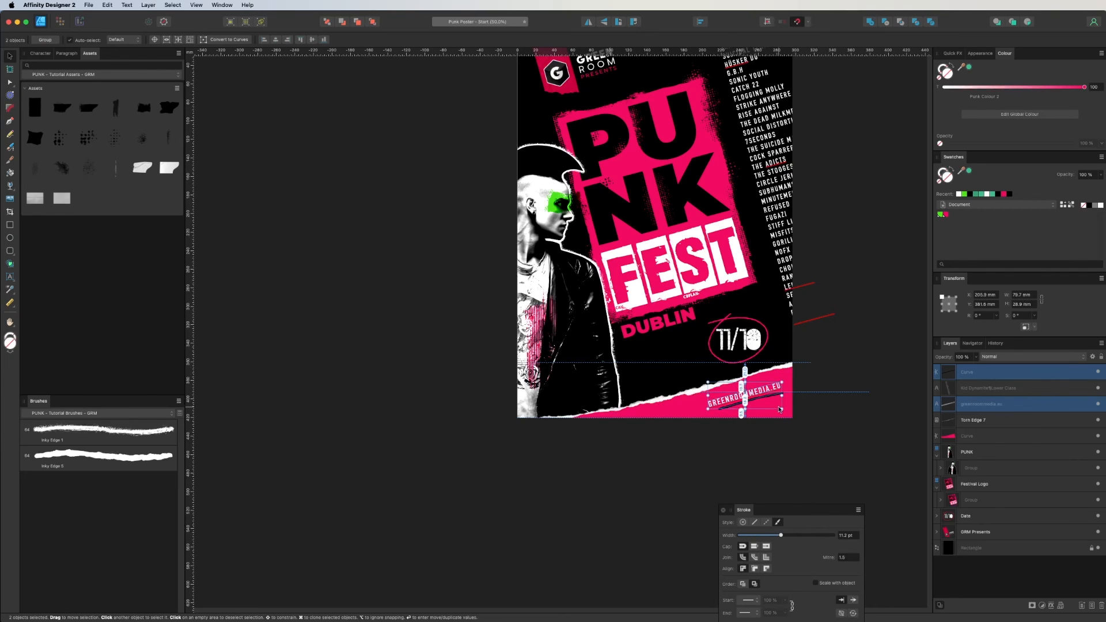
left_click_drag(774, 390, 775, 391)
left_click(641, 488)
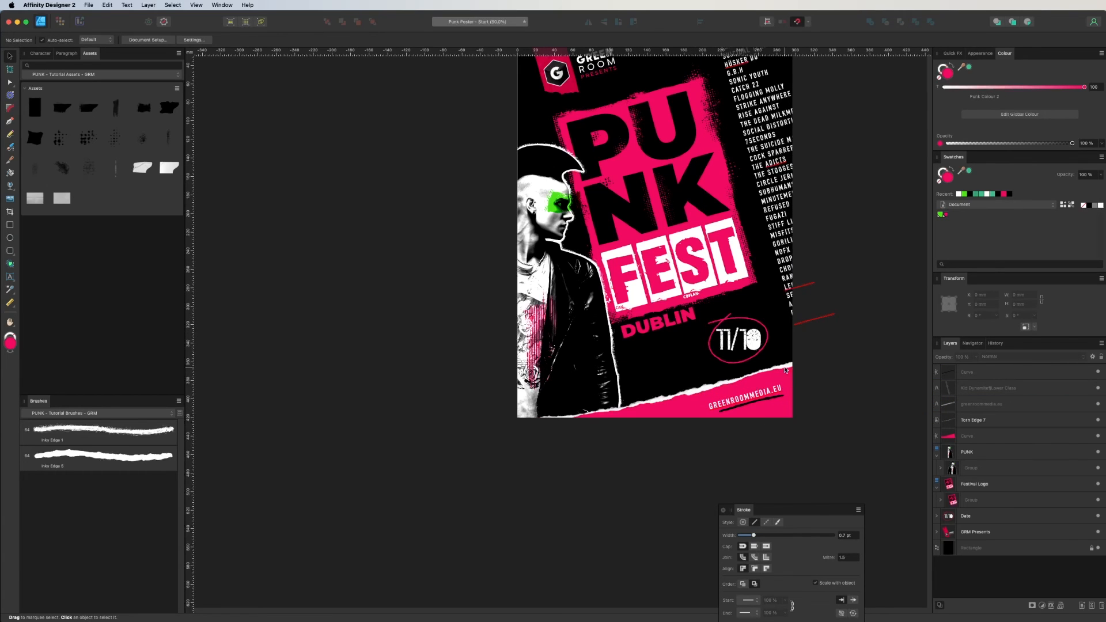
Step: Select the pink shape and the torn edge and shift both slightly down
left_click(759, 404)
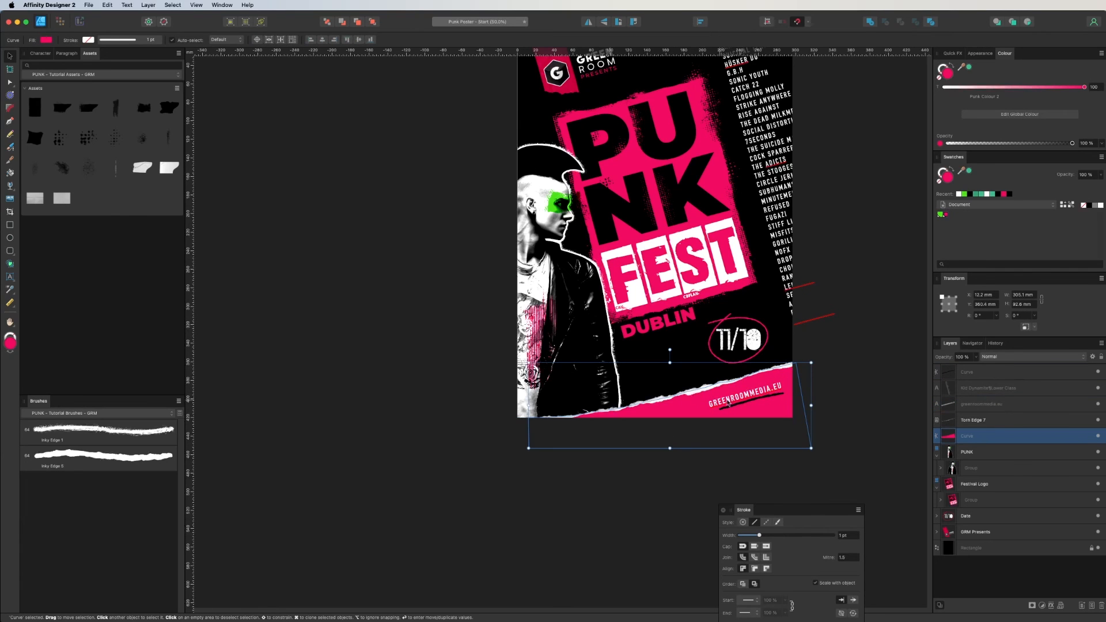
left_click(699, 390, "shift")
left_click(435, 496)
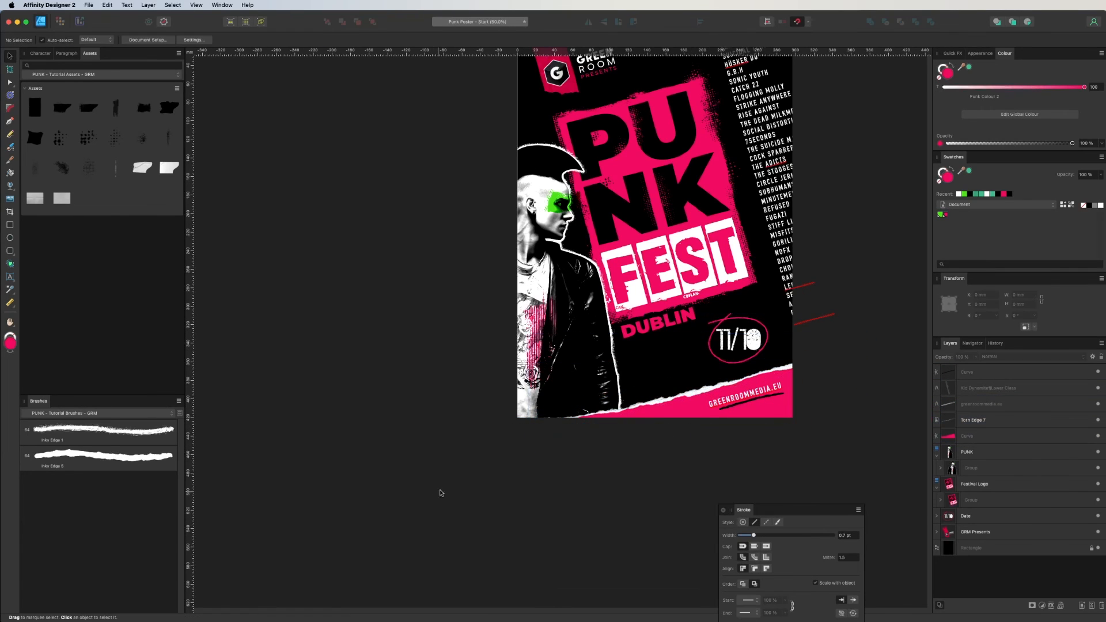
Step: Set the leading of the tilted band line-up text to 30 pt
key("super+equal")
left_click(785, 449)
mouse_move(784, 447)
left_mouse_down()
mouse_move(773, 434)
mouse_move(794, 449)
left_mouse_up()
left_click(798, 451)
left_click(801, 447)
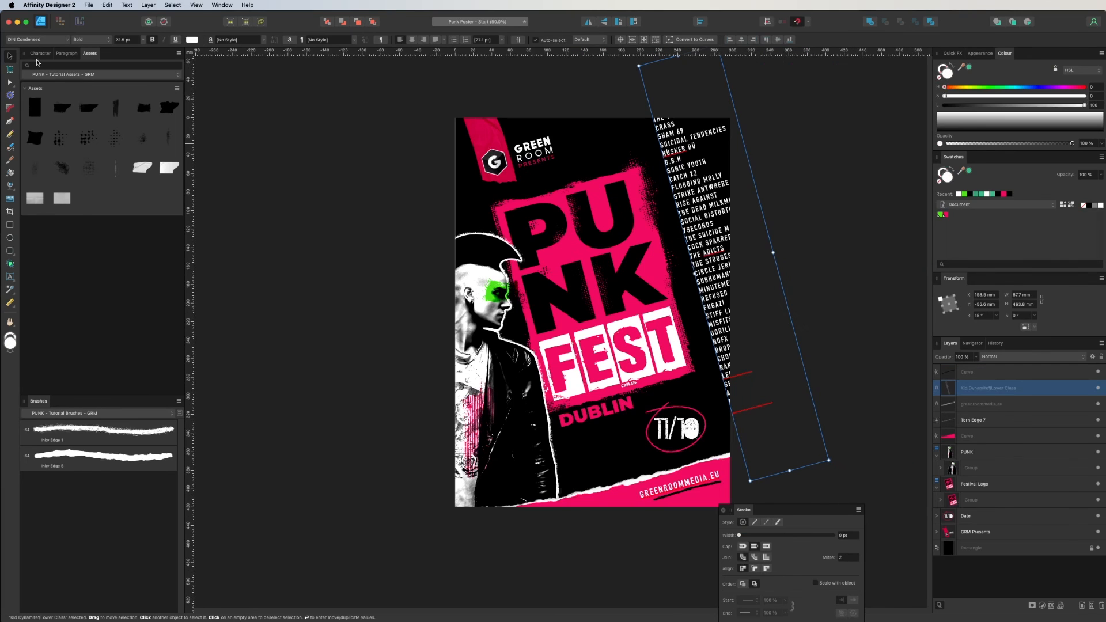
left_click(40, 53)
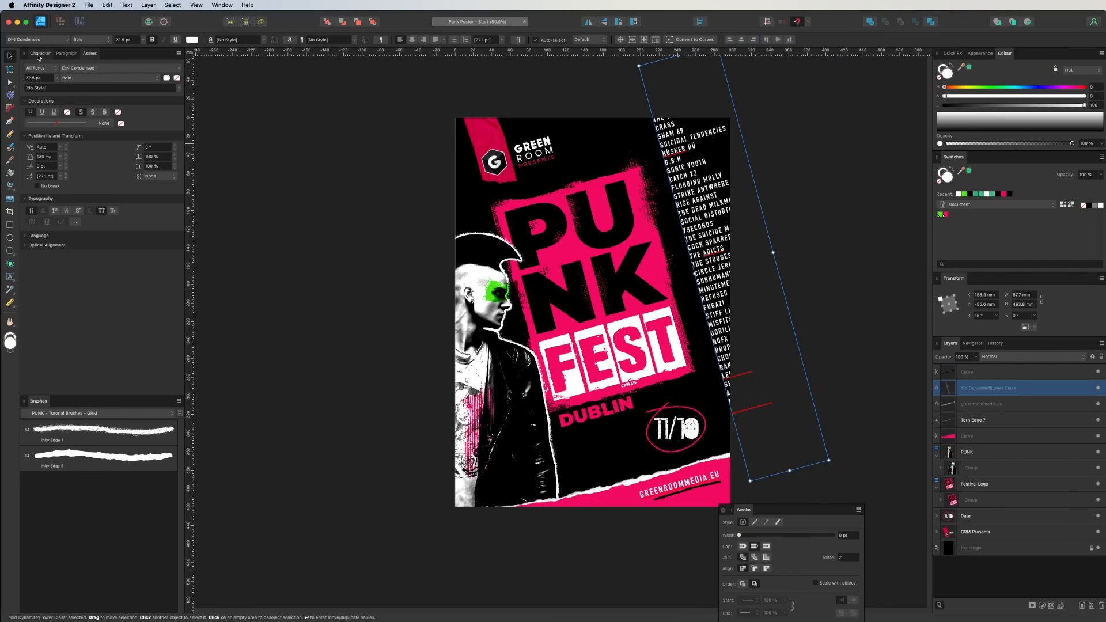
left_click(41, 179)
type("30")
key("Return")
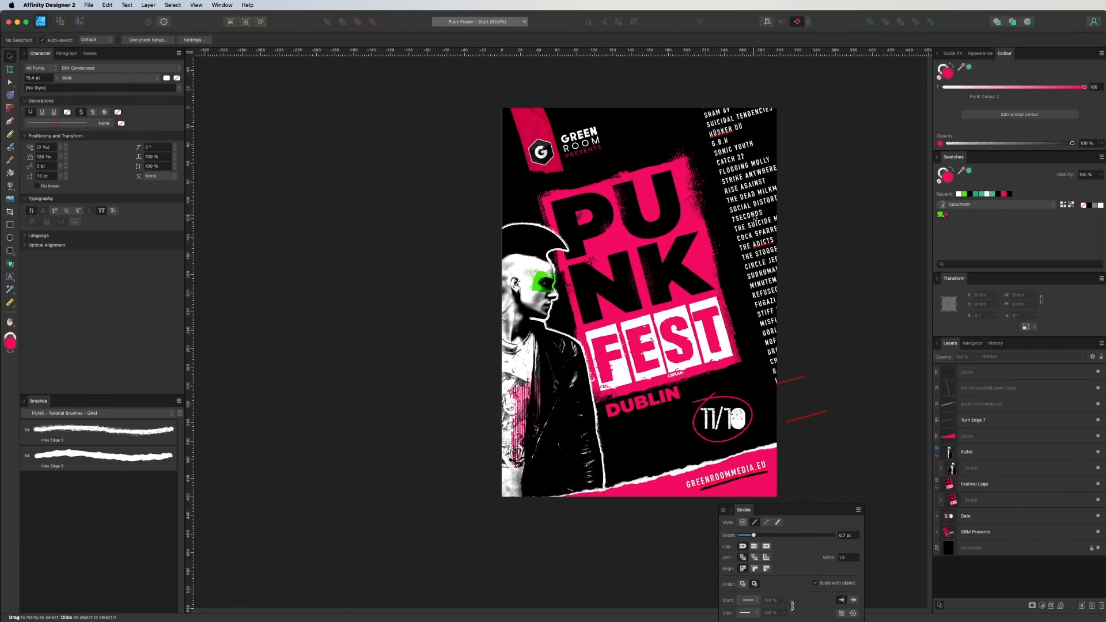
left_click(314, 248)
key("super+minus")
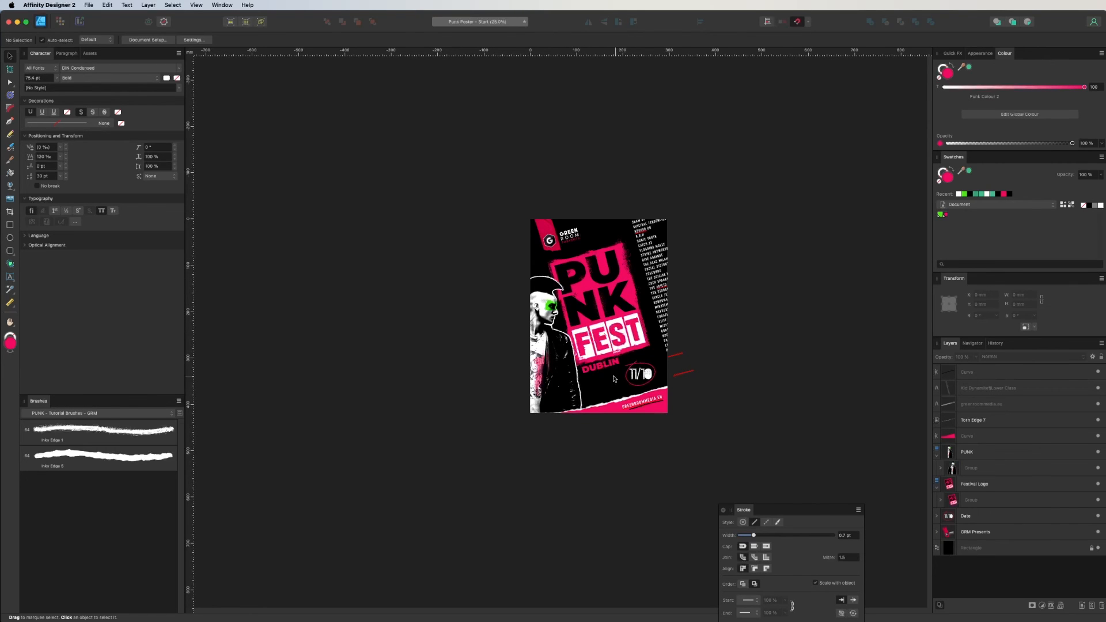
Step: Rotate the circled 11/10 date group 15° counterclockwise to match the poster's tilt
key("super+plus")
left_click(731, 416)
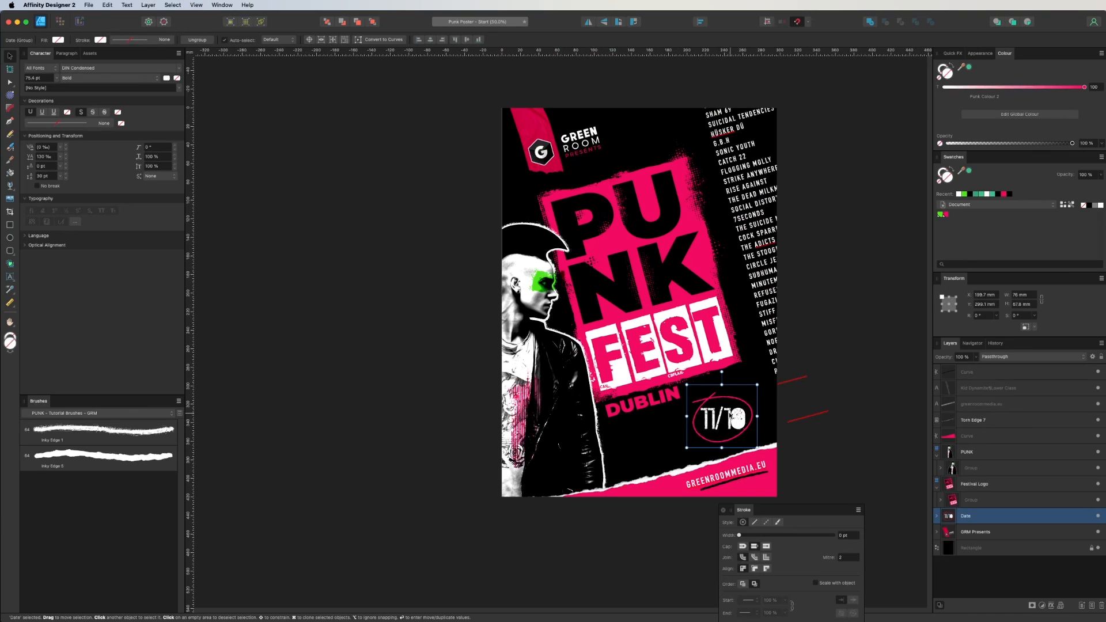
left_click_drag(721, 372, 713, 373)
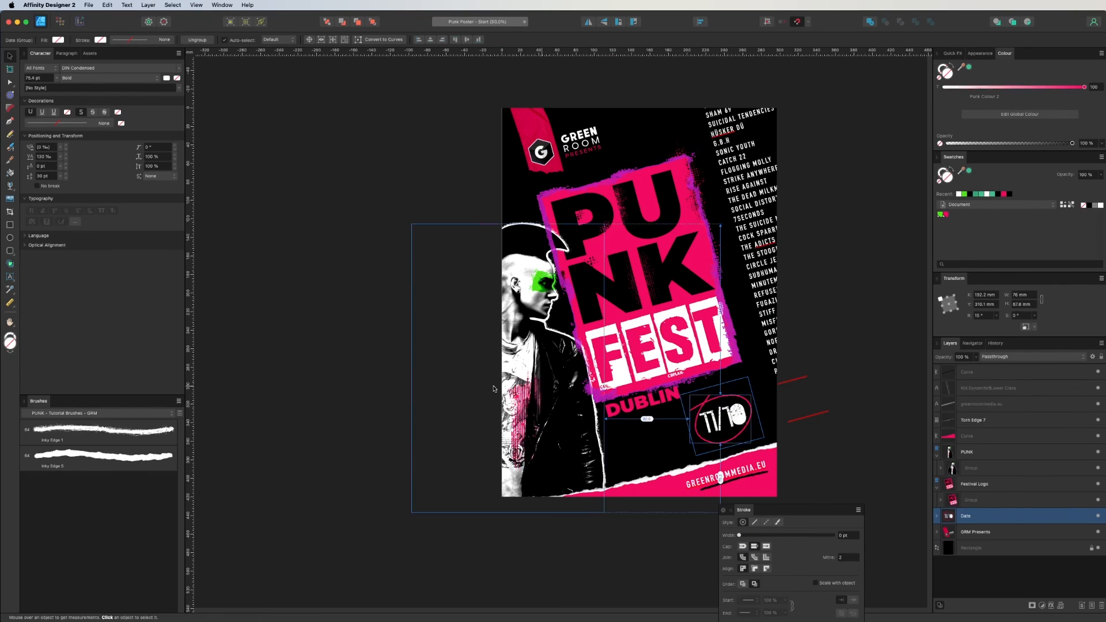
key("super+minus")
key("super+minus")
left_click(361, 373)
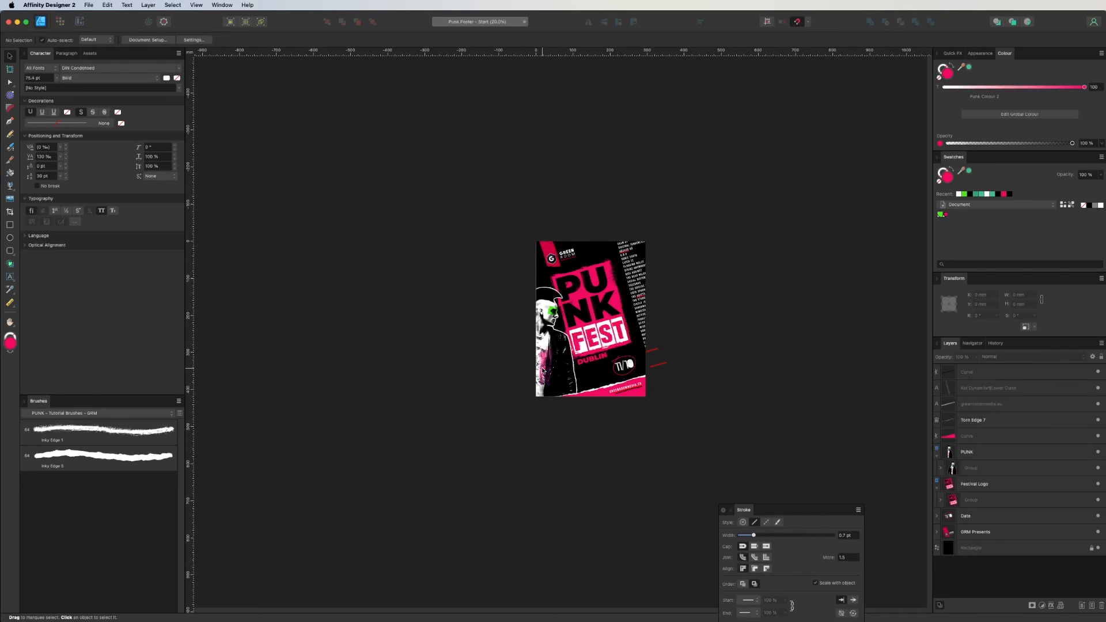
Step: Enlarge the punk figure to about 212.2 × 318.4 mm and move it slightly up and toward the poster's left edge
scroll(558, 330, "up", 3)
left_click(559, 330)
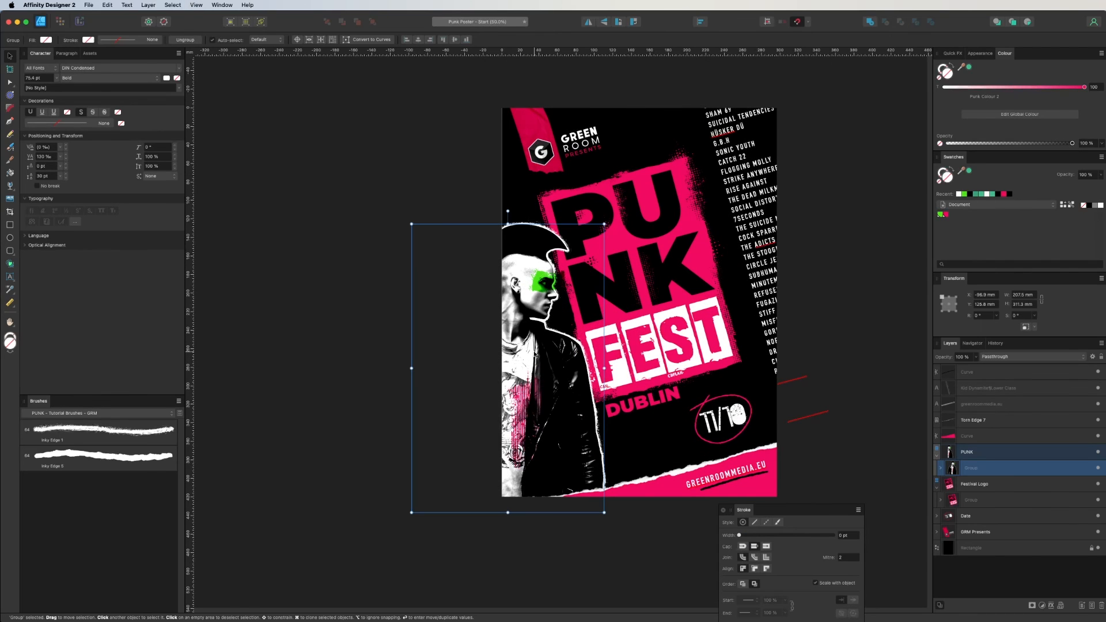
left_click_drag(603, 225, 608, 217)
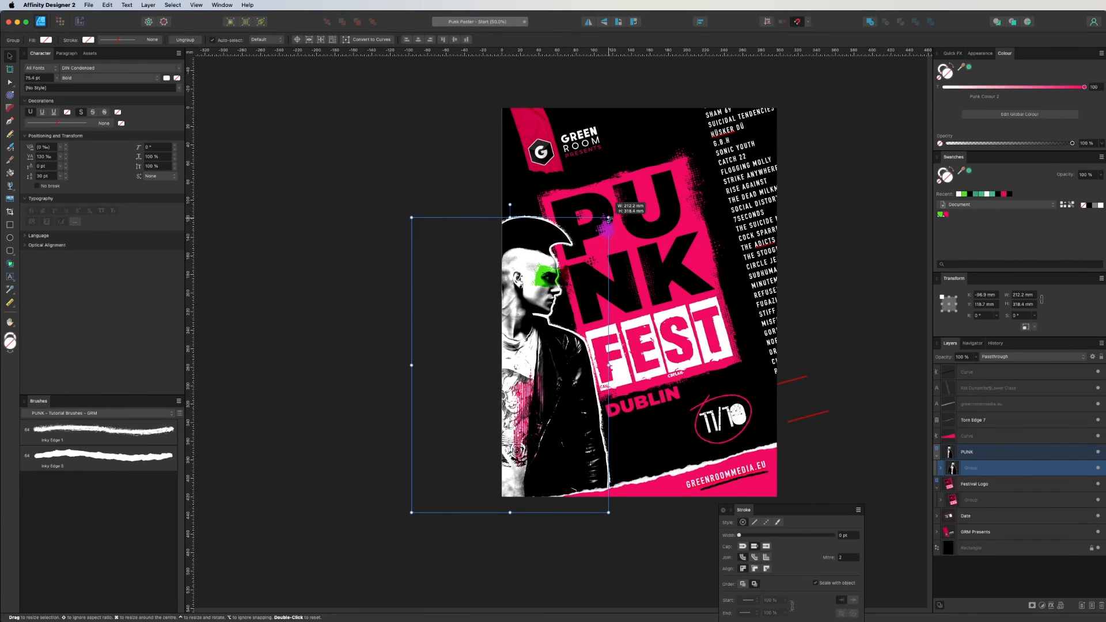
left_click_drag(513, 338, 511, 335)
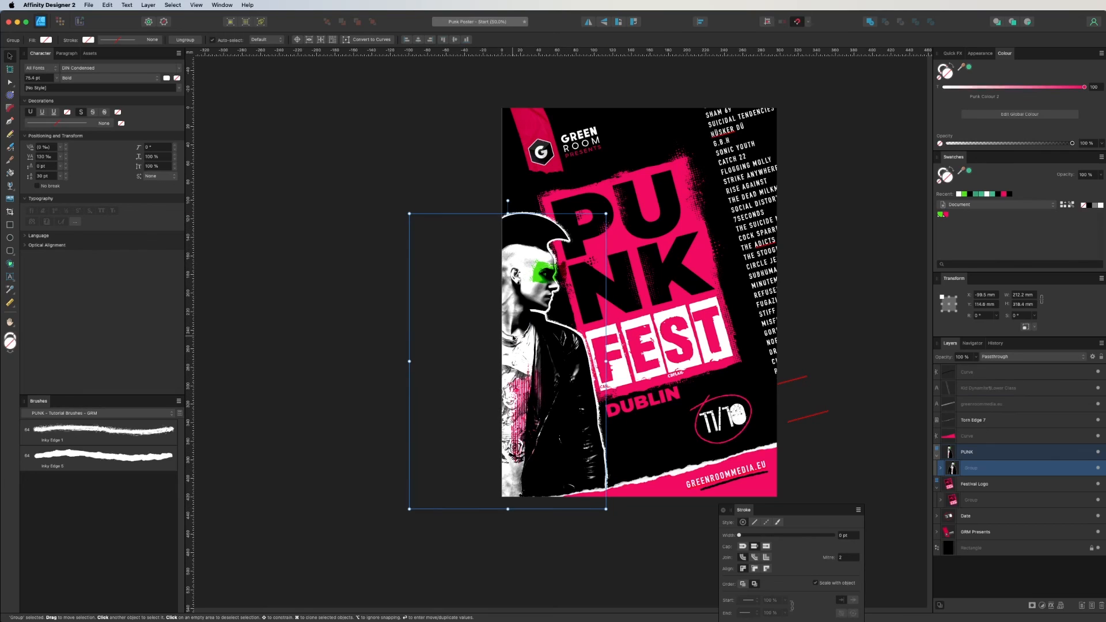
left_click(912, 195)
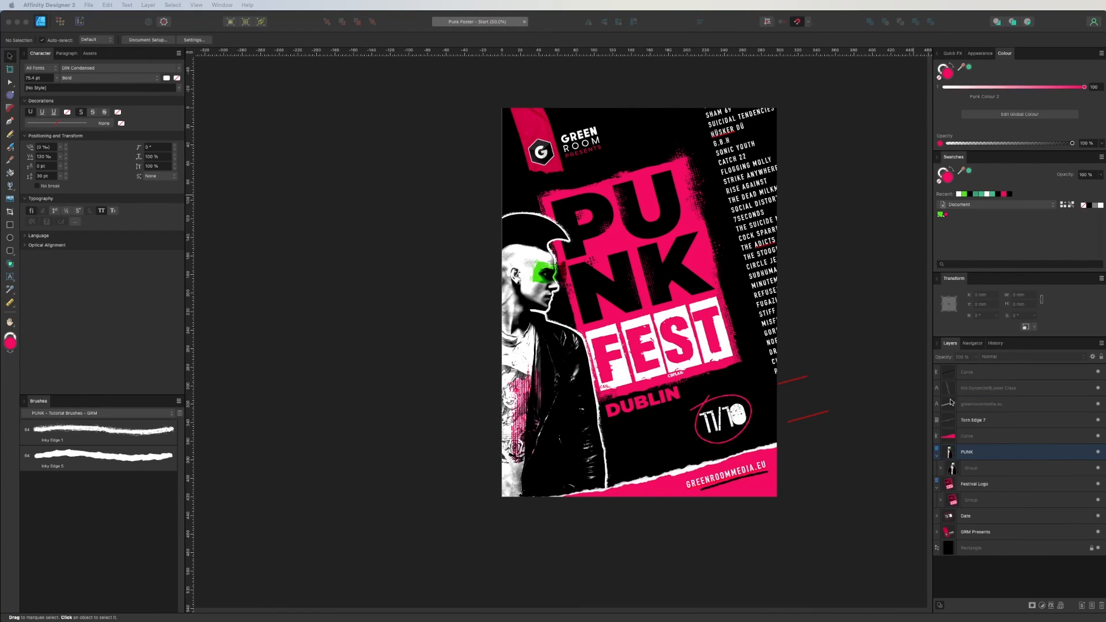
Step: Collapse the Festival Logo and PUNK layers and create a new top layer named "Text + Logos"
left_click(986, 442)
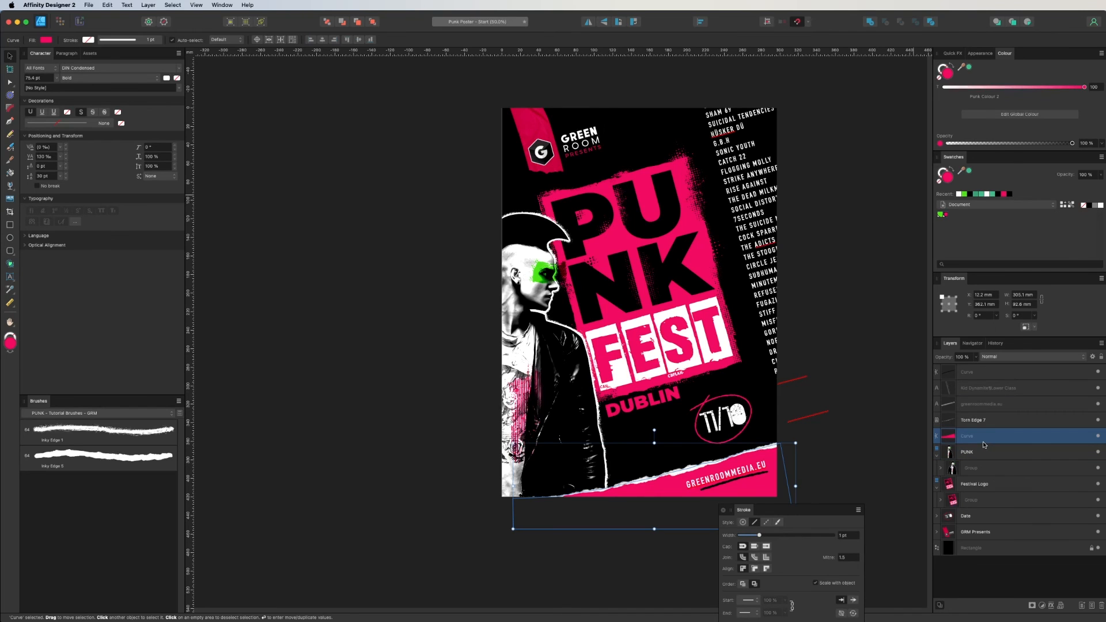
left_click(936, 488)
left_click(936, 456)
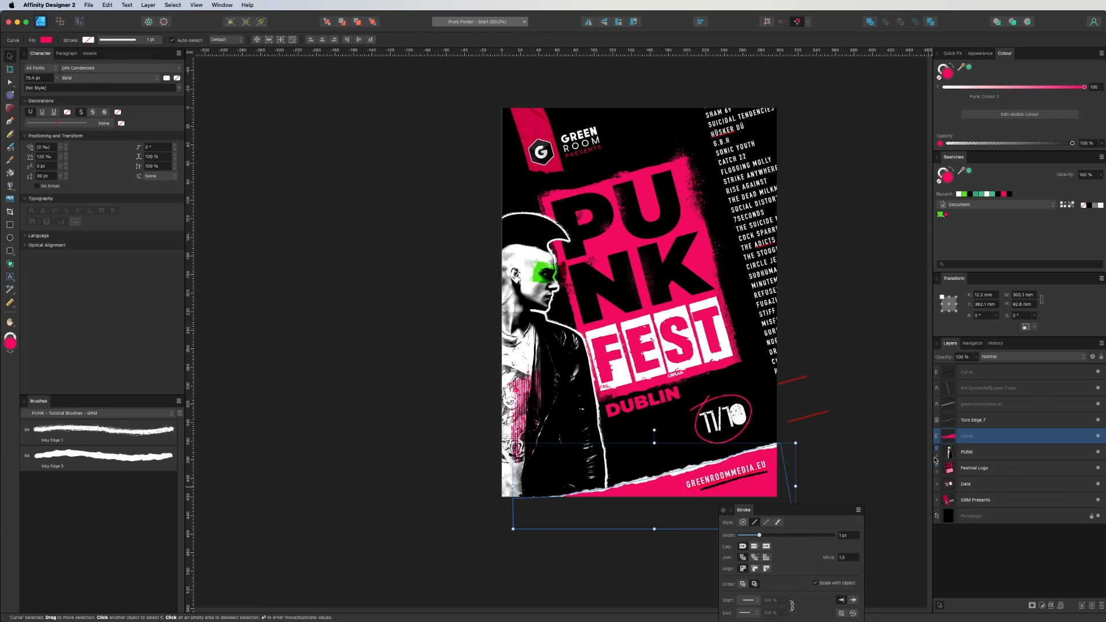
left_click(964, 552)
left_click(1081, 605)
double_click(967, 372)
type("Text + Logos")
key("Return")
Step: Move the loose text, torn-edge and curve objects plus Date and GRM Presents into the Text + Logos layer, and add a new layer above it
left_click(966, 388)
left_click(974, 452, "shift")
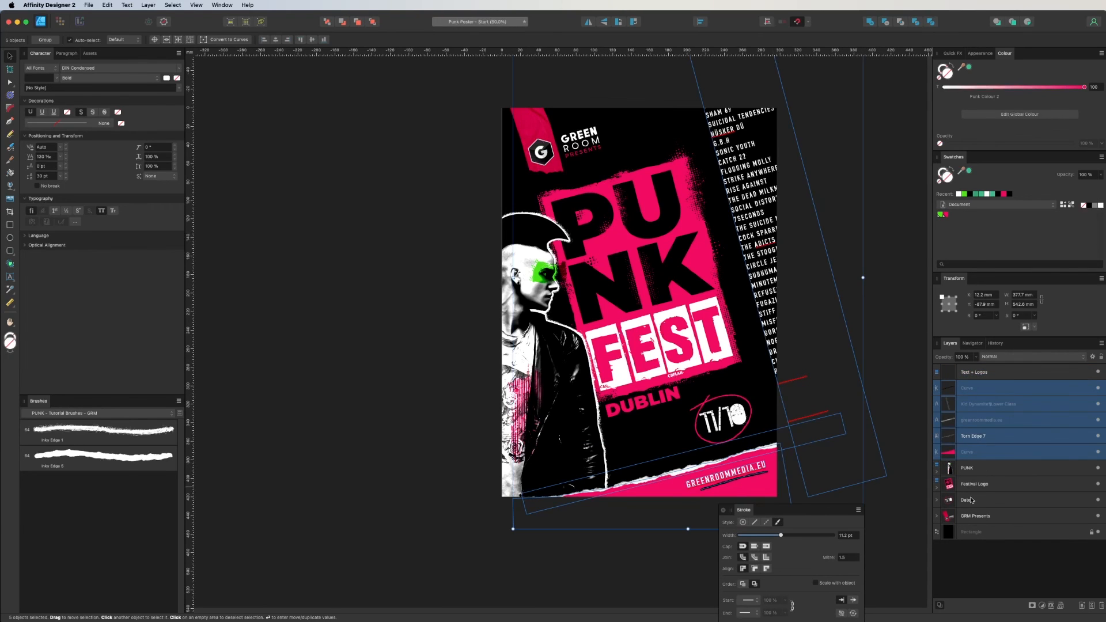
left_click(969, 501, "super")
left_click(982, 517, "super")
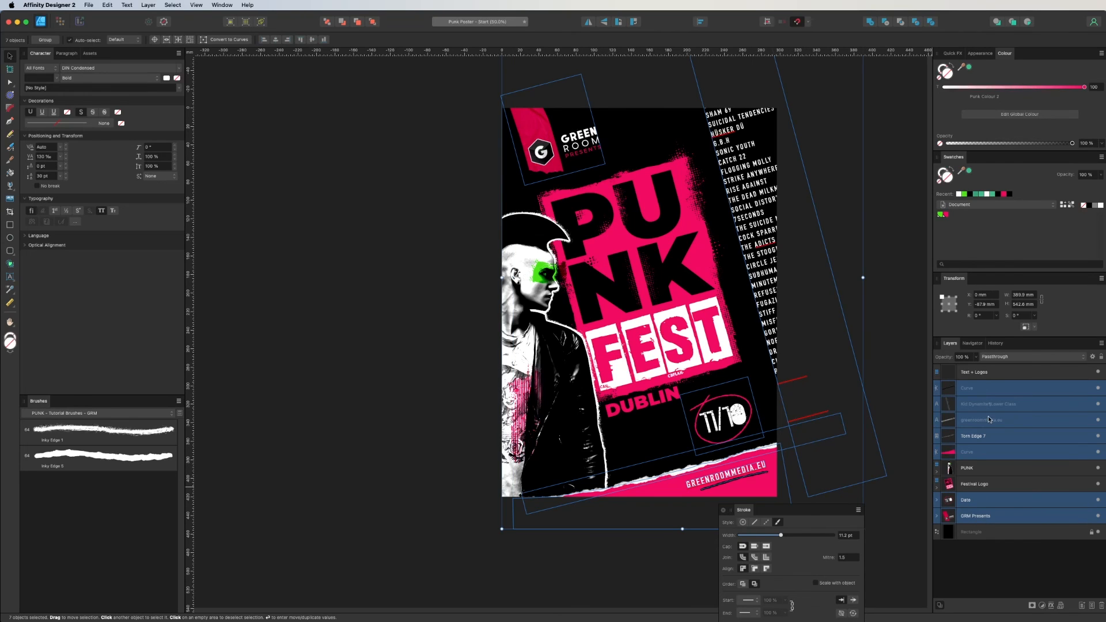
left_click_drag(982, 390, 979, 375)
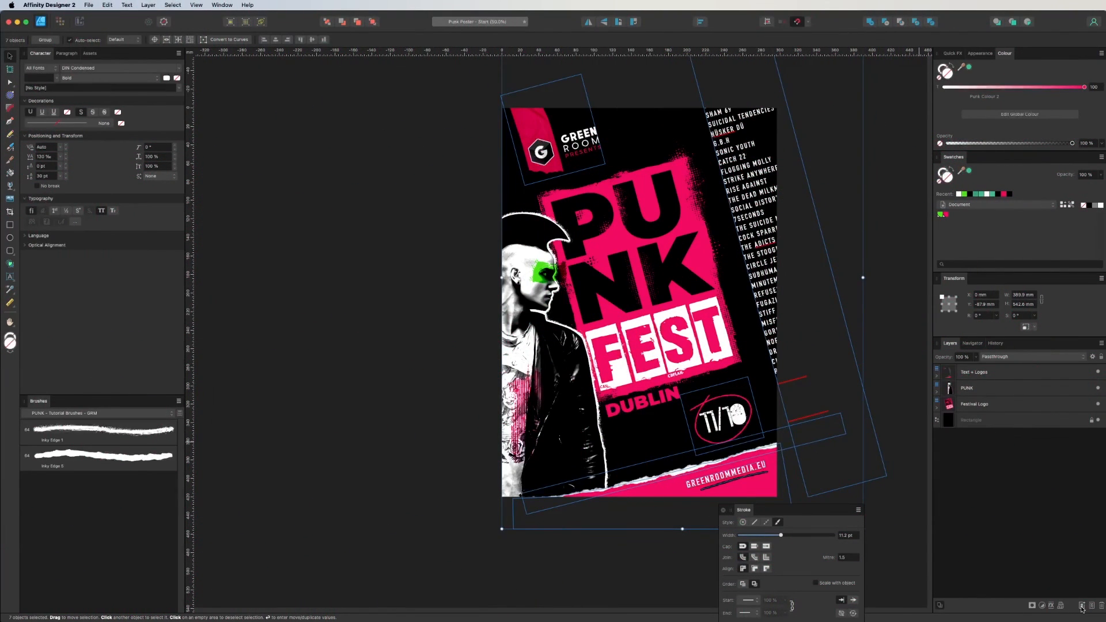
left_click(1082, 607)
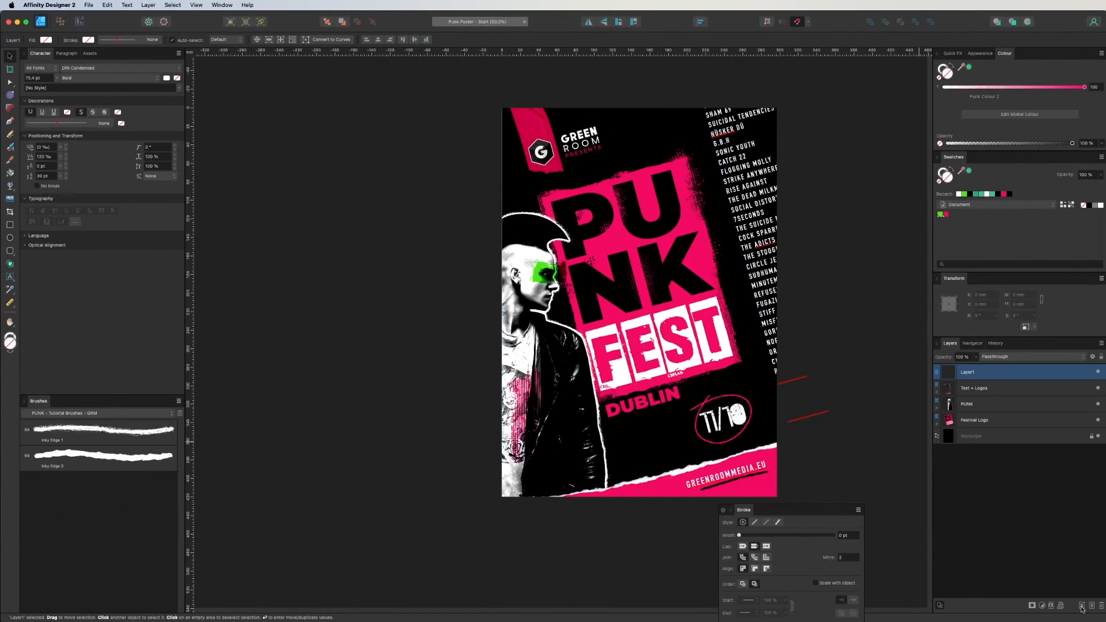
Step: Place the Folds - 4 Panel.jpg texture over the poster, rotate it to -90° and move it into the top layer, Layer1
left_click(578, 365)
left_click(206, 274)
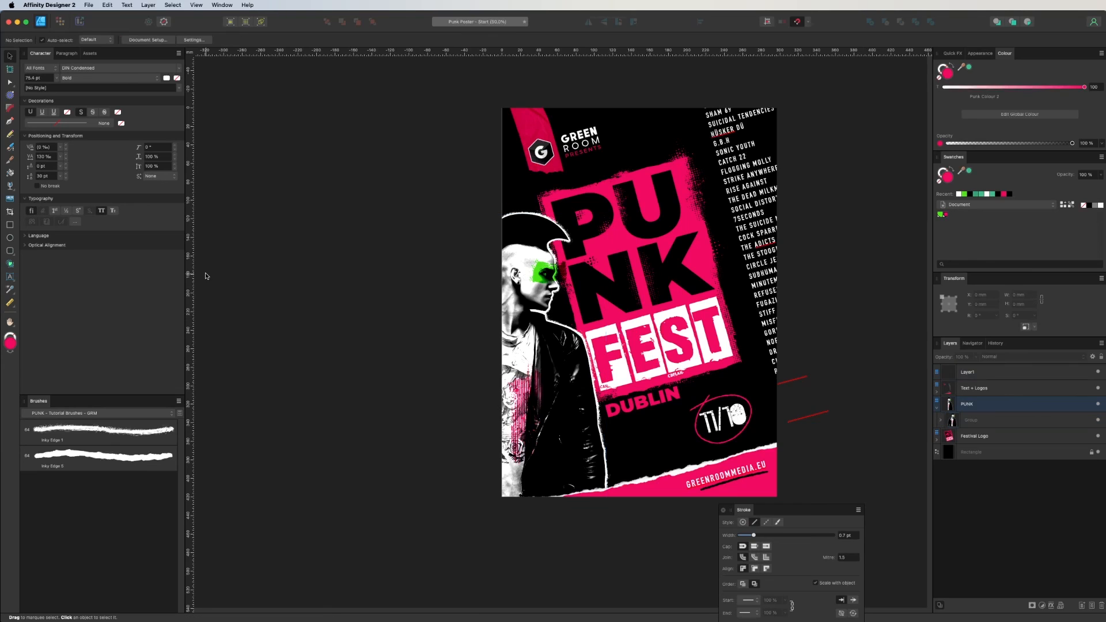
left_click(90, 53)
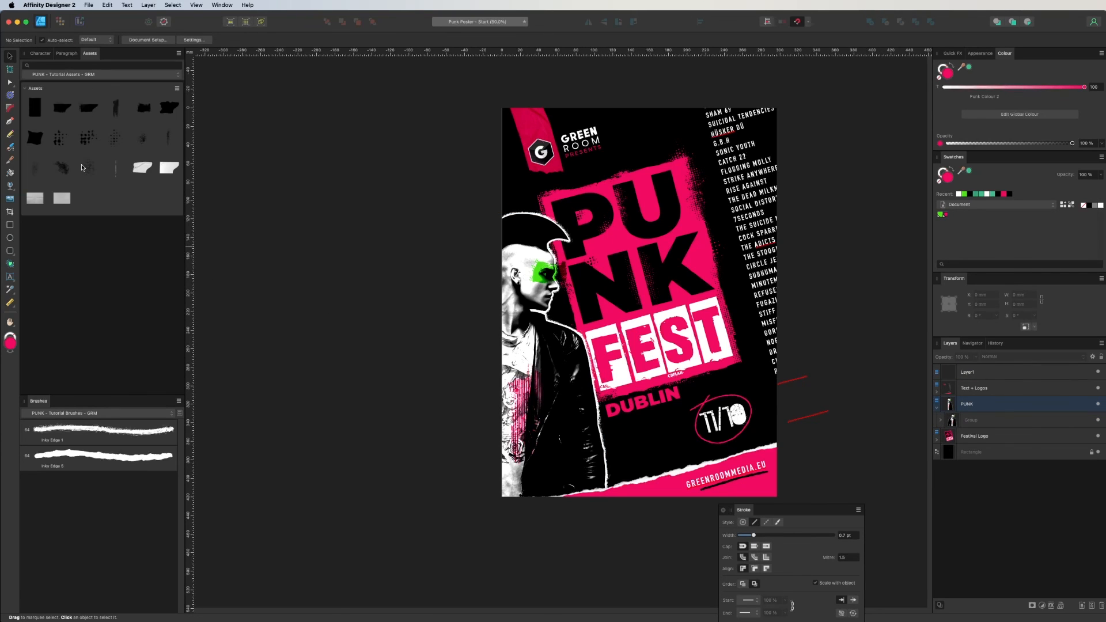
left_click_drag(72, 203, 648, 323)
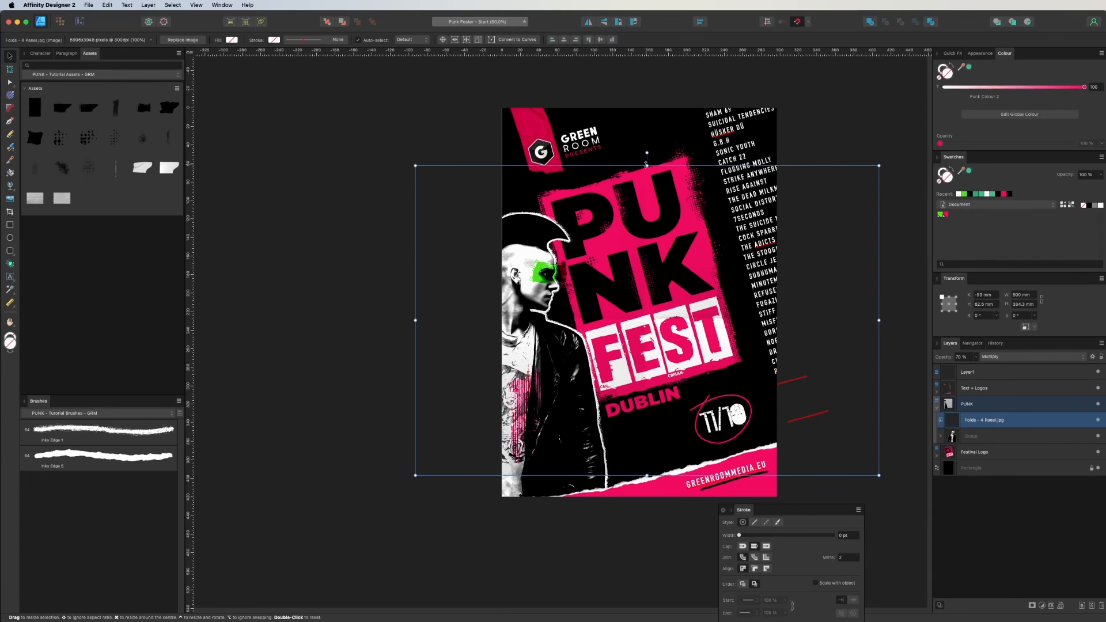
left_click_drag(647, 153, 948, 334)
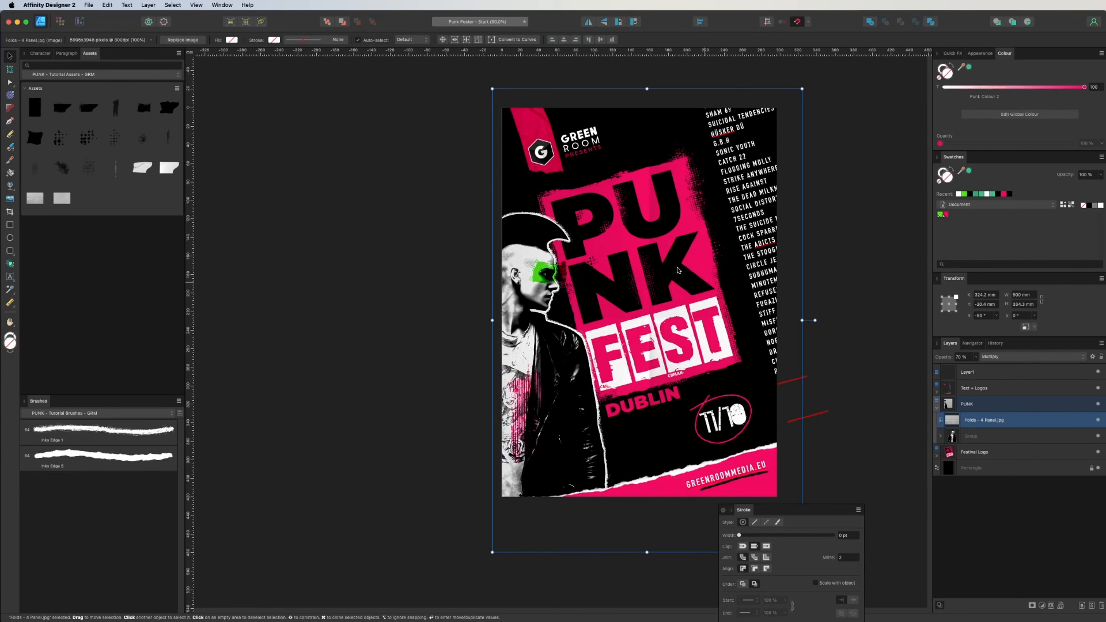
left_click_drag(953, 421, 942, 373)
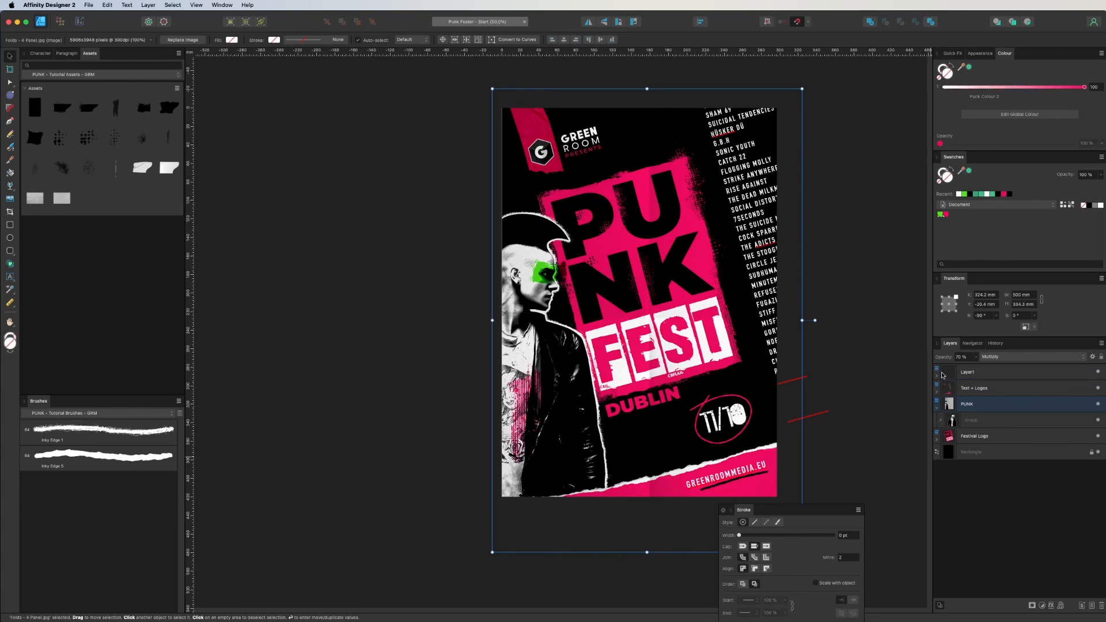
left_click(937, 375)
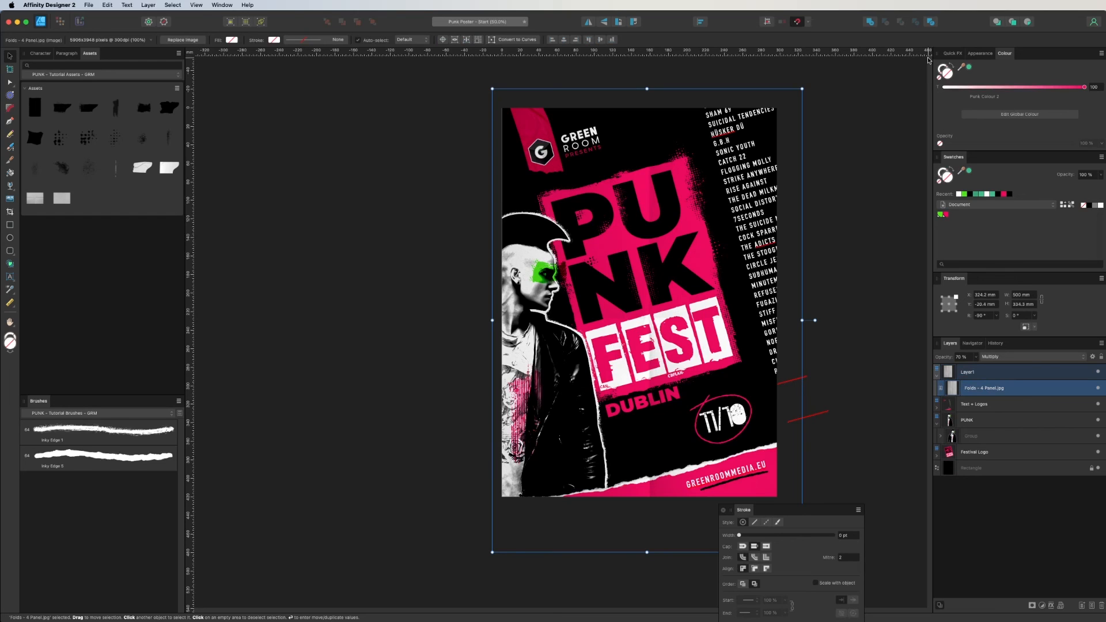
Step: Draw a green rectangle about 391.5 × 475 mm covering the poster and stack it beneath the Folds - 4 Panel.jpg image
key("m")
left_click_drag(458, 89, 821, 528)
left_click(964, 194)
left_click(975, 194)
left_click_drag(957, 385, 957, 410)
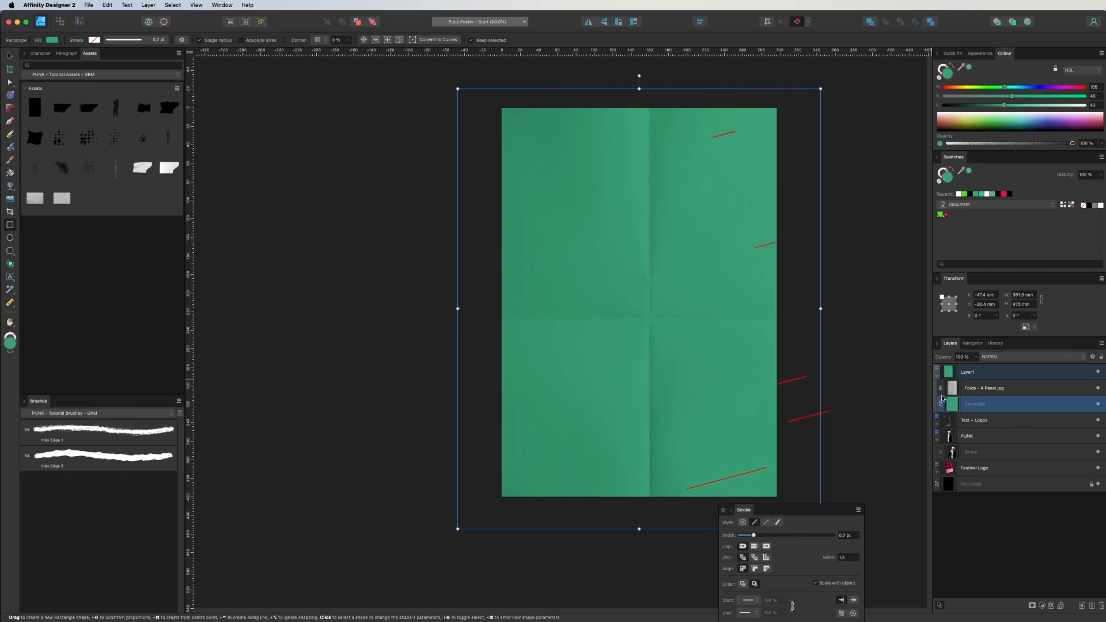
left_click(11, 56)
left_click(907, 291)
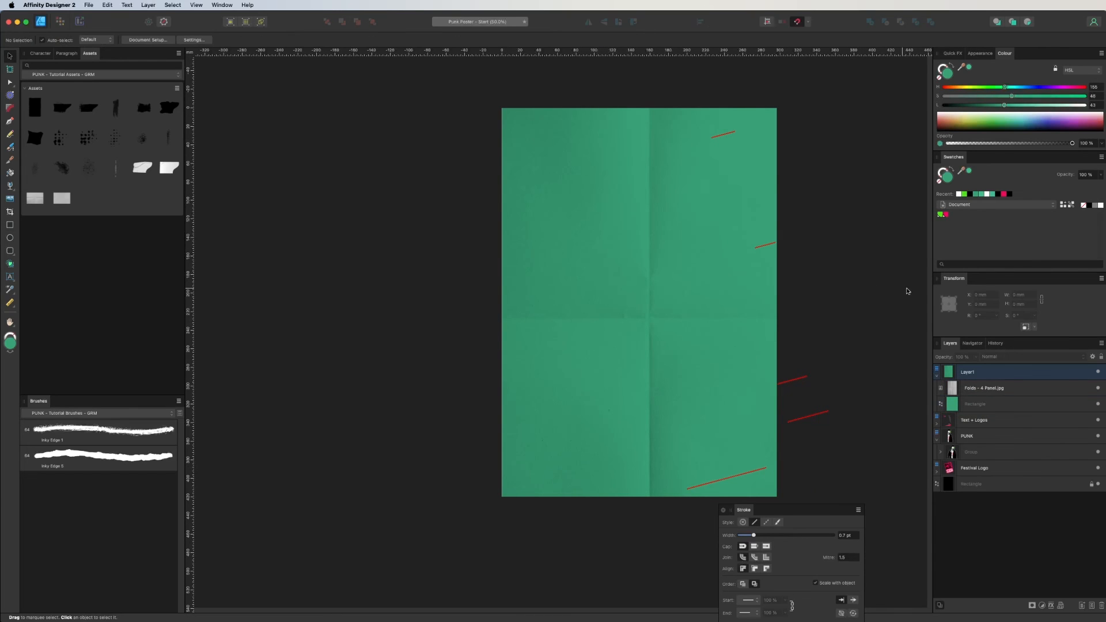
Step: Change the blend mode of the Folds - 4 Panel.jpg image to Linear Burn
left_click(983, 387)
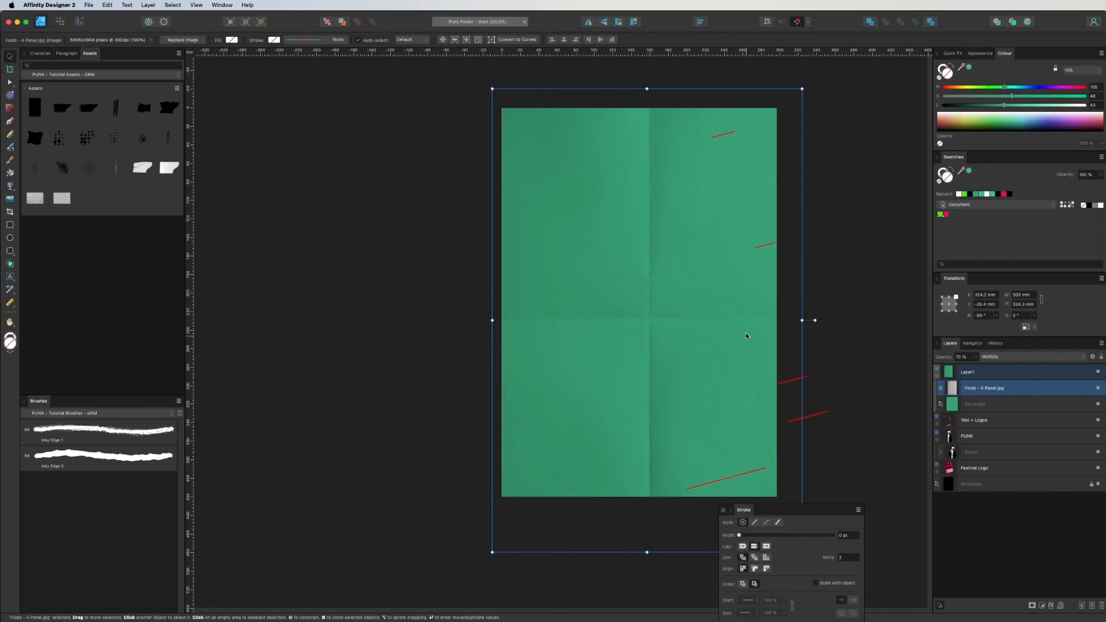
left_click(993, 357)
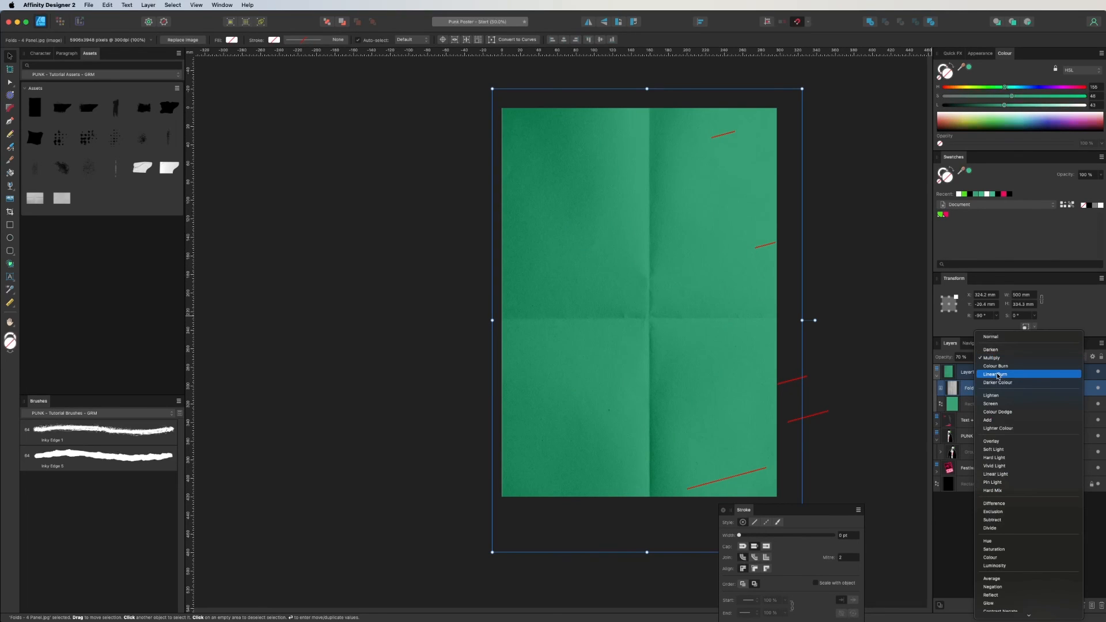
left_click(998, 375)
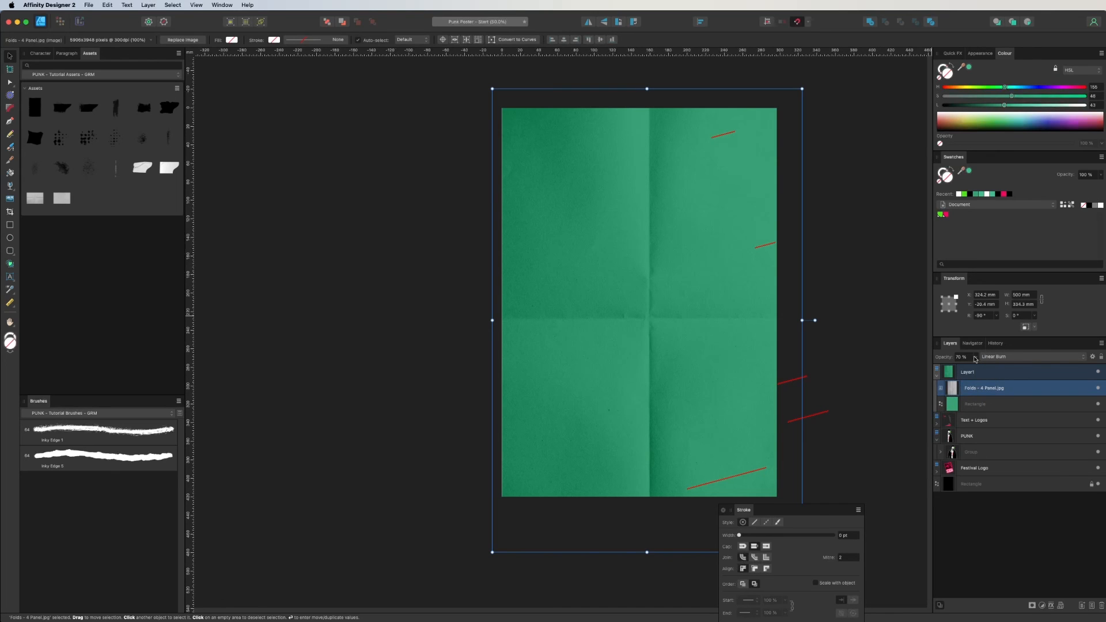
Step: Hide the folds image, place the Grunge 2.jpg texture above the rectangle, rotate it to -90° and position it over the whole poster
left_click(961, 406)
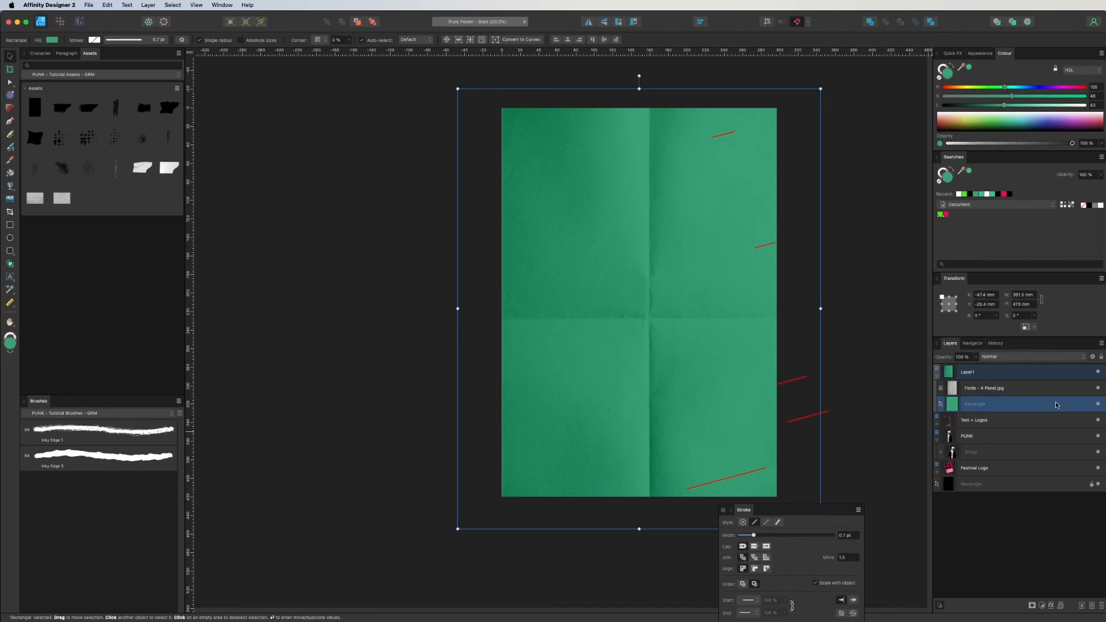
left_click(1098, 389)
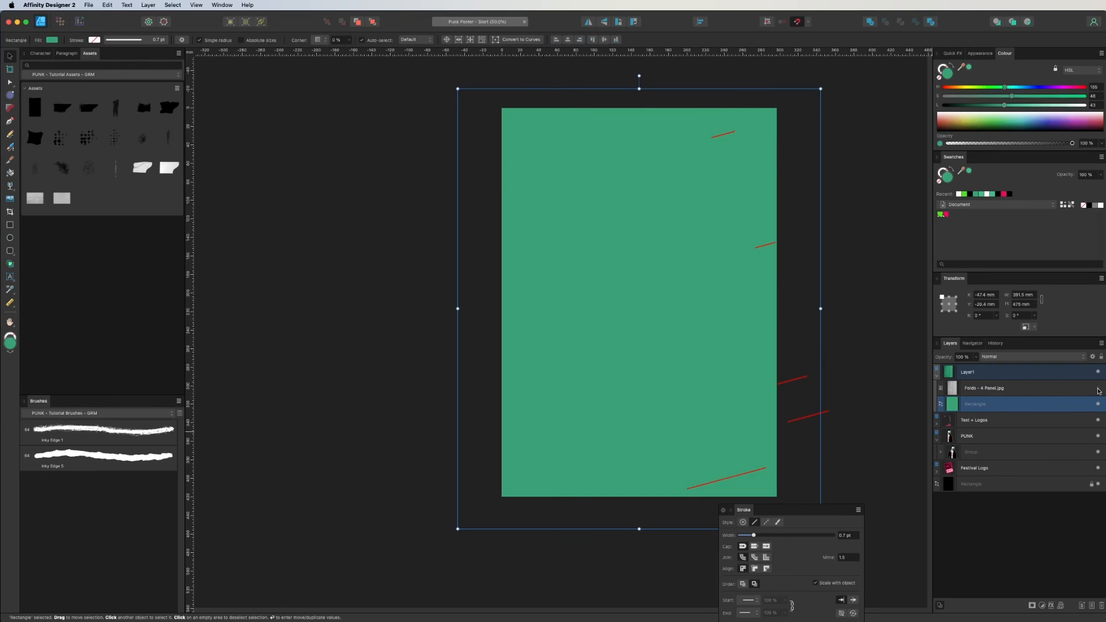
left_click_drag(72, 199, 661, 287)
key("super+minus")
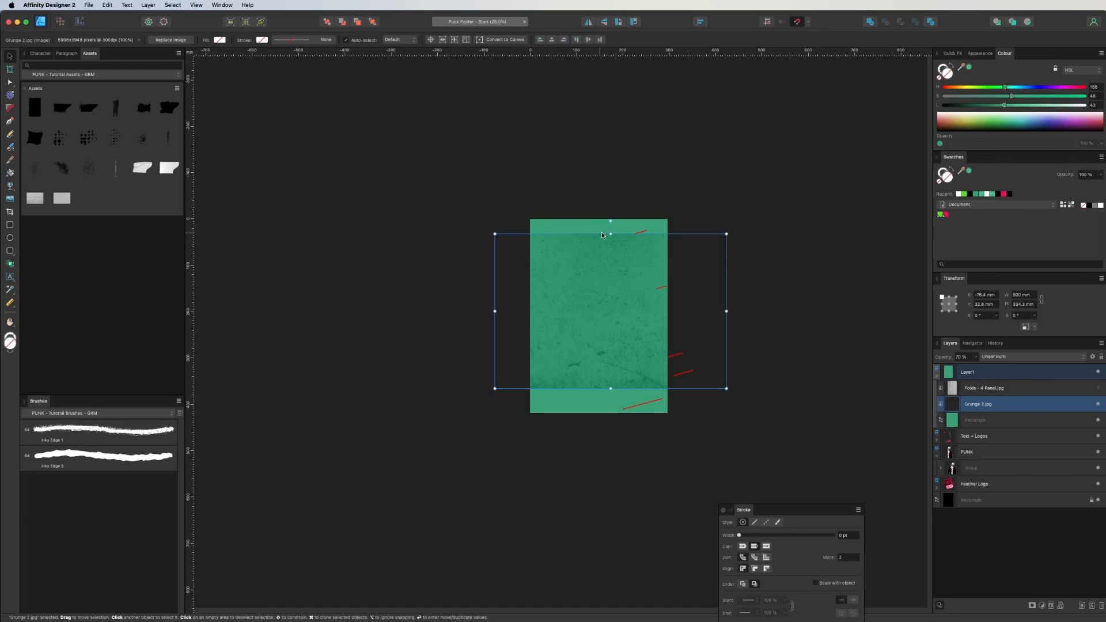
left_click_drag(609, 218, 763, 314)
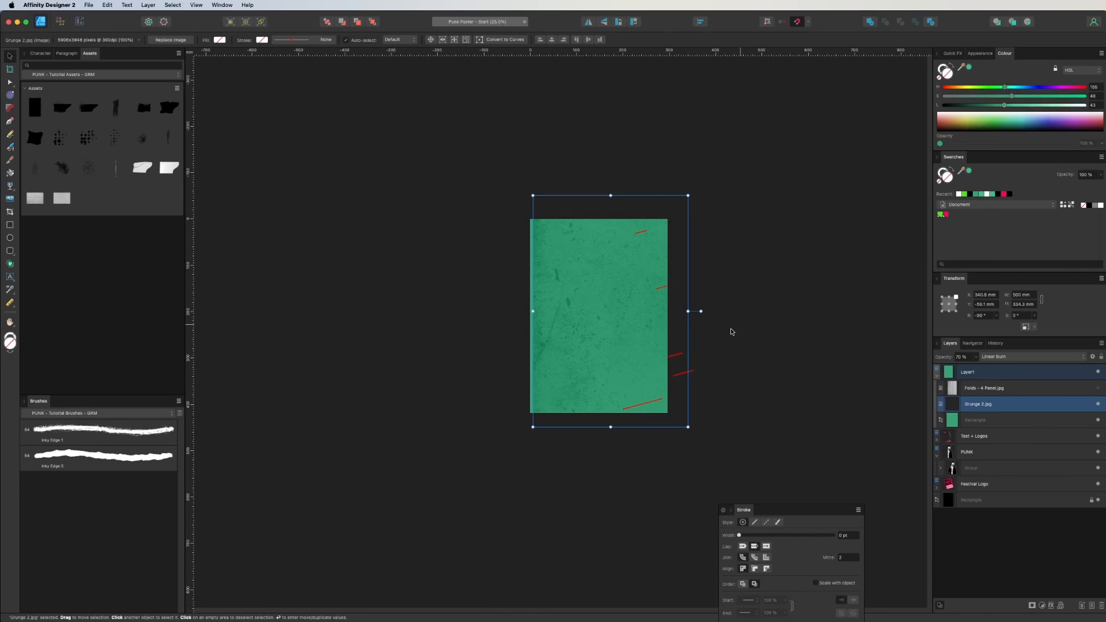
key("super+plus")
key("super+plus")
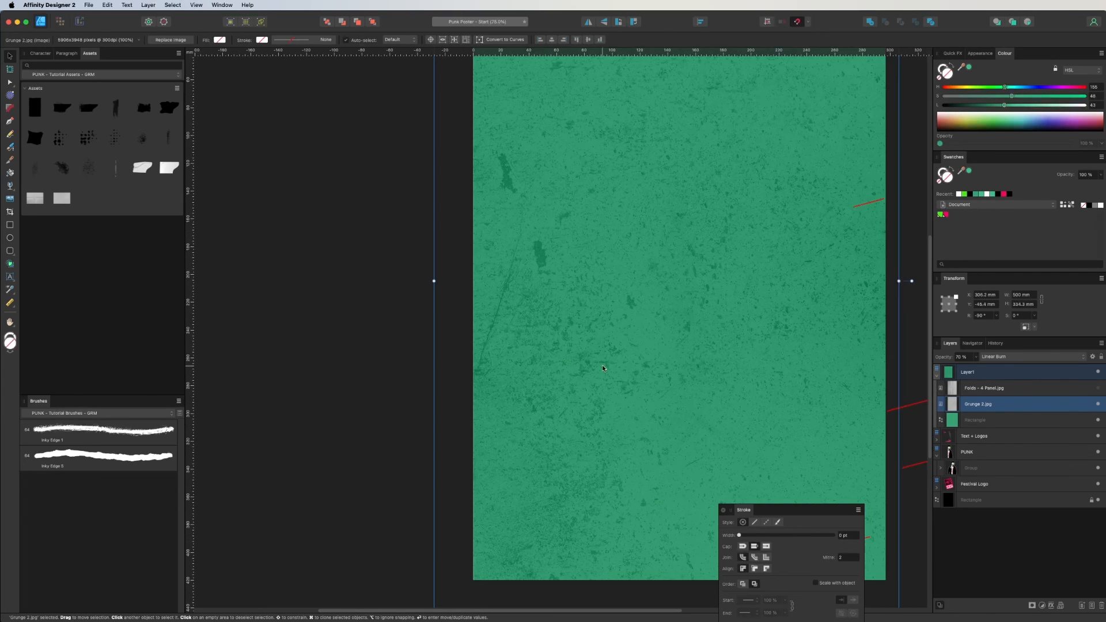
key("super+minus")
key("super+plus")
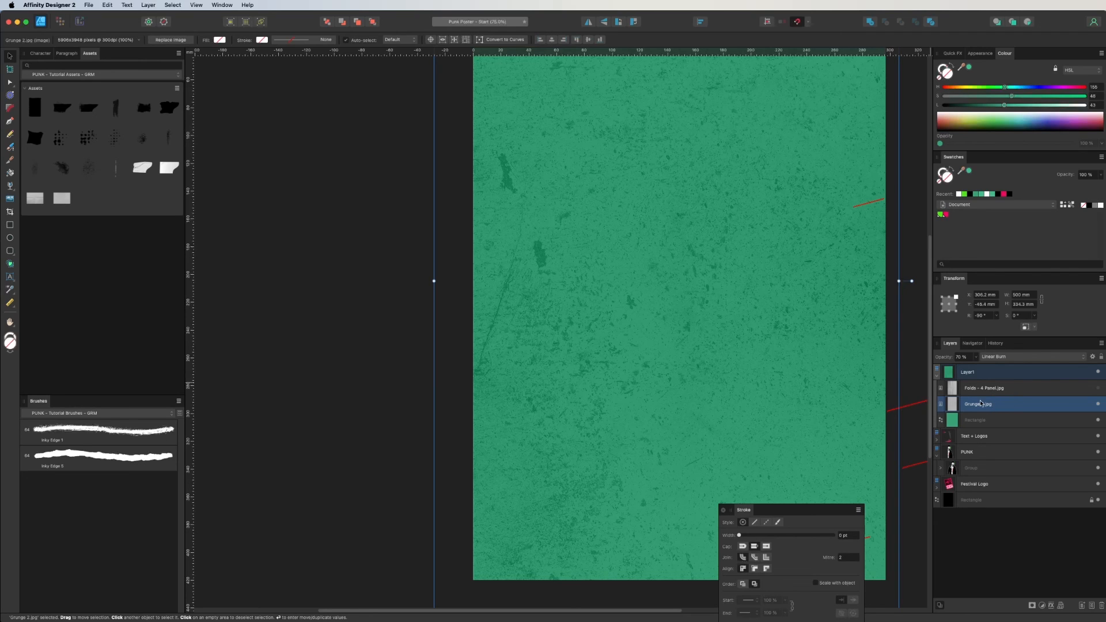
Step: Delete the green rectangle from Layer1 and make the Folds - 4 Panel.jpg image visible again
left_click(981, 419)
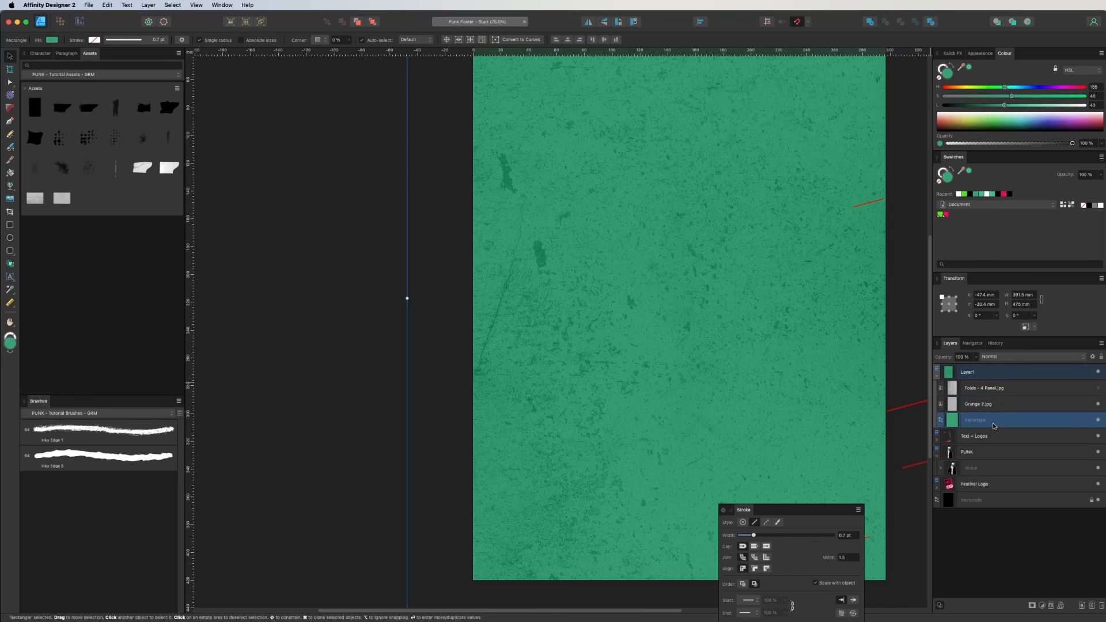
key("Delete")
key("super+minus")
key("super+plus")
left_click(974, 372)
left_click(983, 389)
left_click(977, 404)
left_click(1097, 389)
left_click(971, 422)
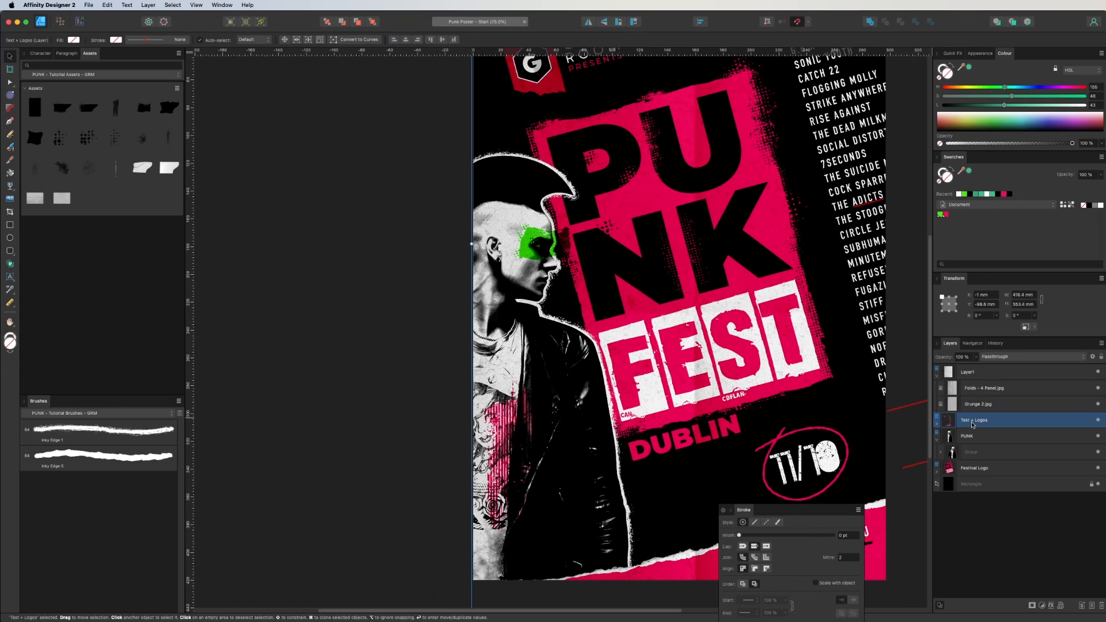
Step: Set the Grunge 2.jpg texture to the Lighten blend mode at 22% opacity
left_click(978, 404)
left_click(1004, 357)
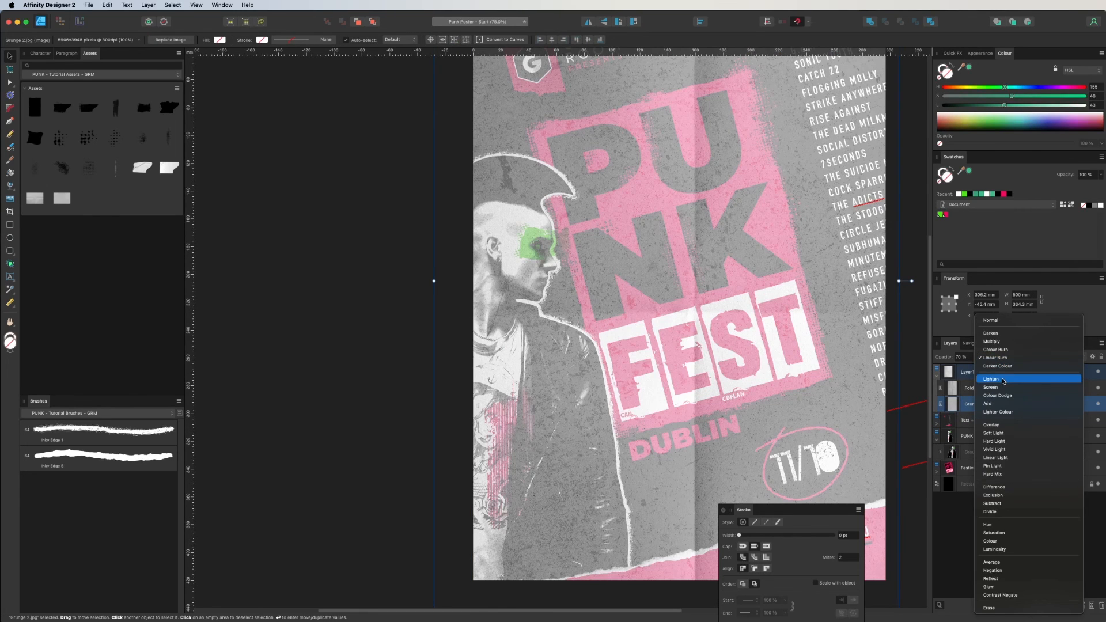
left_click(1002, 379)
left_click(975, 360)
left_click_drag(976, 367, 965, 367)
mouse_move(950, 367)
left_mouse_down()
mouse_move(929, 367)
mouse_move(942, 365)
left_mouse_up()
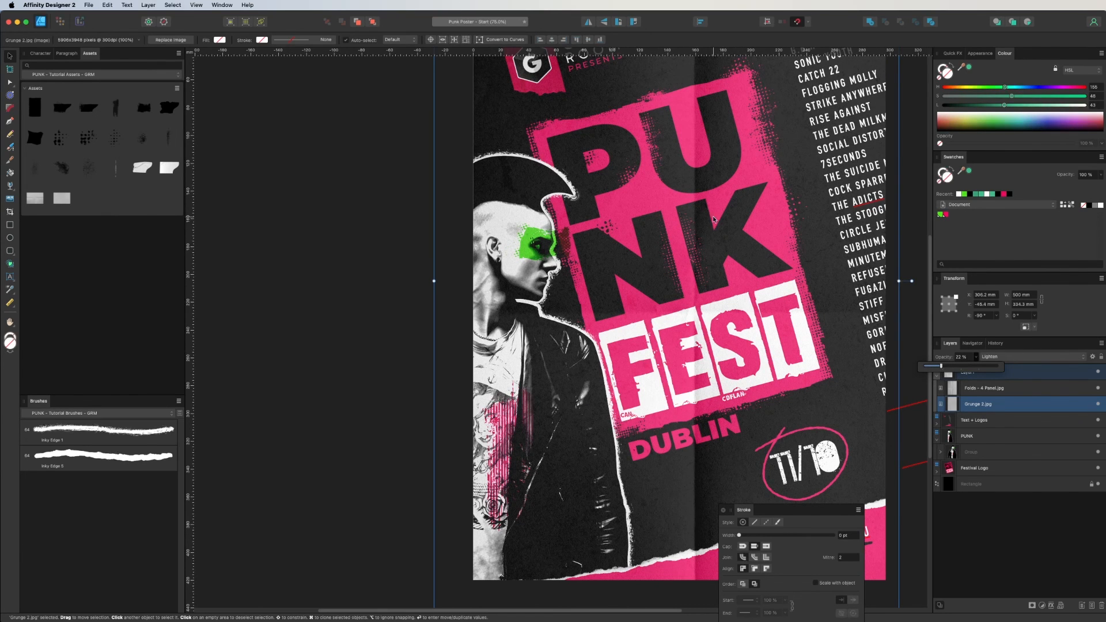
key("super+minus")
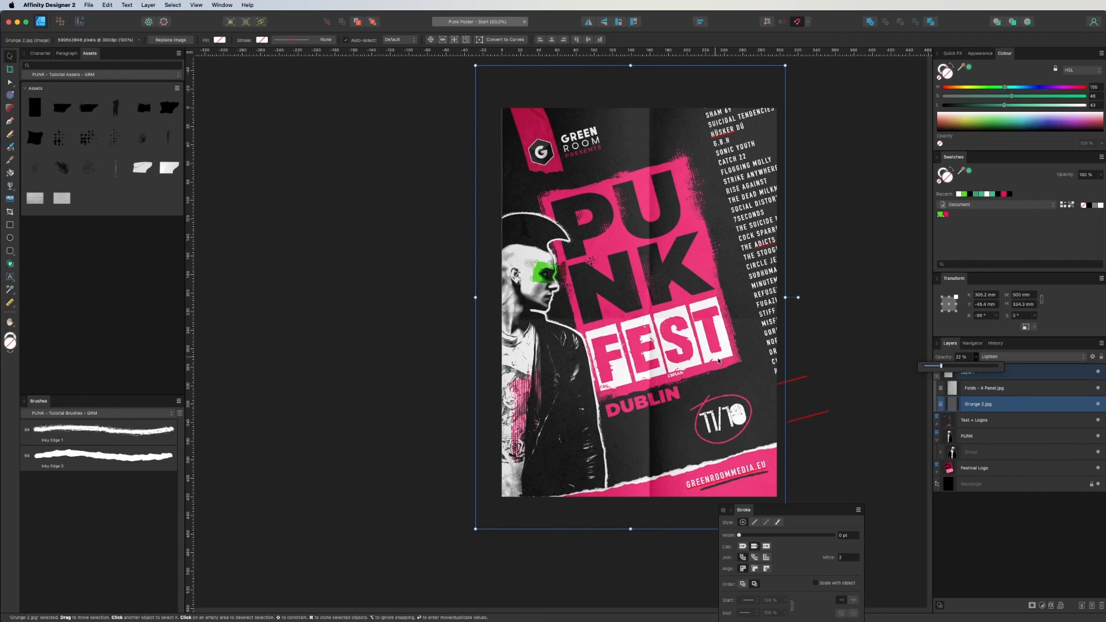
Step: Raise the opacity of the Folds - 4 Panel.jpg image to 100%
left_click(952, 391)
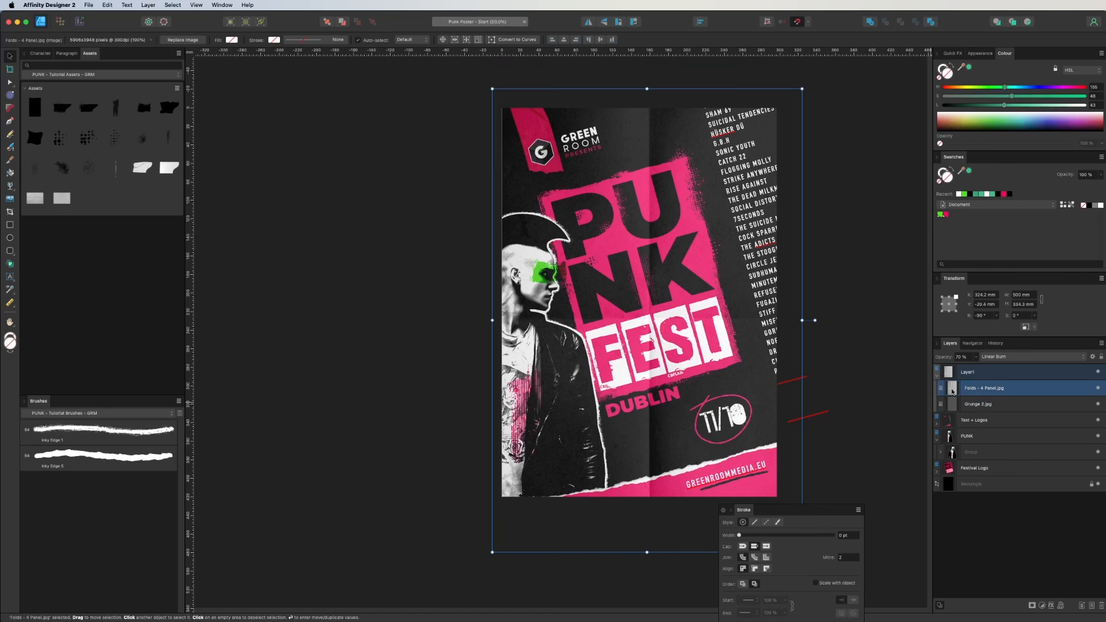
left_click(975, 357)
left_click_drag(975, 366, 1028, 366)
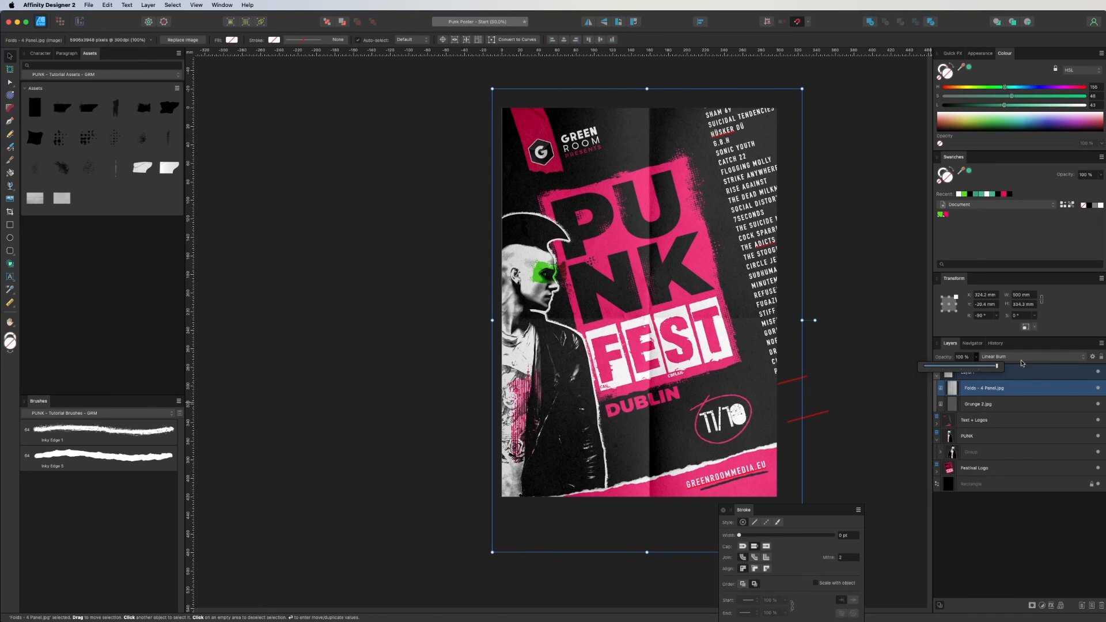
left_click(952, 388)
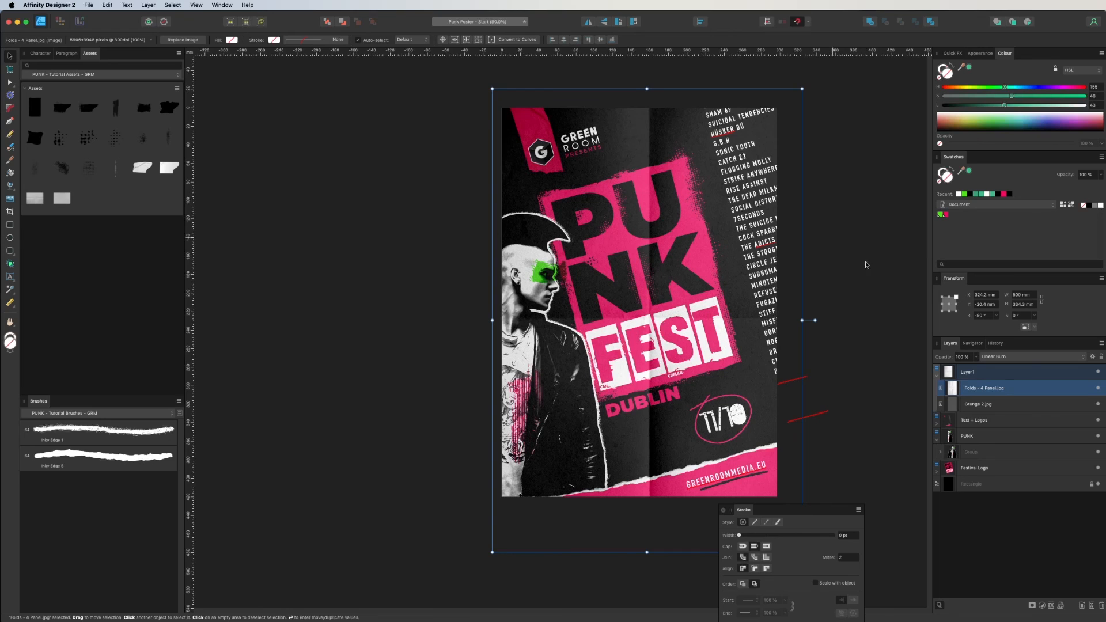
Step: Try rotating the Folds - 4 Panel.jpg image 15° counterclockwise to follow the poster's tilt
left_click_drag(815, 320, 809, 277)
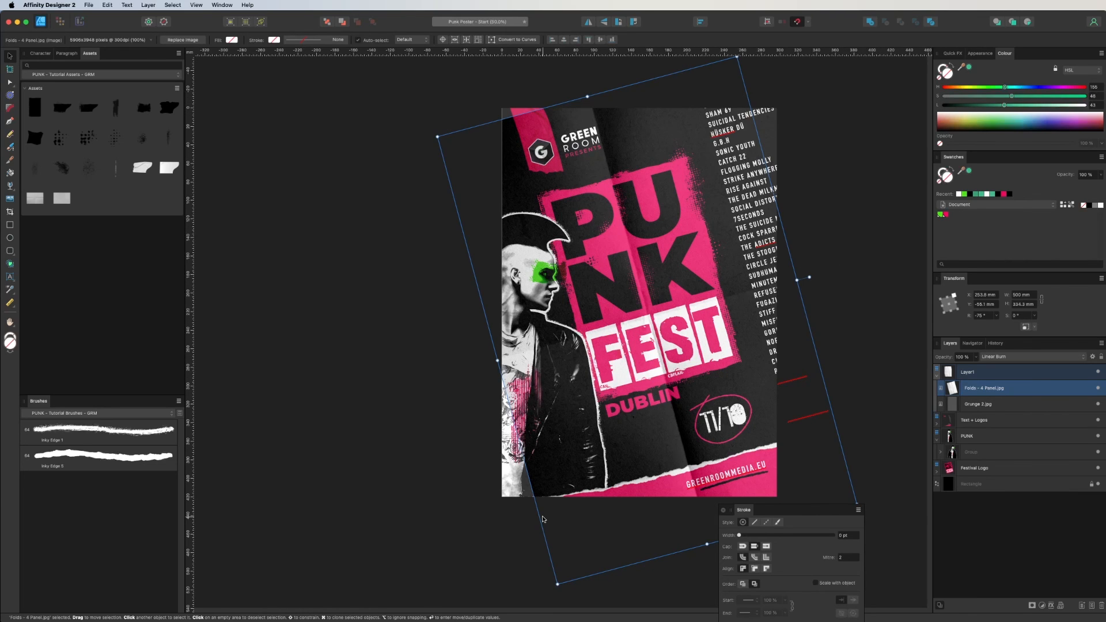
key("super+z")
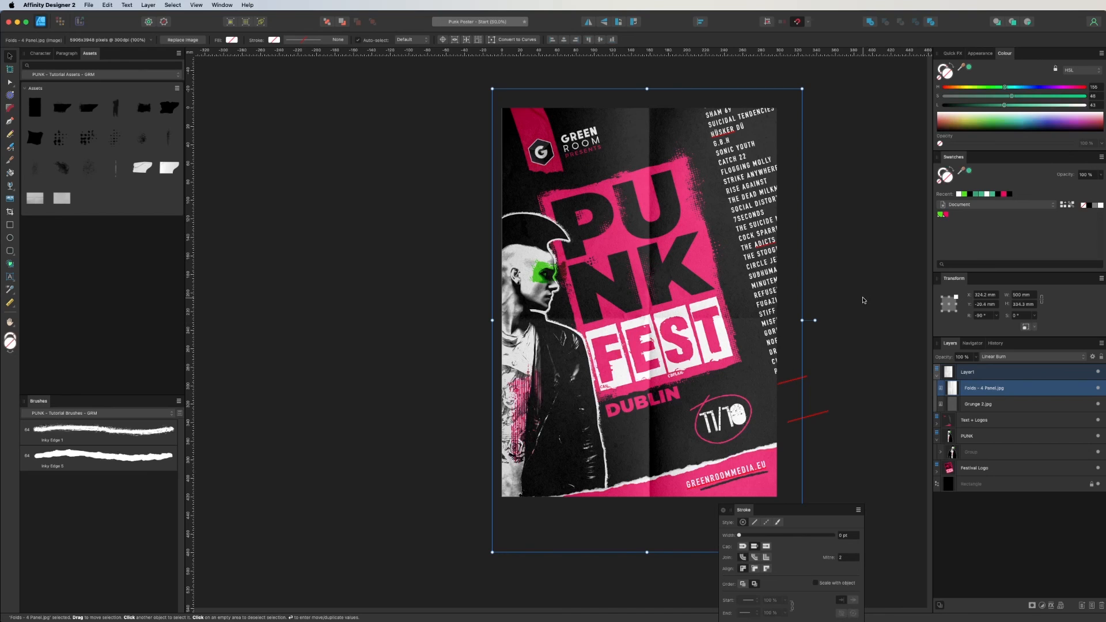
Step: Shift the Folds - 4 Panel.jpg image slightly upward to a Y position of about -24.2 mm
key("super")
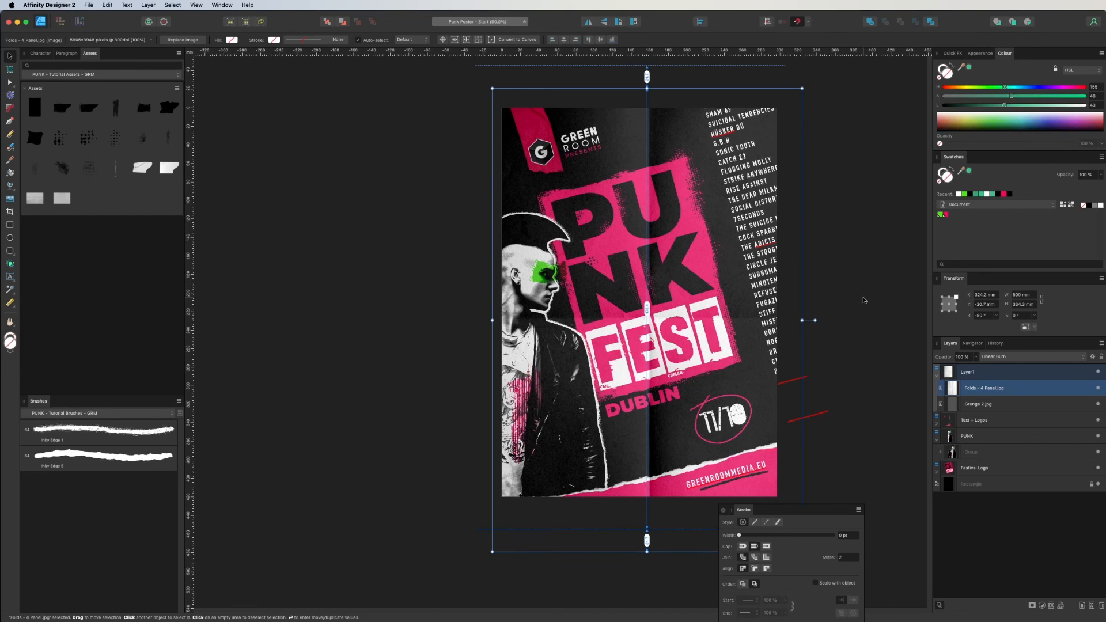
left_click_drag(570, 329, 570, 325)
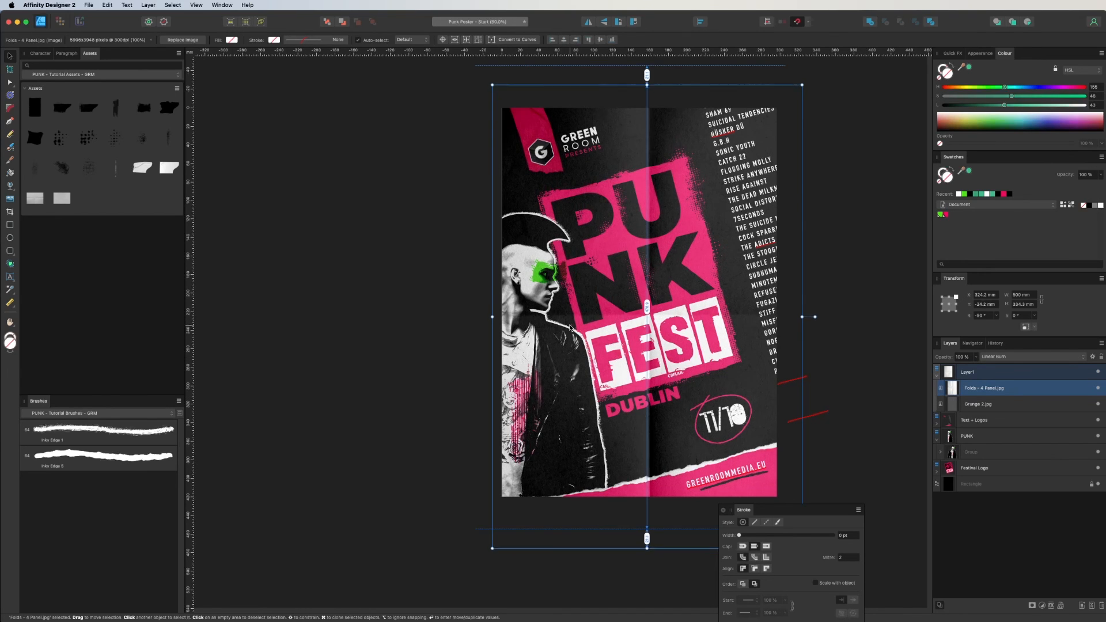
left_click(852, 296)
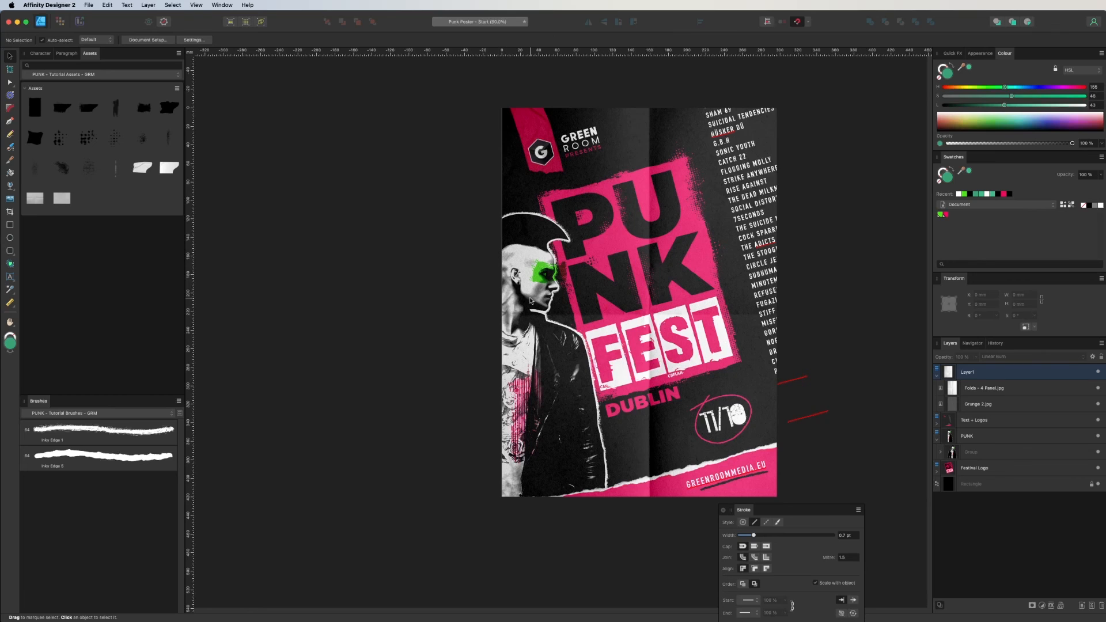
Step: Fine-tune the Grunge 2.jpg texture's opacity to 23%
key("super+equal")
key("super+minus")
left_click_drag(724, 336, 776, 334)
left_click(954, 404)
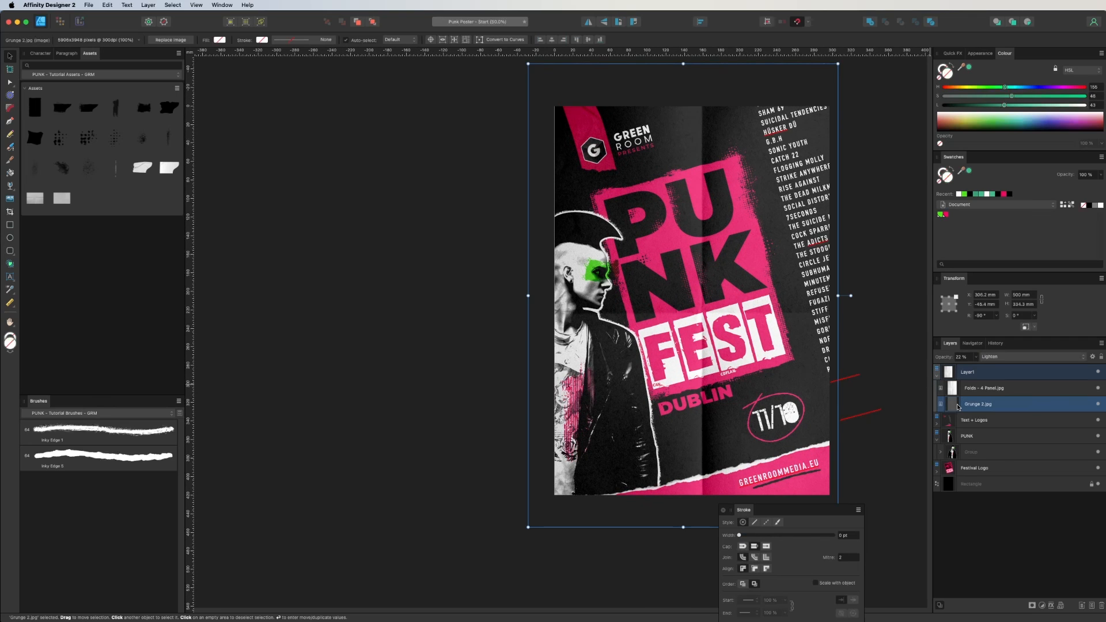
left_click(976, 357)
mouse_move(977, 367)
left_mouse_down()
mouse_move(994, 367)
mouse_move(976, 366)
left_mouse_up()
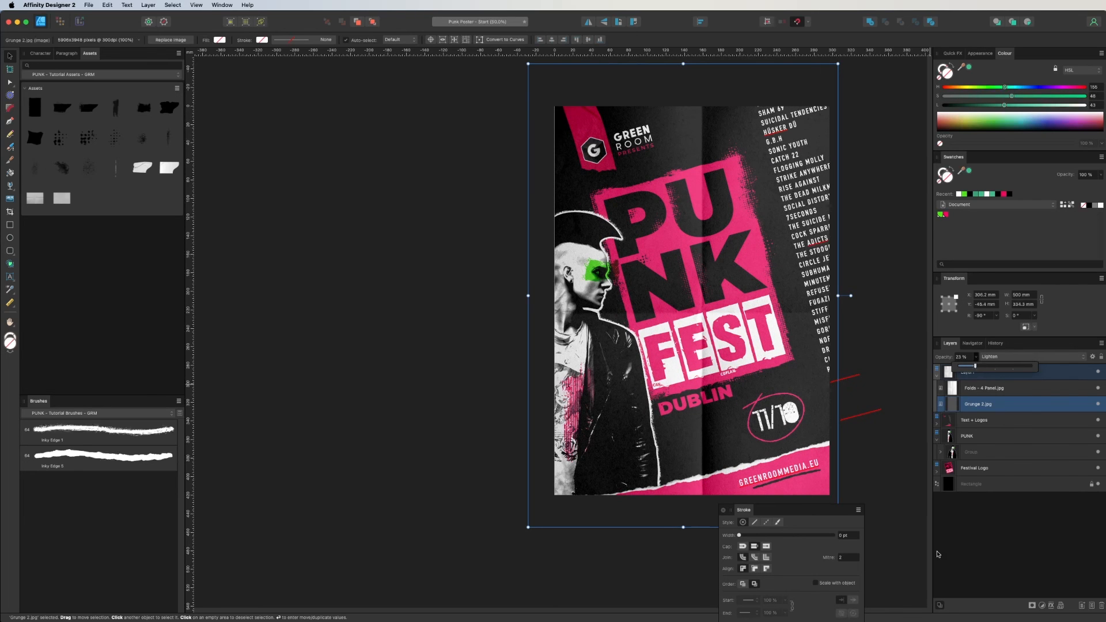
left_click(902, 473)
Step: Rename Layer1, which holds the folds and grunge images, as TEXTURES
double_click(963, 371)
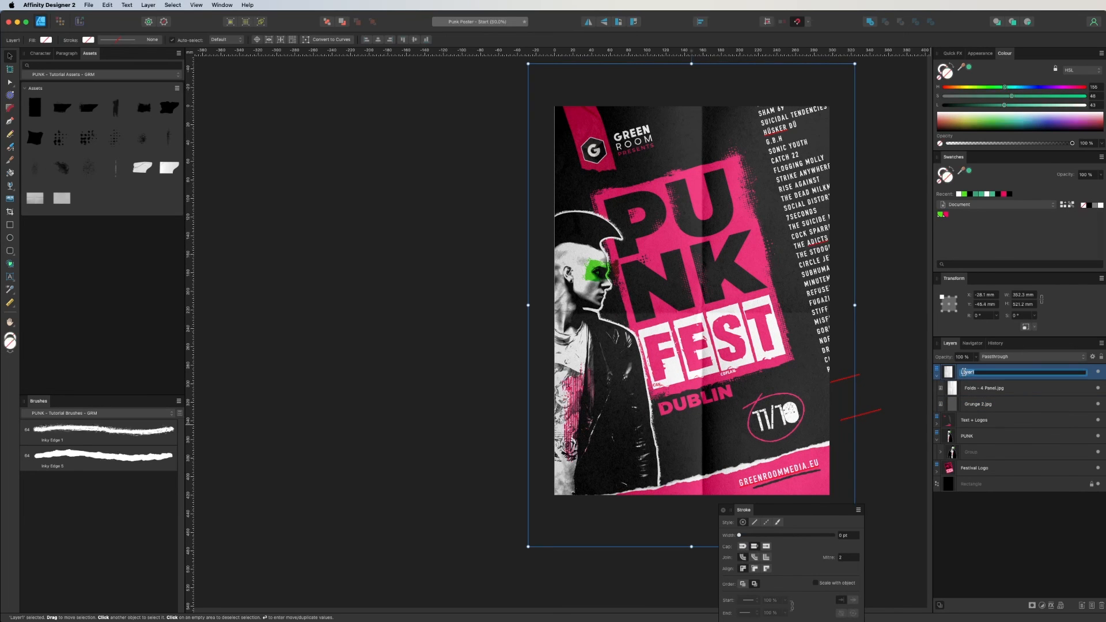
type("TEXCTURES")
key("BackSpace")
key("BackSpace")
key("BackSpace")
key("BackSpace")
key("BackSpace")
key("BackSpace")
type("TURES")
key("Return")
Step: Lock and collapse the TEXTURES layer
left_click(1090, 372)
left_click(936, 375)
left_click(973, 489)
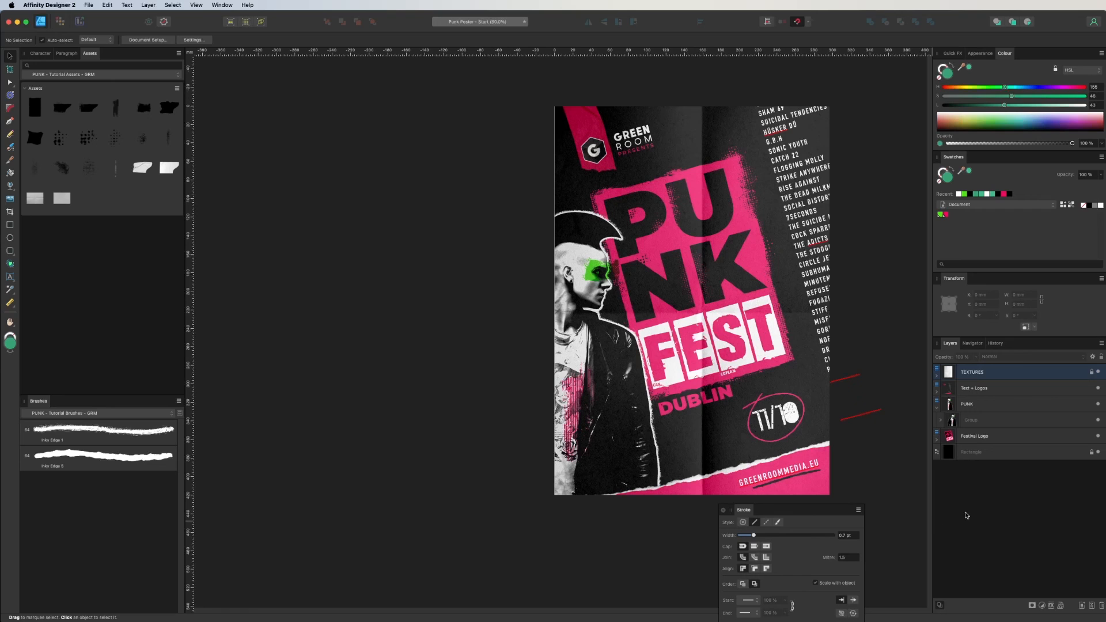
Step: Move the GRM Presents group out of the Text + Logos layer and place it above the TEXTURES layer
left_click(951, 390)
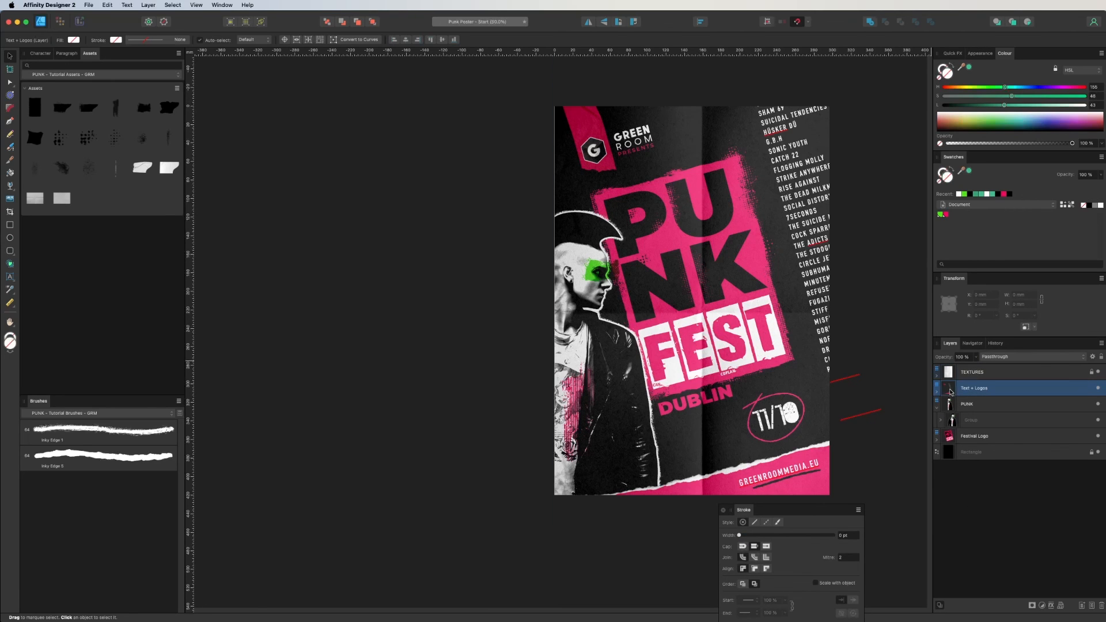
left_click(936, 392)
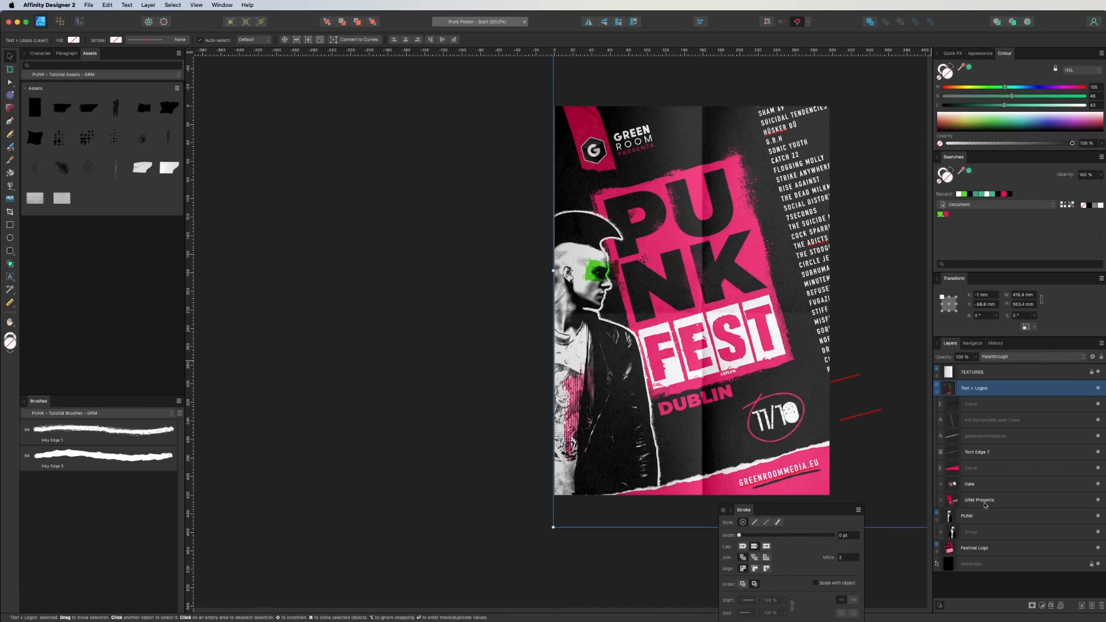
left_click_drag(985, 505, 947, 367)
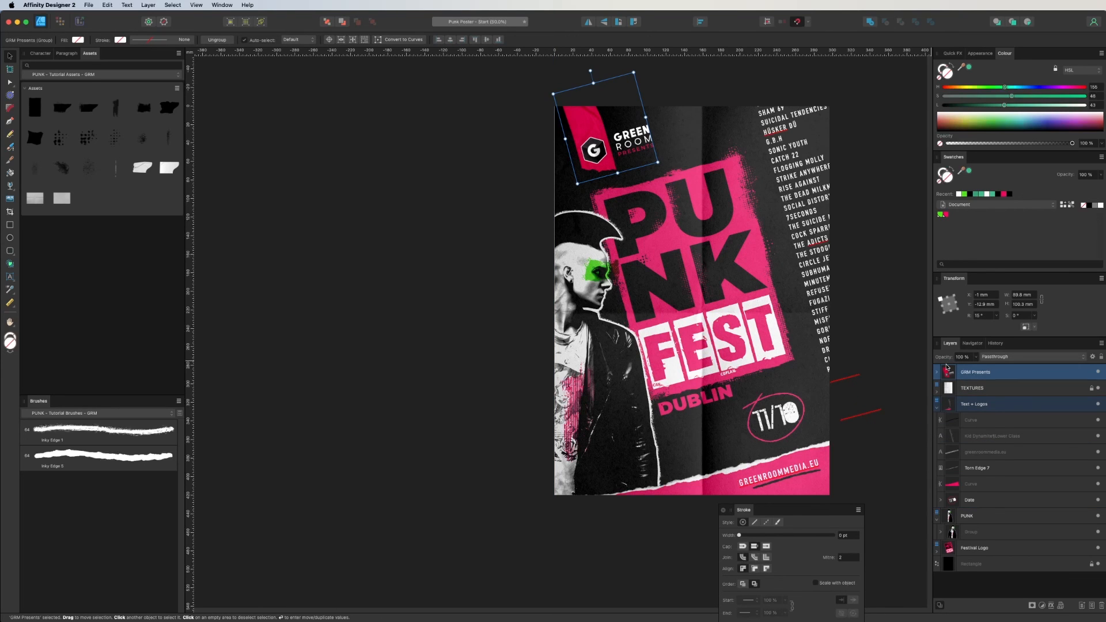
left_click(627, 97)
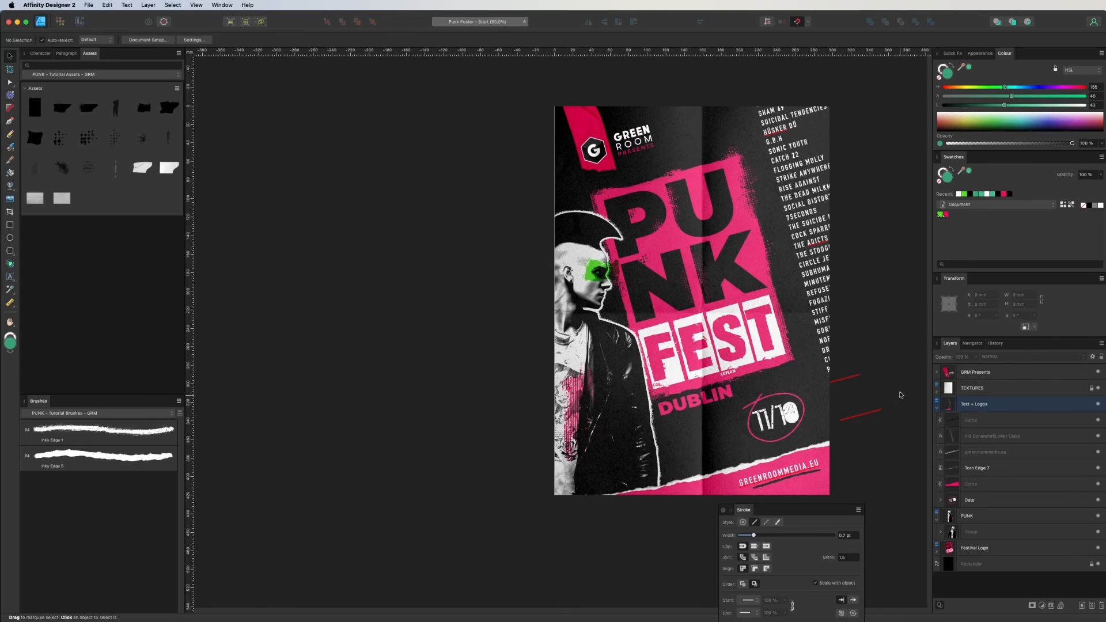
Step: Soften the colour overlay on the masking tape behind the Green Room logo, reducing saturation to 71 and raising lightness slightly
key("super+minus")
key("super+minus")
key("super+equal")
key("super+equal")
key("super+equal")
scroll(429, 365, "up", 5)
left_click(605, 170)
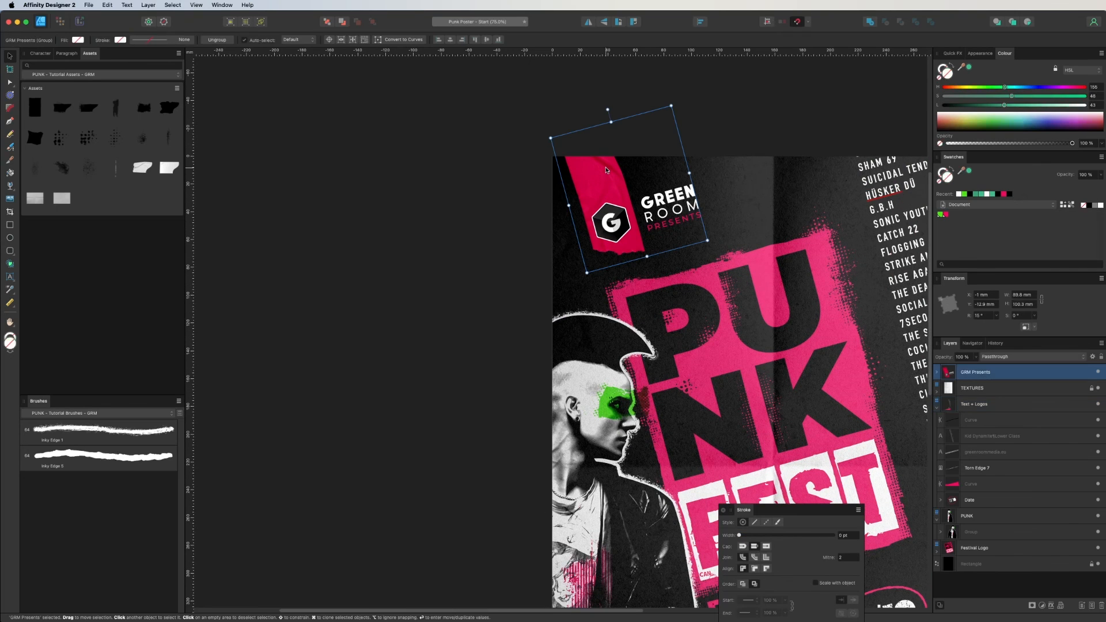
left_click(936, 372)
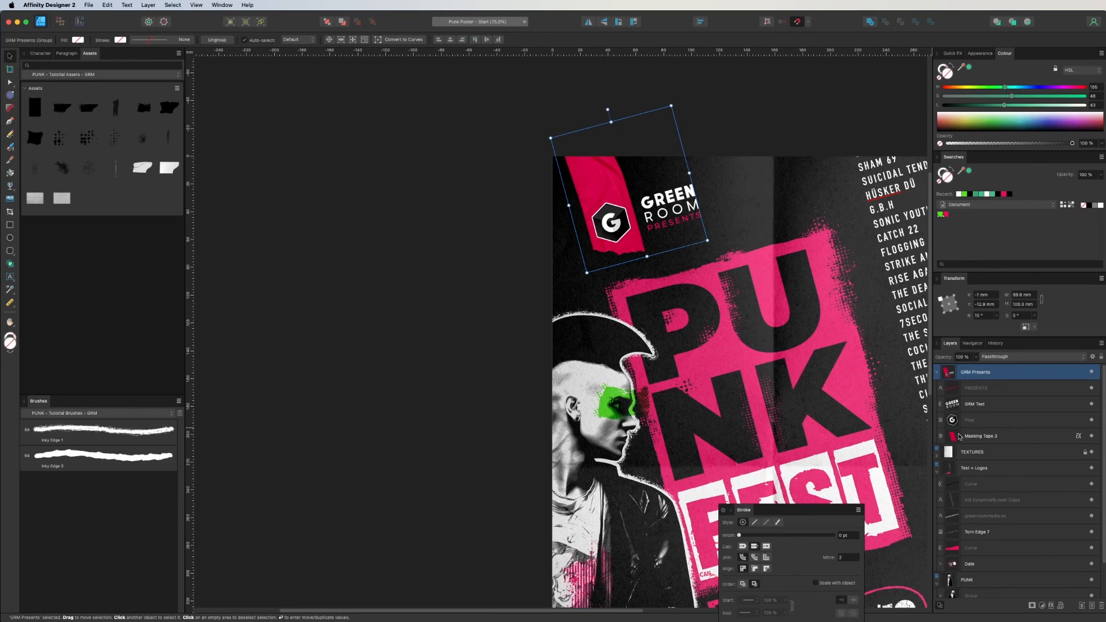
left_click(956, 439)
left_click(1079, 436)
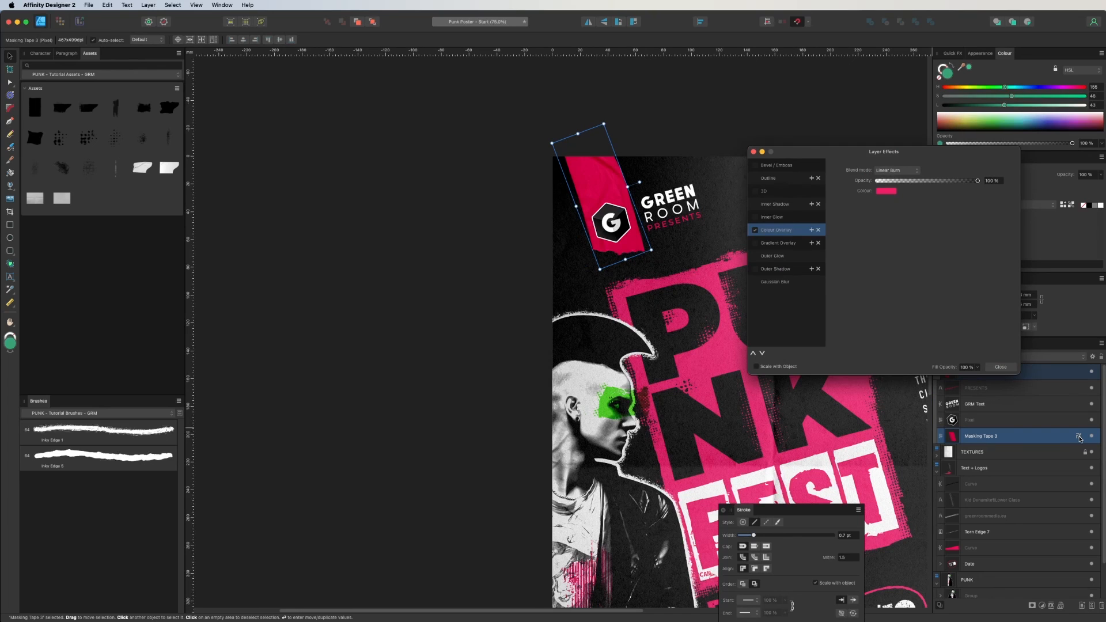
left_click(886, 191)
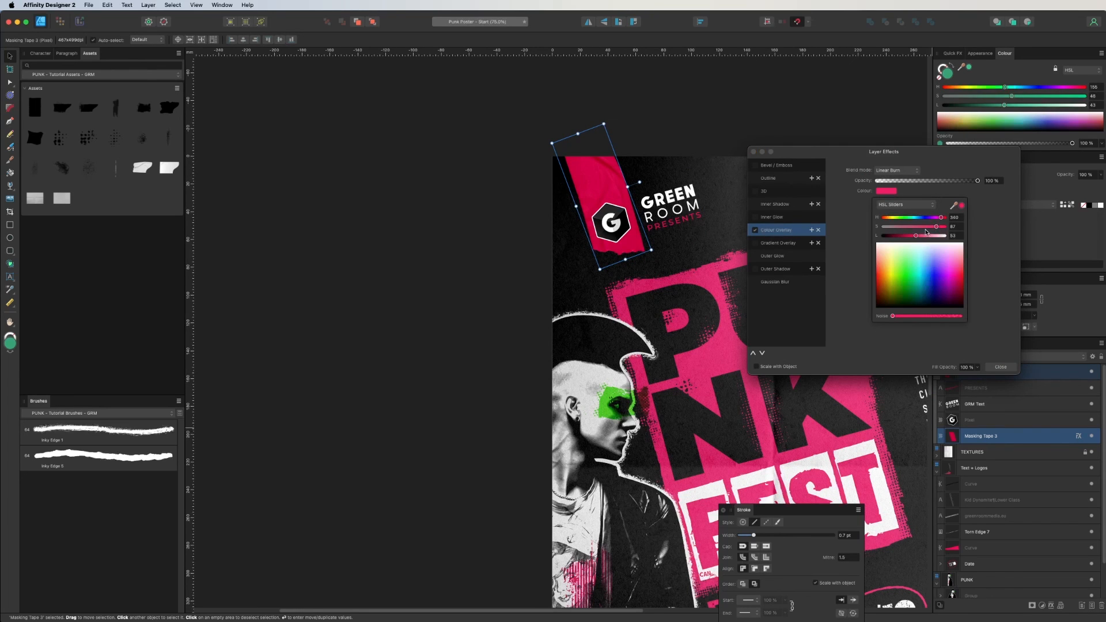
left_click_drag(936, 226, 928, 227)
left_click_drag(917, 238, 919, 240)
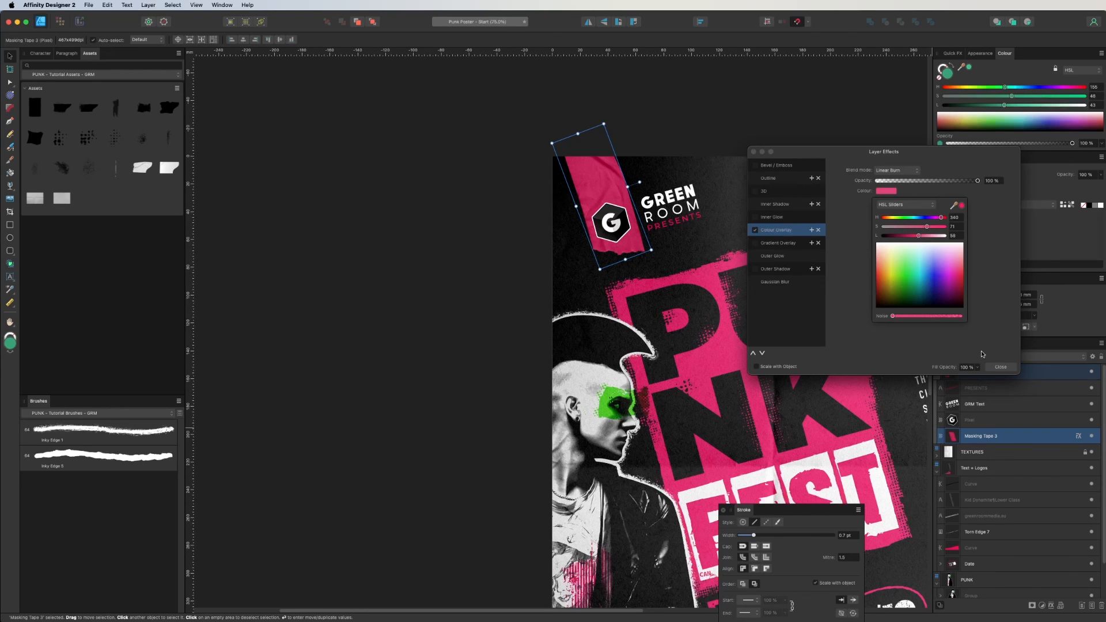
left_click(1000, 367)
left_click(370, 432)
key("super+0")
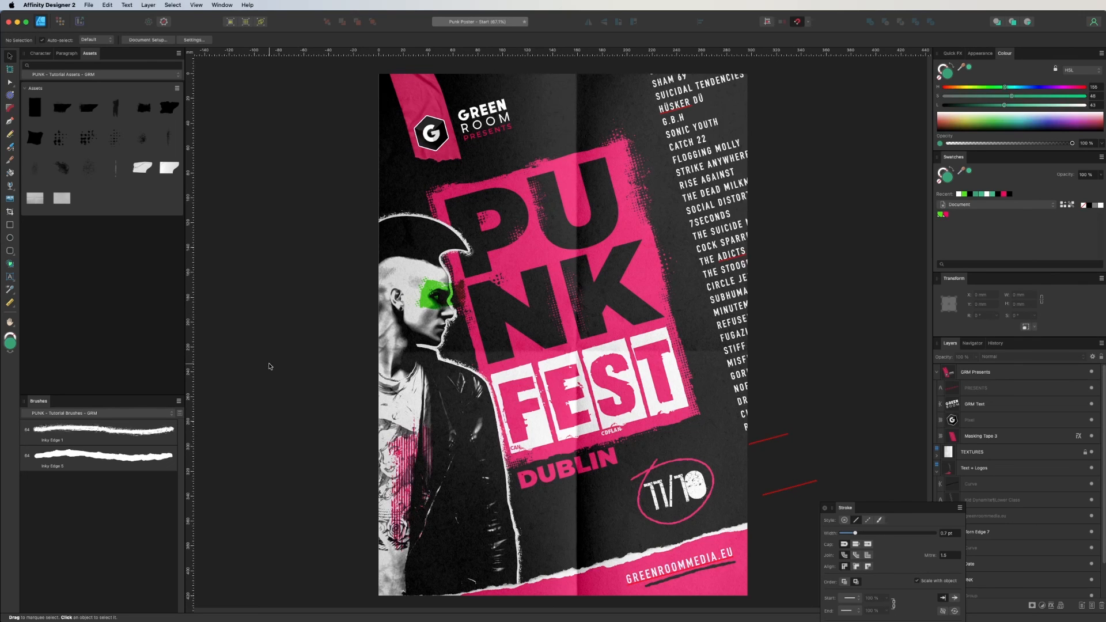
Step: Raise the Exposure adjustment on the punk figure's photo slightly, to about 1.98
scroll(1034, 419, "down", 3)
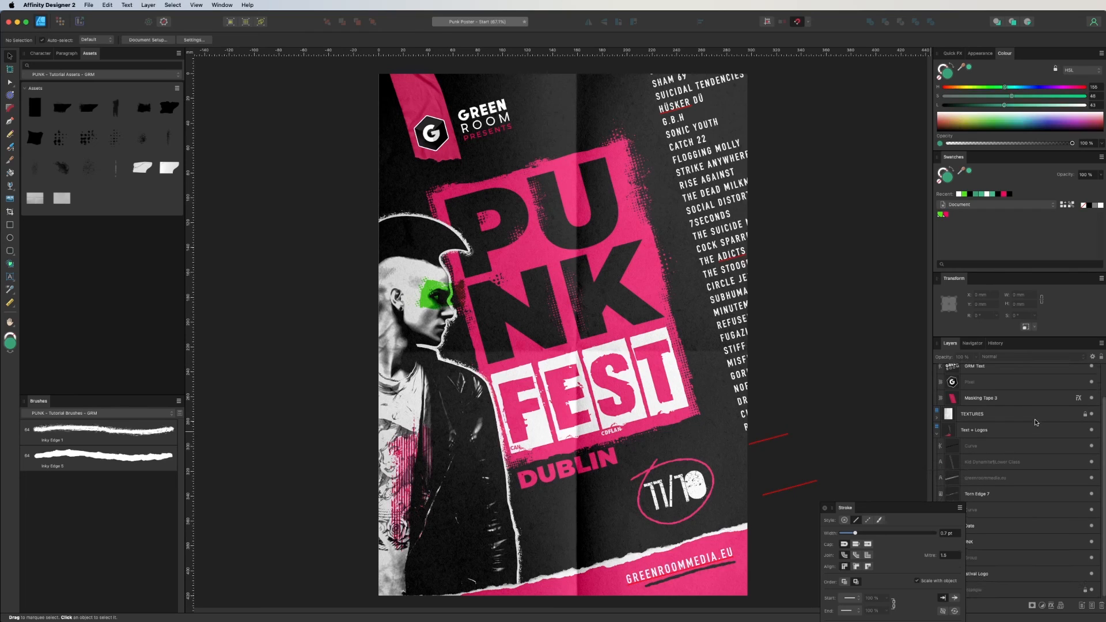
mouse_move(921, 510)
left_mouse_down()
mouse_move(838, 519)
mouse_move(855, 526)
left_mouse_up()
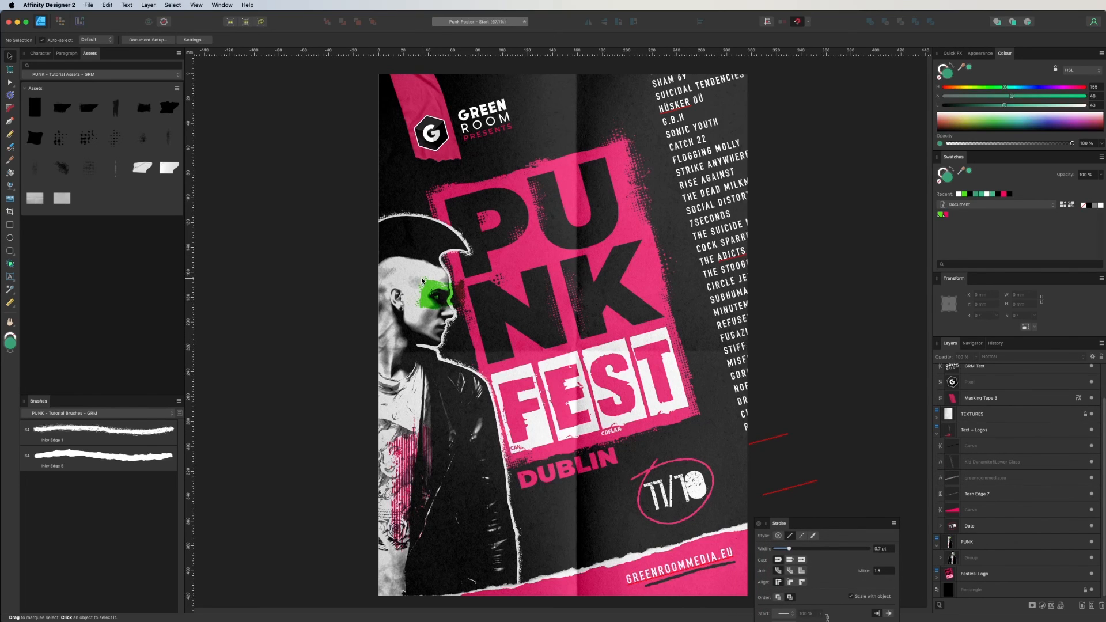
left_click(941, 558)
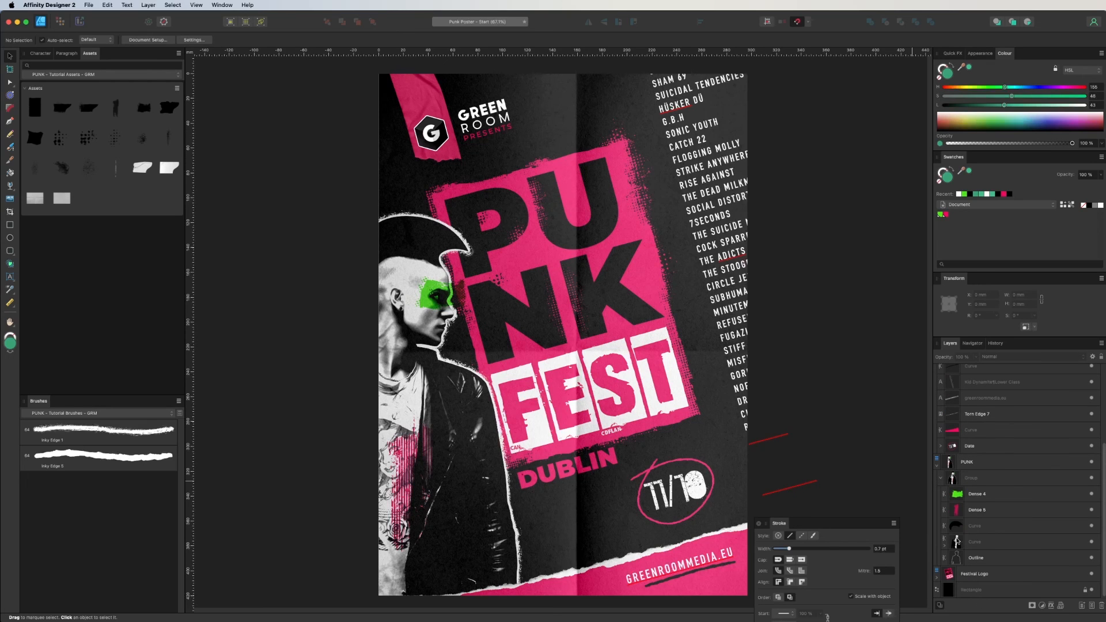
left_click(944, 544)
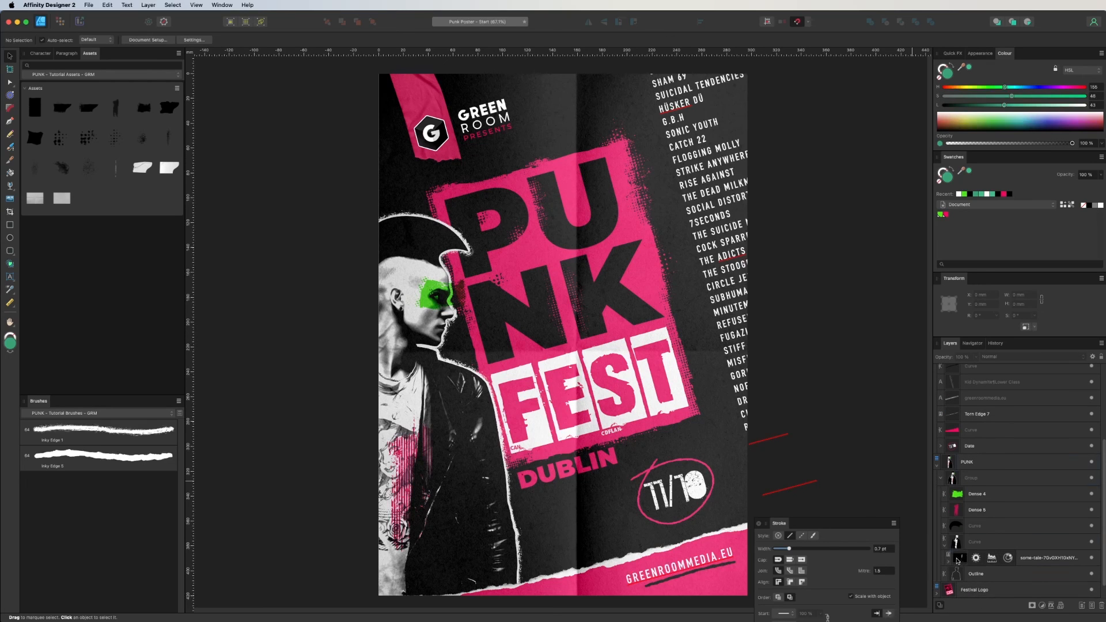
left_click(958, 559)
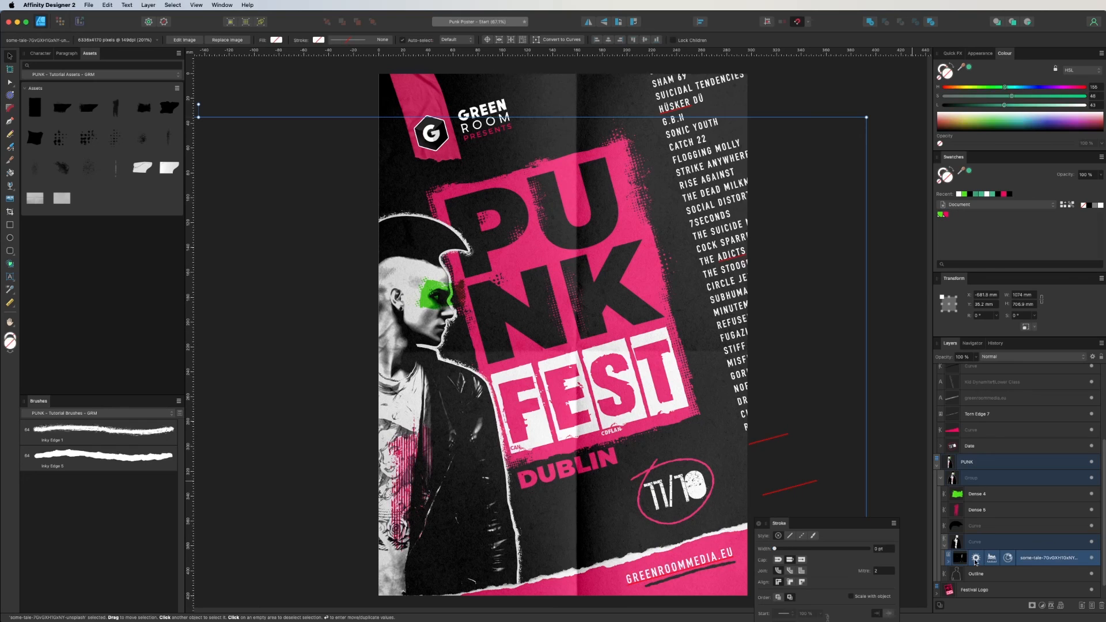
left_click(976, 558)
left_click_drag(891, 242, 894, 243)
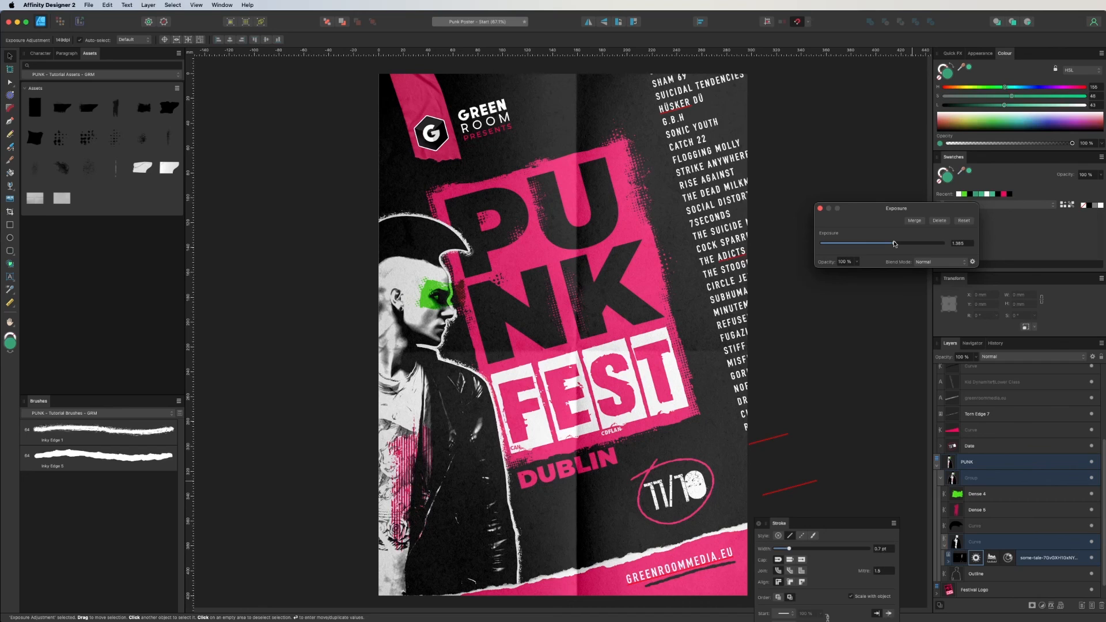
Step: Lower the white level slightly in the Levels adjustment on the punk figure's photo
left_click(991, 558)
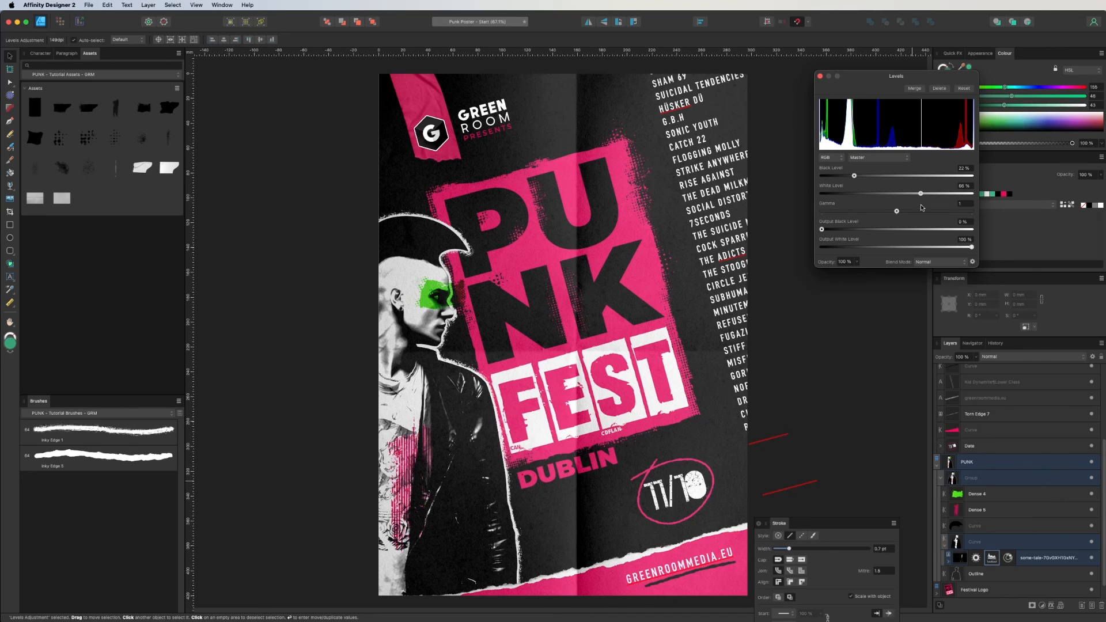
left_click_drag(920, 195, 918, 196)
left_click(820, 76)
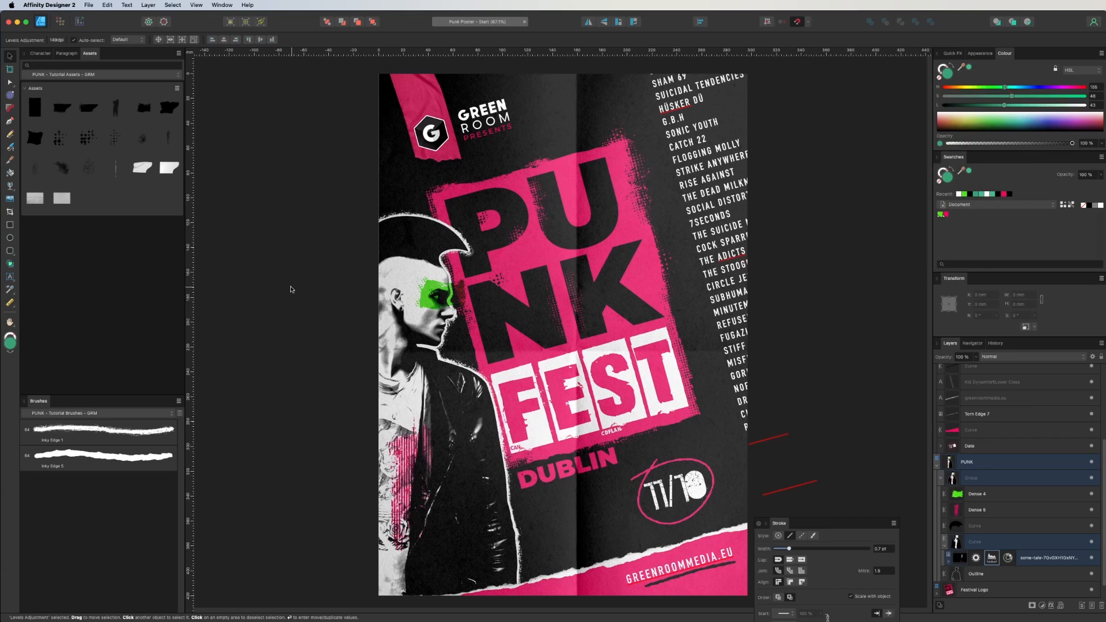
left_click(292, 289)
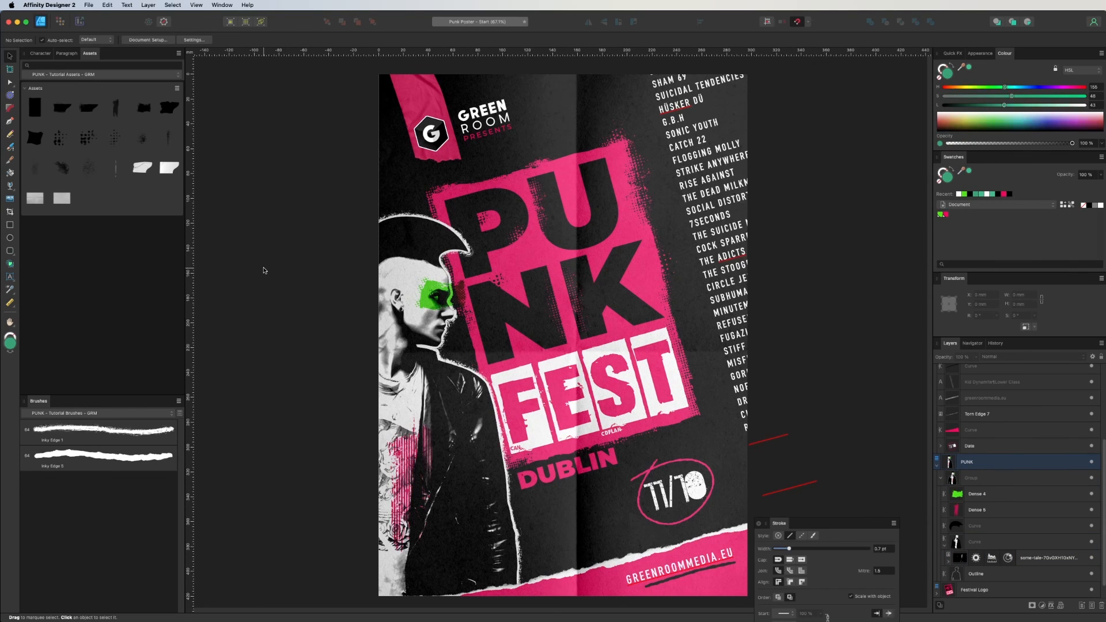
Step: Clip the green Dense 4 paint shape inside the figure's curve, directly above the photo, so it stays within the face
left_click(456, 293)
double_click(456, 293)
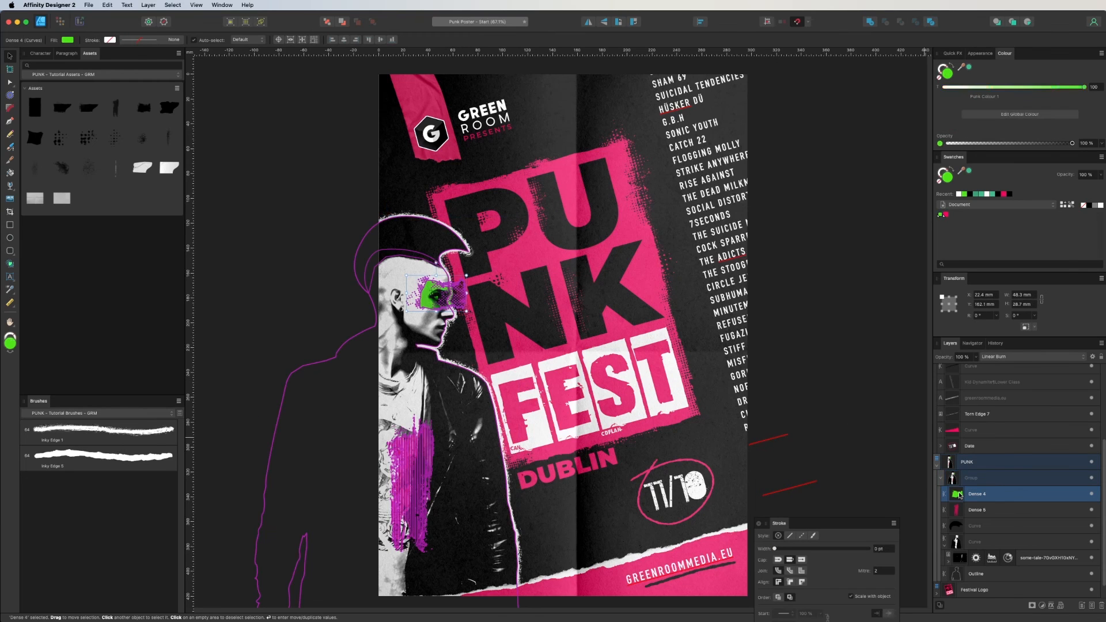
key("super+equal")
key("super+equal")
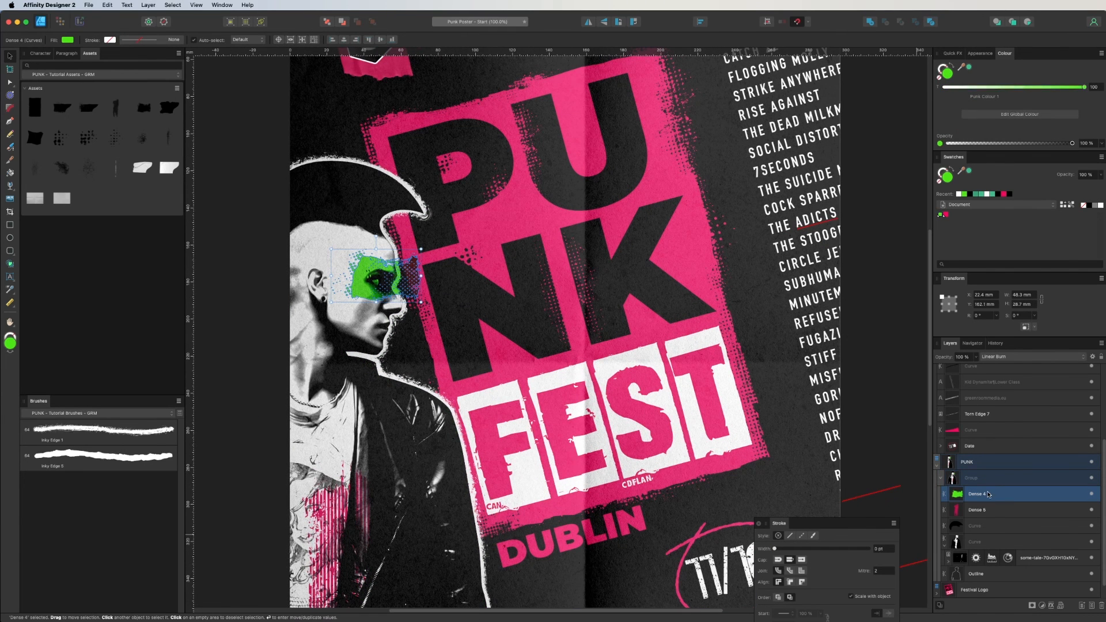
scroll(987, 486, "down", 1)
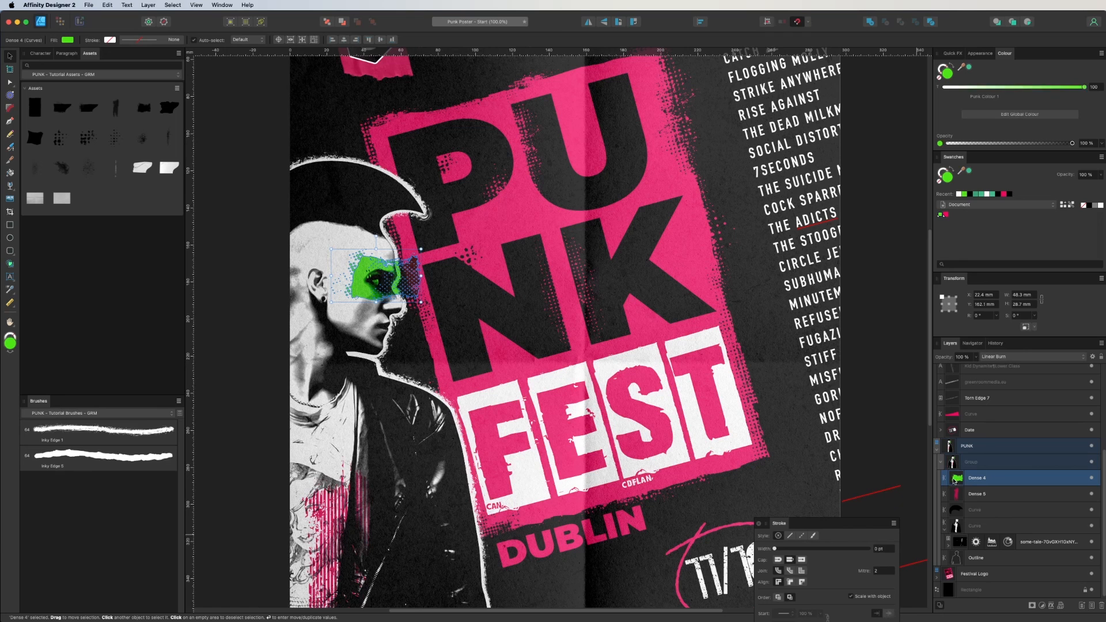
left_click_drag(957, 481, 947, 536)
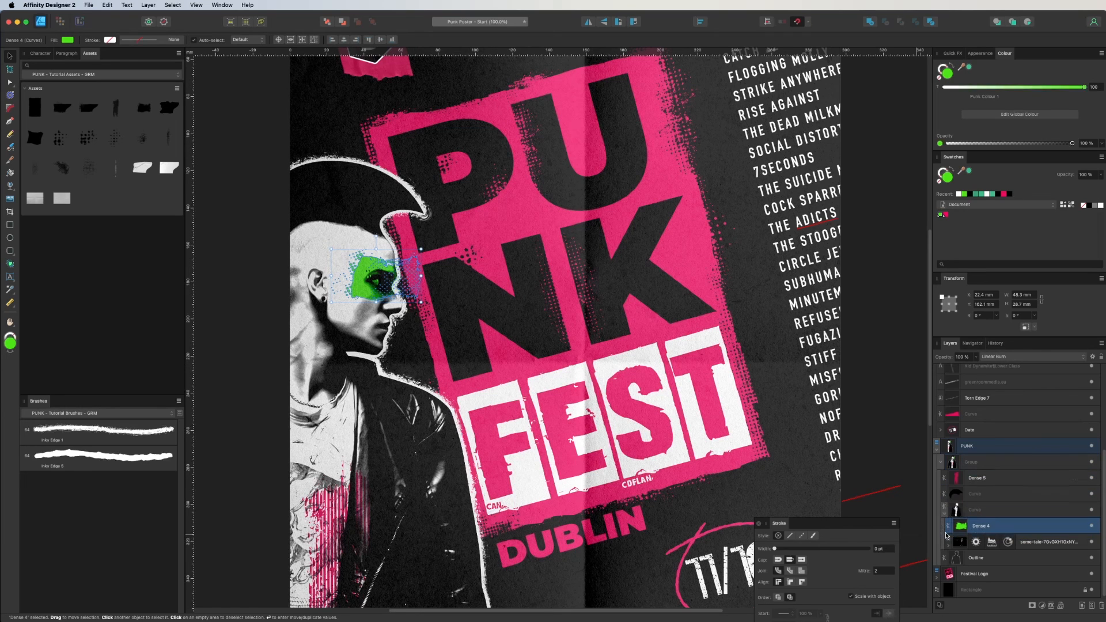
left_click(547, 355)
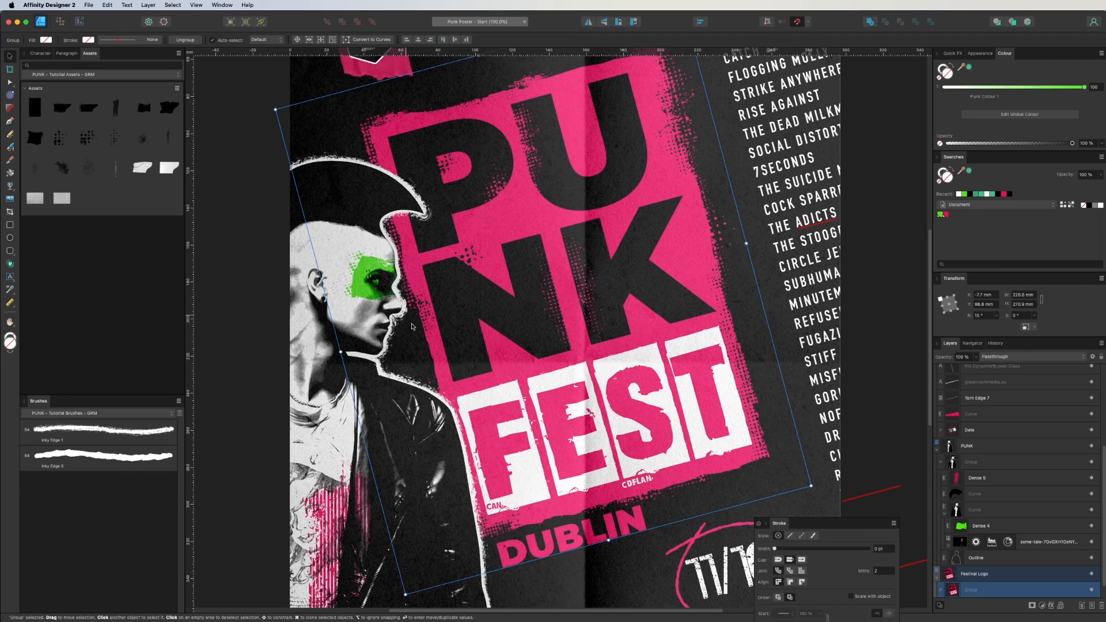
key("super+minus")
left_click(308, 299)
Step: Hide the interface panels to review the whole poster
left_click_drag(840, 523, 925, 501)
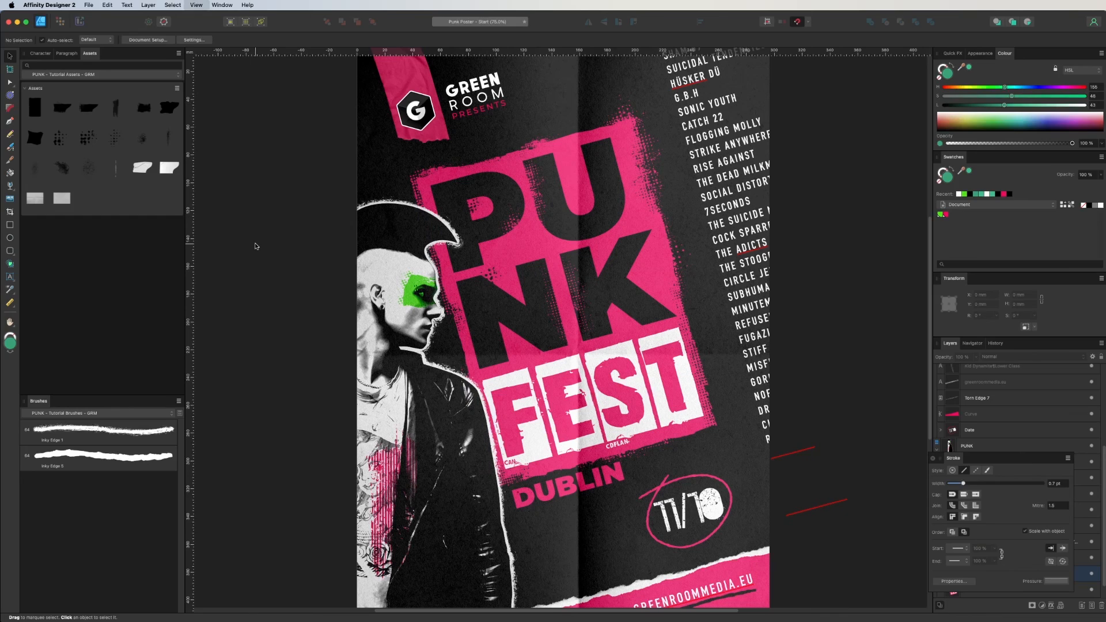
key("Tab")
key("super+minus")
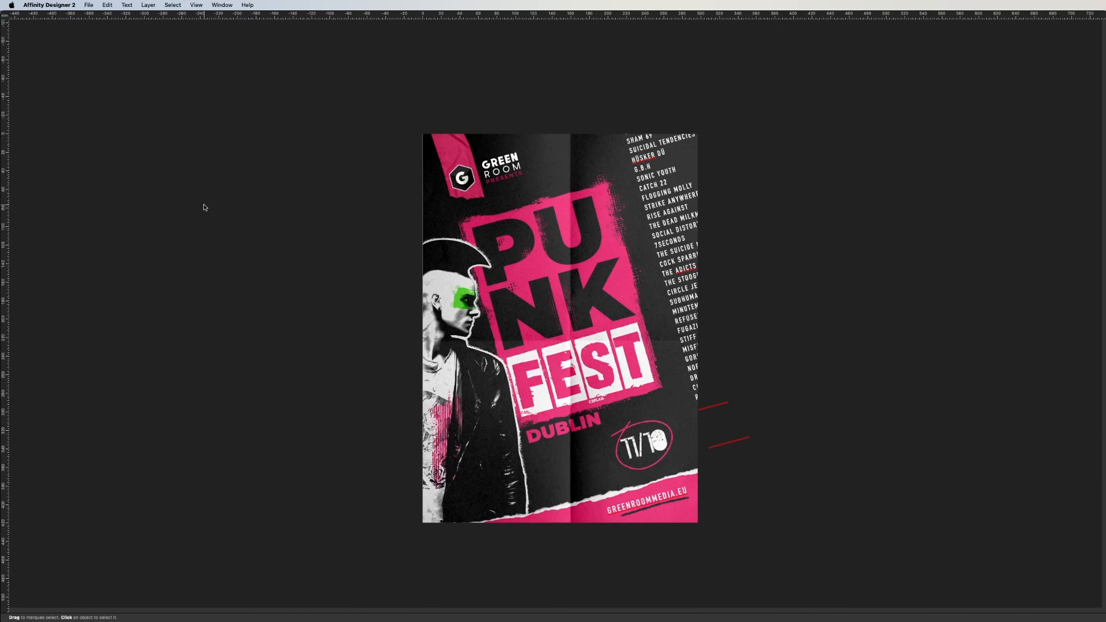